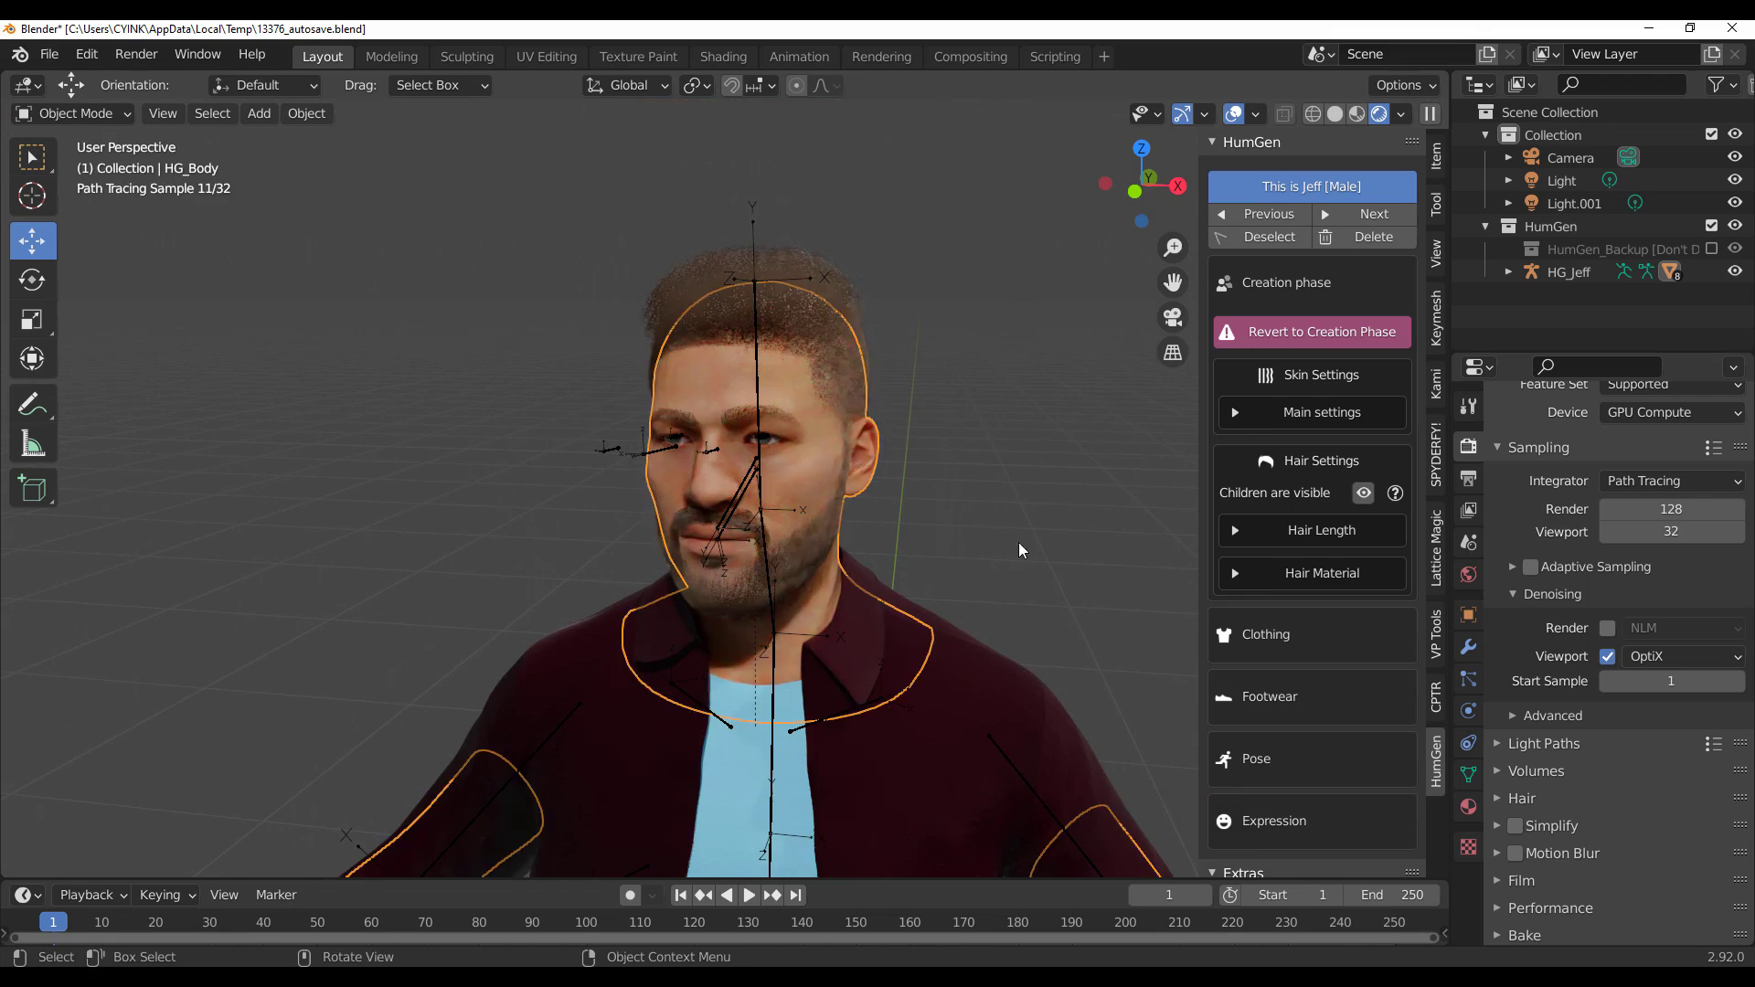
Step: Open the main skin settings of the selected male human and adjust the skin tone and redness
left_click(1019, 541)
left_click(1364, 214)
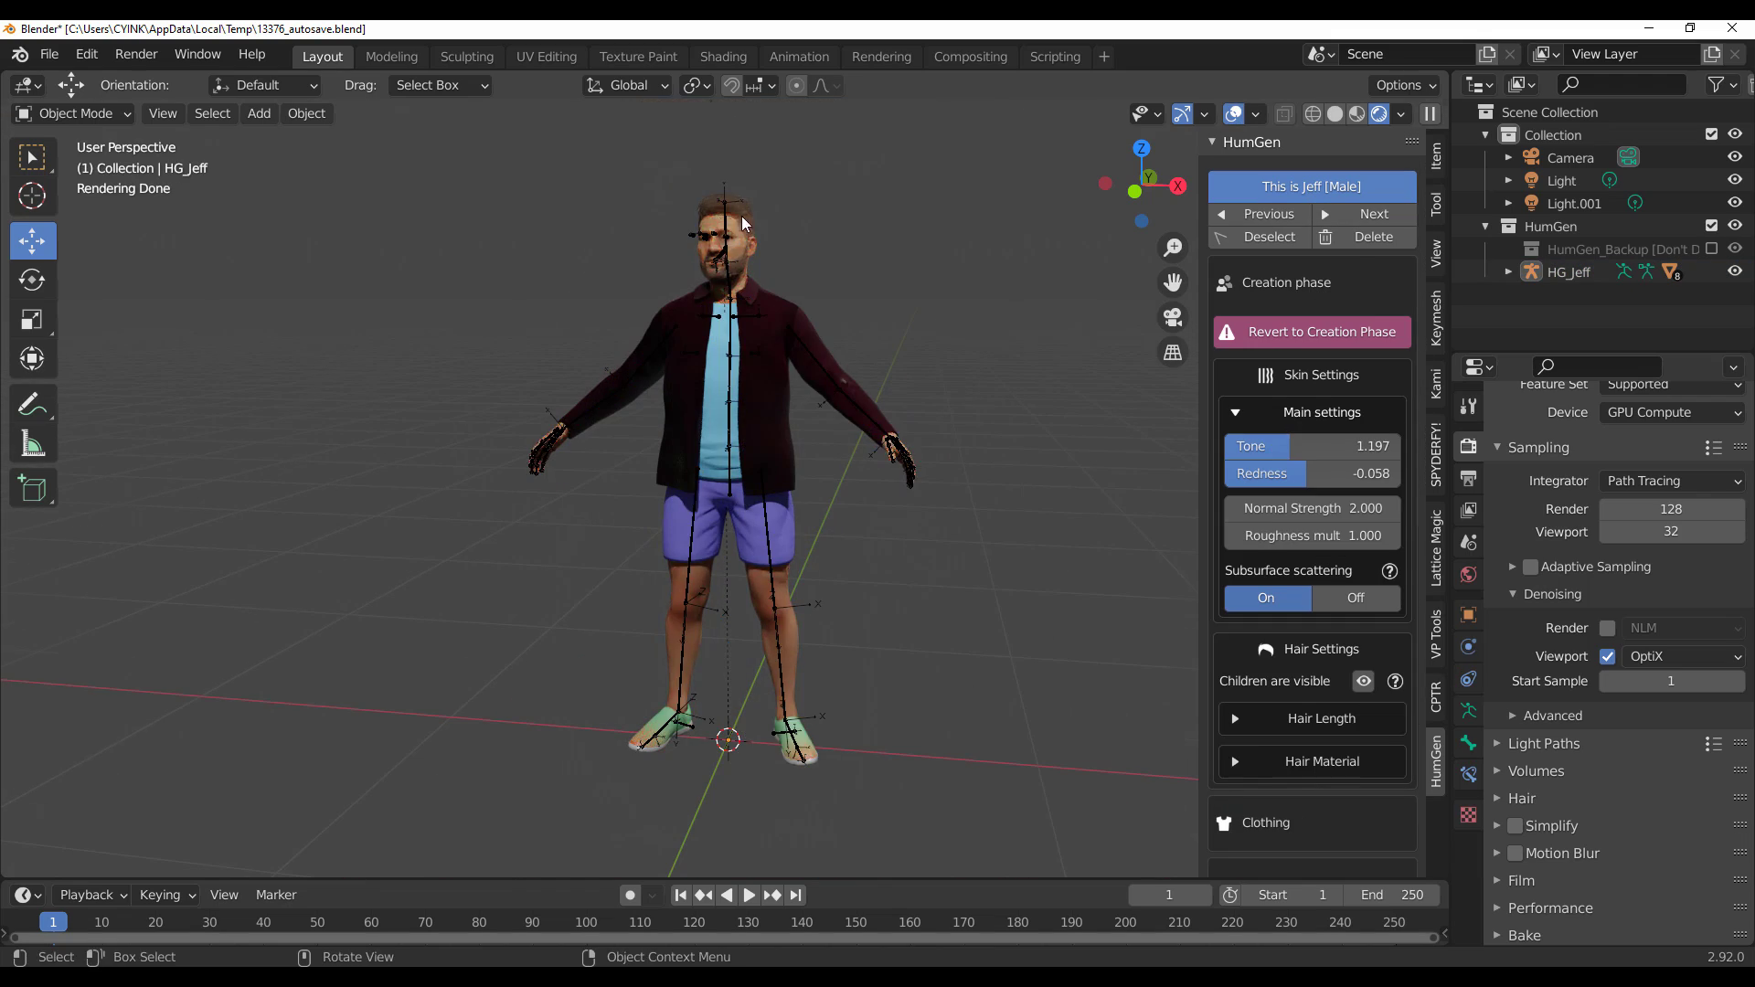
middle_click_drag(742, 222, 783, 431, "shift")
scroll(783, 431, "up", 10)
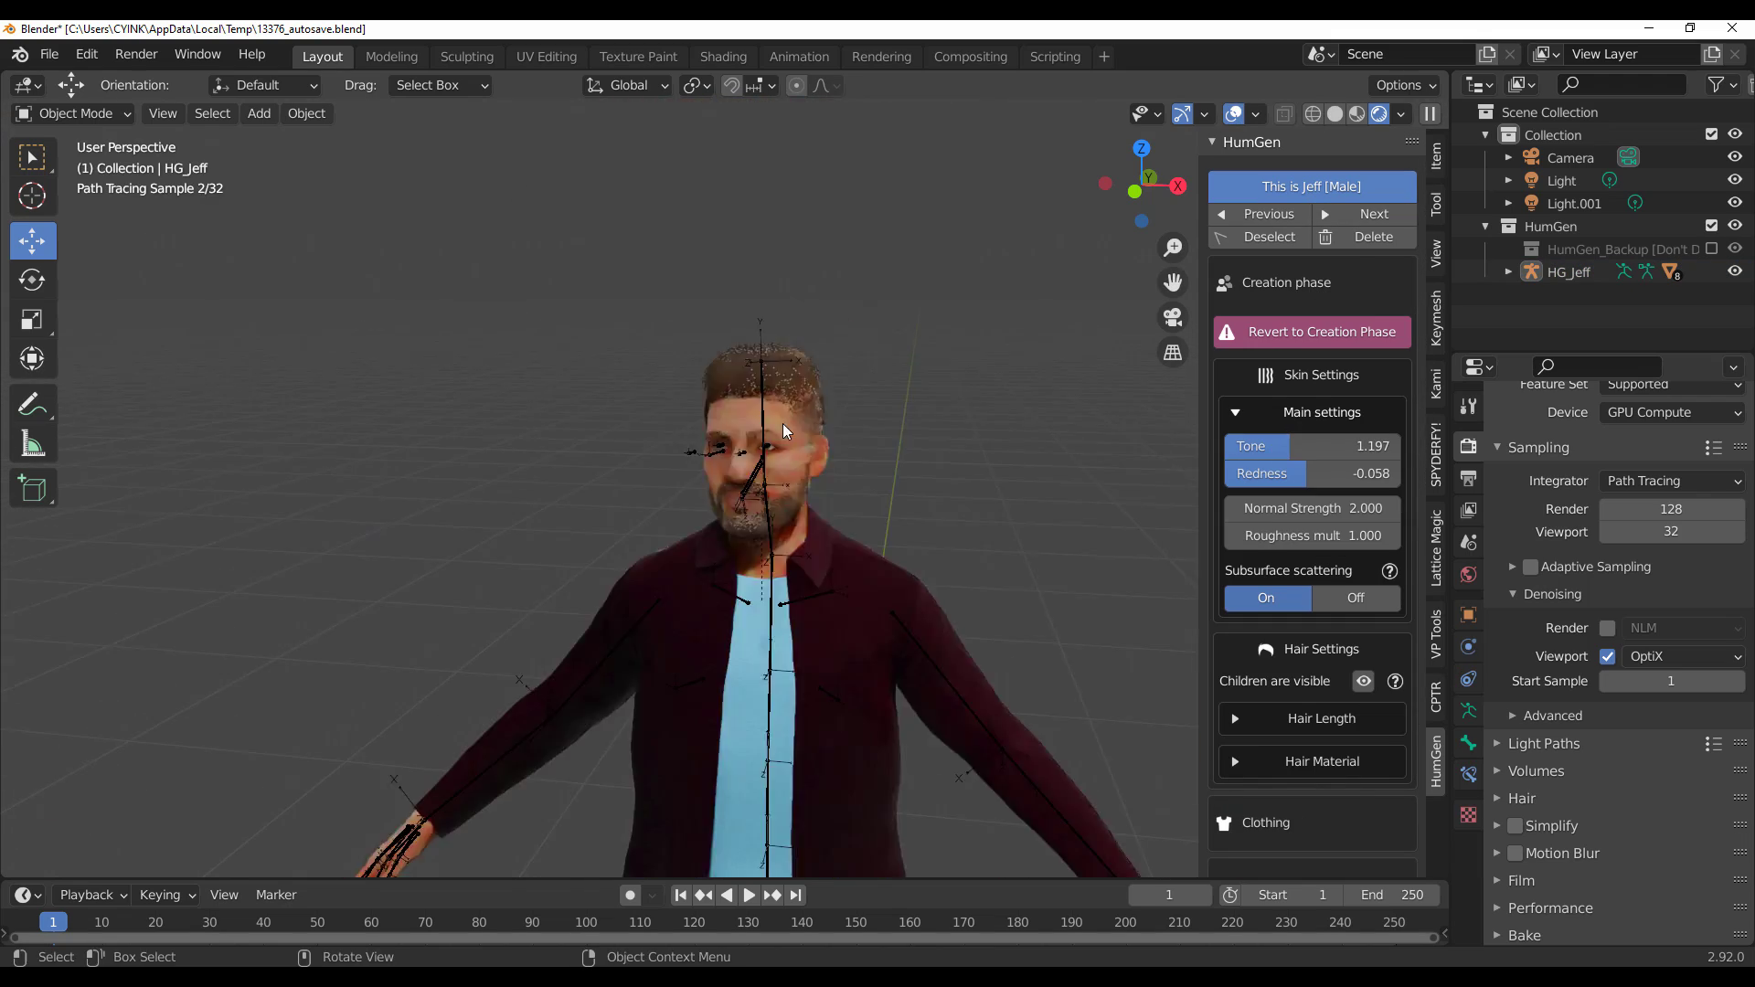
Step: Fine-tune the human's skin tone and redness against a close view of the face
scroll(786, 512, "down", 4)
left_click_drag(1291, 448, 1258, 474)
Step: Set the viewport denoising start sample to 2 and hide the viewport overlays
left_click(1737, 681)
middle_click_drag(874, 526, 809, 507)
scroll(809, 508, "up", 1)
left_click_drag(1390, 446, 1349, 446)
key("alt+shift+z")
middle_click_drag(873, 525, 904, 525)
scroll(893, 525, "up", 1)
left_click_drag(1328, 448, 1238, 473)
left_click_drag(1268, 447, 1298, 446)
middle_click_drag(1046, 561, 1046, 540)
scroll(1046, 539, "down", 2)
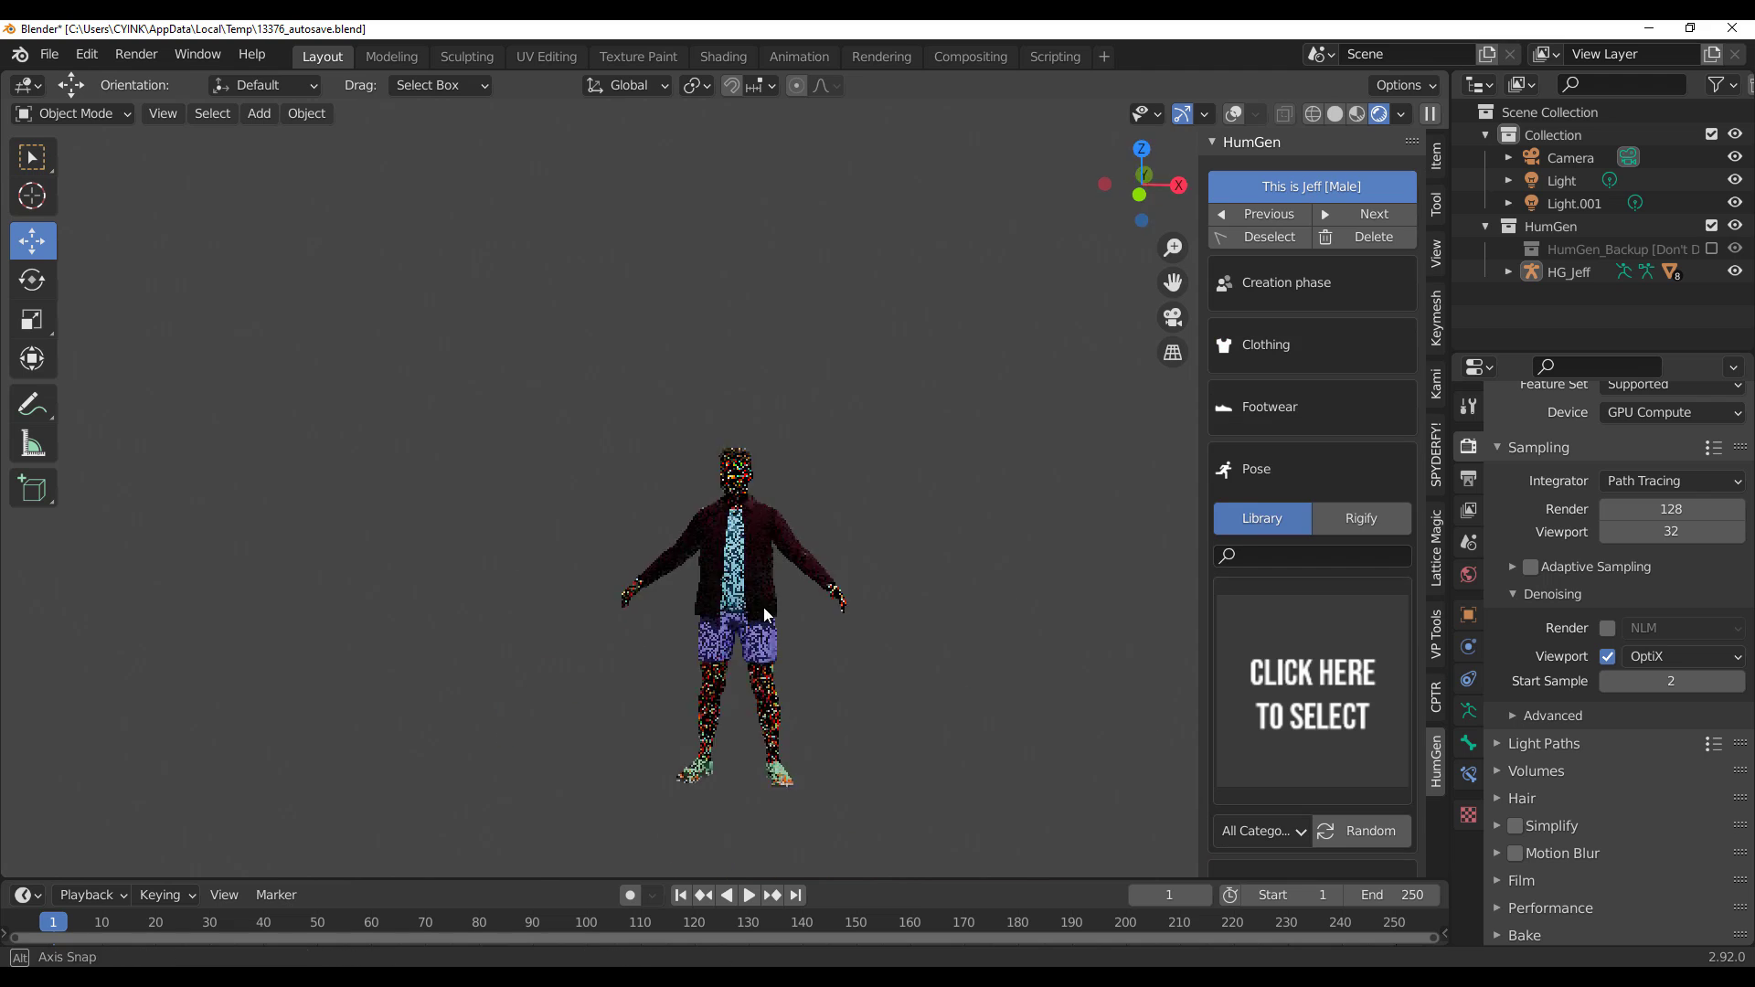
Step: Apply the bent-over pose from the pose library to the human
left_click(1313, 691)
left_click(1136, 156)
scroll(809, 651, "up", 4)
middle_click_drag(809, 651, 784, 579)
left_click(1297, 672)
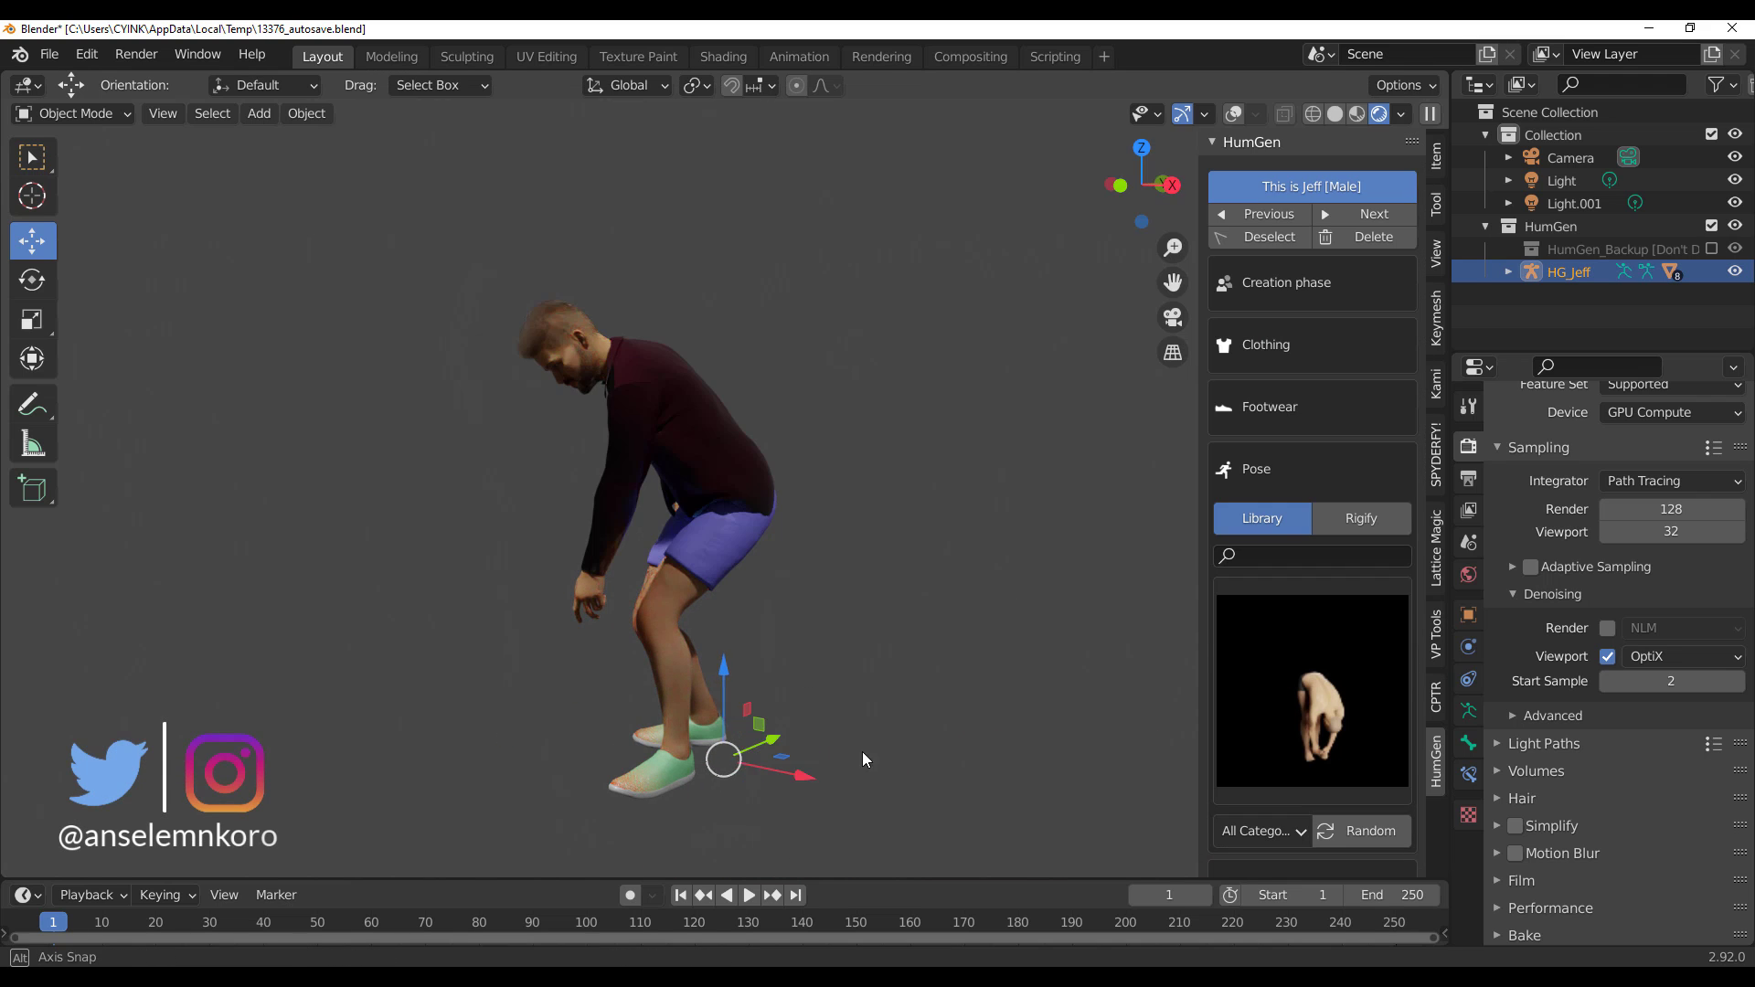
Step: Apply a standing pose with a turned head from the pose library, and show the Rigify option
left_click(1312, 690)
left_click(376, 480)
middle_click_drag(1025, 583, 1143, 576)
left_click(1360, 518)
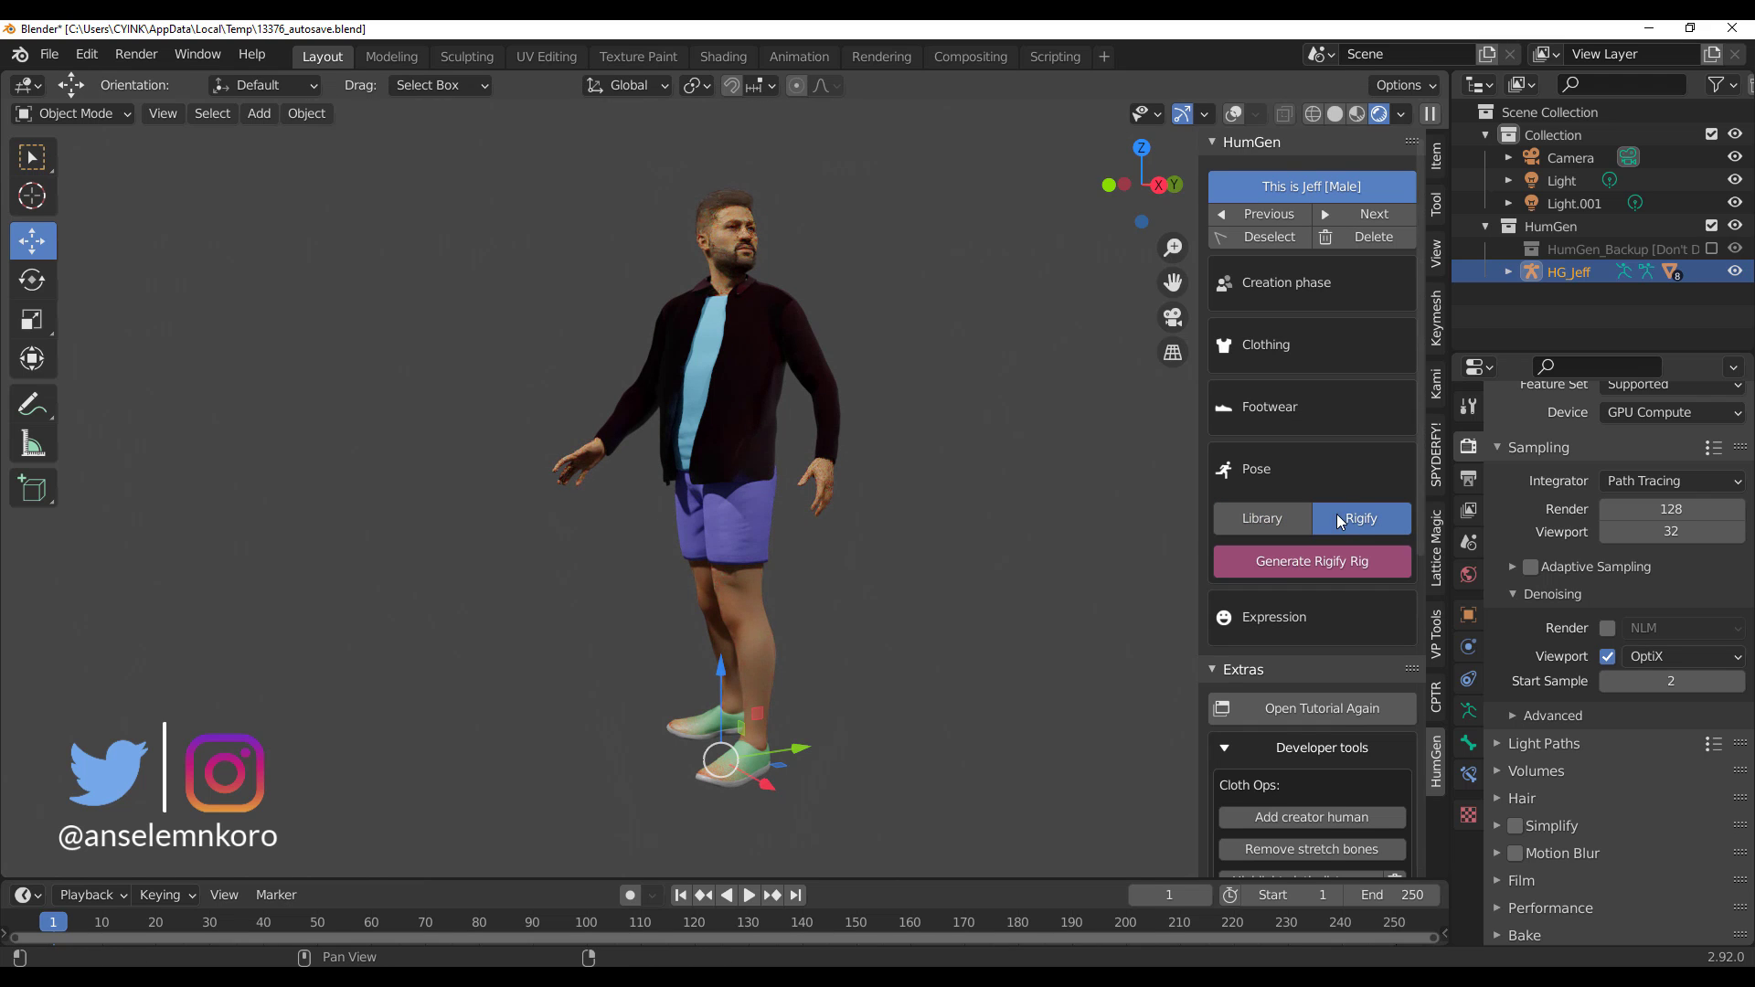
Step: Show the expression library, and apply the standing pose with arms held away from the body from the pose library
middle_click_drag(880, 340, 951, 340)
scroll(880, 340, "up", 4)
left_click(1313, 611)
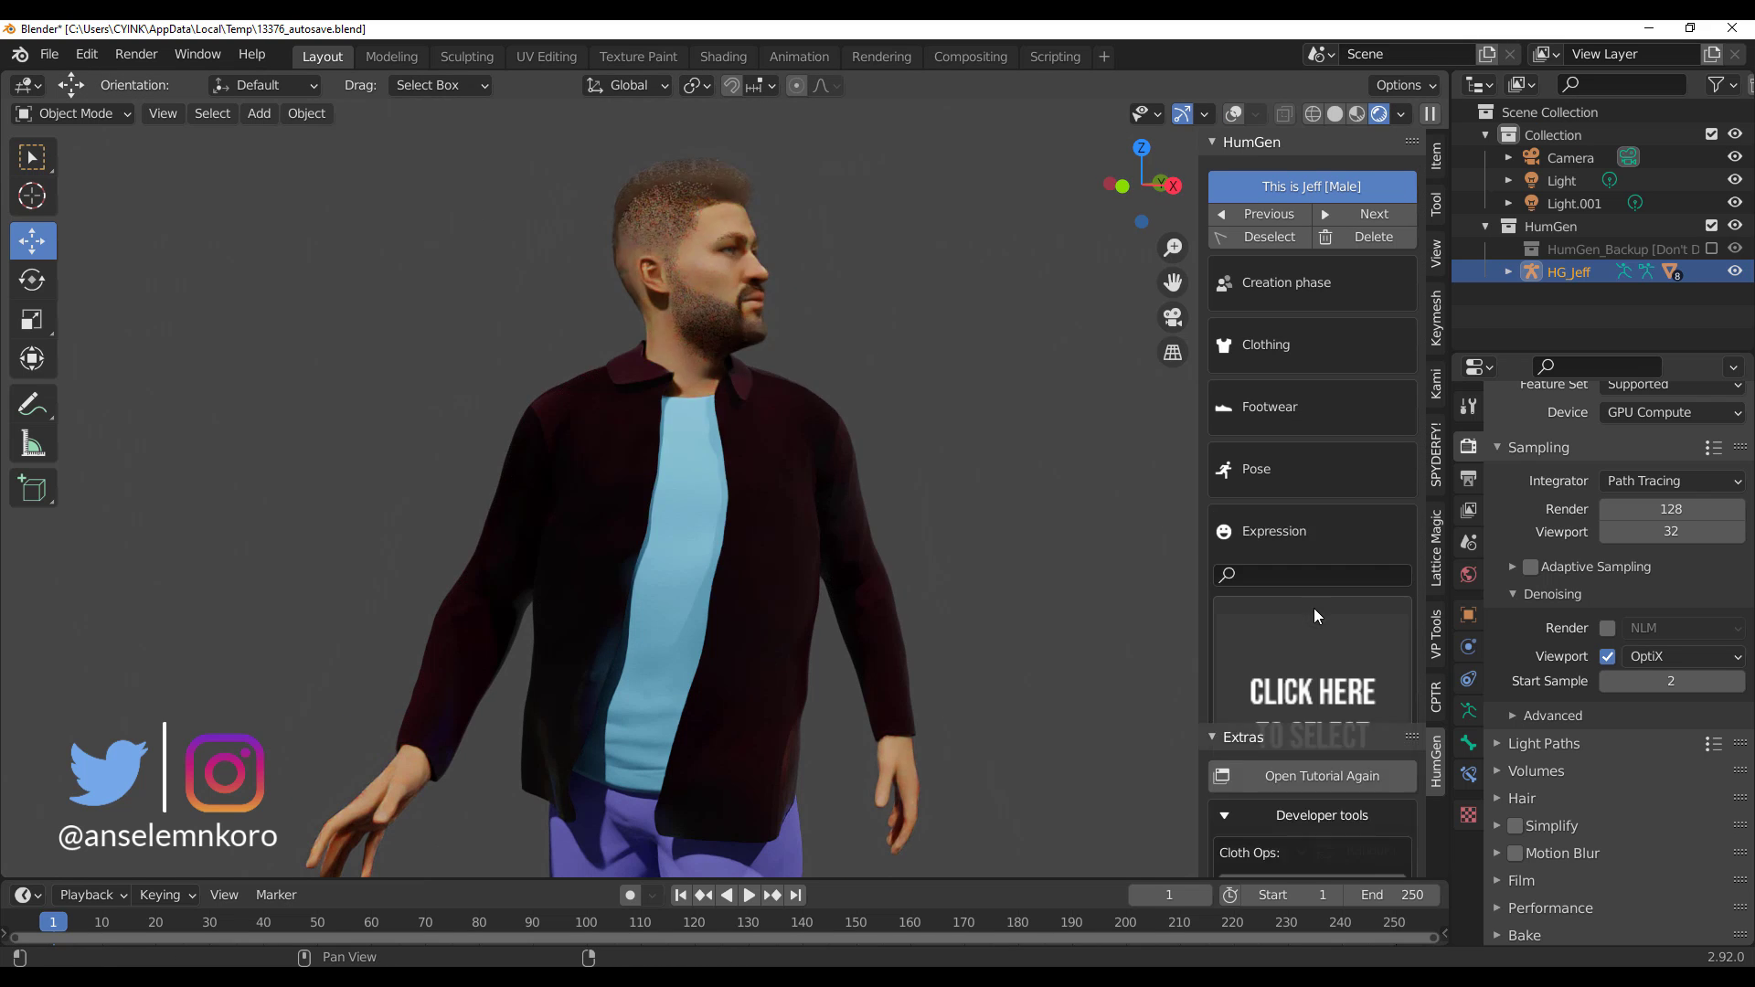
left_click(1313, 671)
left_click(1283, 432)
left_click(1262, 481)
left_click(1280, 667)
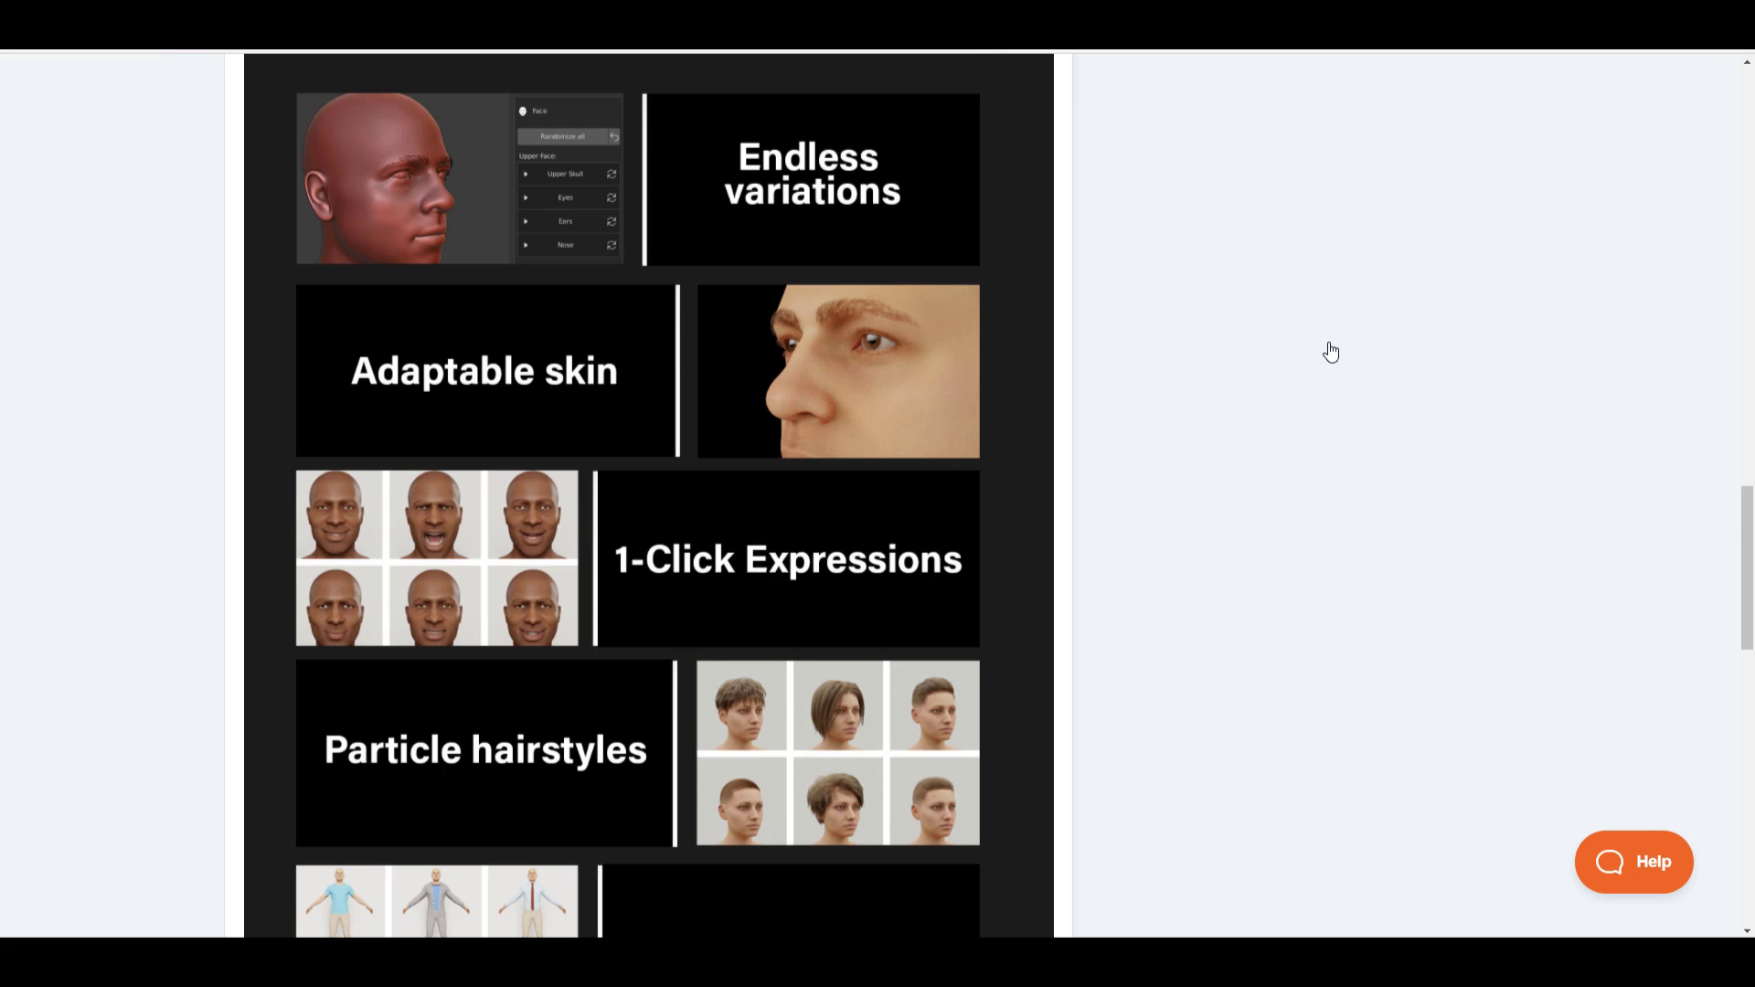
Step: Switch to the Human Generator product page and examine its feature summary and current notices and limitations
scroll(1331, 352, "down", 3)
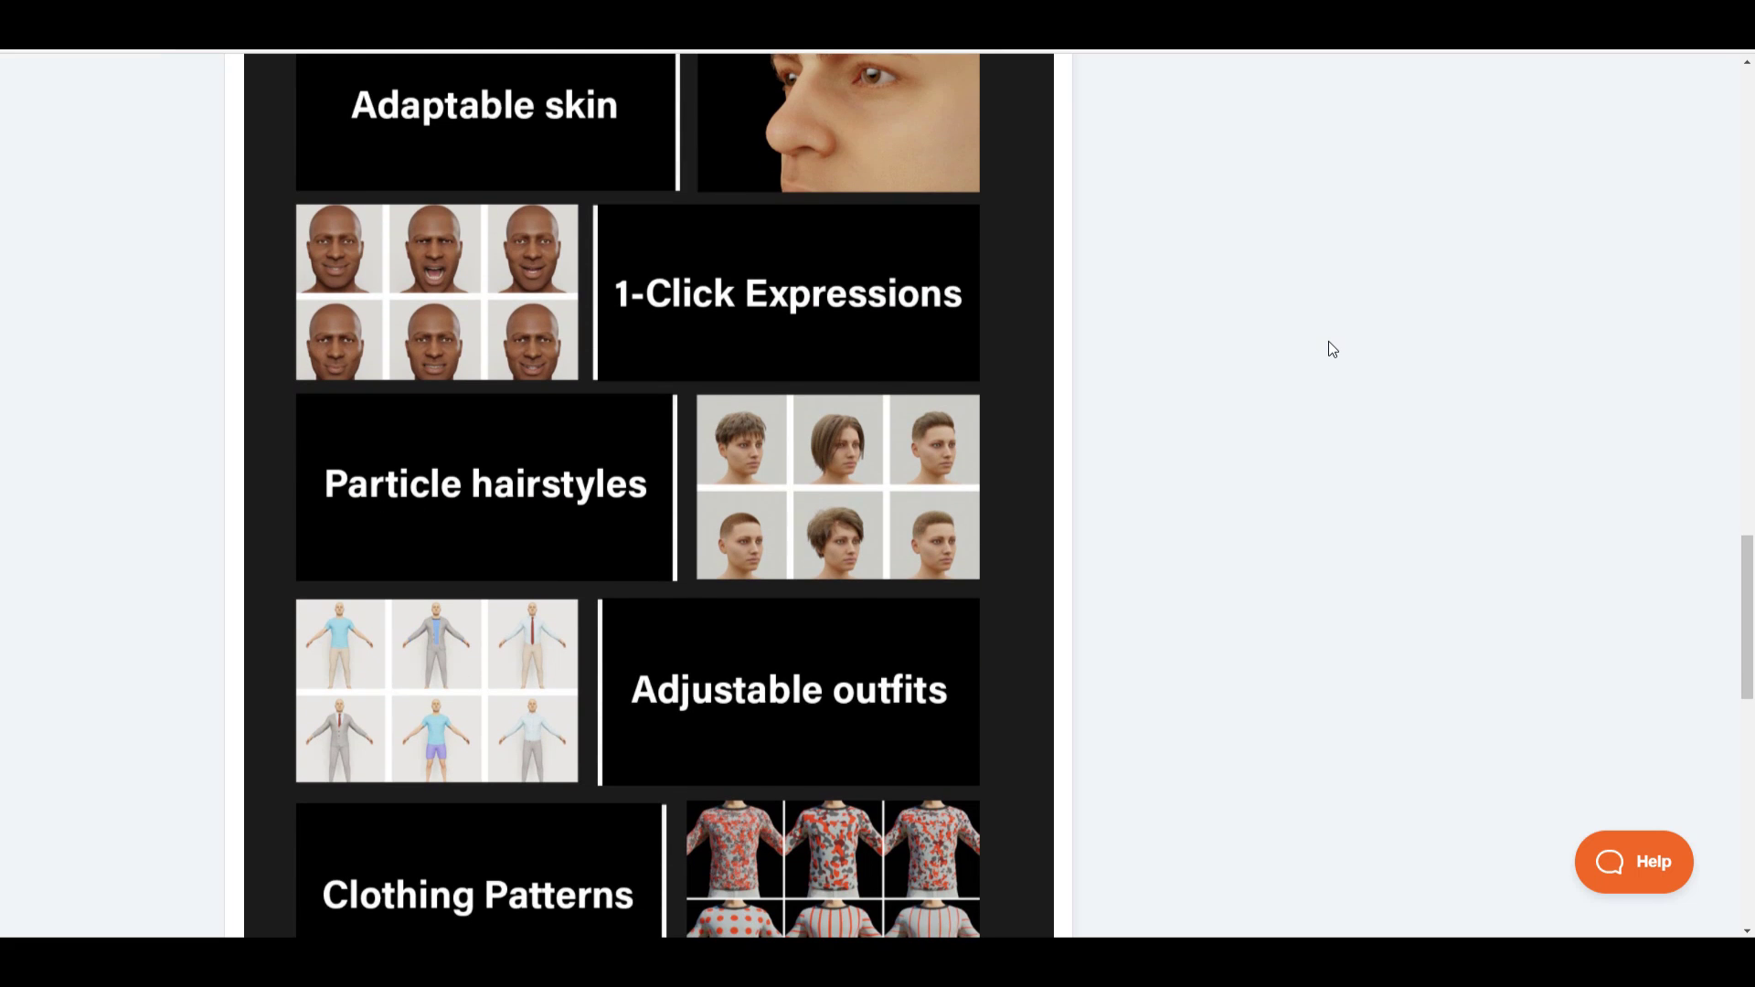
scroll(1332, 351, "up", 6)
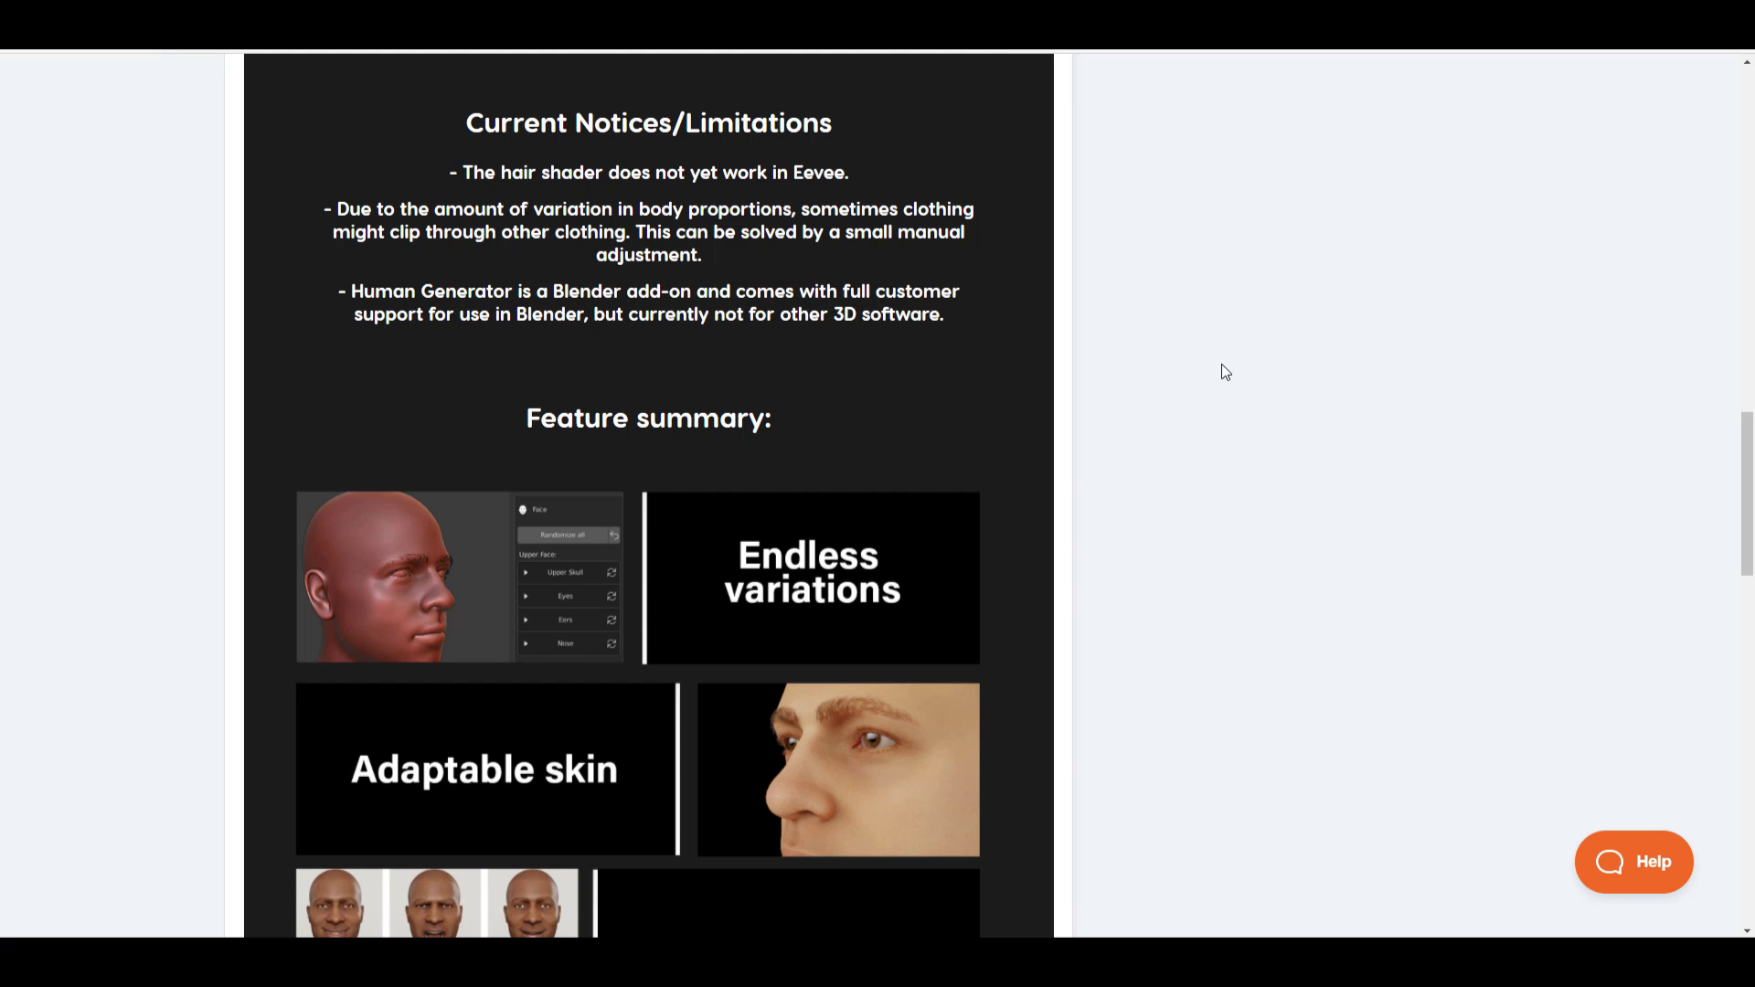
scroll(1221, 384, "down", 6)
scroll(1212, 404, "down", 1)
scroll(1212, 406, "down", 3)
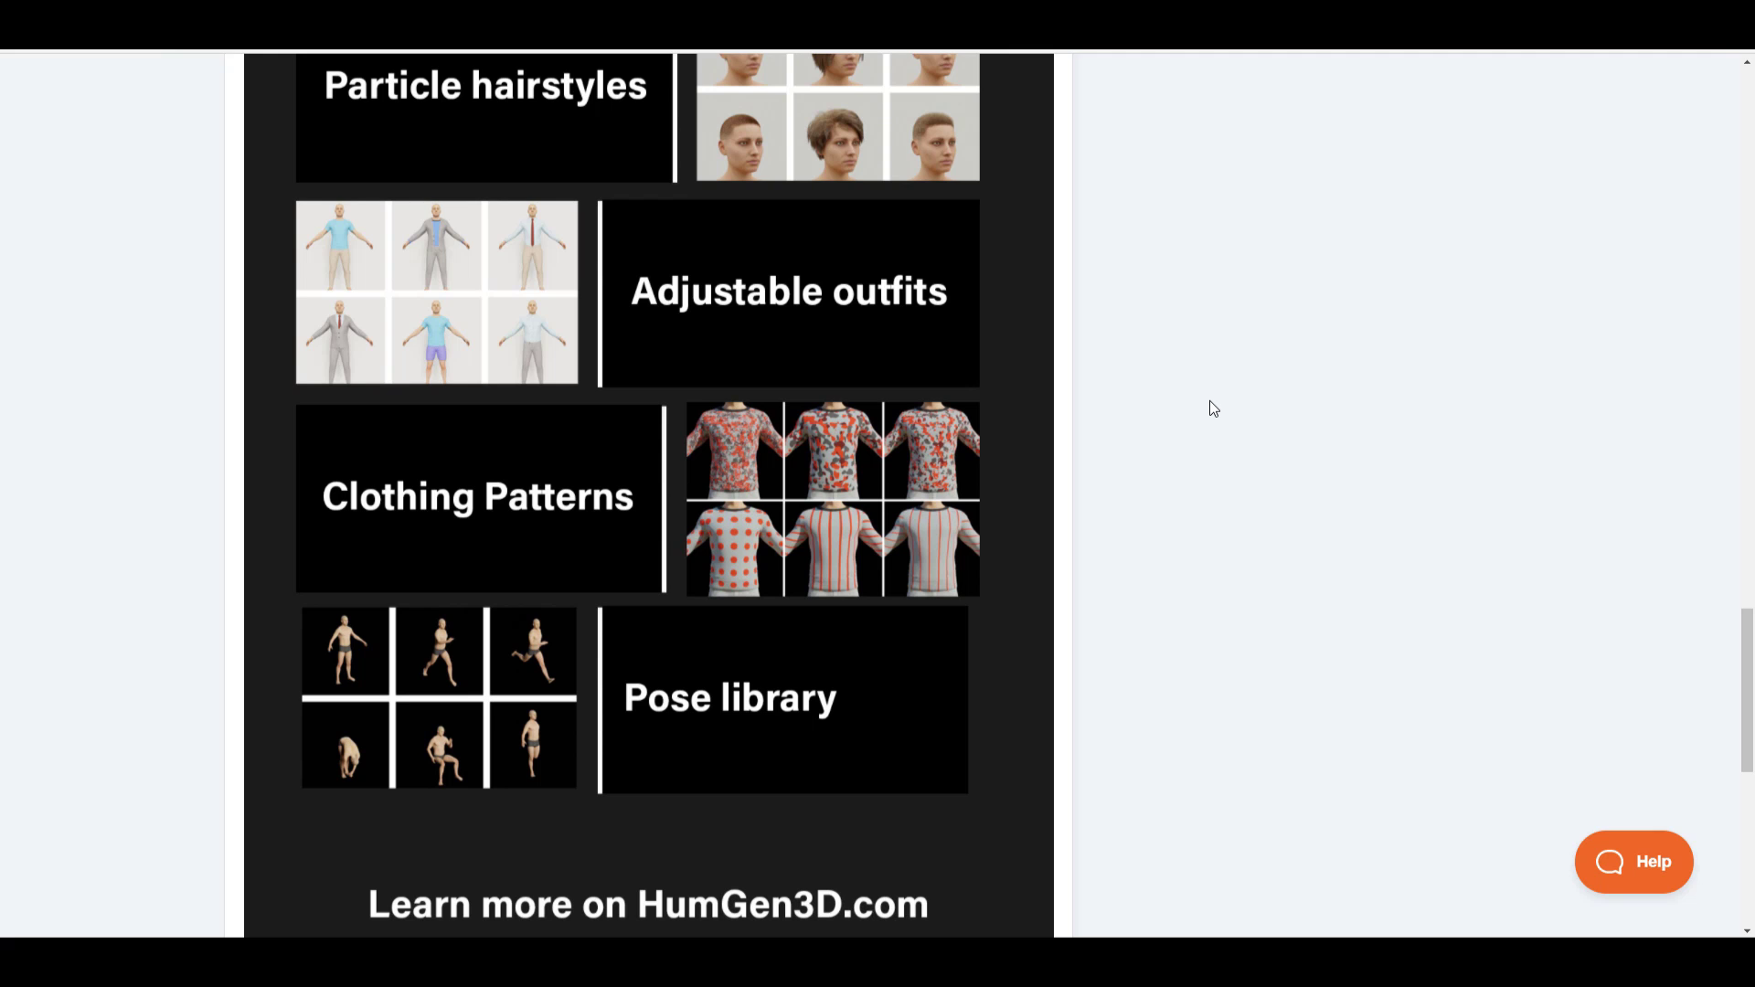
scroll(1210, 400, "up", 7)
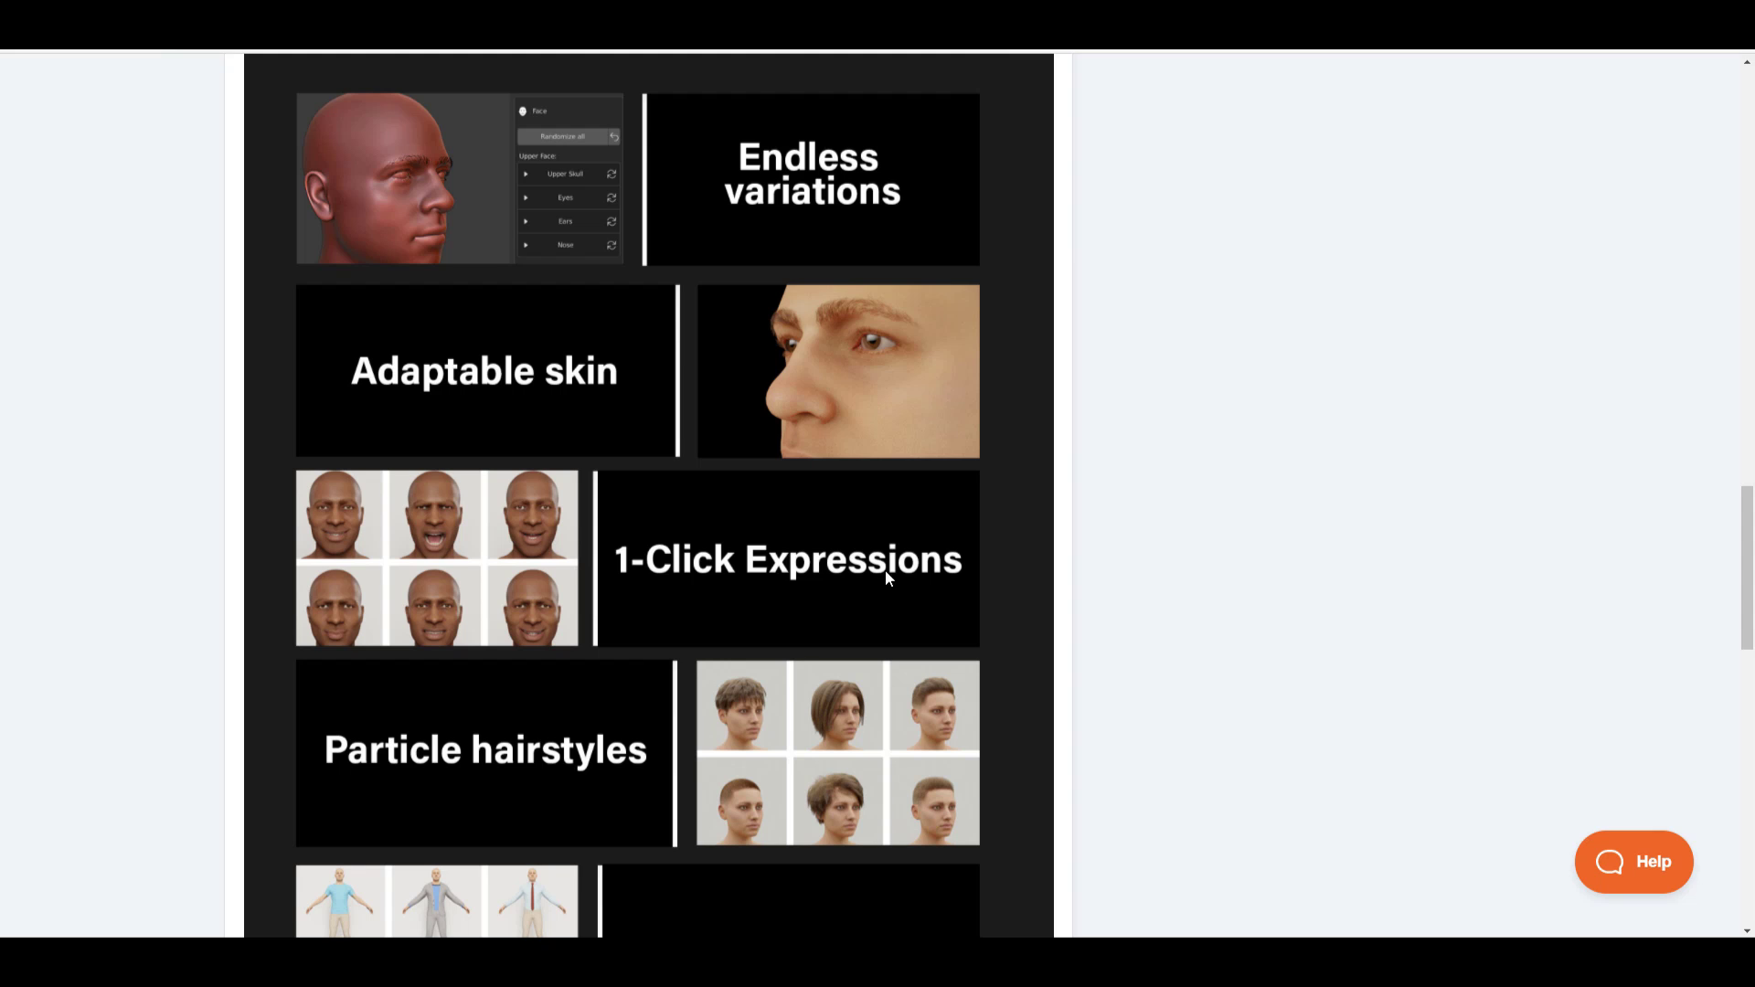
scroll(885, 568, "down", 13)
scroll(1156, 442, "up", 20)
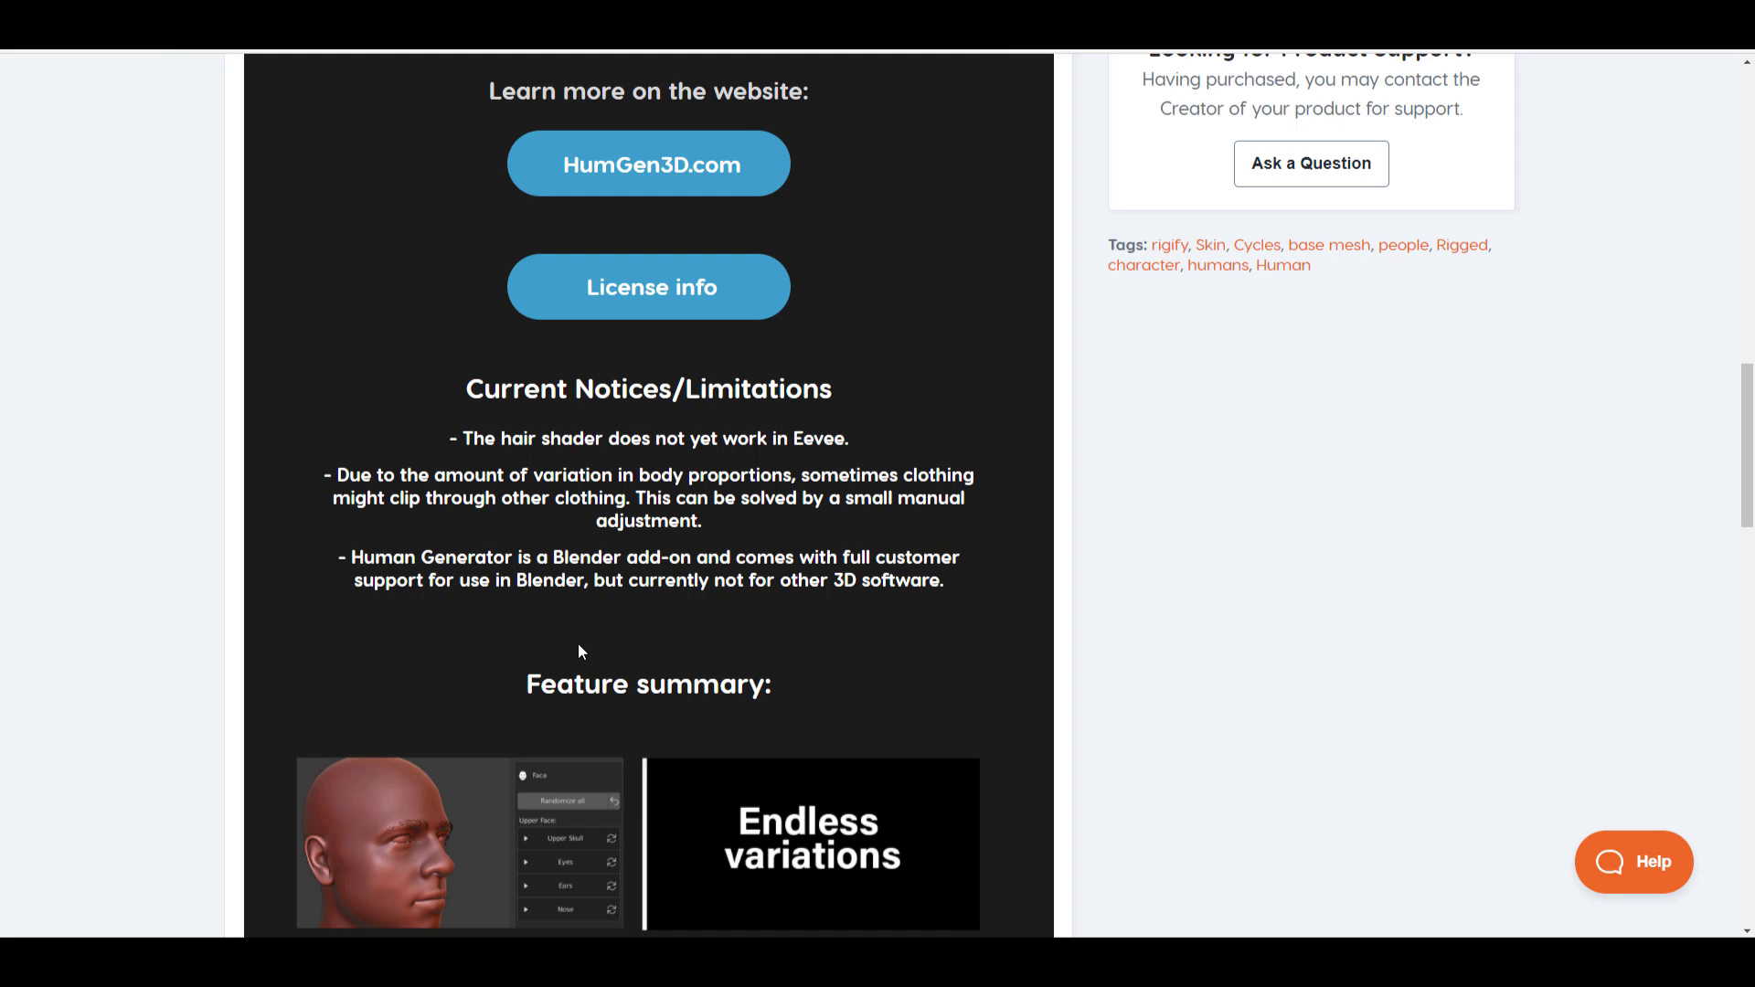
scroll(578, 643, "up", 15)
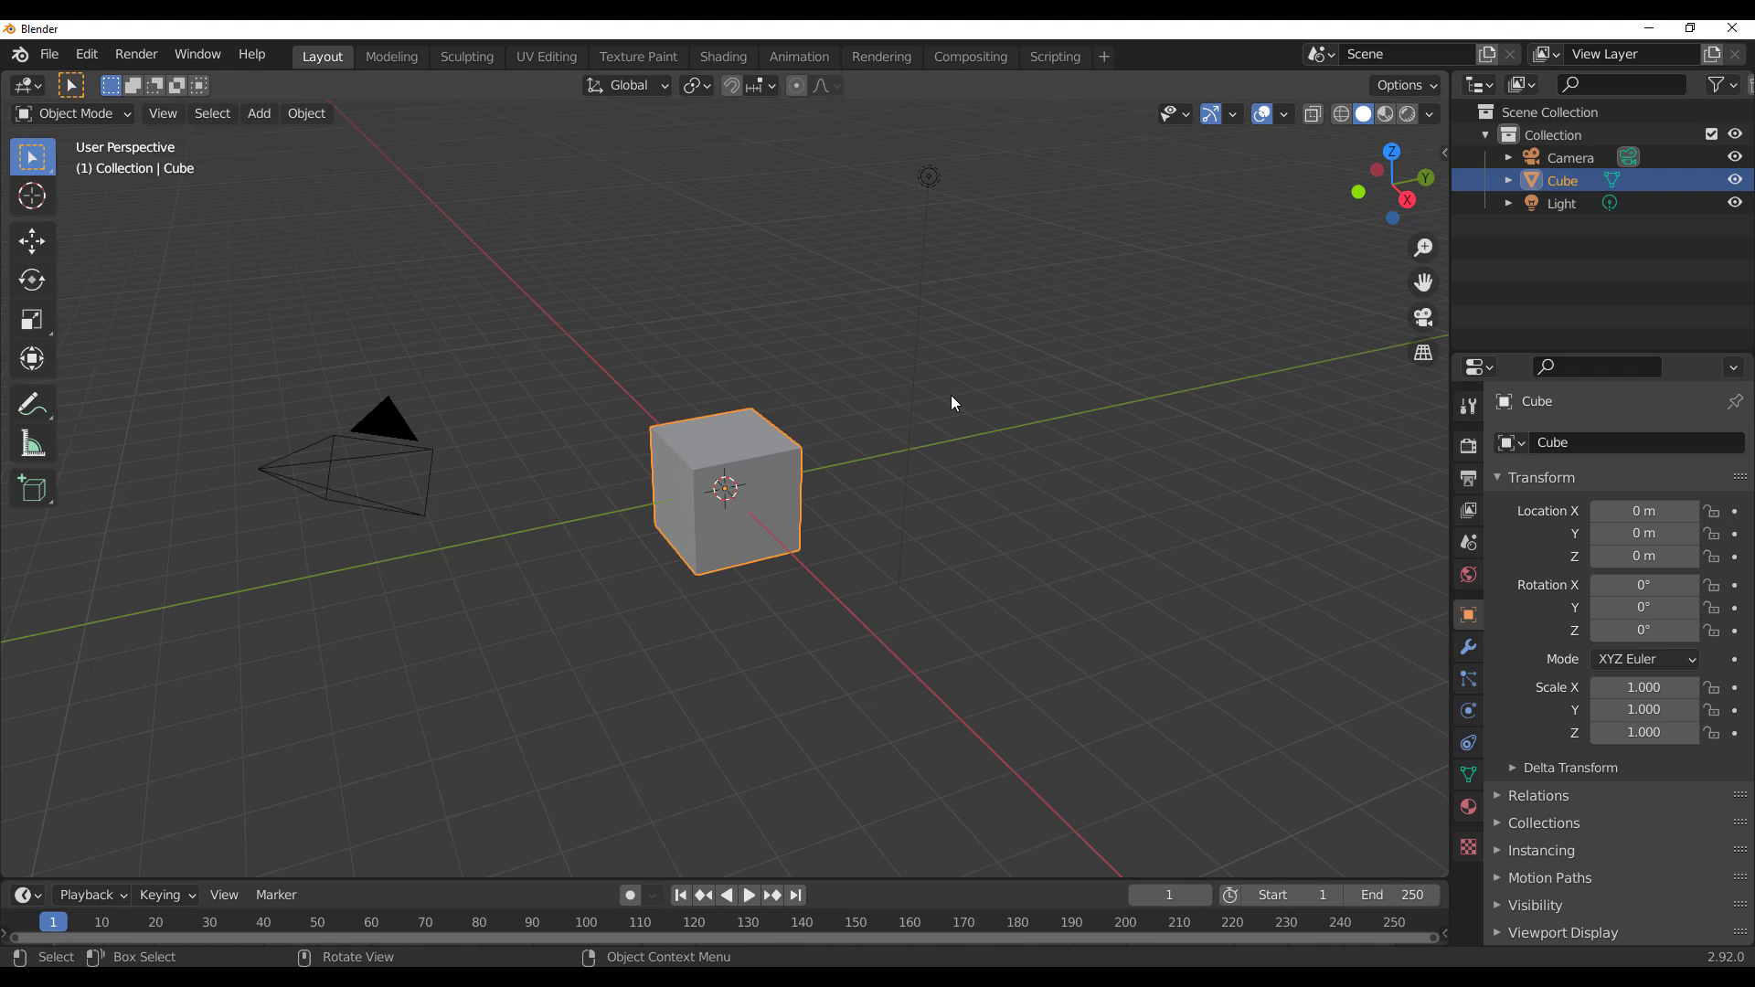
Step: Switch to the new Blender scene, deselect the default cube and show the HumGen tools beside the viewport
left_click(86, 54)
left_click(617, 274)
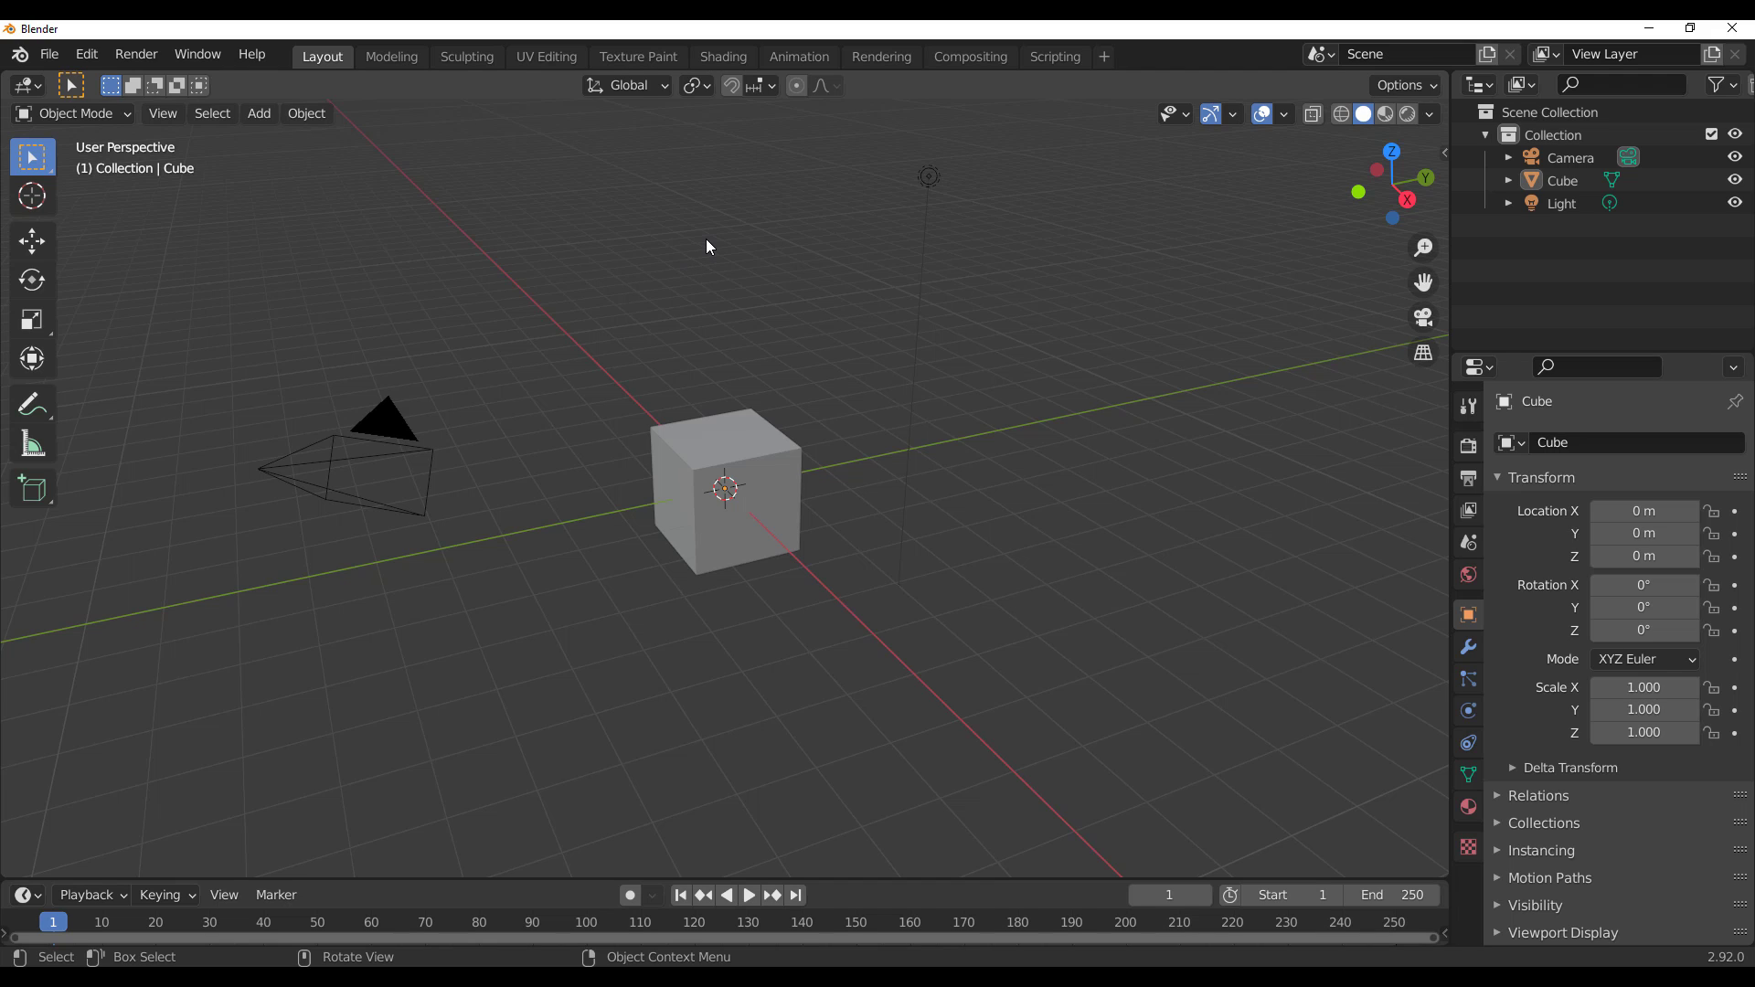
key("n")
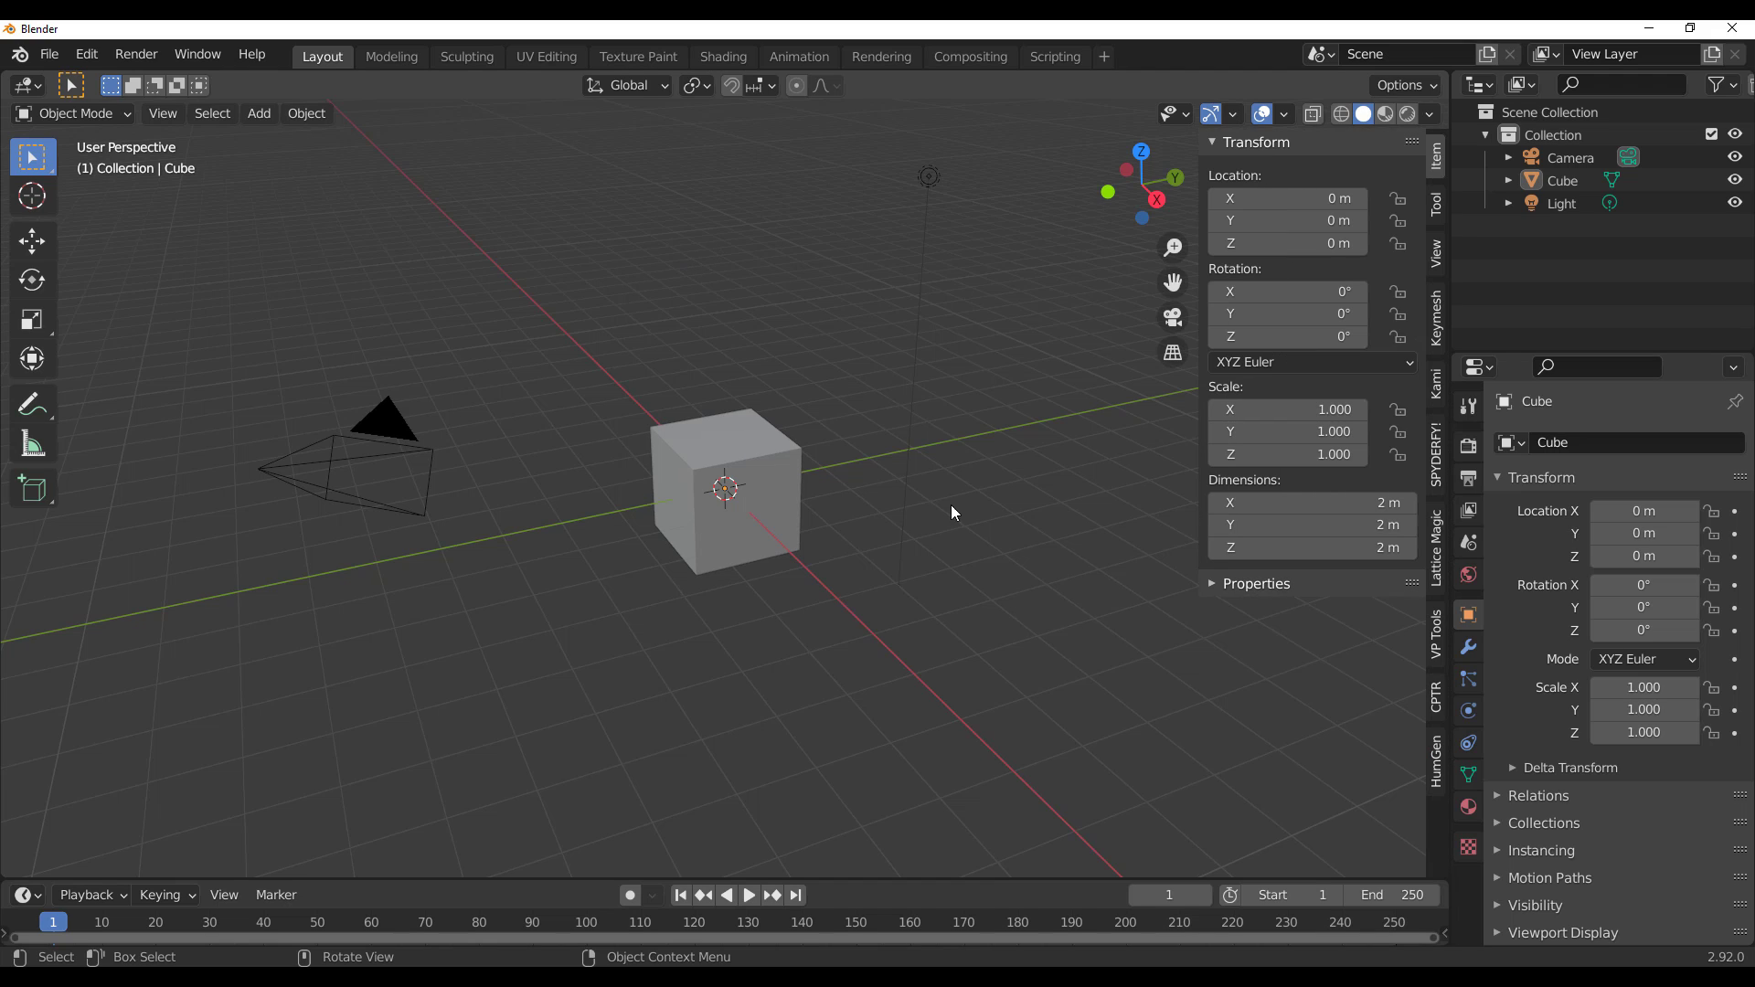
left_click(1437, 787)
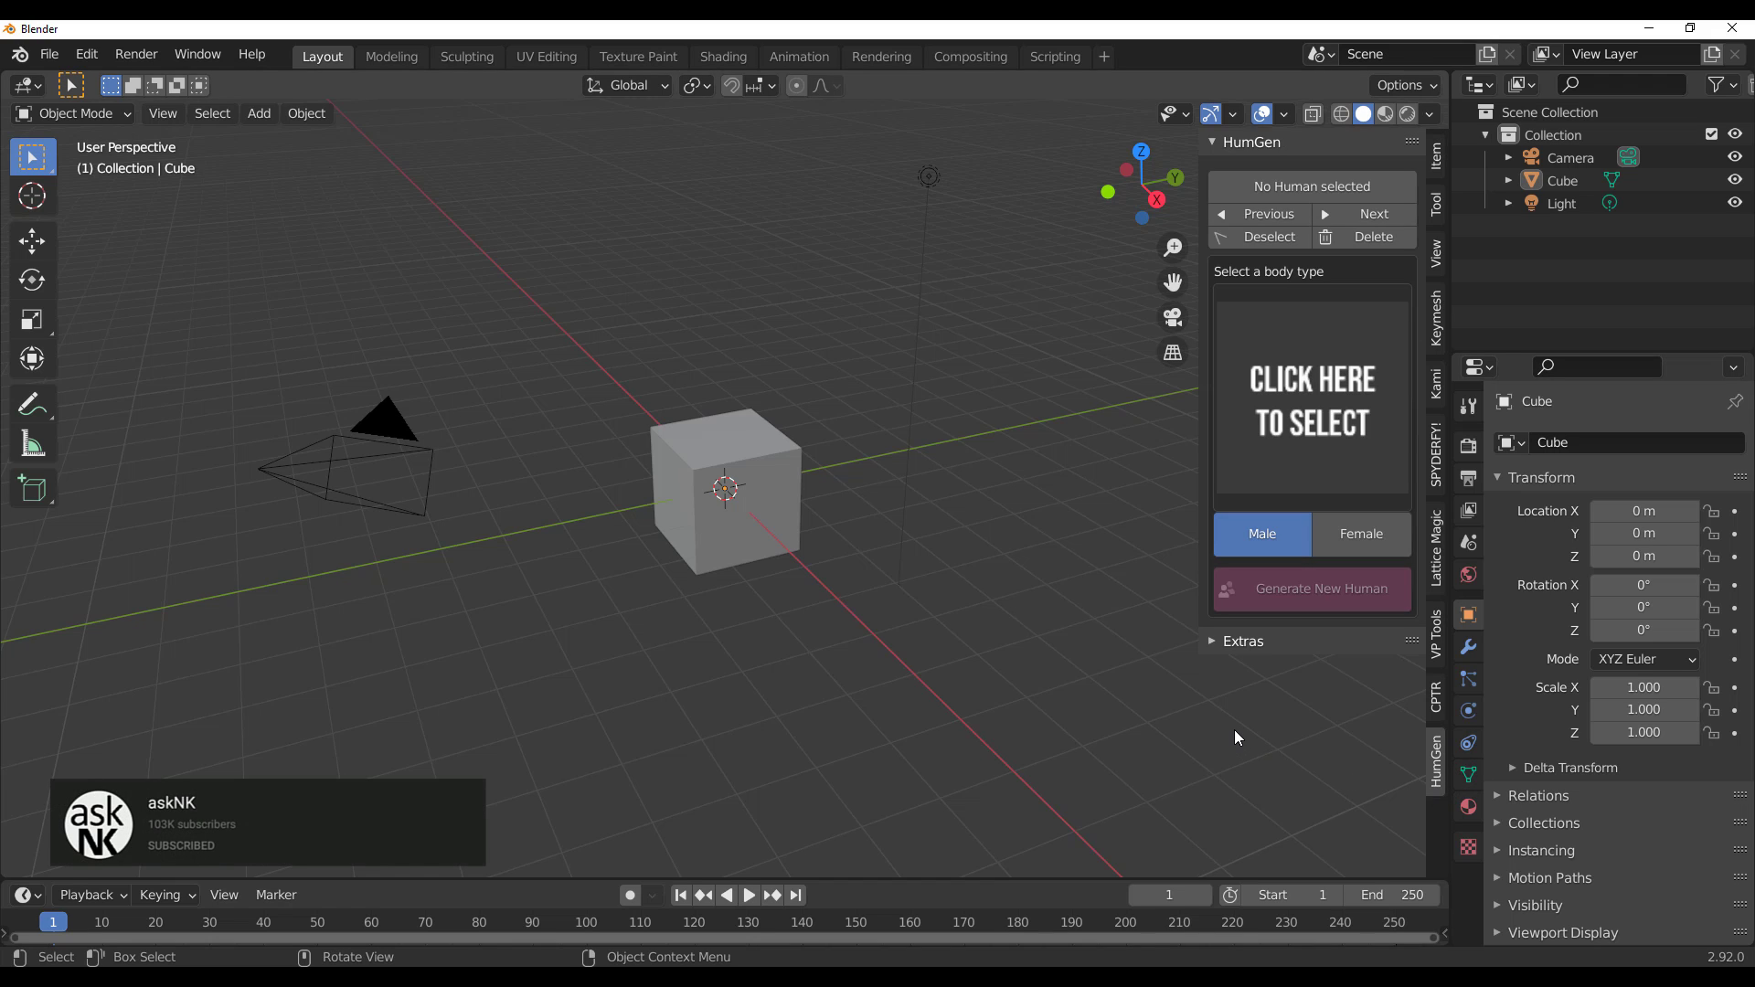
Step: Try the male Asian body type, browse the female body types and switch the gender back to Male
left_click(1306, 422)
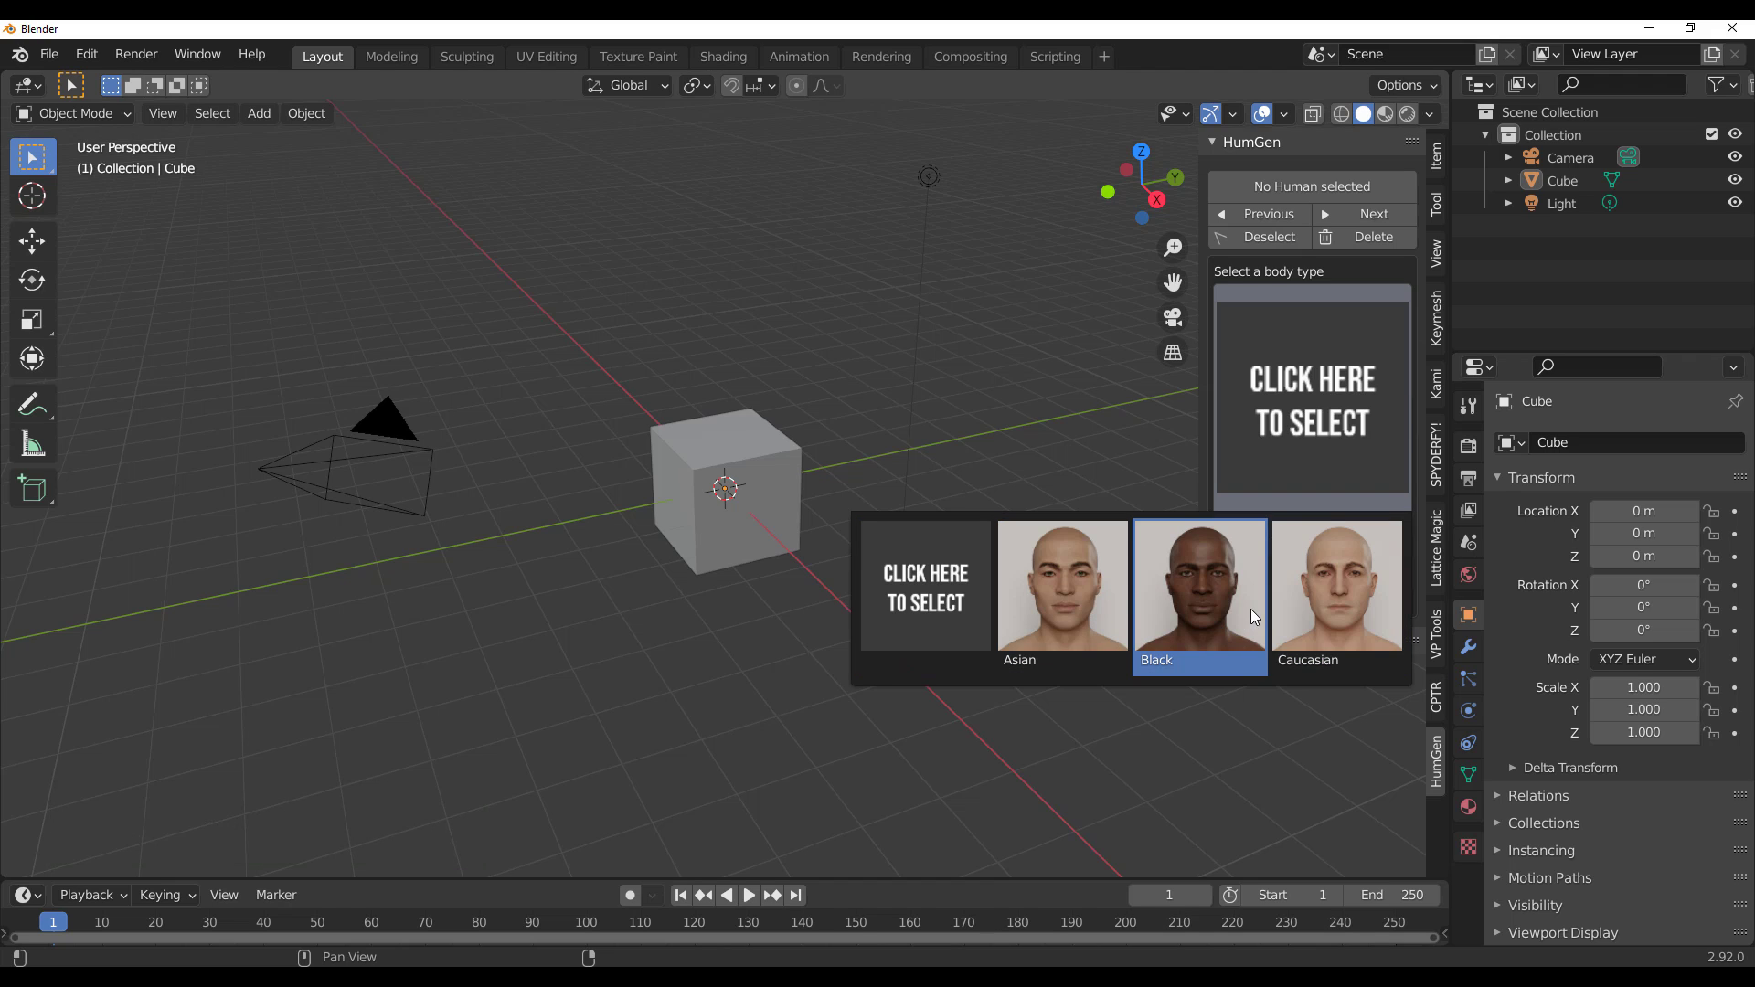
left_click(1103, 601)
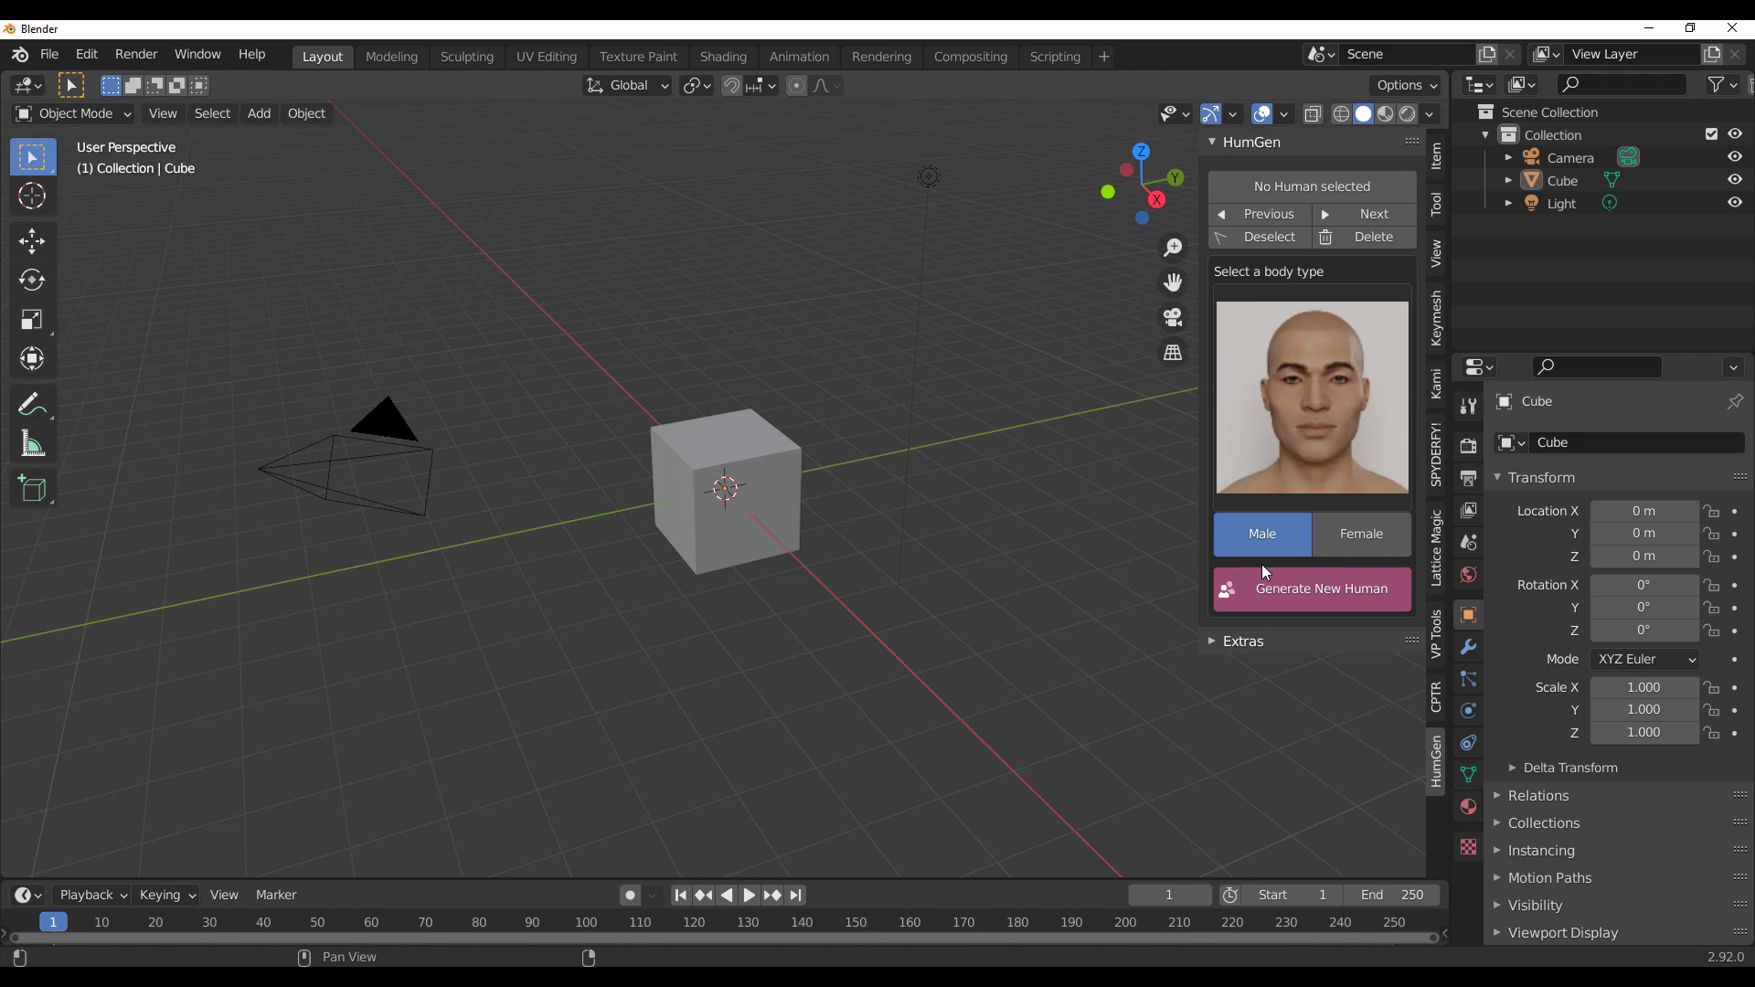
left_click(1327, 549)
left_click(1314, 426)
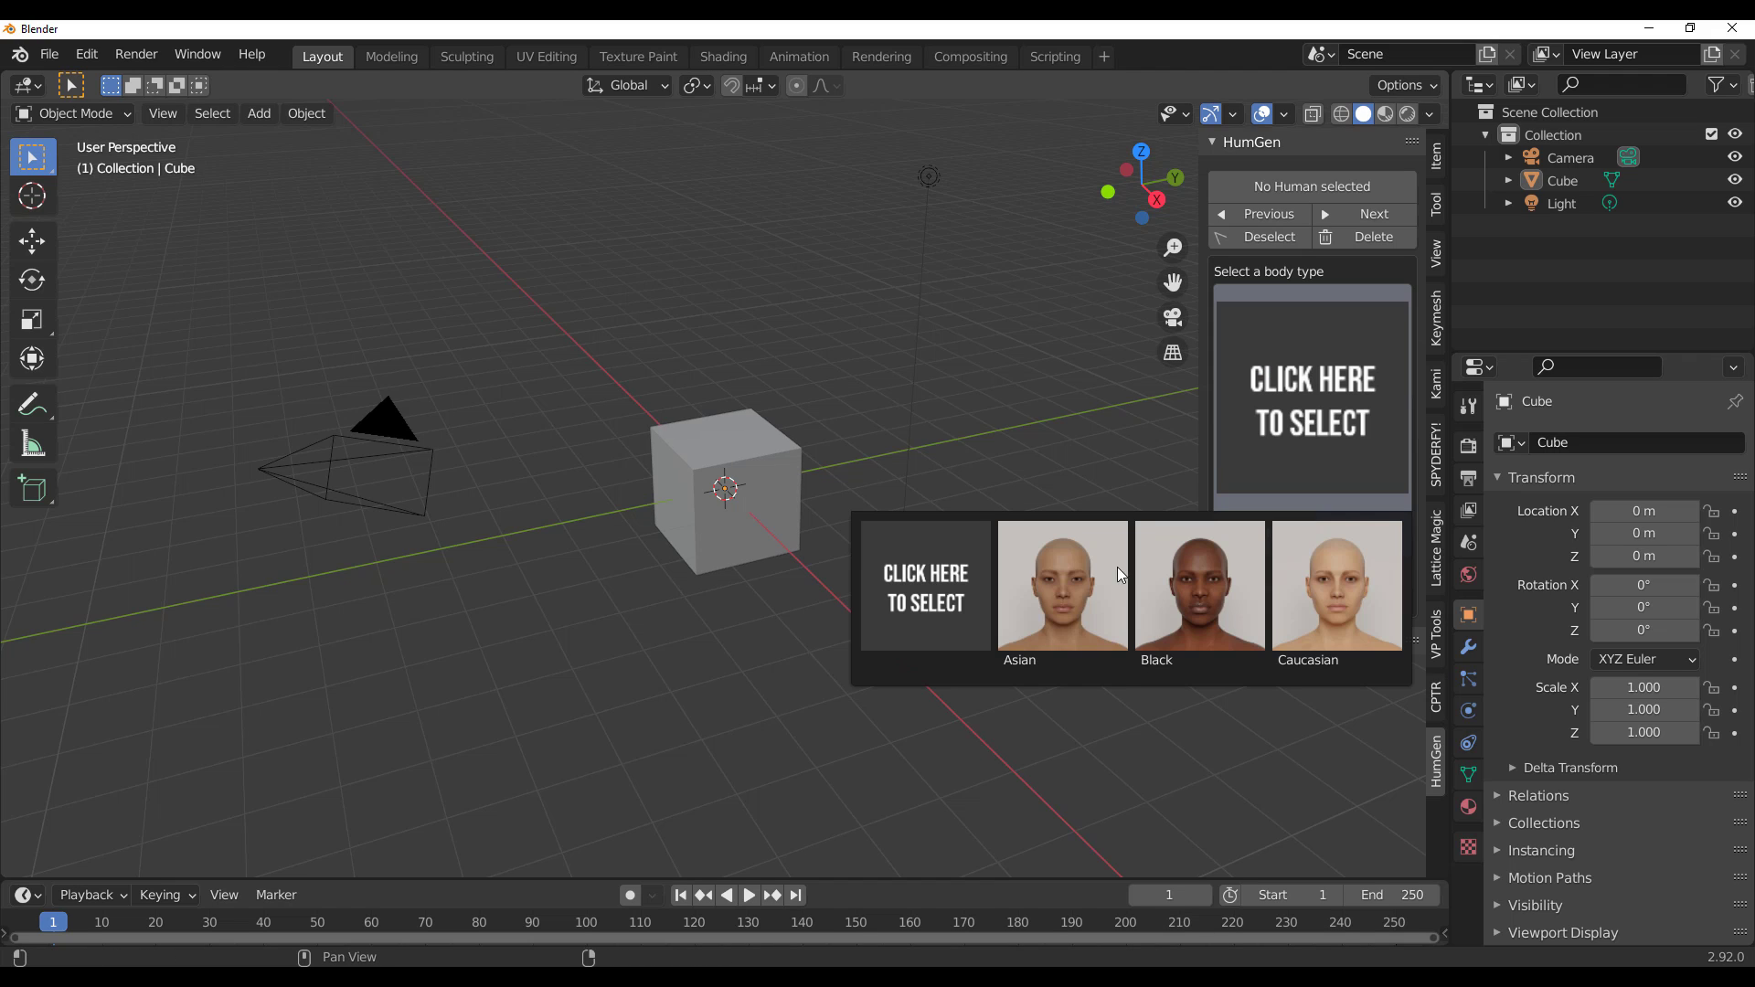
left_click(1278, 317)
left_click(1262, 545)
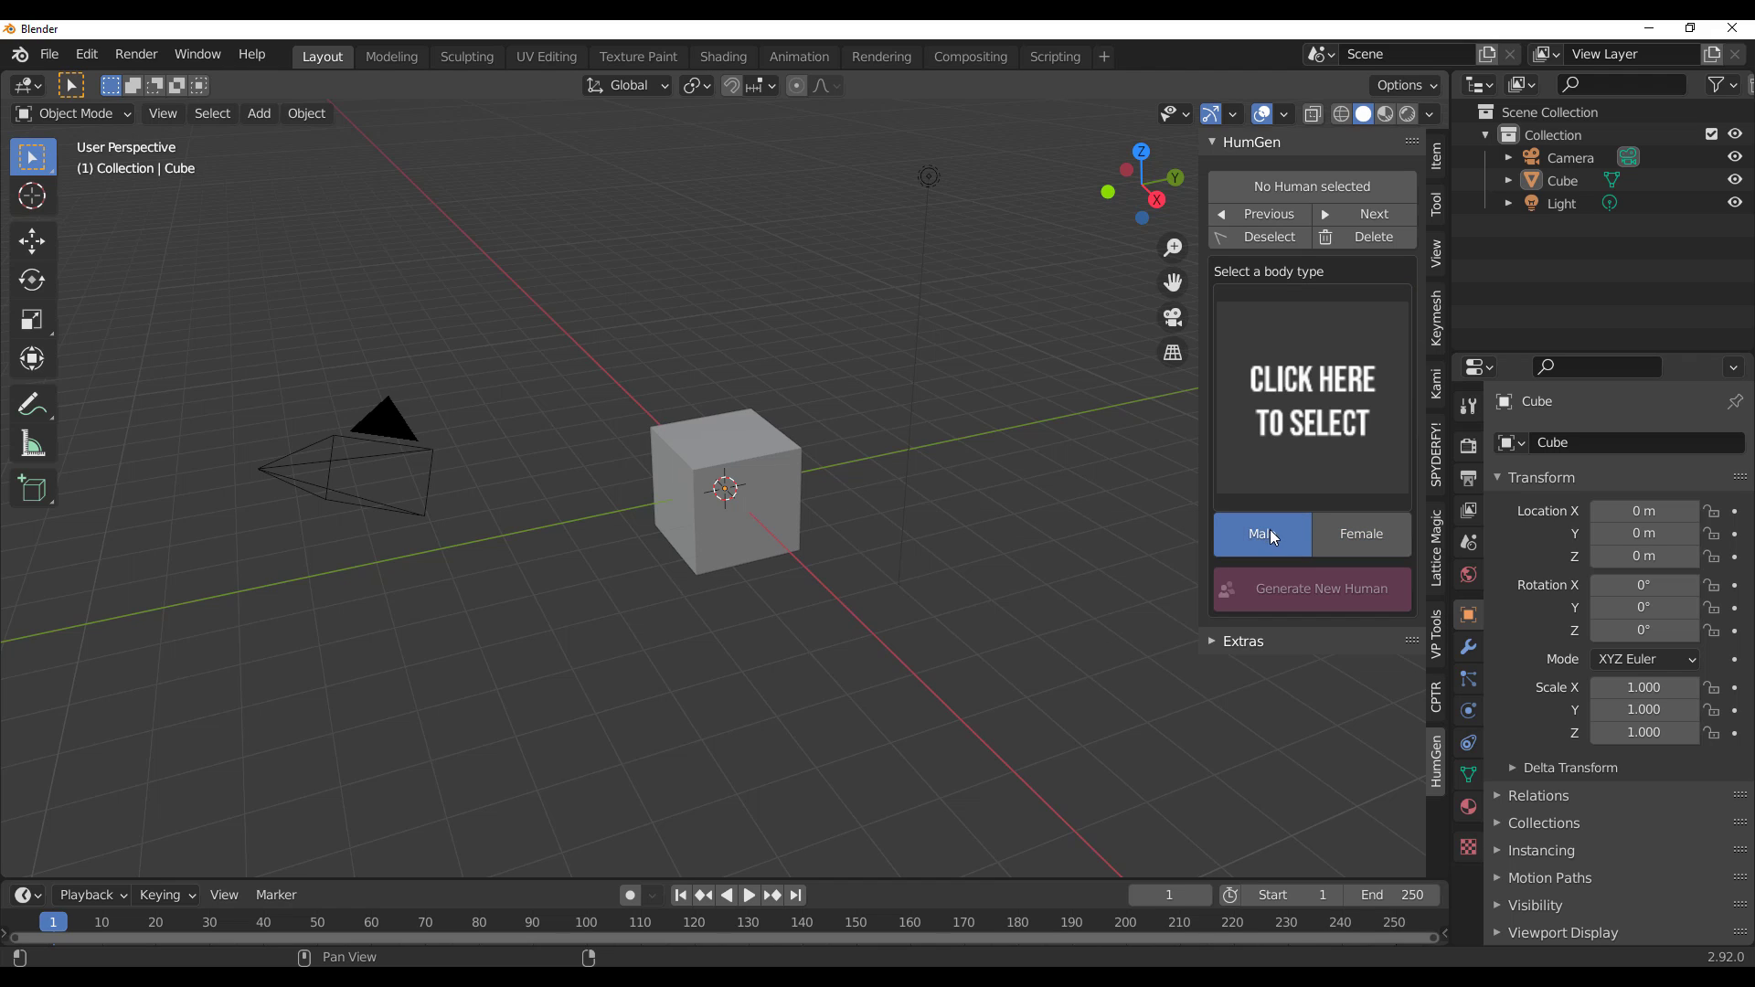
Step: Generate a new human from the male Asian body type
left_click(1302, 395)
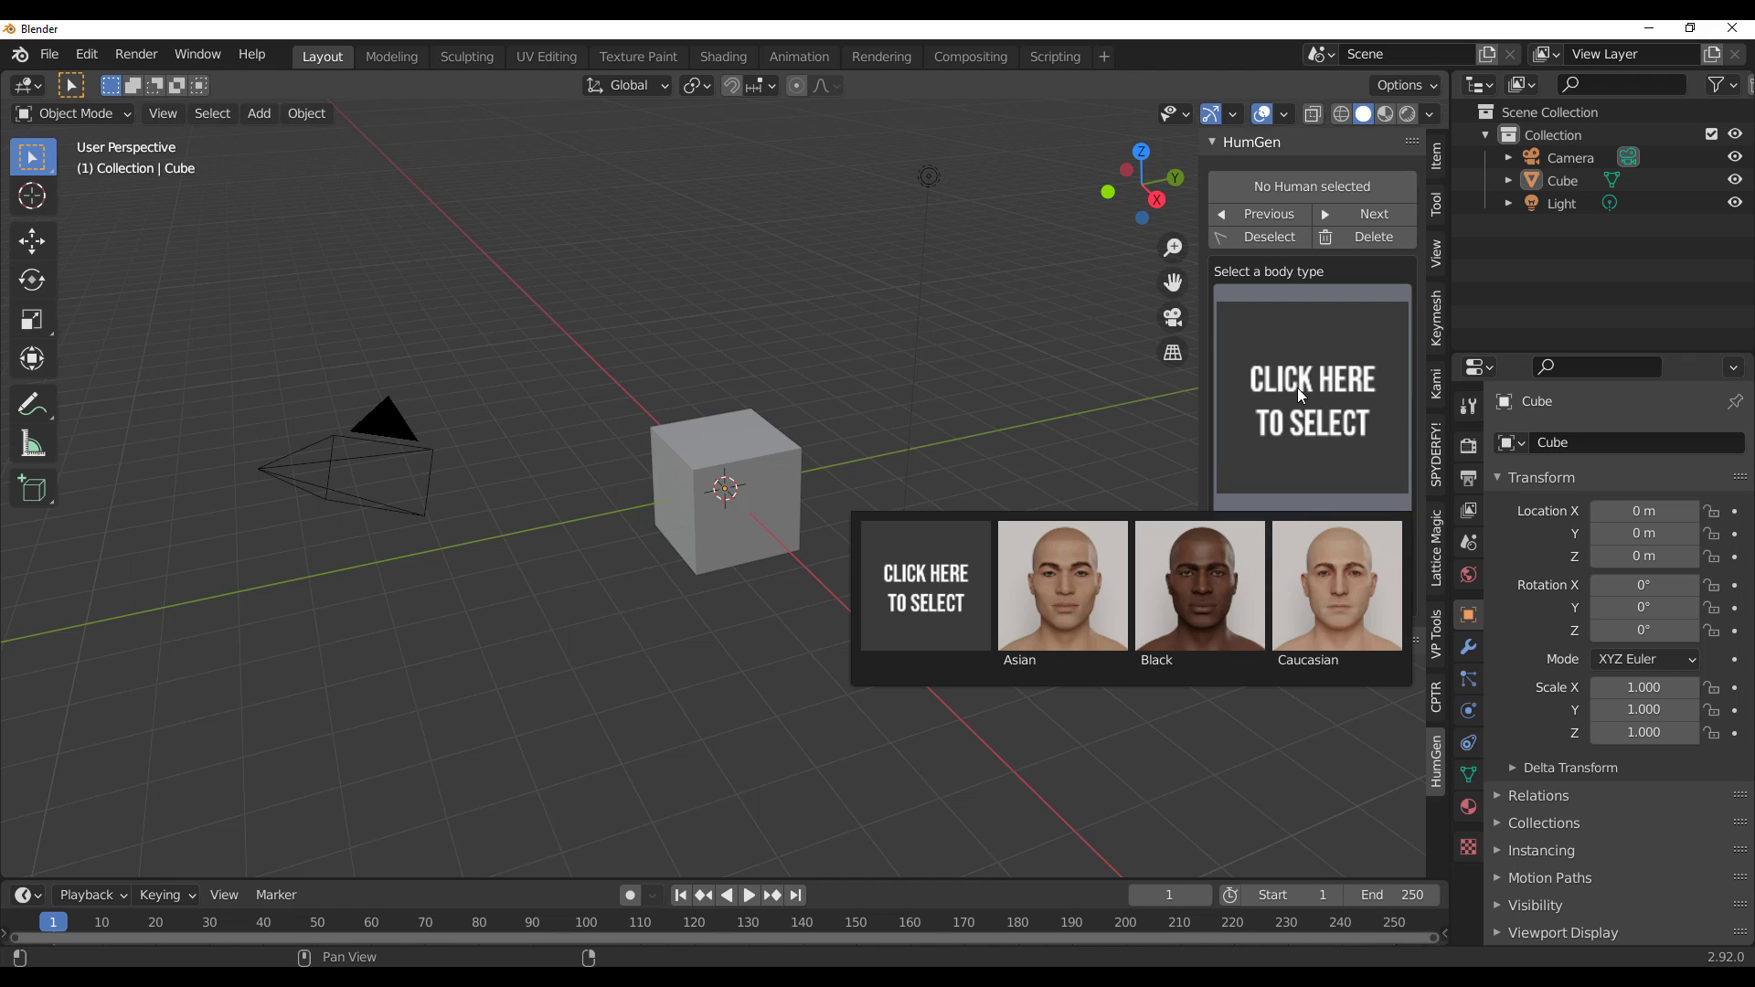
left_click(1063, 623)
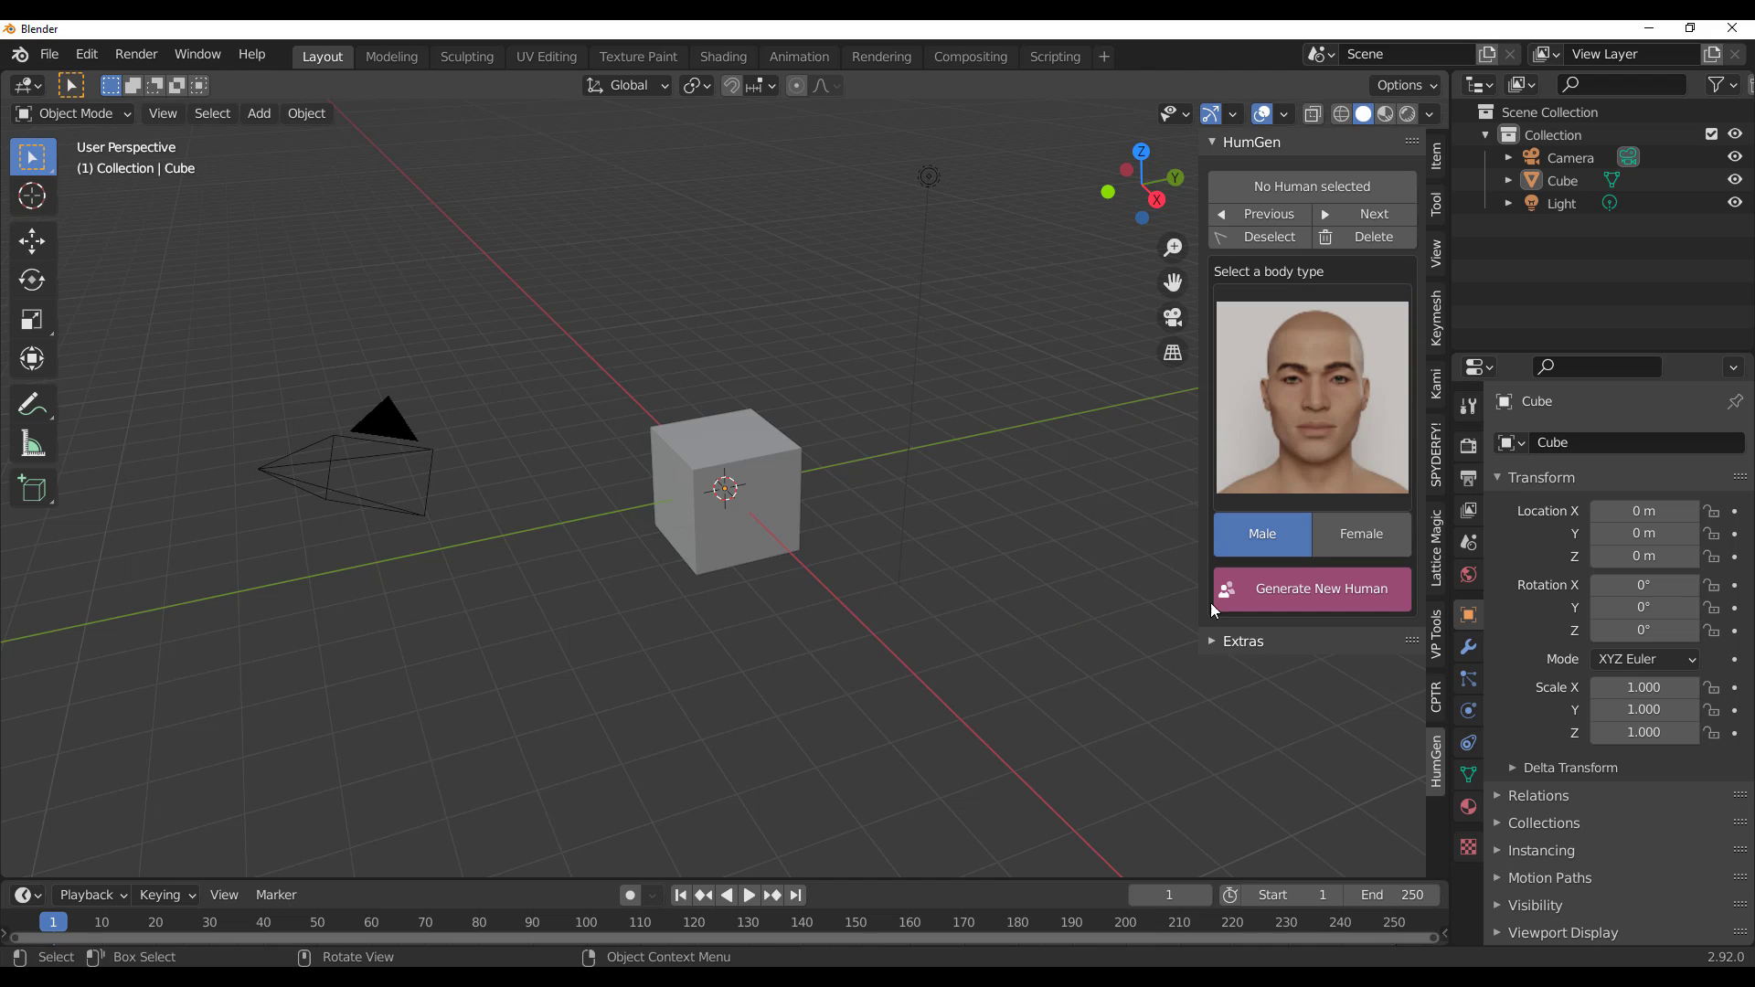
left_click(1272, 602)
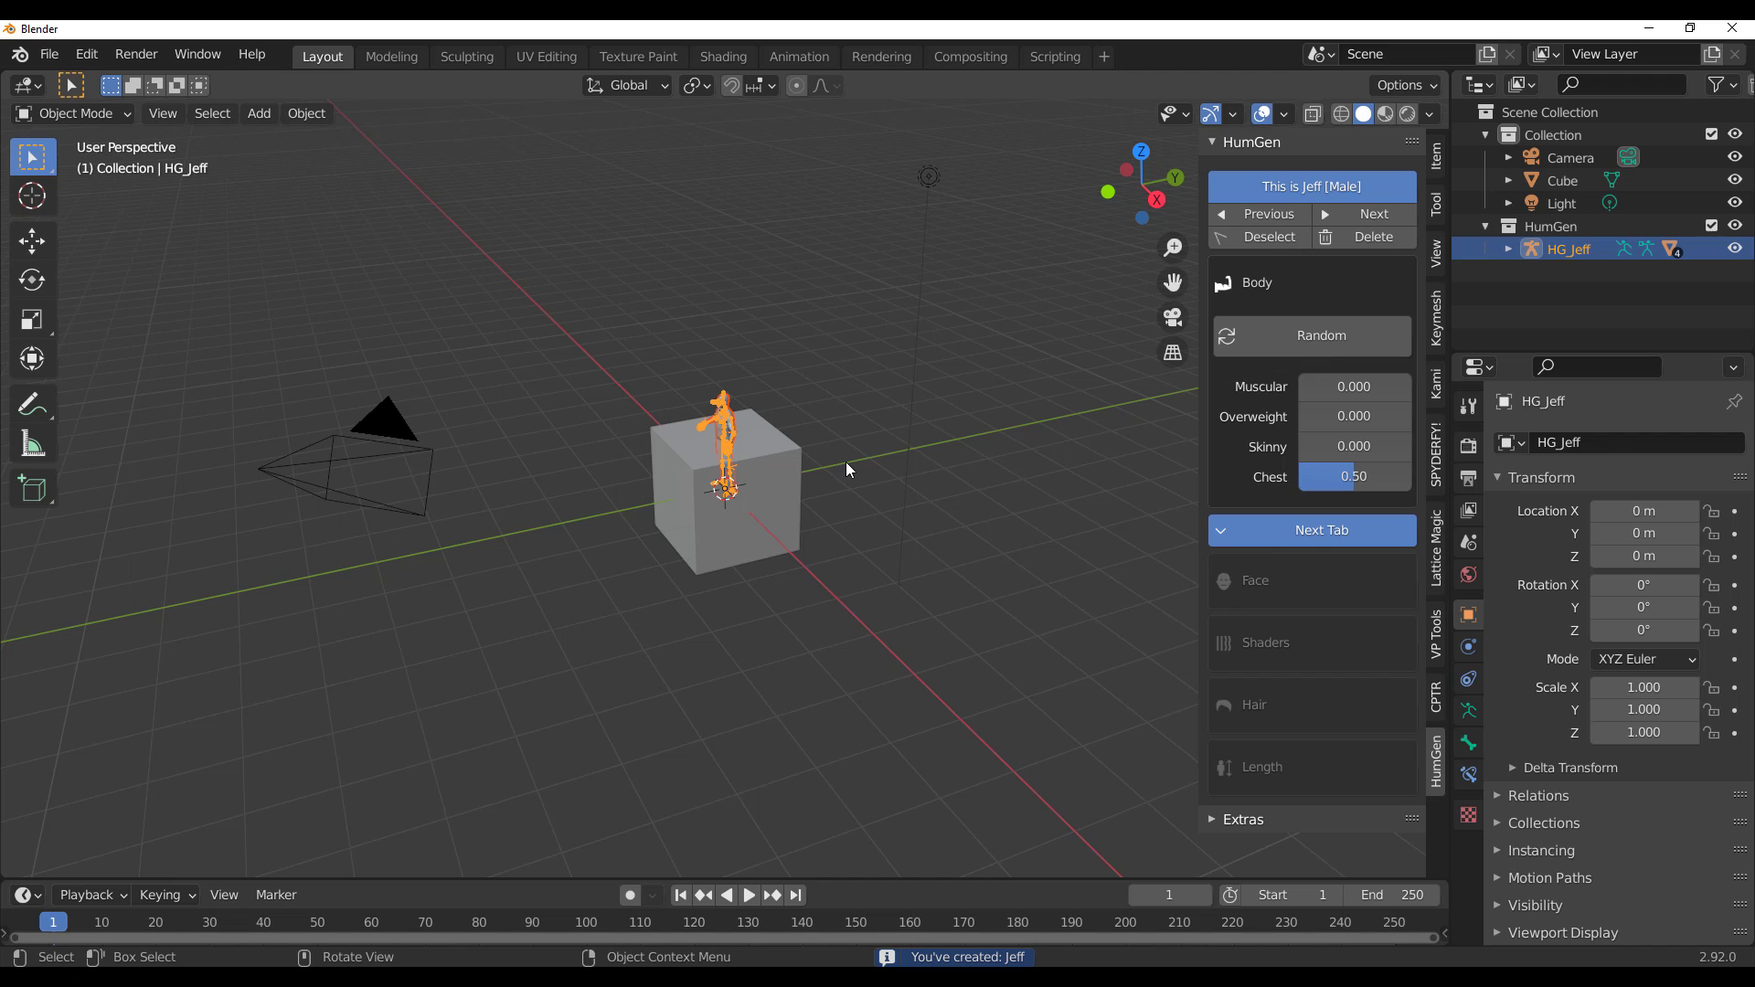
Step: Delete the default cube and select the generated human's body
left_click(771, 485)
key("Delete")
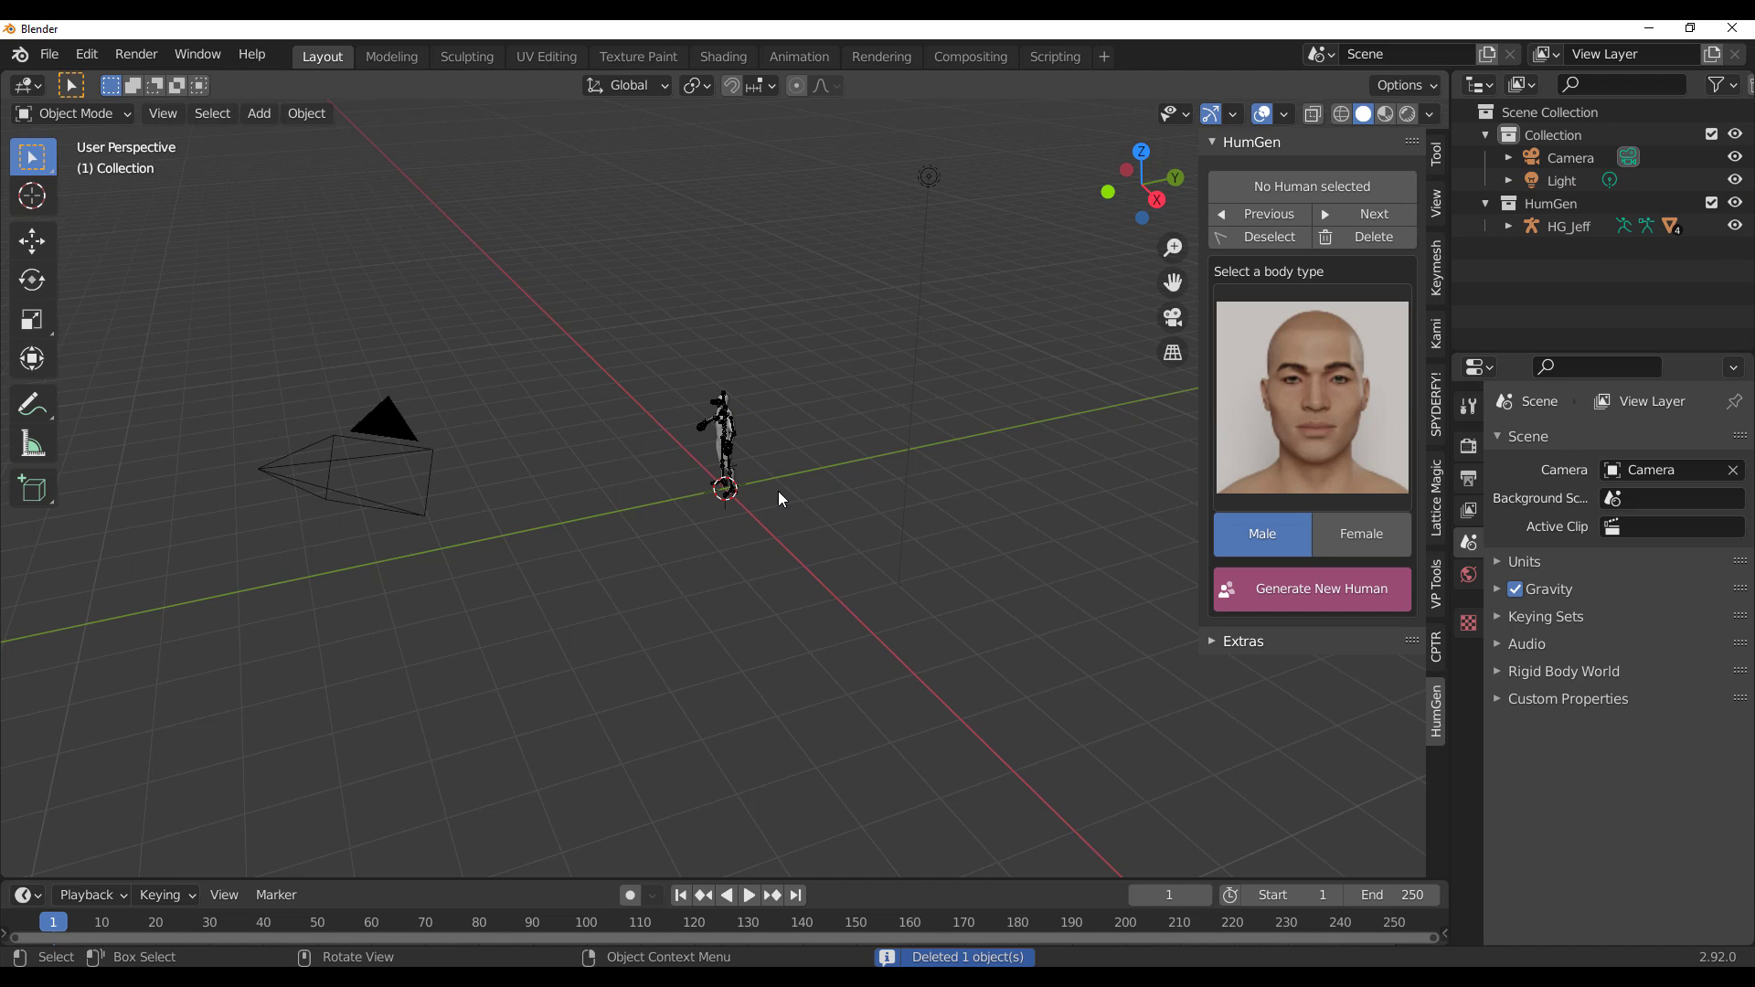
middle_click_drag(698, 521, 631, 376)
scroll(698, 350, "up", 5)
left_click(698, 350)
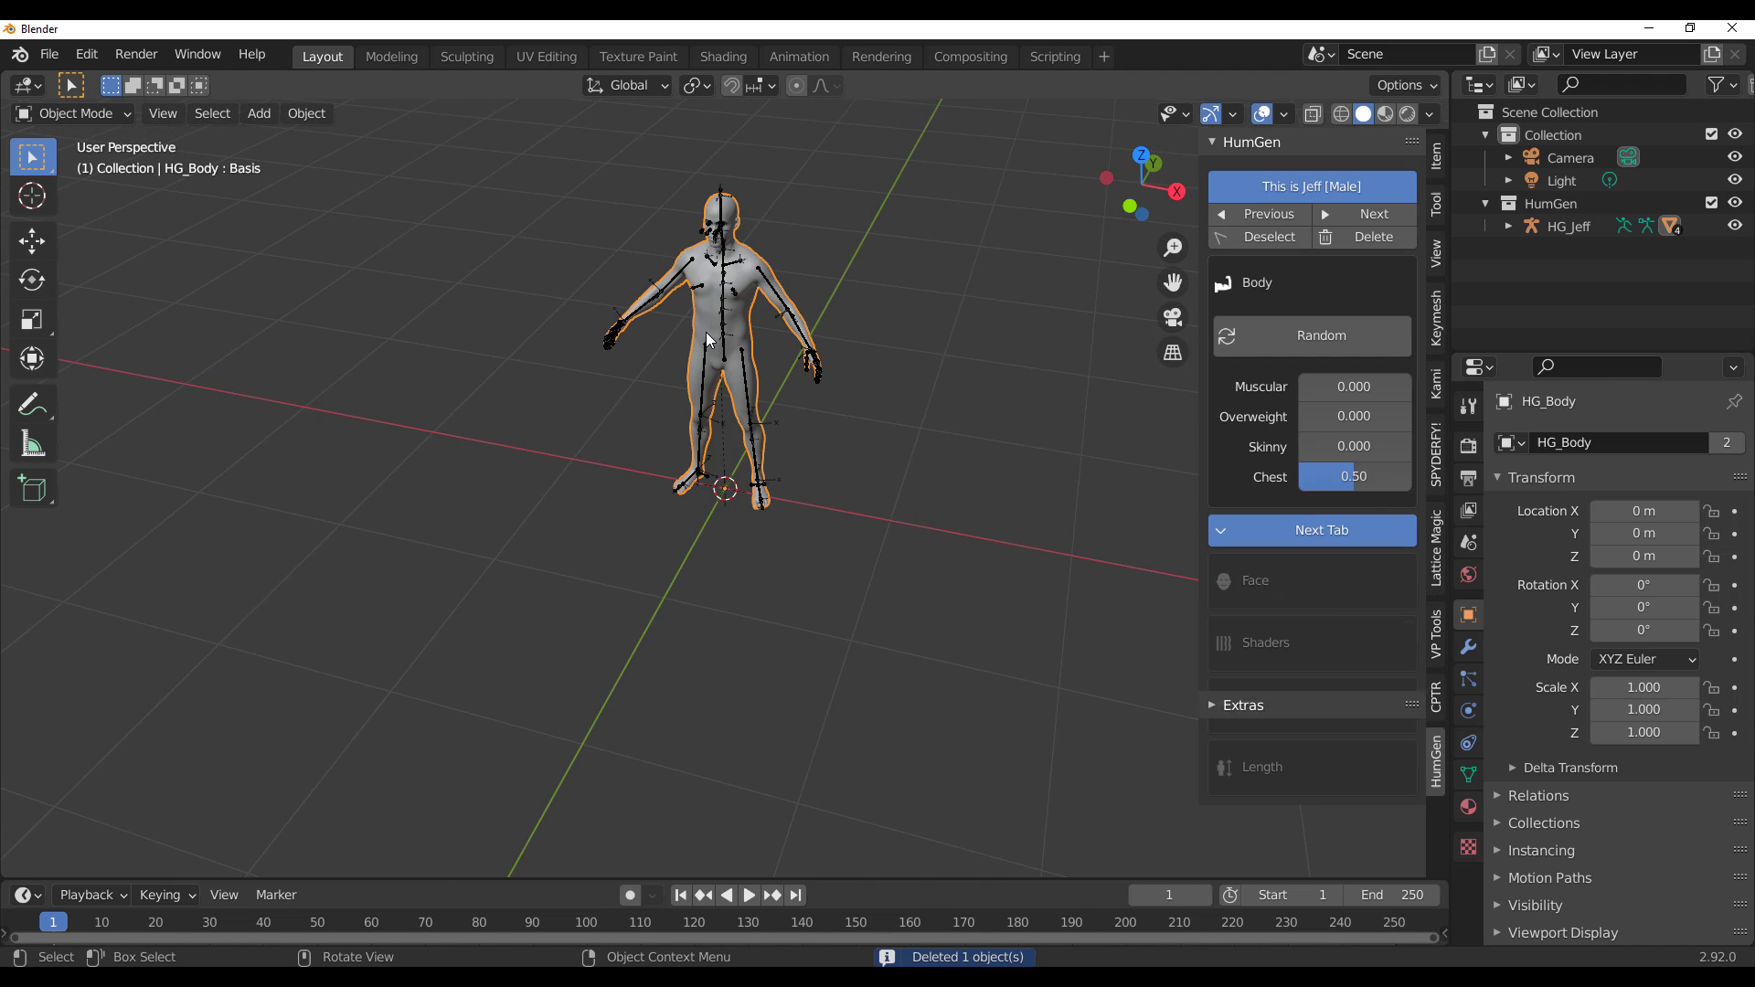
Step: Randomize the human's body proportions several times to try different muscular, overweight and skinny combinations
scroll(832, 536, "up", 4)
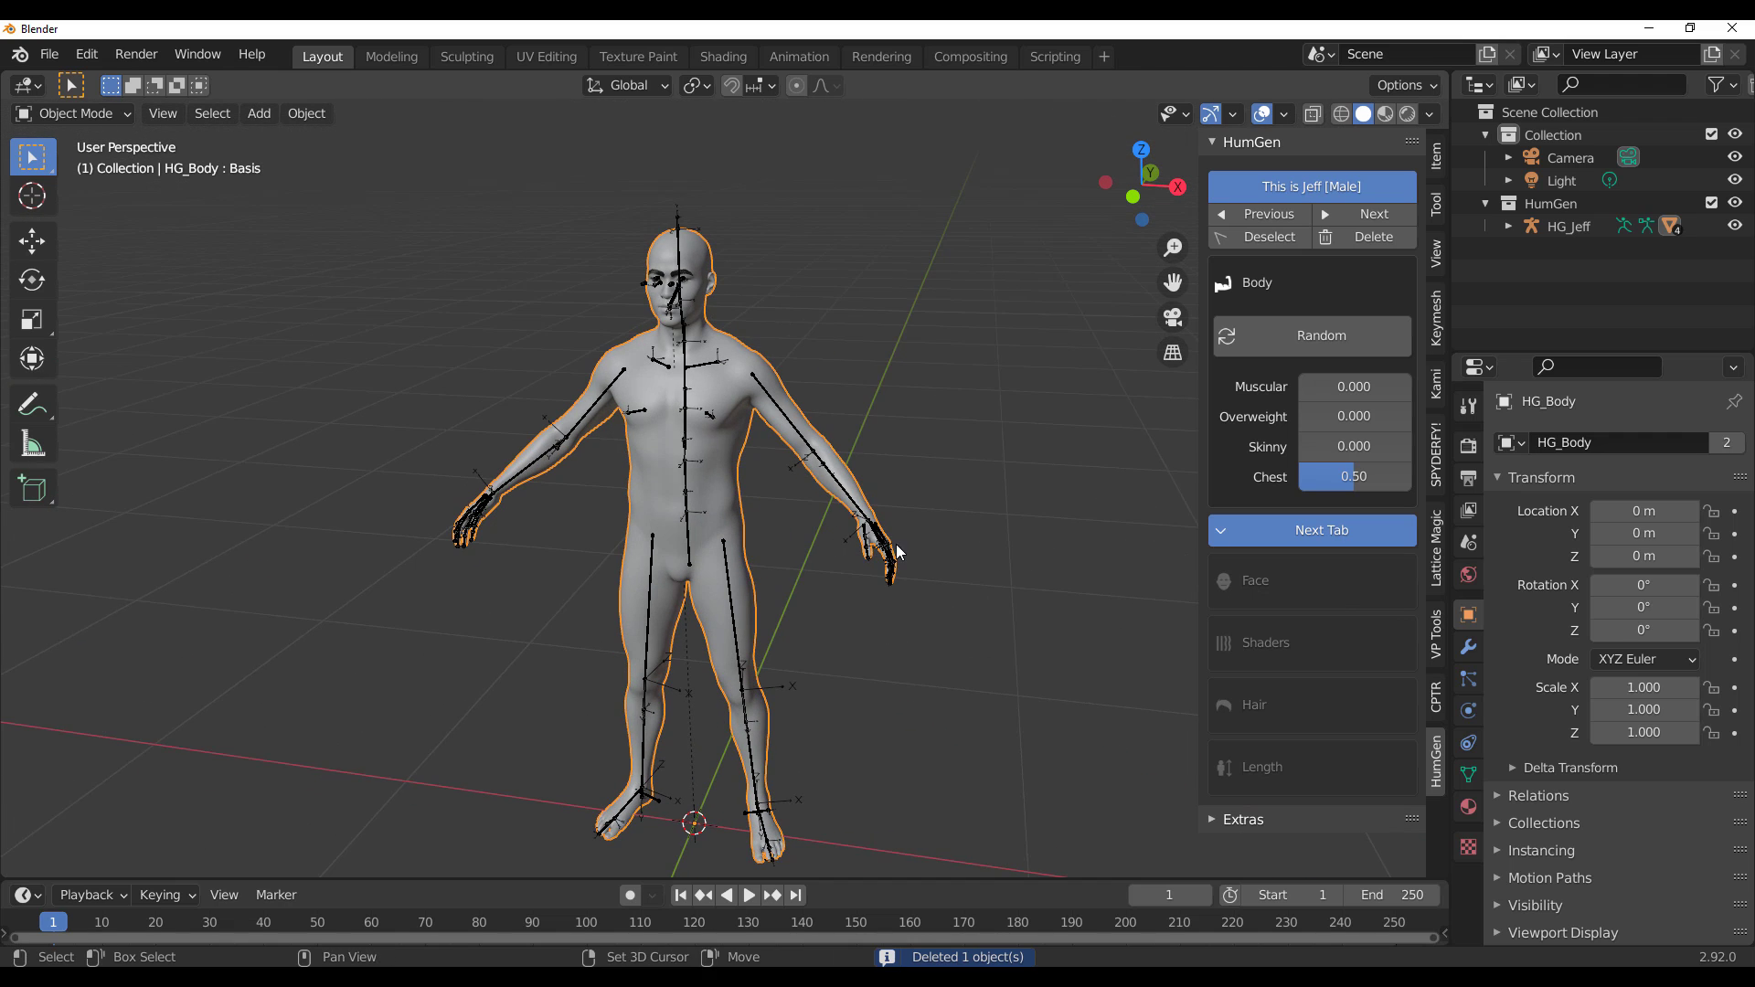
middle_click_drag(876, 543, 877, 585, "shift")
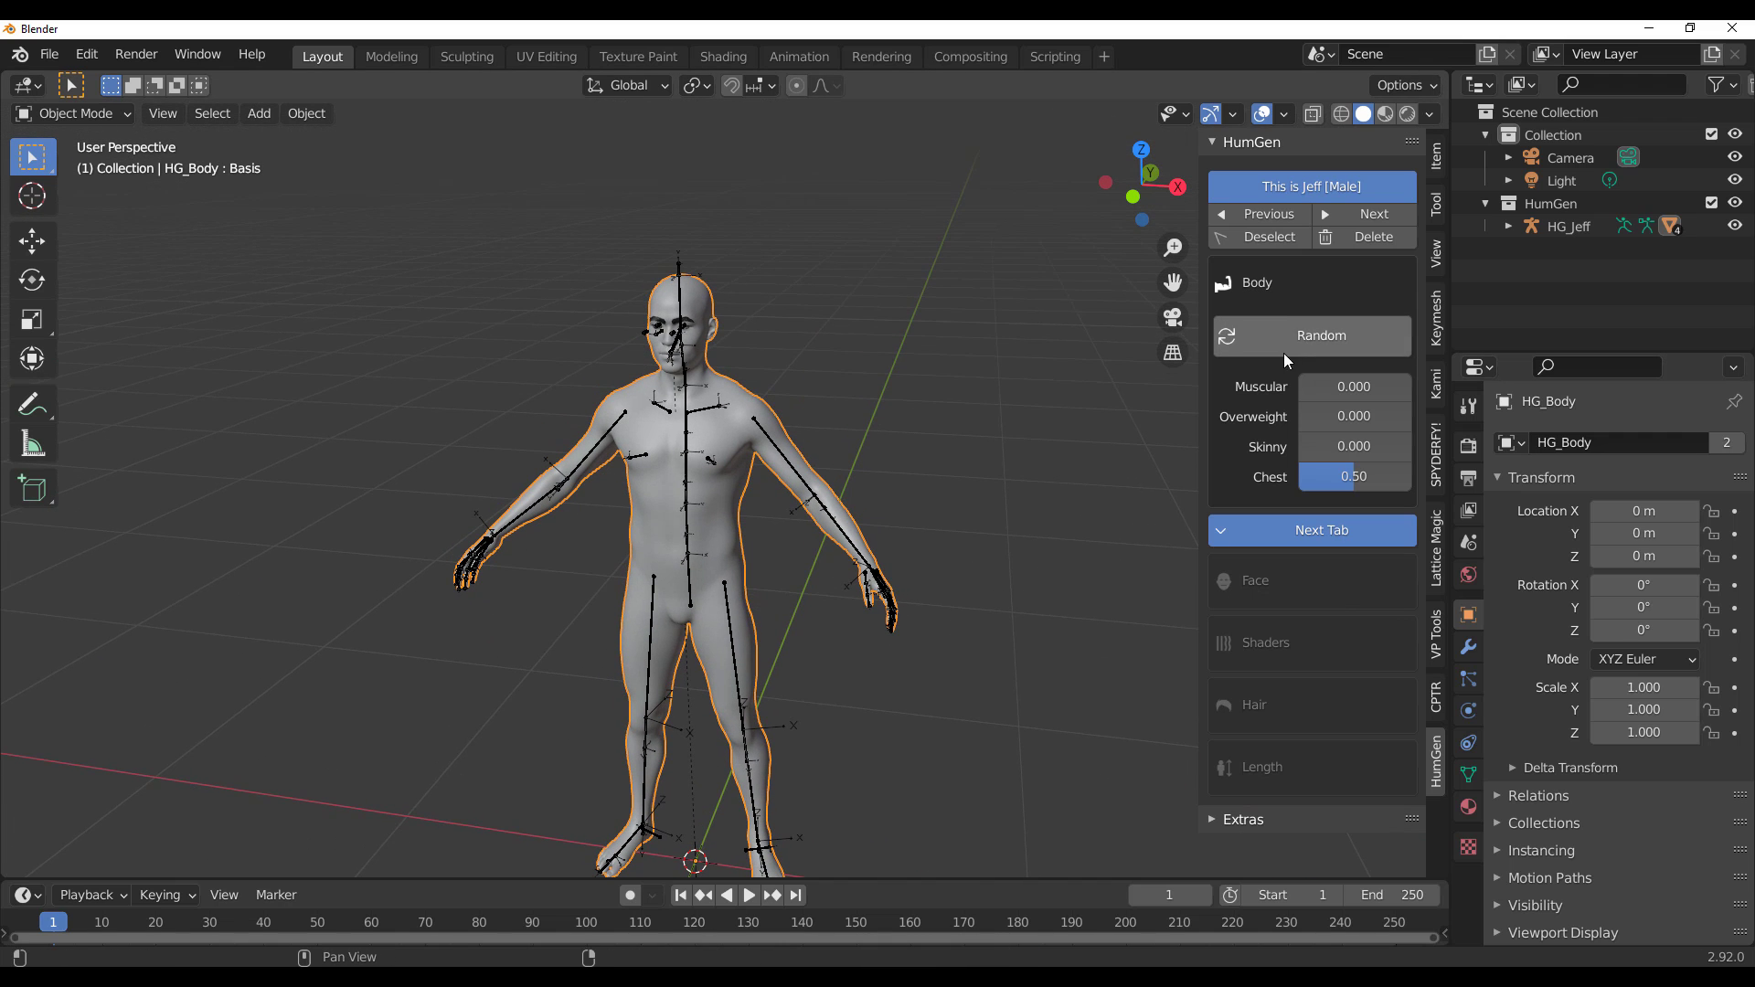
left_click(1305, 339)
left_click(1306, 338)
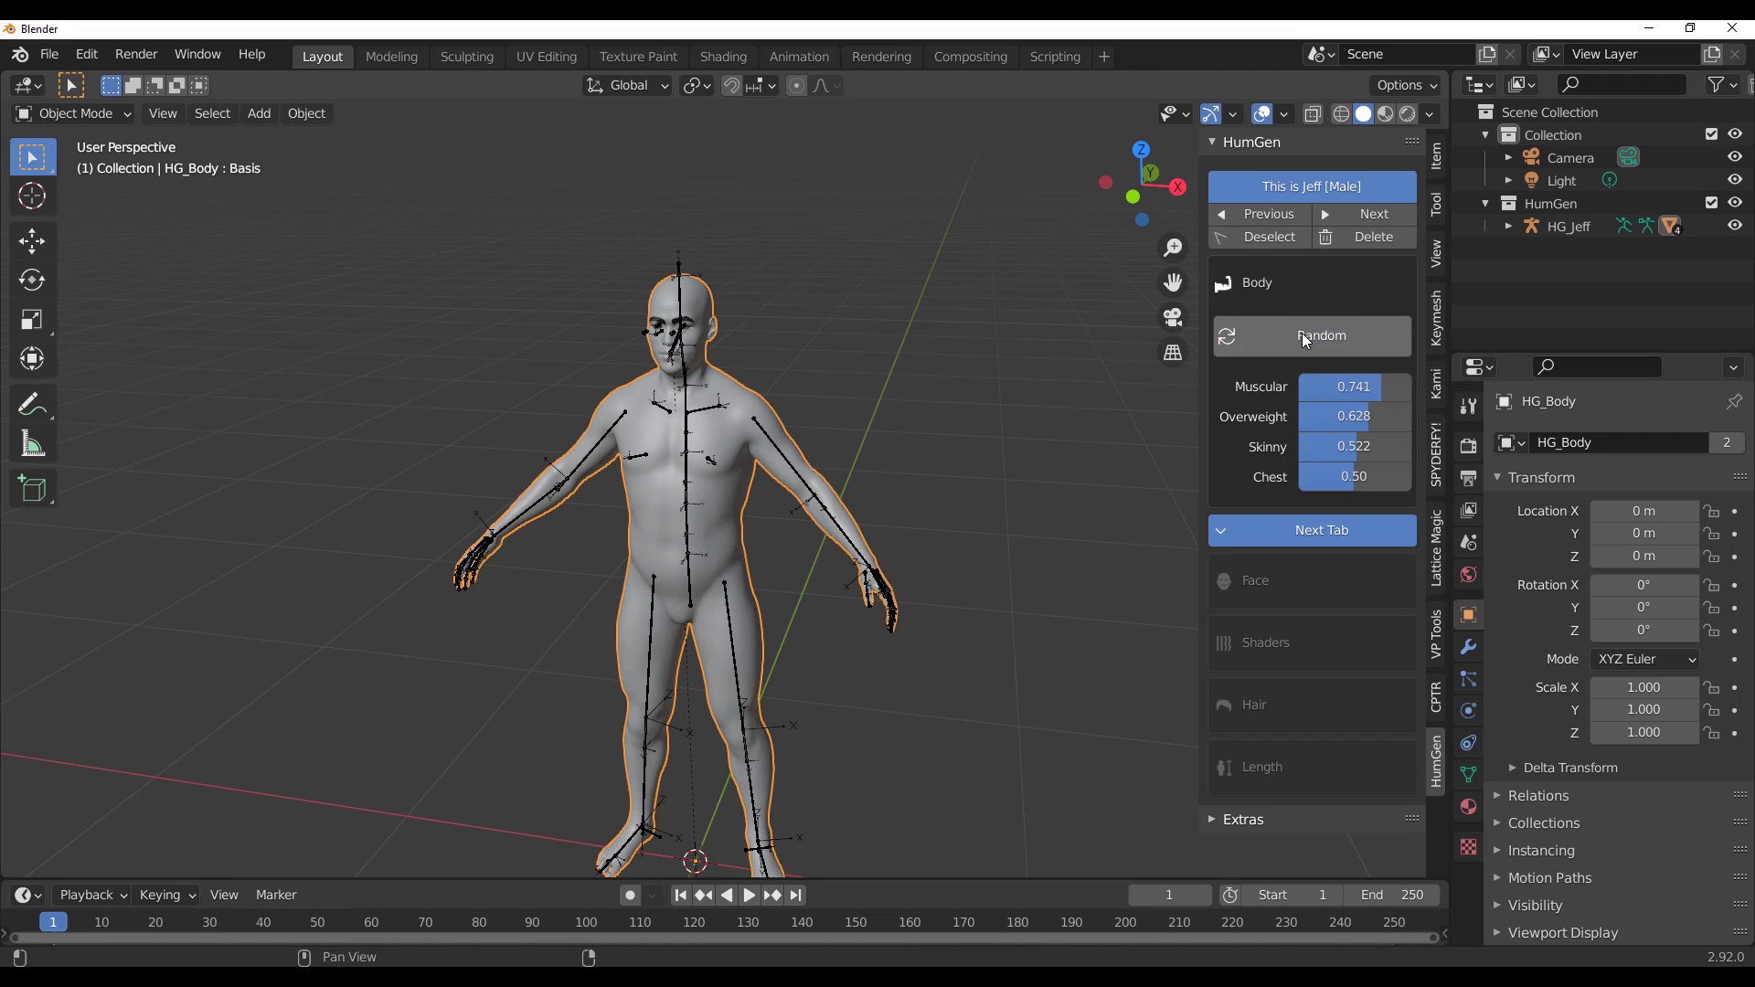
left_click(1305, 339)
left_click(1305, 338)
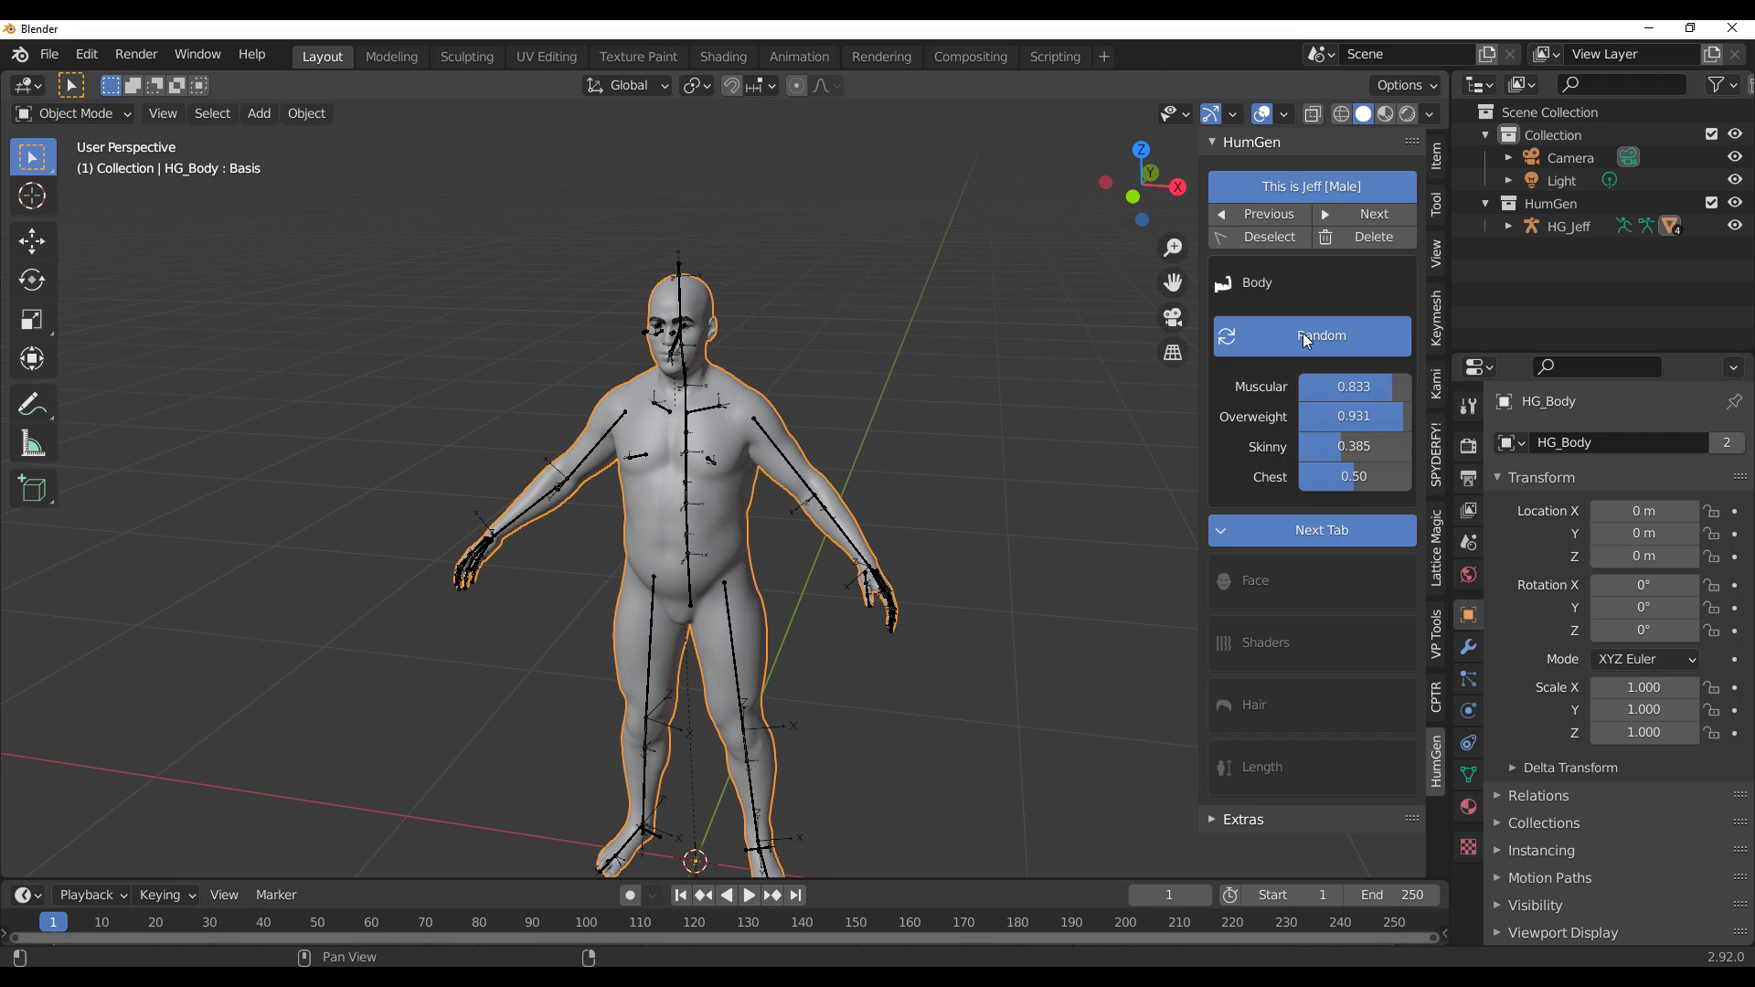
mouse_move(751, 609)
middle_mouse_down()
mouse_move(793, 587)
mouse_move(768, 581)
middle_mouse_up()
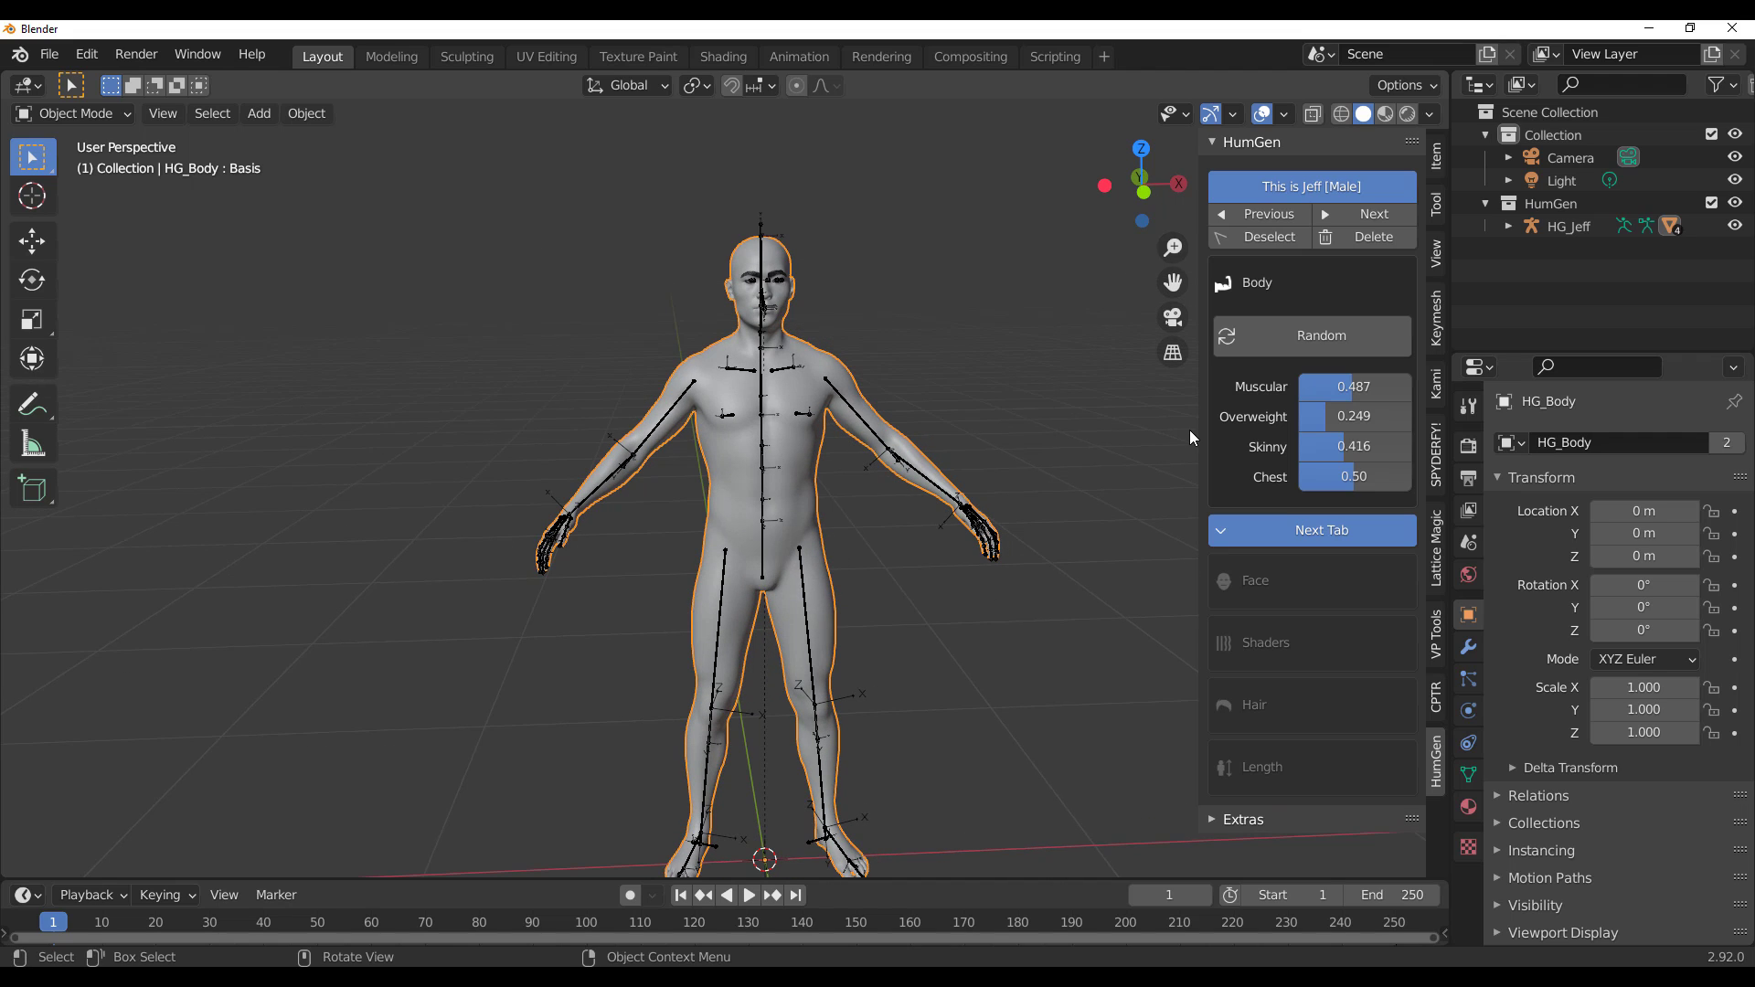
left_click(1258, 332)
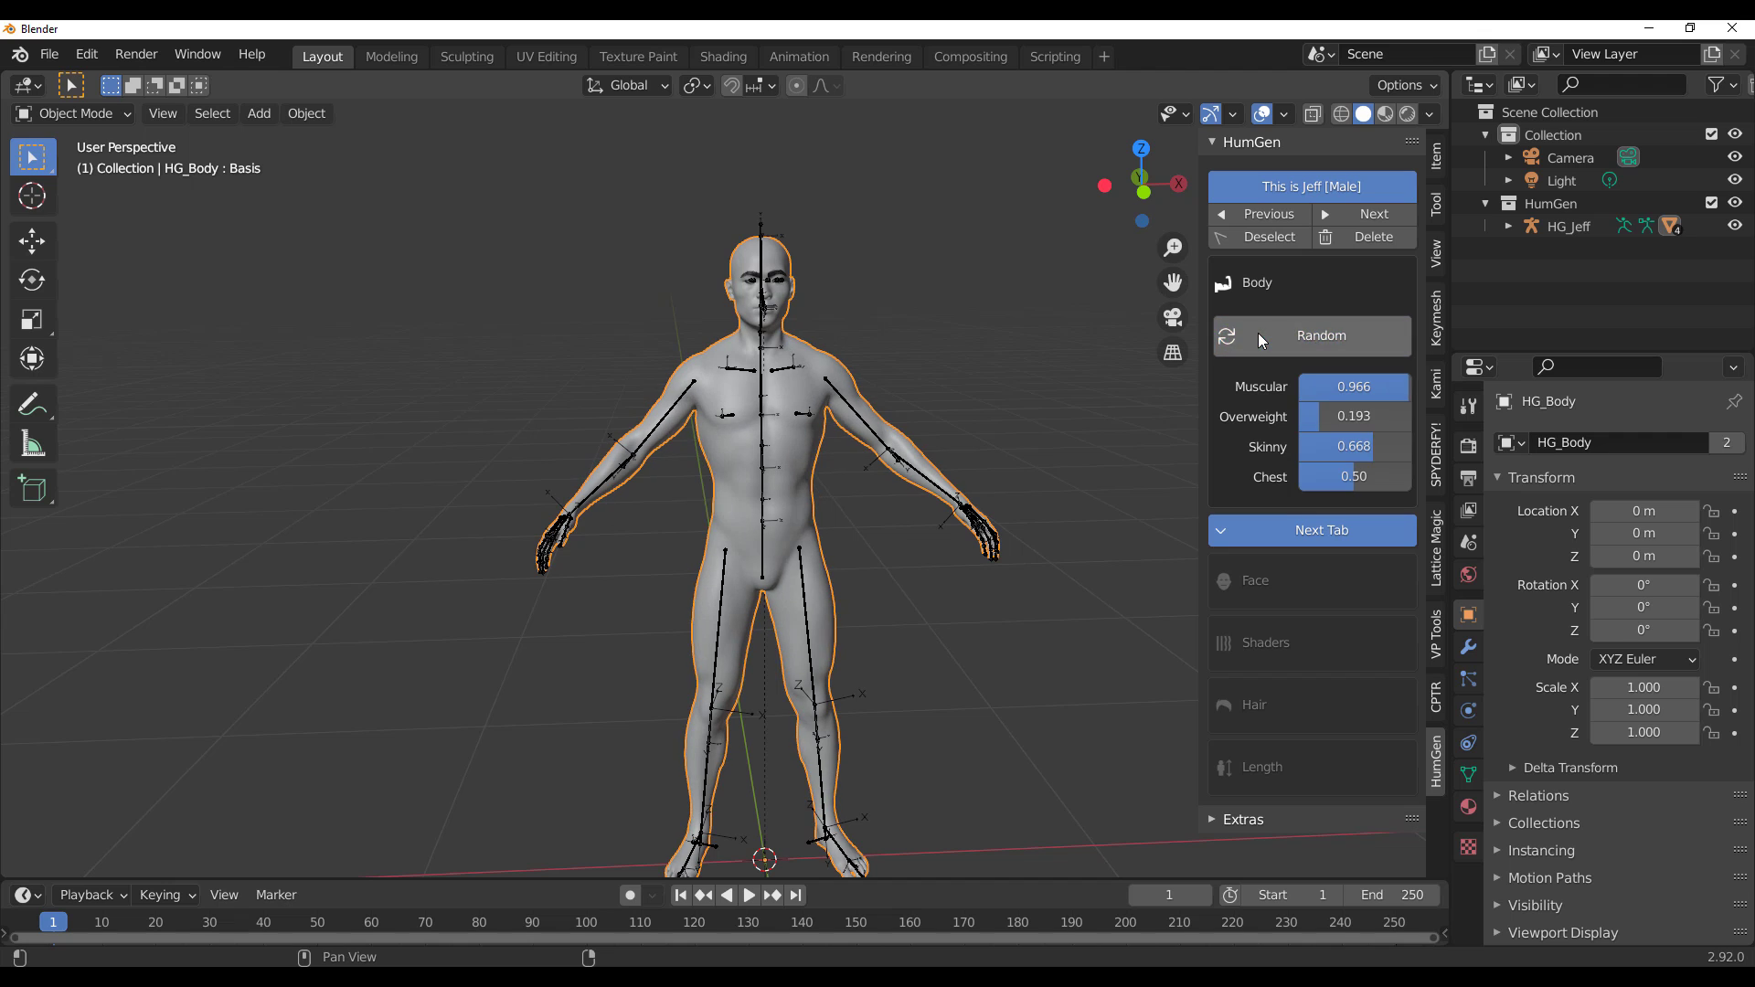
left_click(1257, 333)
left_click(1259, 333)
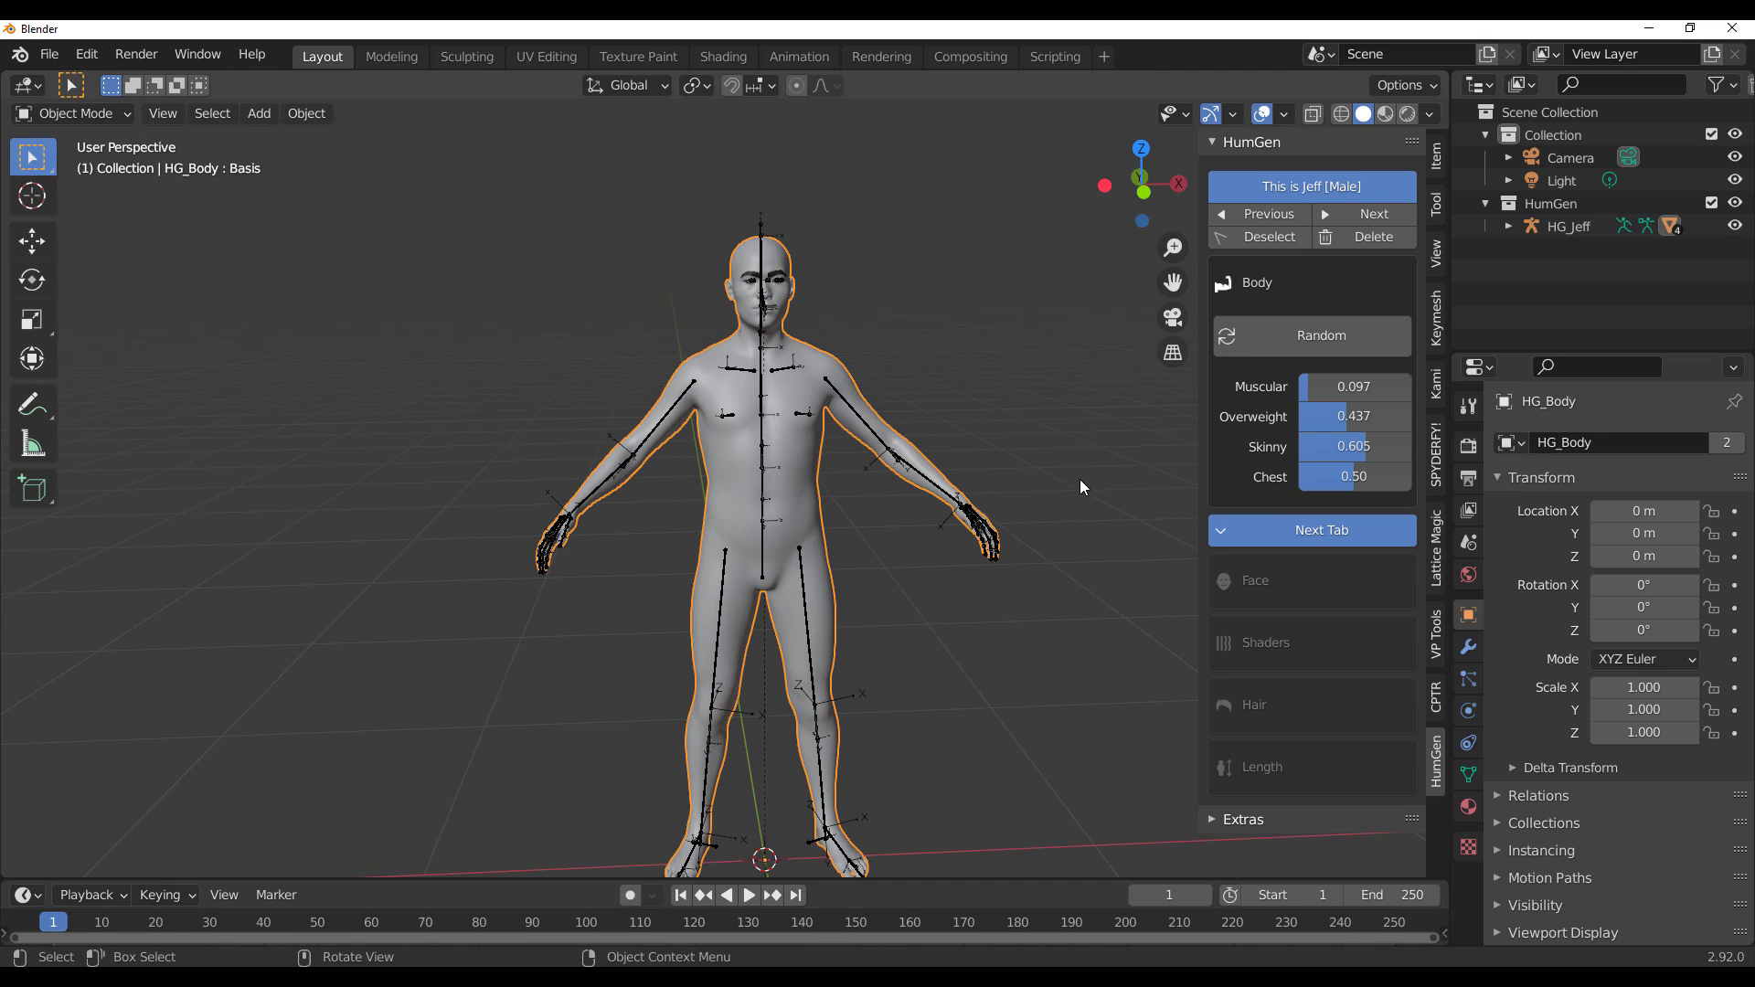
Step: Advance from the body to the face settings and randomize all of the human's facial features
middle_click_drag(1079, 479, 1346, 585)
left_click(1311, 538)
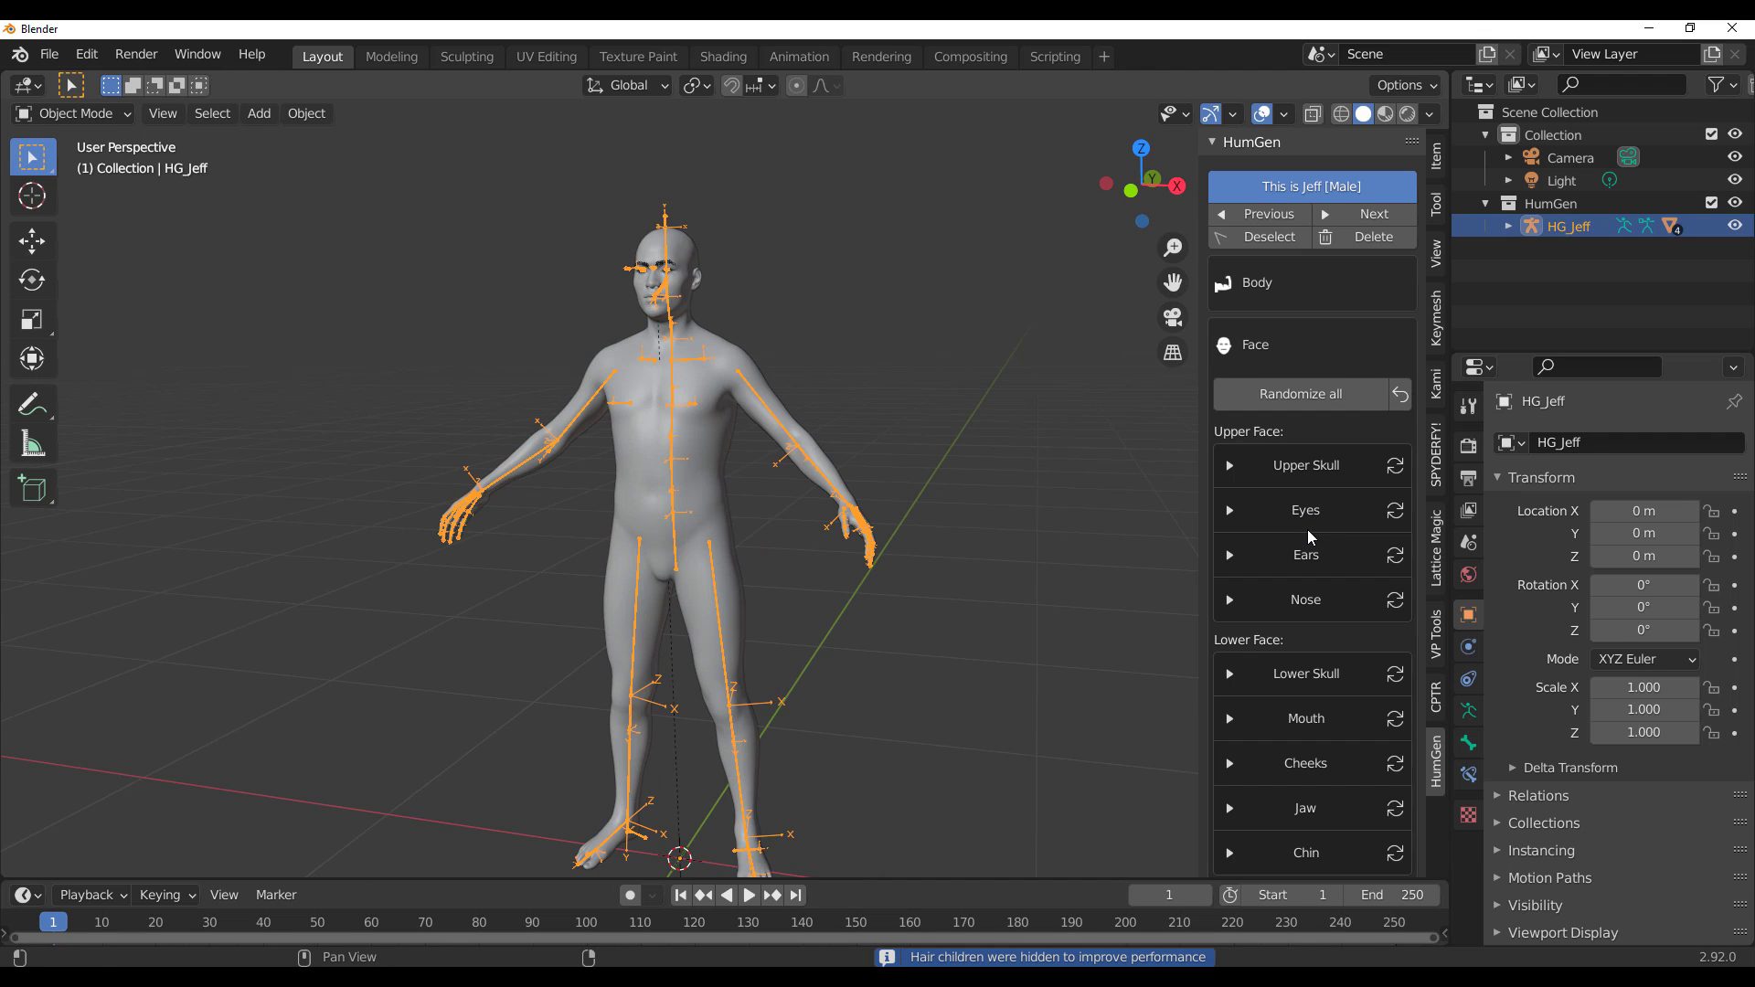
middle_click_drag(842, 430, 875, 437)
scroll(909, 328, "up", 6)
middle_click_drag(909, 327, 1006, 576, "shift")
scroll(951, 603, "down", 4)
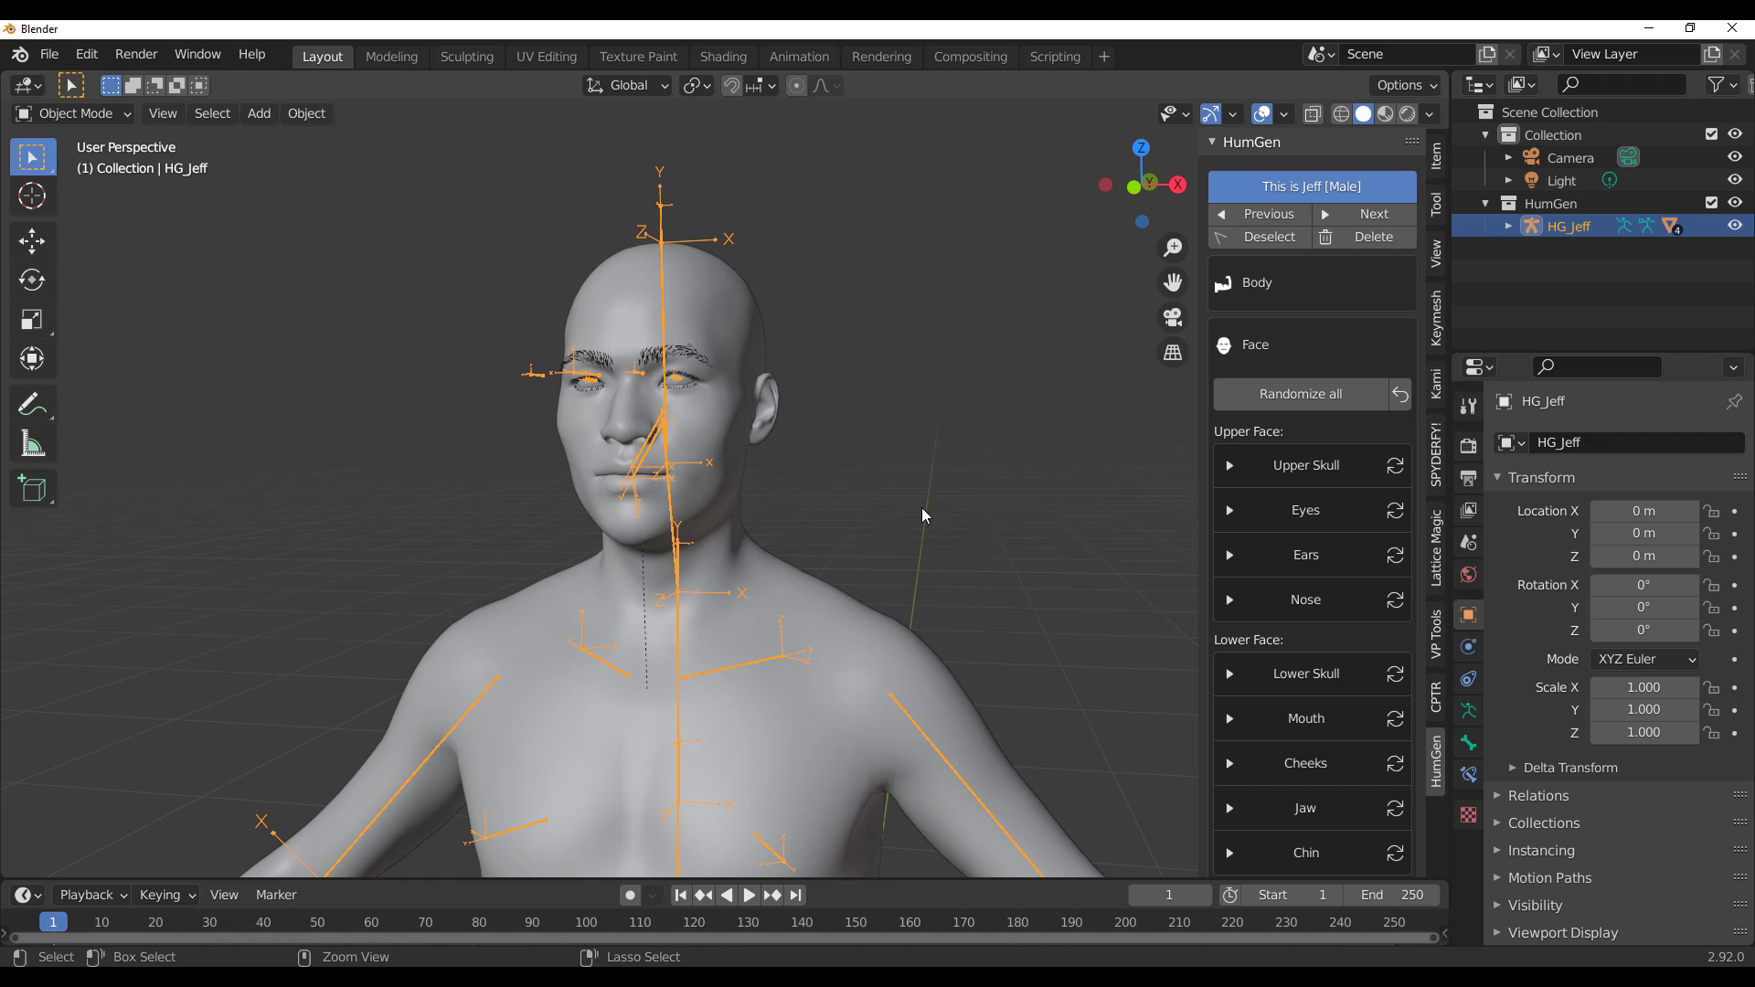
middle_click_drag(923, 507, 1072, 548, "ctrl")
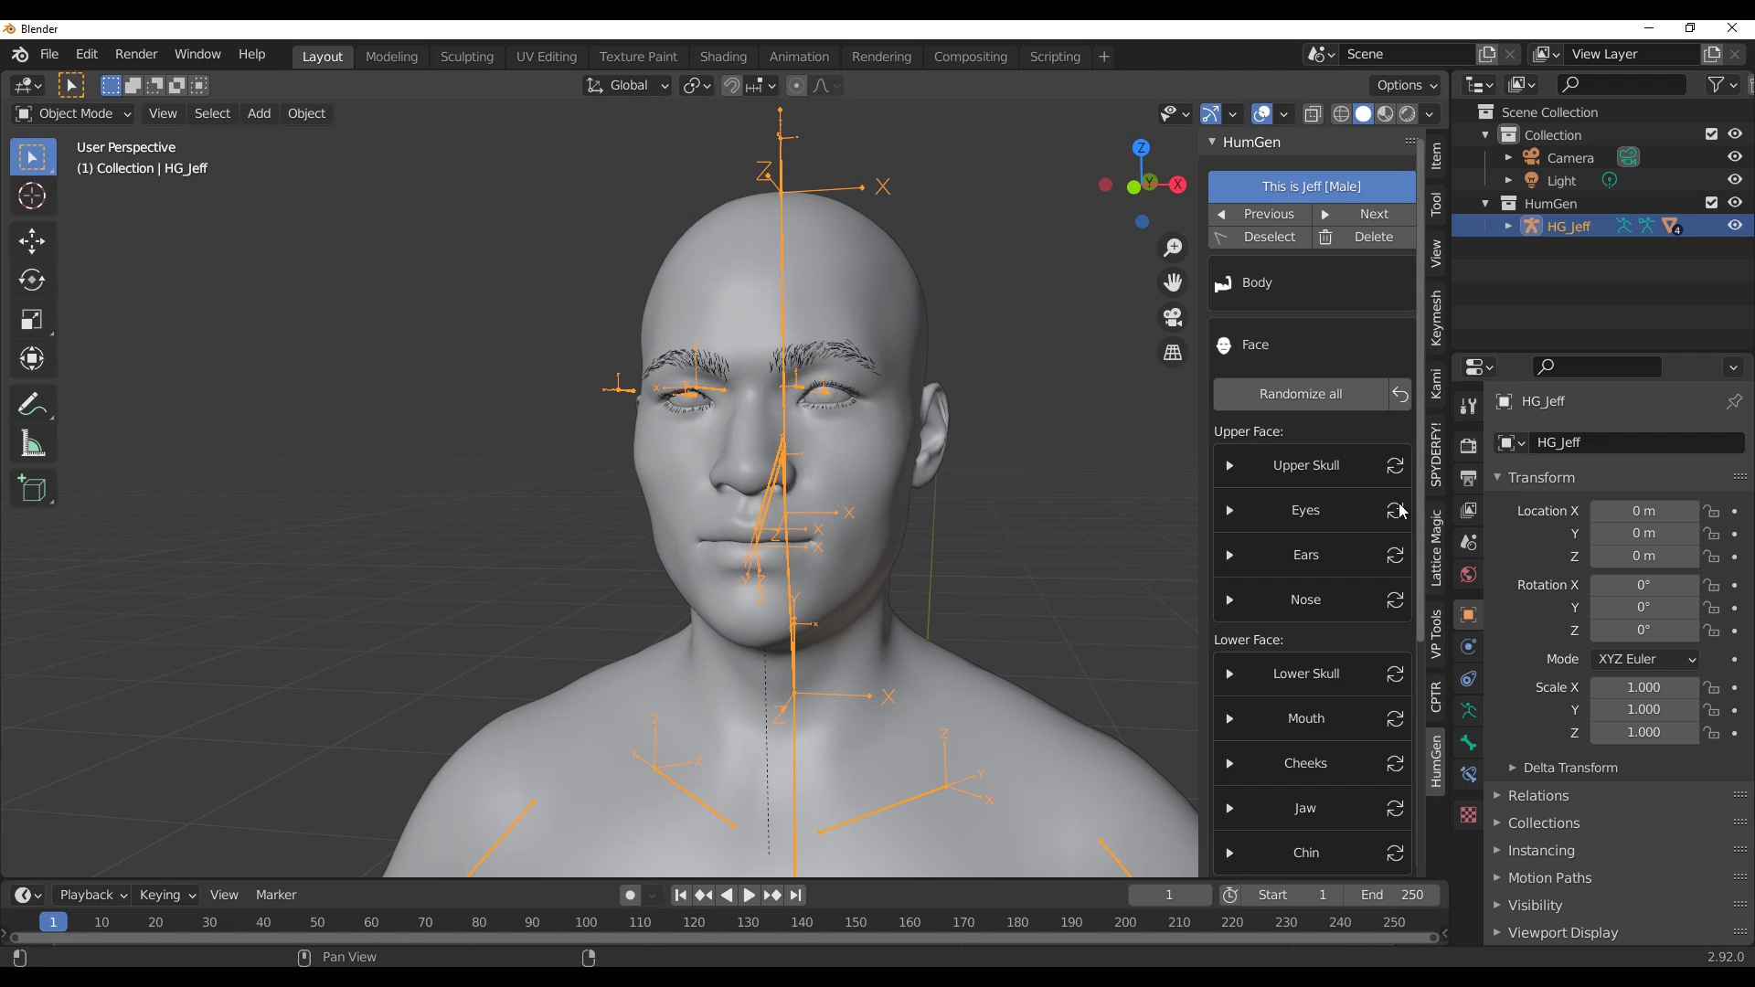
left_click(1308, 403)
left_click(1307, 403)
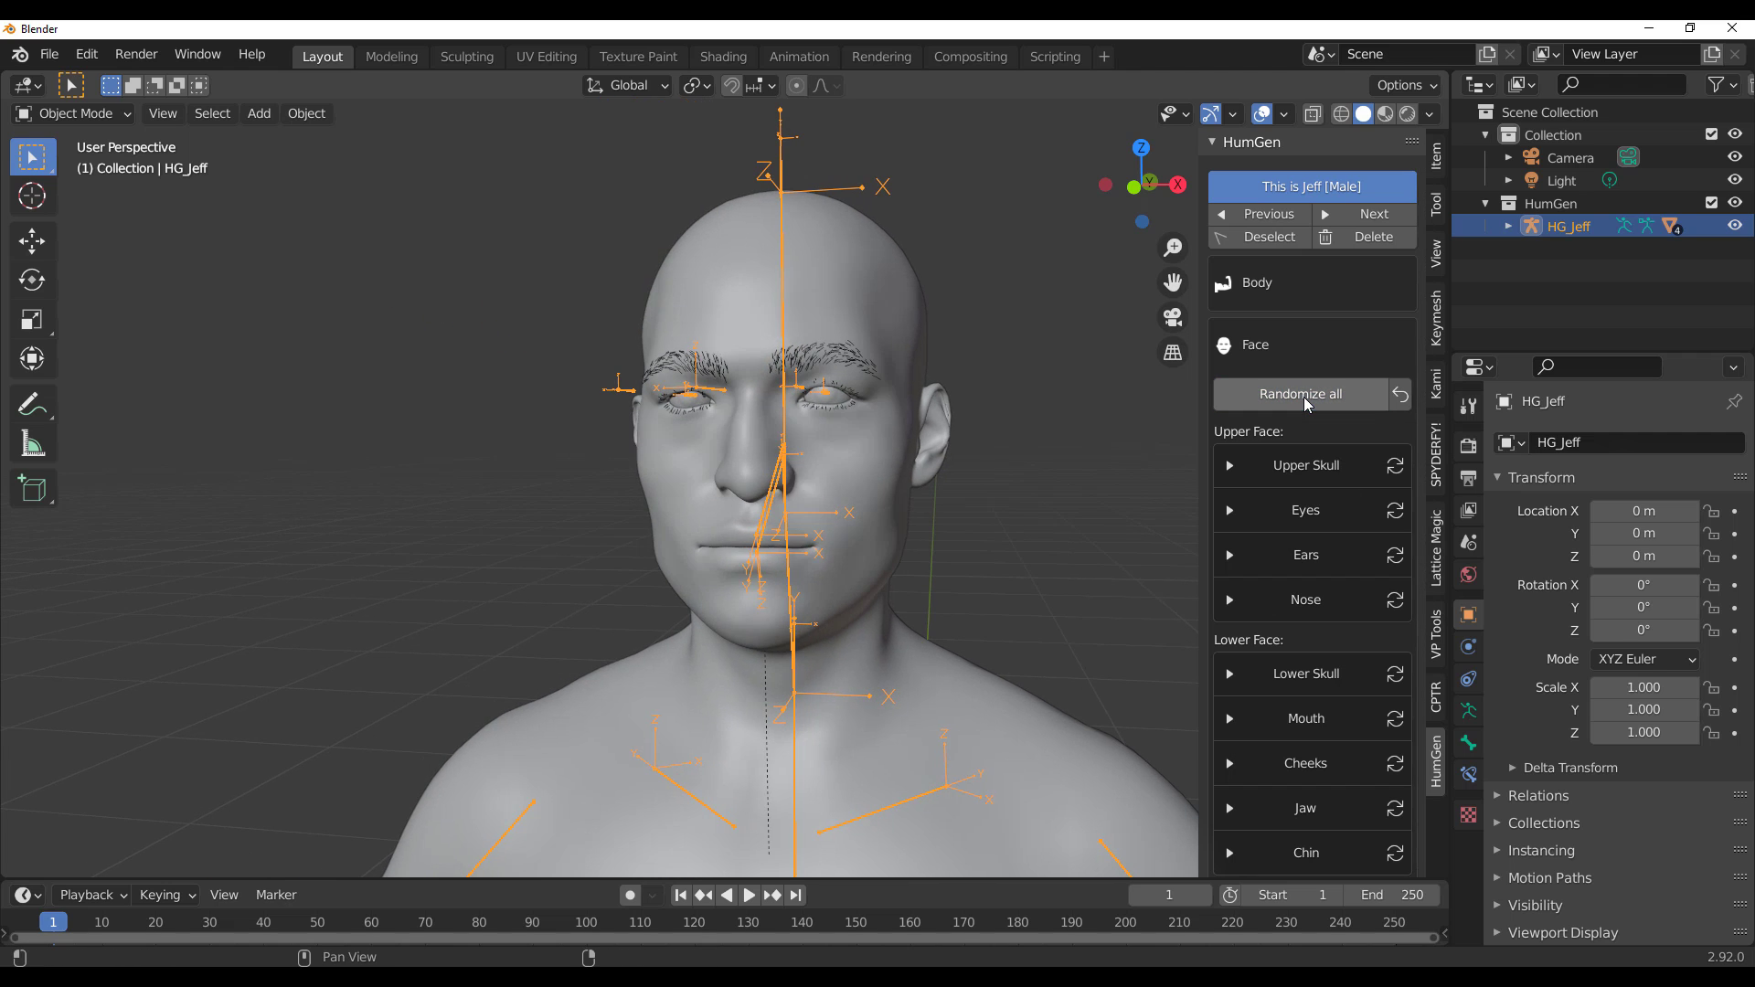
Step: Randomize all of the human's facial features several more times, then reset the face to its default shape
left_click(1308, 403)
left_click(1307, 403)
left_click(1308, 403)
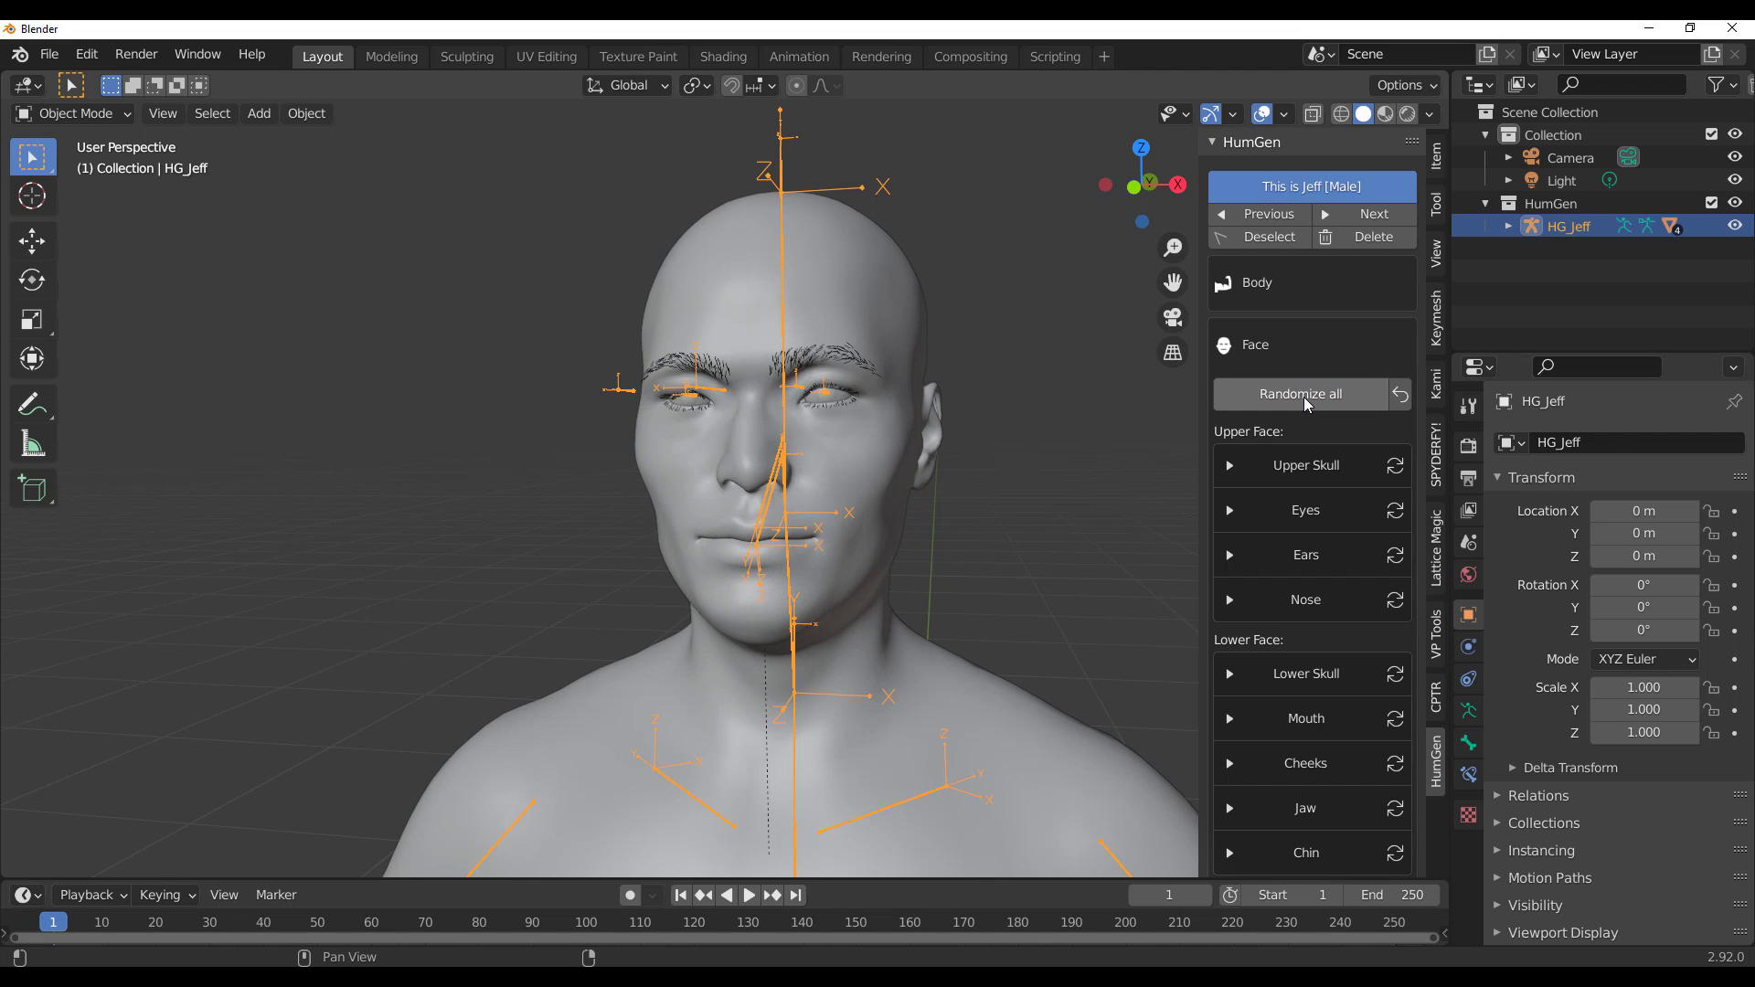
left_click(1307, 403)
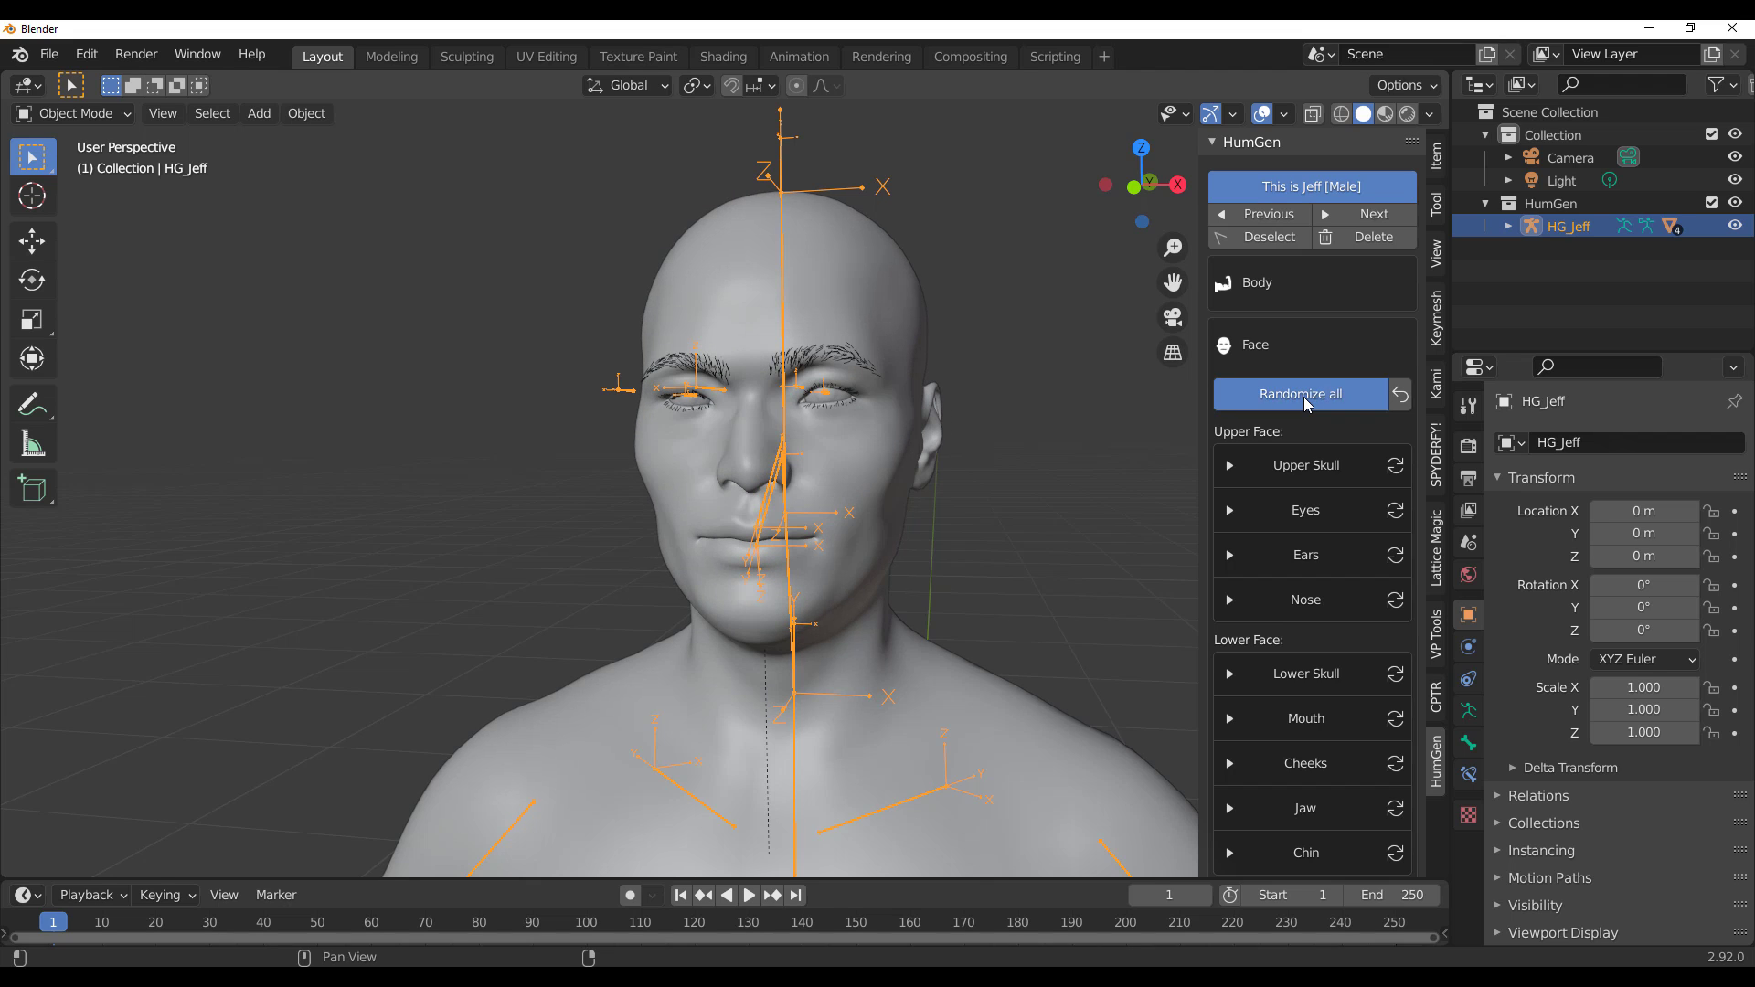
left_click(1402, 395)
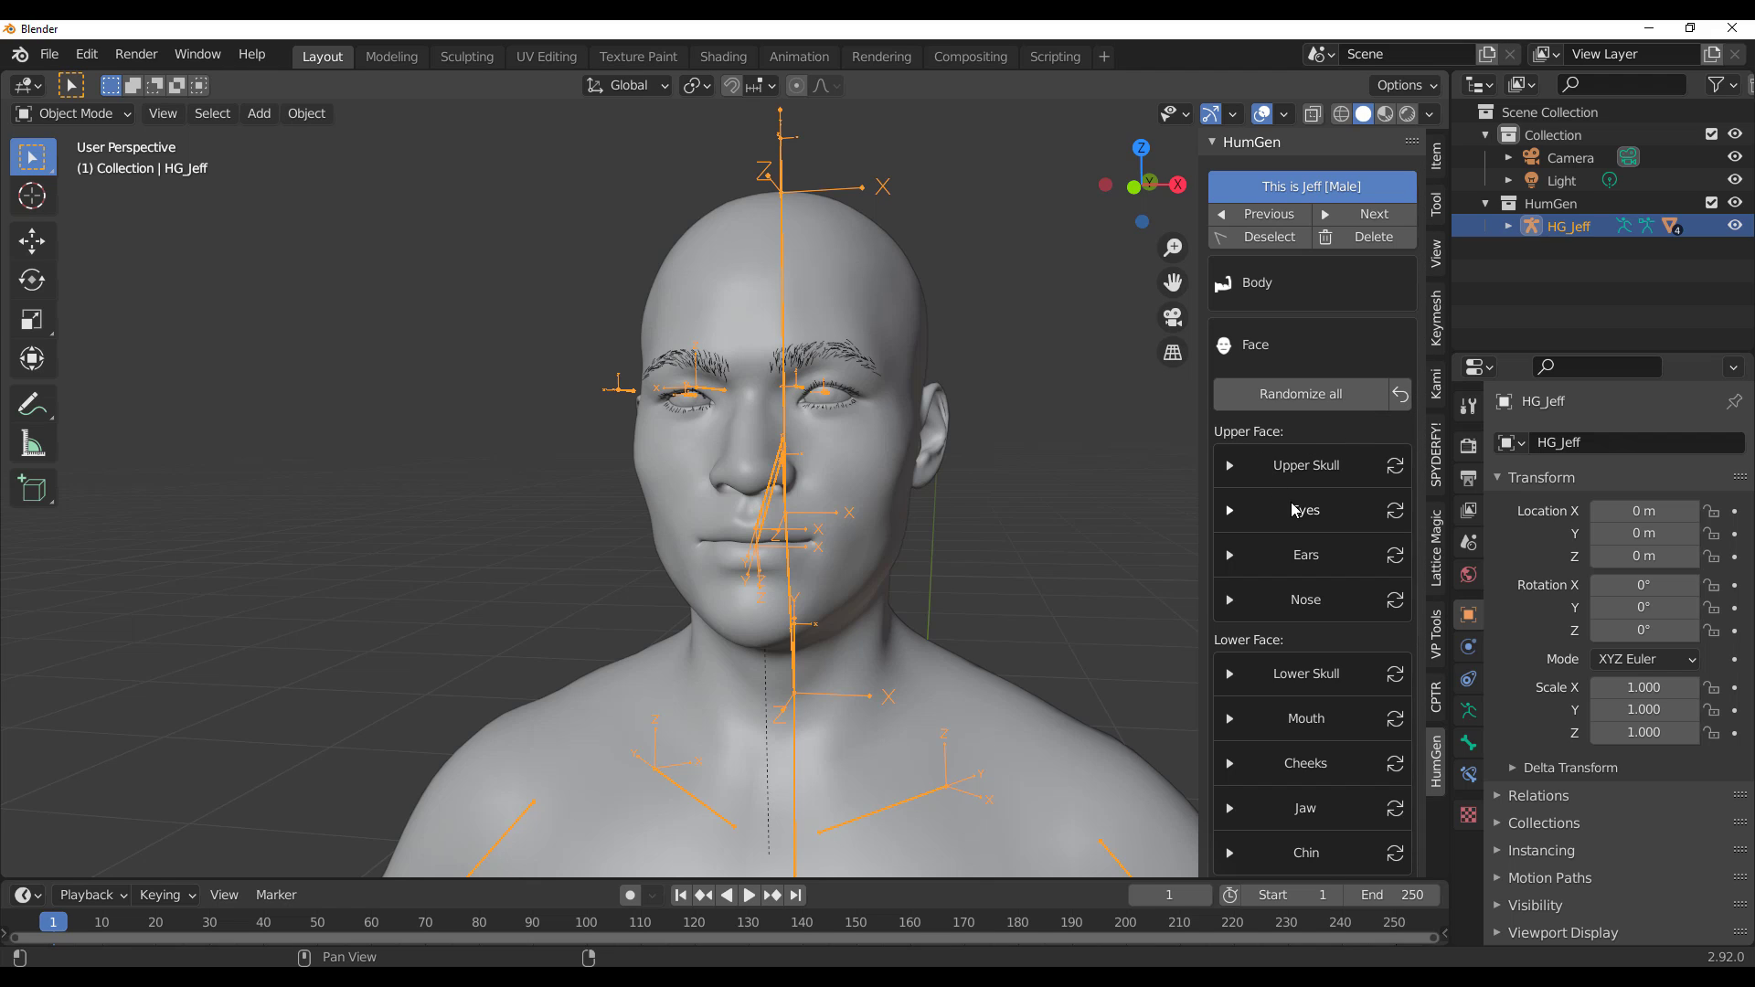
Step: Open the face's ethnicity settings and raise Black to 0.628 and Caucasian to about 0.573
scroll(1303, 547, "down", 2)
scroll(1299, 590, "down", 2)
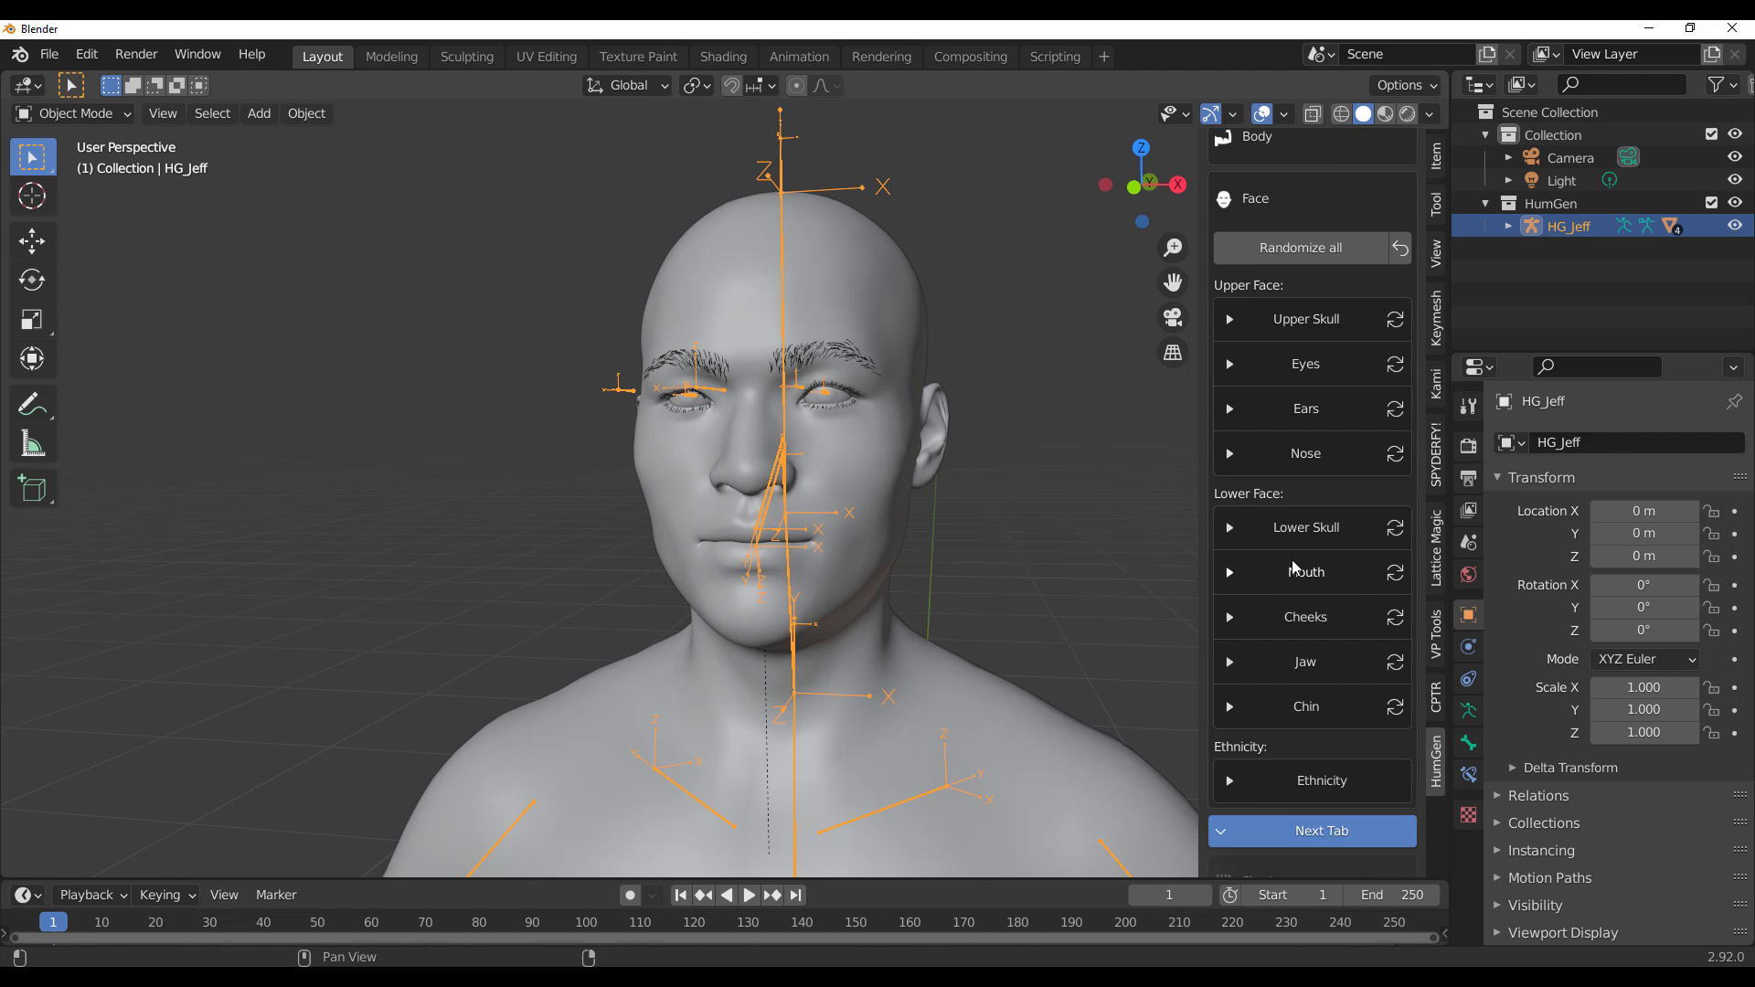
left_click(1289, 530)
left_click(1252, 535)
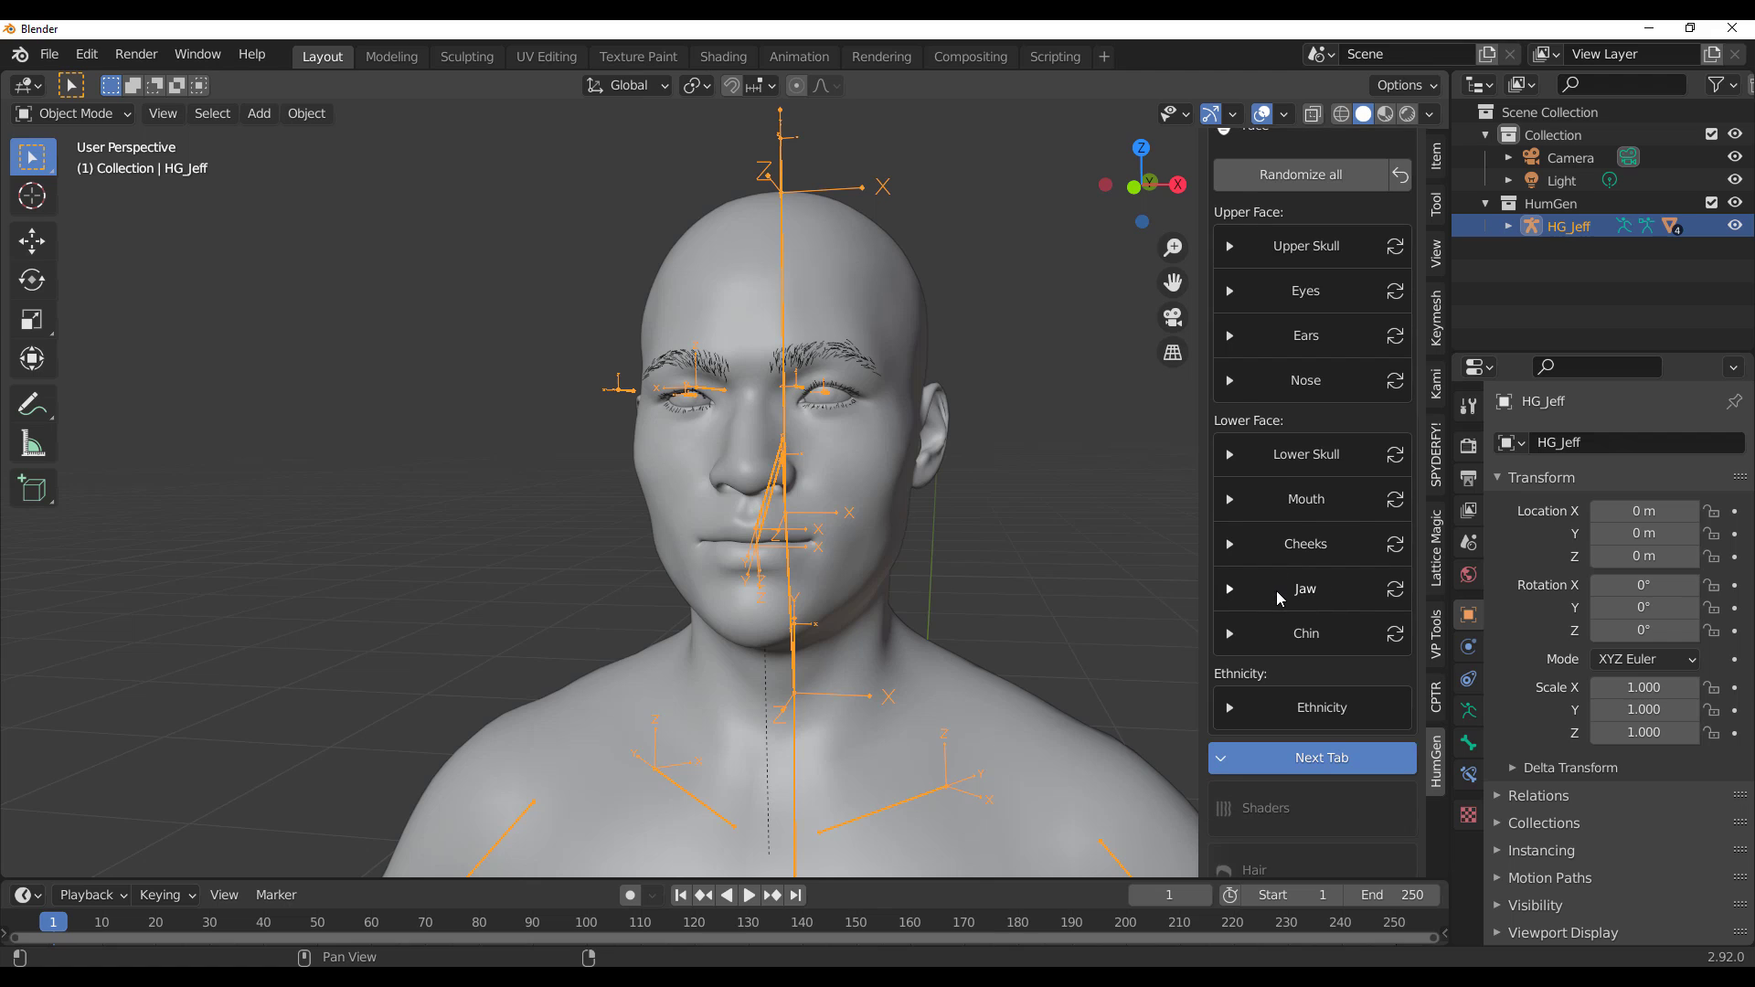
scroll(1325, 685, "down", 1)
left_click(1321, 704)
scroll(1313, 680, "down", 1)
scroll(1312, 680, "down", 1)
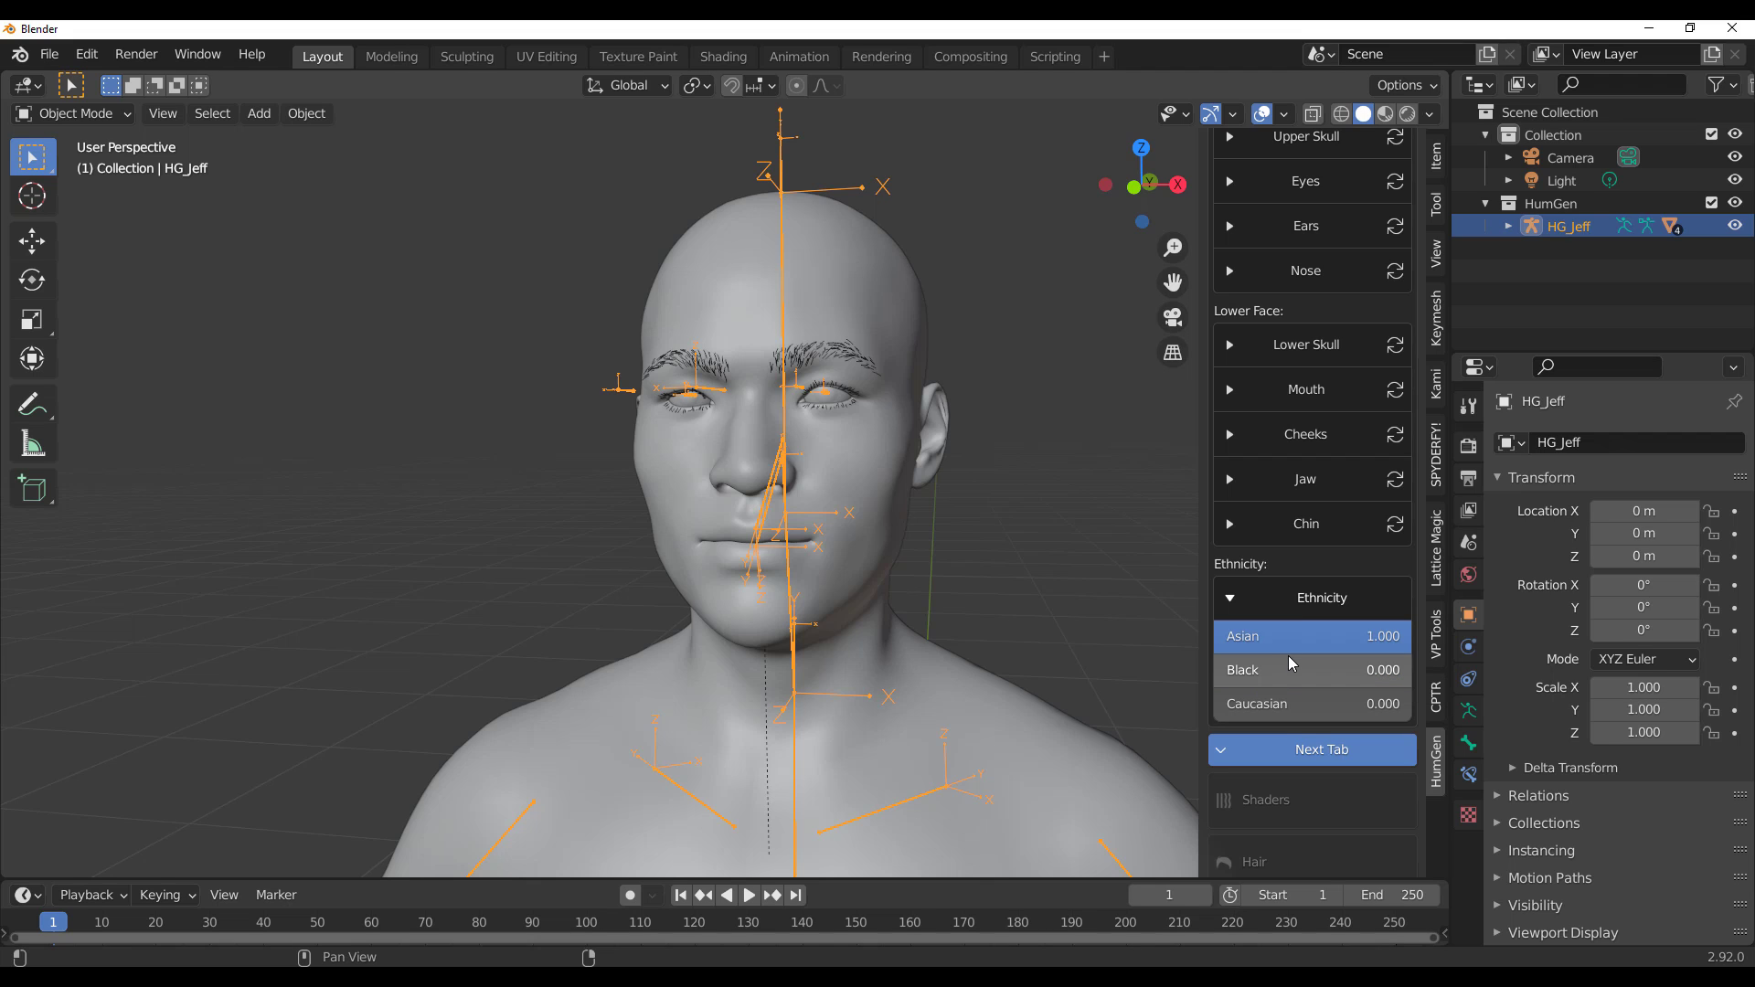
left_click_drag(1242, 676, 1339, 709)
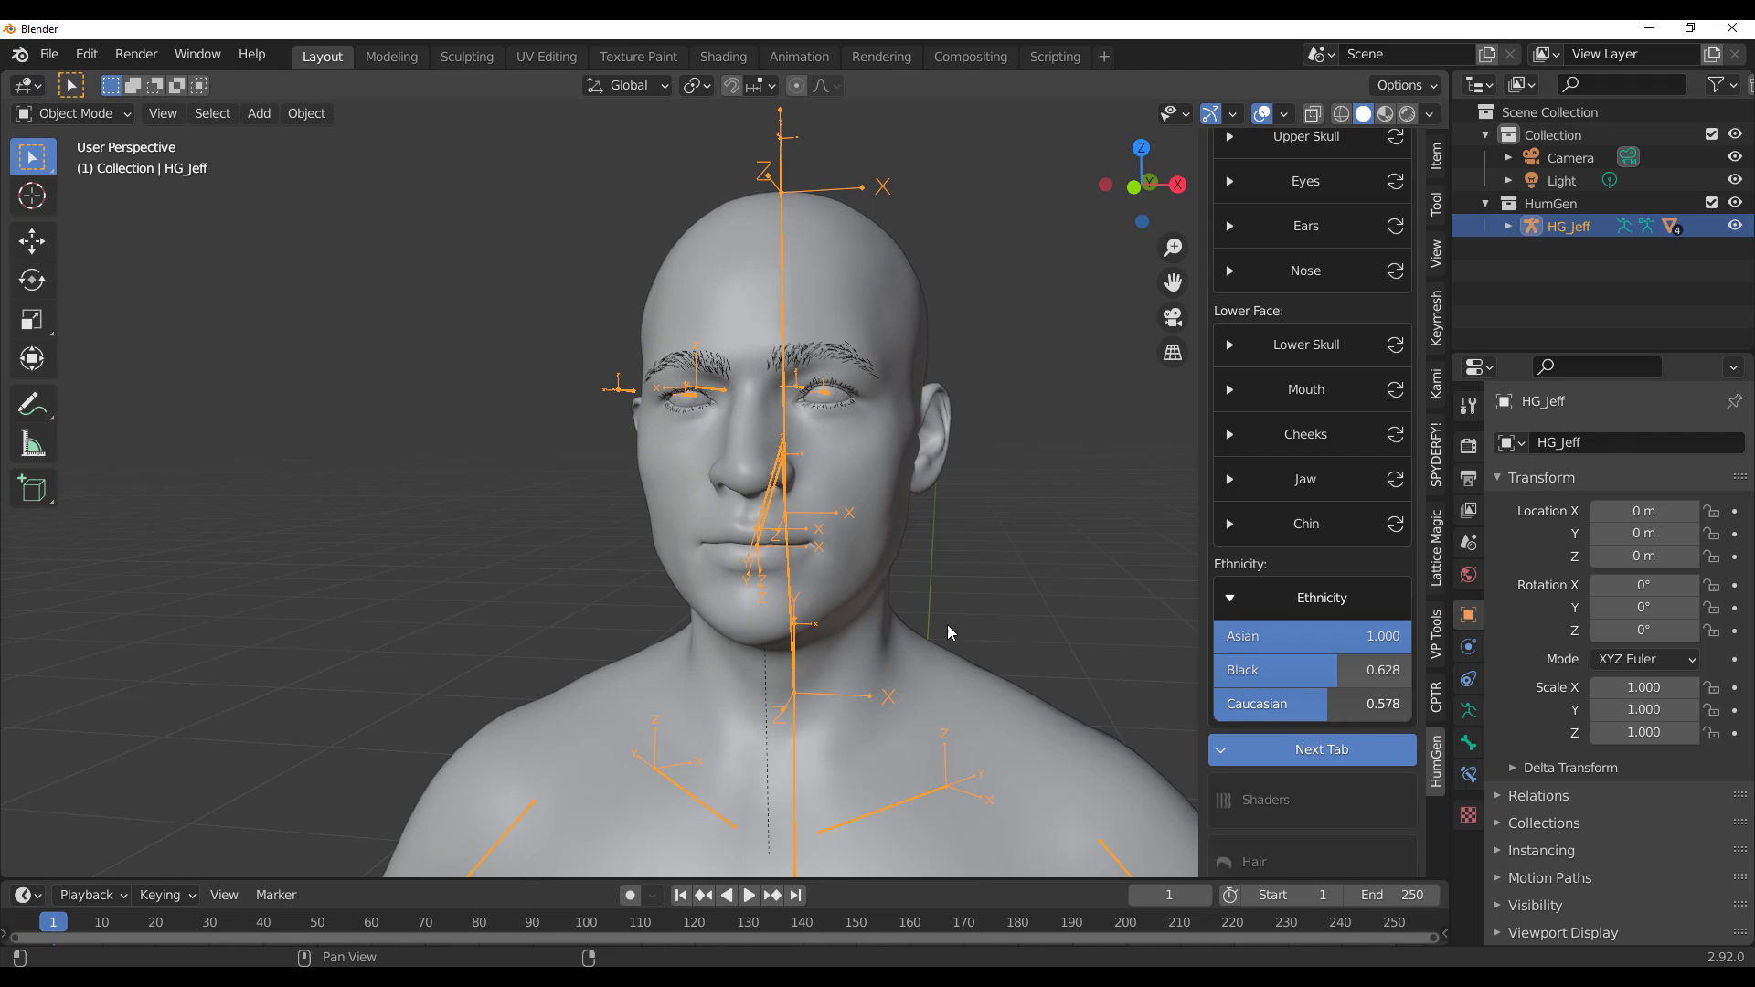
middle_click_drag(948, 627, 837, 578)
middle_click_drag(963, 554, 902, 587)
scroll(830, 618, "up", 3)
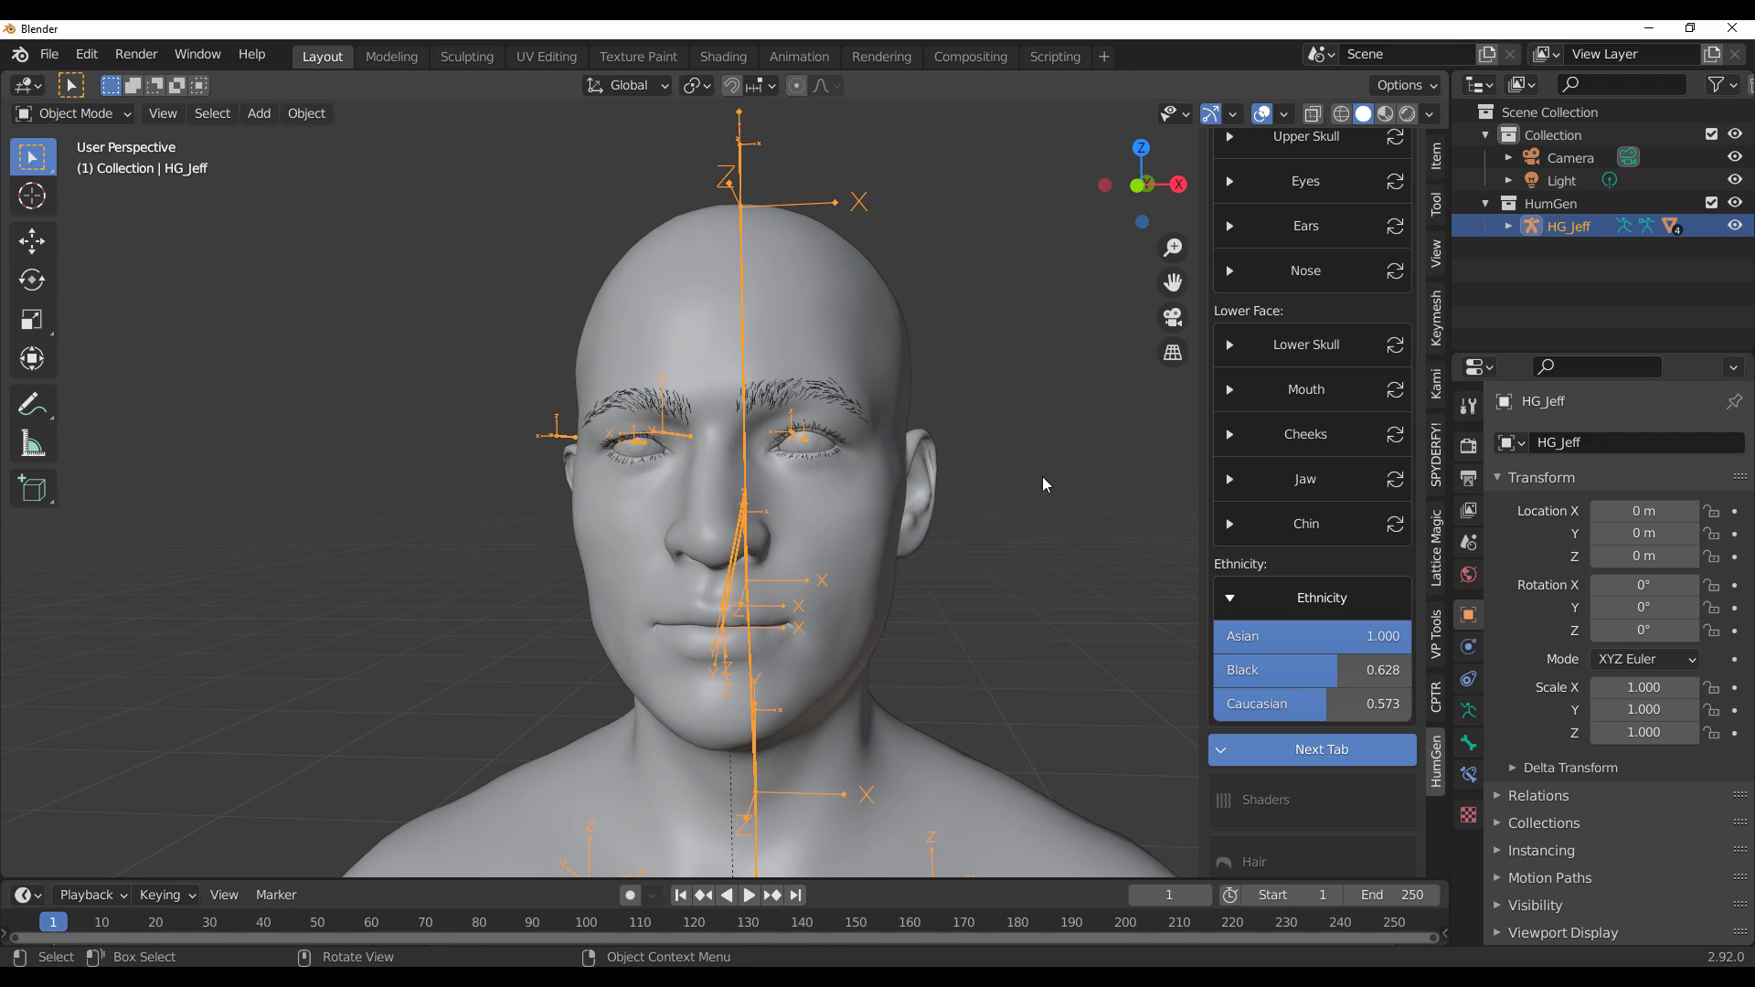
Step: Show the material preview and set the ethnicity blend to Asian 1.000, Black 0.661 and Caucasian 0.188
left_click(1385, 113)
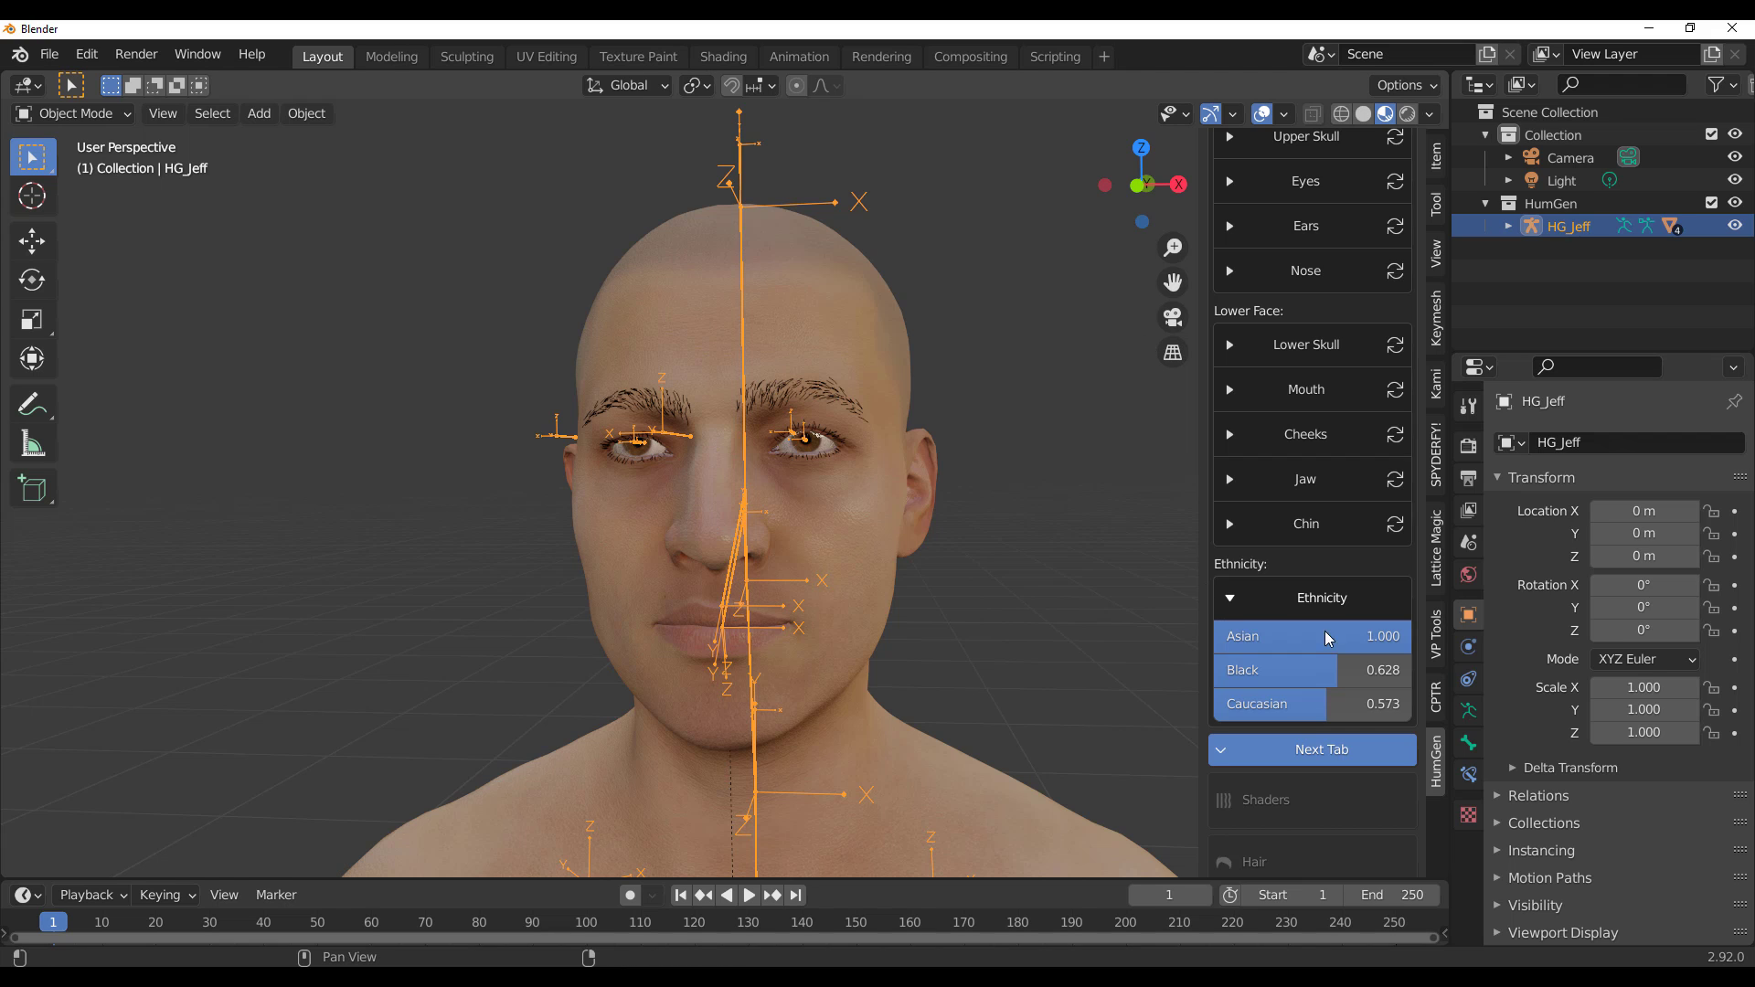
left_click_drag(1327, 673, 1215, 713)
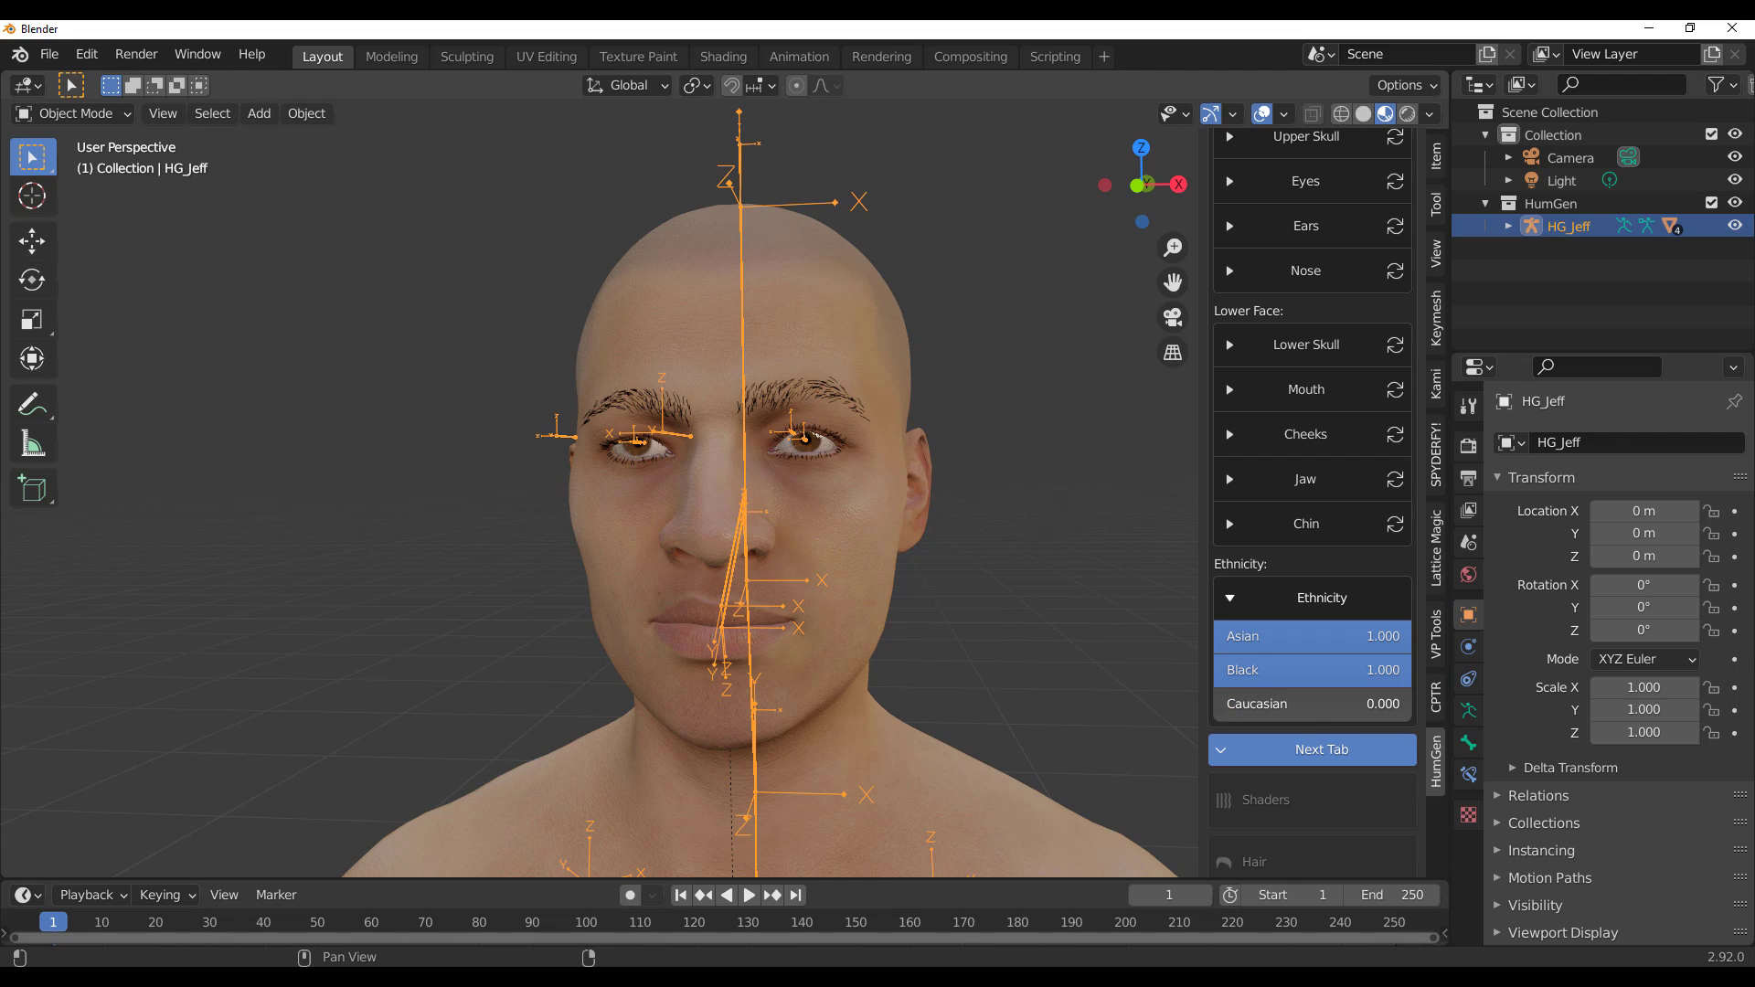
mouse_move(1281, 637)
left_mouse_down()
mouse_move(1216, 637)
mouse_move(1281, 642)
left_mouse_up()
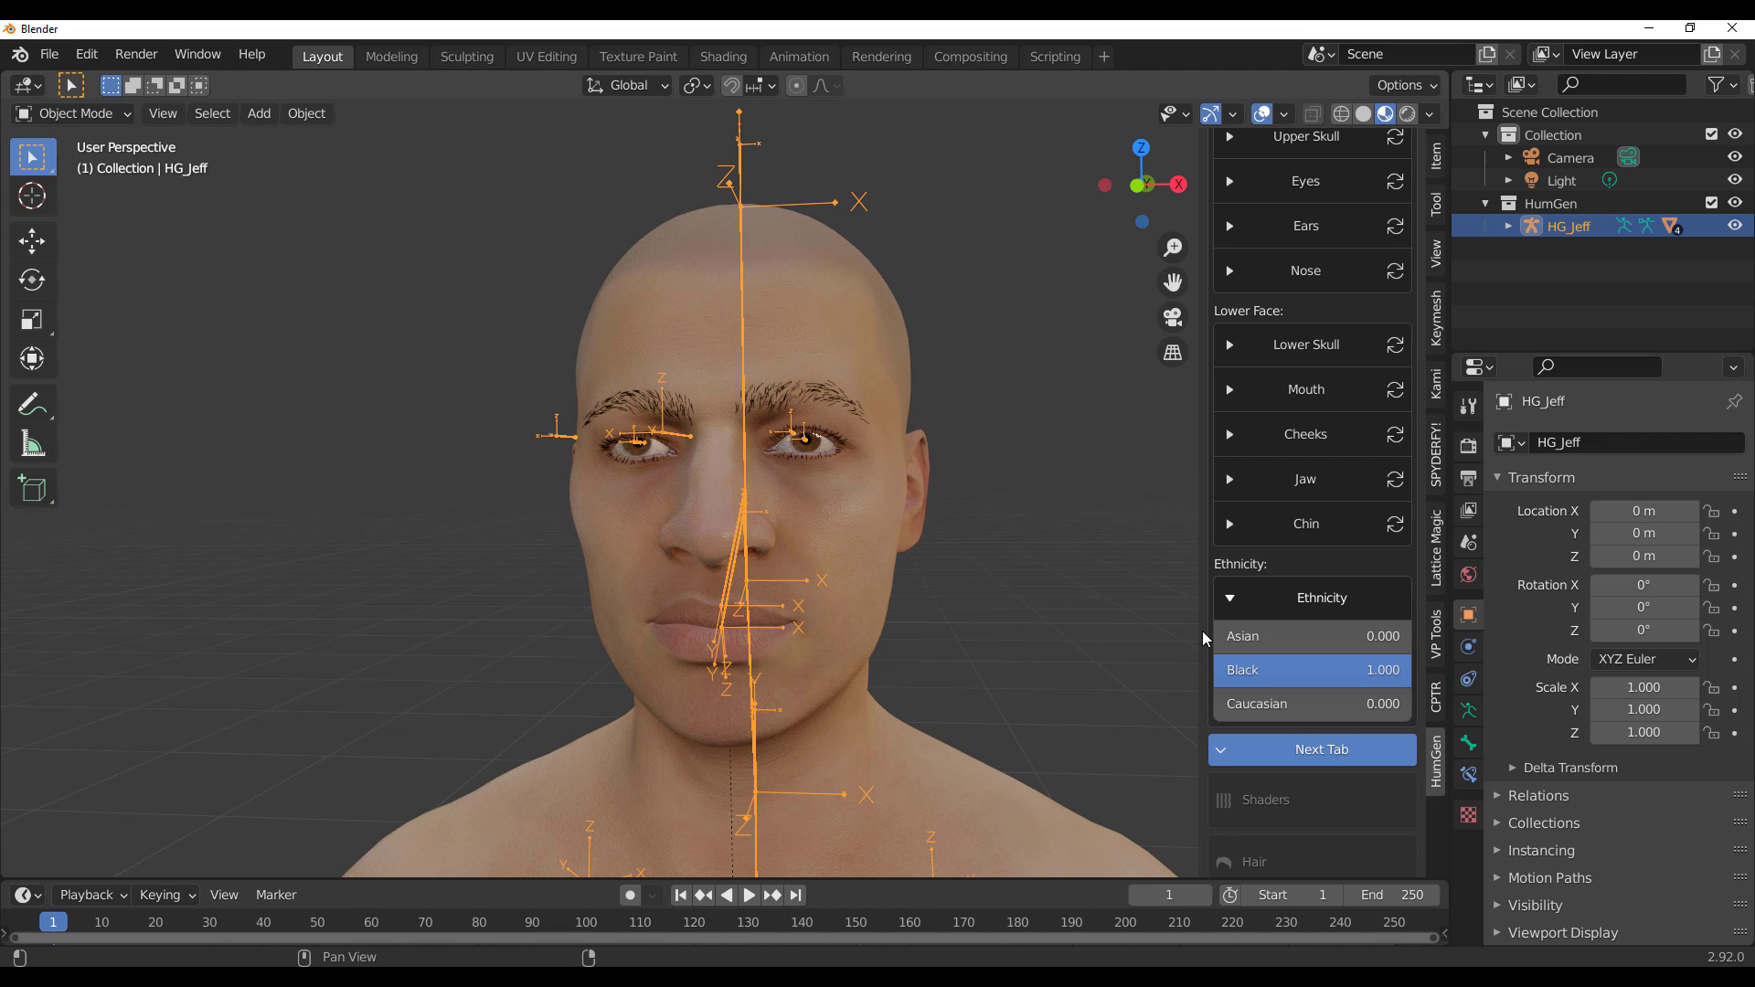
left_click_drag(1259, 634, 1413, 635)
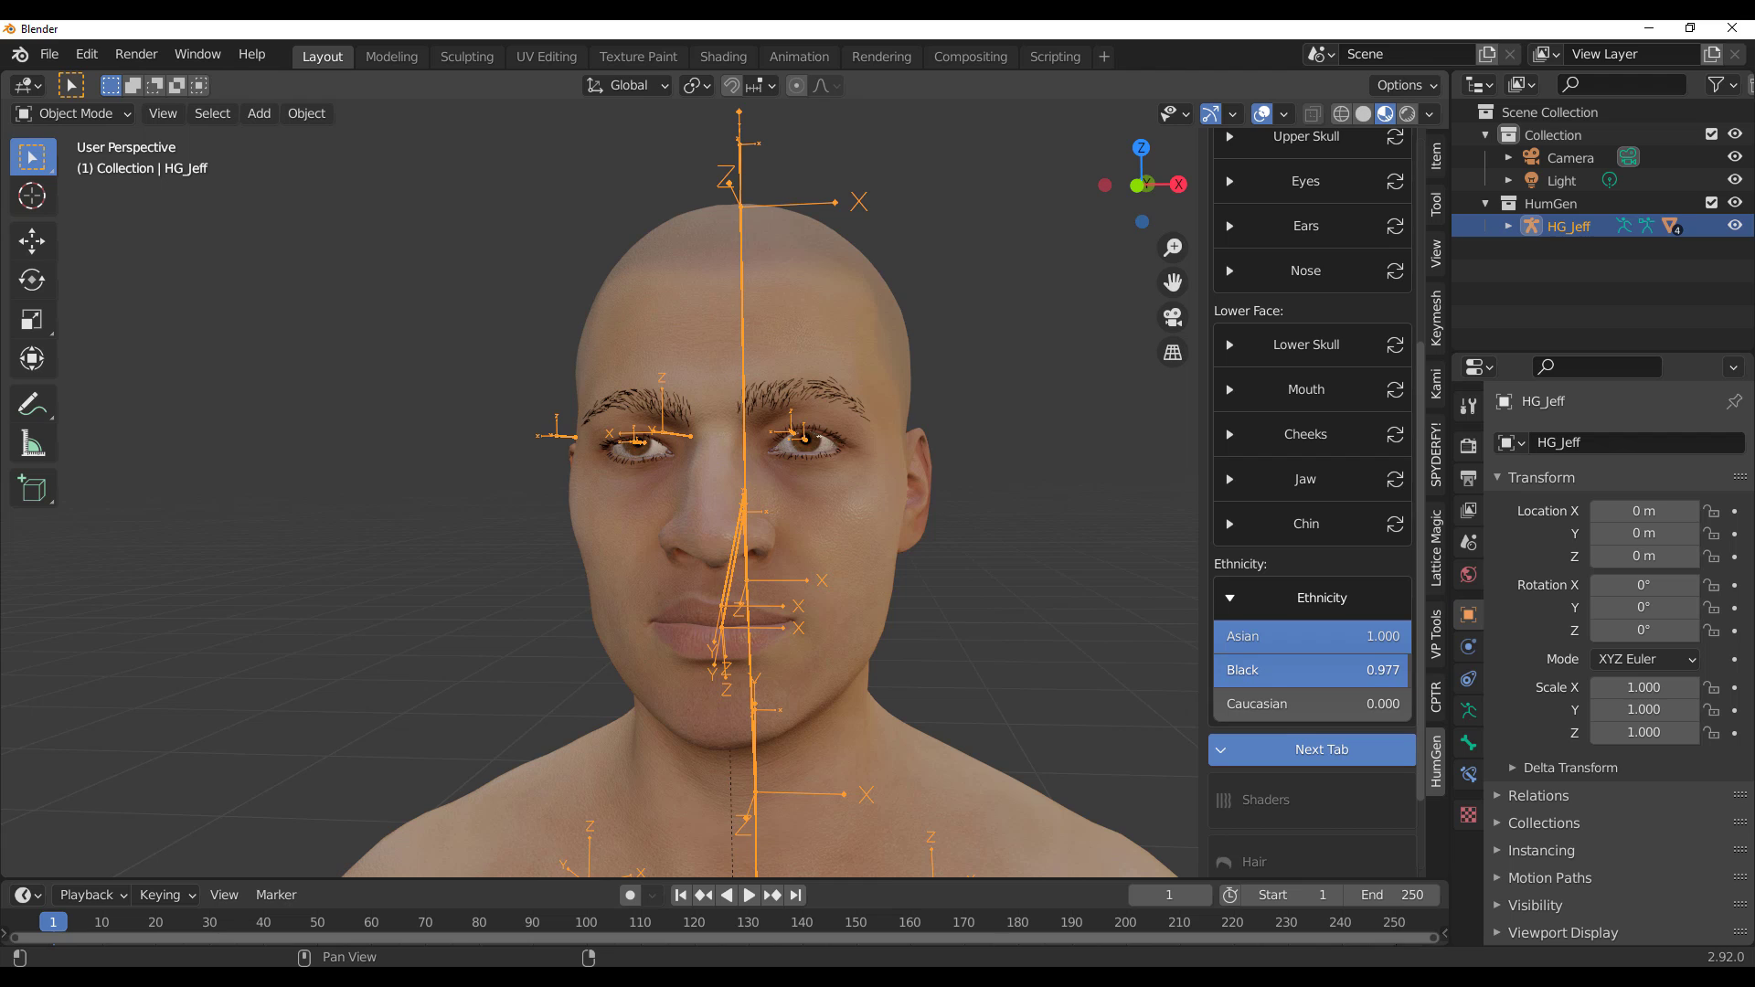
left_click_drag(1407, 670, 1267, 750)
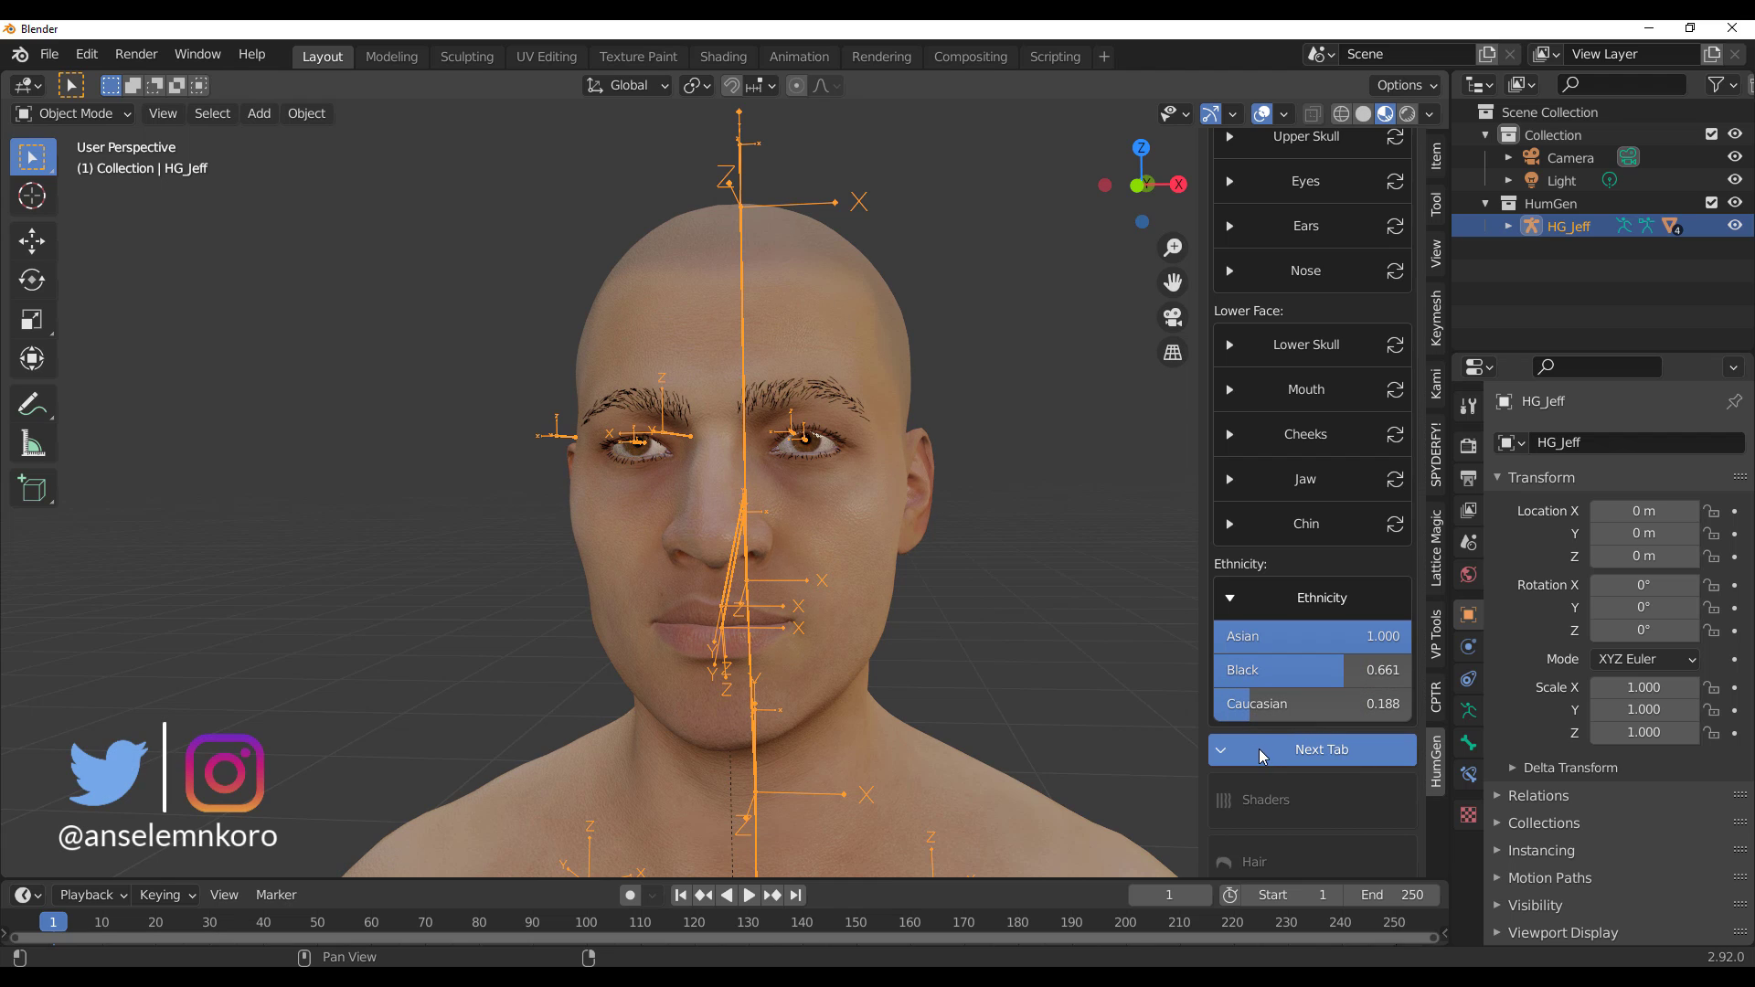
Step: Advance from the face to the skin shader settings and turn on subsurface scattering
scroll(1253, 742, "down", 3)
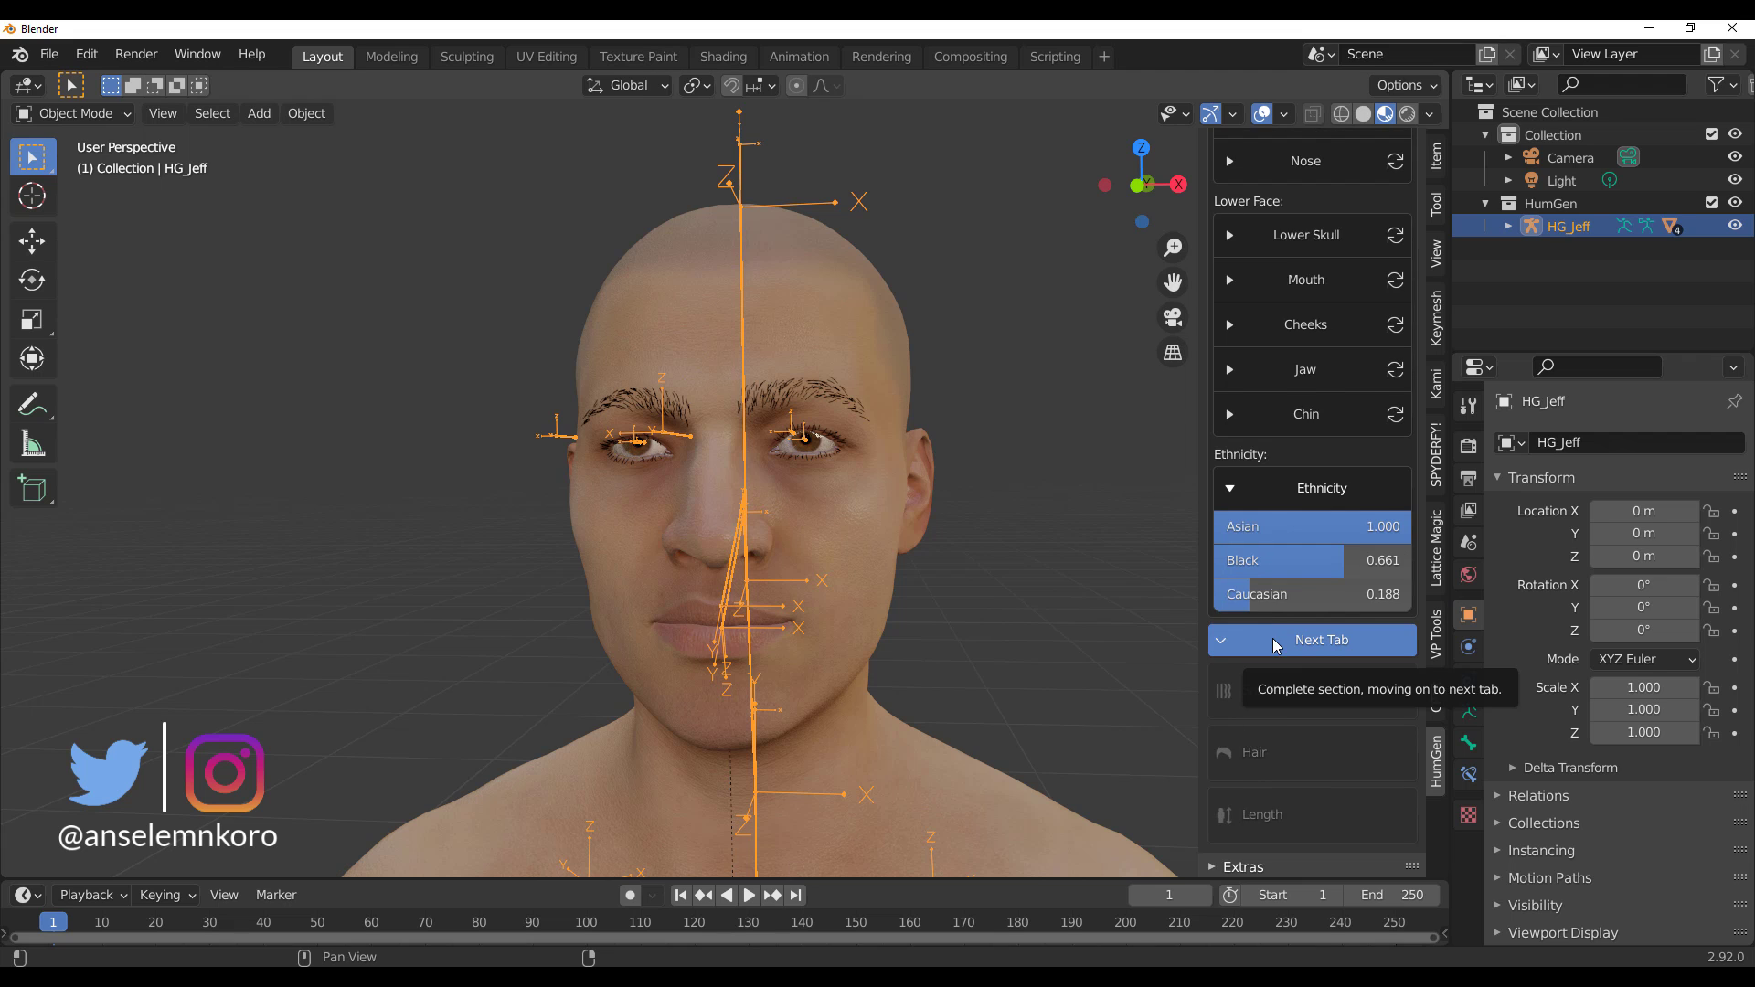
left_click(1275, 642)
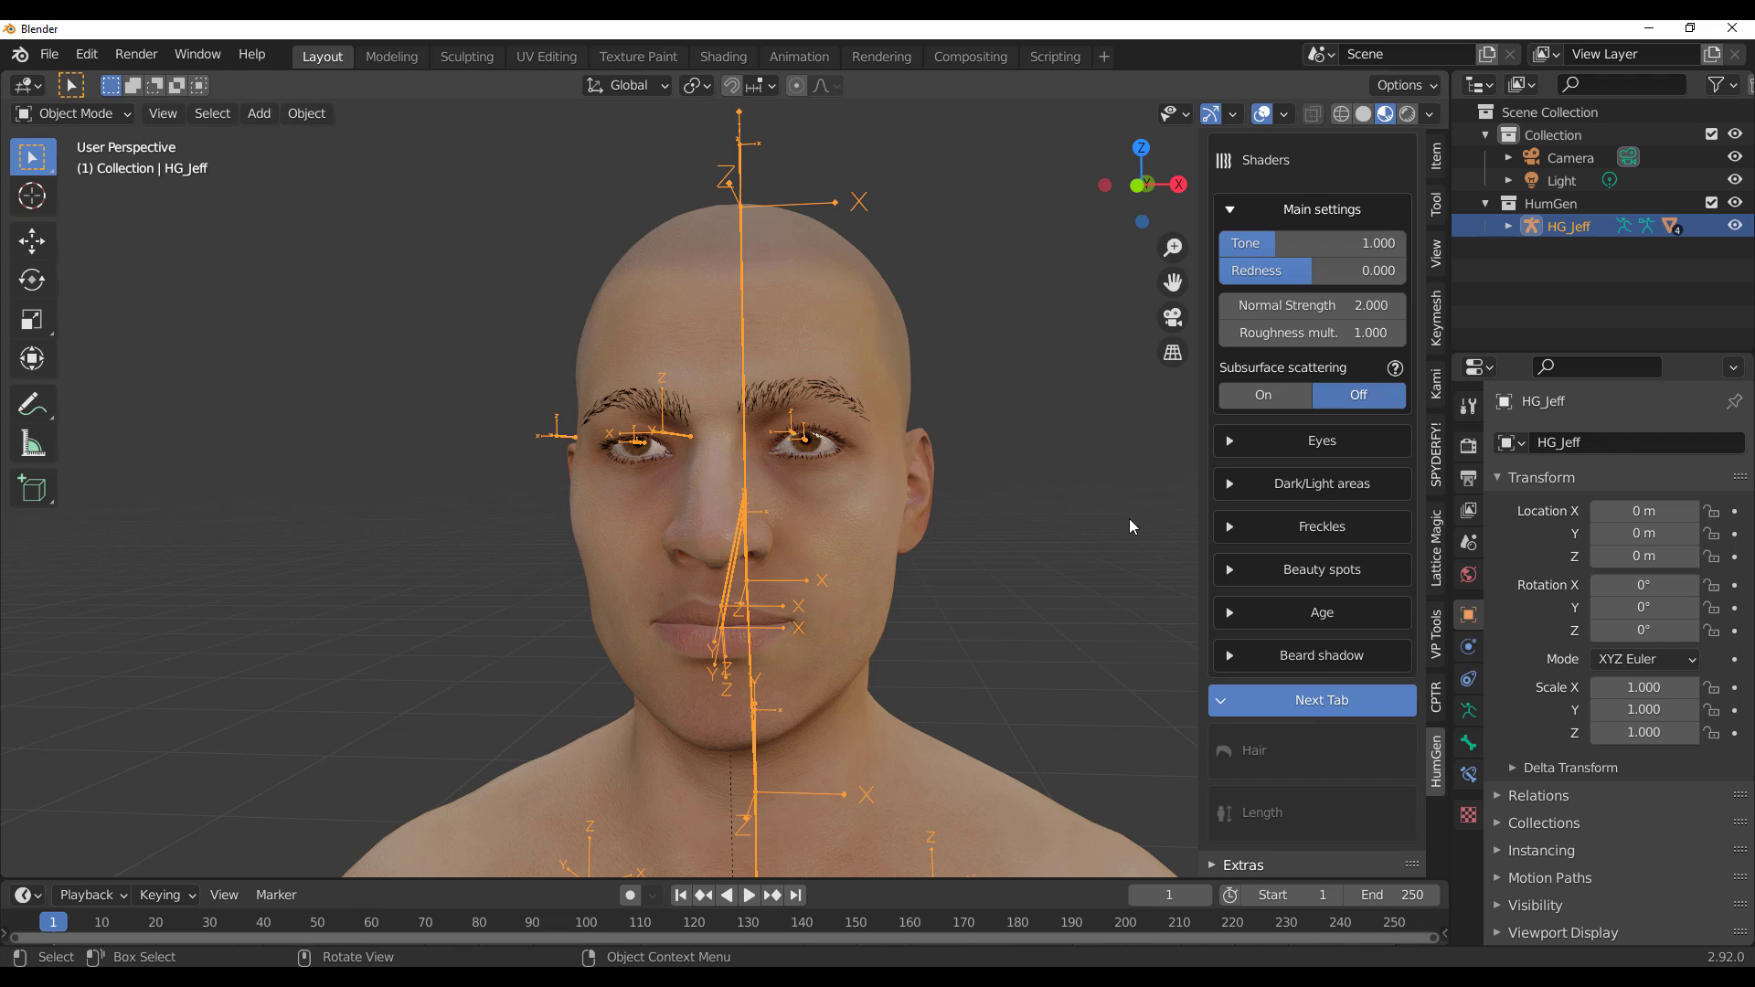
left_click(1242, 393)
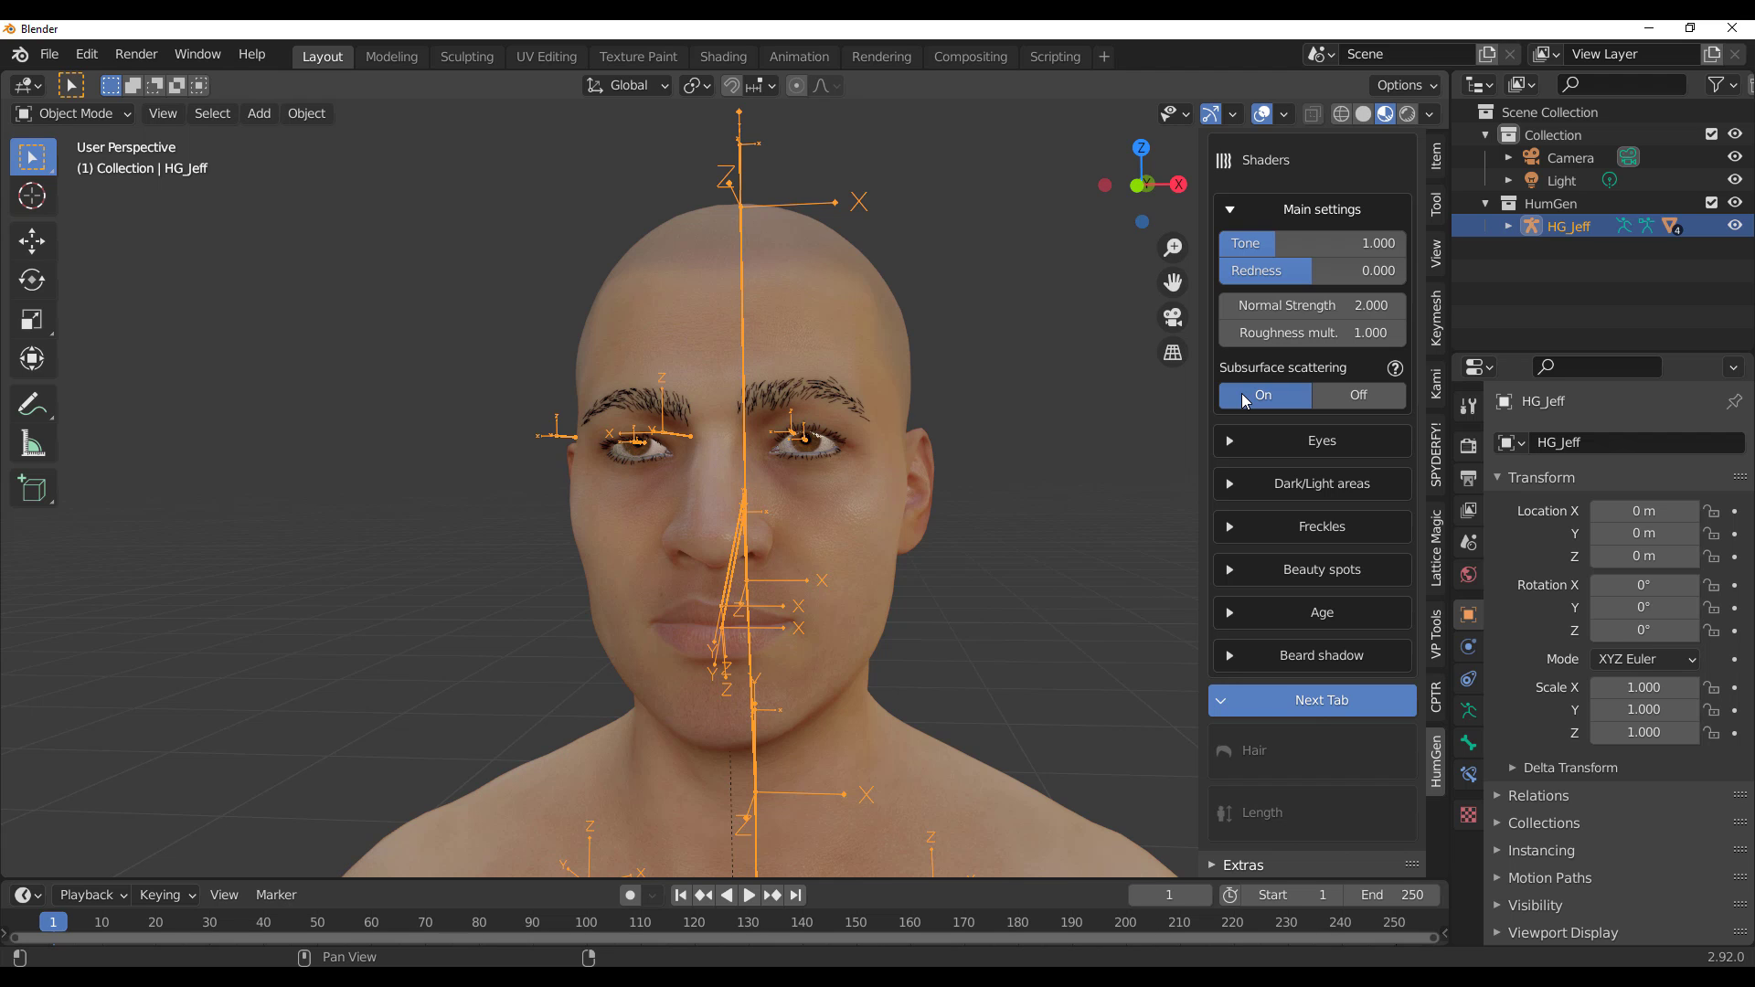
Step: Show the rendered view and duplicate the light, placing the copy in front of the human at about X 0.37, Y -3.29, Z 4.86 m
left_click(1407, 113)
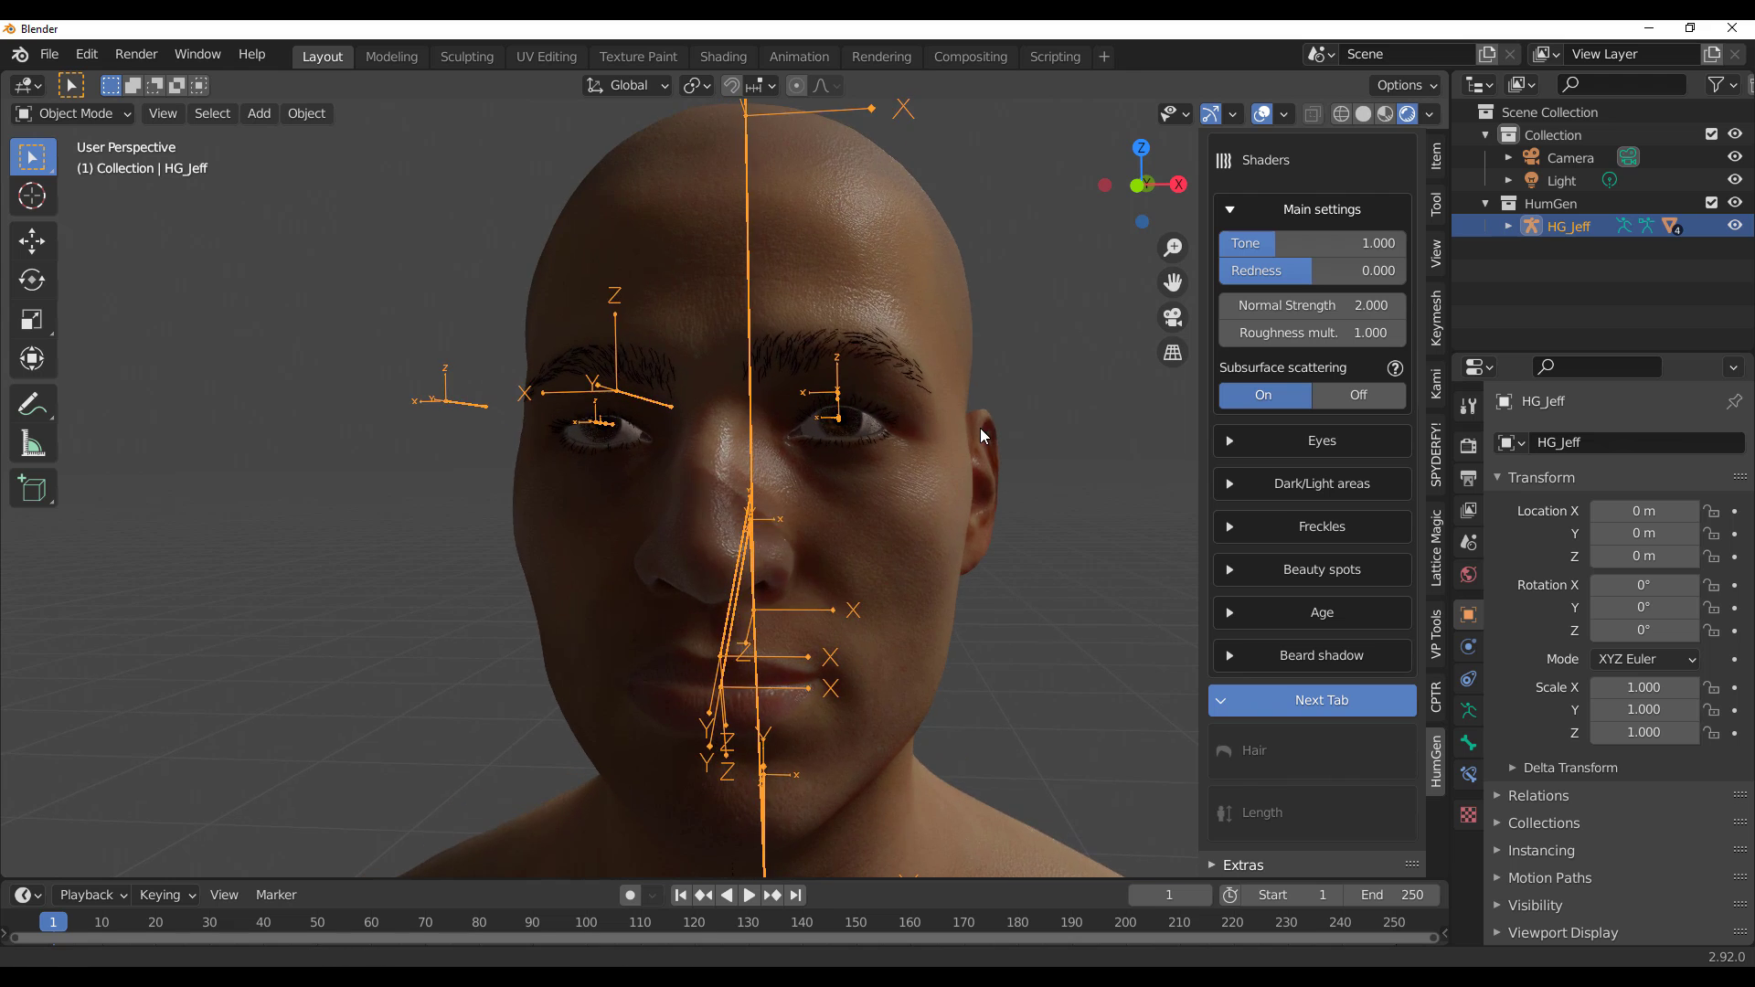
scroll(980, 429, "down", 10)
scroll(924, 455, "down", 3)
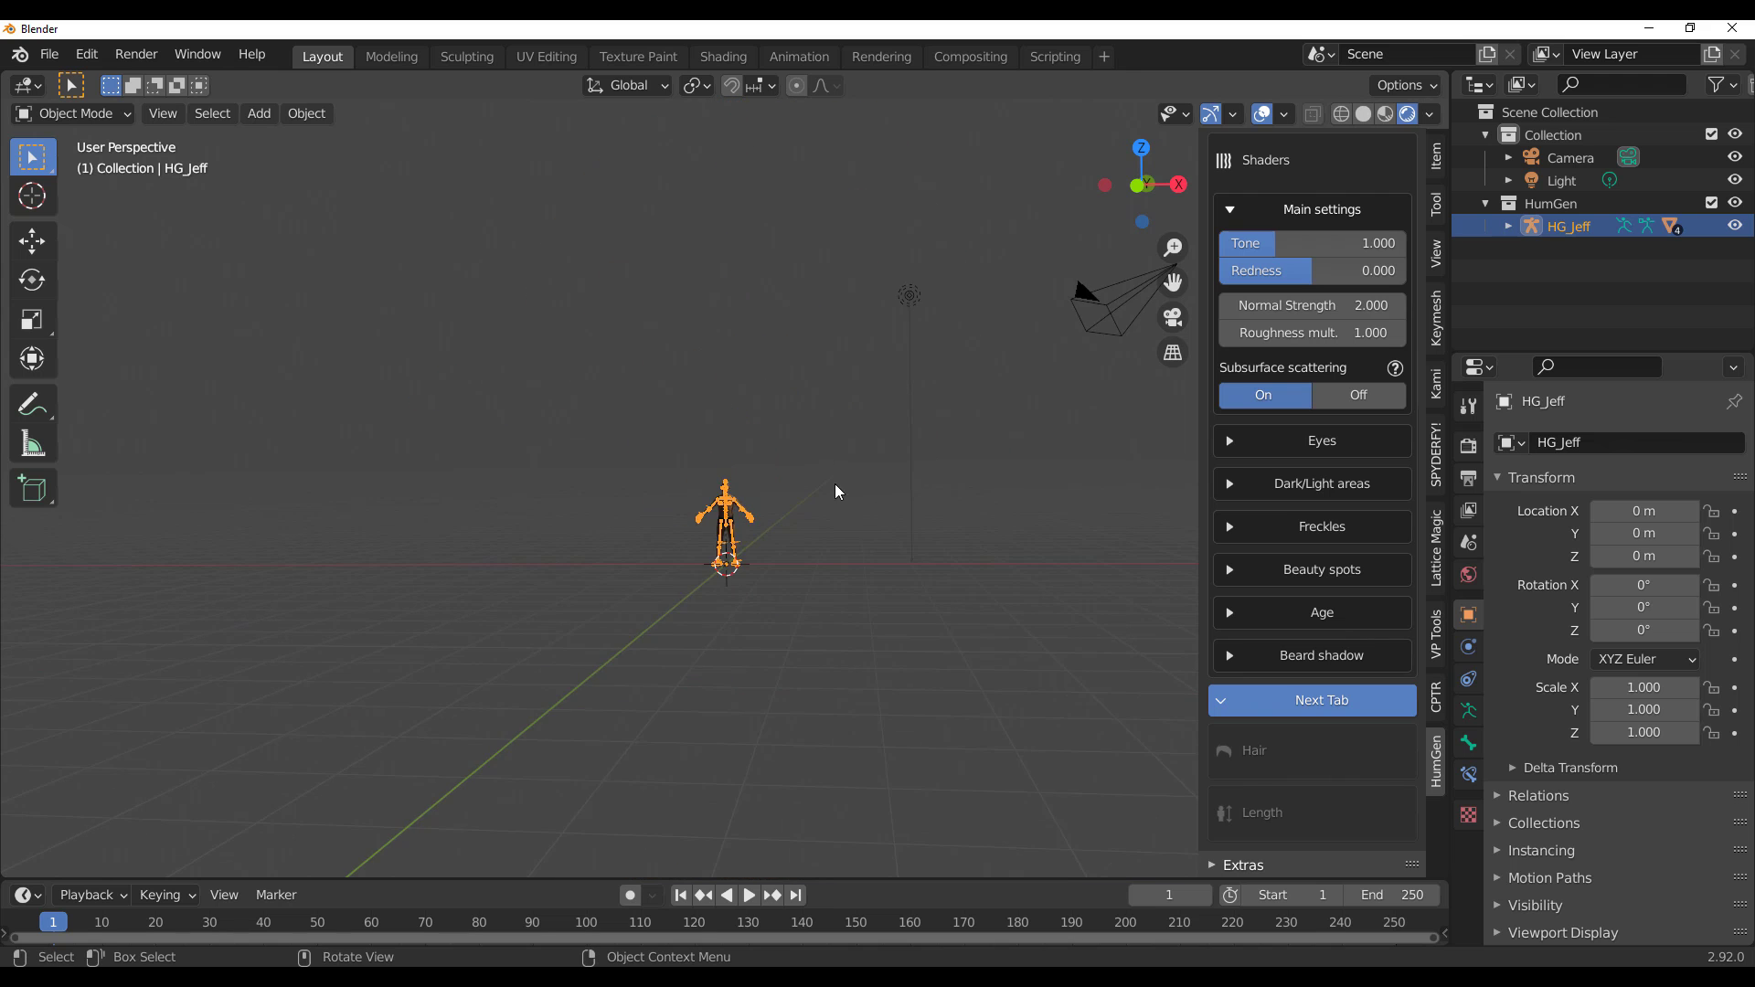
mouse_move(835, 484)
middle_mouse_down()
mouse_move(918, 335)
mouse_move(826, 475)
middle_mouse_up()
left_click(917, 307)
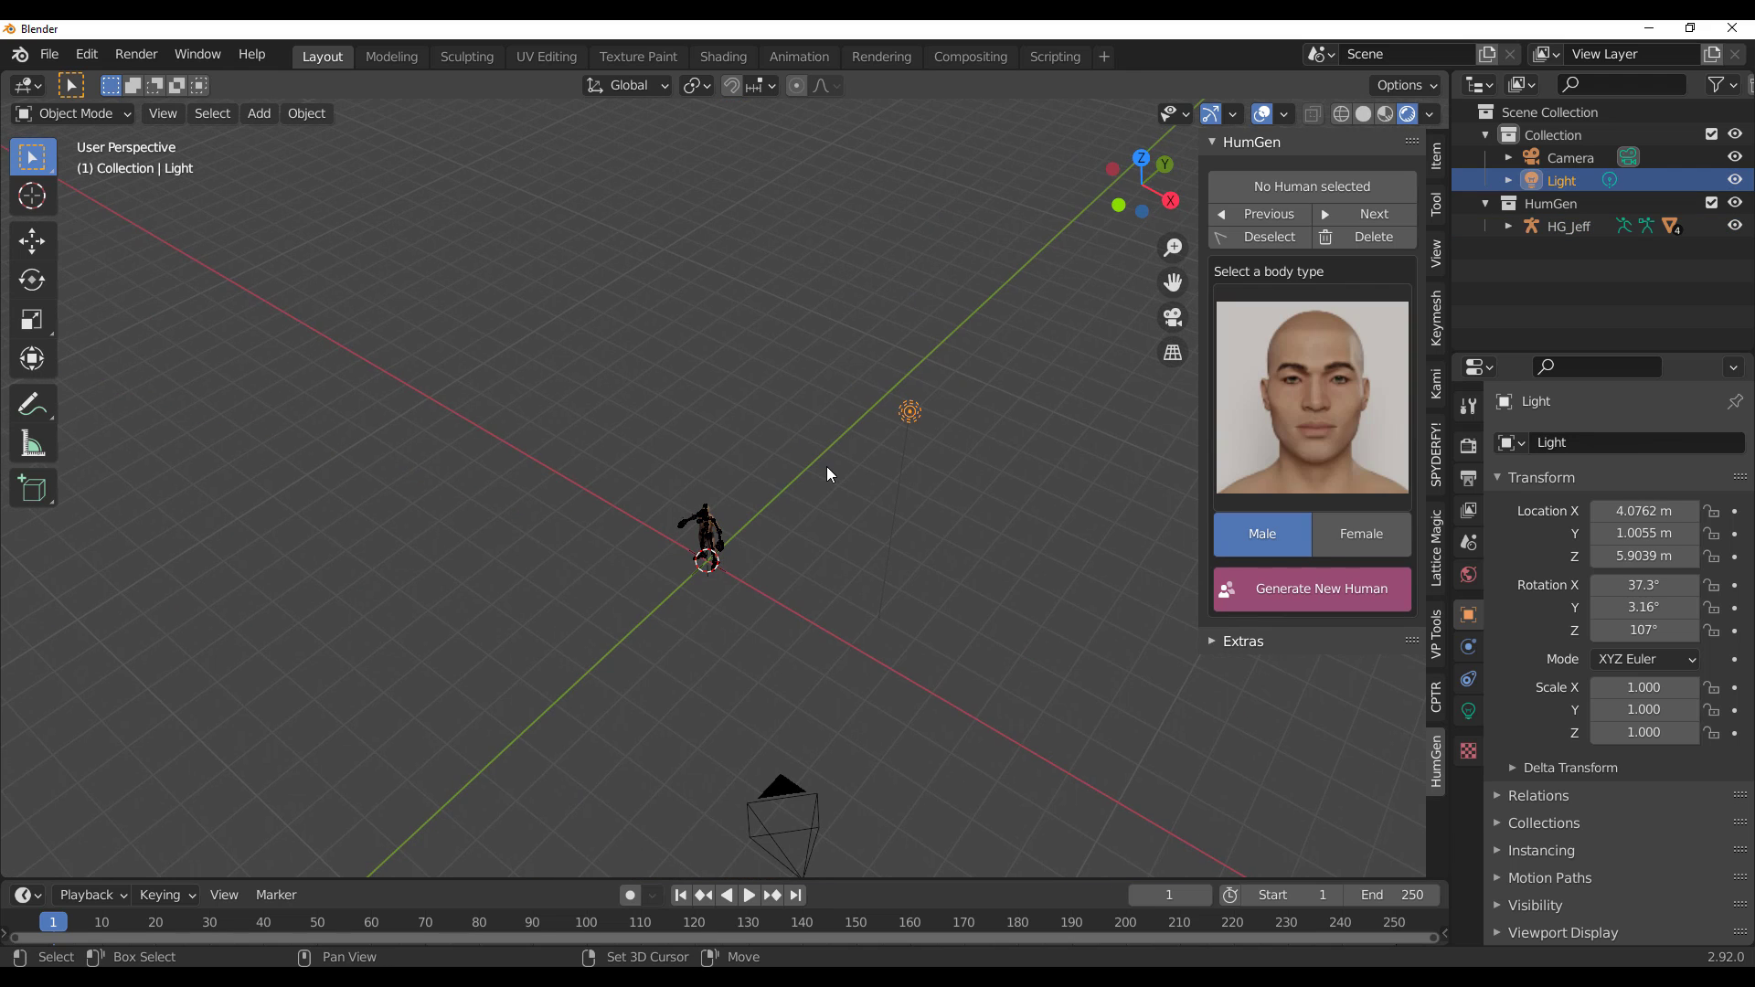
key("shift+d")
left_click(510, 543)
middle_click_drag(510, 543, 755, 435)
scroll(827, 381, "up", 10)
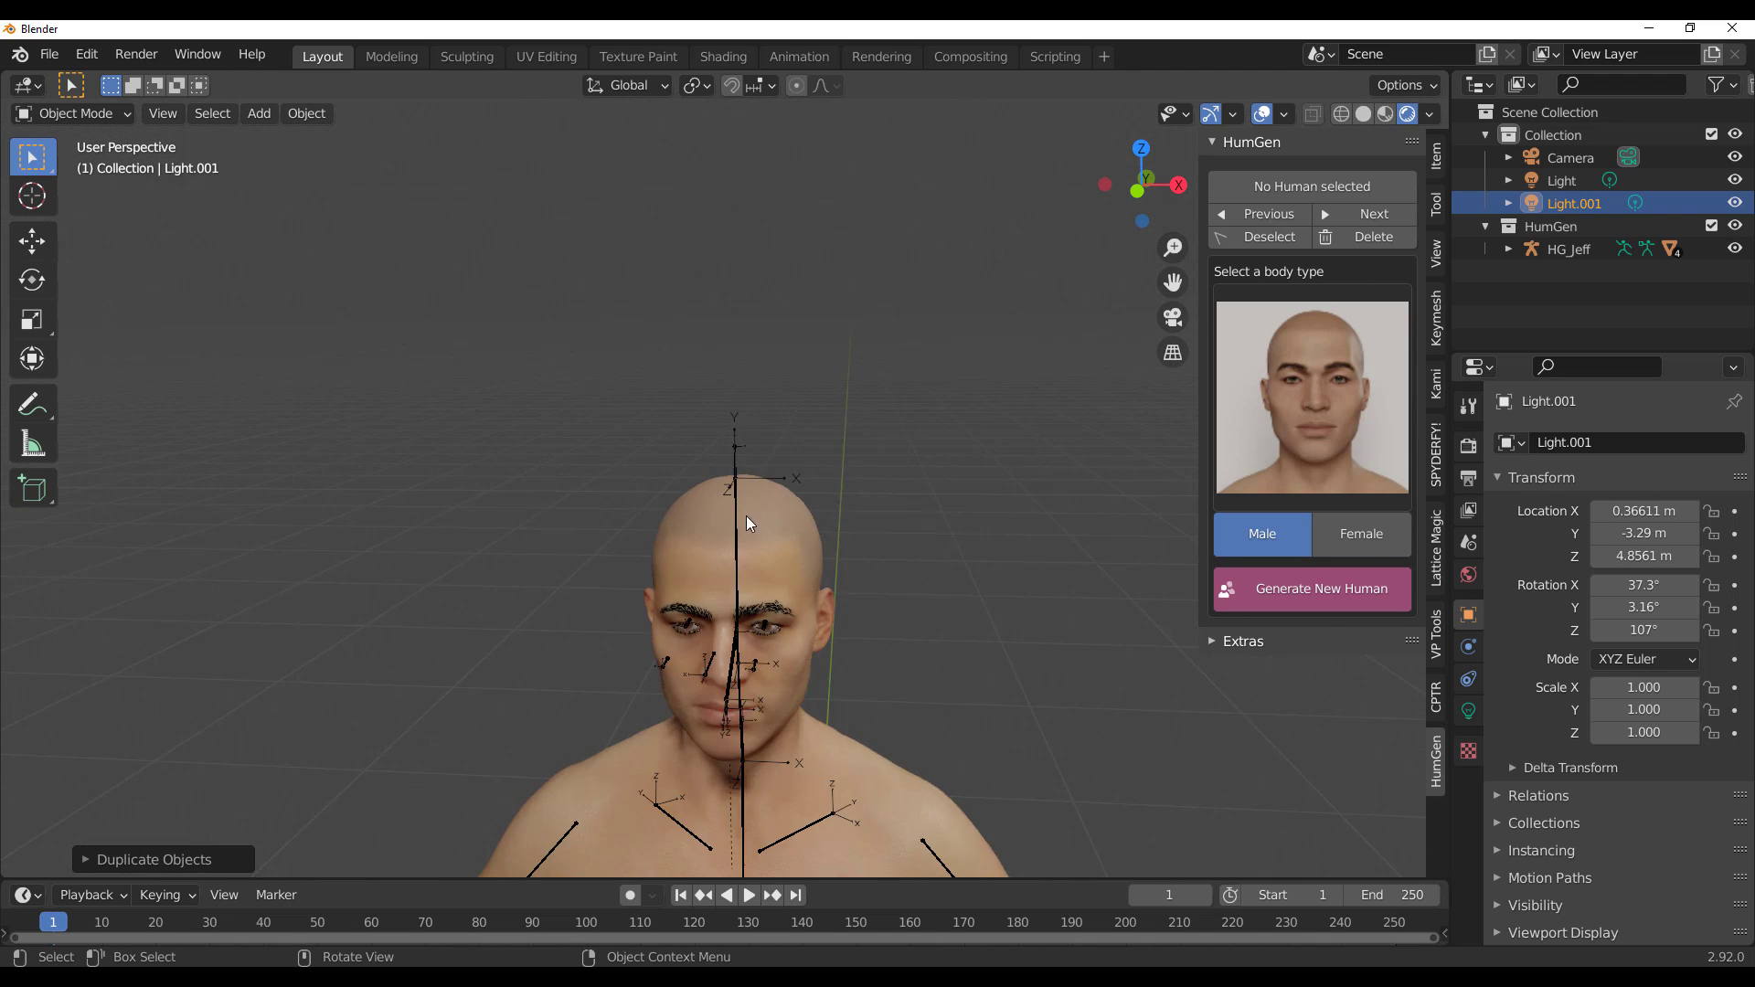
Step: Select the human's body and compare the skin with subsurface scattering off and on, leaving it on
middle_click_drag(826, 346, 787, 395, "shift")
scroll(830, 408, "down", 10)
scroll(787, 396, "up", 10)
middle_click_drag(980, 613, 943, 592)
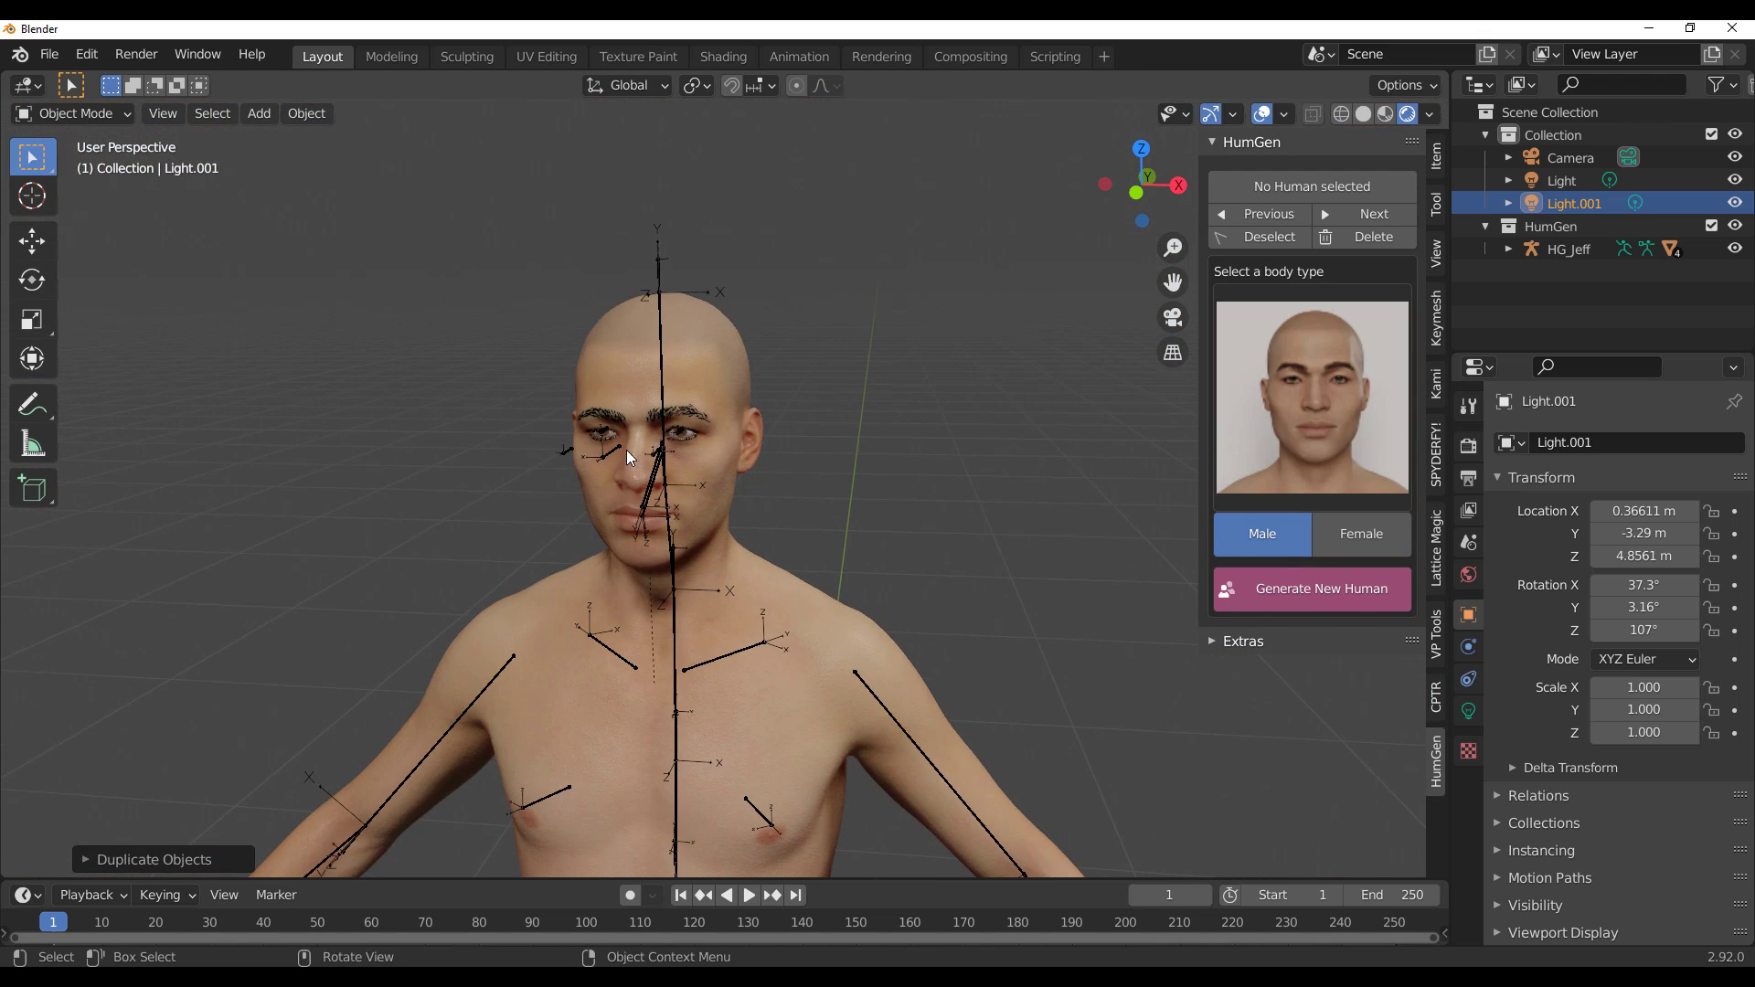
middle_click_drag(629, 452, 639, 395, "ctrl")
middle_click_drag(715, 440, 767, 459, "shift")
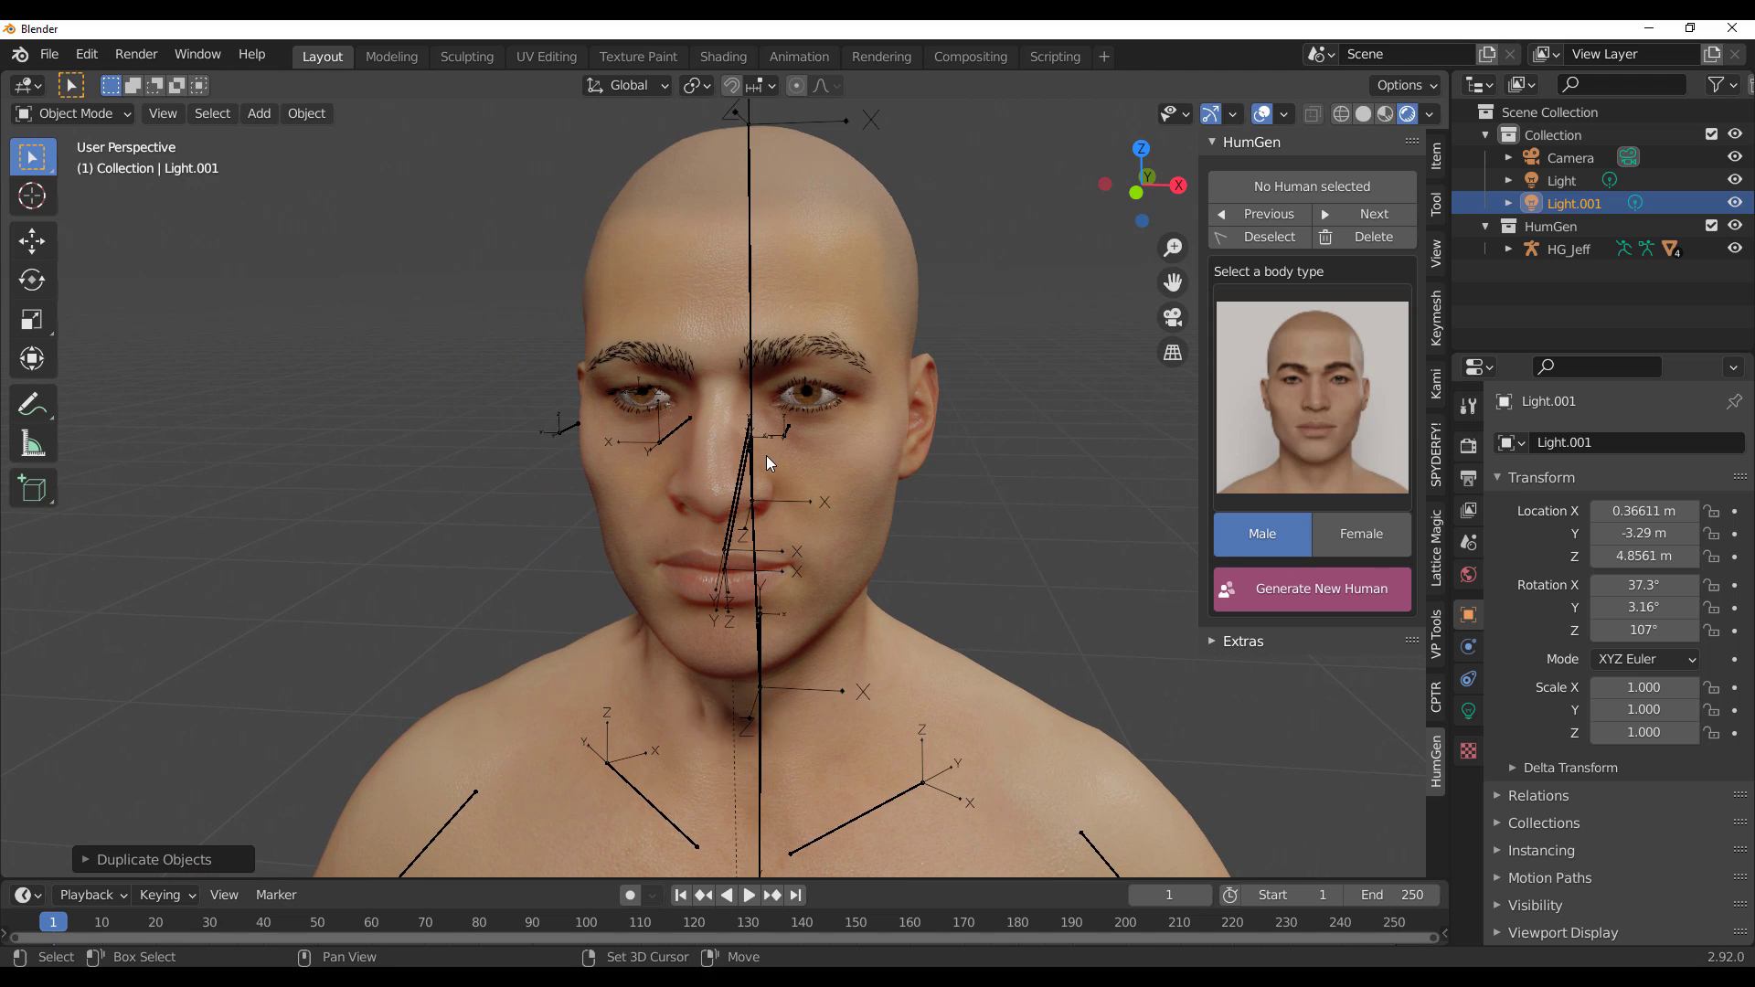
left_click(836, 444)
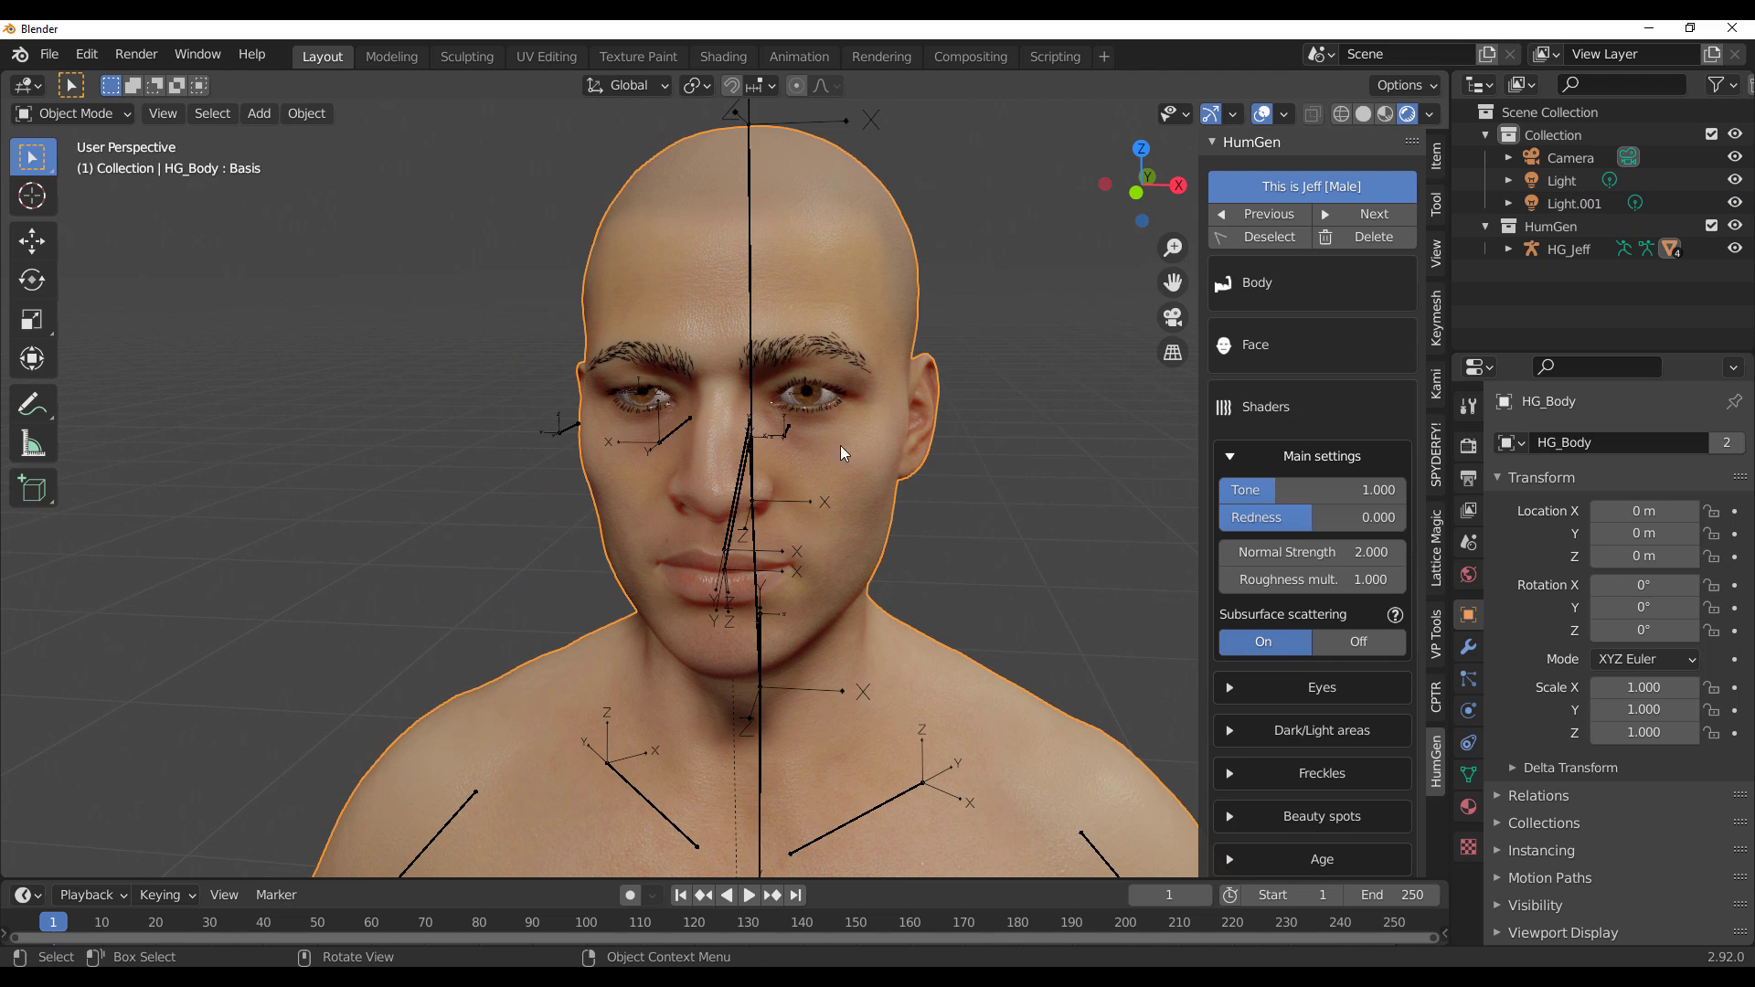
left_click(1336, 644)
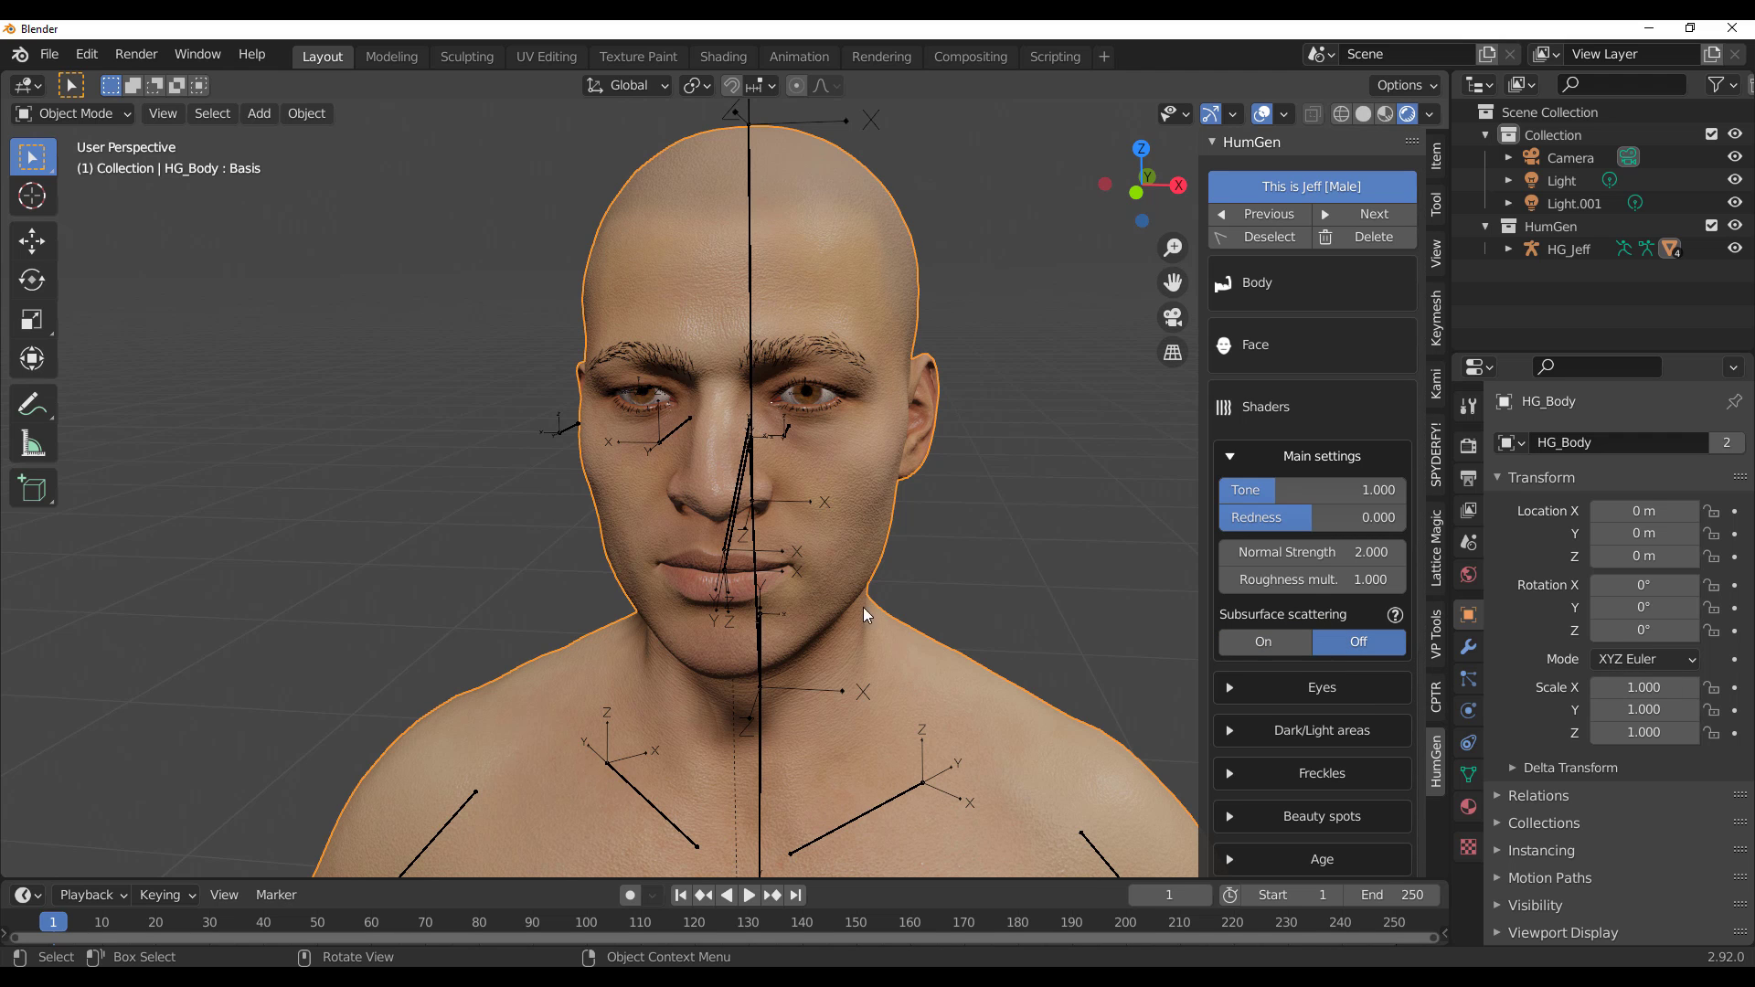
scroll(762, 498, "up", 6)
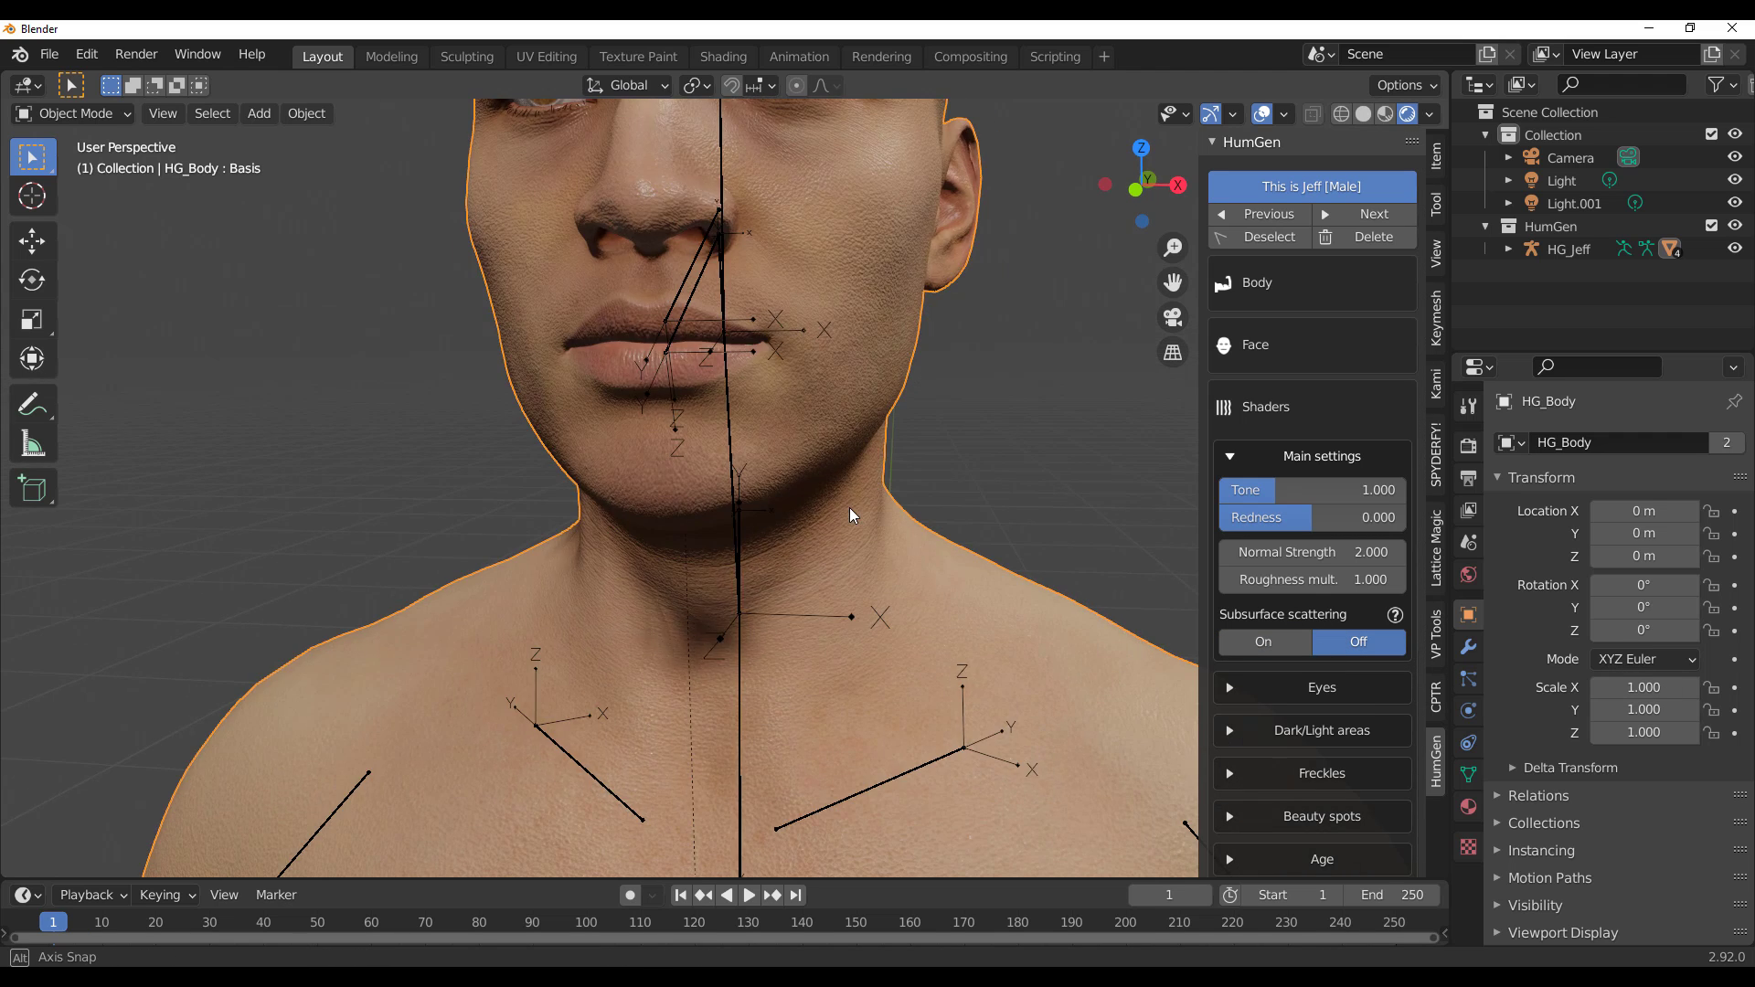
left_click(1278, 645)
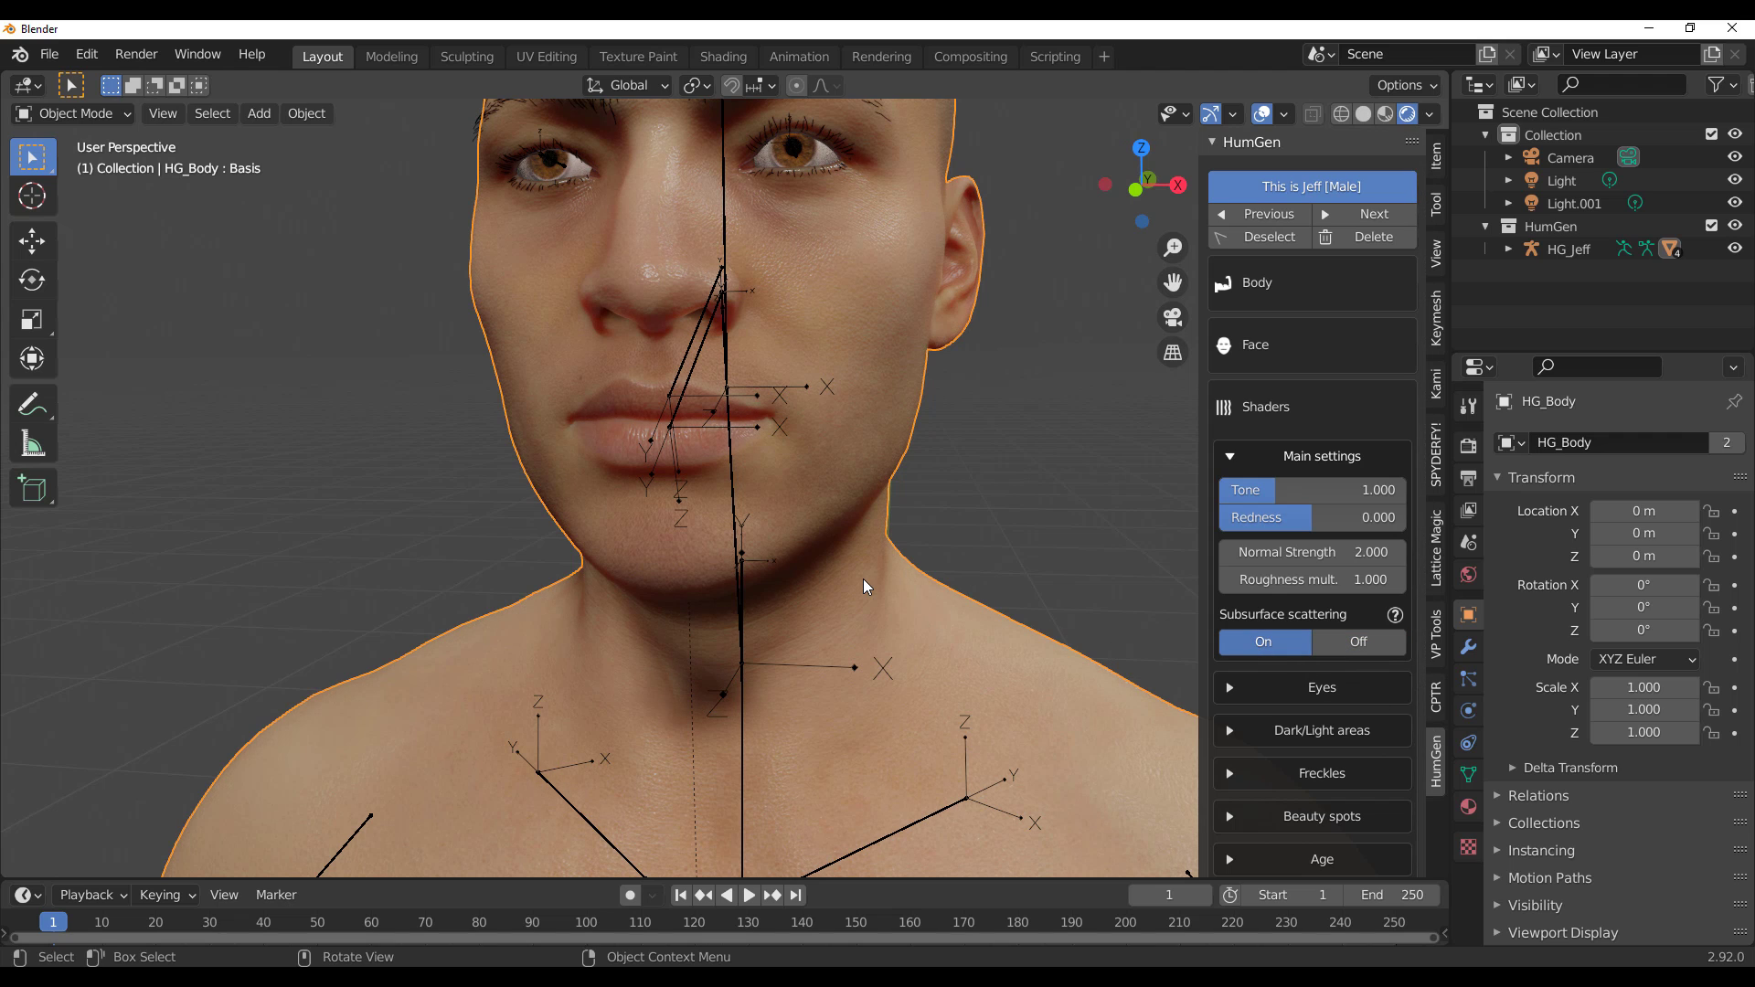
scroll(863, 579, "down", 5)
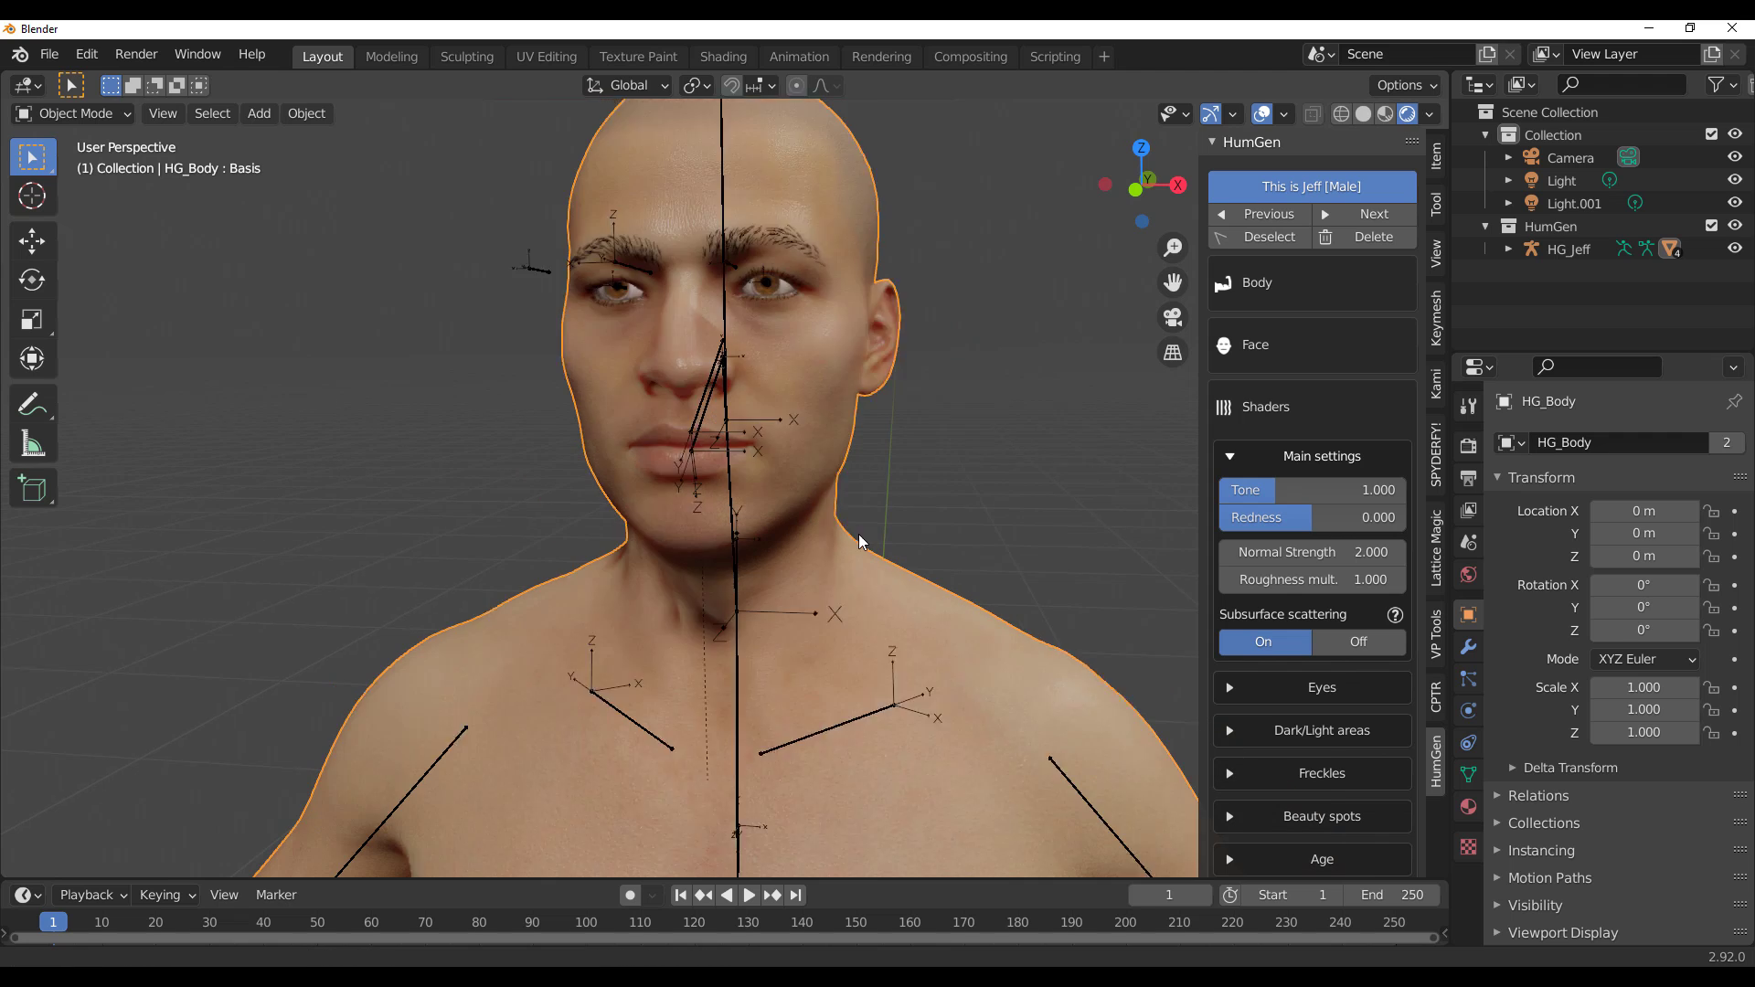
Step: Try the Cycles render engine on the human and switch back to Eevee
left_click(1468, 445)
left_click(1650, 444)
left_click(1628, 519)
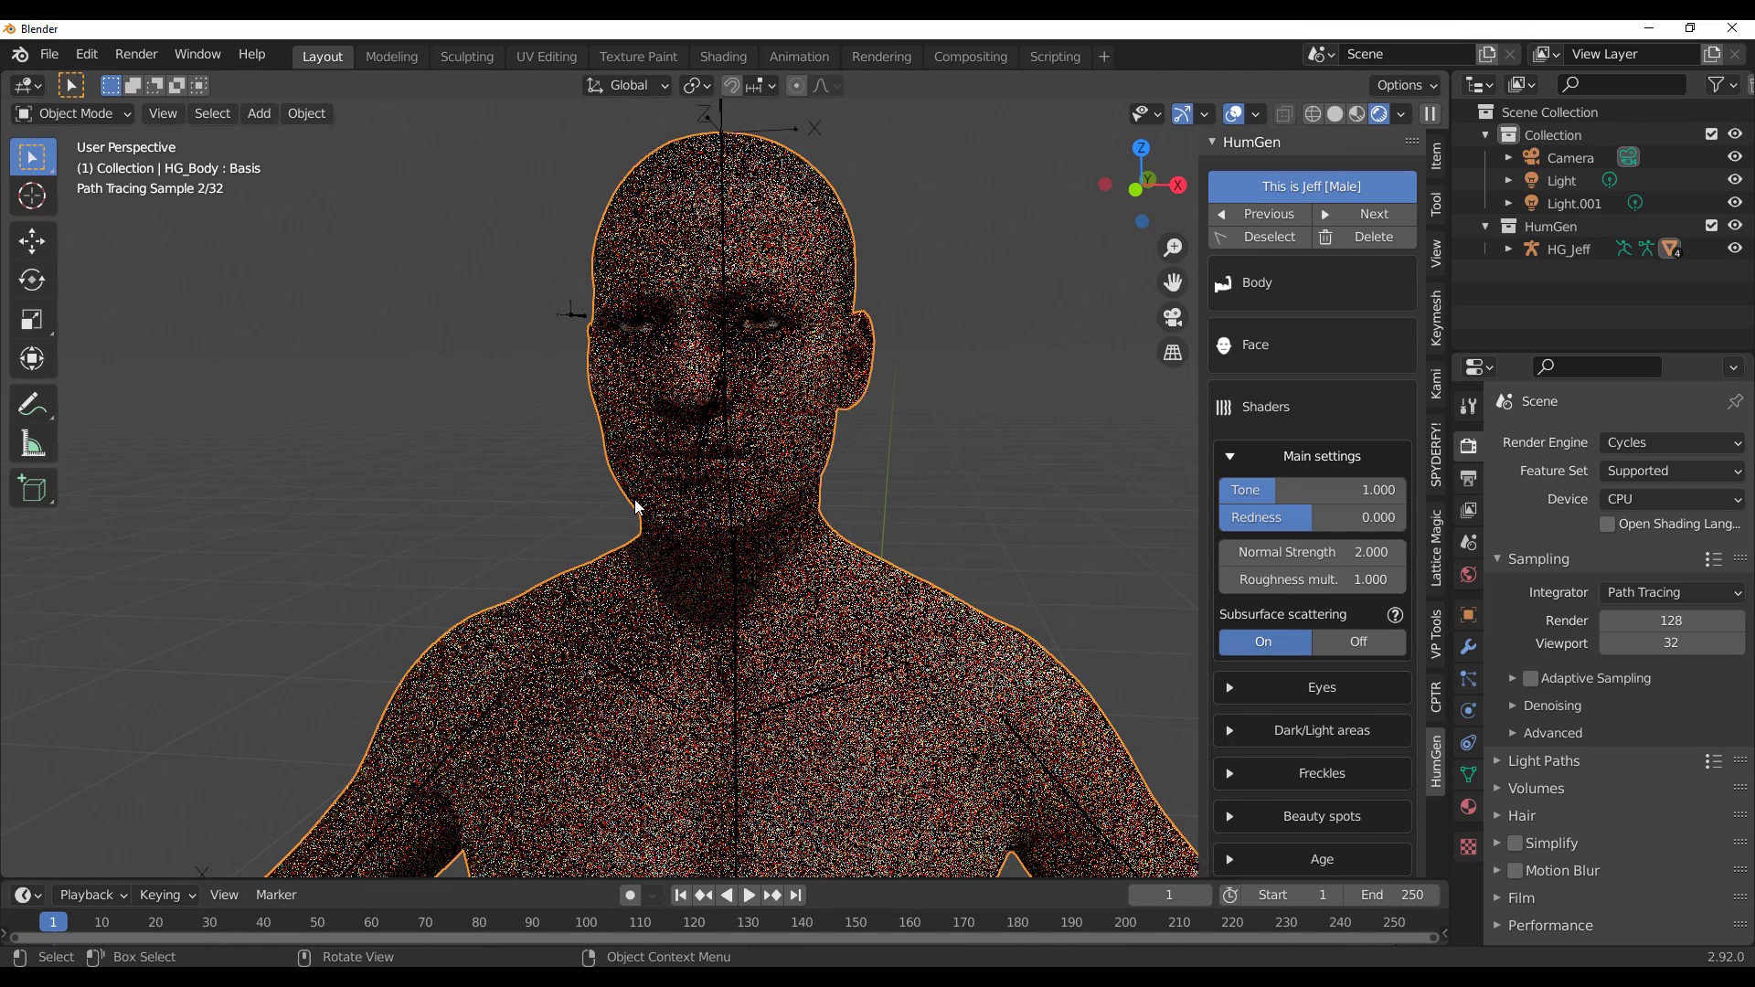
left_click(1696, 446)
left_click(1703, 475)
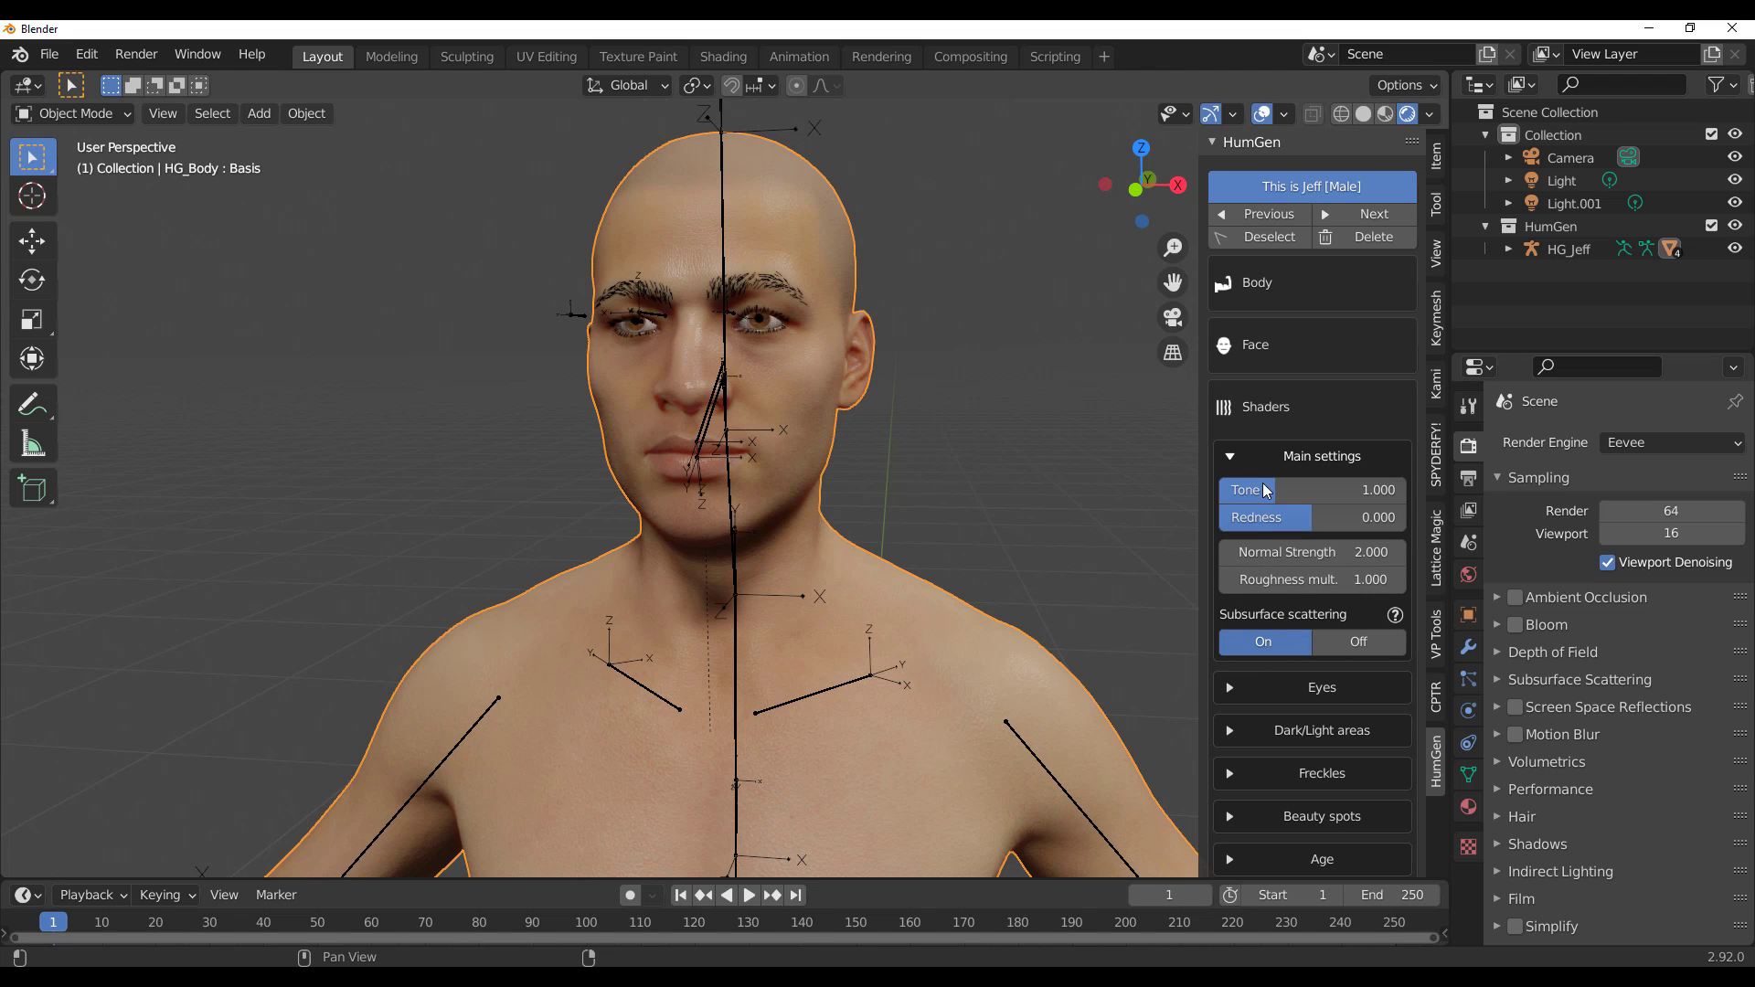
Step: Set the skin's tone to 1.197 and redness to -0.058, and collapse the main shader settings
left_click_drag(1270, 517, 1306, 517)
mouse_move(1275, 490)
left_mouse_down()
mouse_move(1339, 490)
mouse_move(1242, 490)
mouse_move(1330, 490)
mouse_move(1253, 490)
mouse_move(1288, 490)
left_mouse_up()
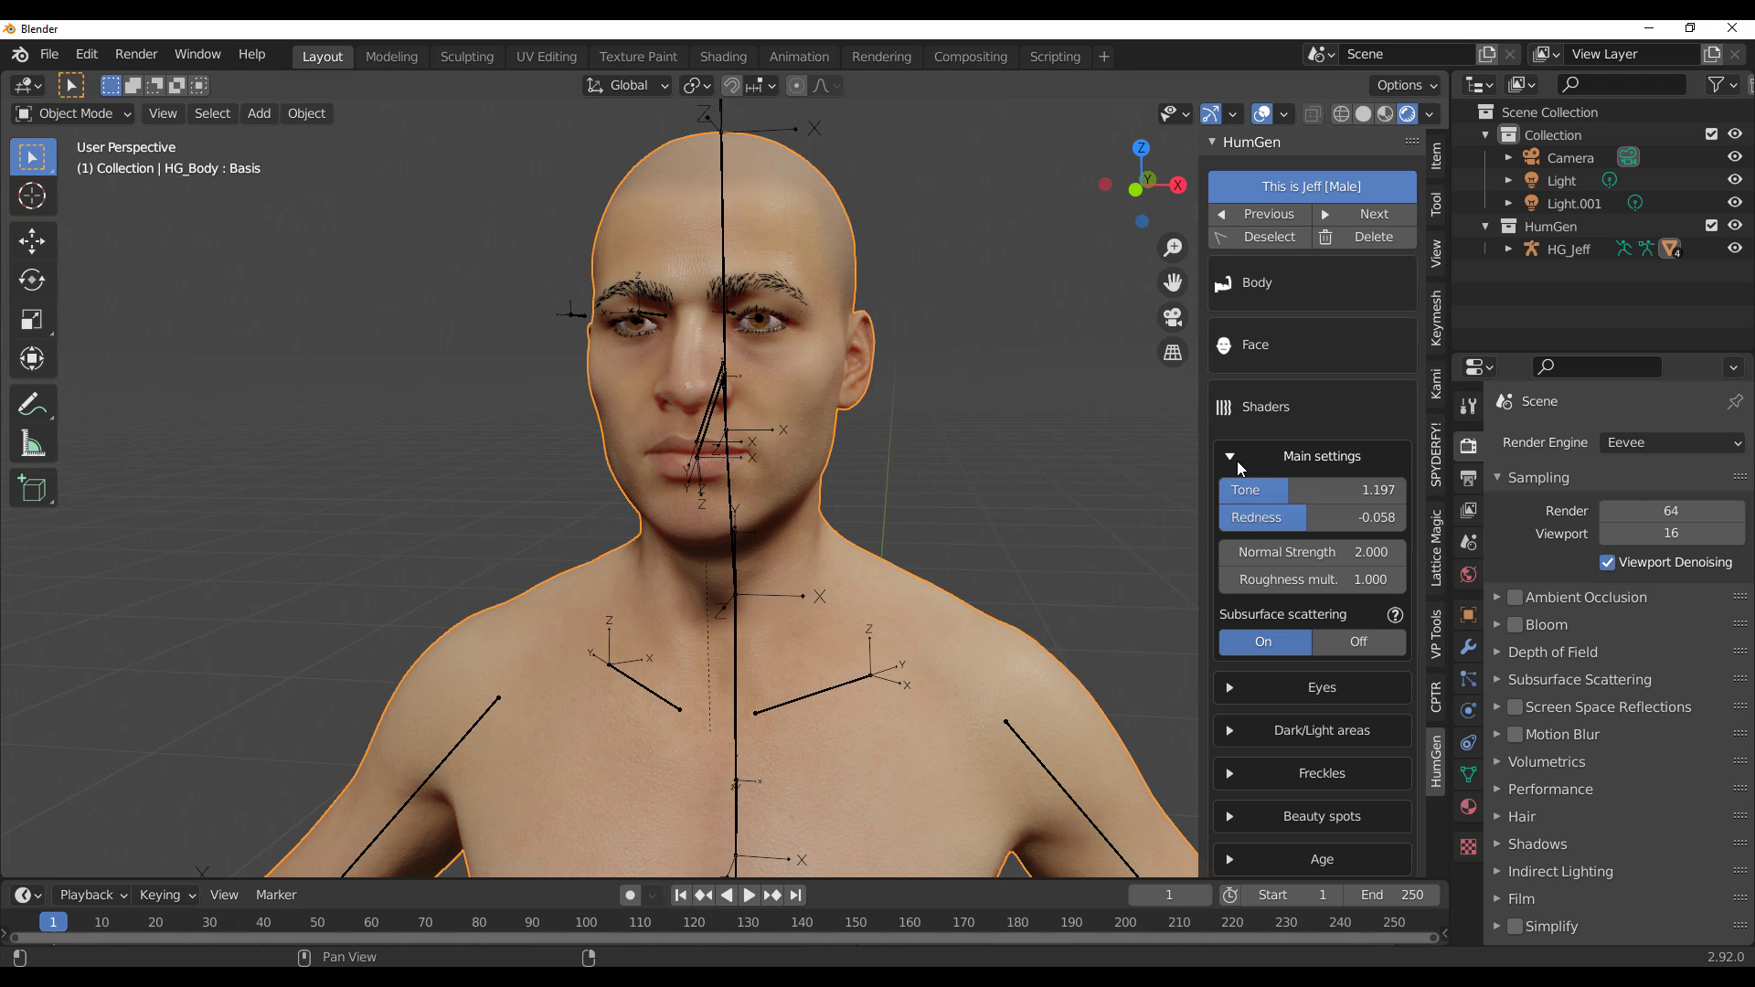
left_click(1237, 461)
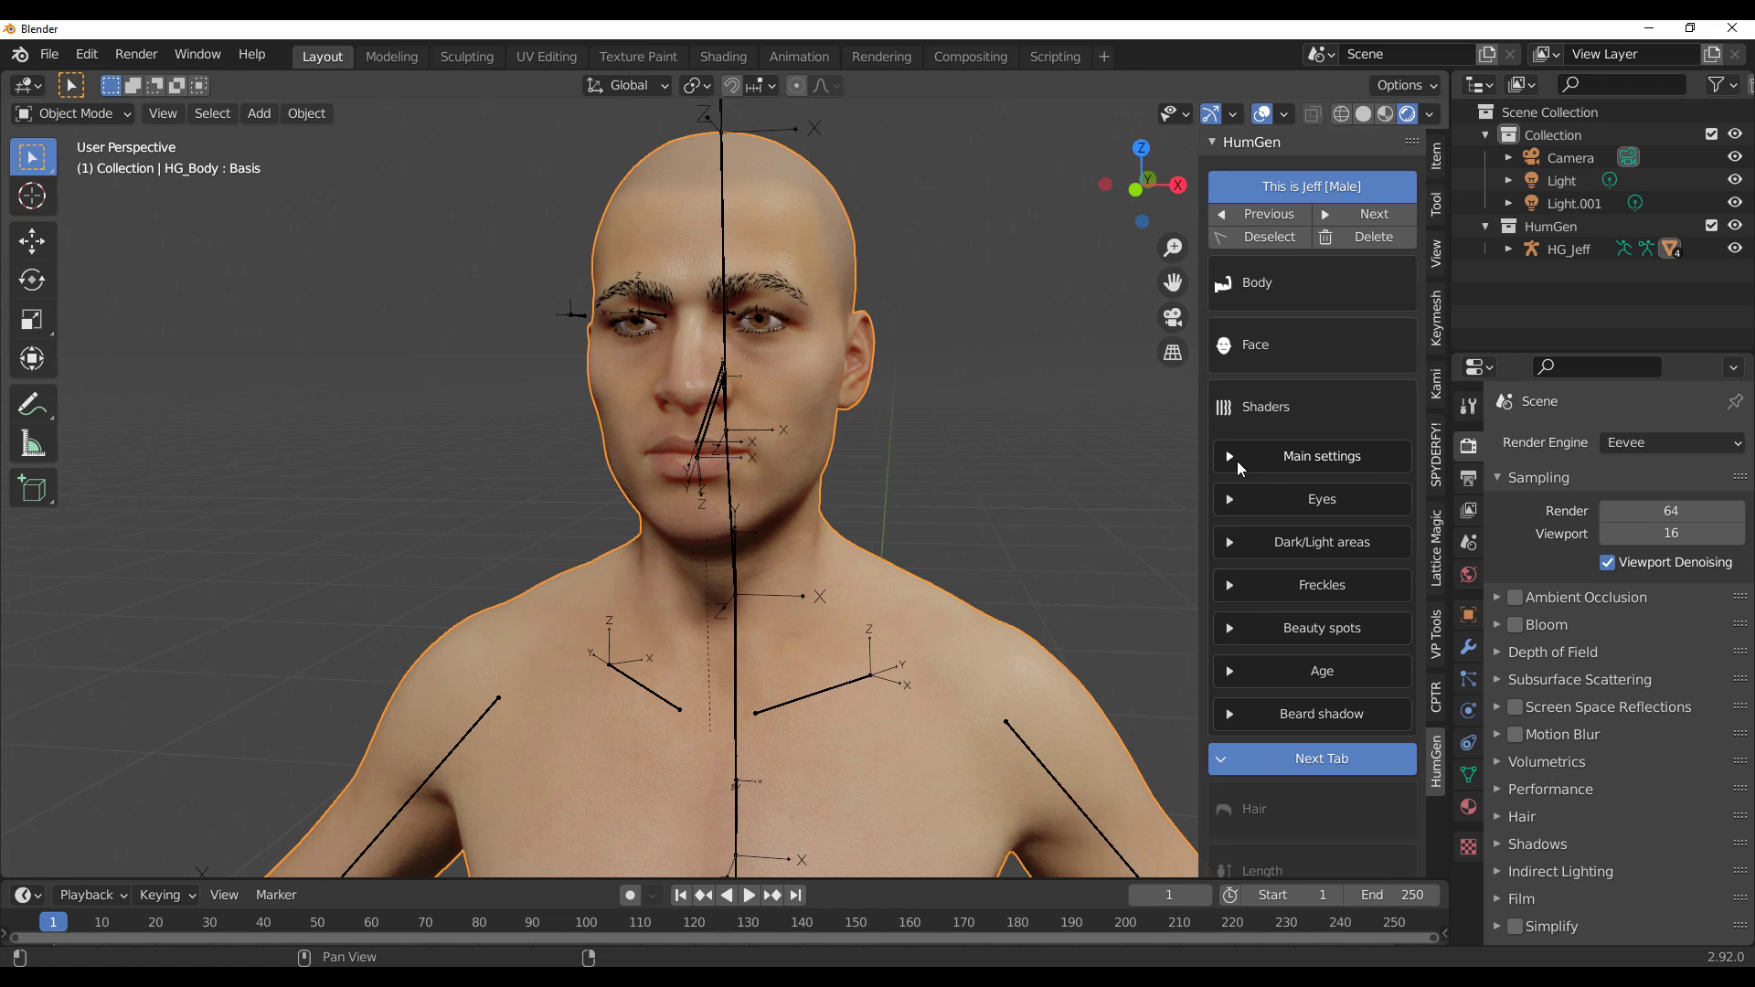
Step: Change the pupil colour of the human's eyes from brown to blue and collapse the eye settings
left_click(1272, 499)
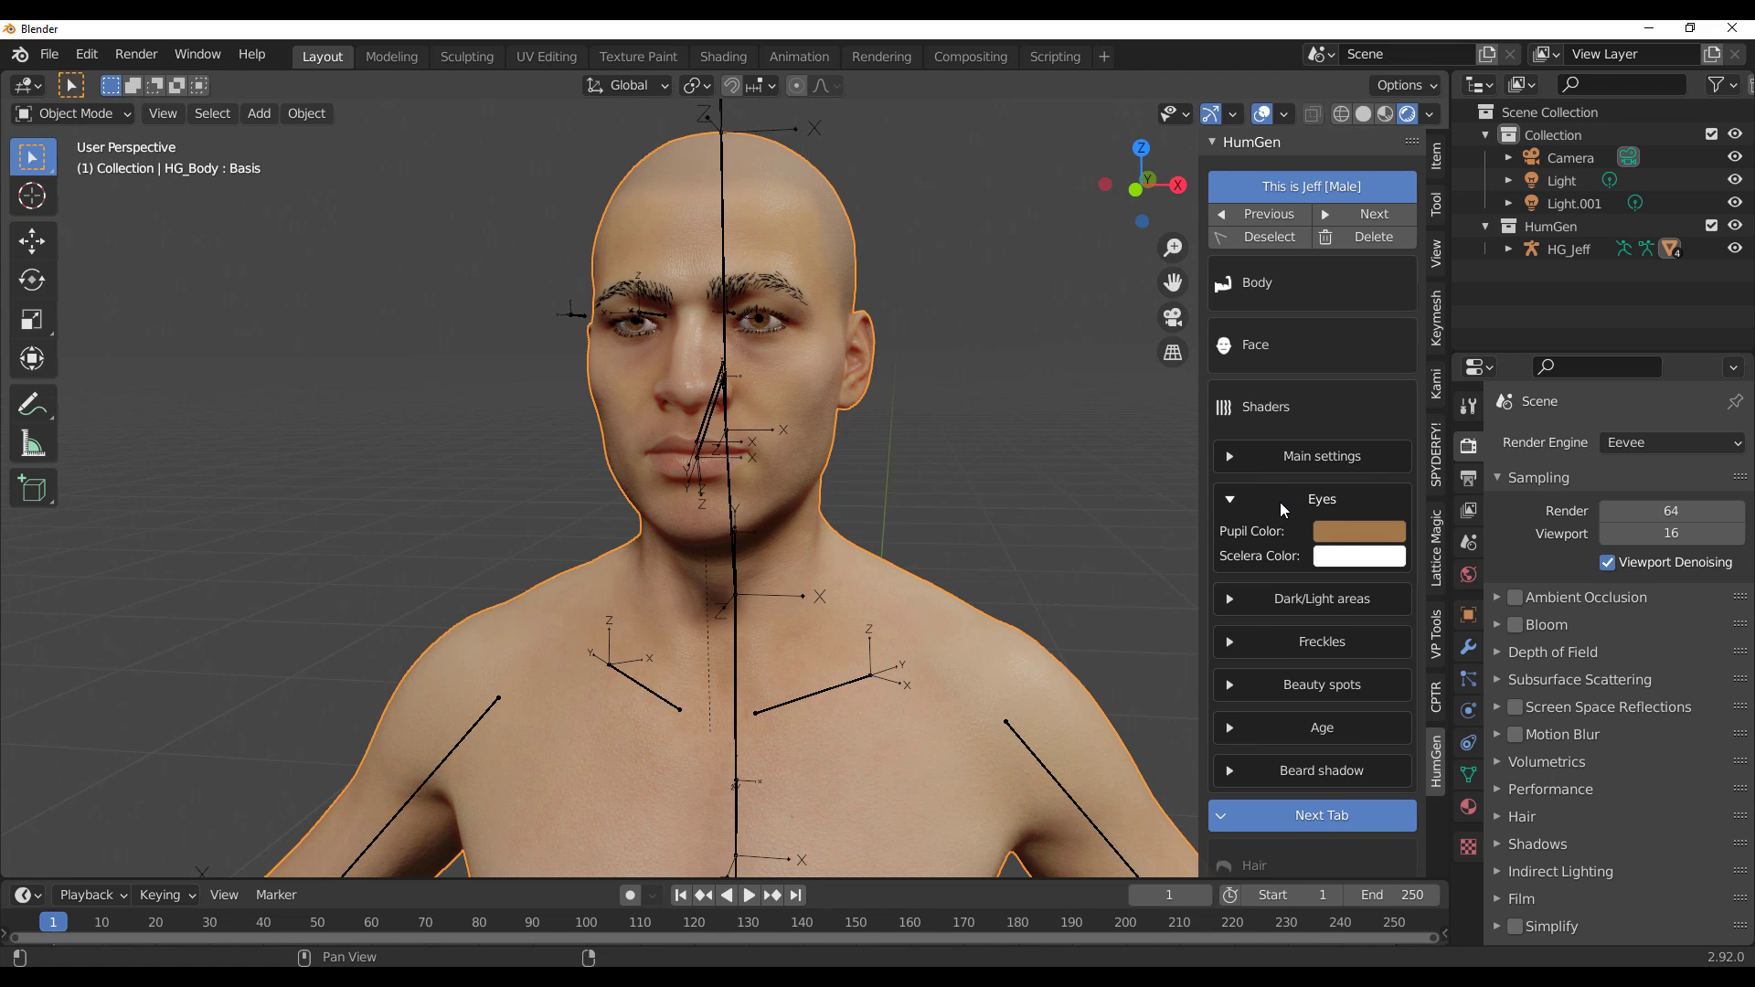
left_click(1349, 535)
mouse_move(1382, 314)
left_mouse_down()
mouse_move(1368, 265)
mouse_move(1424, 266)
left_mouse_up()
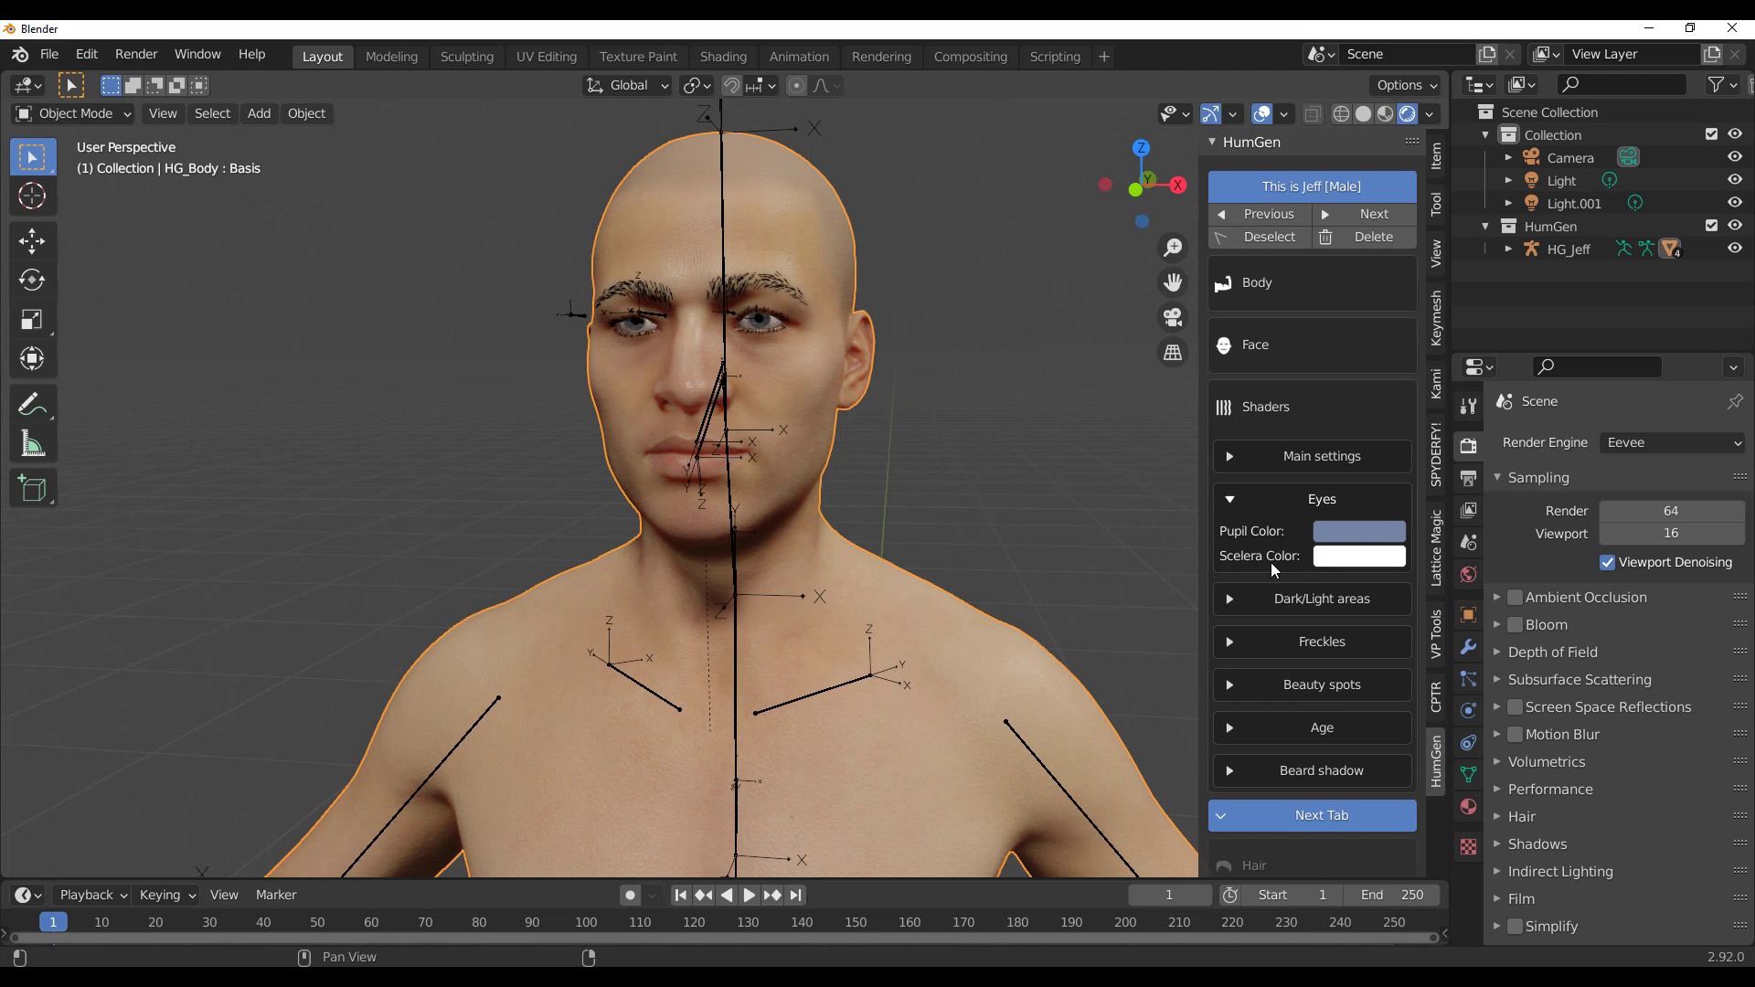
left_click(1230, 499)
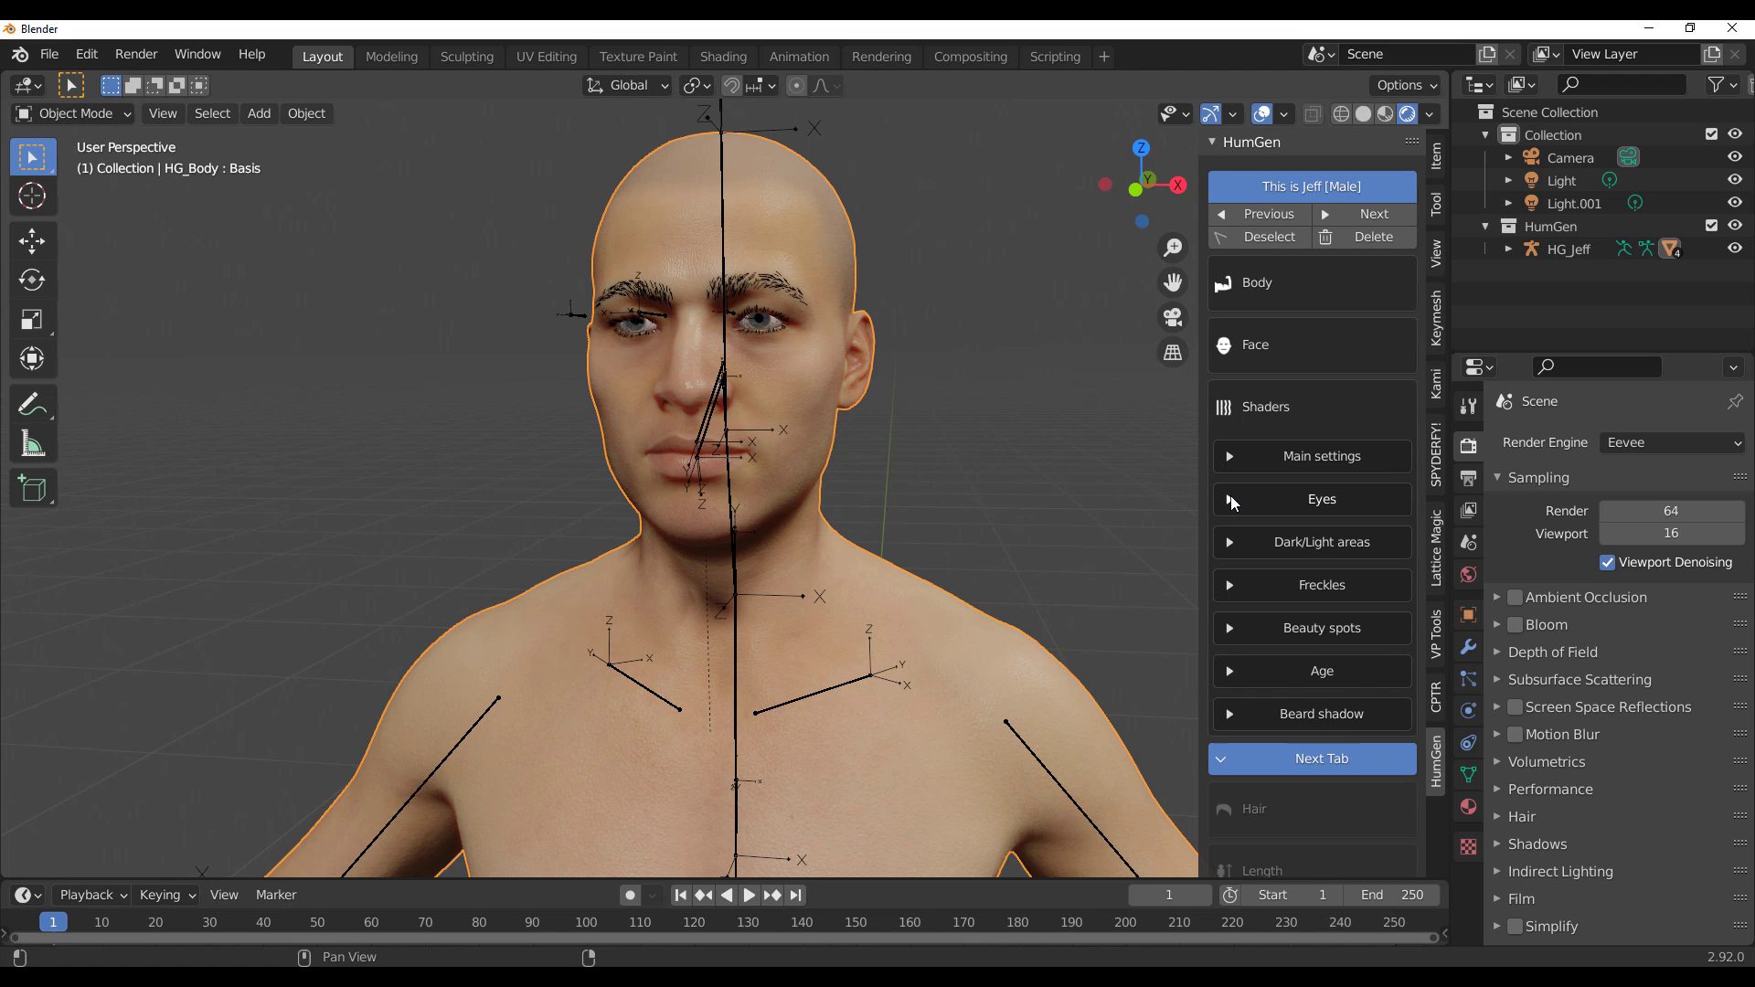
Step: Set the skin's freckles to 0.437 and splotches to 0.342, and collapse the freckle settings
left_click(1275, 585)
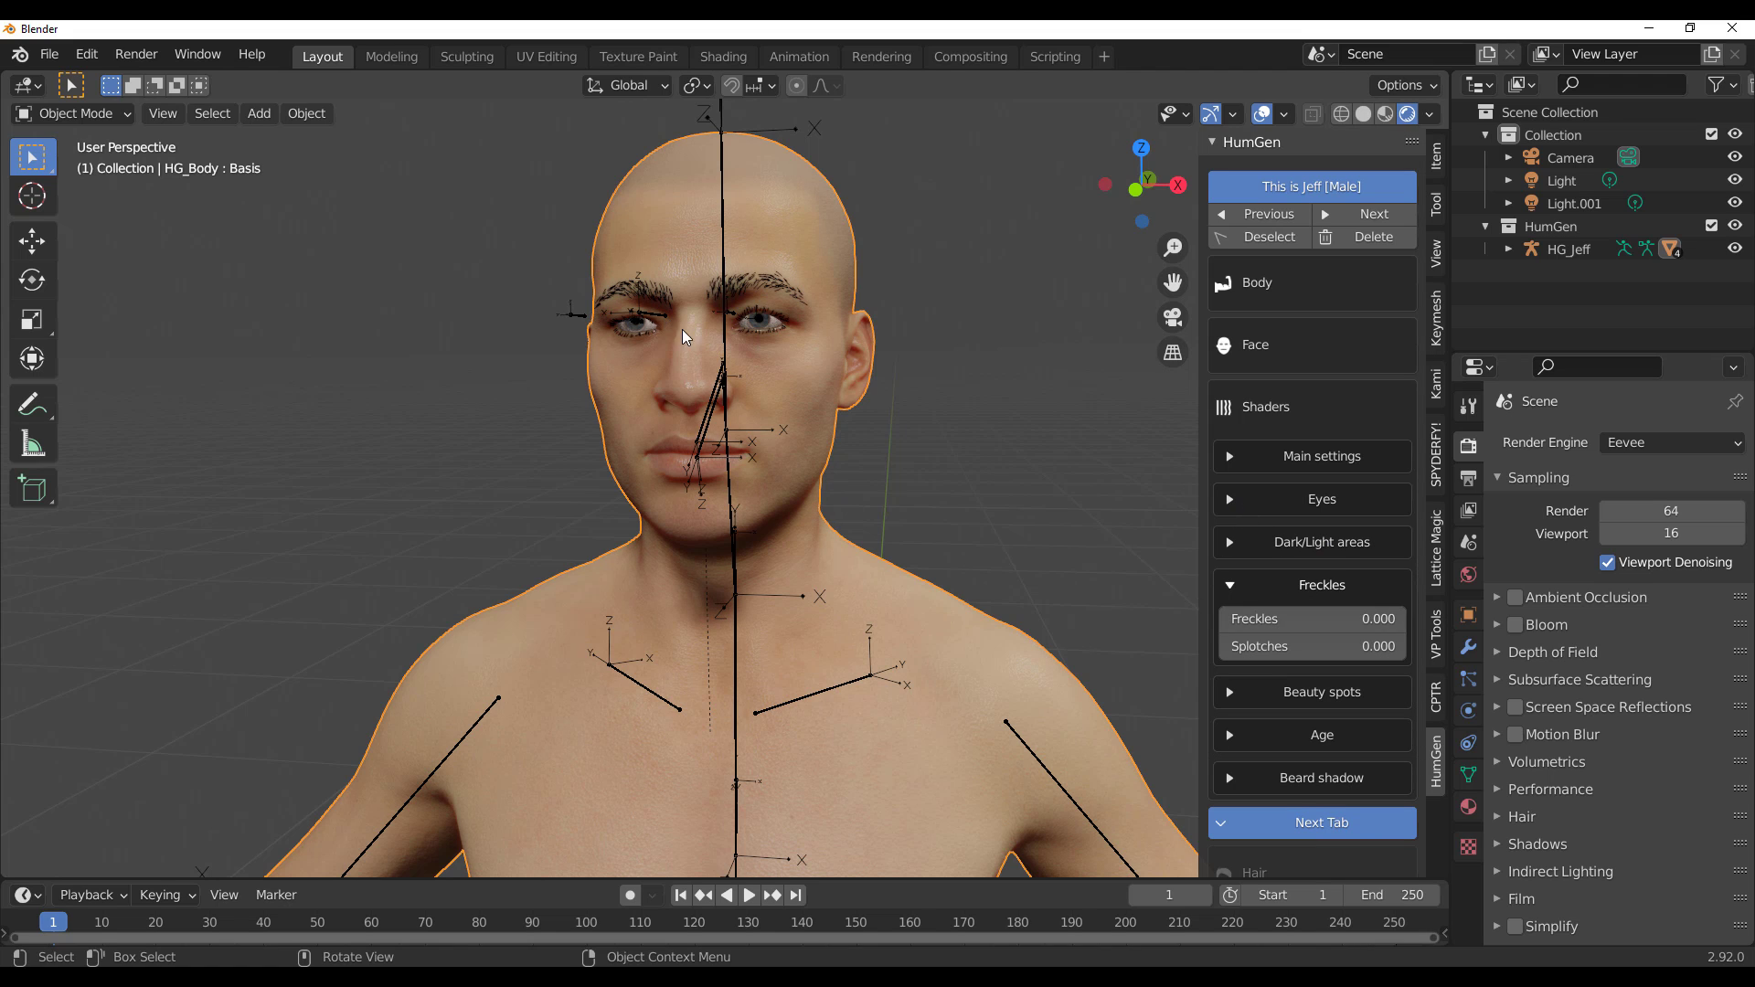
middle_click_drag(700, 344, 698, 321, "ctrl")
middle_click_drag(855, 387, 863, 454, "shift")
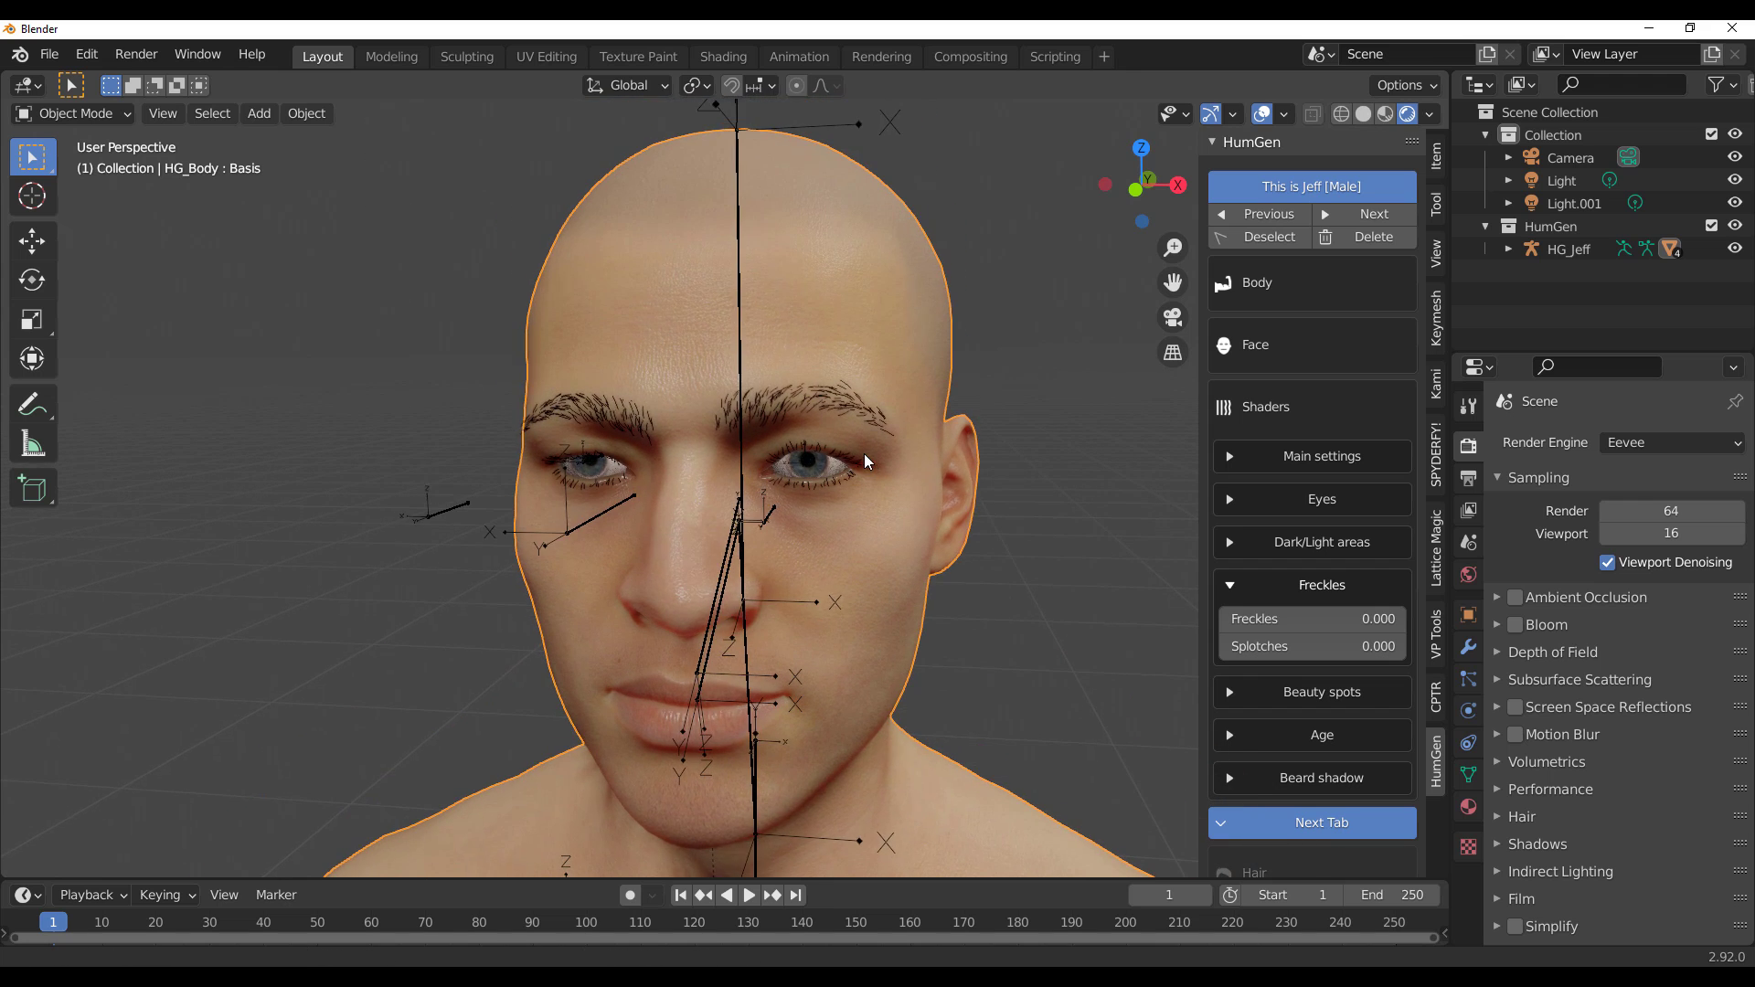
scroll(862, 455, "up", 1)
middle_click_drag(925, 618, 870, 539, "shift")
left_click_drag(1298, 619, 1396, 619)
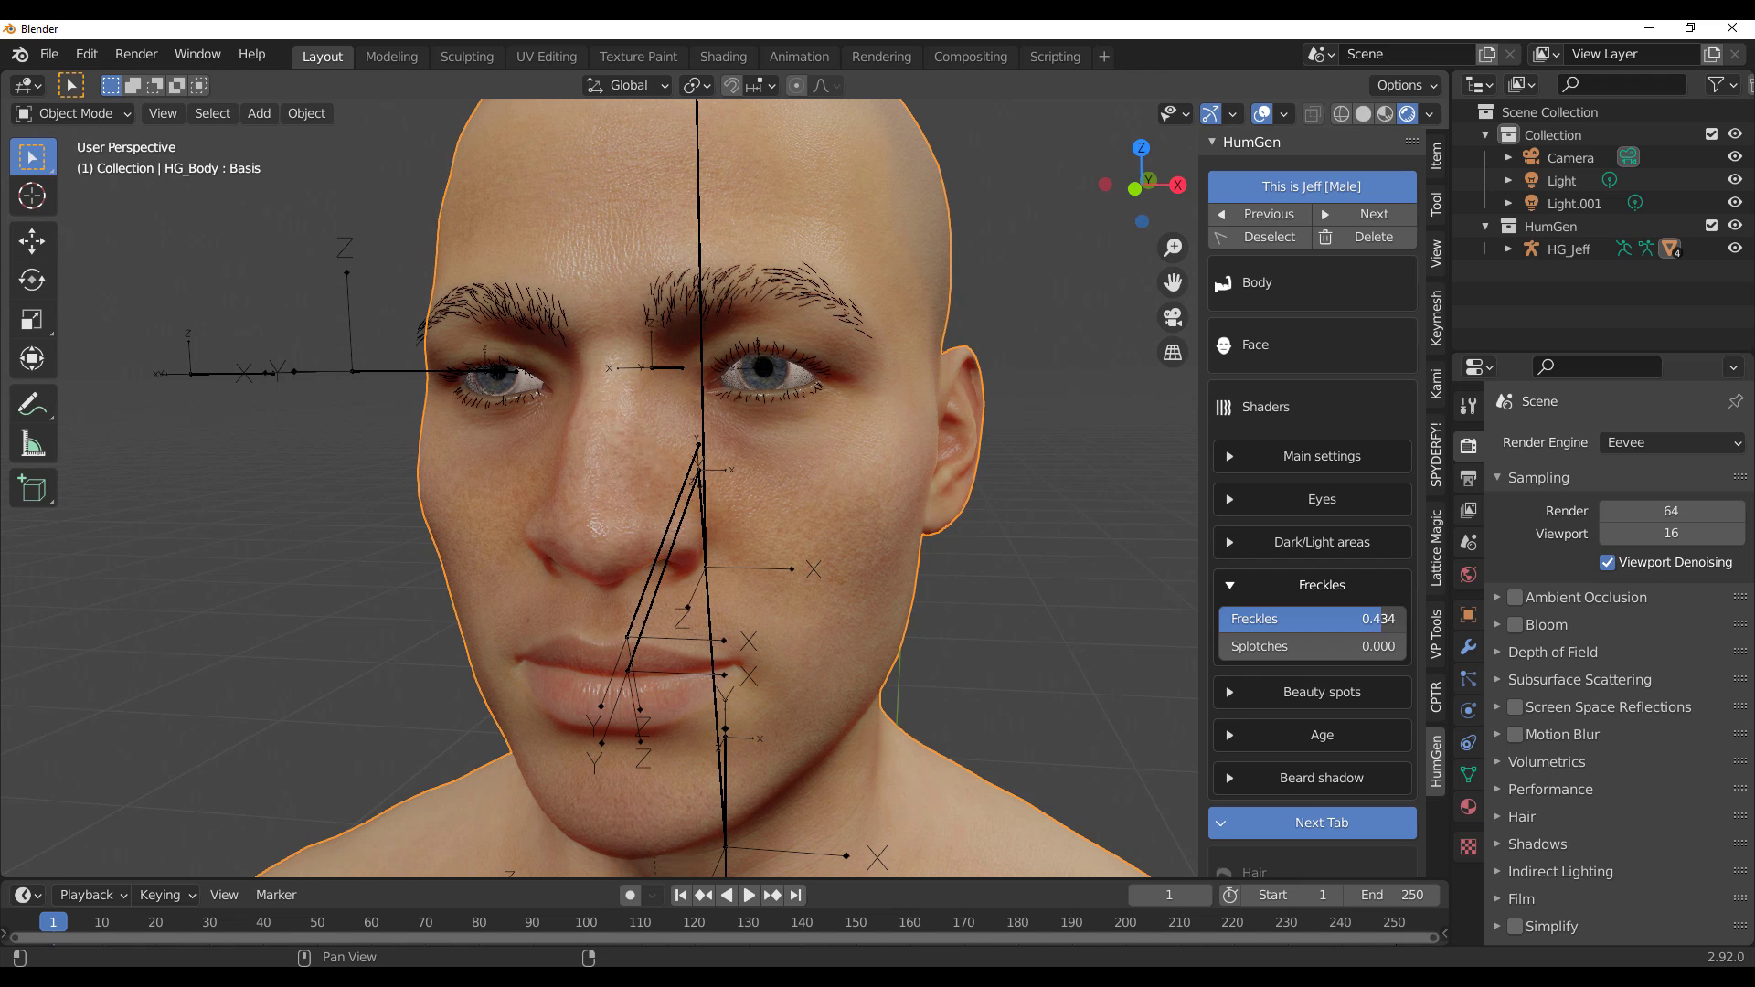
left_click_drag(1251, 653, 1354, 646)
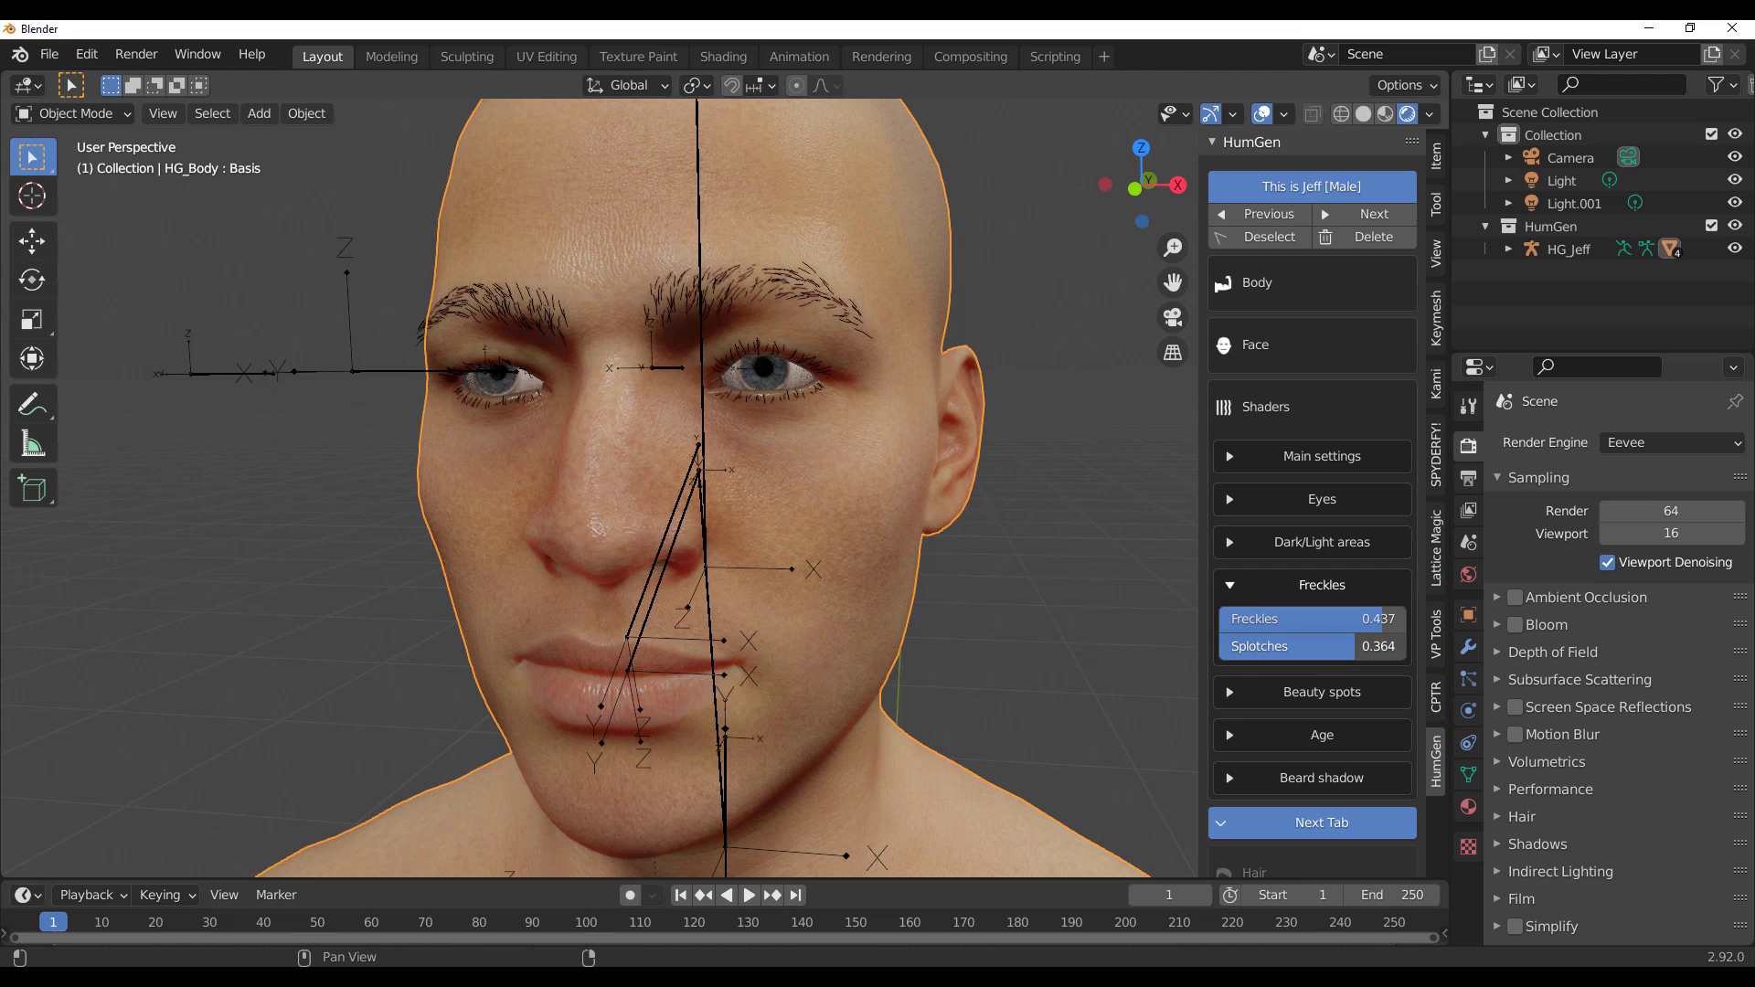
left_click(1248, 585)
Step: Open the skin's age settings and hide the viewport overlays so the face shows without bones and outlines
left_click(1280, 671)
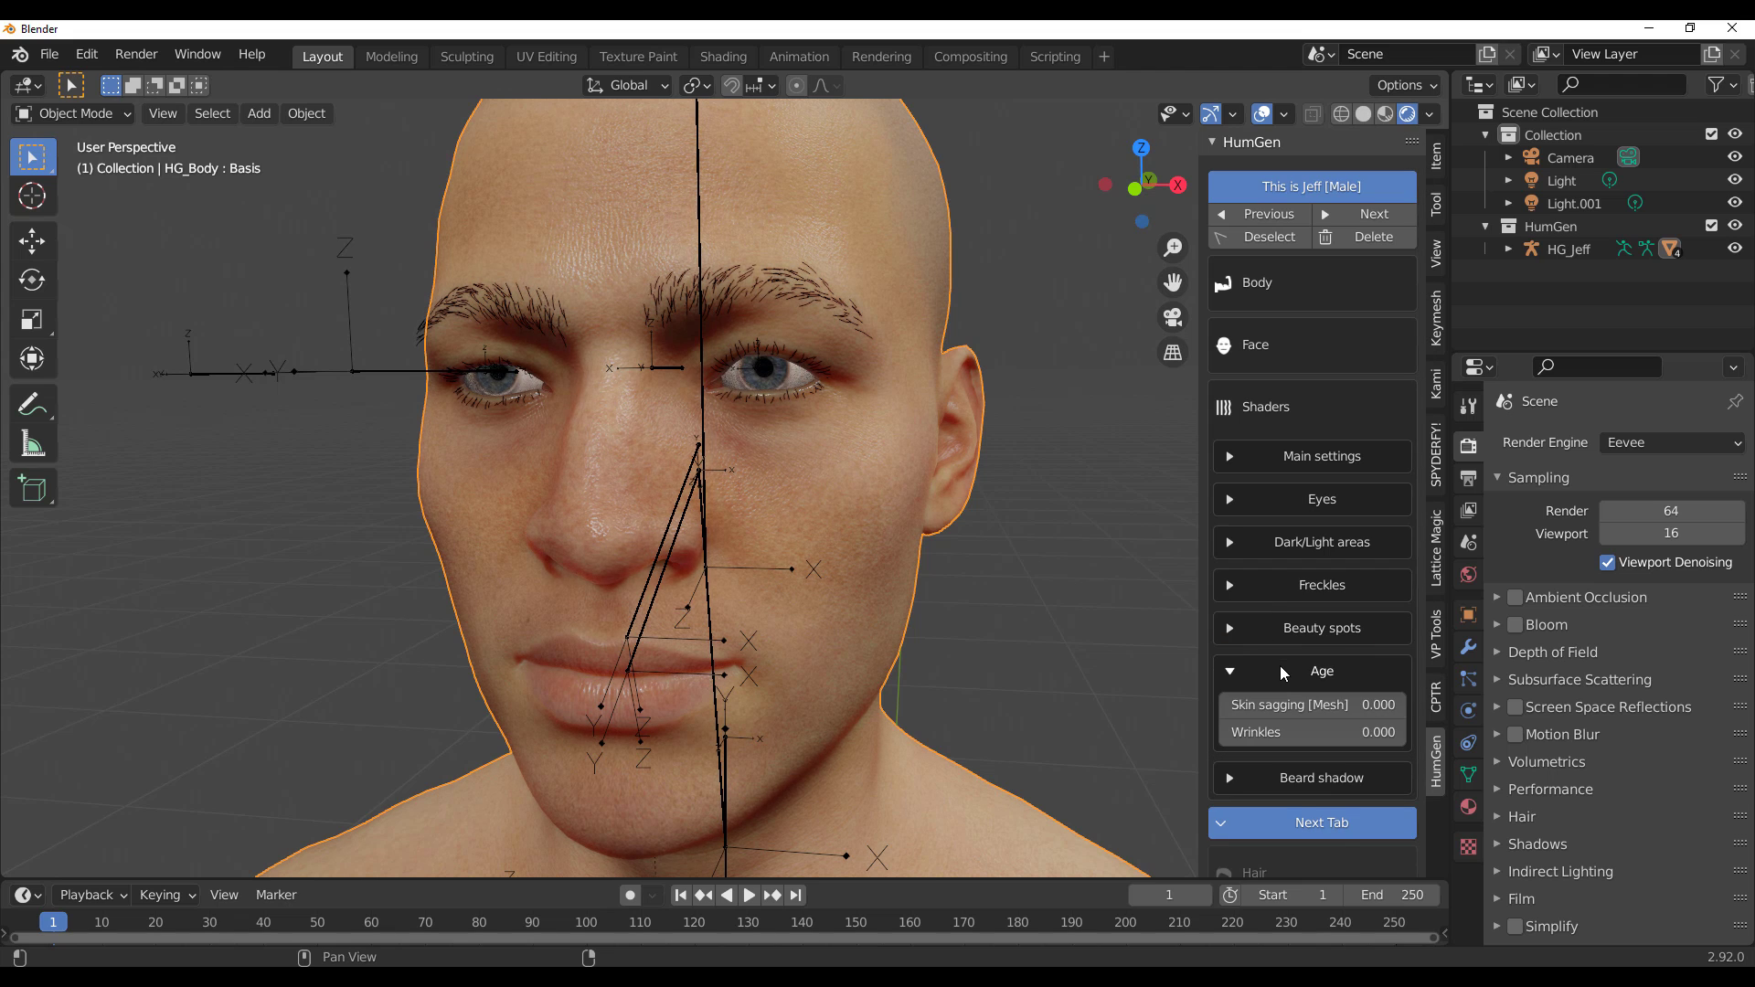
scroll(989, 646, "down", 3)
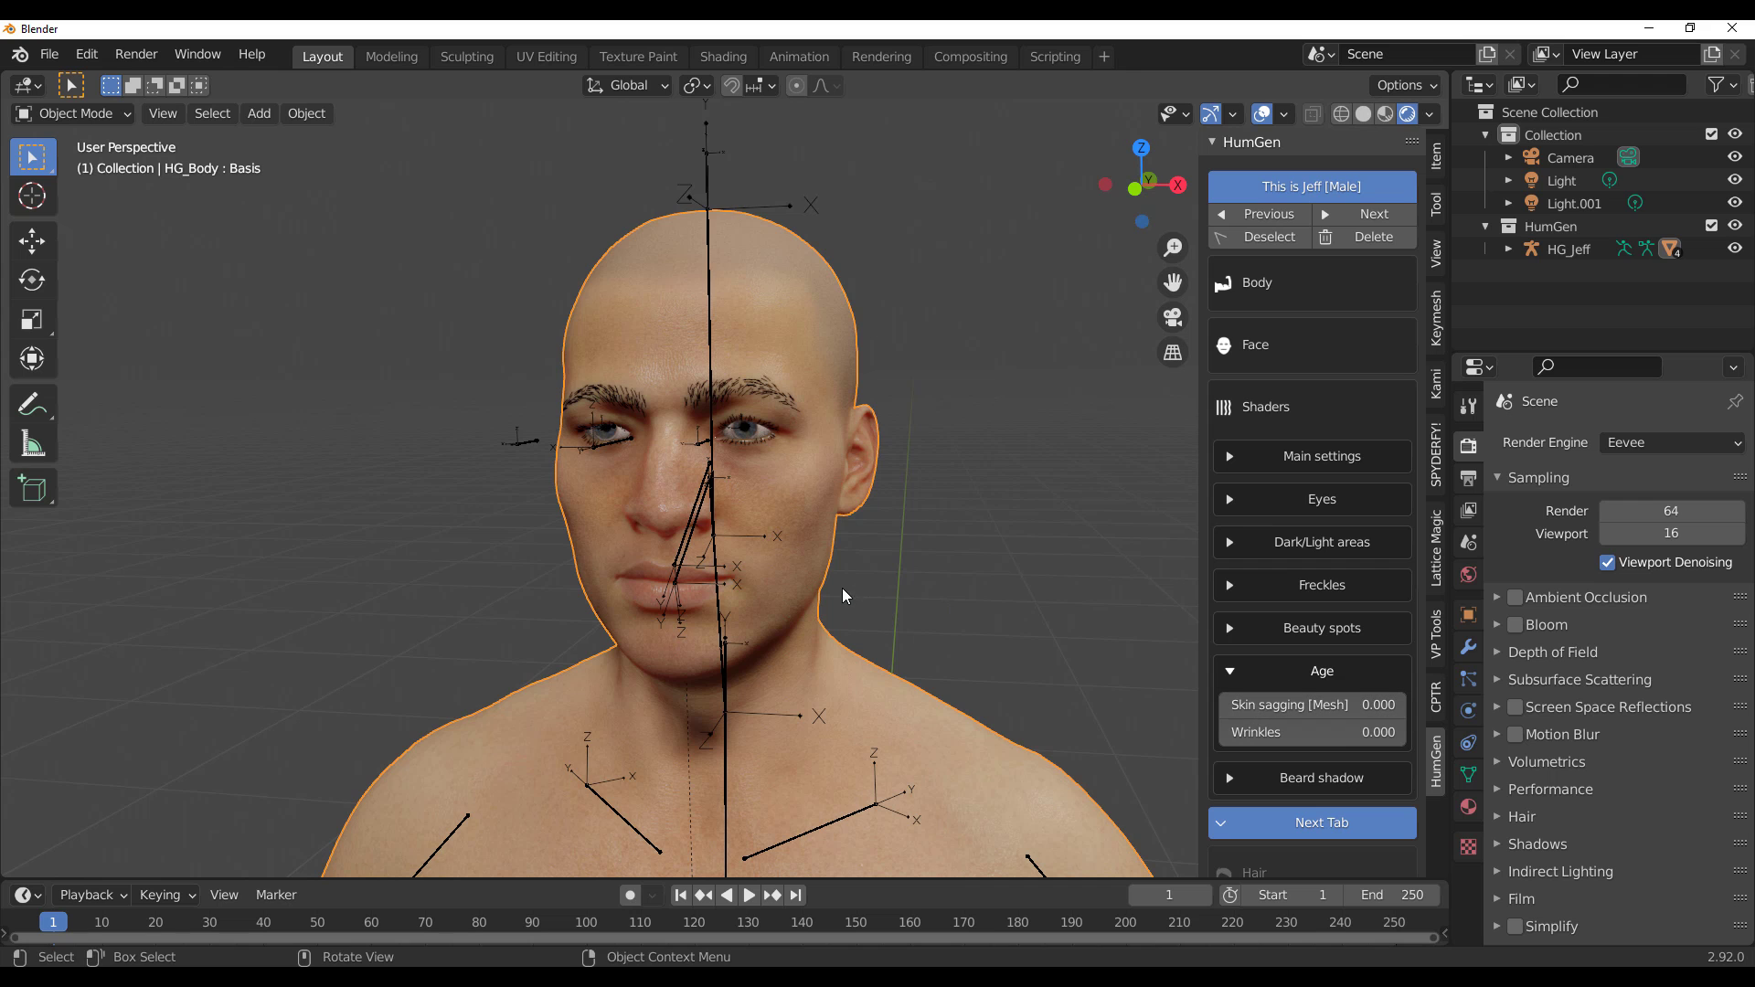
scroll(842, 589, "up", 2)
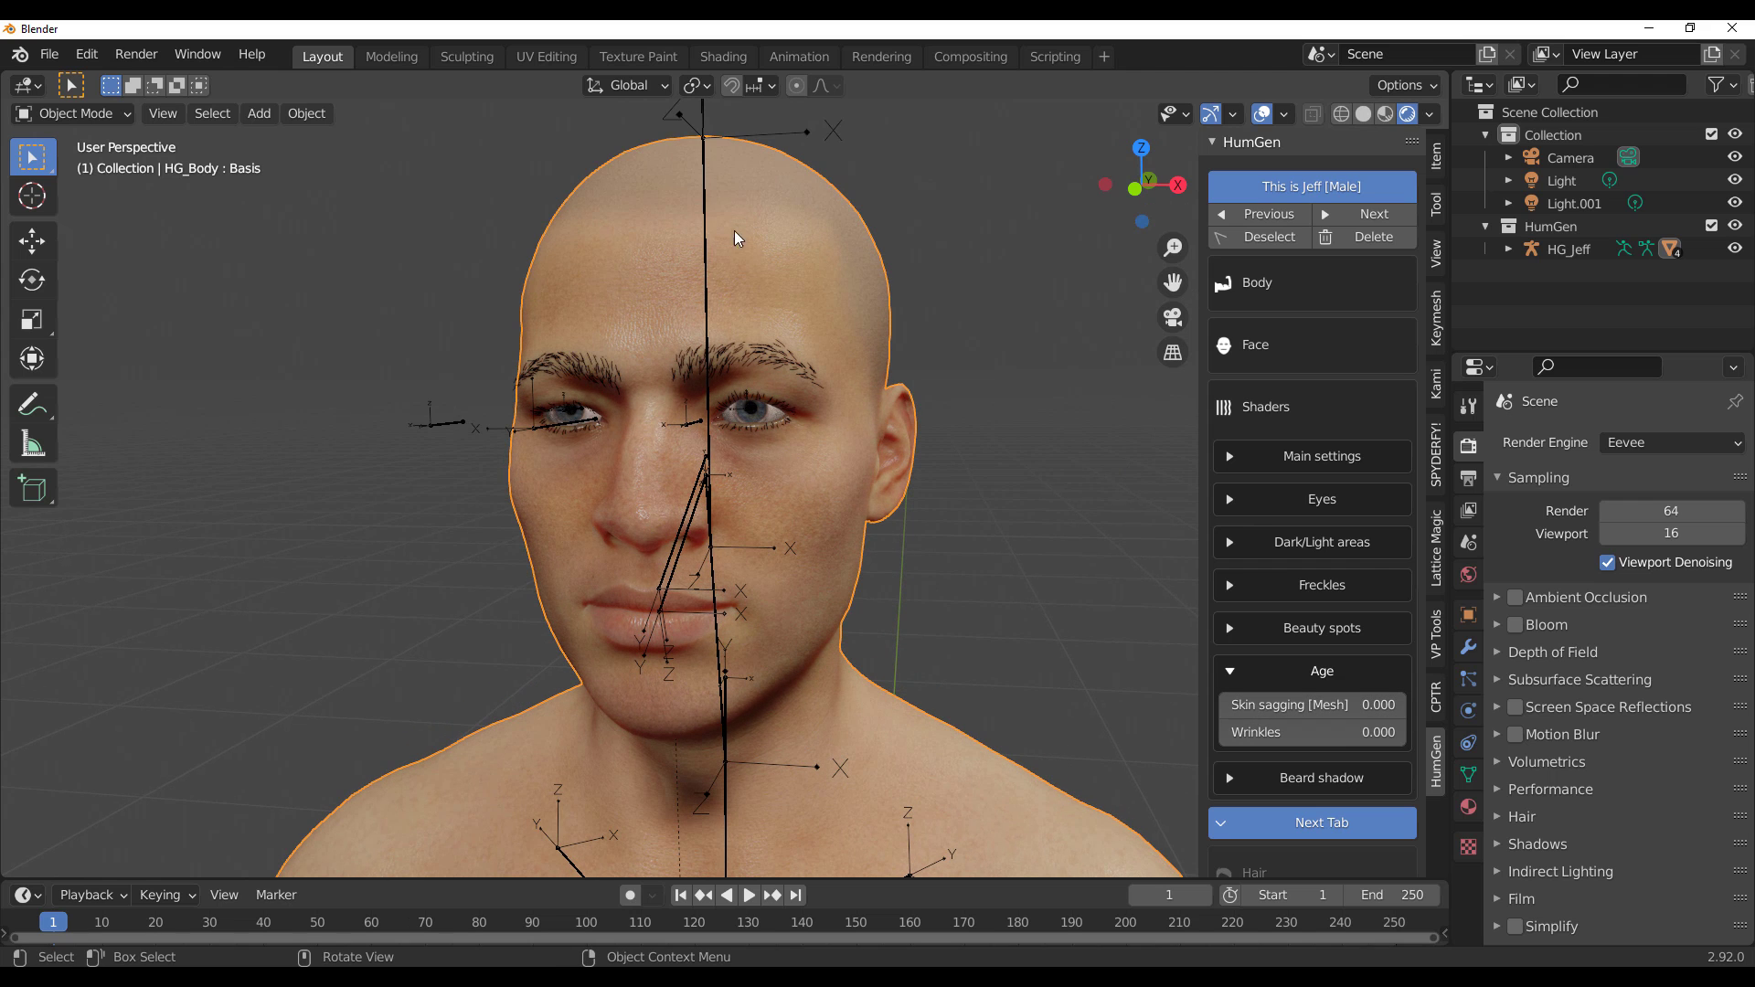
mouse_move(887, 682)
middle_mouse_down("shift")
mouse_move(918, 497)
mouse_move(889, 658)
middle_mouse_up("shift")
left_click(1262, 113)
middle_click_drag(1014, 457, 942, 585)
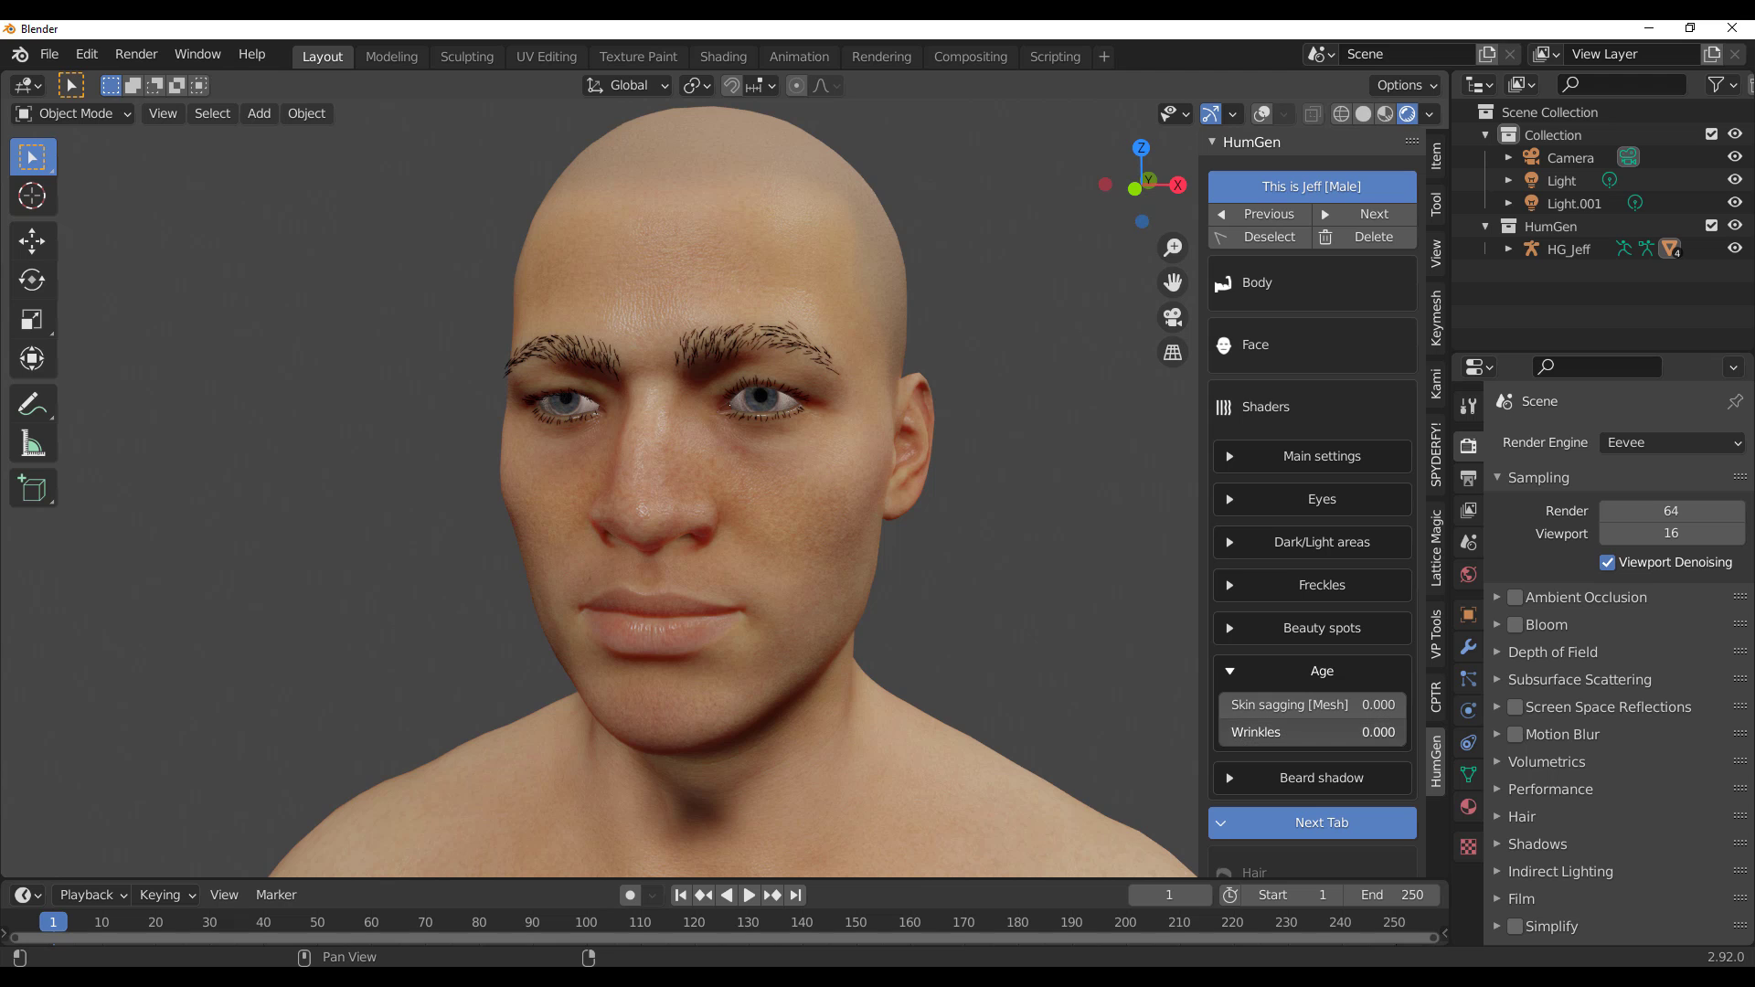
Step: Try strong ageing on the face by raising skin sagging to 0.529 and wrinkles beyond 1.981, and collapse the age settings
mouse_move(1260, 732)
left_mouse_down()
mouse_move(1356, 732)
mouse_move(1225, 733)
mouse_move(1360, 733)
mouse_move(1254, 732)
mouse_move(1284, 726)
mouse_move(1249, 709)
mouse_move(1330, 706)
left_mouse_up()
middle_click_drag(913, 729, 859, 674, "ctrl")
left_click_drag(1281, 706, 1302, 706)
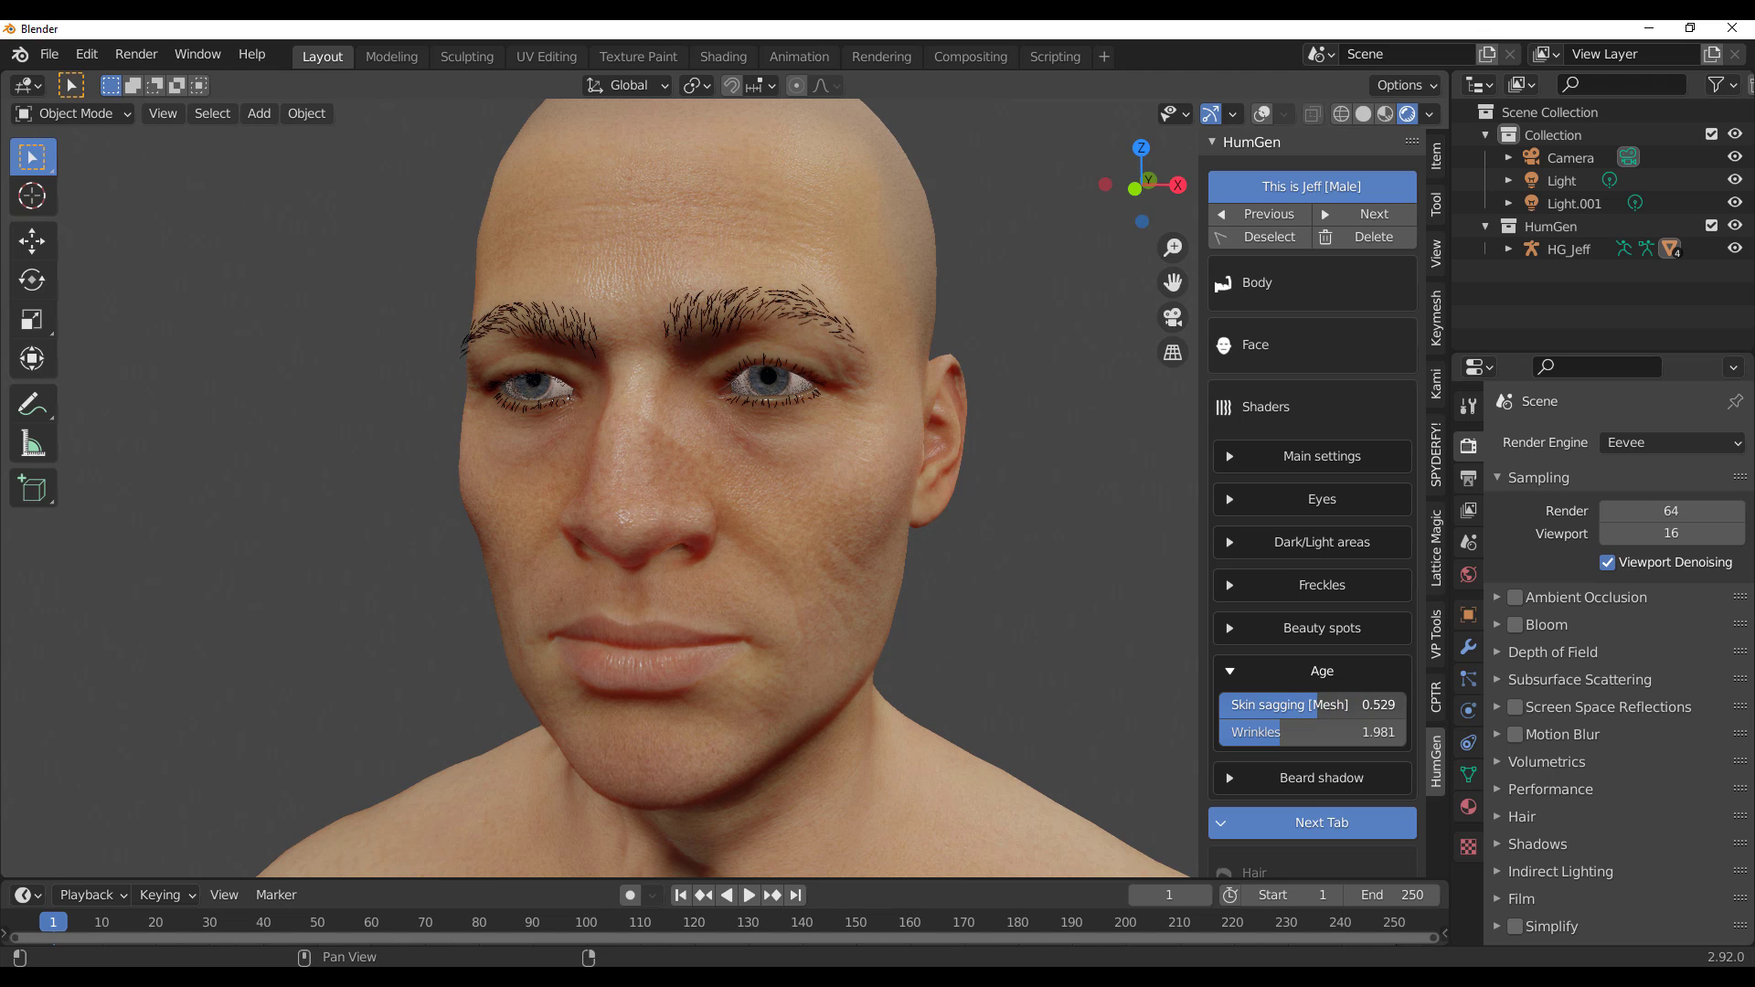
mouse_move(1317, 705)
left_mouse_down()
mouse_move(1314, 732)
mouse_move(1377, 733)
mouse_move(1262, 732)
mouse_move(1371, 732)
mouse_move(1275, 732)
mouse_move(1316, 733)
left_mouse_up()
left_click(1243, 667)
Step: Set the beauty spots' amount to 0.542 and opacity to 0.951, and collapse their settings
left_click(1240, 631)
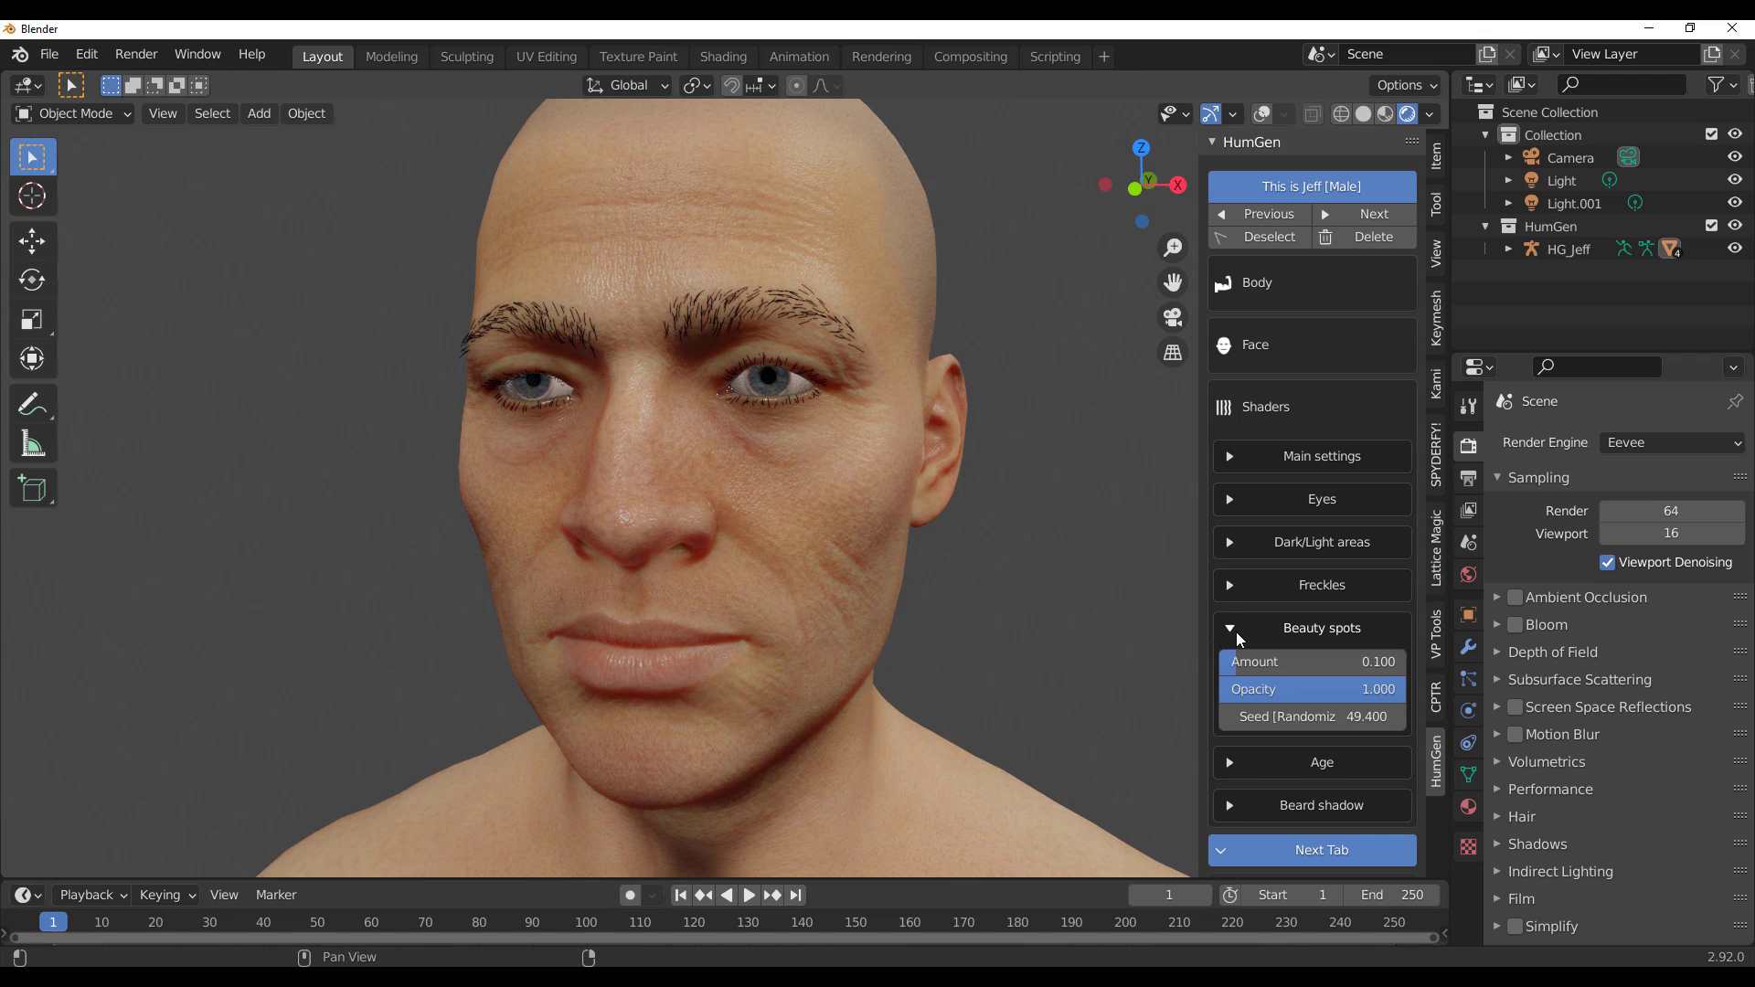
mouse_move(1262, 667)
left_mouse_down()
mouse_move(1333, 666)
mouse_move(1286, 690)
mouse_move(1305, 689)
mouse_move(1284, 674)
left_mouse_up()
left_click(1271, 631)
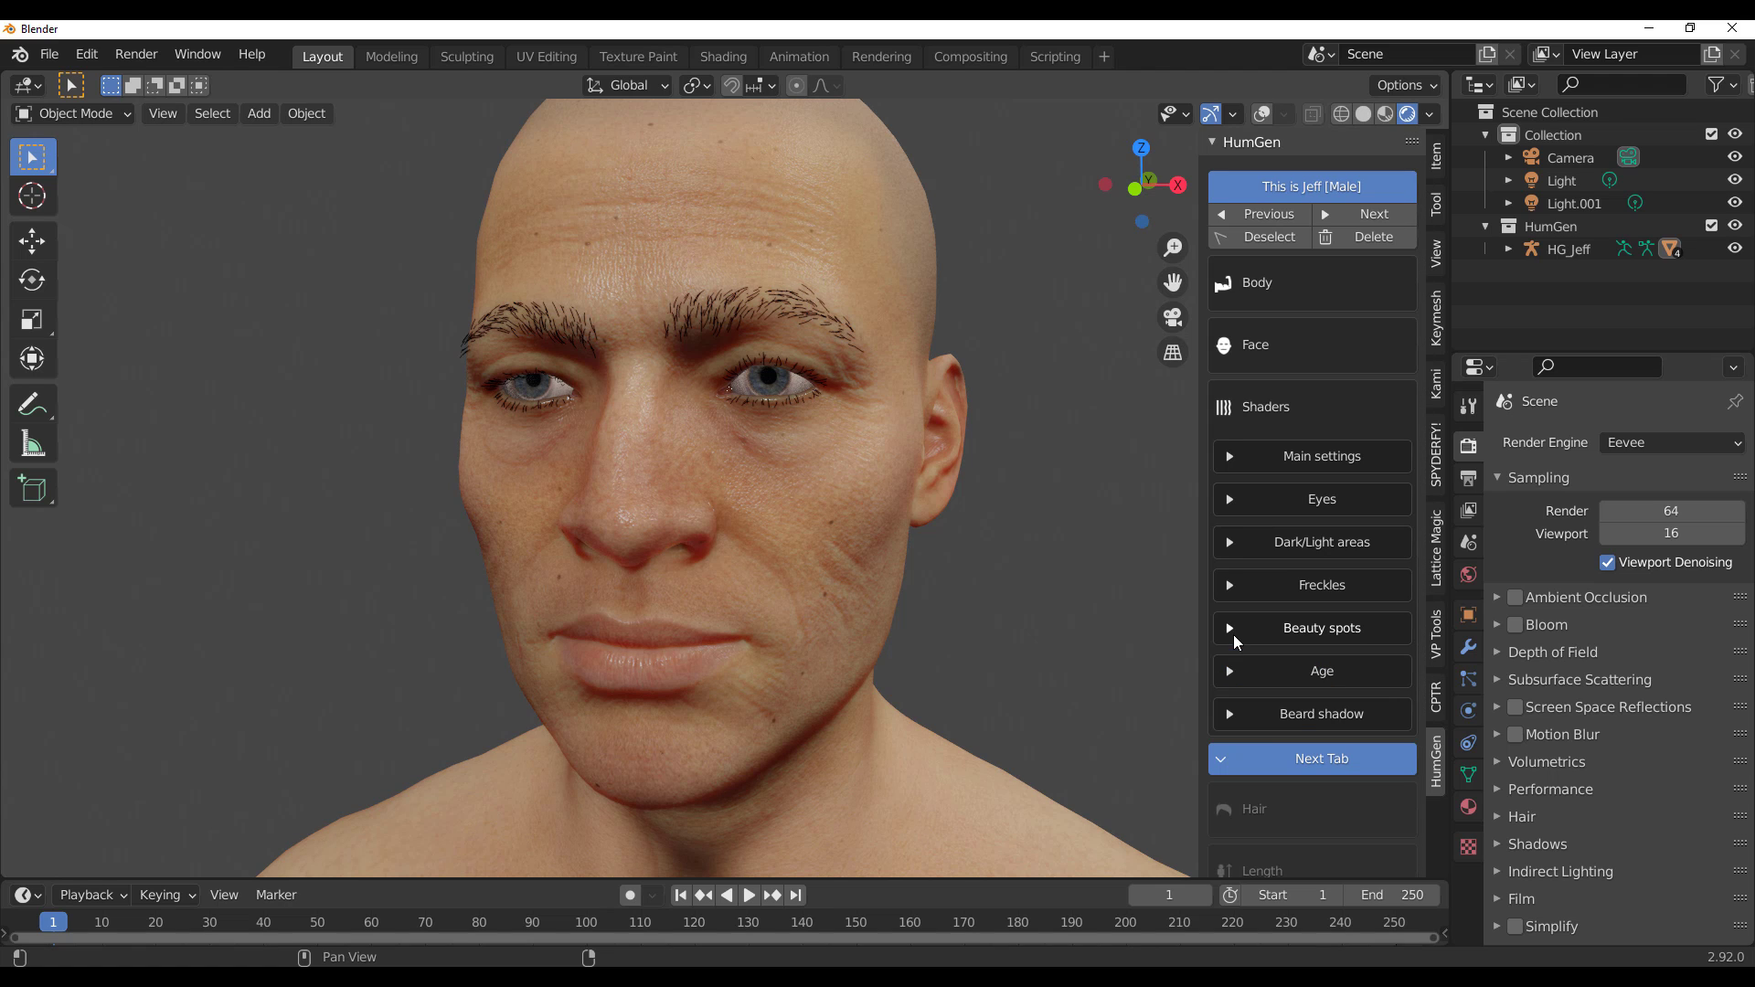
Step: Reduce skin sagging to 0.218 and wrinkles to 0.058, lower the beauty spots' amount to 0.323, and collapse both groups
left_click(1264, 676)
left_click_drag(1328, 727, 1288, 709)
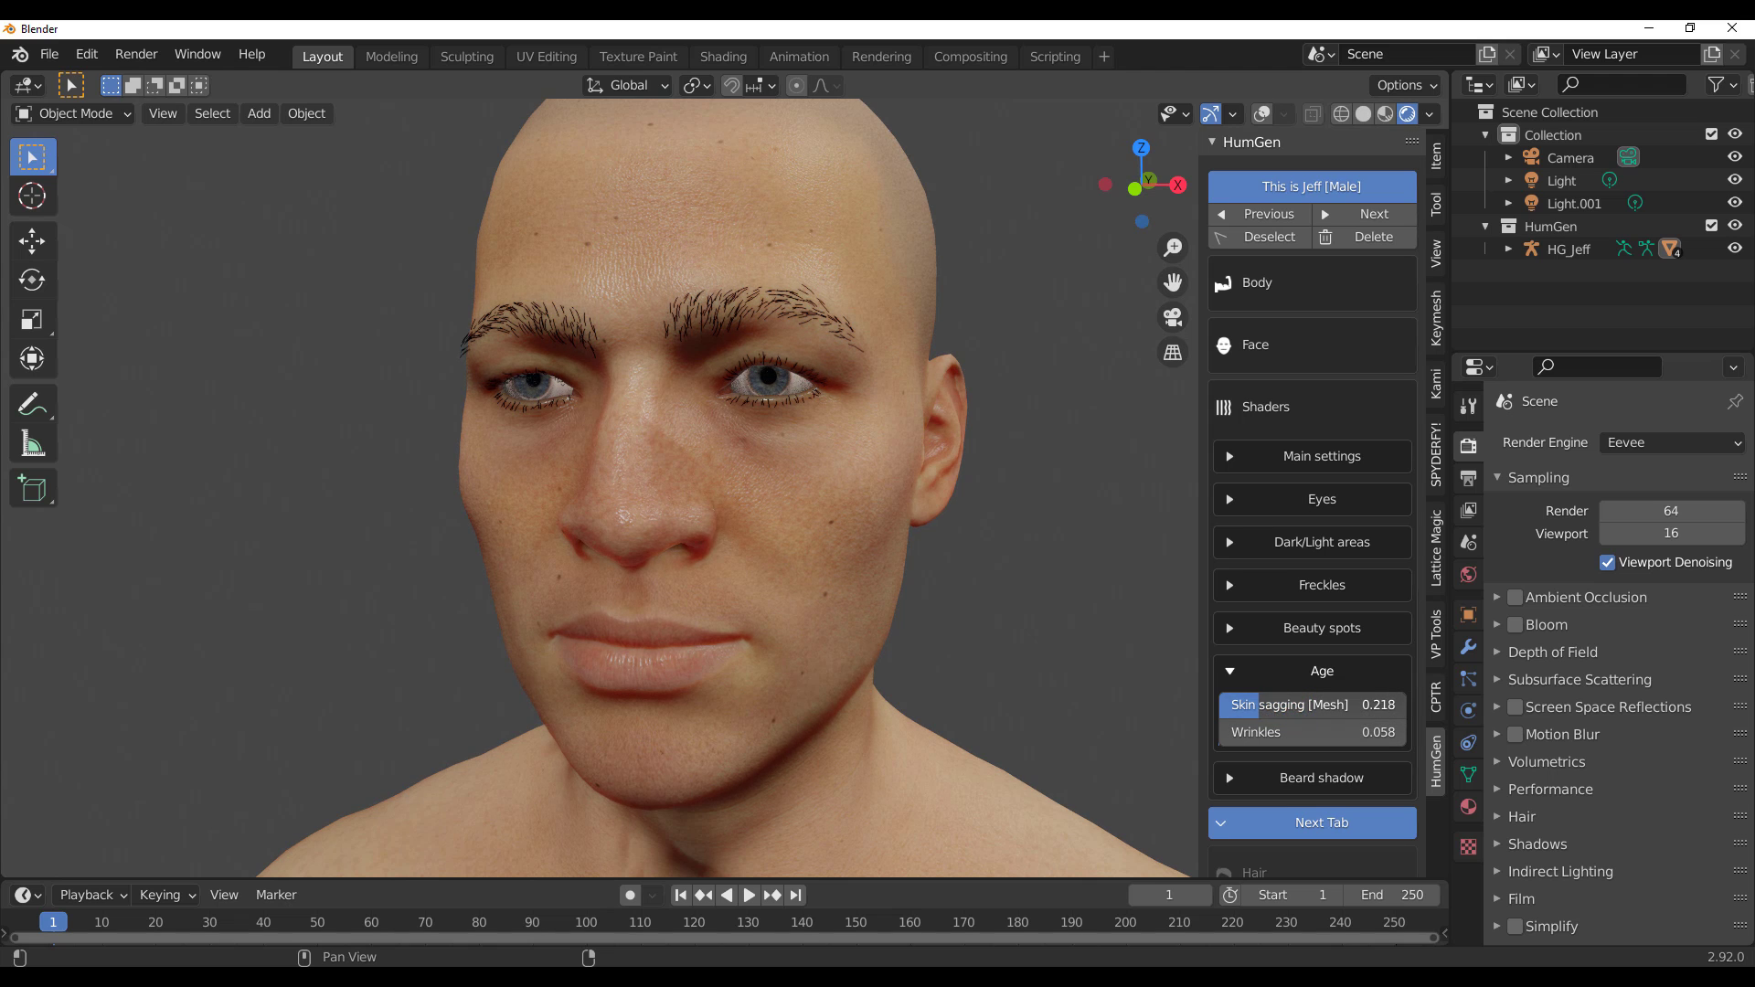
left_click(1277, 631)
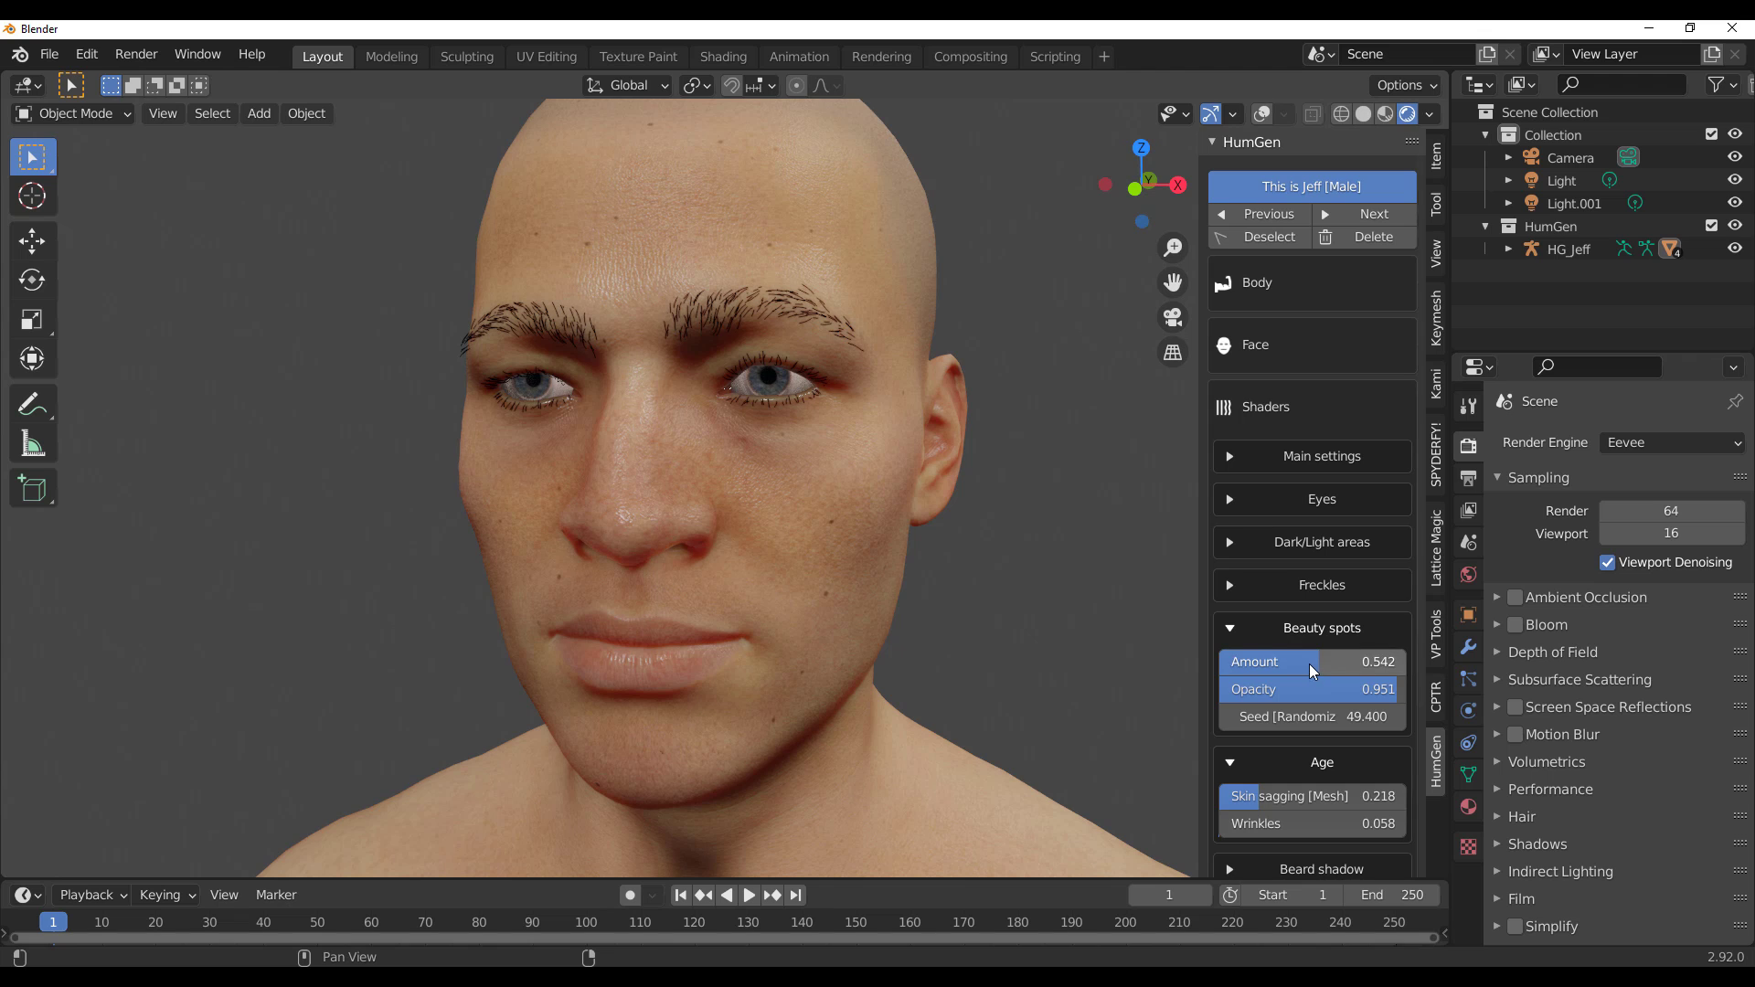
left_click_drag(1309, 664, 1275, 664)
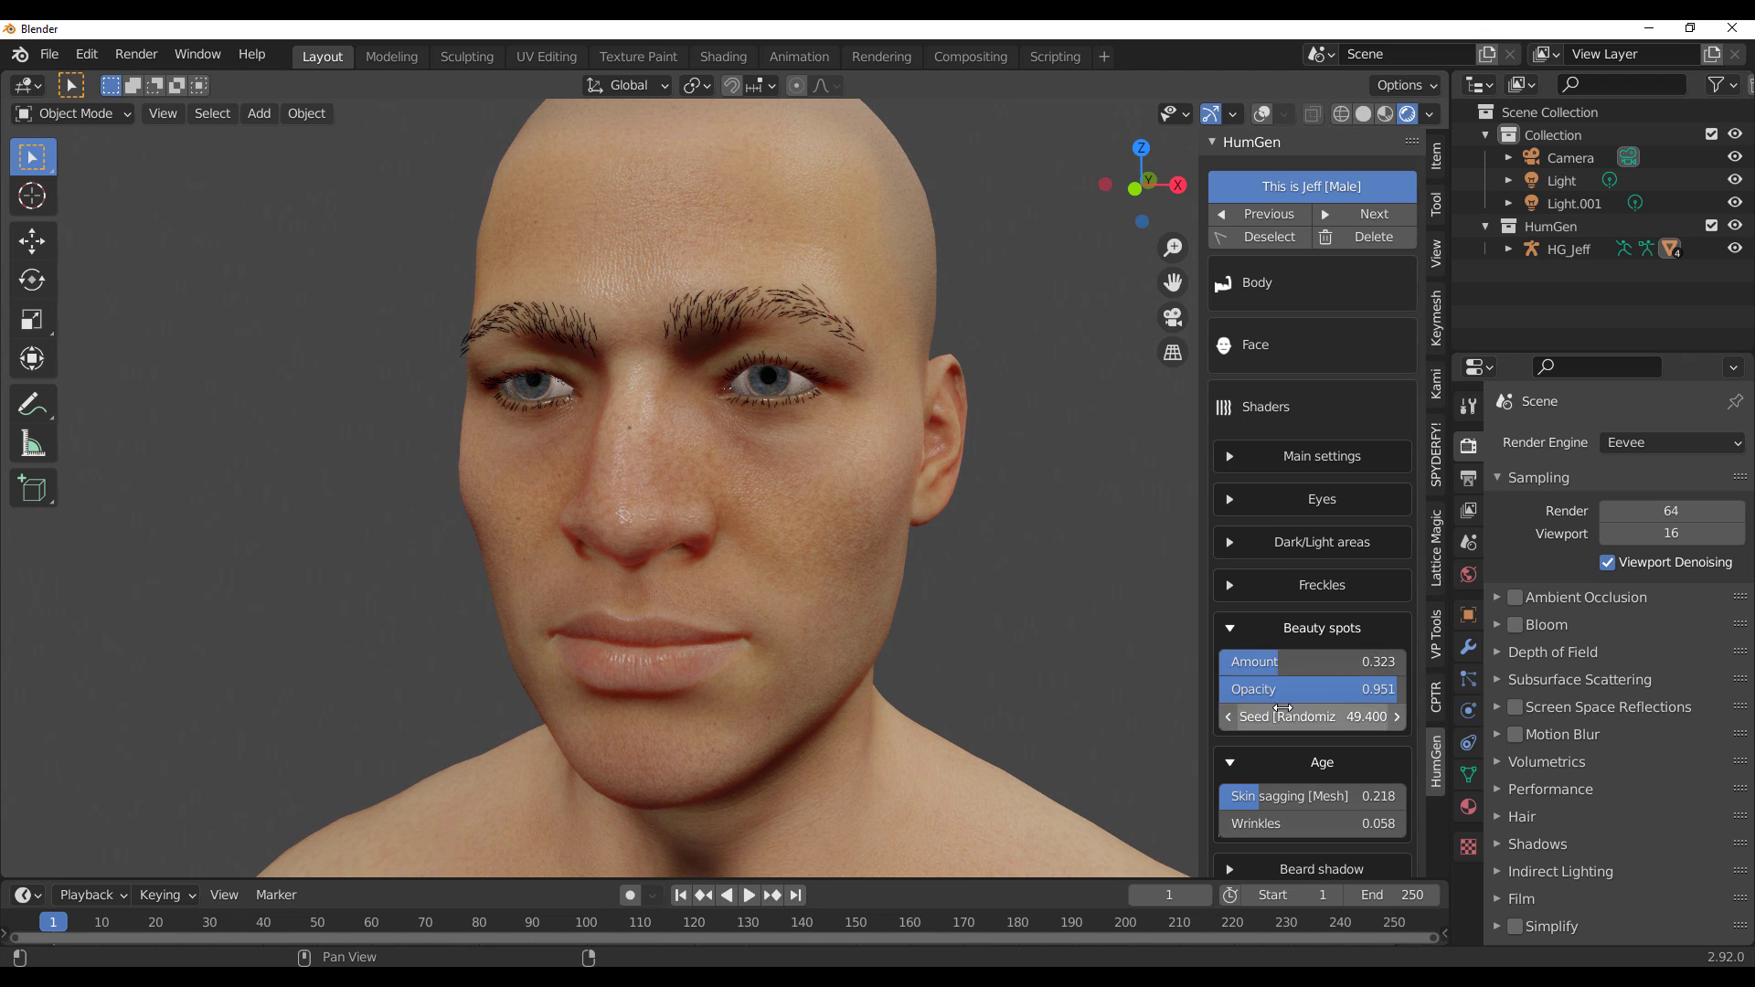
mouse_move(707, 607)
middle_mouse_down()
mouse_move(729, 600)
mouse_move(709, 596)
middle_mouse_up()
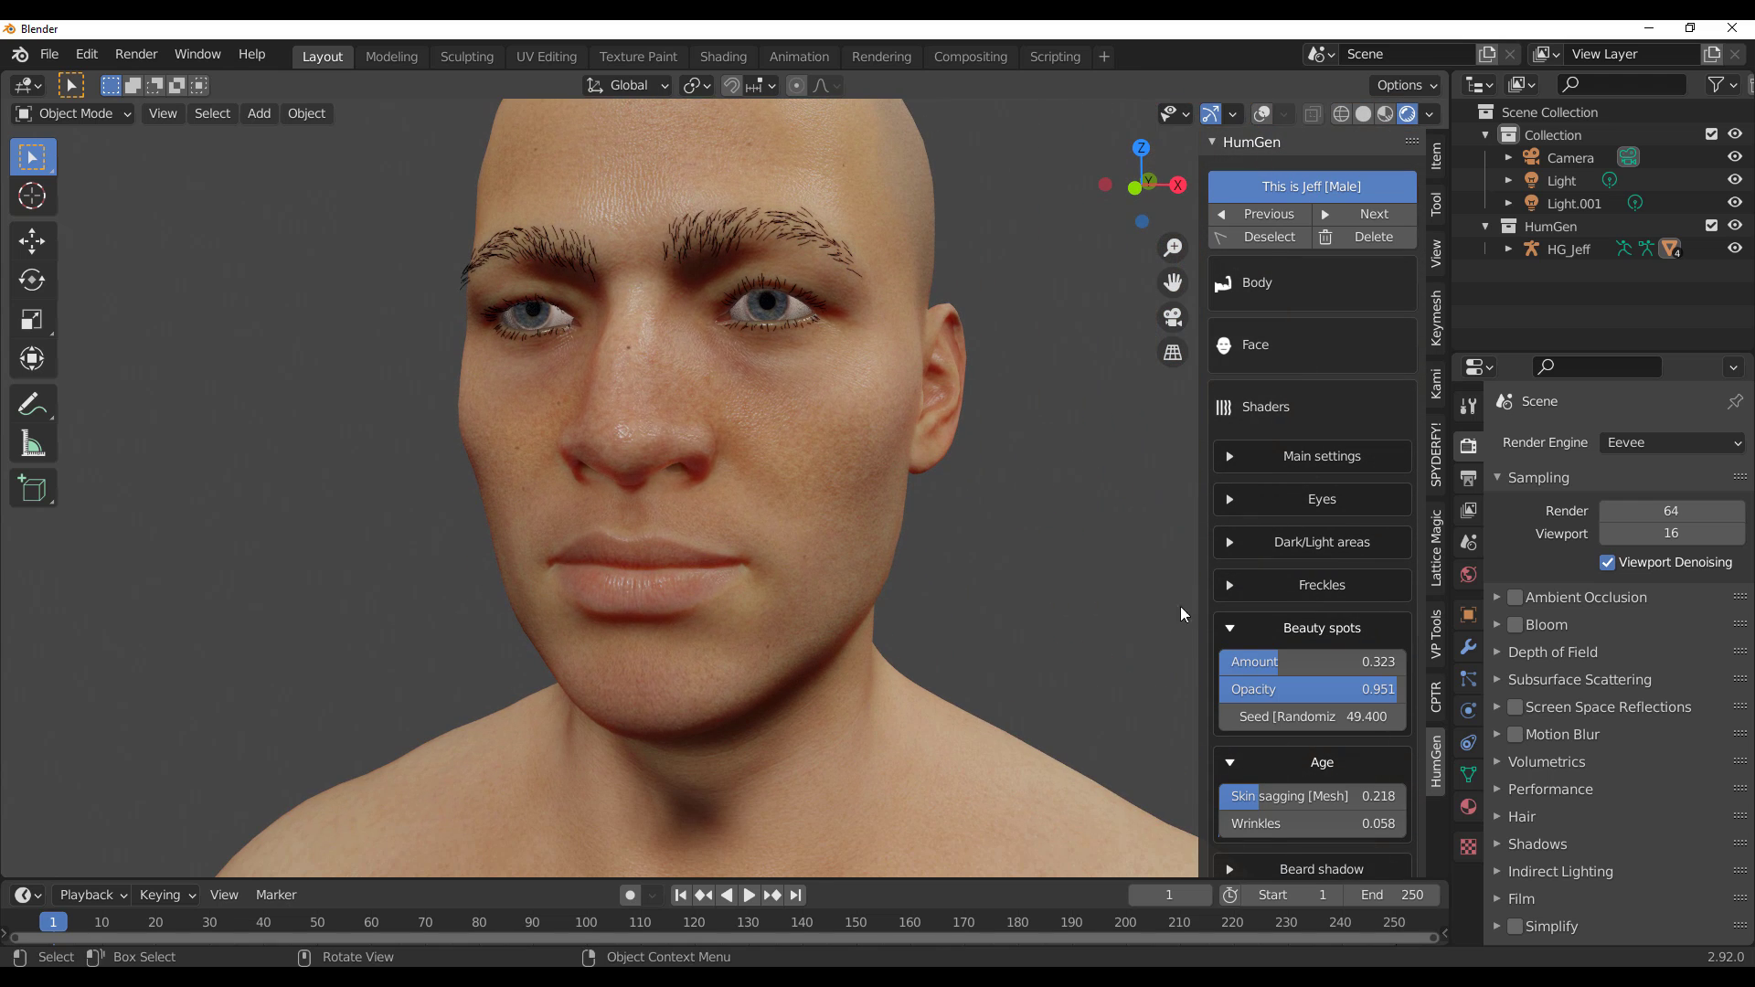
left_click(1235, 637)
left_click(1236, 682)
Step: Set the beard shadow to 0.585 for the mustache and 0.576 for the beard, and collapse its settings
left_click(1262, 714)
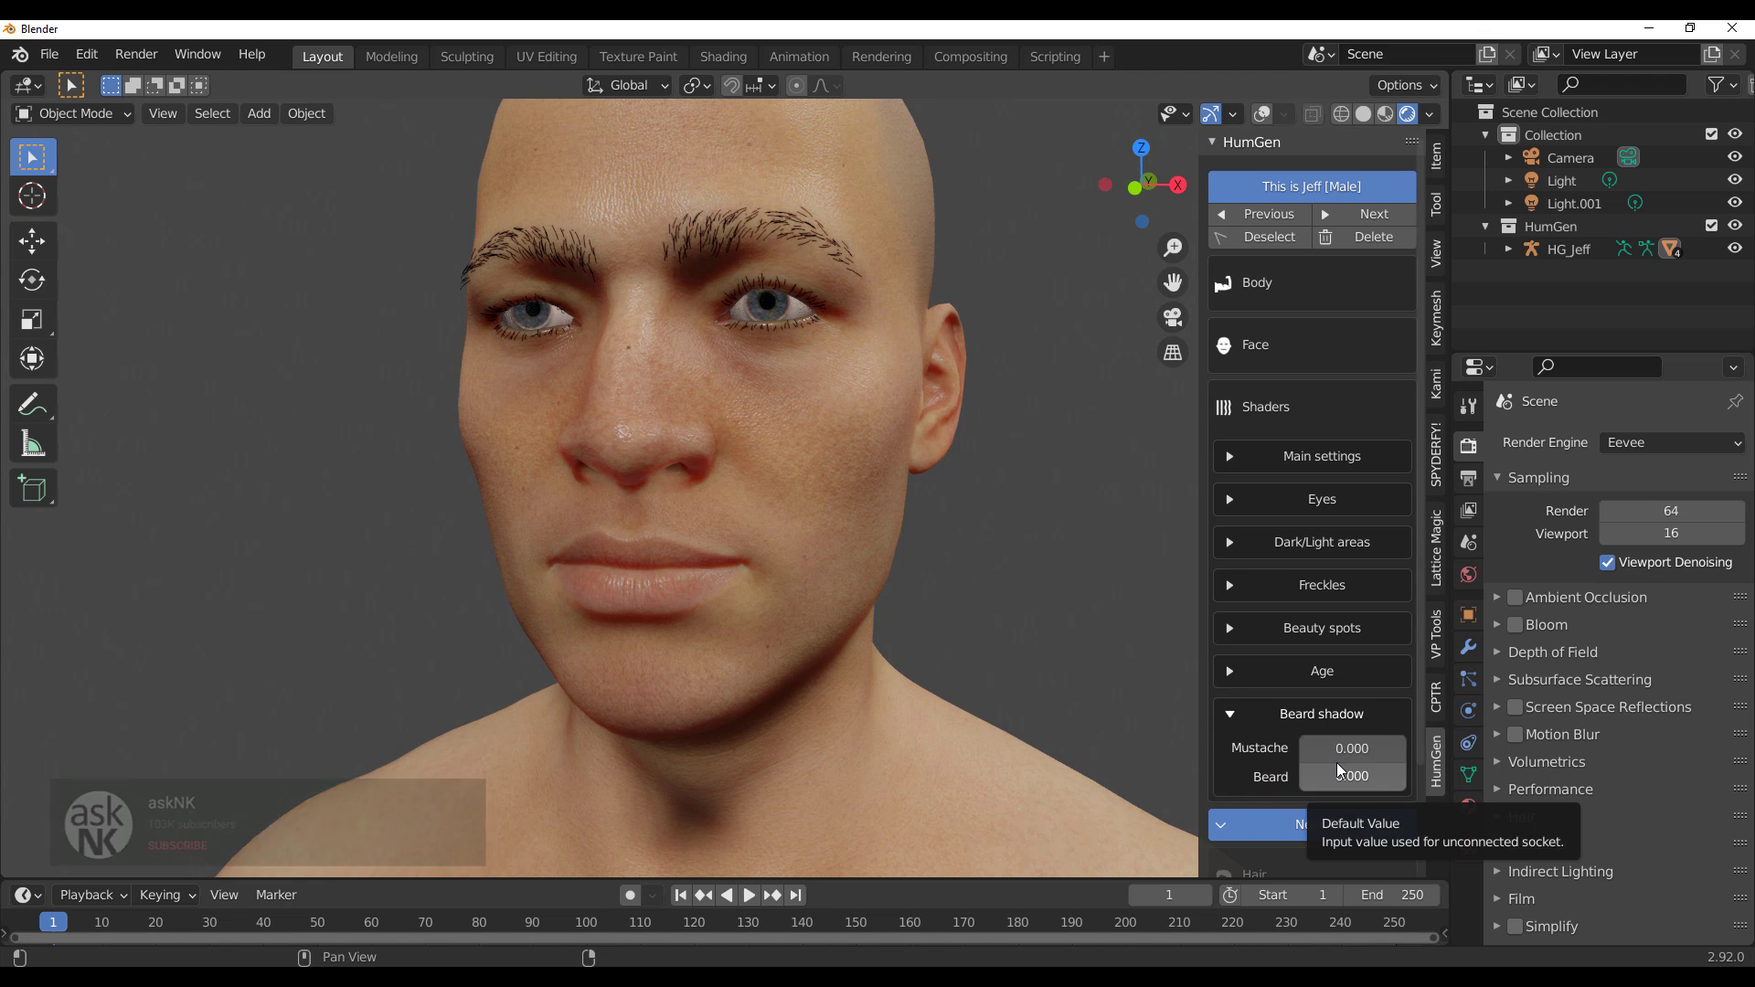
left_click_drag(1308, 749, 1357, 777)
mouse_move(835, 607)
middle_mouse_down()
mouse_move(958, 618)
mouse_move(1046, 651)
mouse_move(1045, 627)
mouse_move(862, 609)
mouse_move(848, 631)
middle_mouse_up()
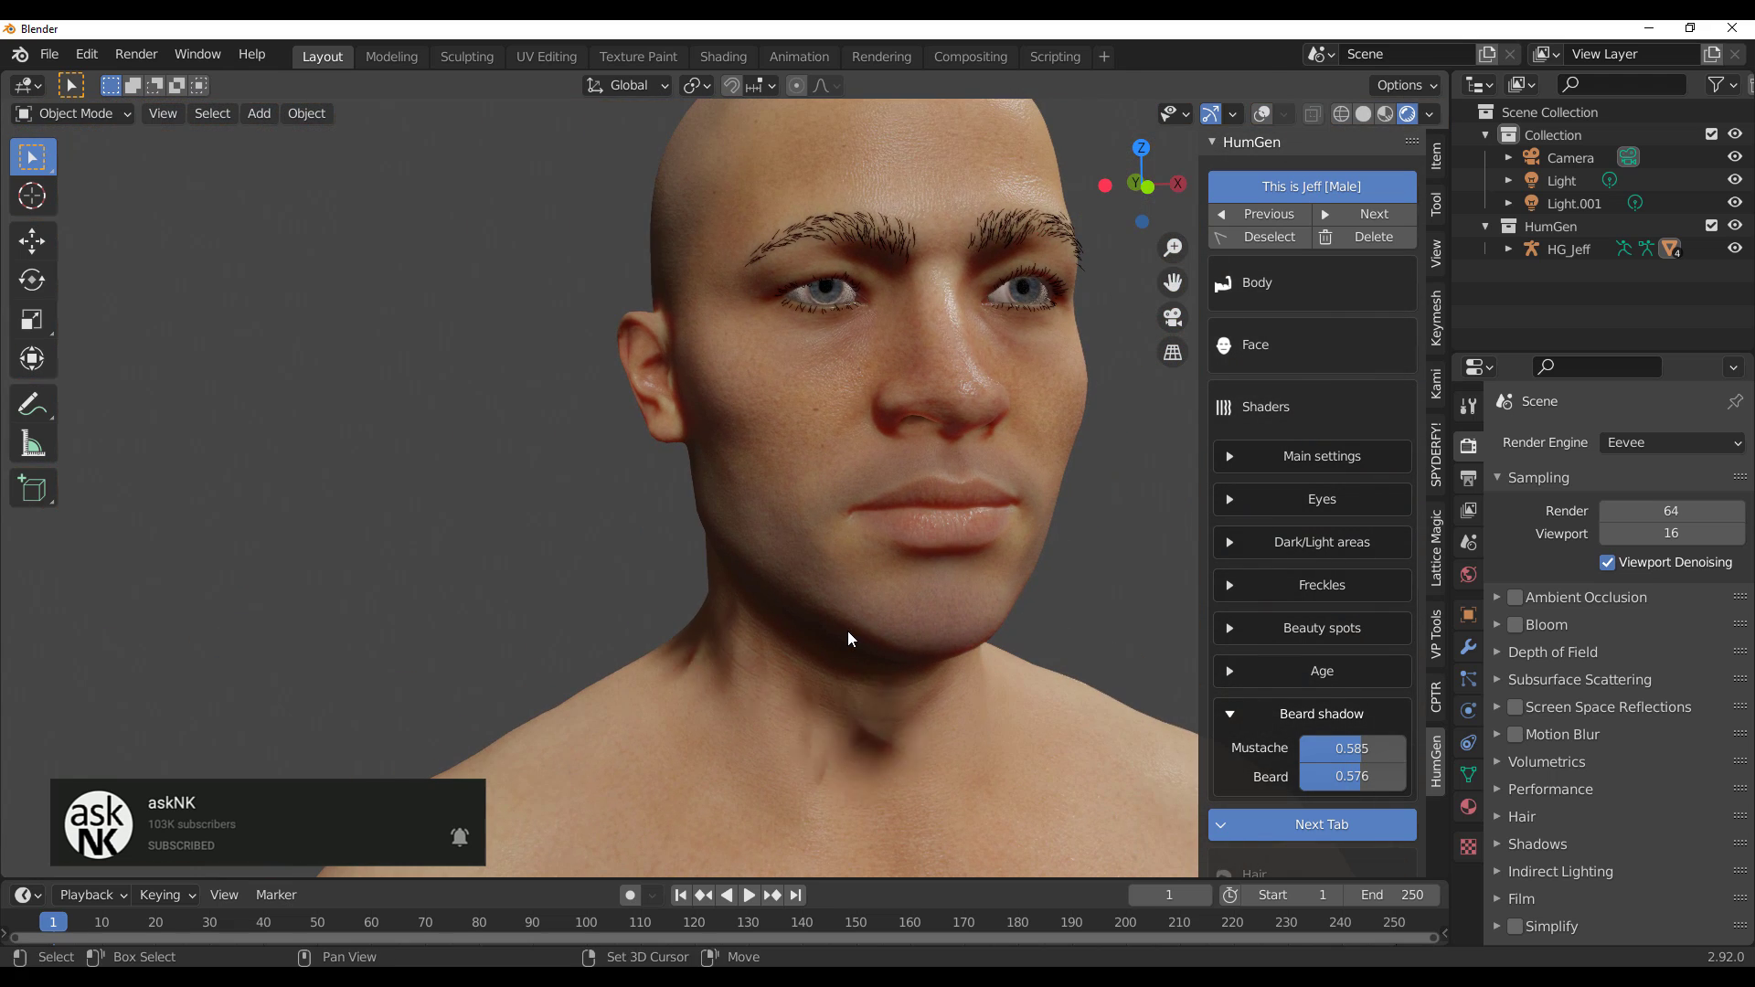
middle_click_drag(775, 583, 924, 603)
scroll(920, 596, "down", 2)
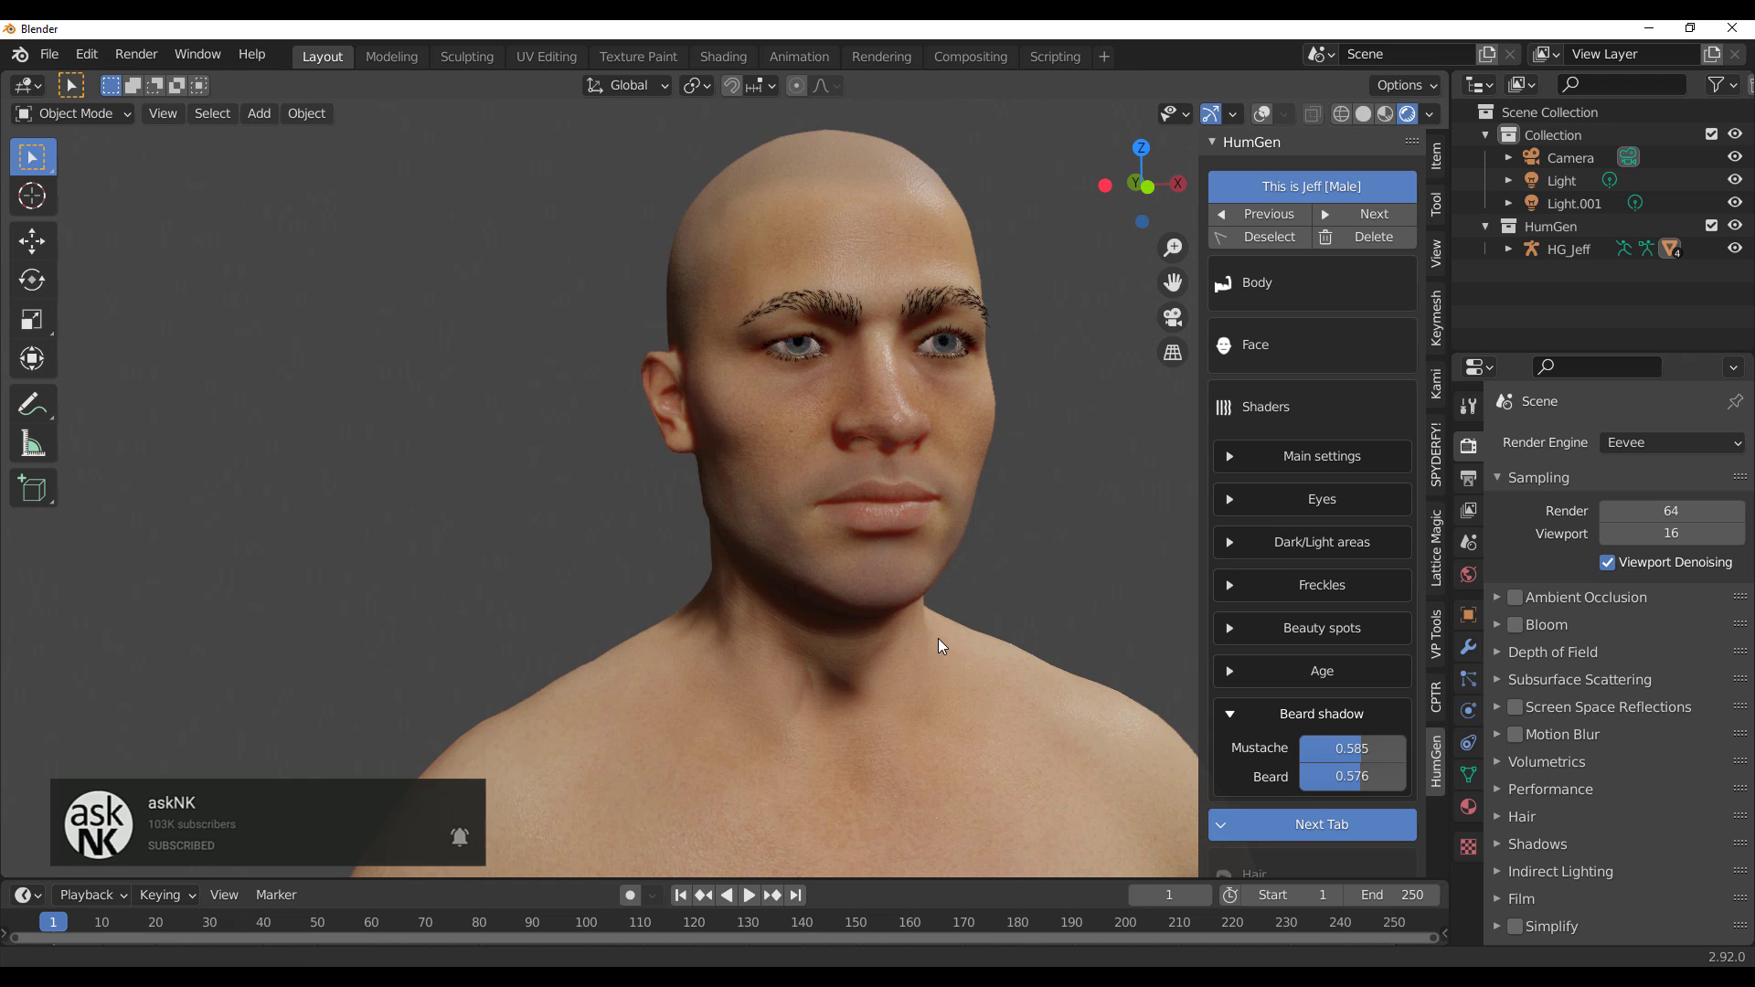
left_click(1246, 714)
Step: Advance to the hair stage, browse the hairstyle library and give the human the Curls Fade haircut
left_click(1245, 760)
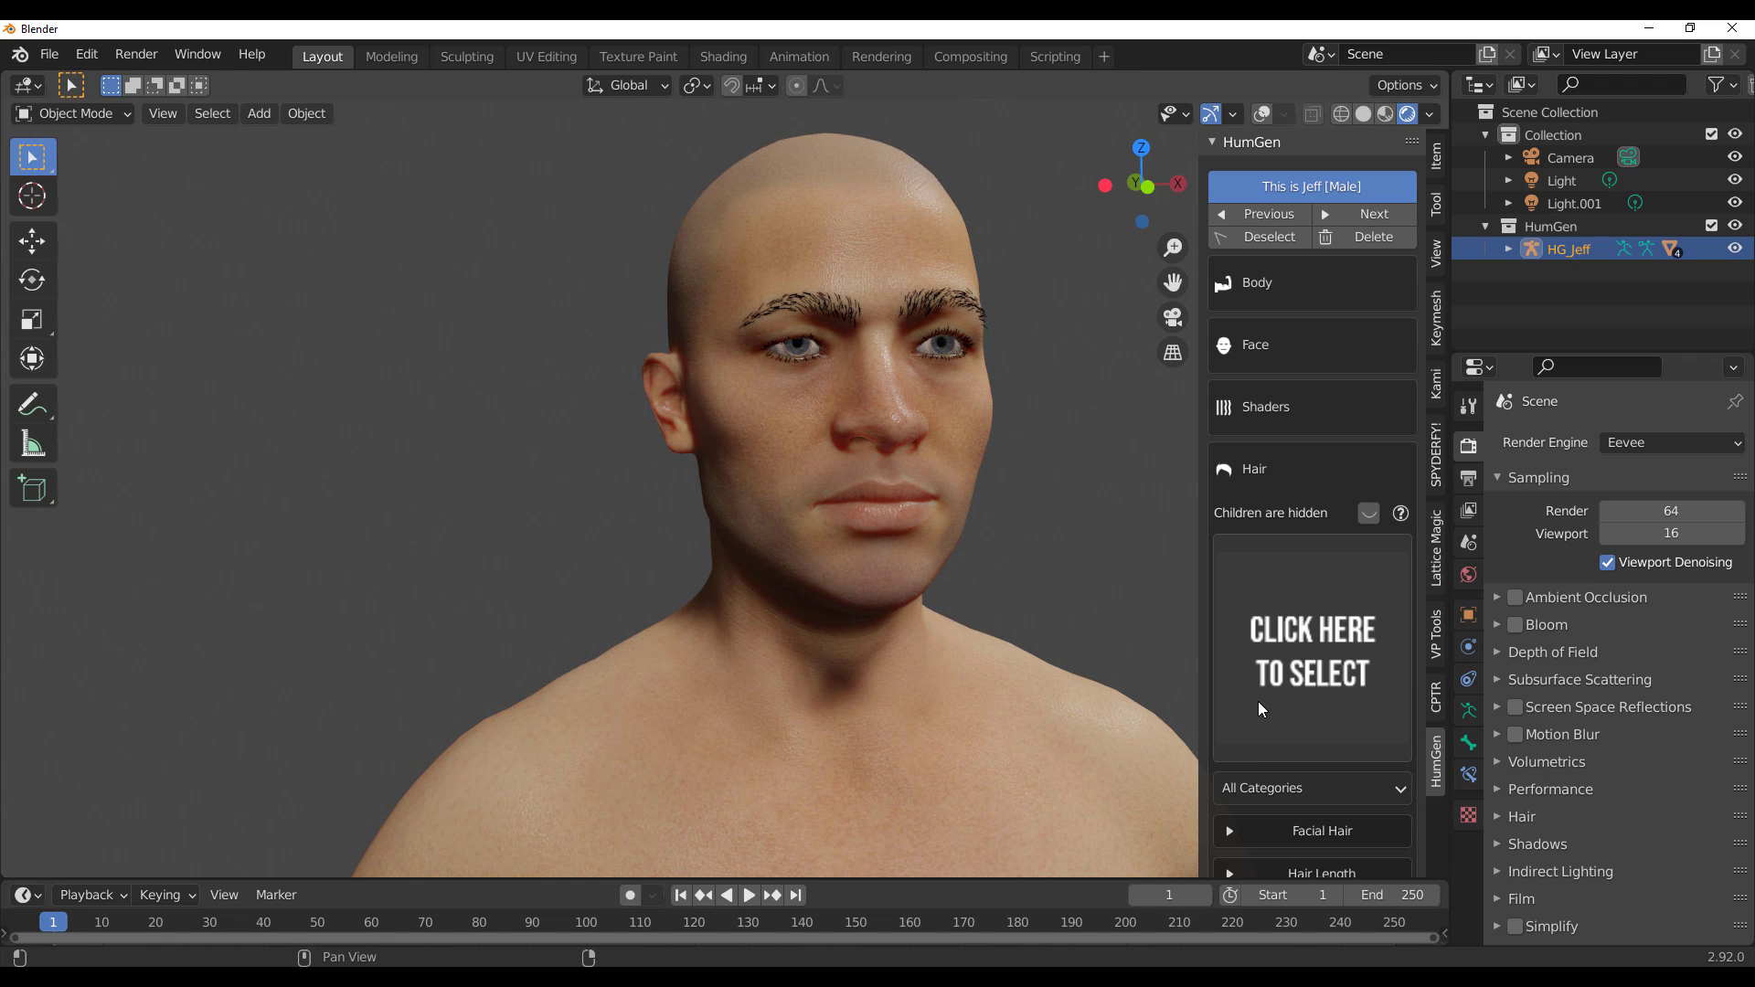
scroll(956, 594, "down", 1)
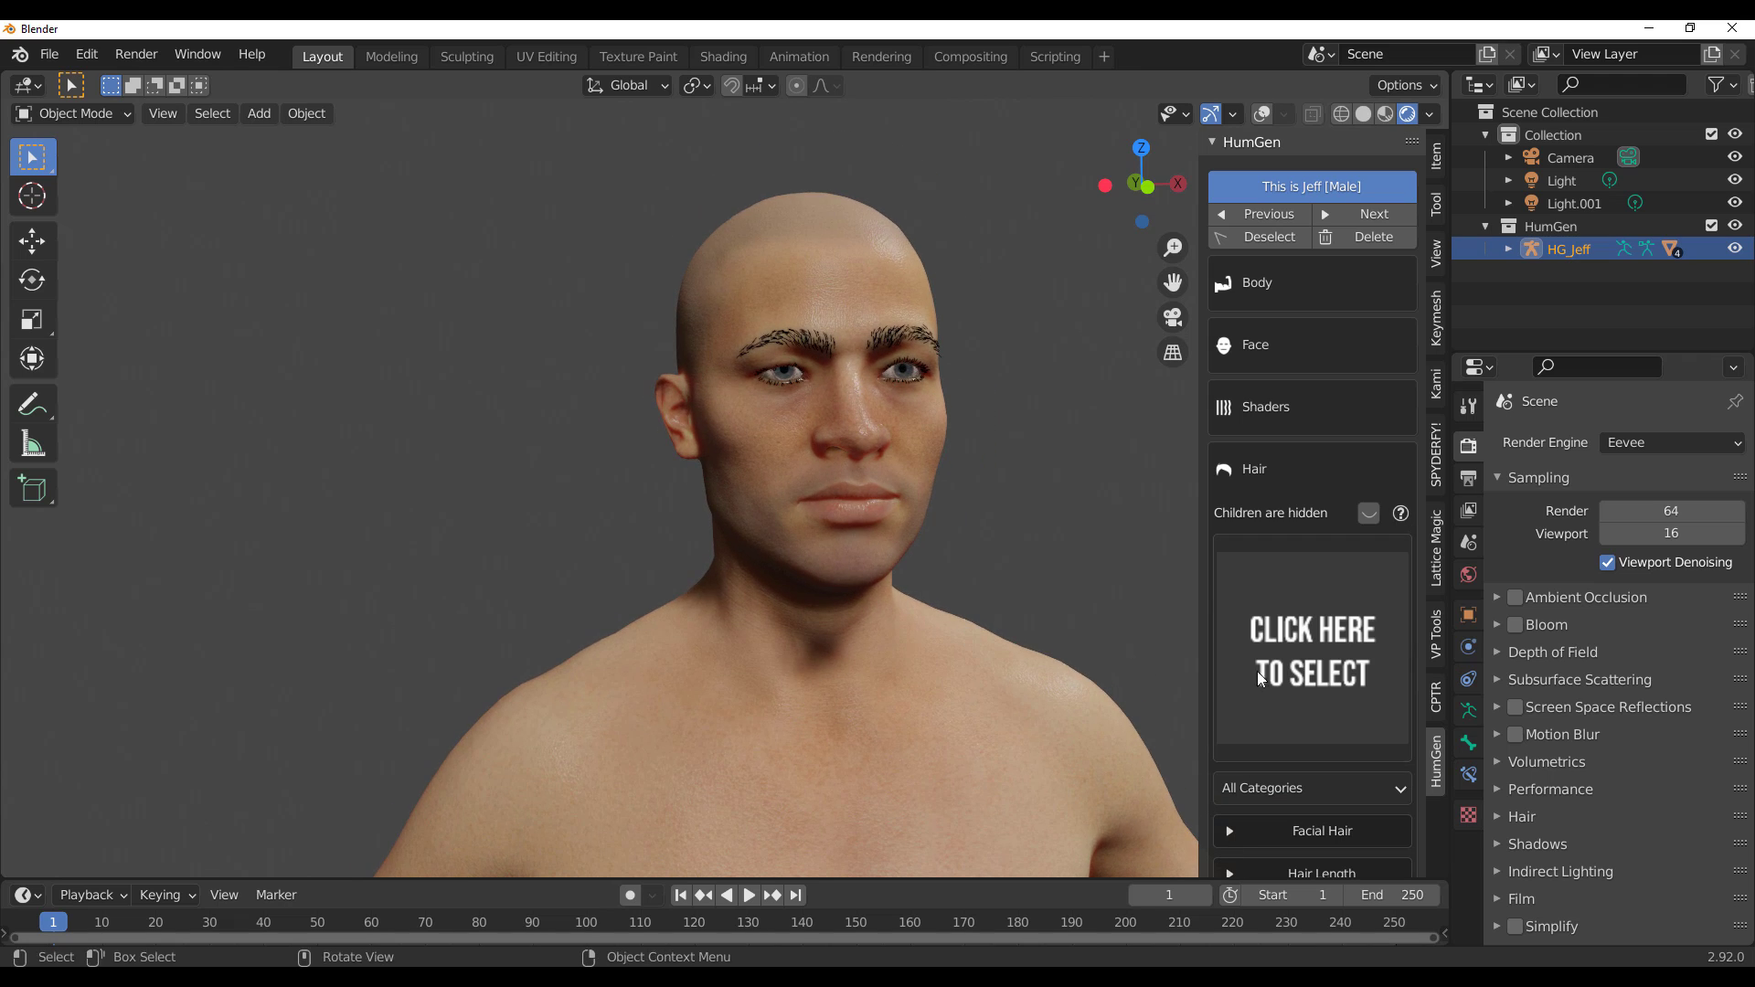
left_click(1313, 667)
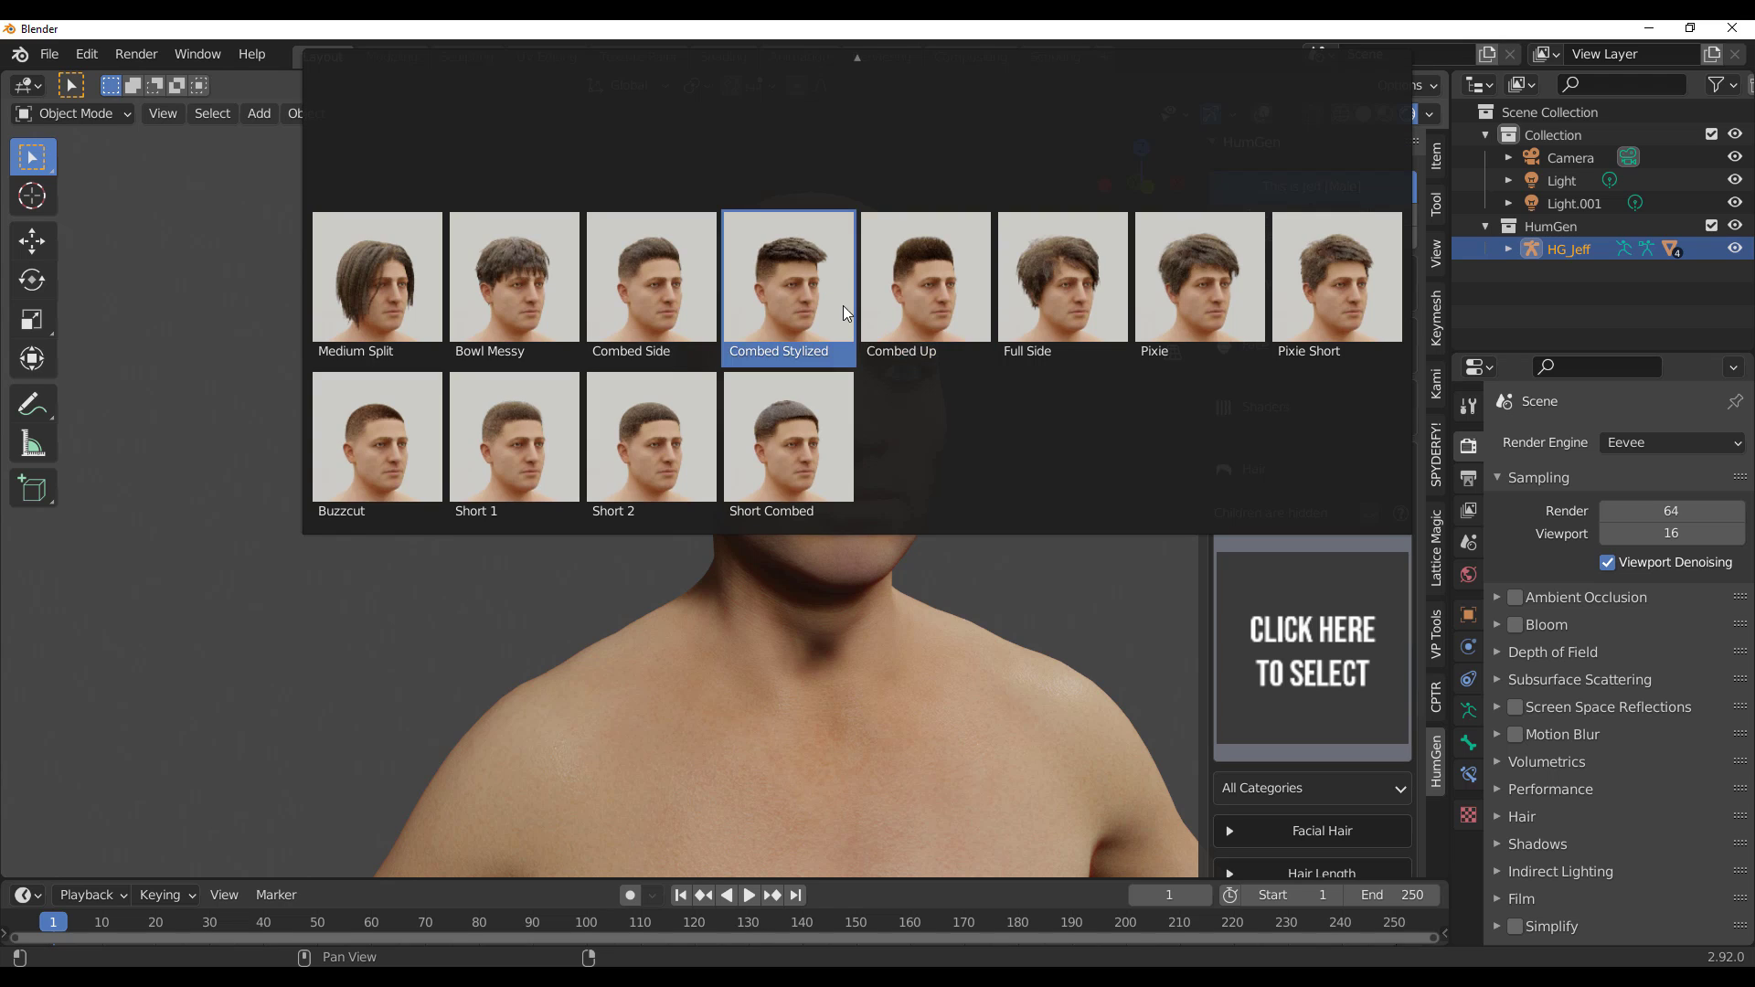
scroll(876, 117, "up", 1)
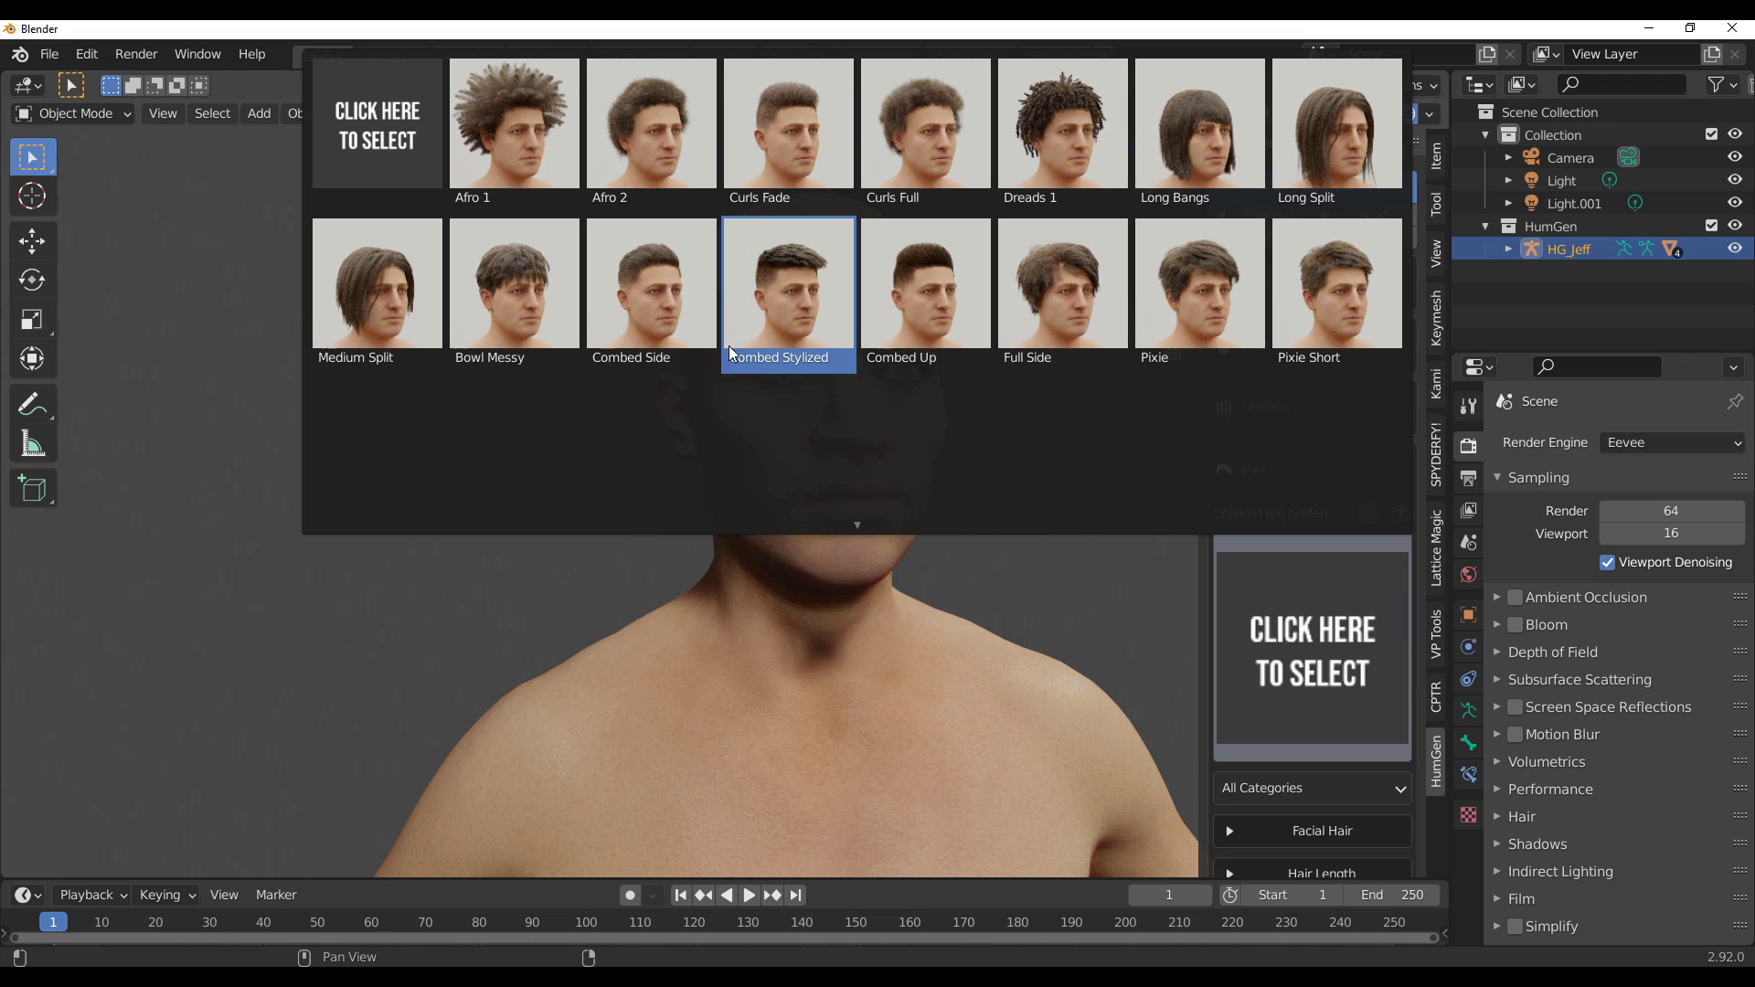
scroll(803, 256, "down", 1)
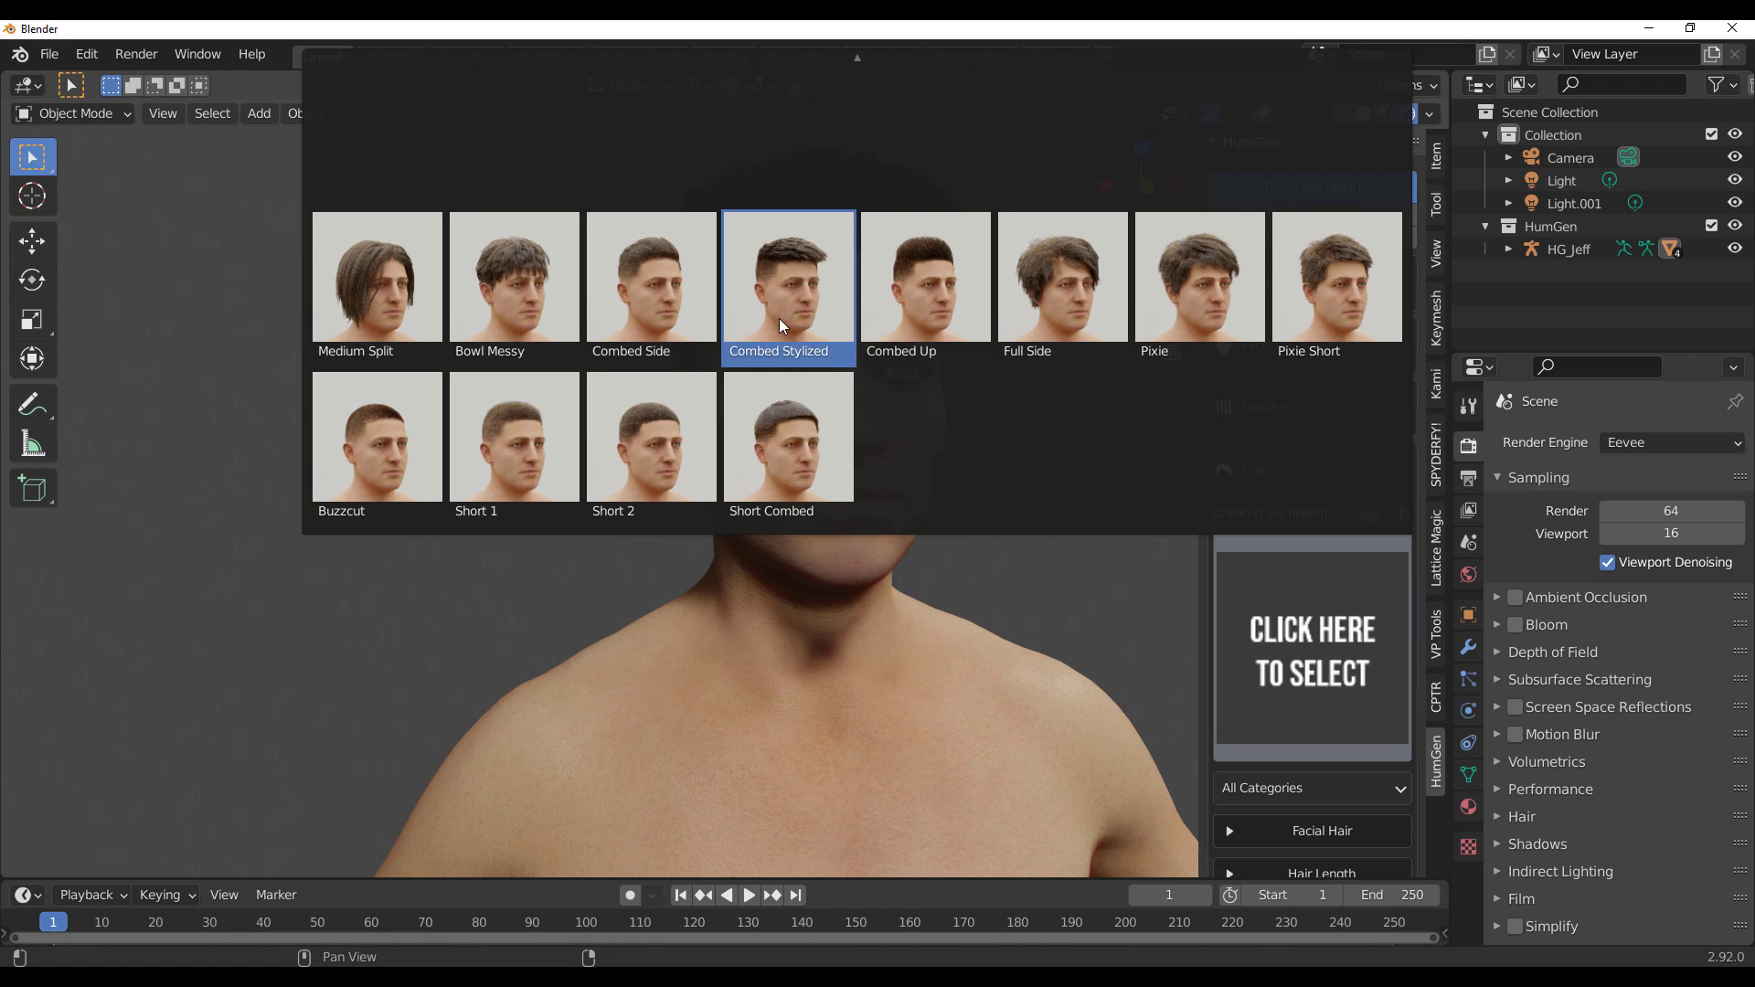
mouse_move(864, 62)
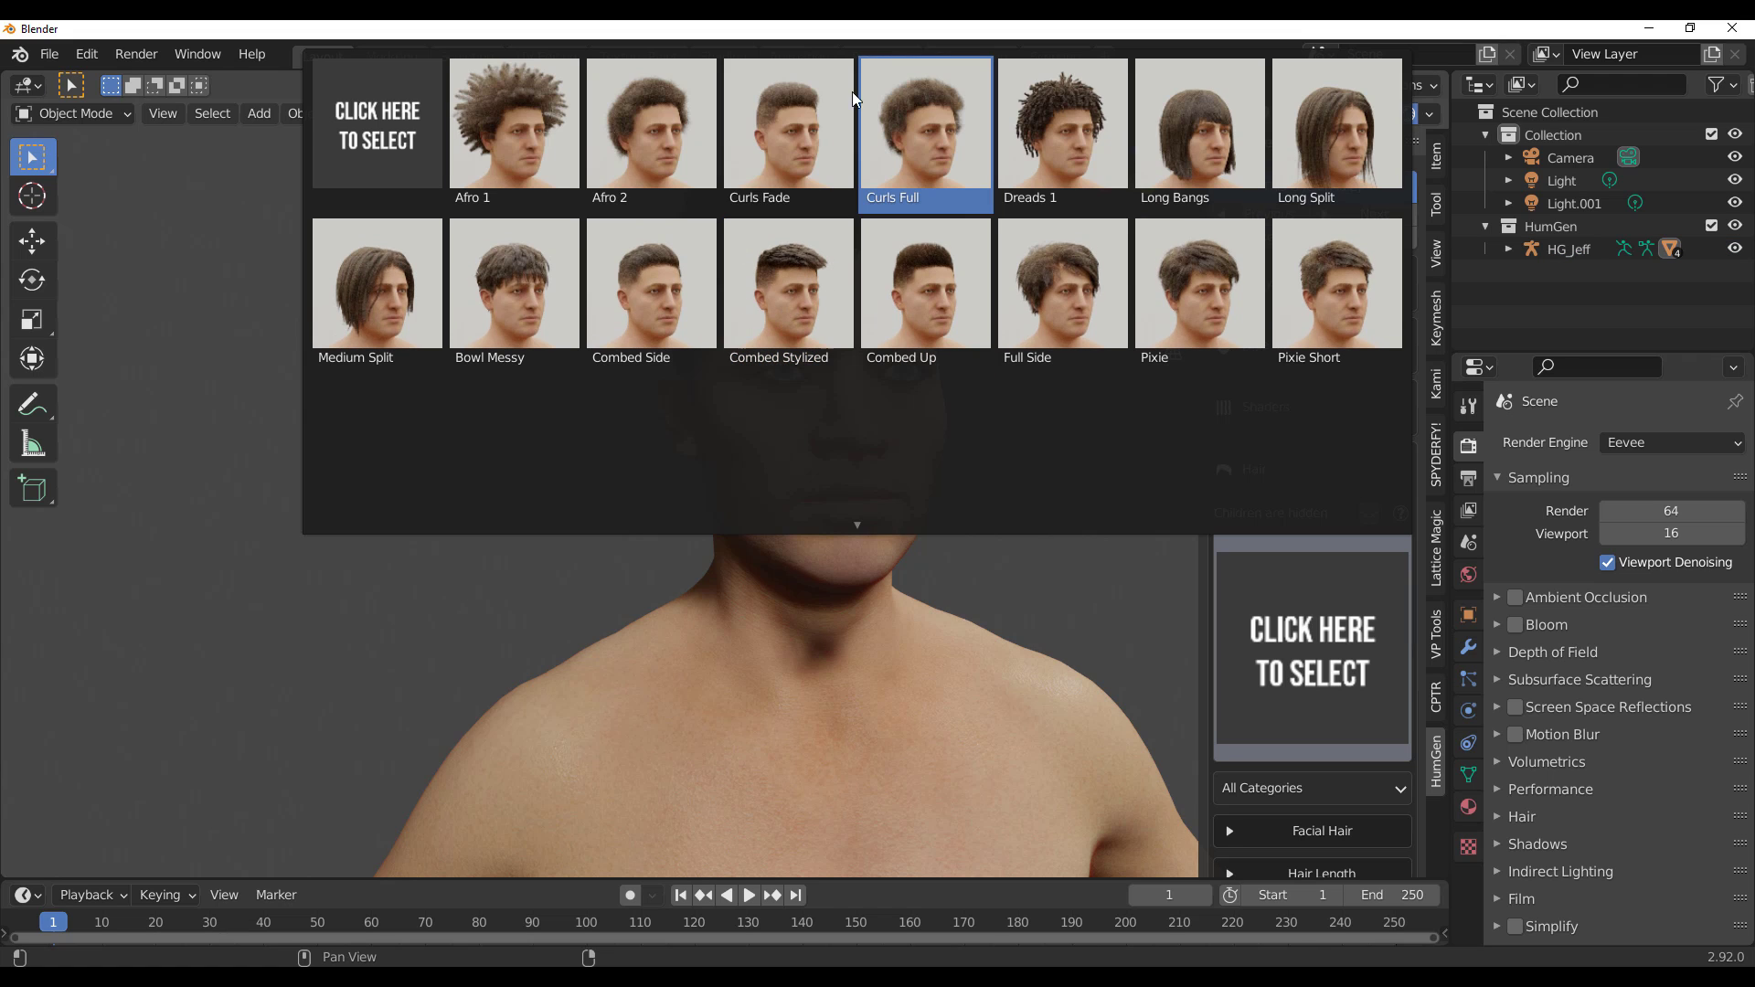
left_click(788, 147)
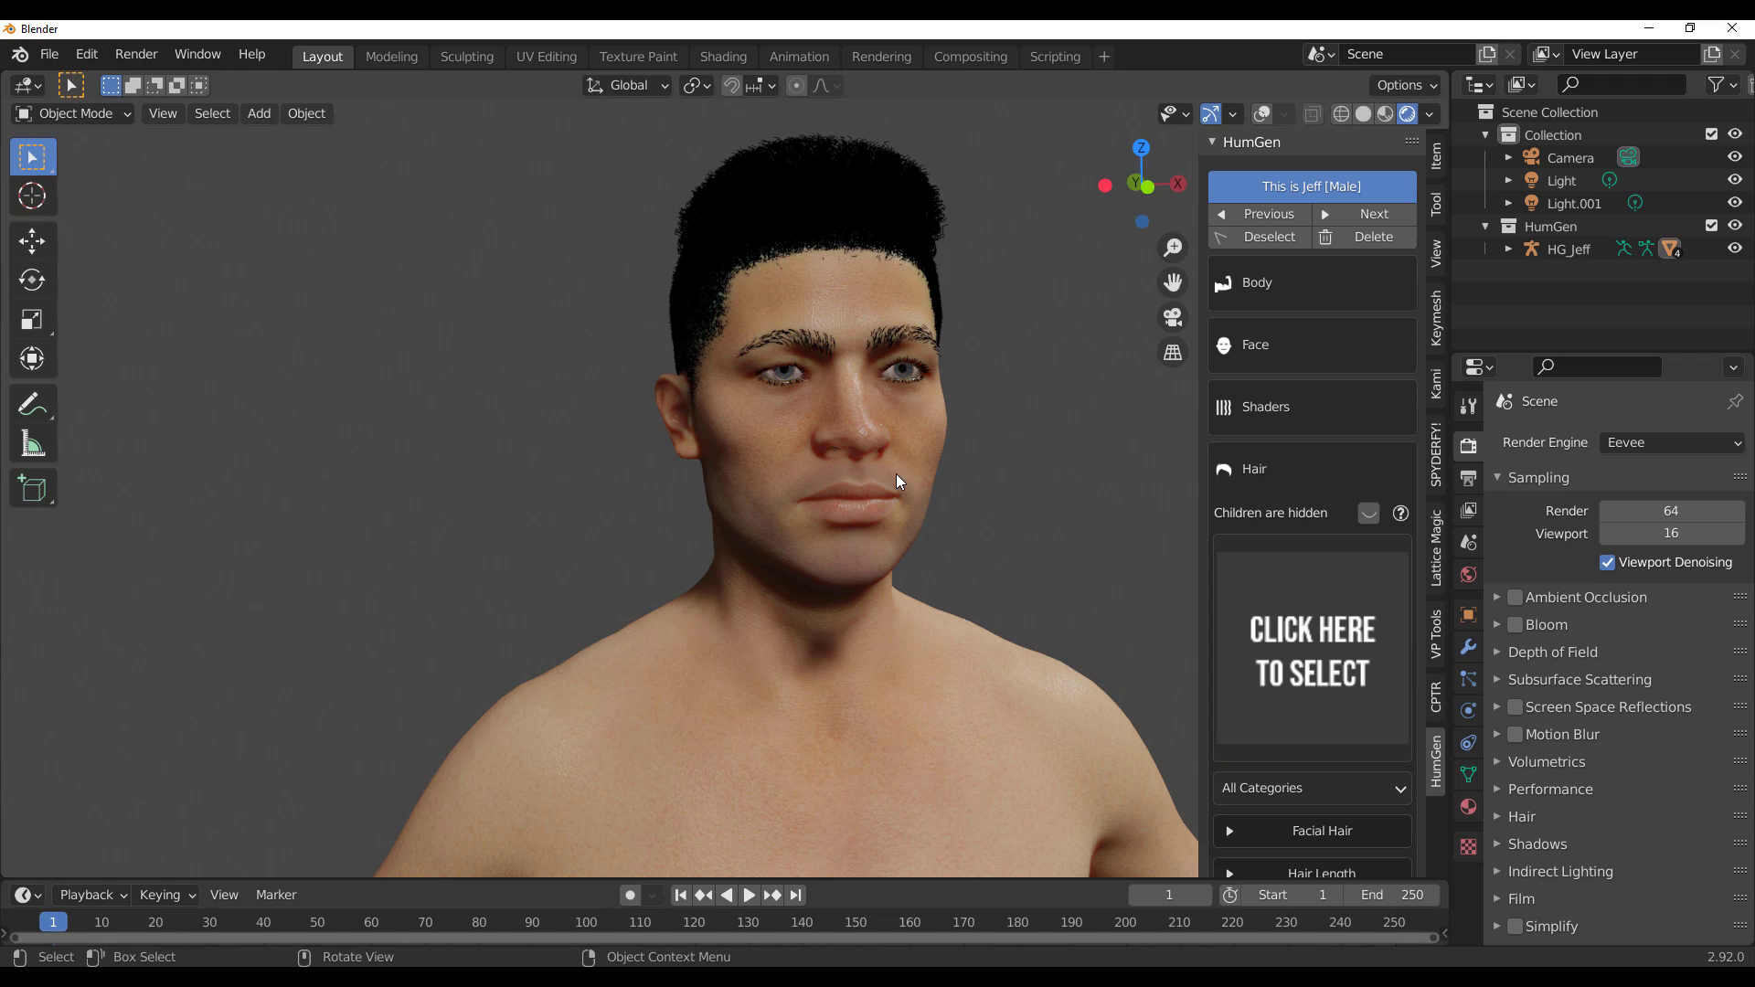
Step: Hide the hair's child strands and inspect the haircut from the front and side
middle_click_drag(984, 519, 910, 541)
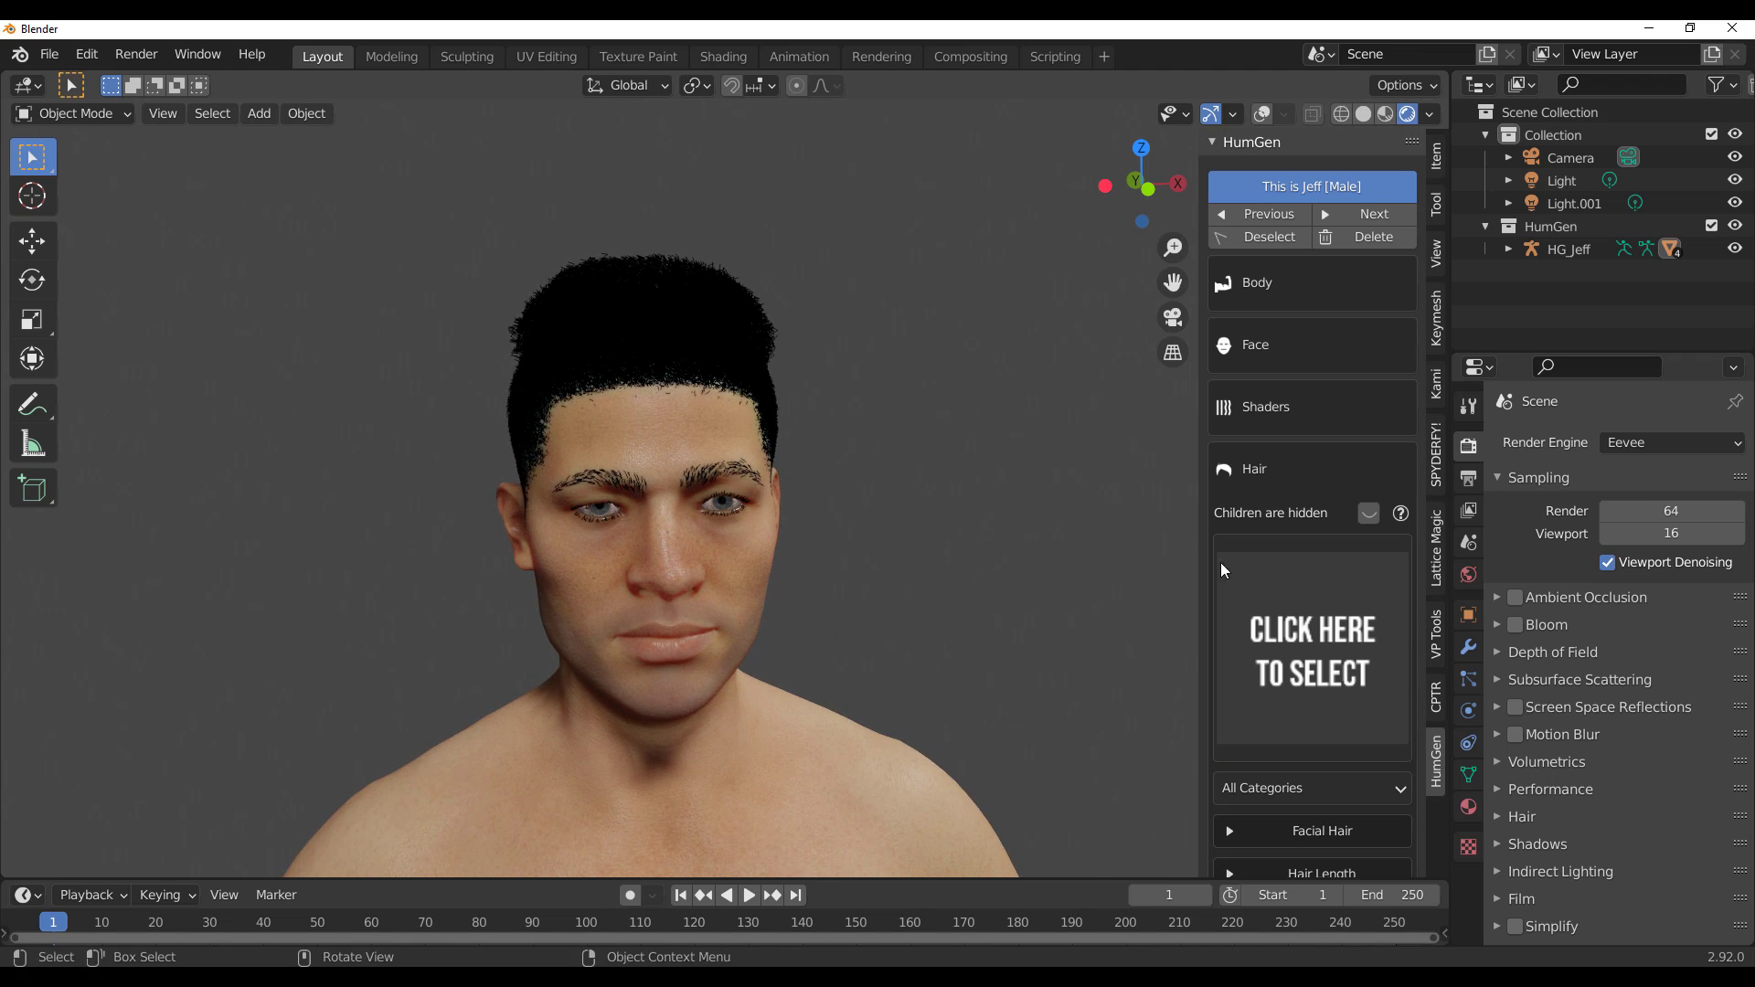
left_click(1368, 513)
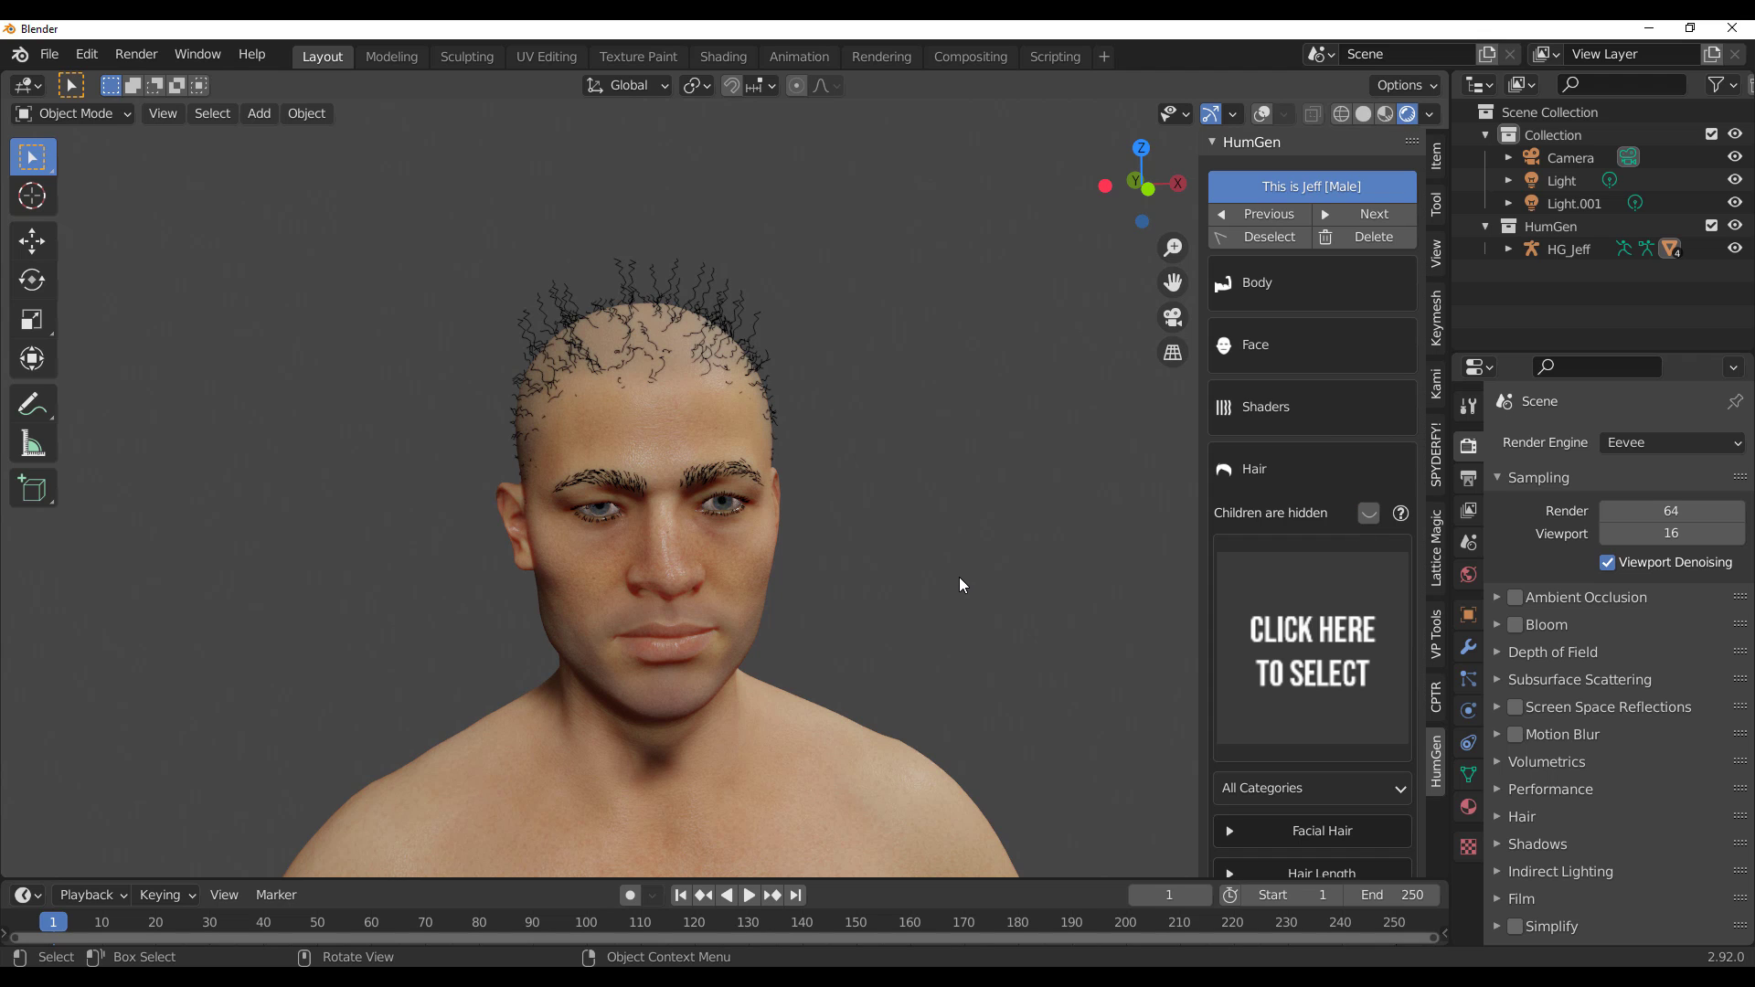
scroll(731, 480, "down", 6)
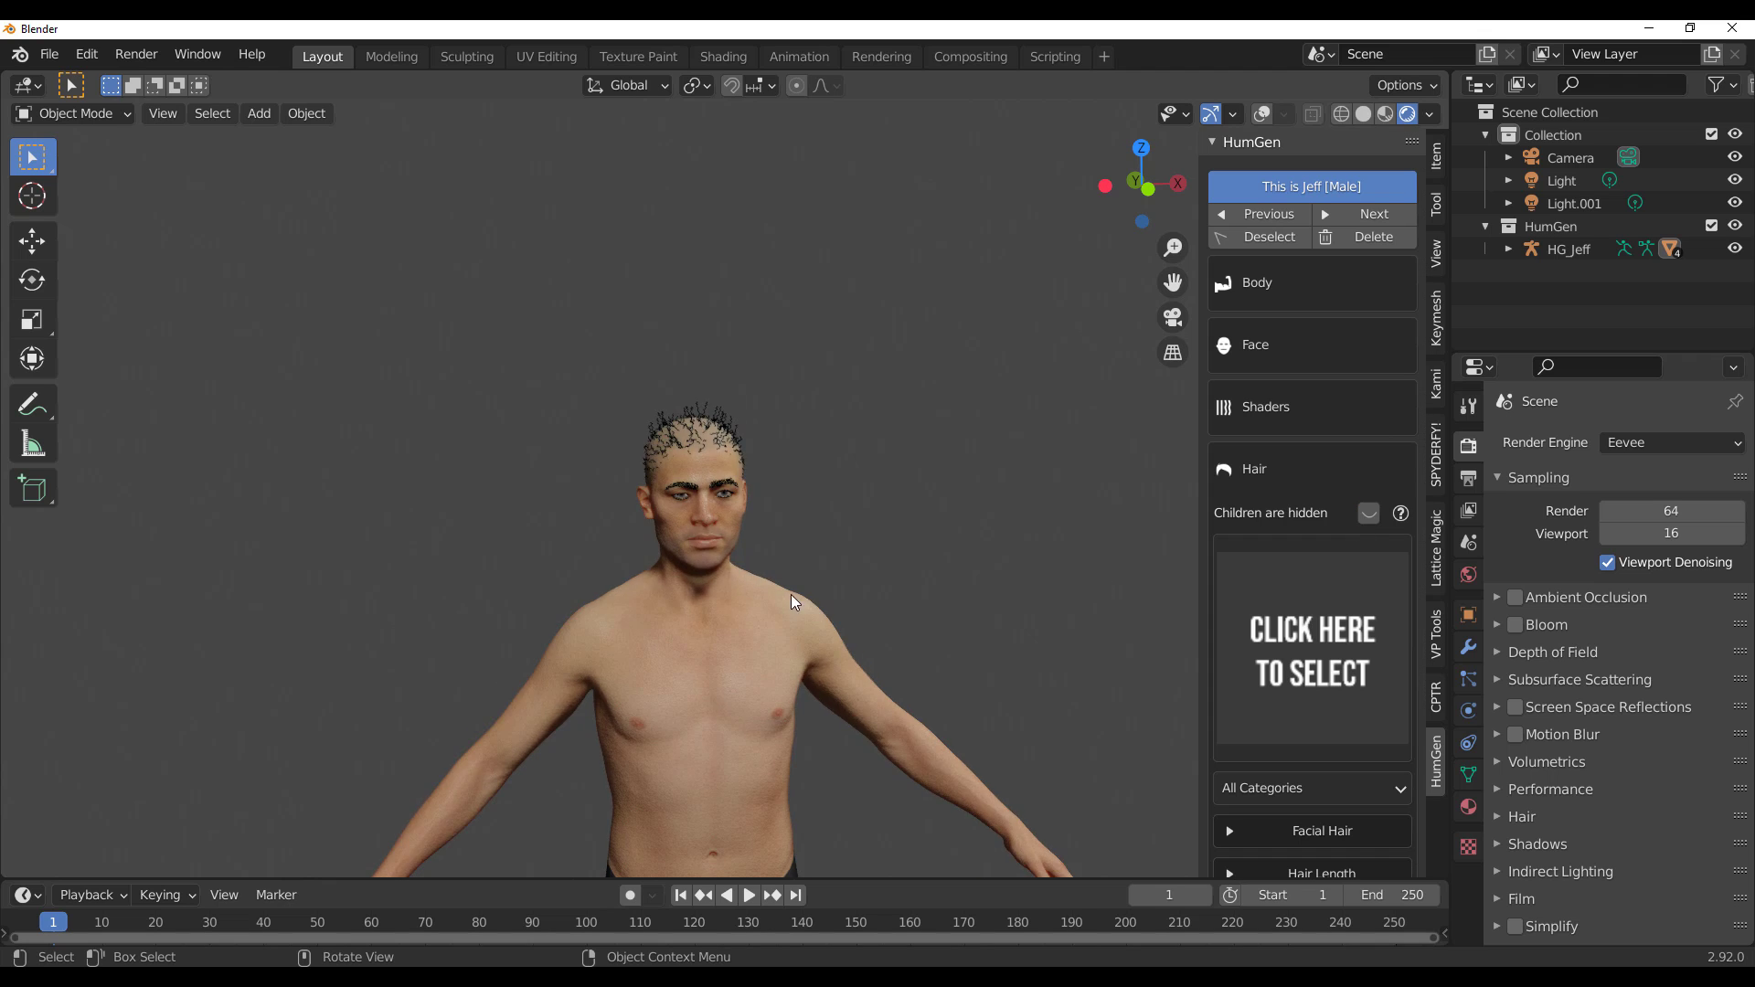
middle_click_drag(790, 593, 941, 592)
middle_click_drag(1051, 576, 846, 537, "shift")
scroll(854, 442, "up", 4)
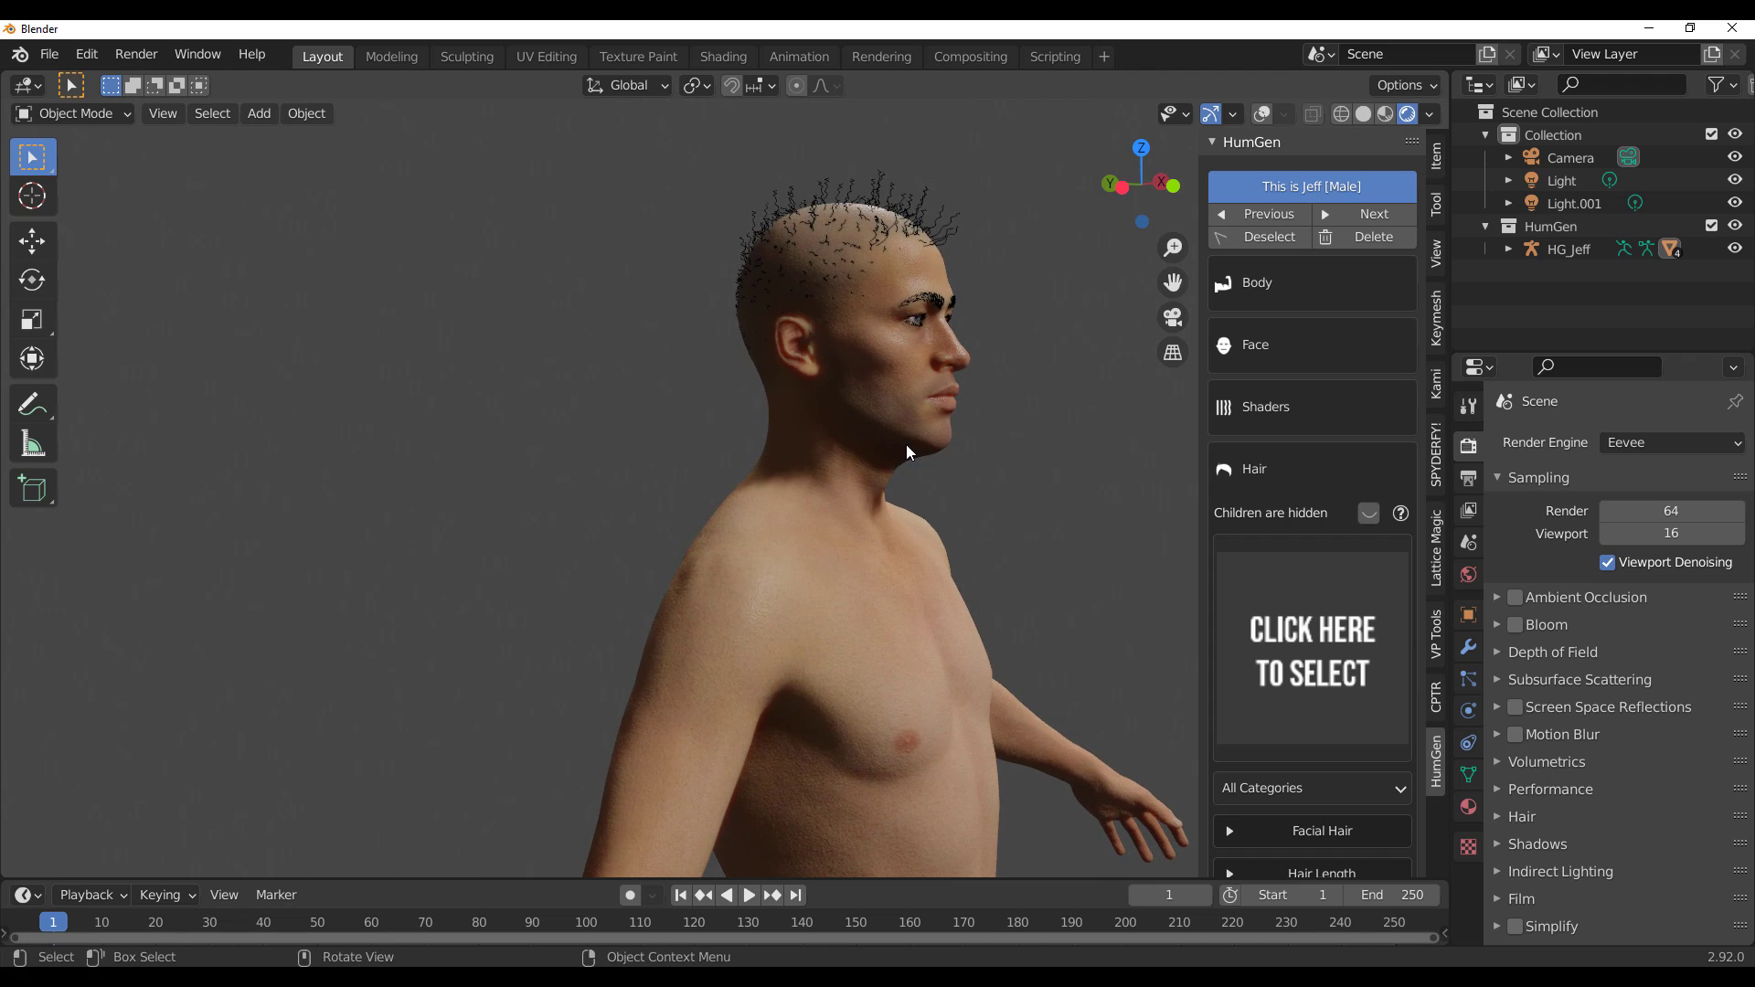
middle_click_drag(905, 451, 722, 533, "shift")
Step: Open the facial hair library and give the human a full beard with mustache
scroll(1306, 640, "down", 2)
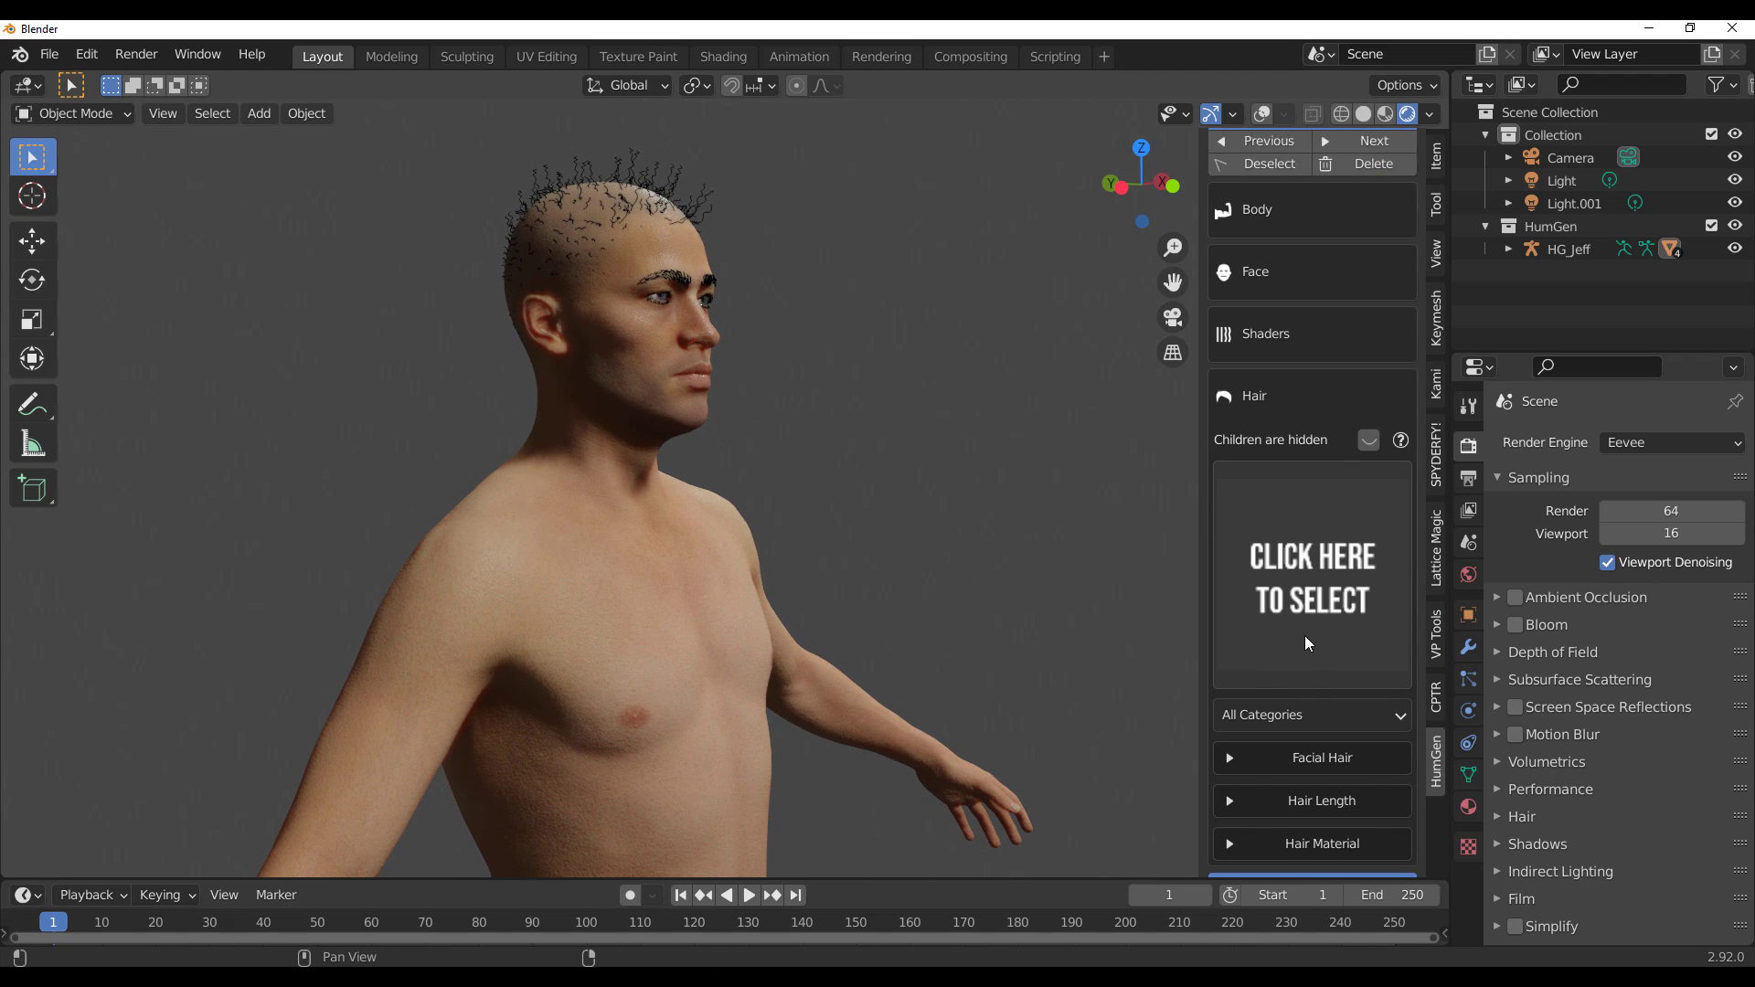
scroll(1306, 643, "down", 1)
left_click(1318, 727)
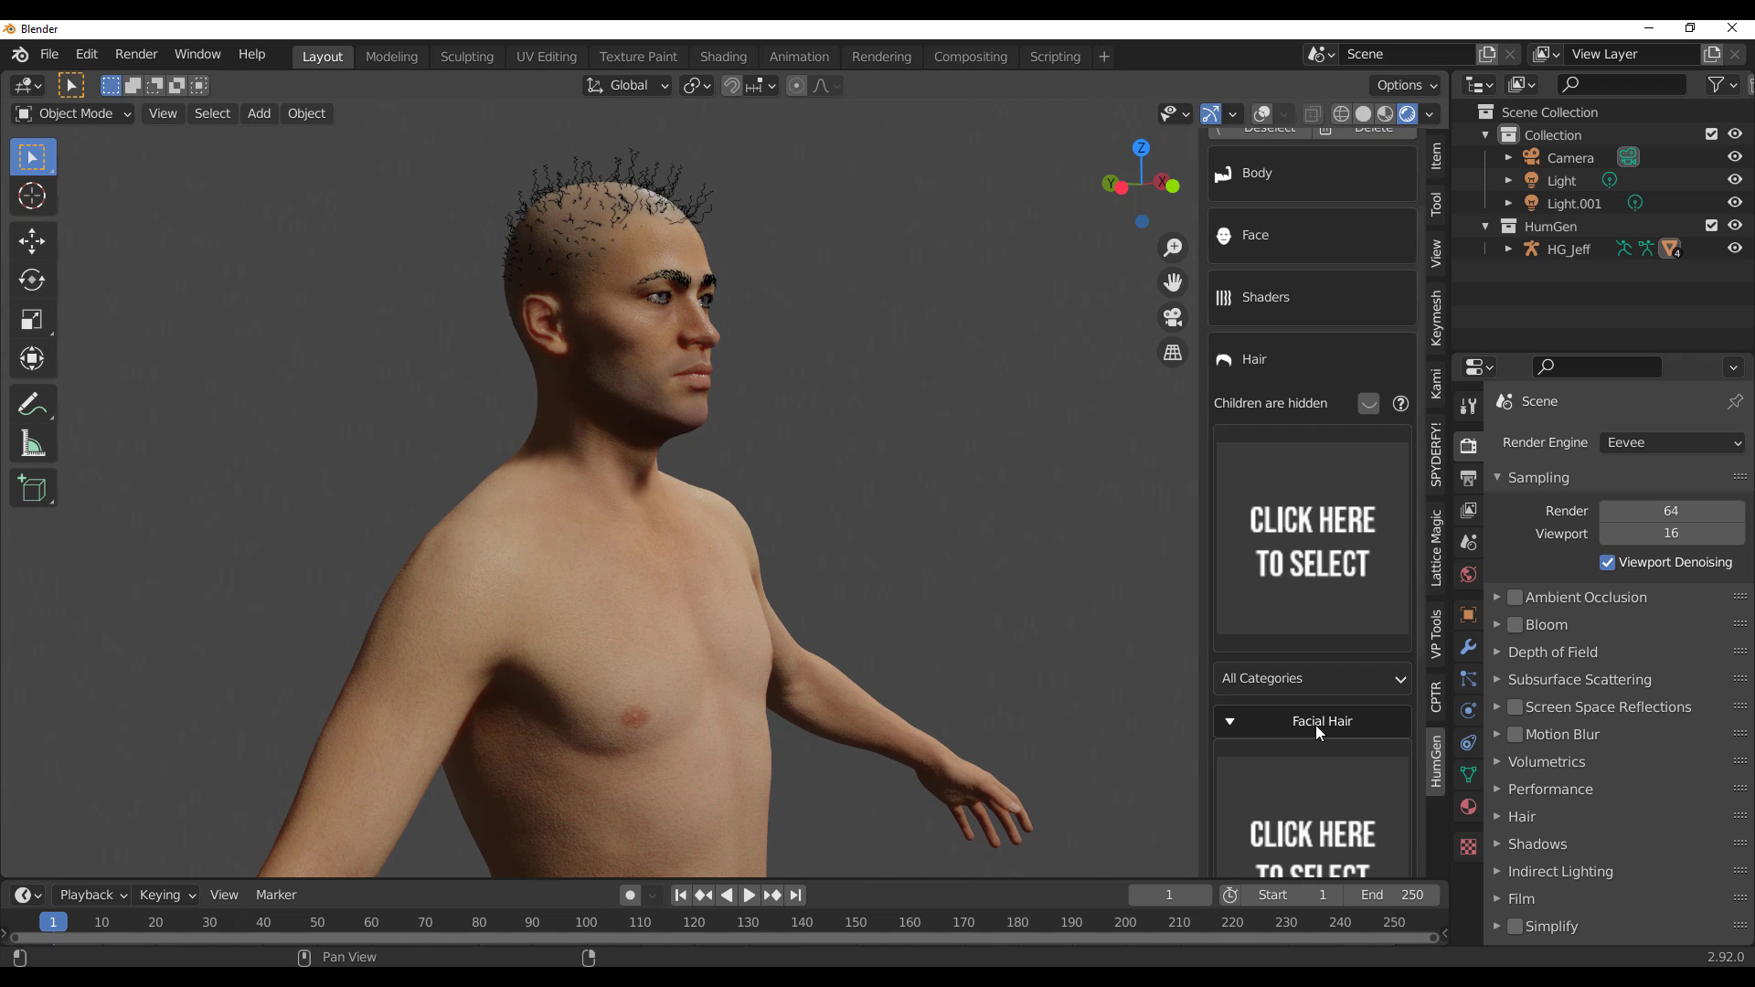
scroll(1315, 726, "down", 5)
left_click(1305, 679)
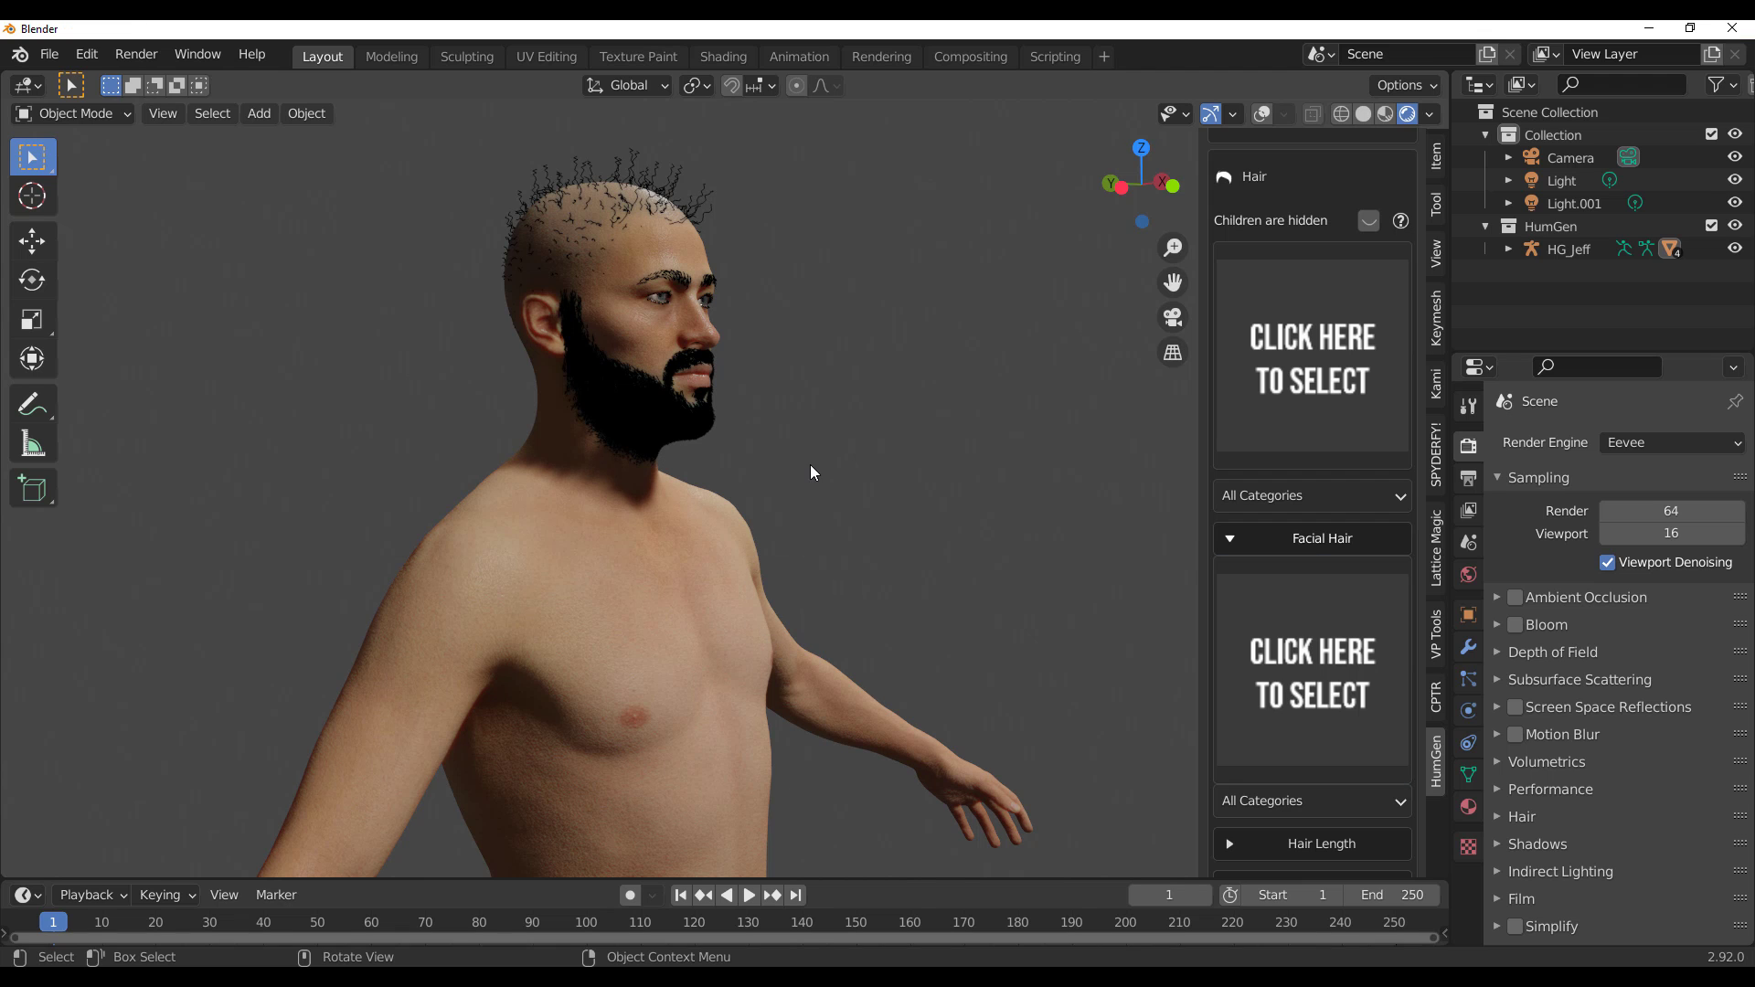
middle_click_drag(810, 464, 791, 465)
Step: Look over the hairstyle categories and hair length settings, examining the eyebrows and beard up close
scroll(1380, 686, "down", 3)
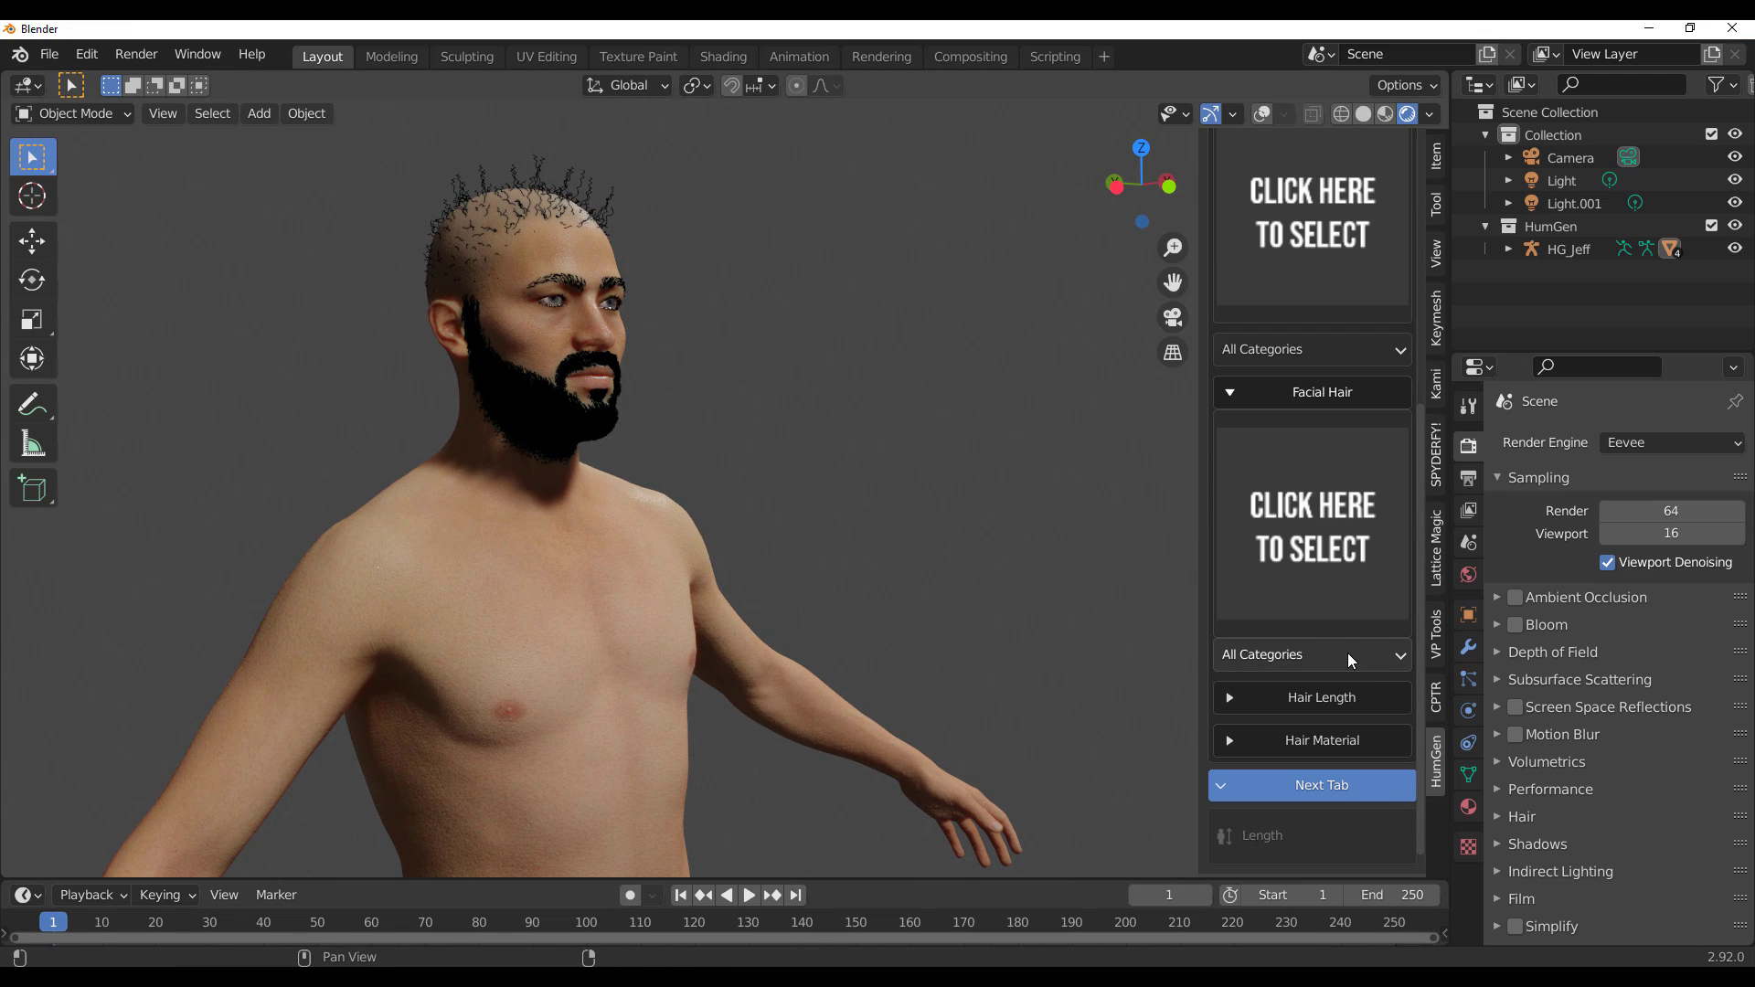
left_click(1262, 357)
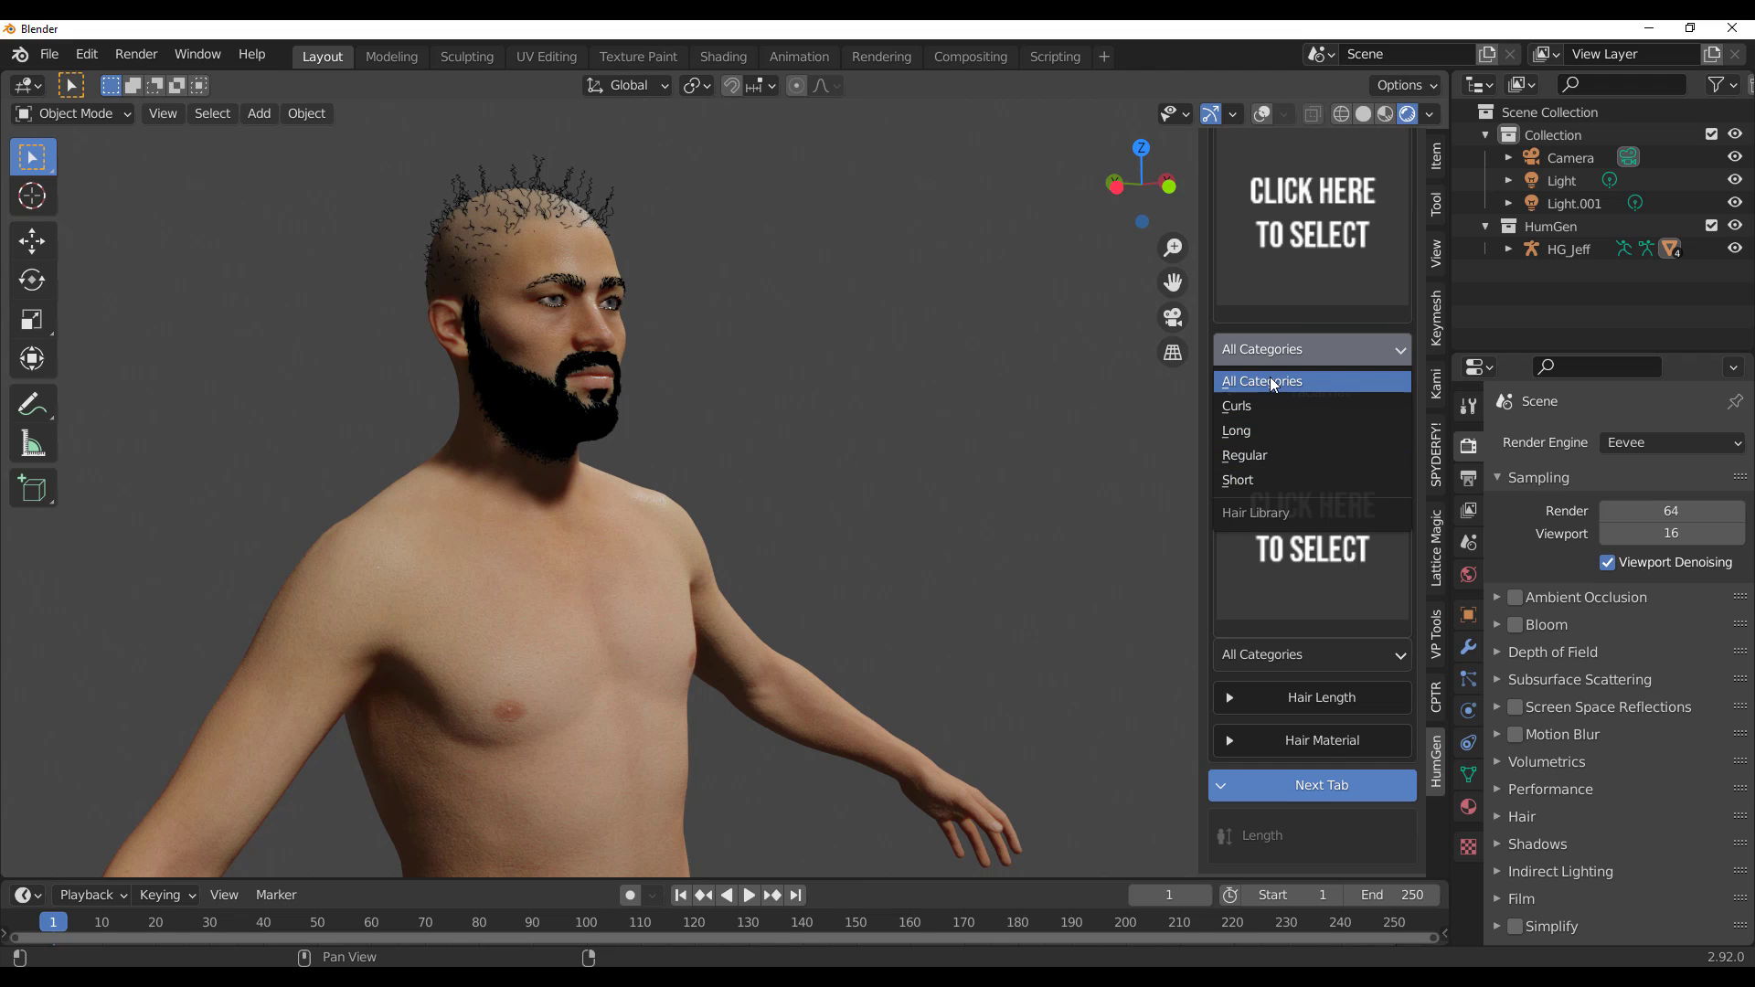
left_click(1280, 700)
scroll(1280, 701, "down", 5)
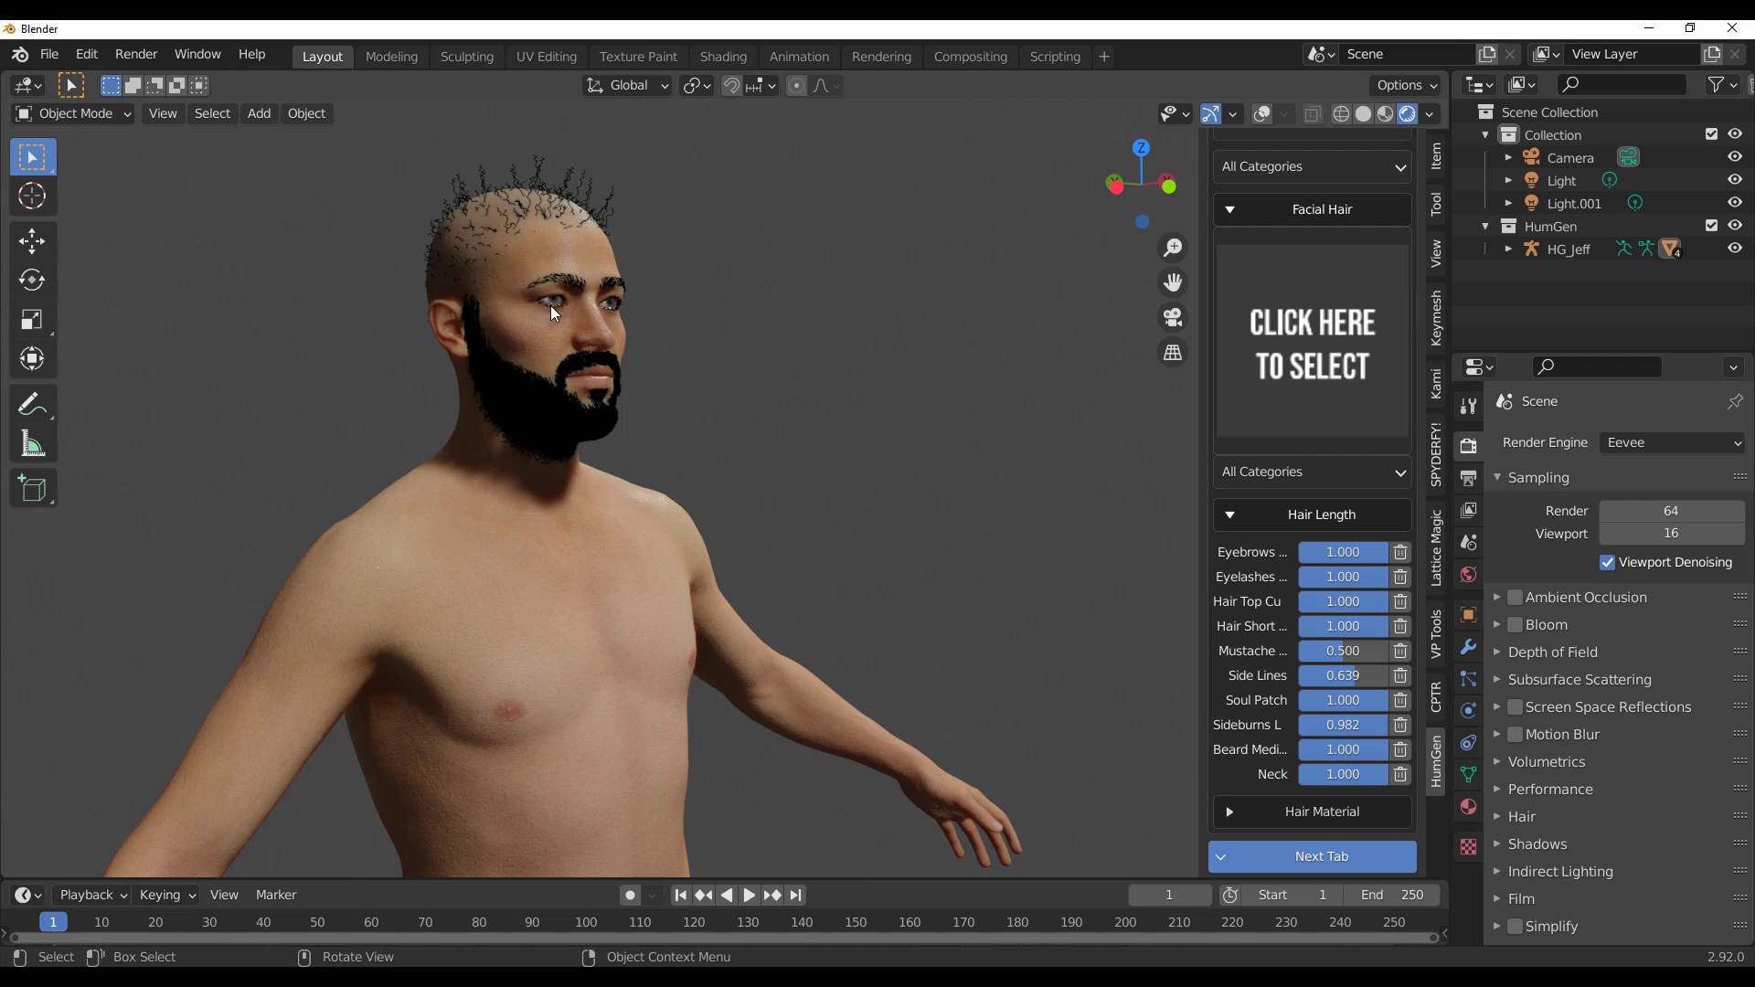
middle_click_drag(550, 305, 611, 512)
middle_click_drag(611, 512, 594, 364, "ctrl")
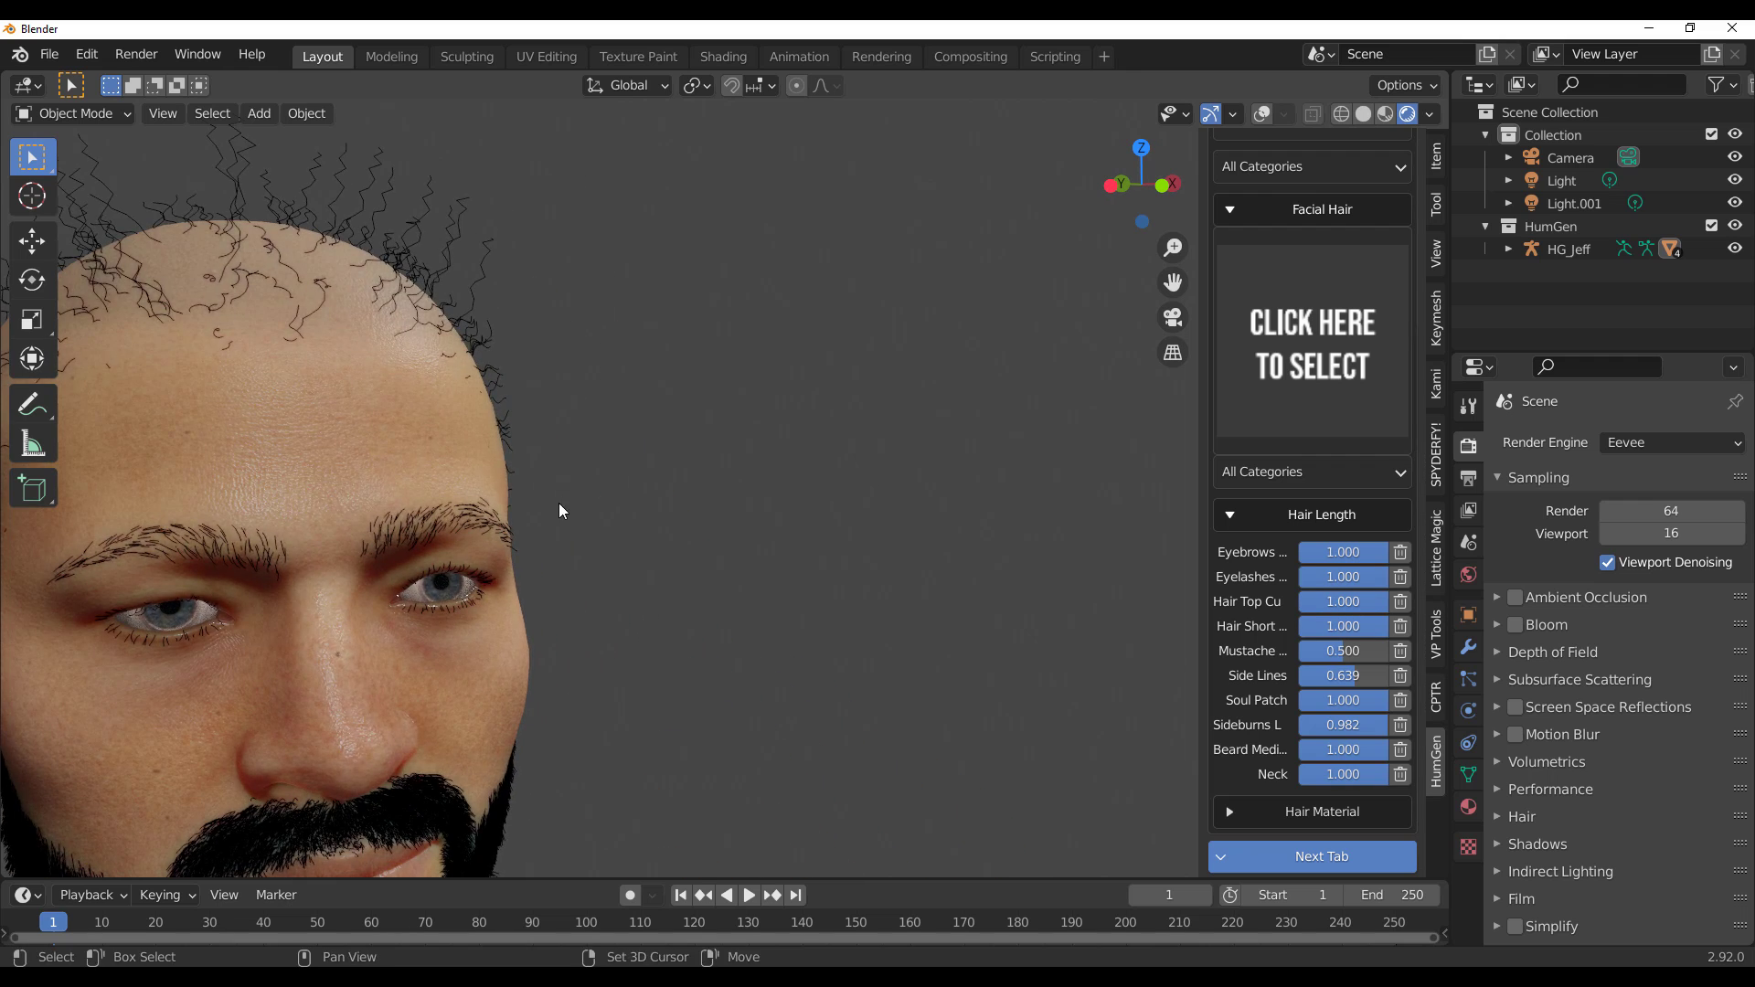
middle_click_drag(411, 644, 754, 482, "shift")
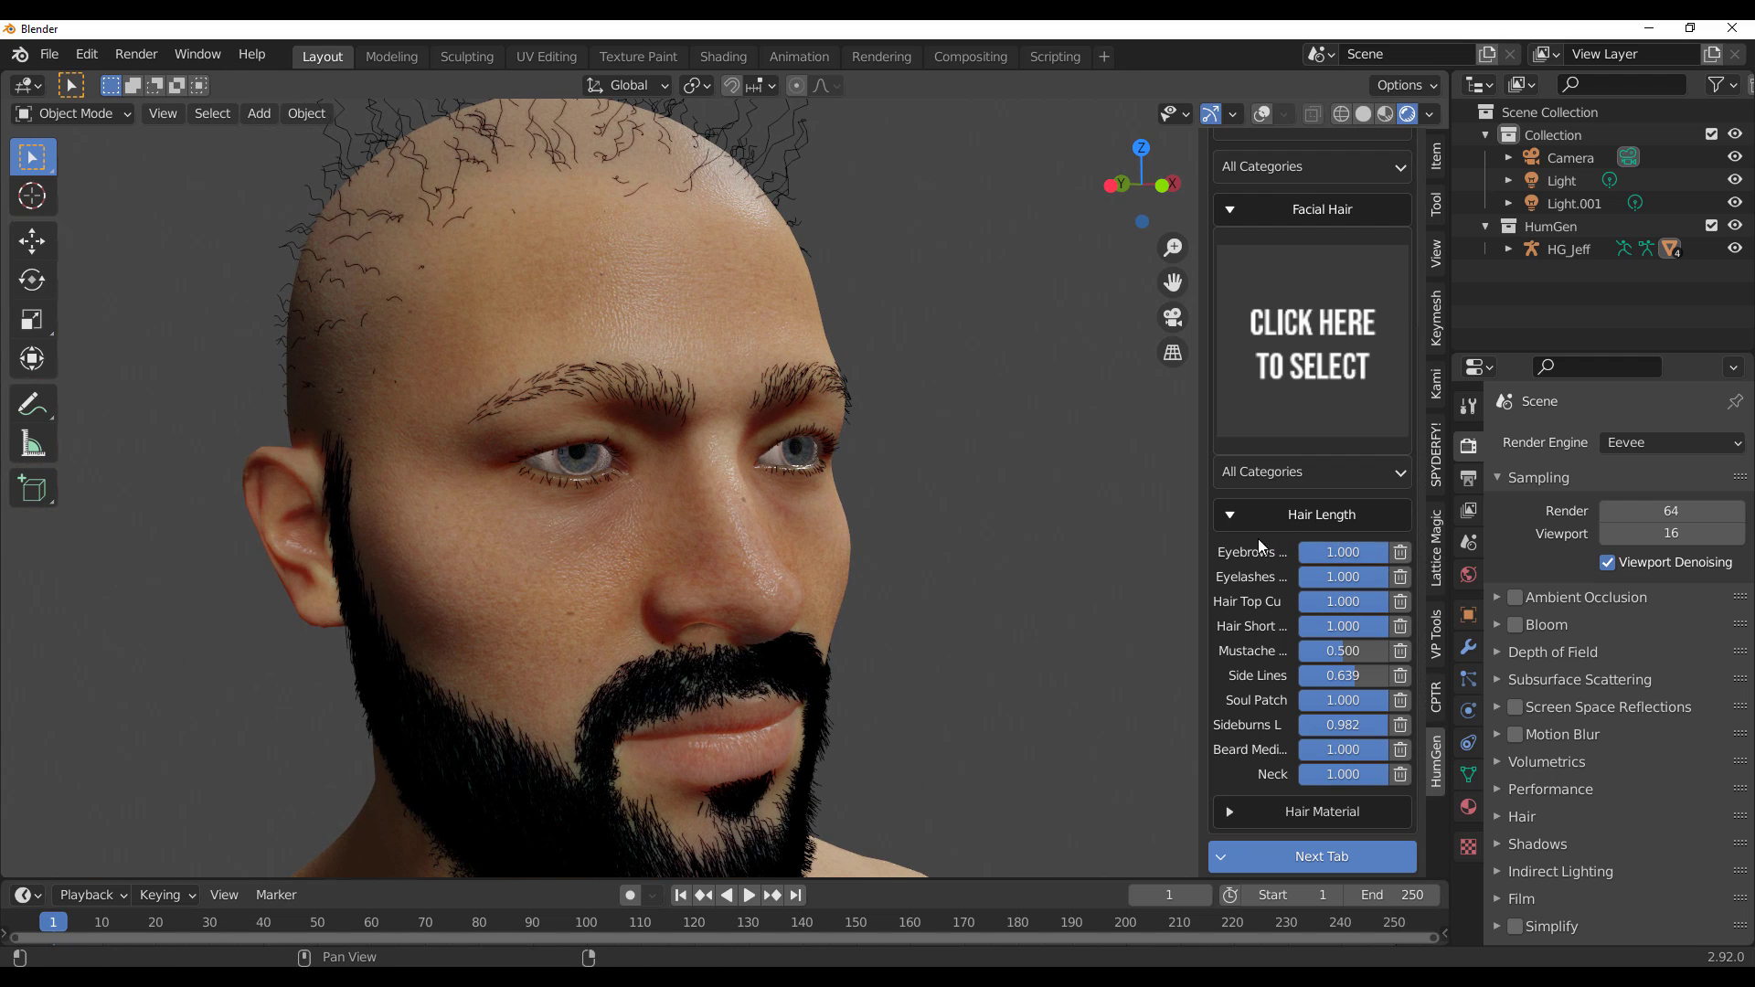
left_click(1313, 526)
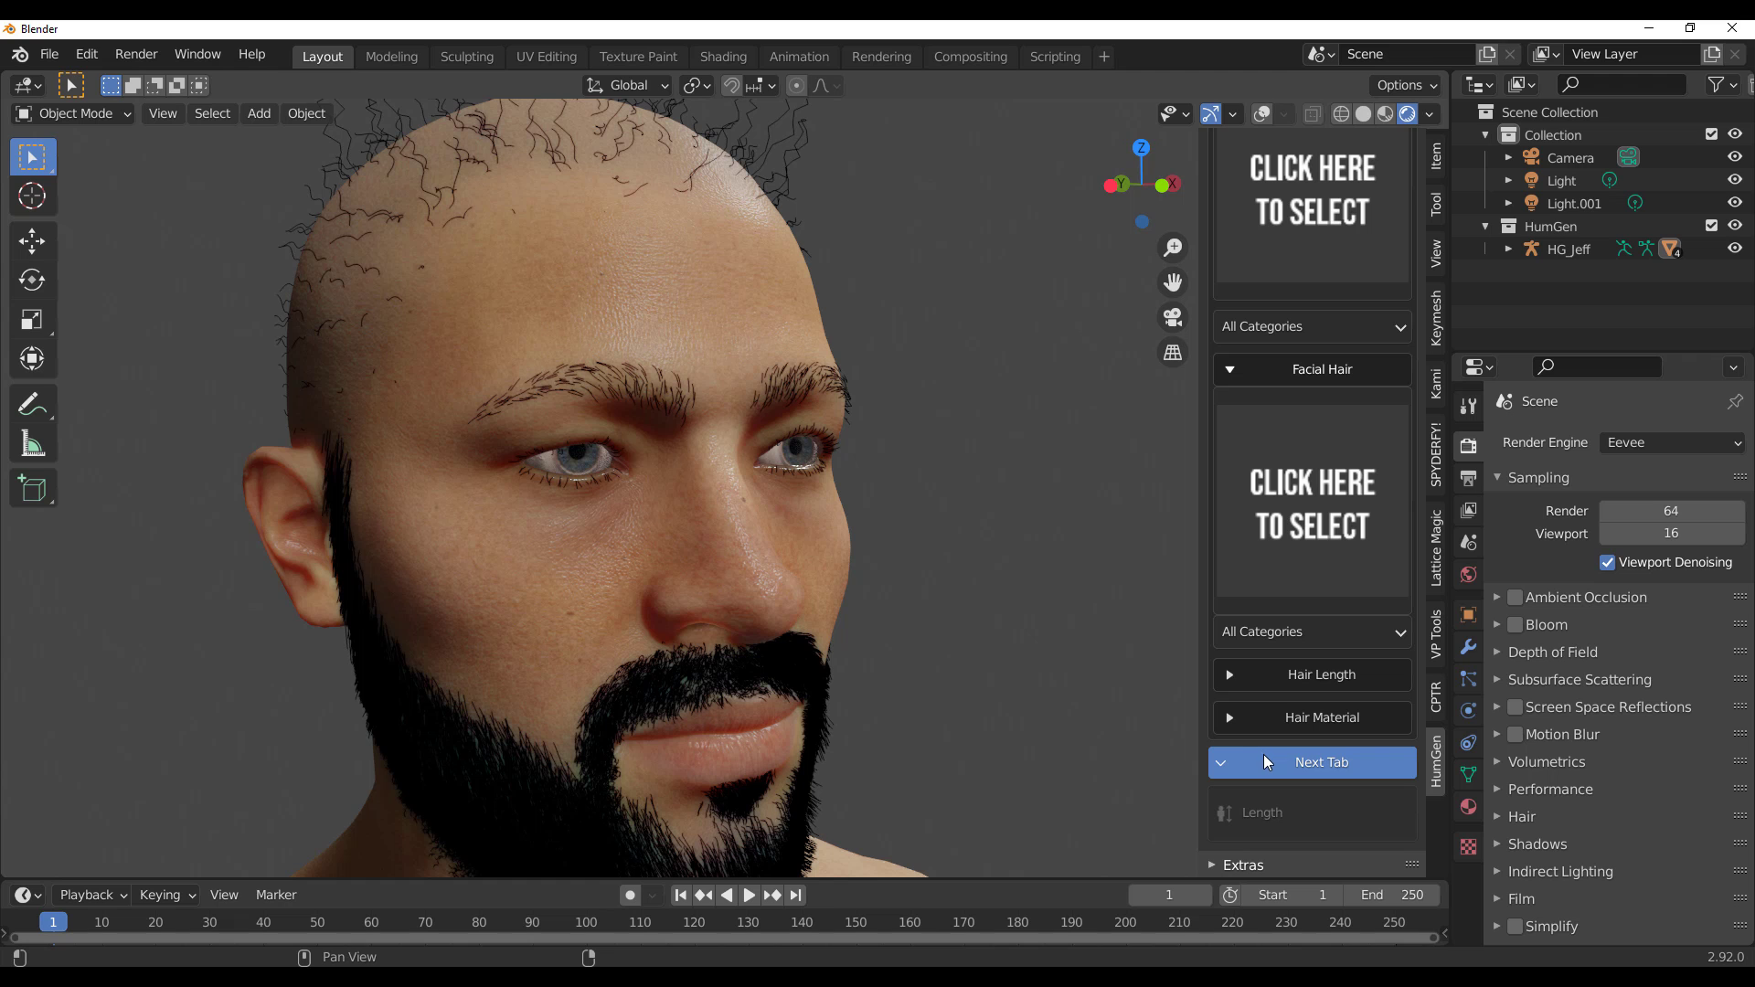
Step: Advance to the length stage and set the human's height to 1.77 m
left_click(1311, 763)
scroll(753, 572, "down", 5)
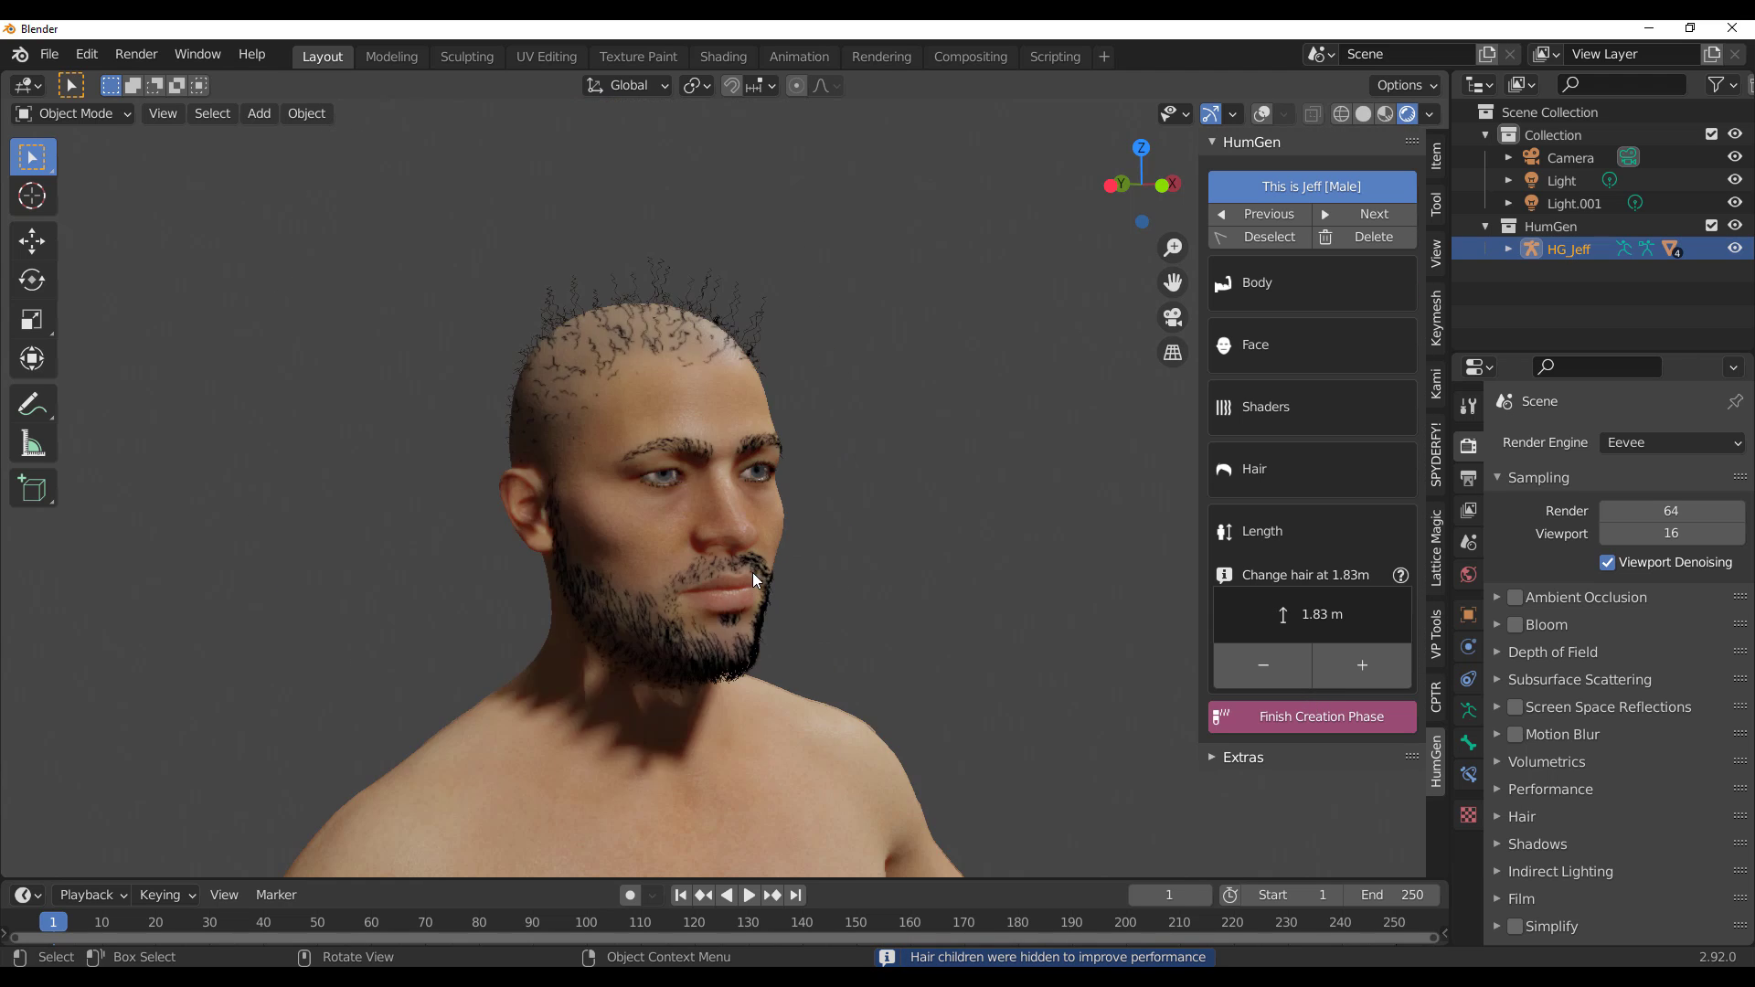
middle_click_drag(753, 572, 752, 451)
scroll(802, 528, "down", 4)
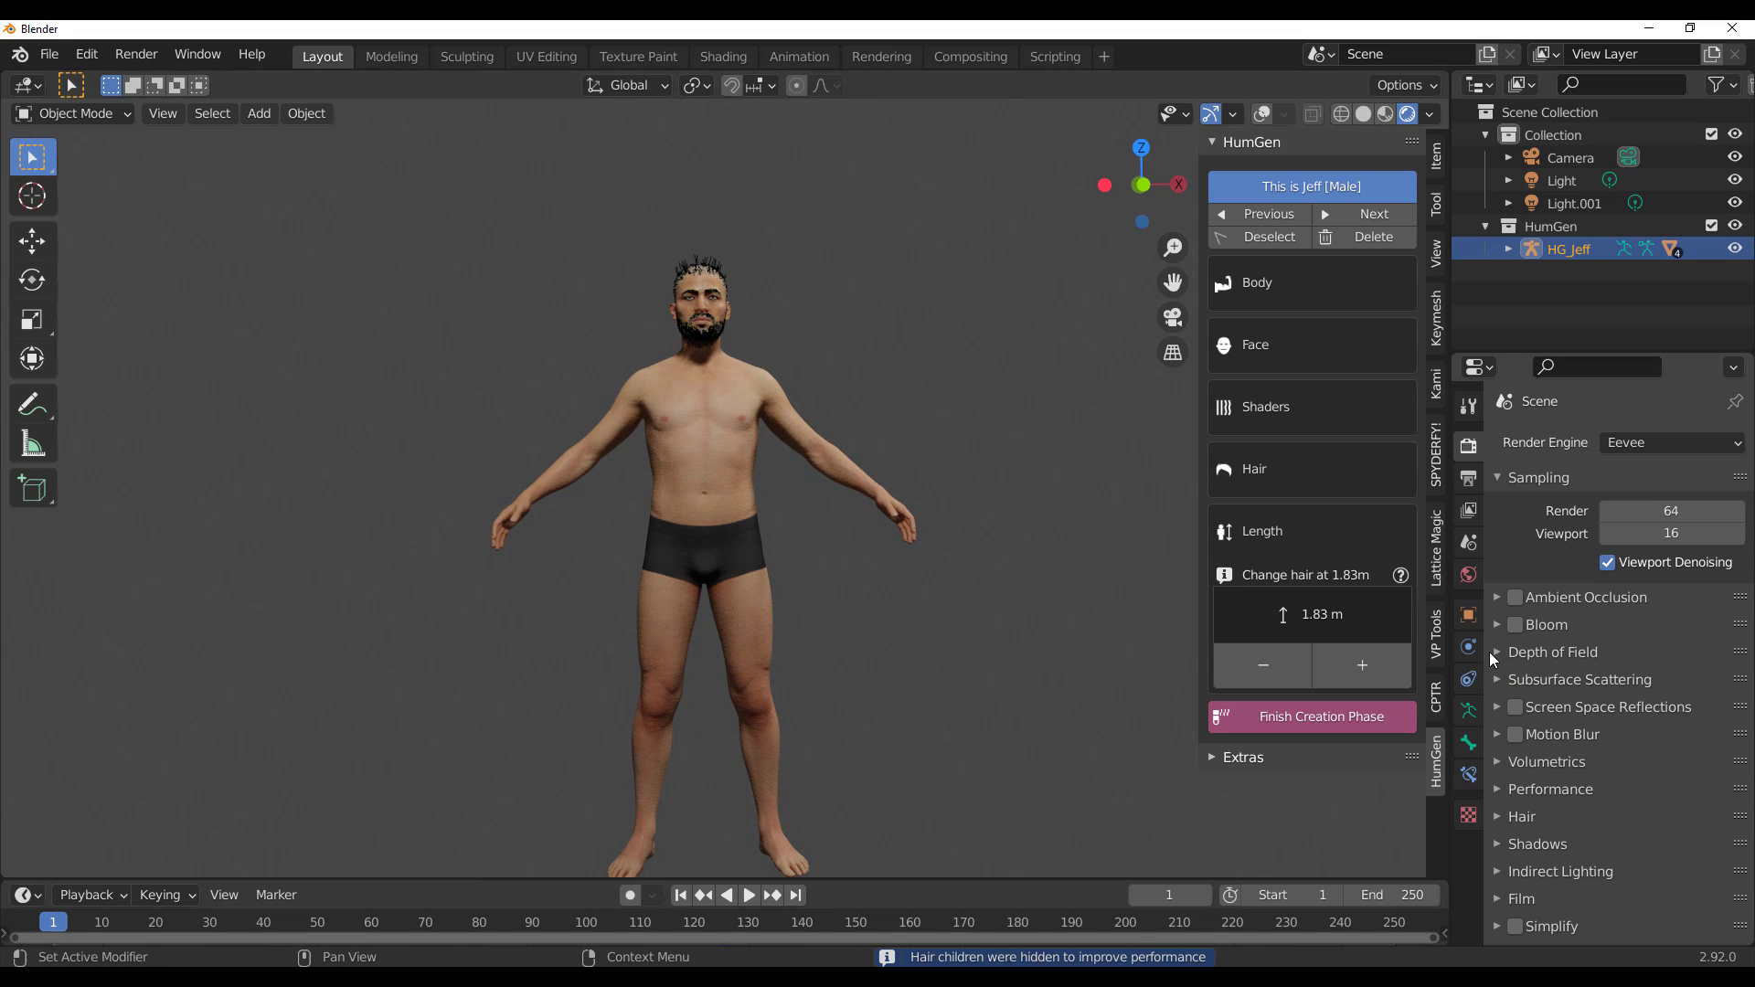
left_click(1363, 671)
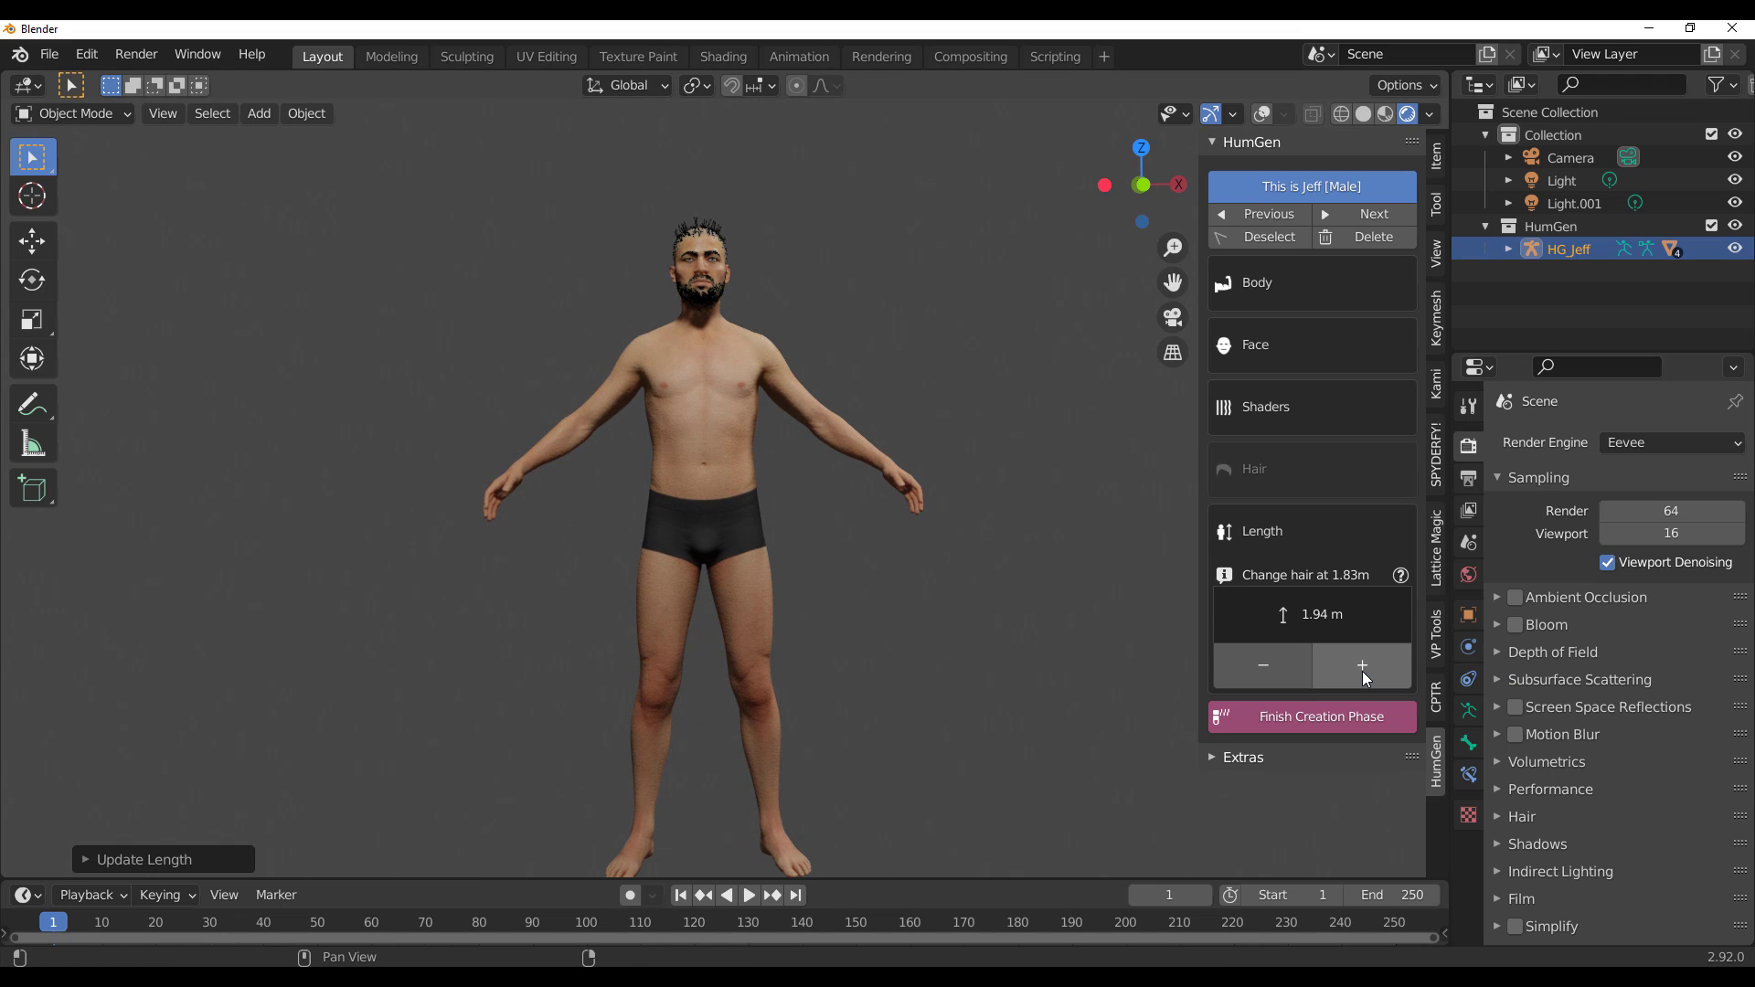
left_click(1287, 666)
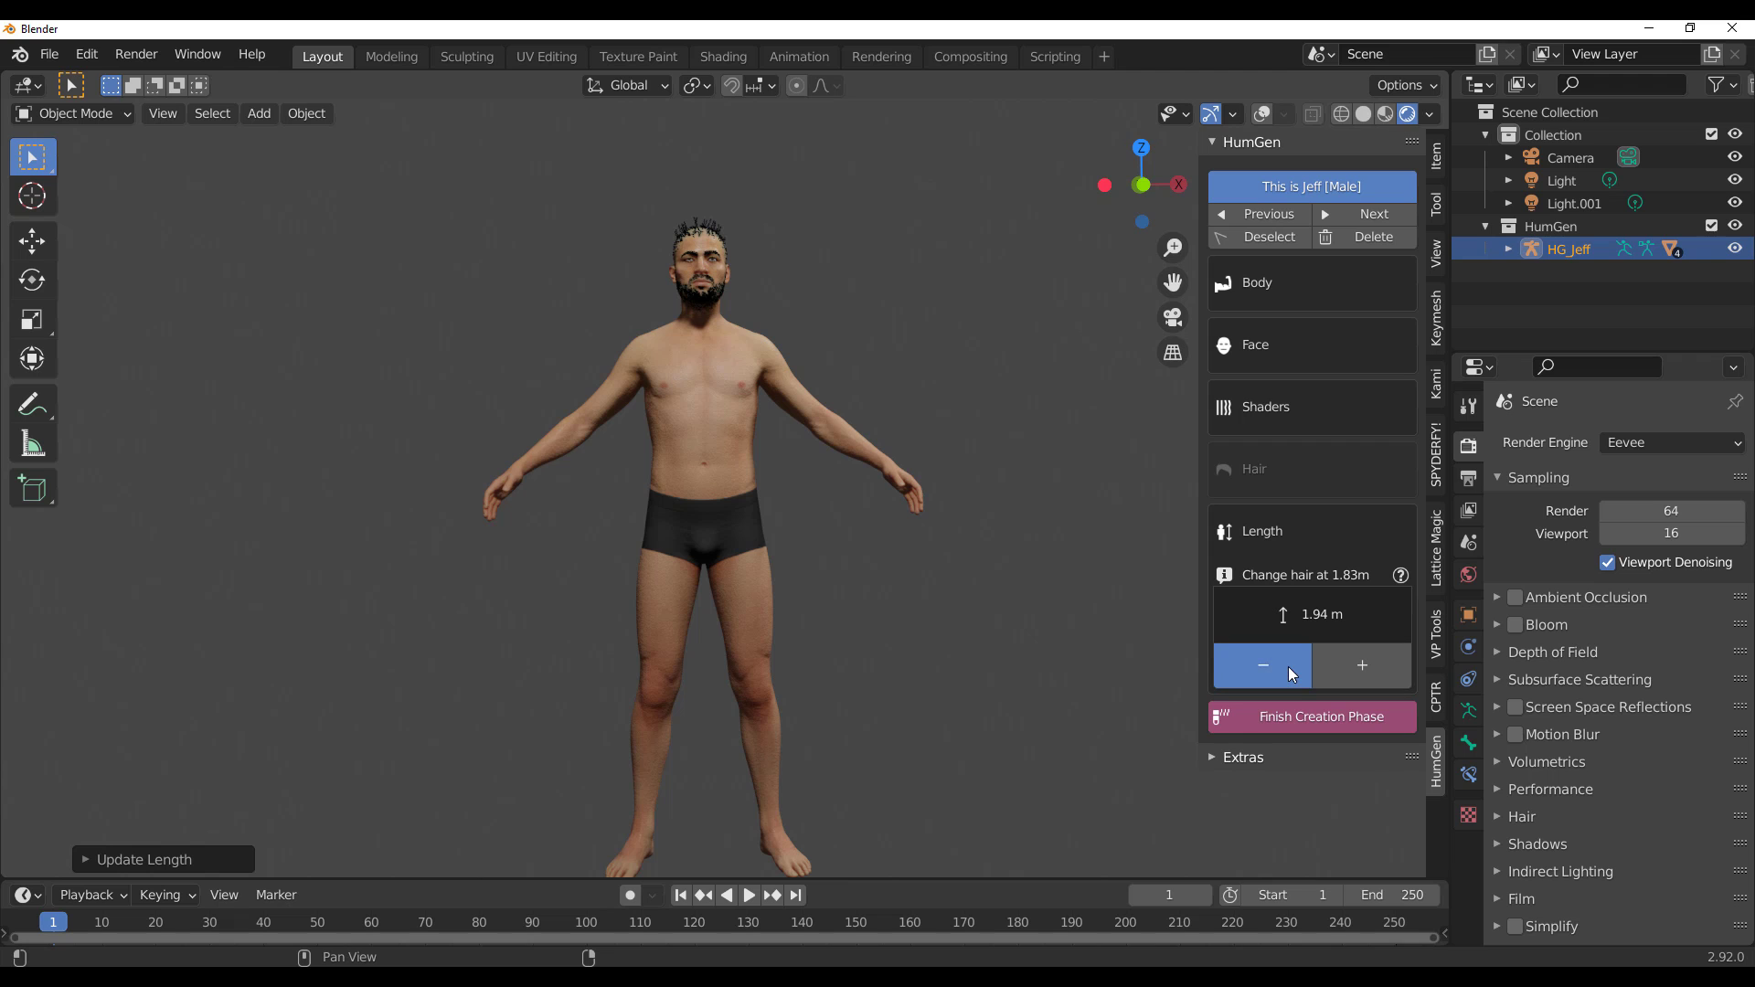
left_click(1287, 666)
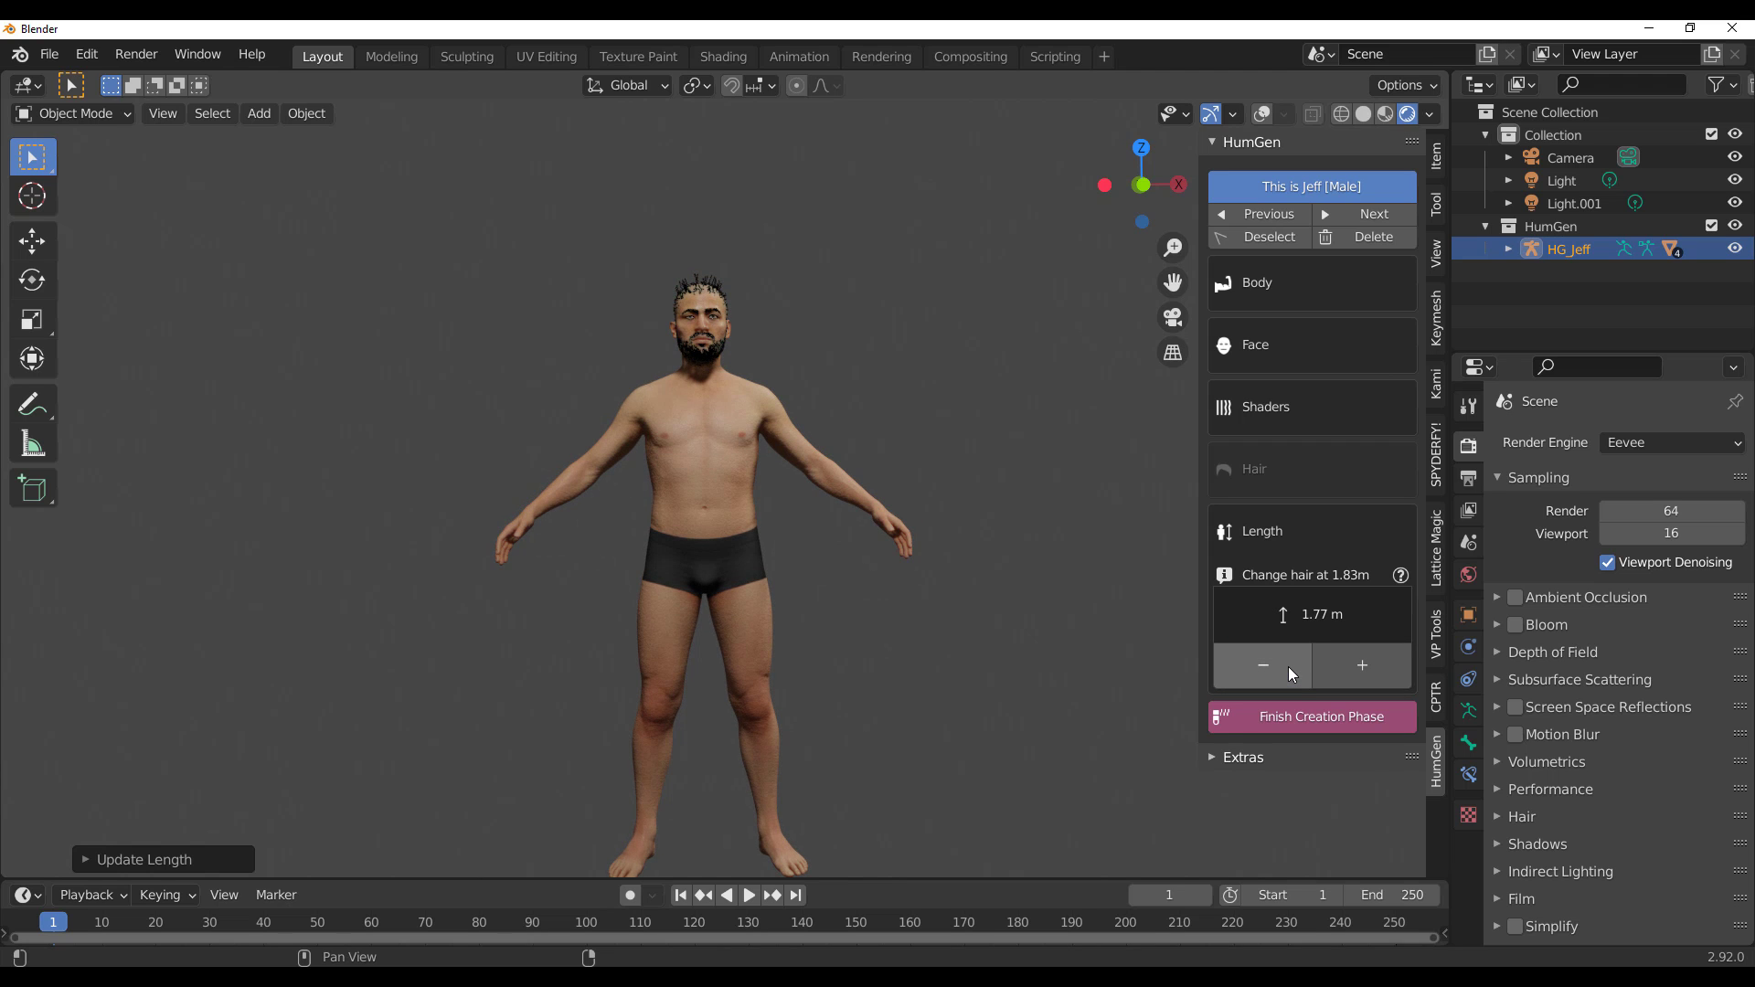
Step: Inspect the resized human's upper body and face, and finish the creation phase
middle_click_drag(580, 358, 671, 391)
scroll(777, 366, "up", 4)
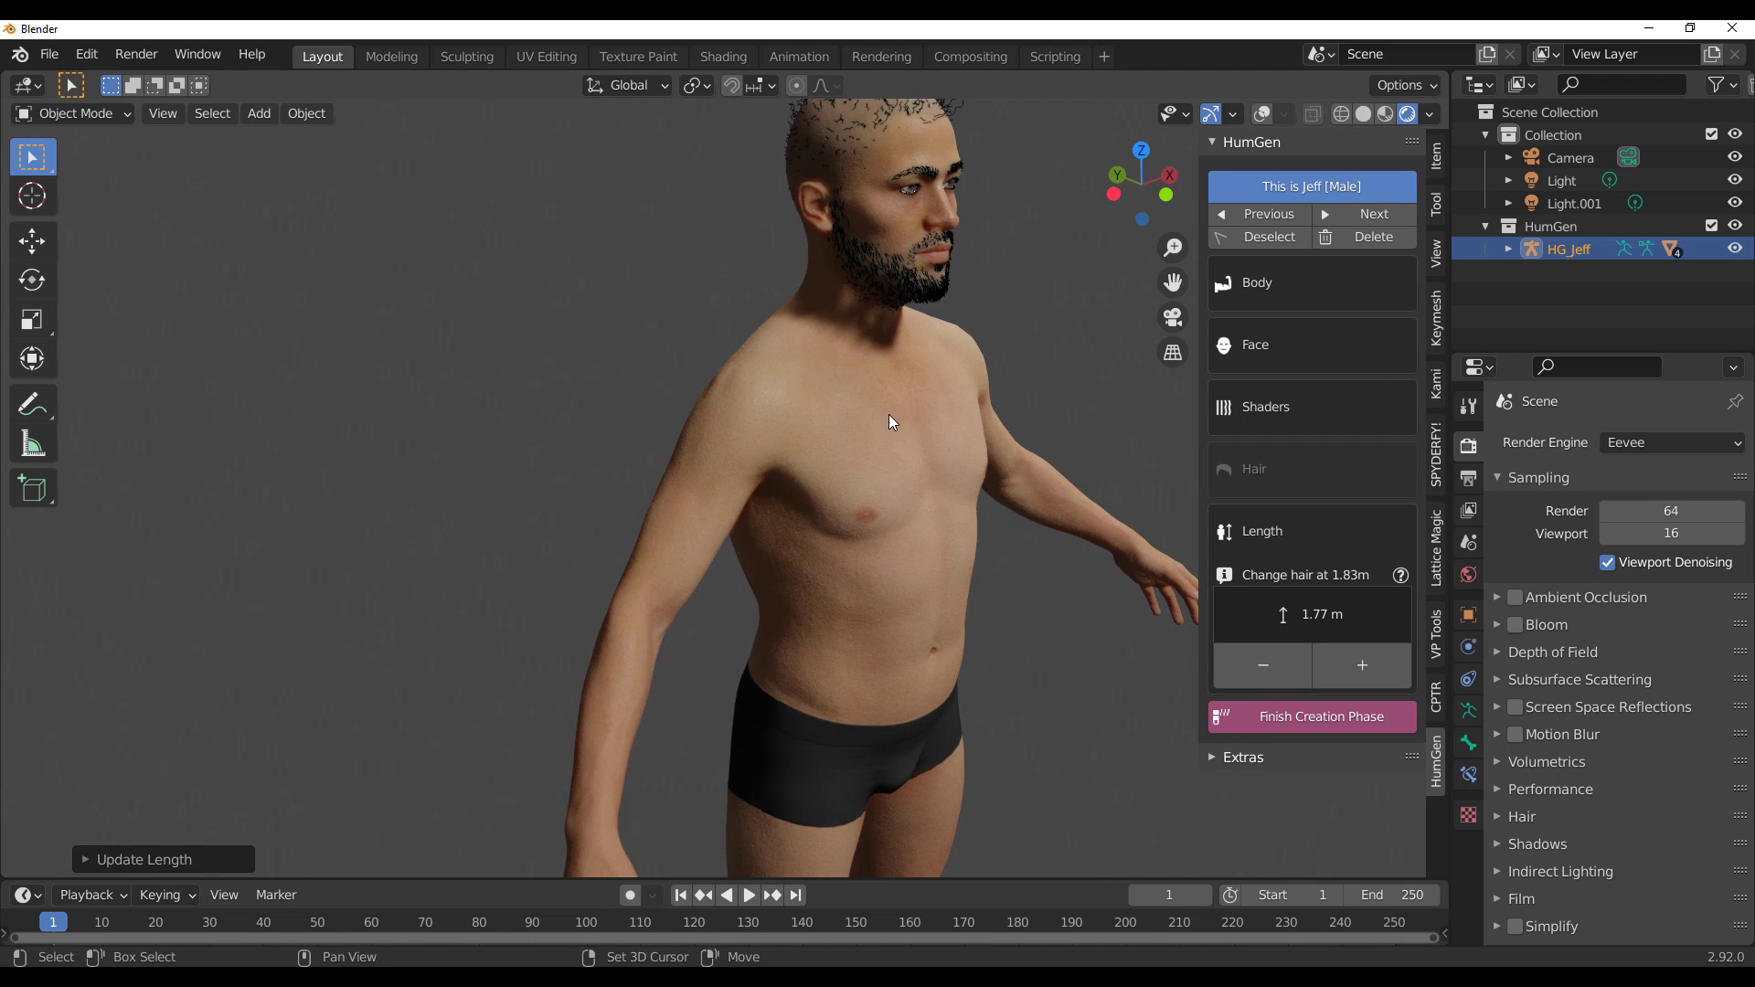
middle_click_drag(846, 238, 725, 346, "shift")
scroll(725, 346, "up", 1)
scroll(724, 344, "up", 3)
scroll(661, 293, "down", 2)
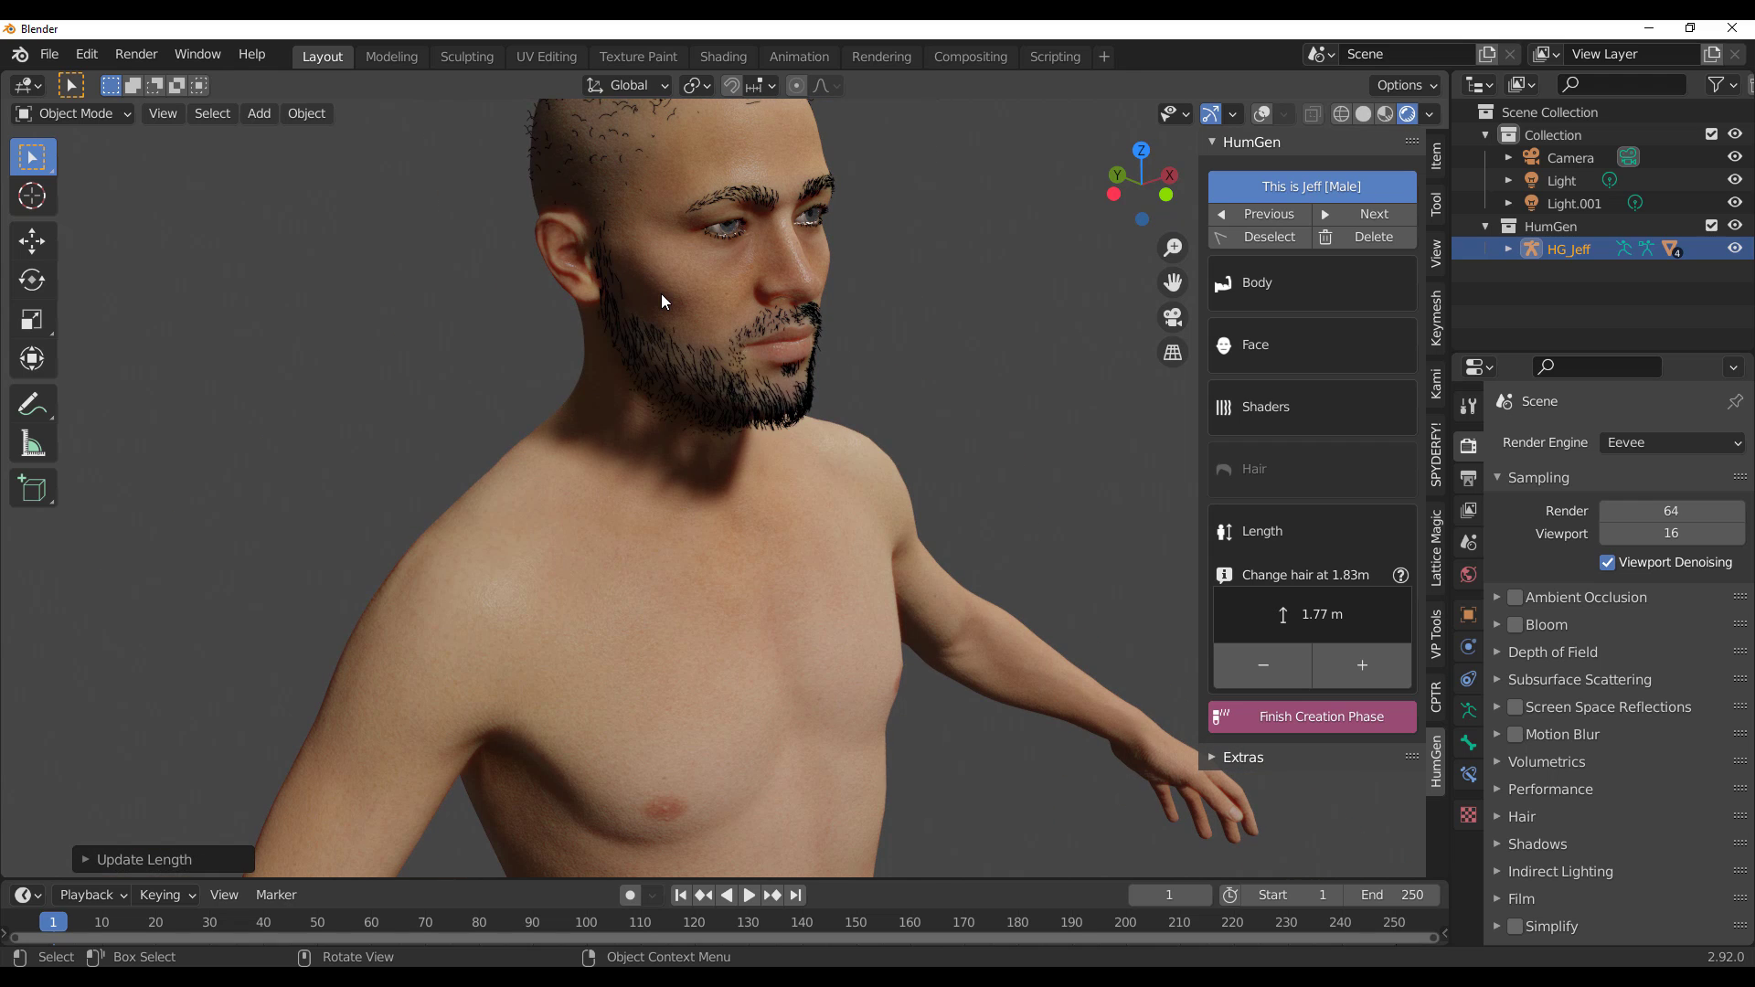
left_click(1314, 724)
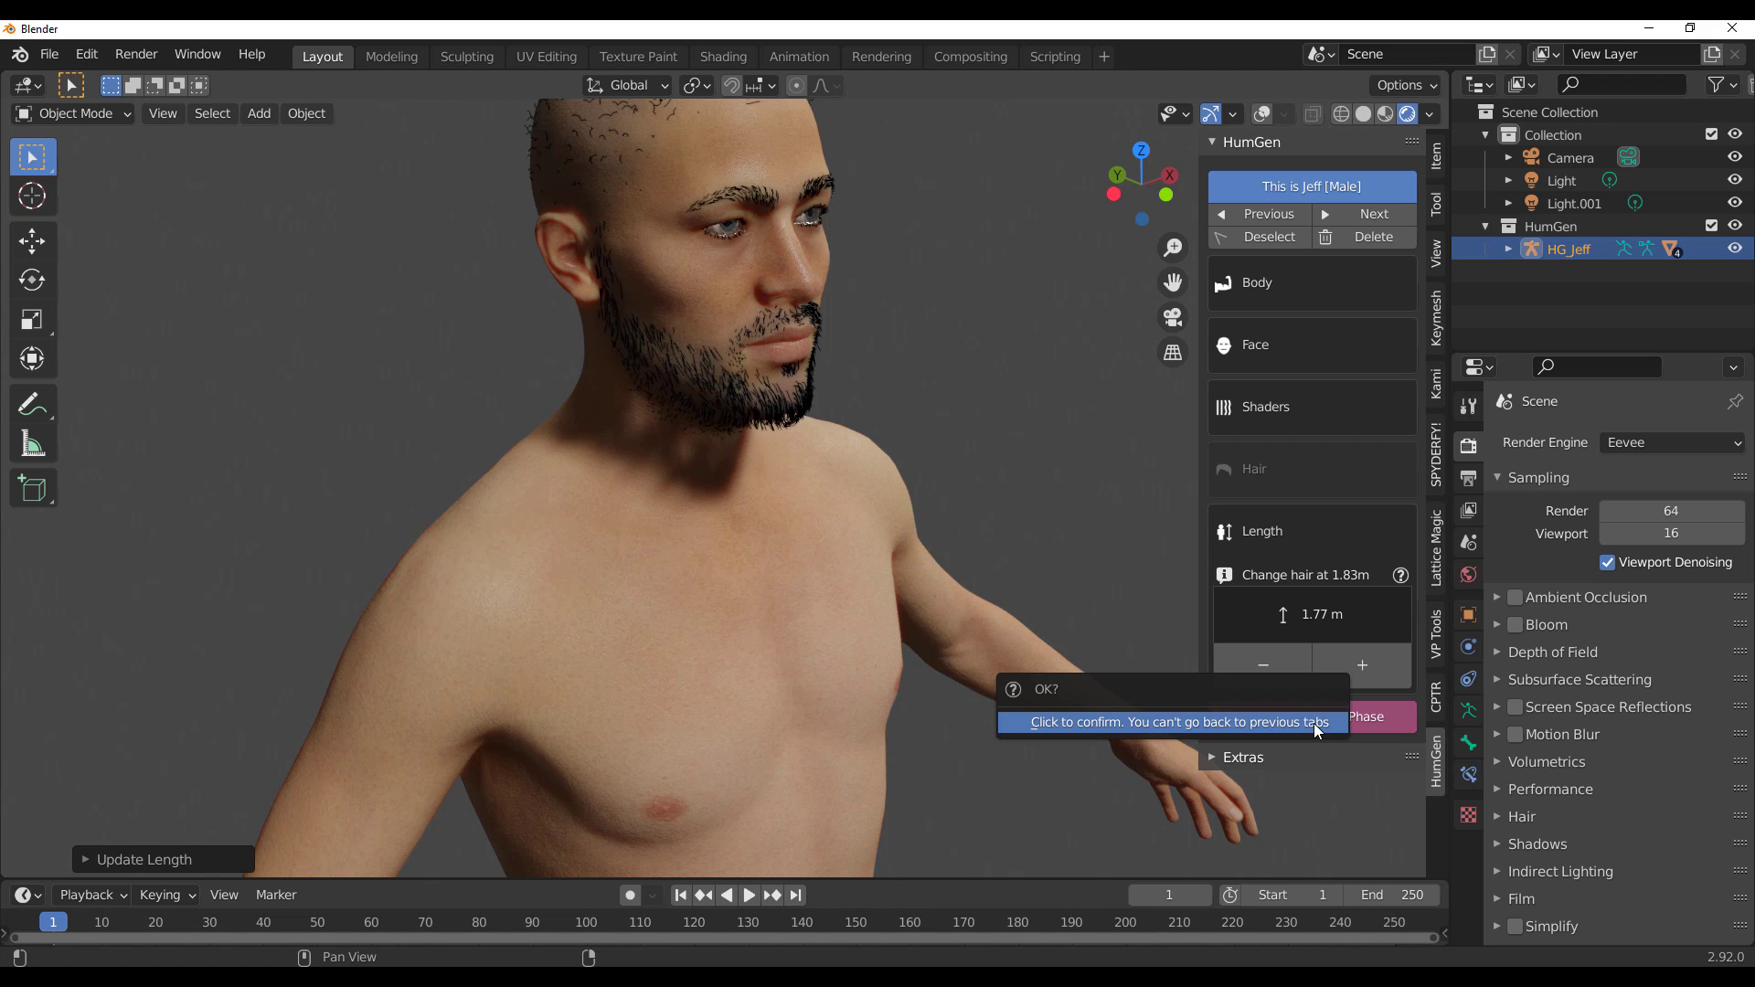
left_click(1134, 724)
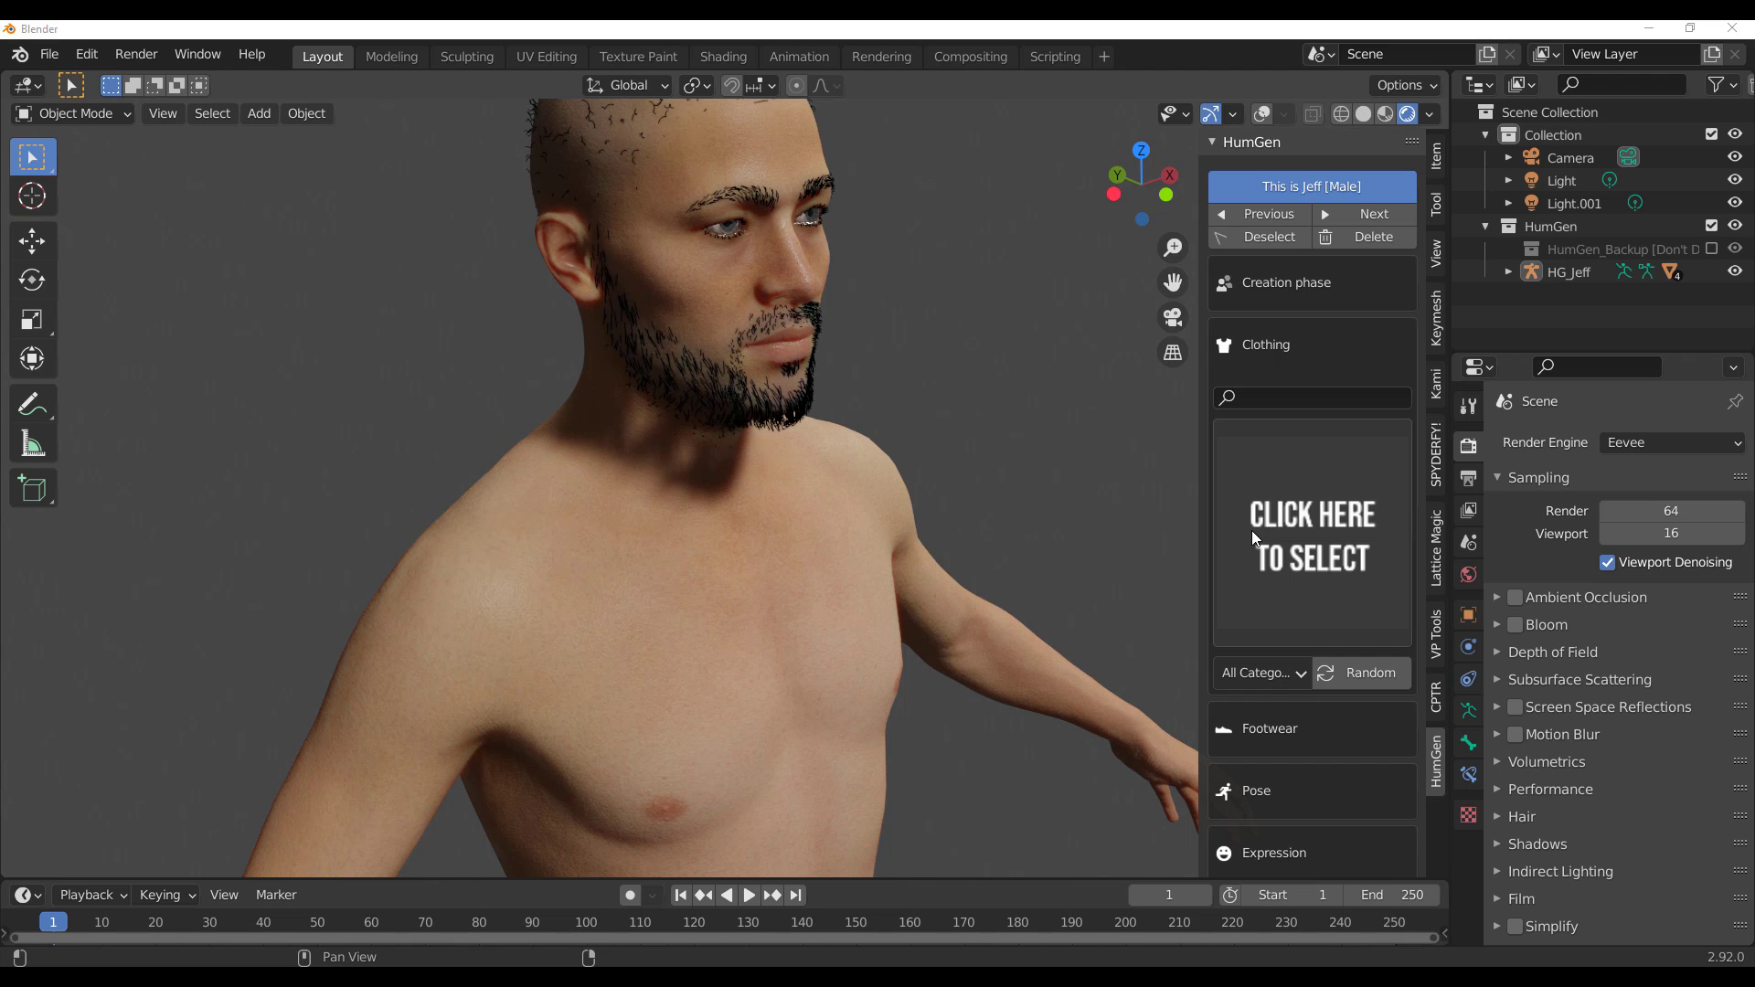
Step: Open the clothing library and dress the human in the BBQ Barry outfit
scroll(973, 461, "down", 5)
middle_click_drag(973, 461, 687, 469)
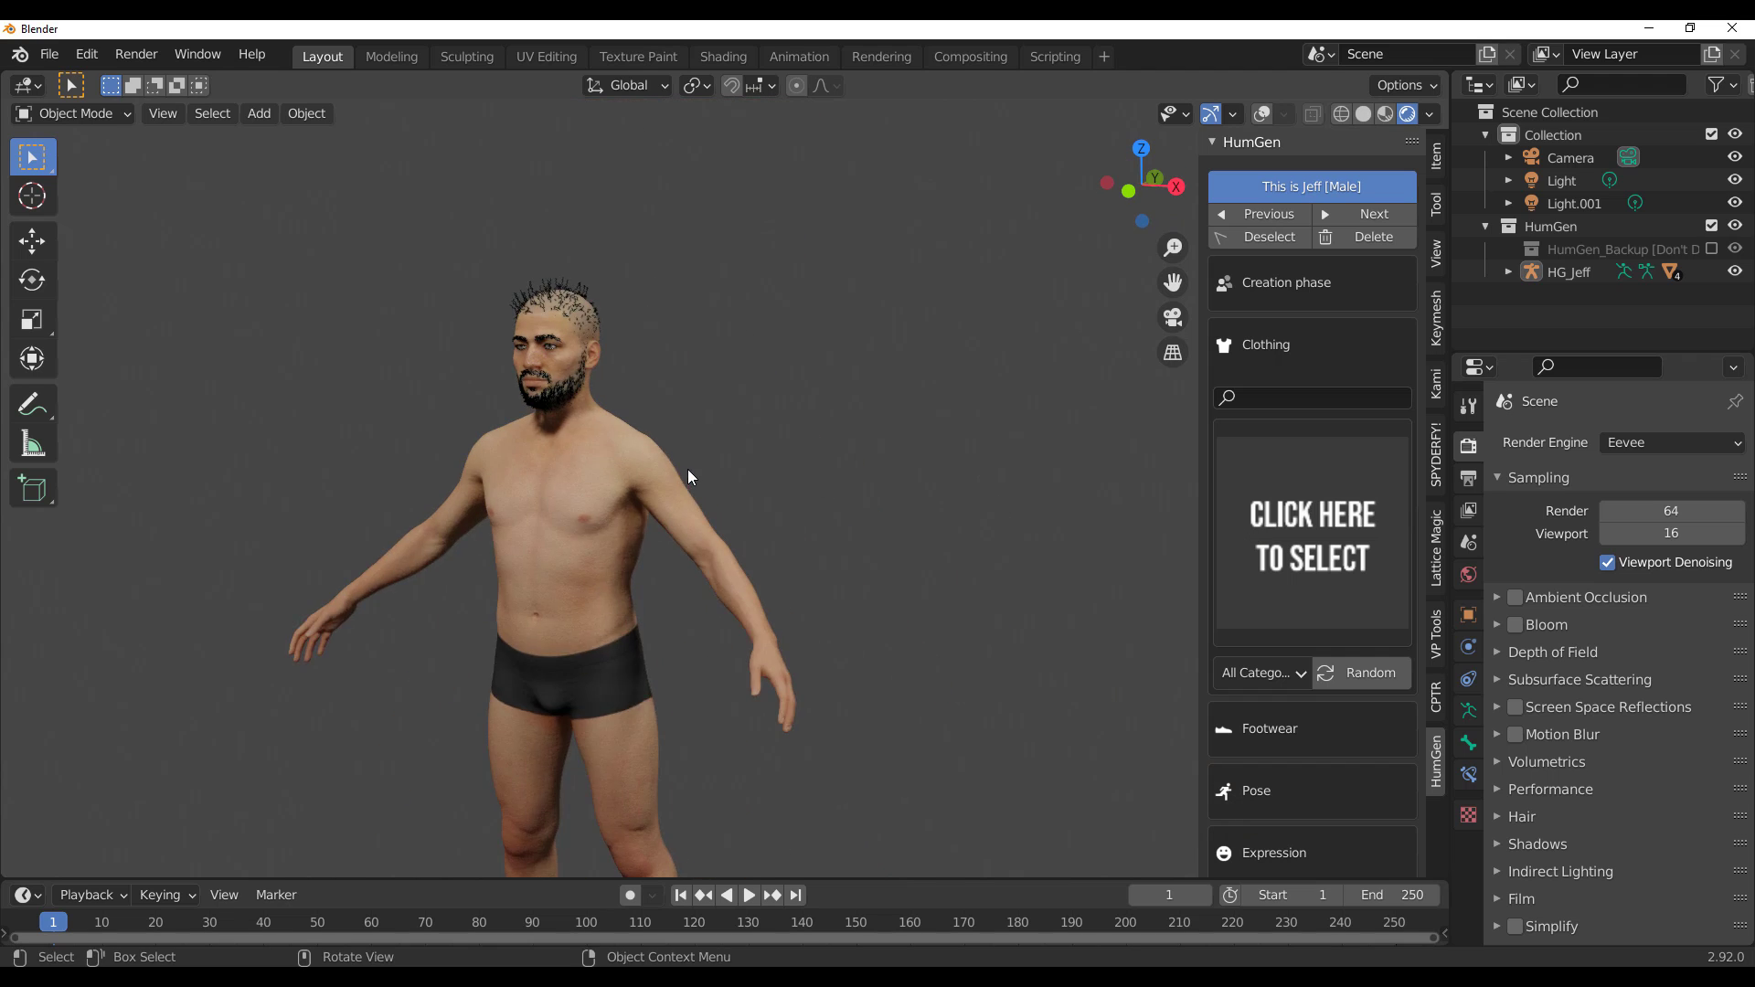
scroll(864, 442, "up", 4)
scroll(819, 443, "down", 3)
middle_click_drag(867, 449, 866, 502)
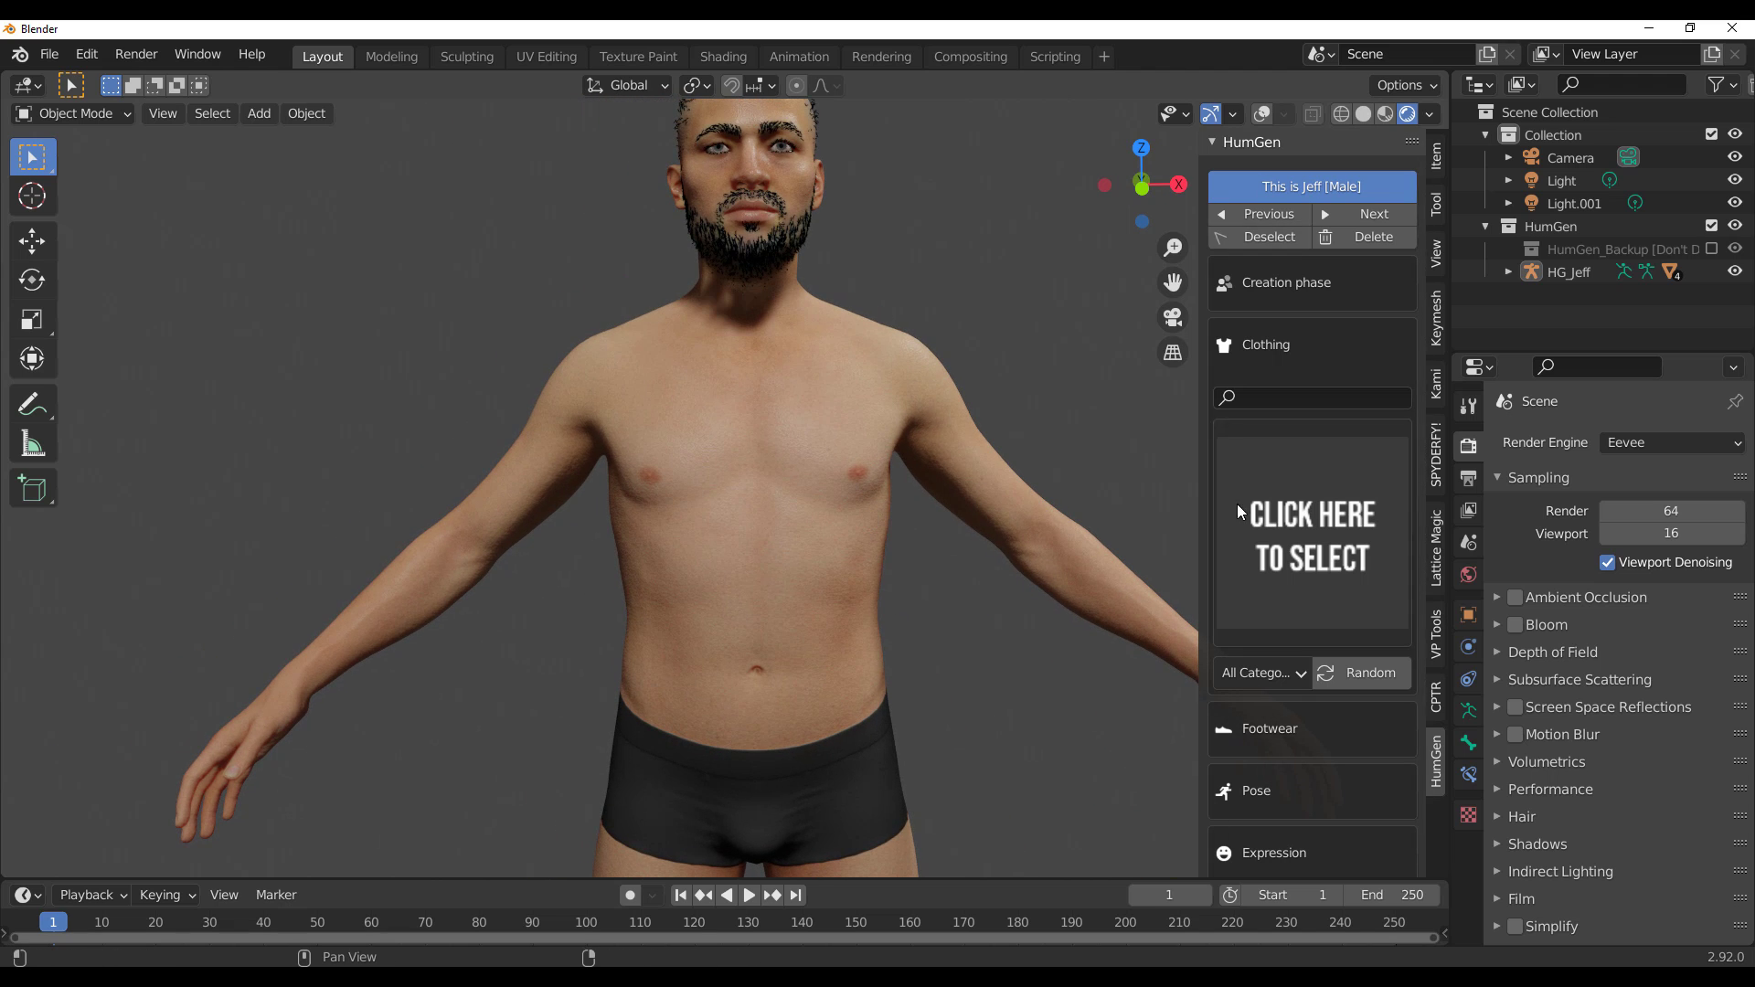
left_click(1298, 513)
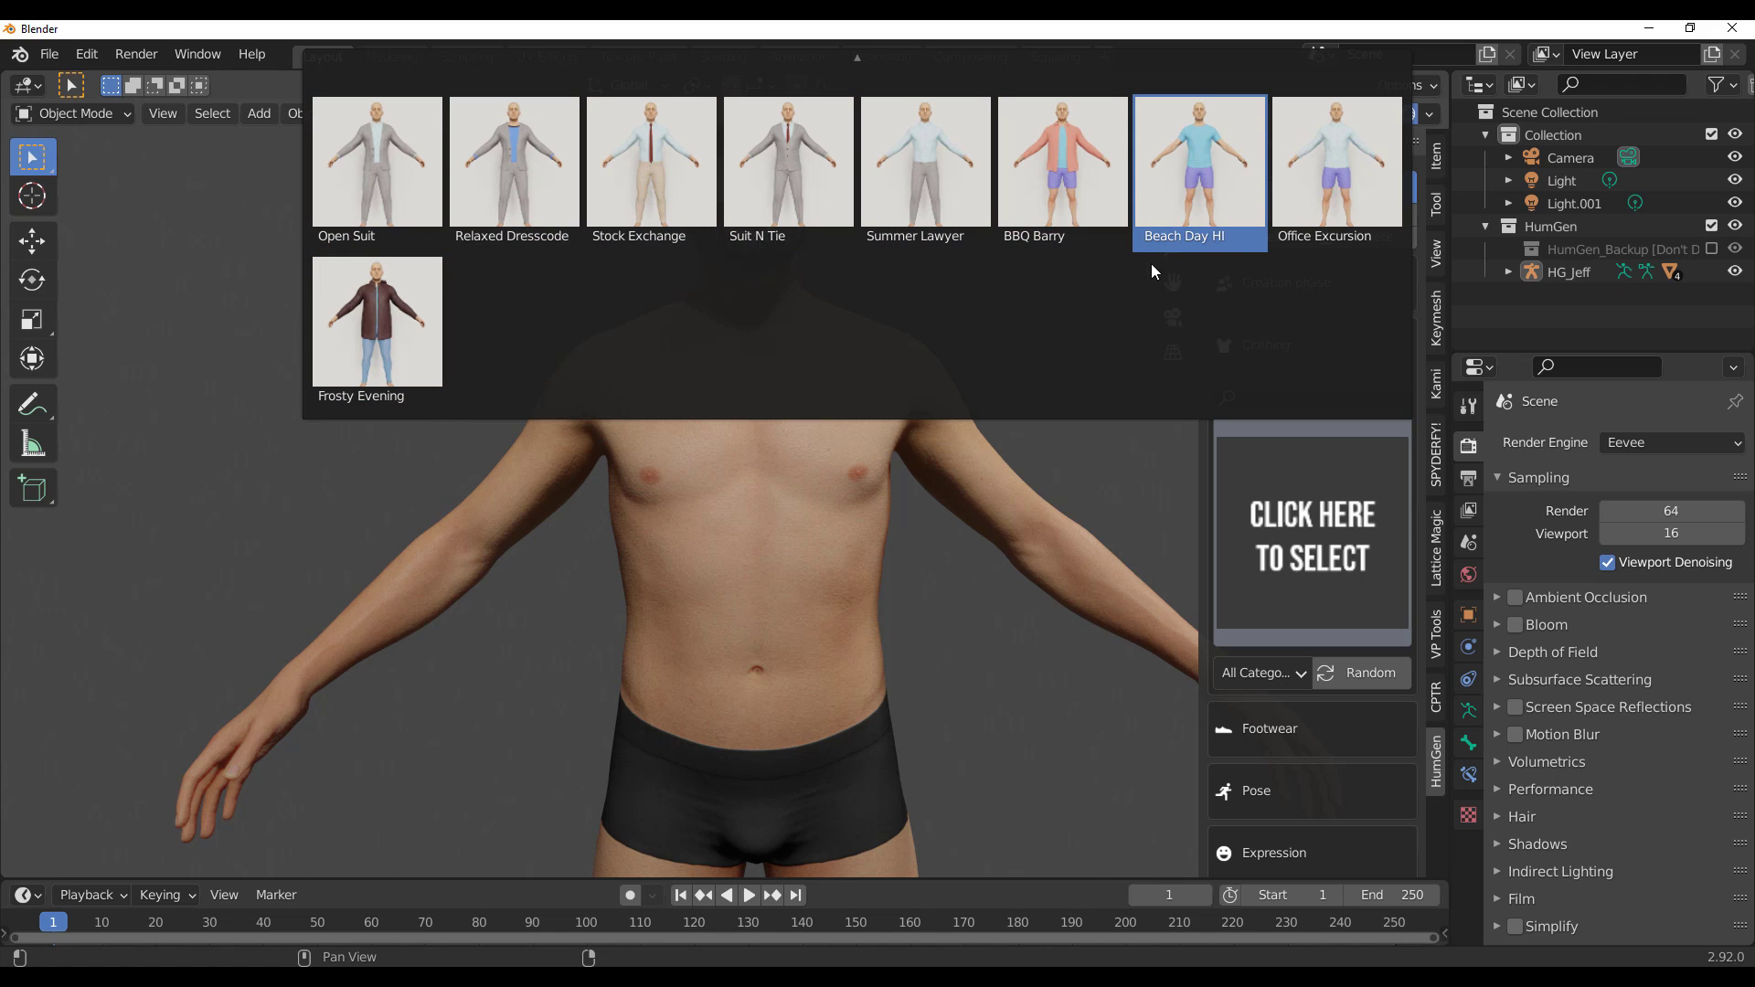
left_click(1071, 220)
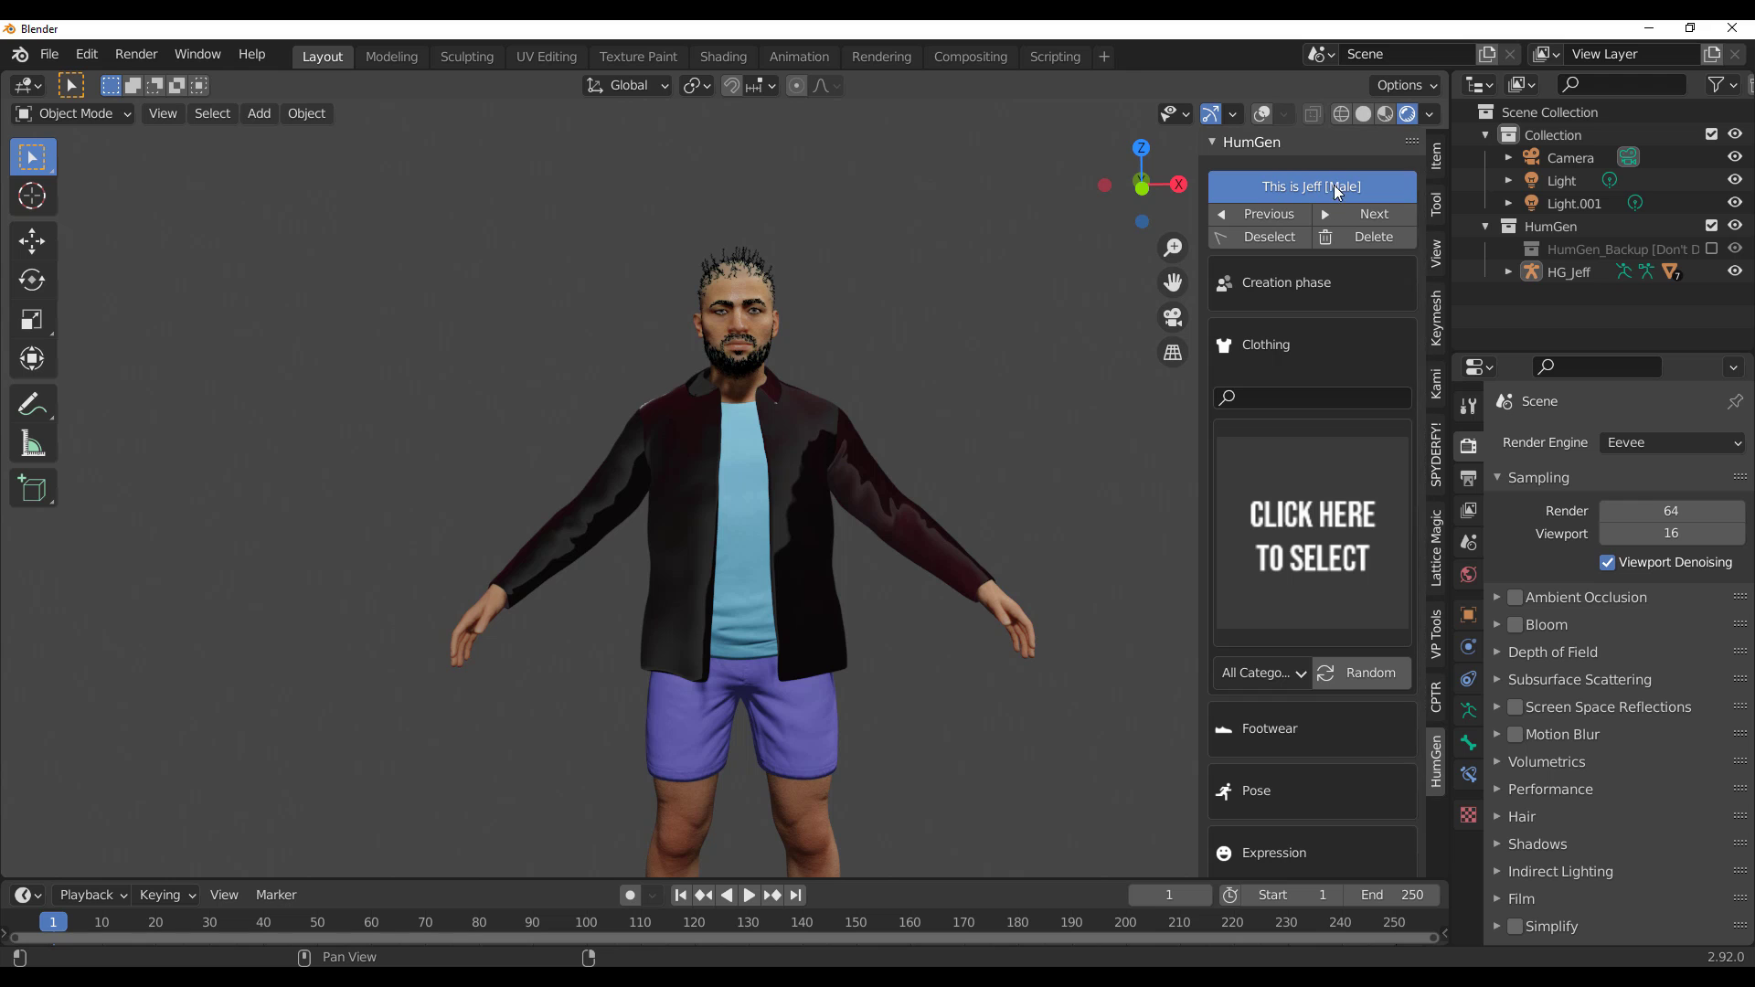
Step: Check the outfit, open the footwear library with all categories shown and give the human the Running Shoe 2 pair
scroll(871, 414, "up", 2)
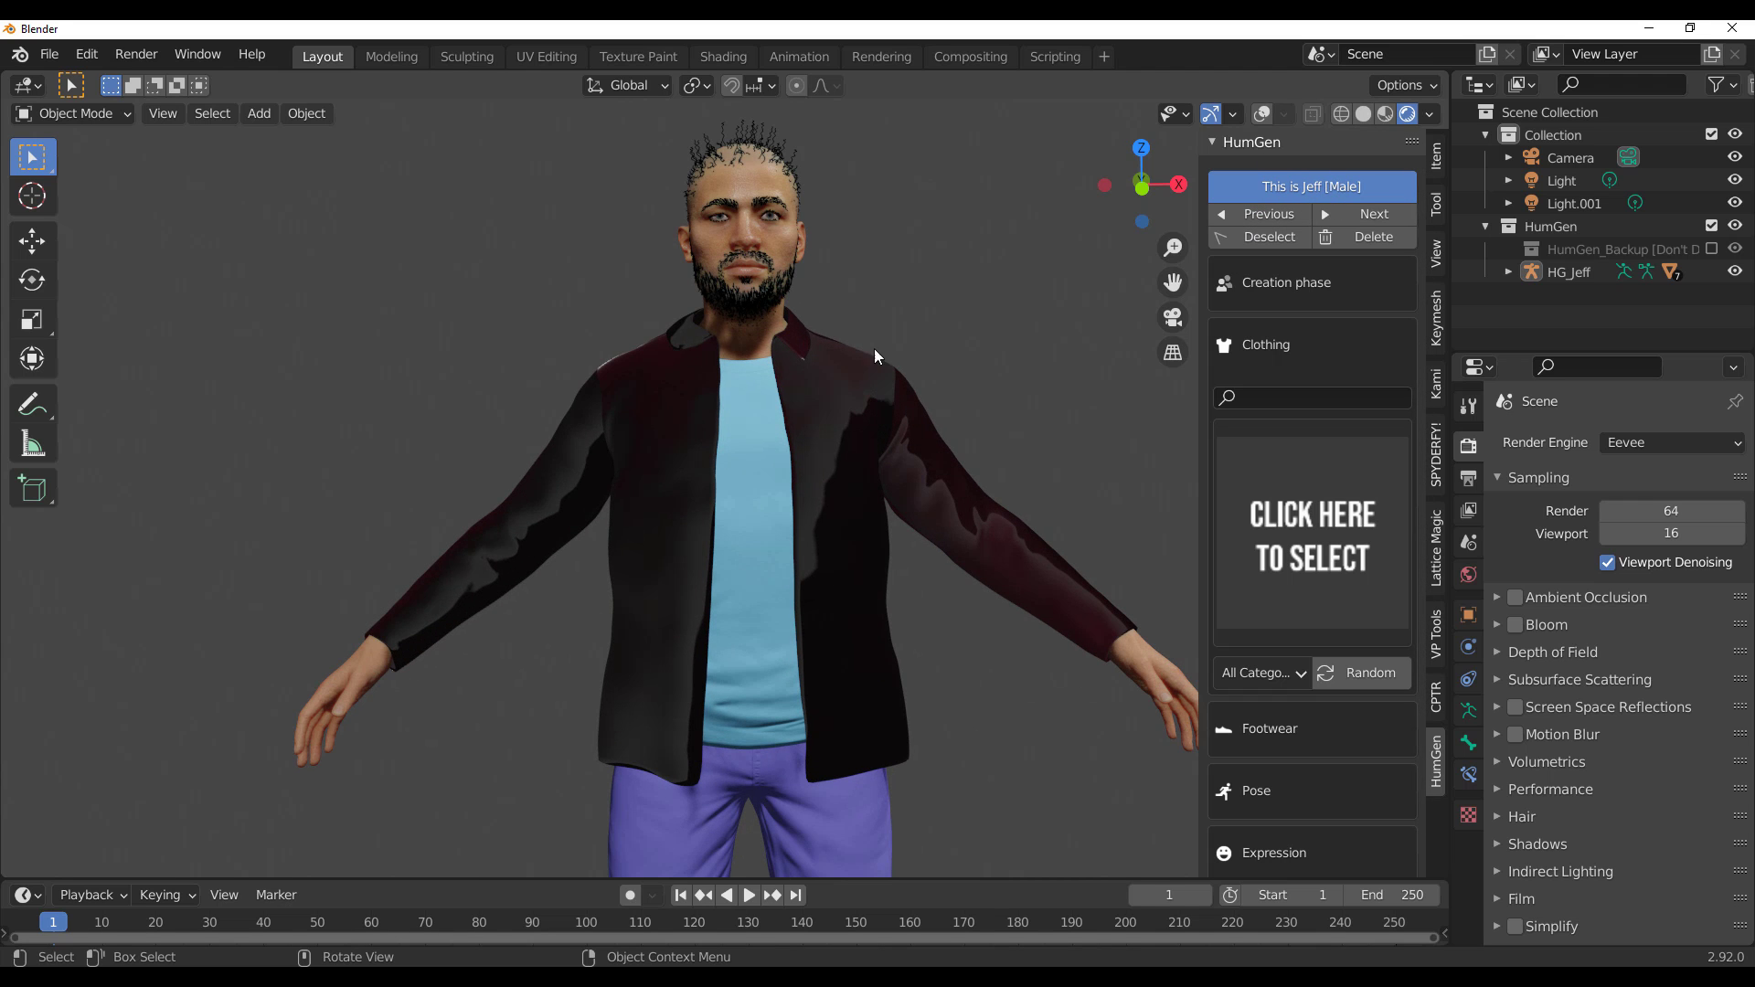
scroll(907, 375, "up", 6)
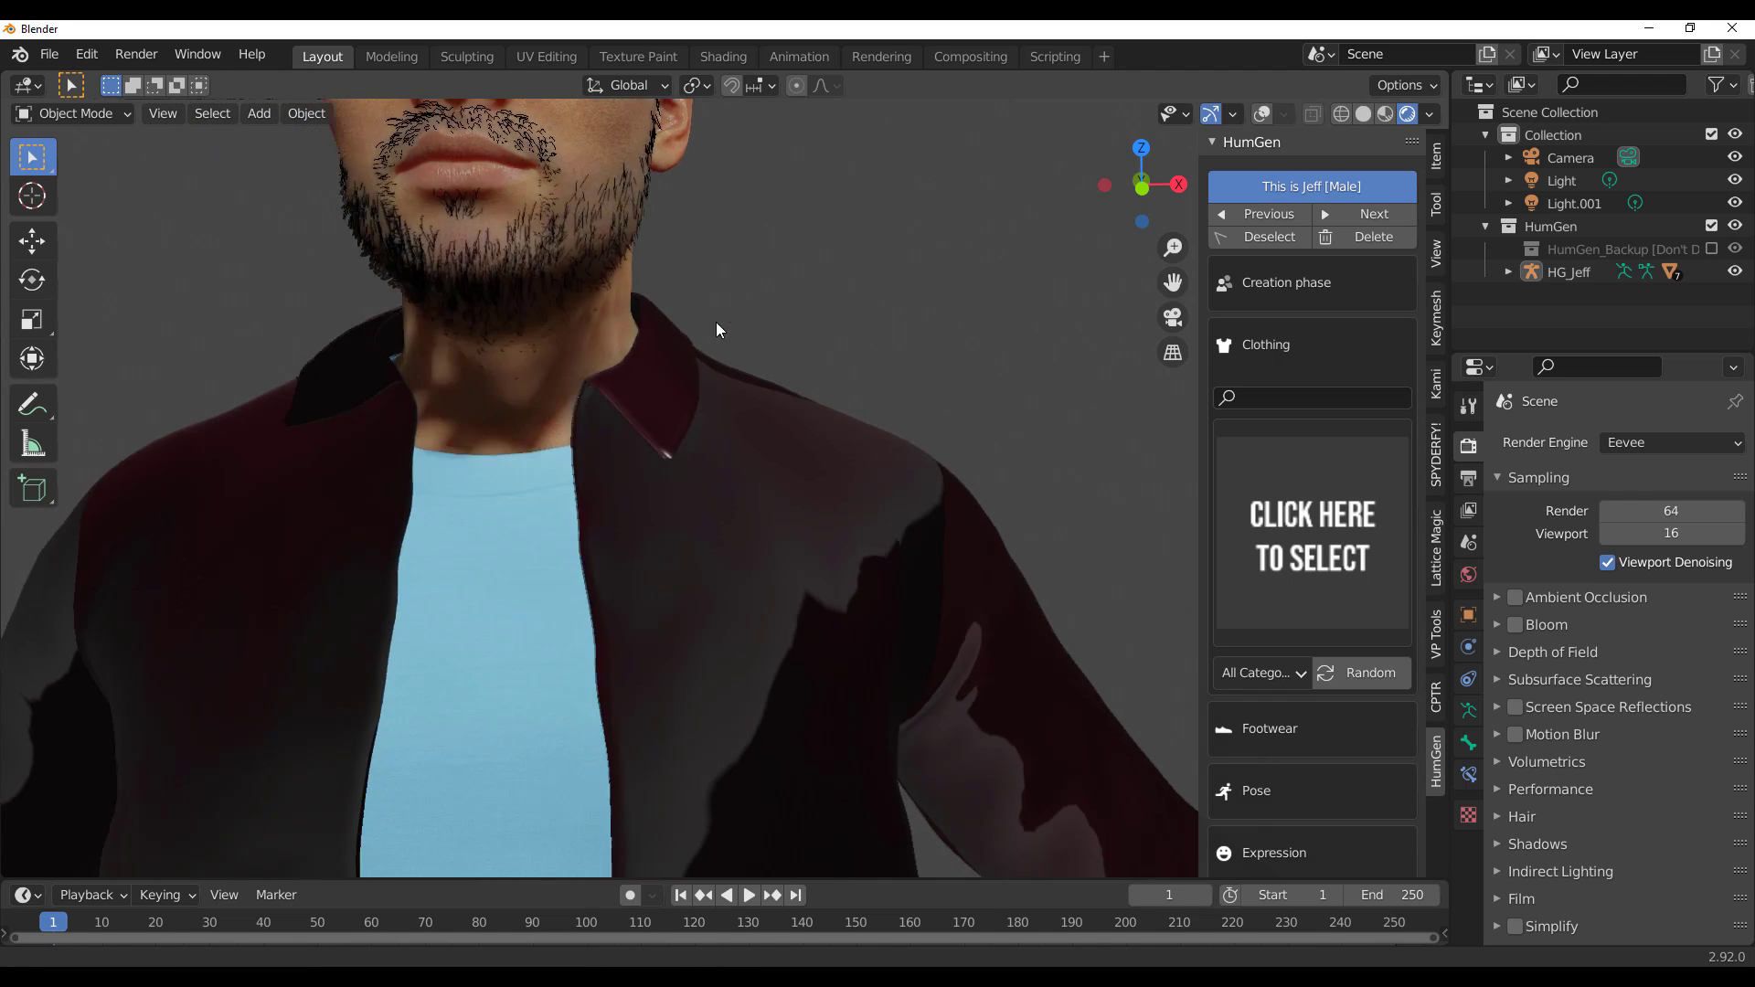
scroll(716, 322, "down", 8)
scroll(1319, 591, "down", 2)
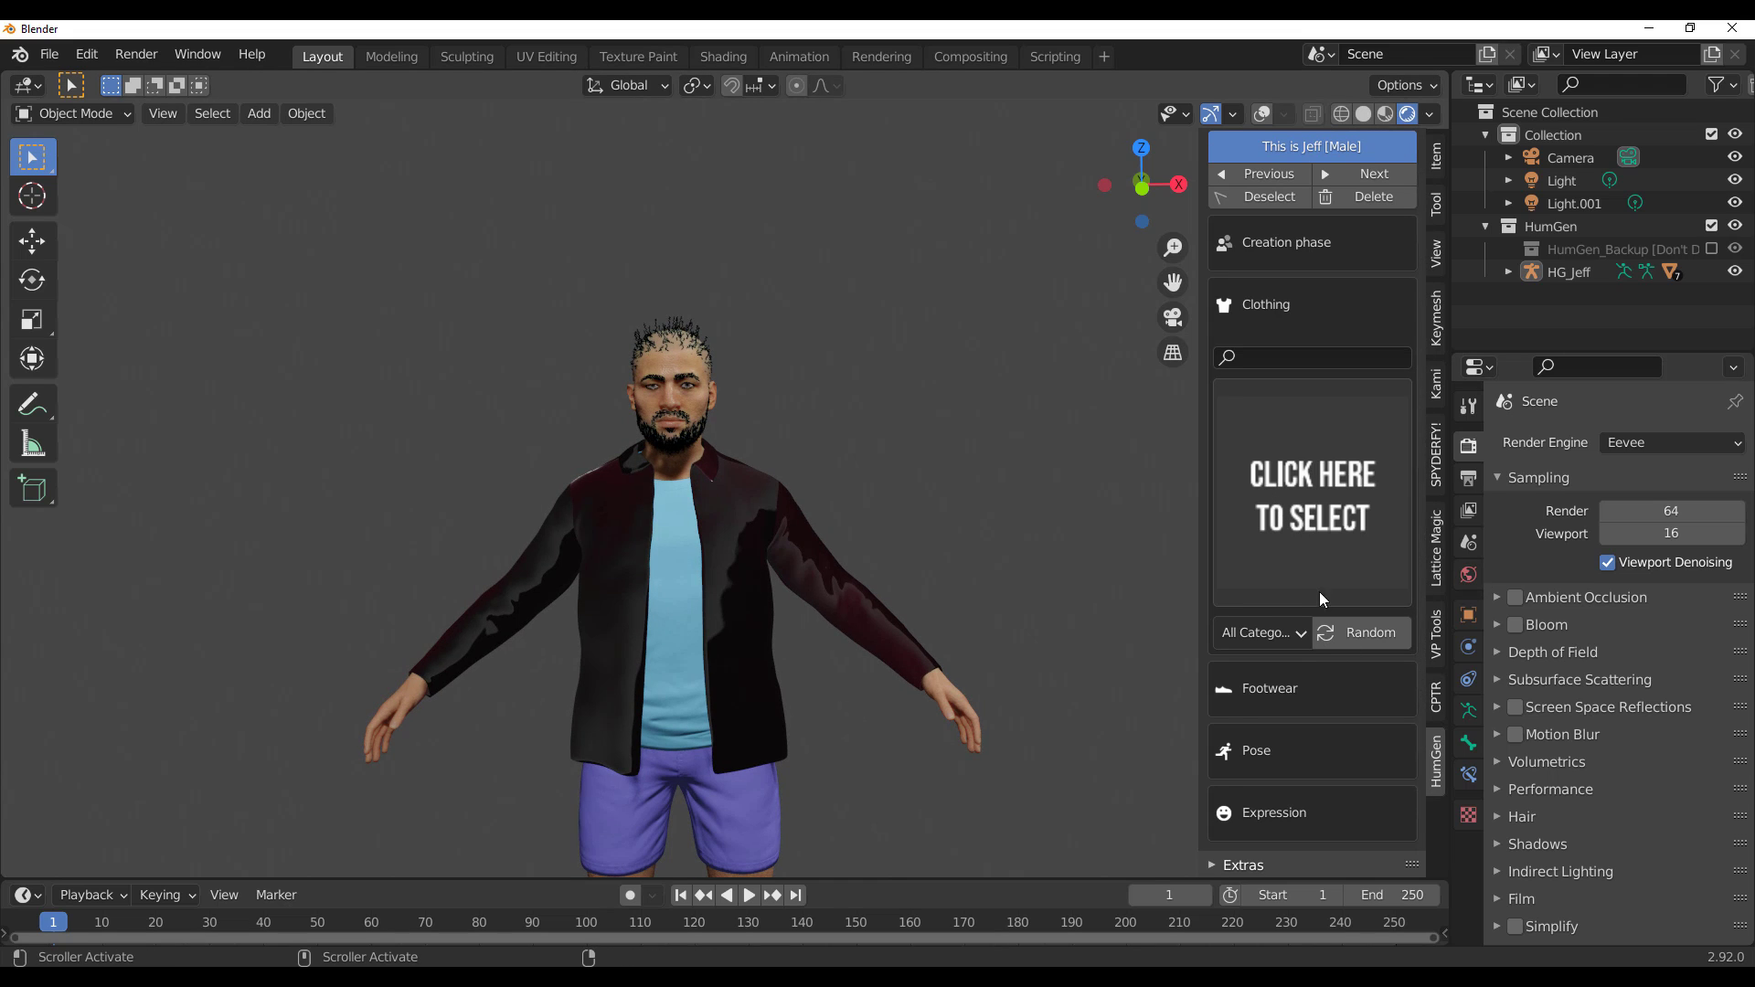
left_click(1263, 694)
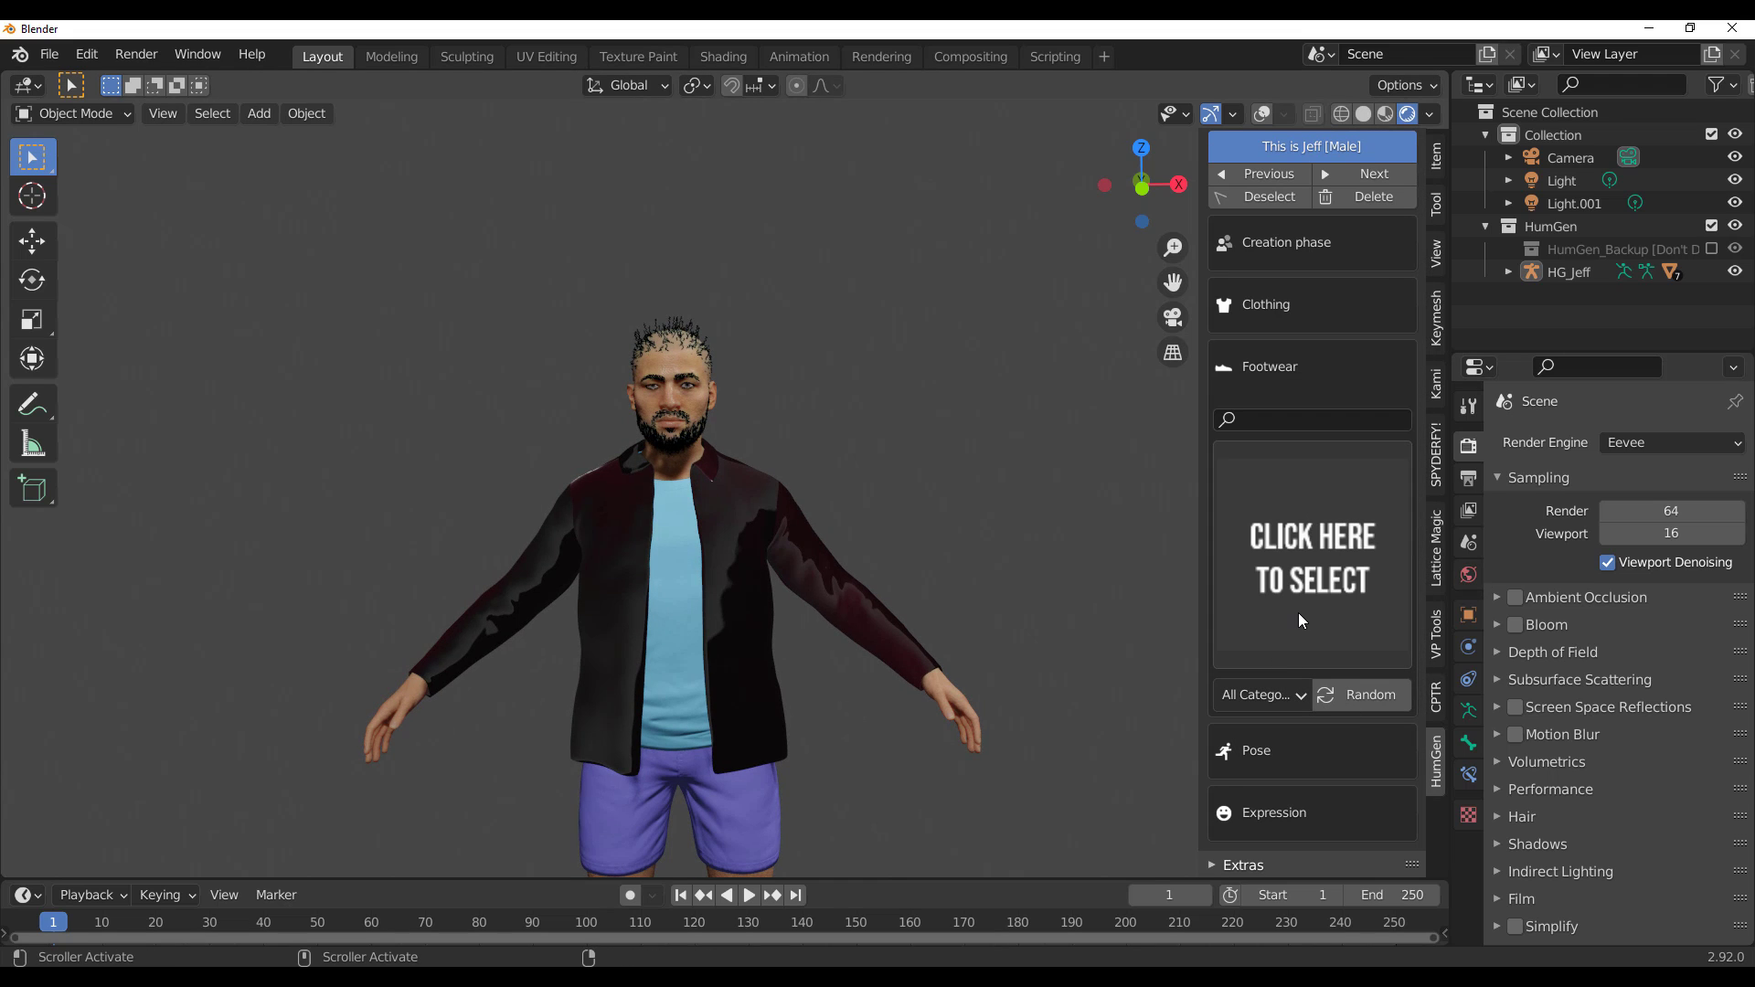
left_click(1280, 701)
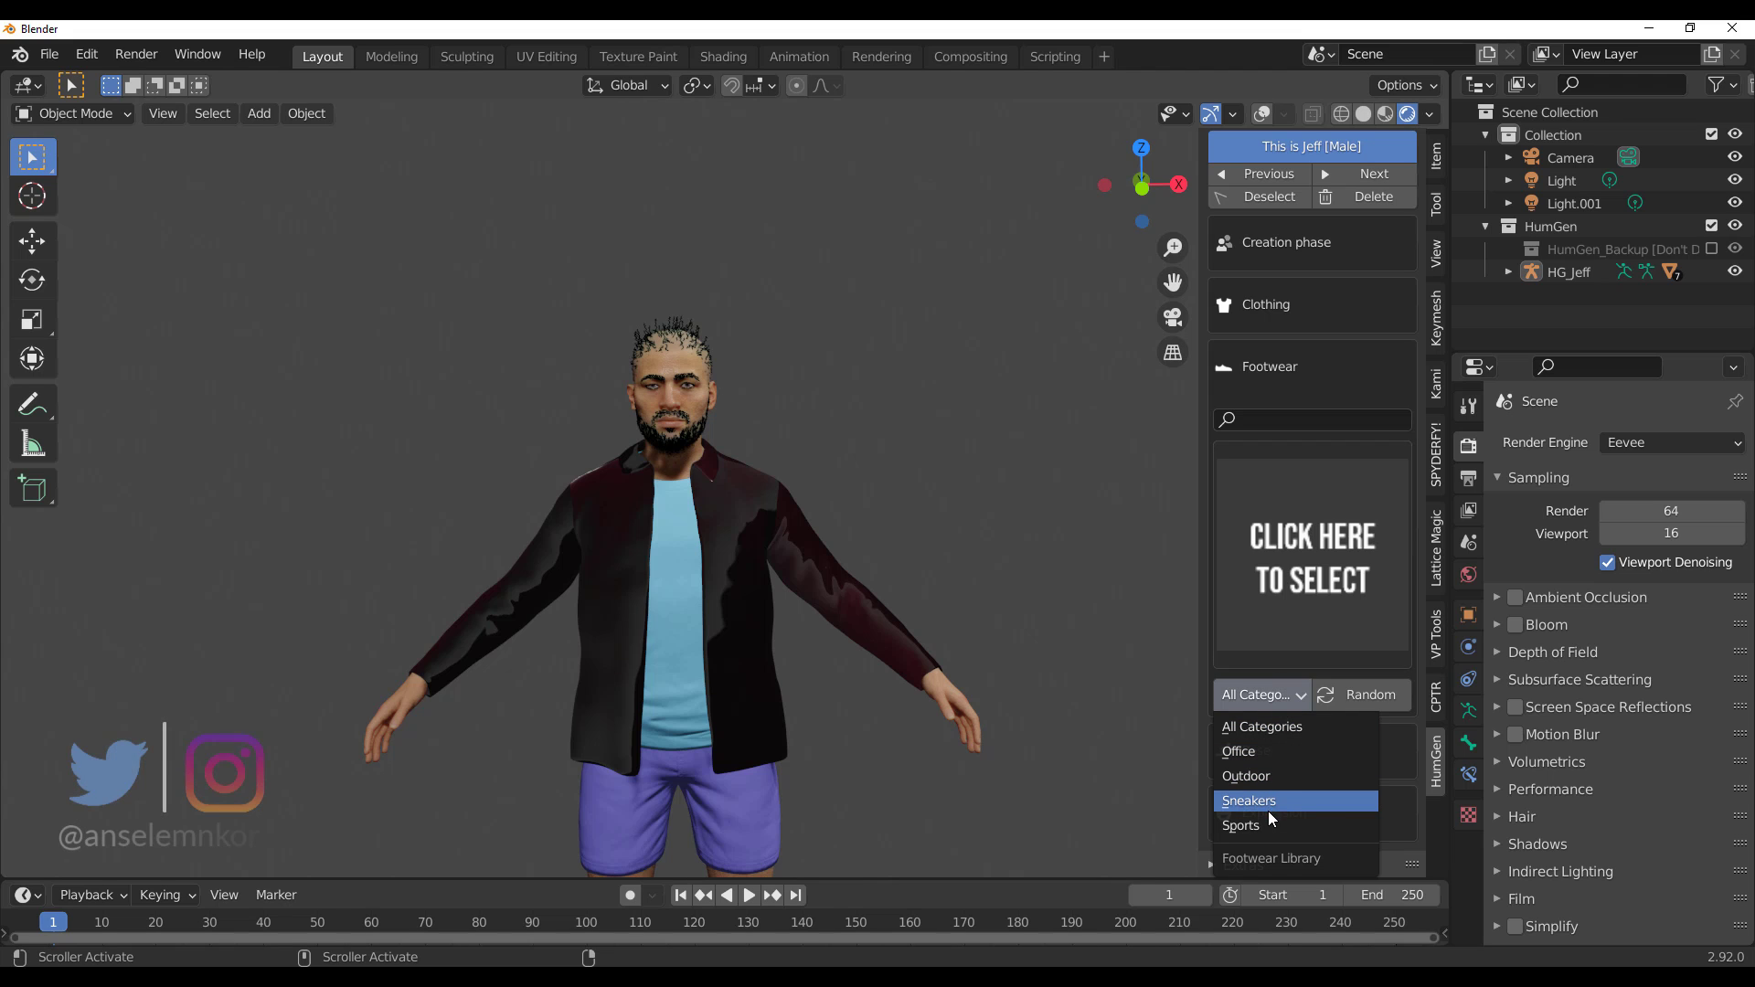
left_click(1261, 727)
left_click(1313, 558)
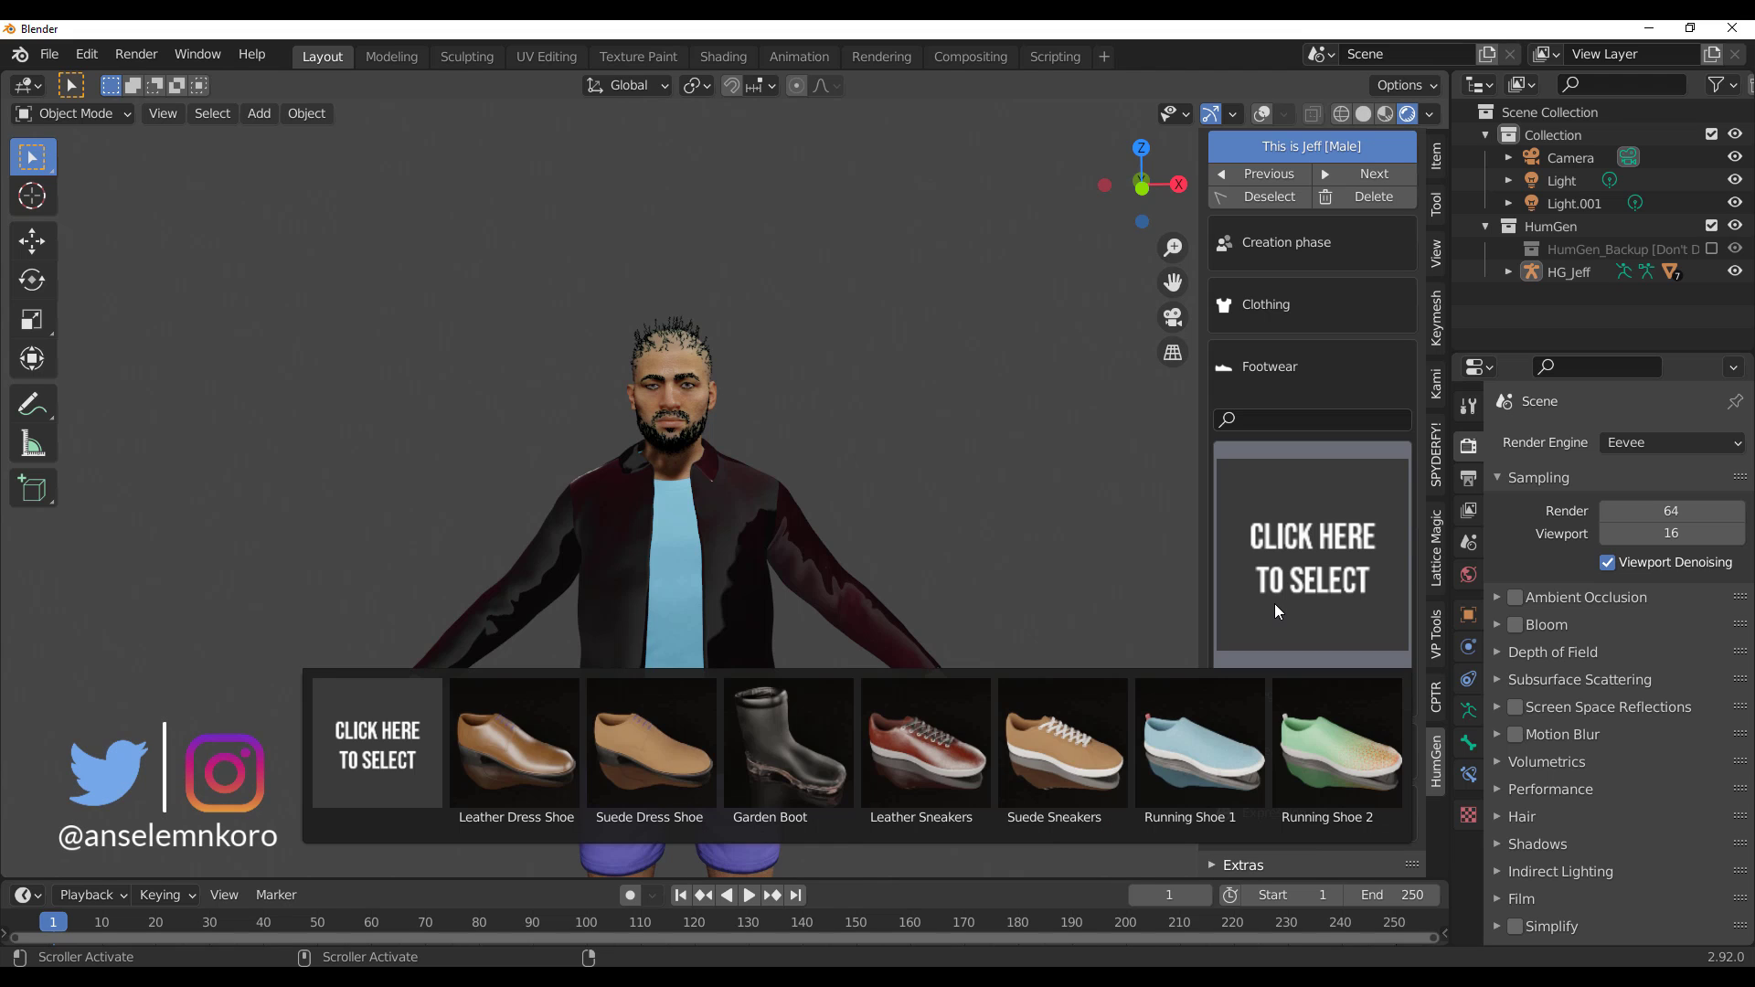
left_click(1324, 757)
Step: Examine the dressed human's shoes, shorts, jacket and head from several angles and distances
scroll(885, 618, "down", 5)
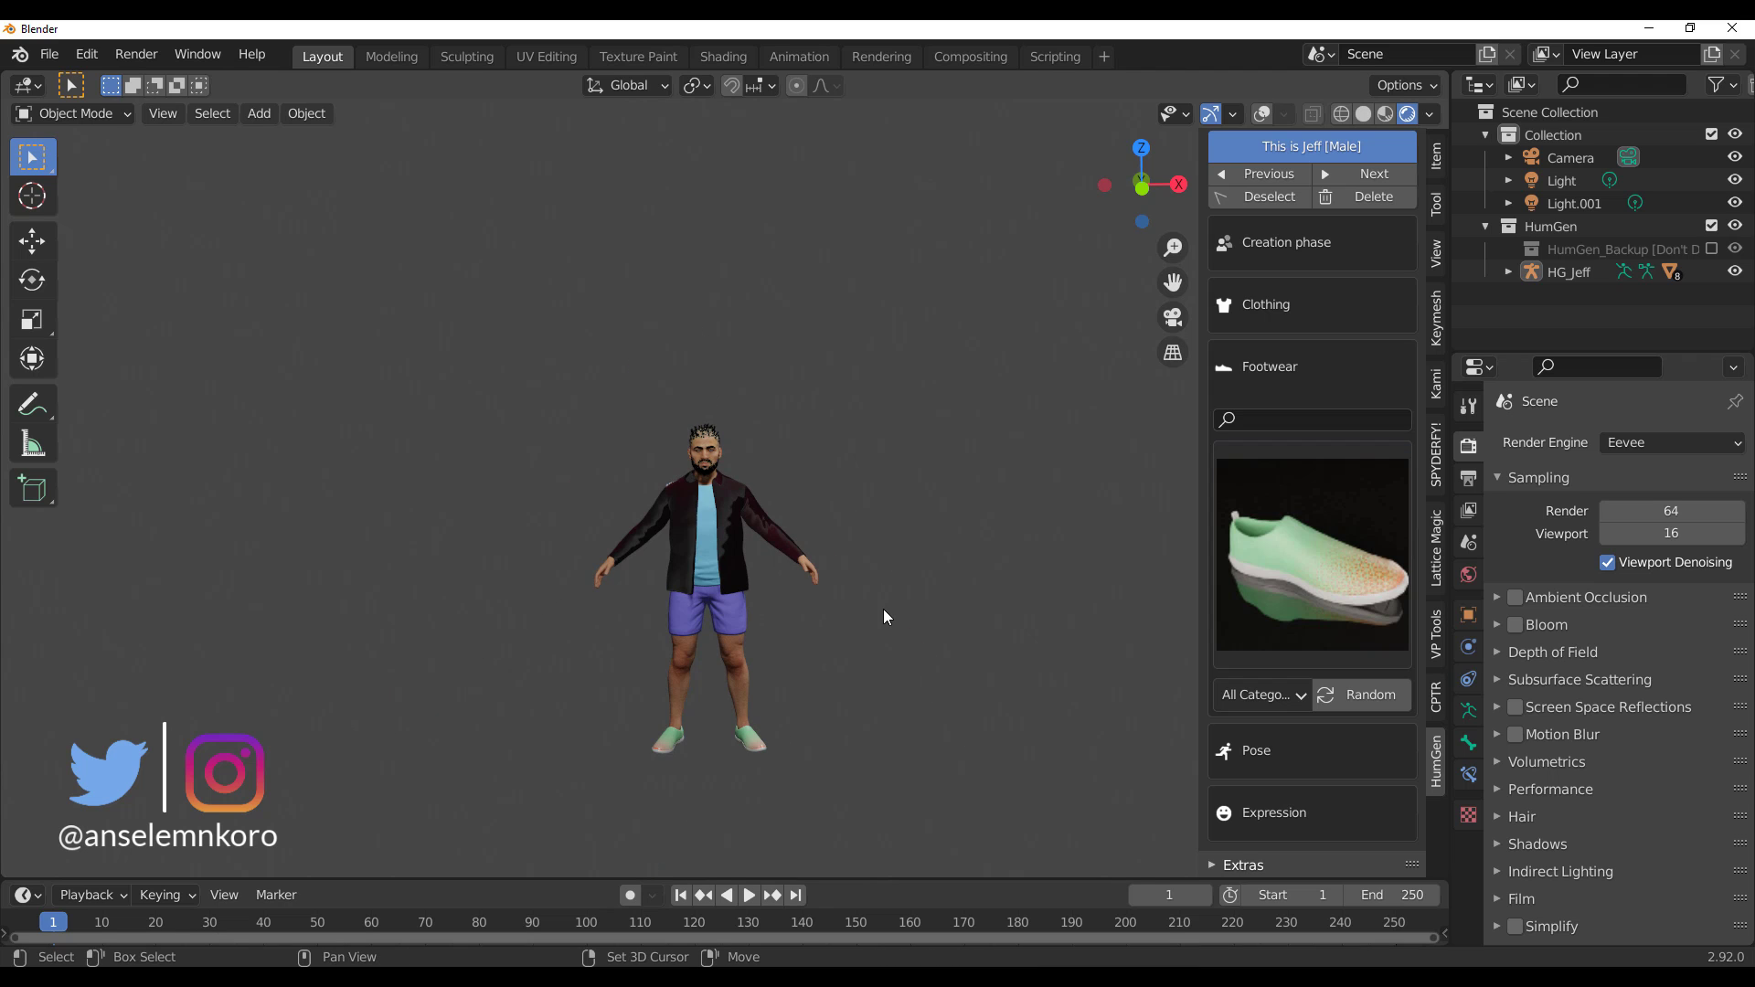
scroll(842, 475, "down", 2)
scroll(768, 474, "up", 5)
middle_click_drag(694, 475, 883, 501)
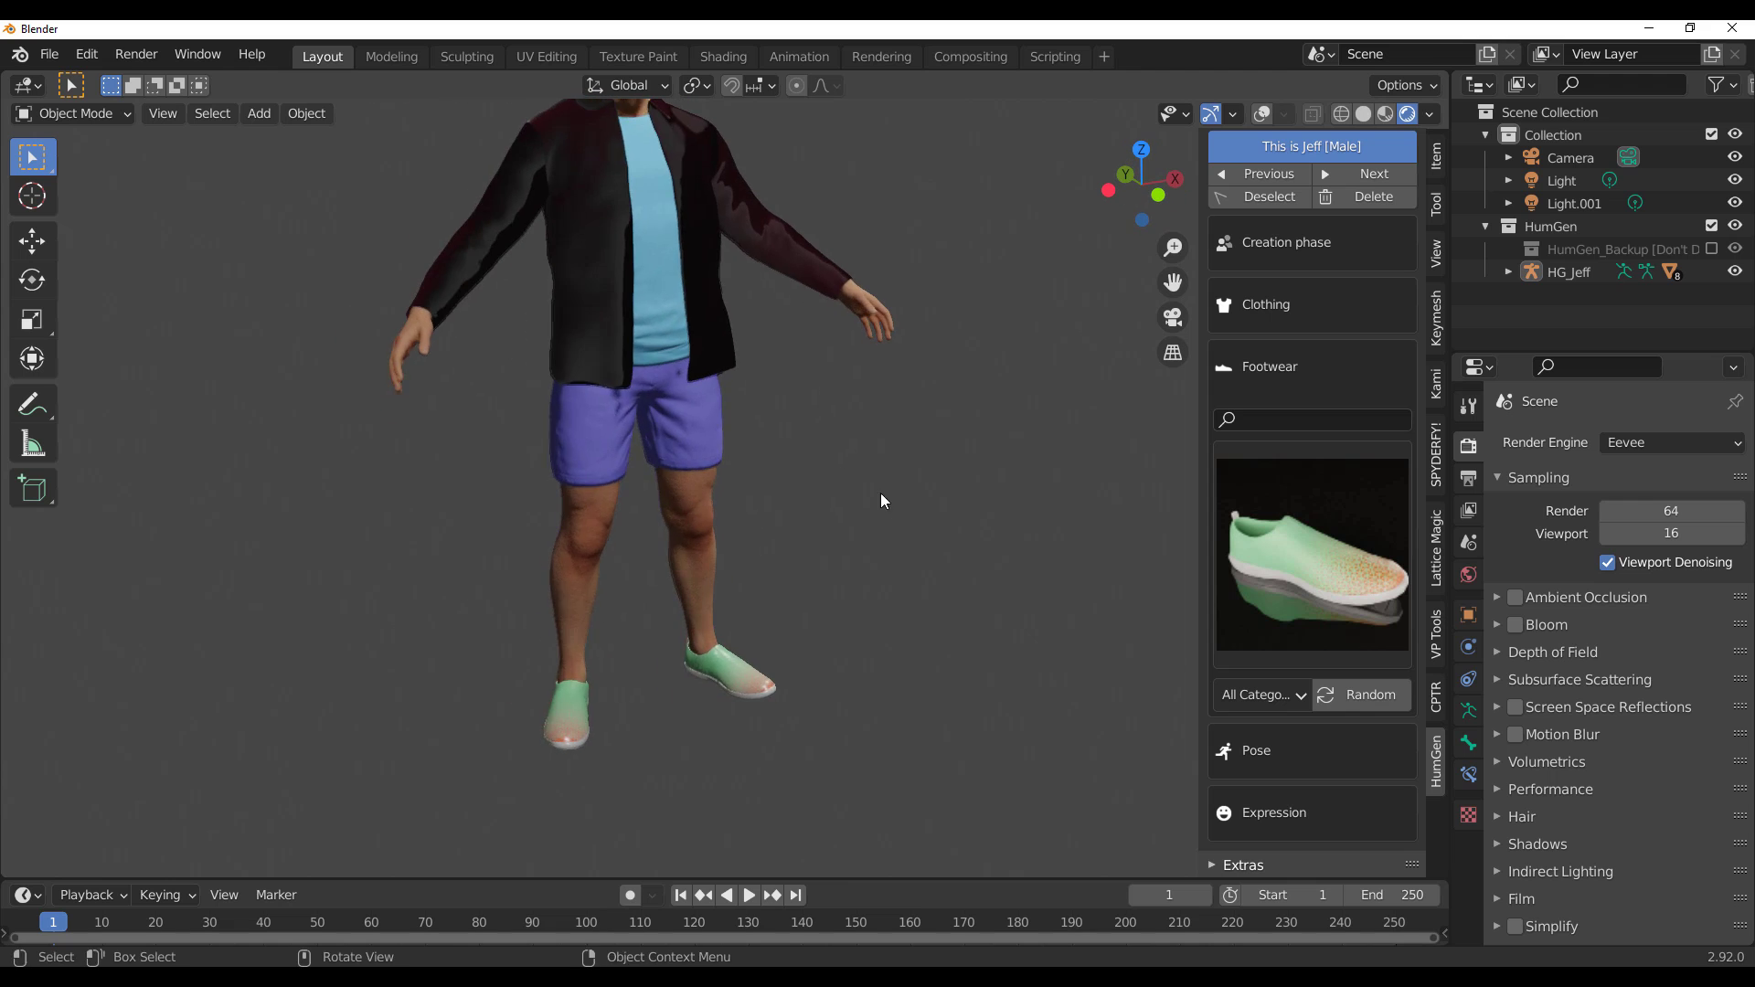
middle_click_drag(752, 384, 823, 642, "shift")
scroll(782, 564, "up", 4)
scroll(741, 485, "down", 3)
middle_click_drag(747, 514, 563, 463)
scroll(636, 464, "down", 4)
middle_click_drag(687, 539, 823, 484, "shift")
mouse_move(721, 446)
middle_mouse_down()
mouse_move(775, 439)
mouse_move(719, 458)
middle_mouse_up()
scroll(779, 435, "up", 4)
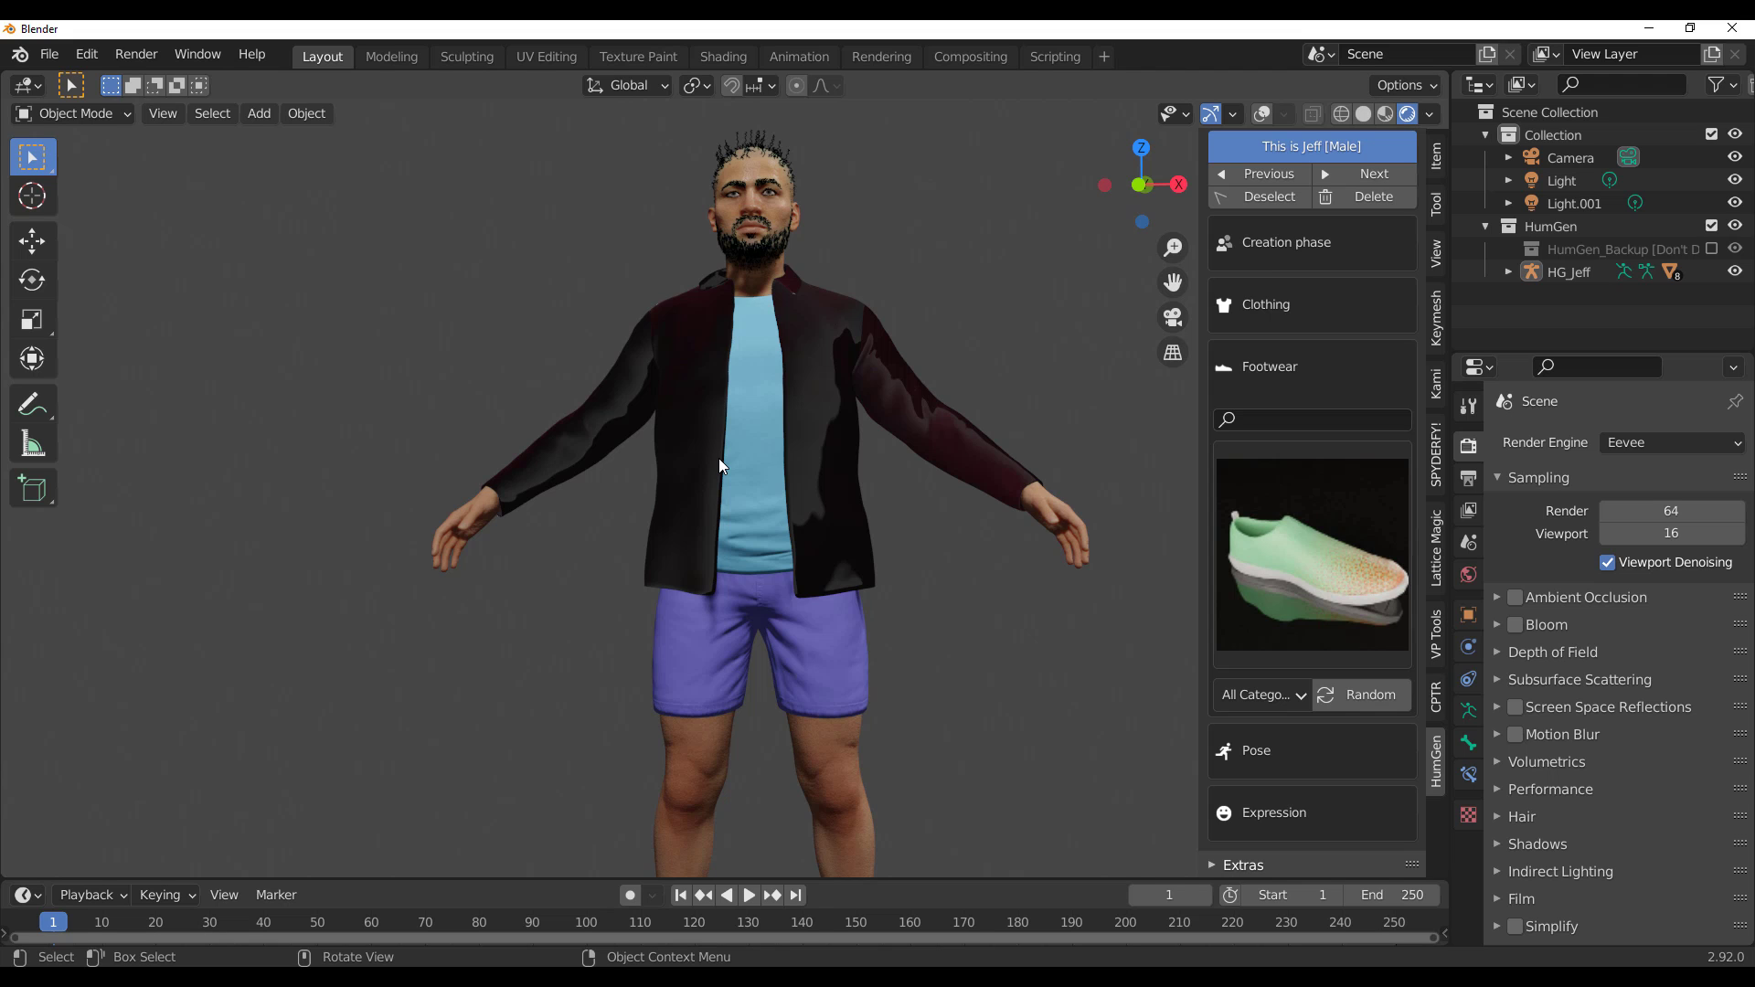
scroll(698, 463, "down", 3)
scroll(976, 599, "up", 2)
scroll(969, 594, "up", 4)
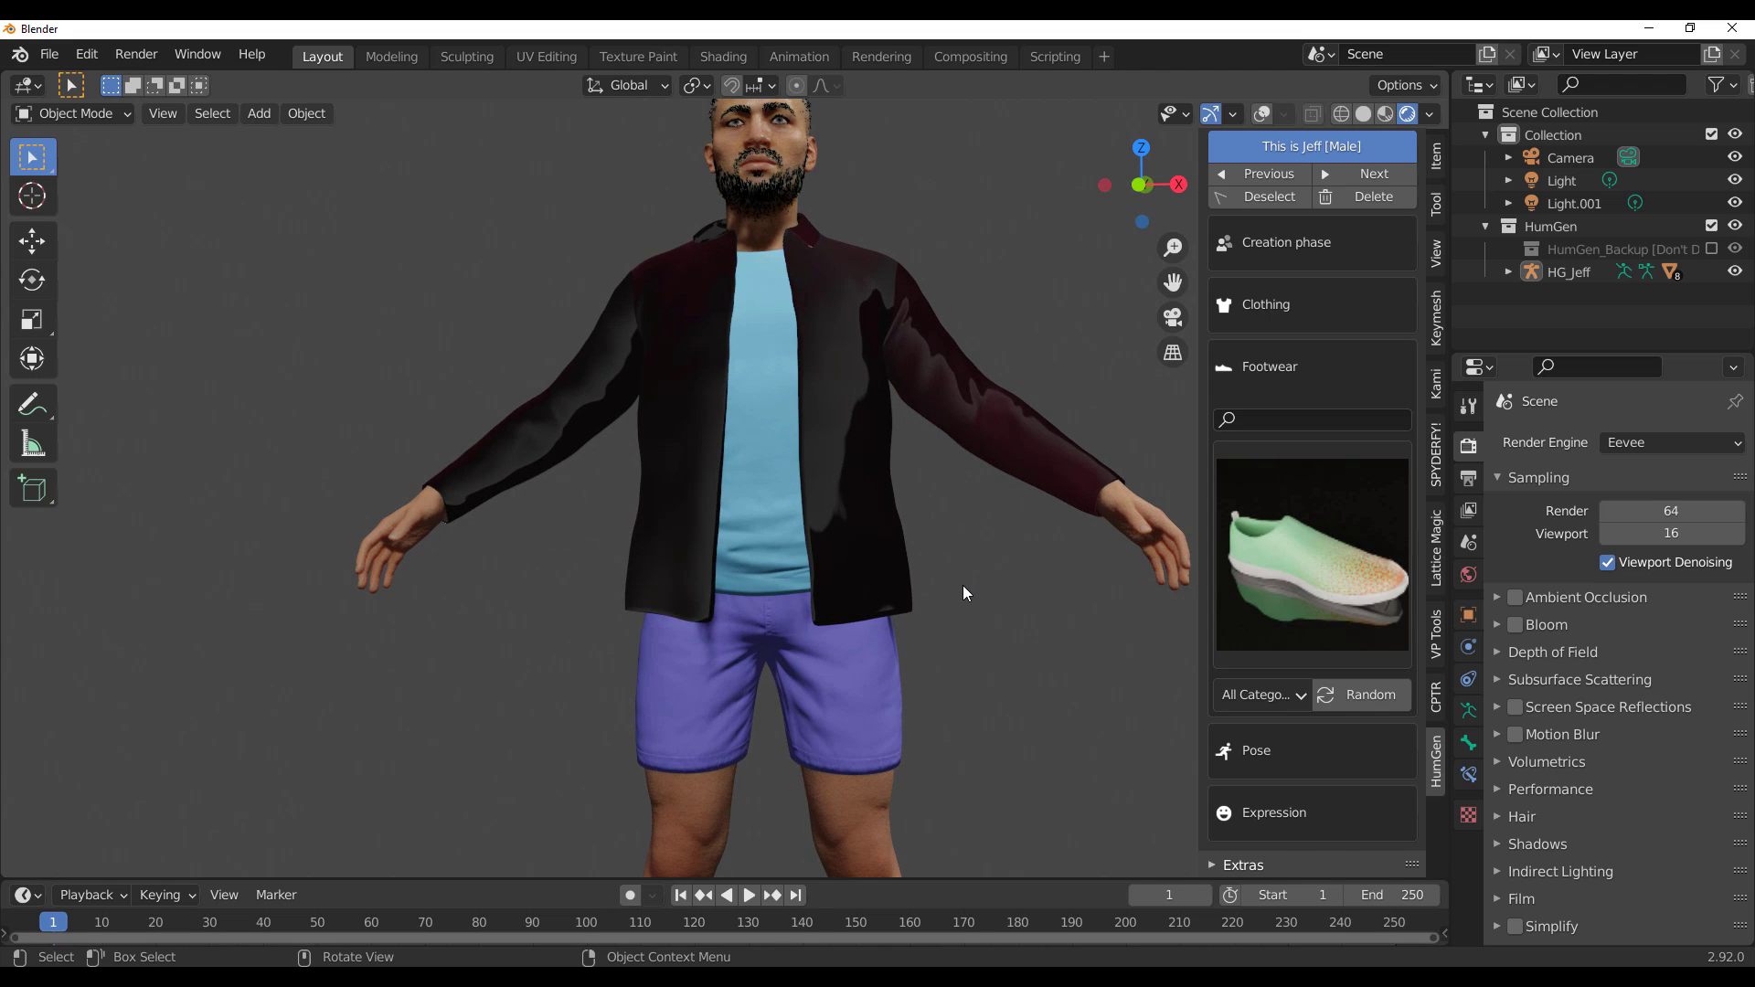
scroll(850, 690, "down", 3)
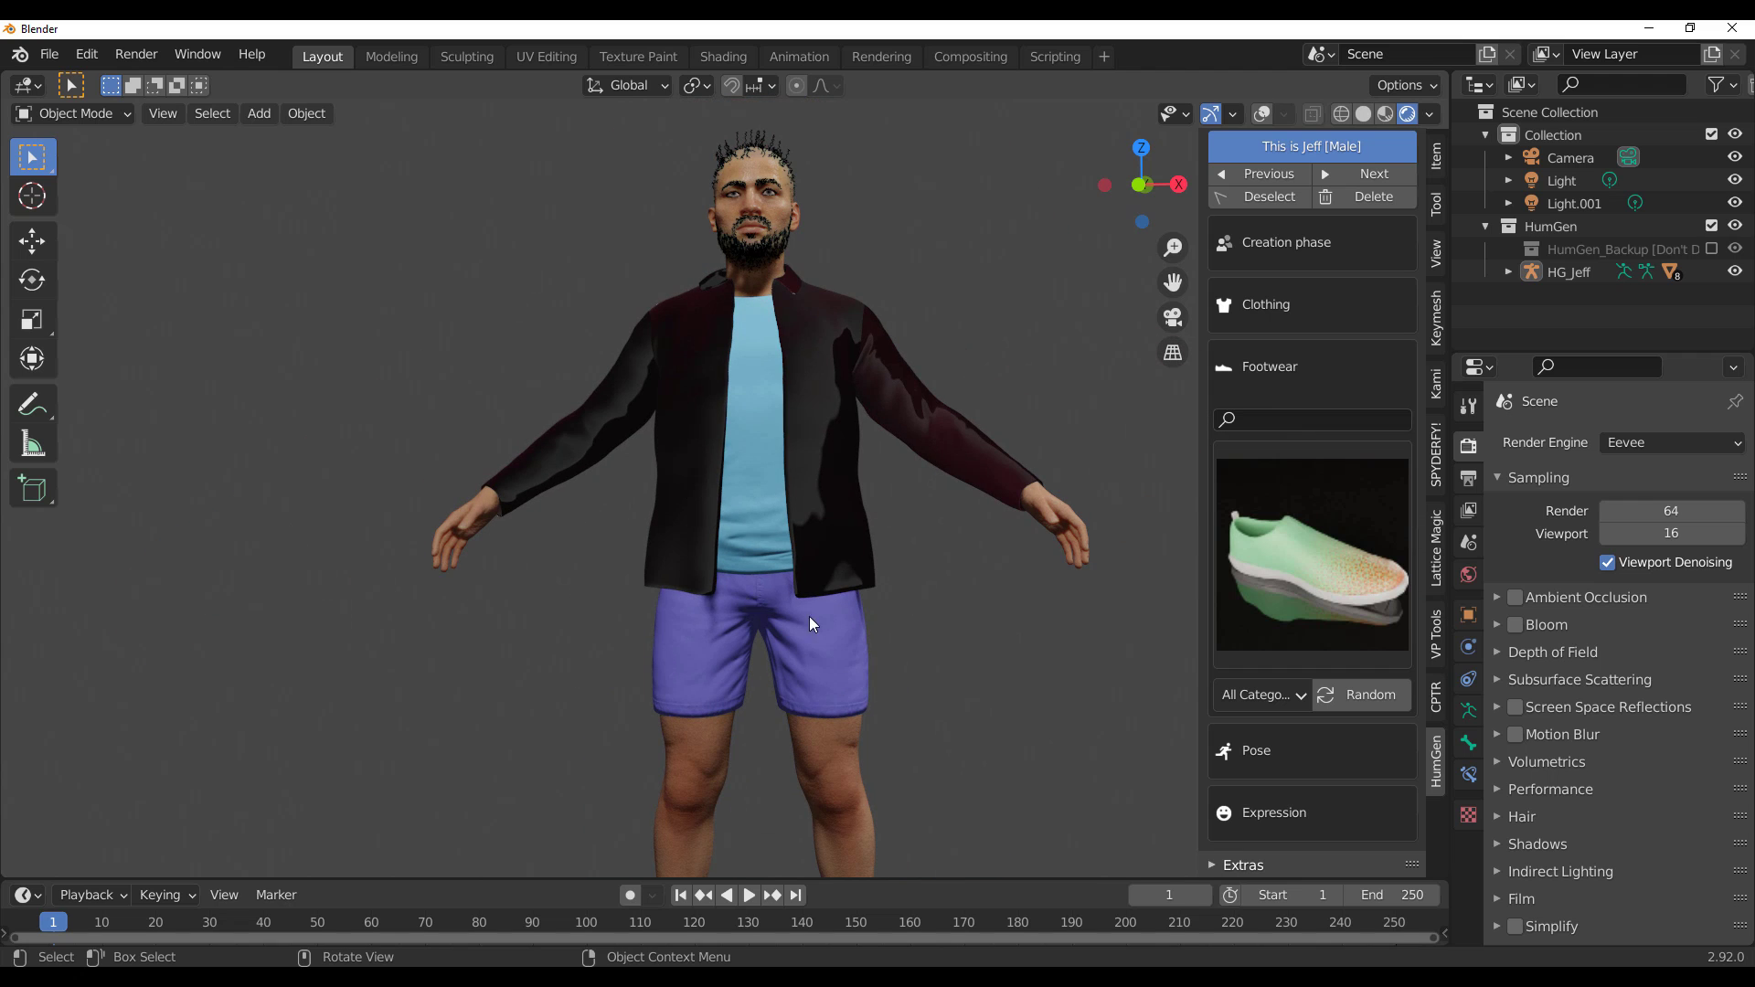
scroll(805, 531, "down", 3)
scroll(823, 594, "up", 5)
scroll(842, 485, "down", 3)
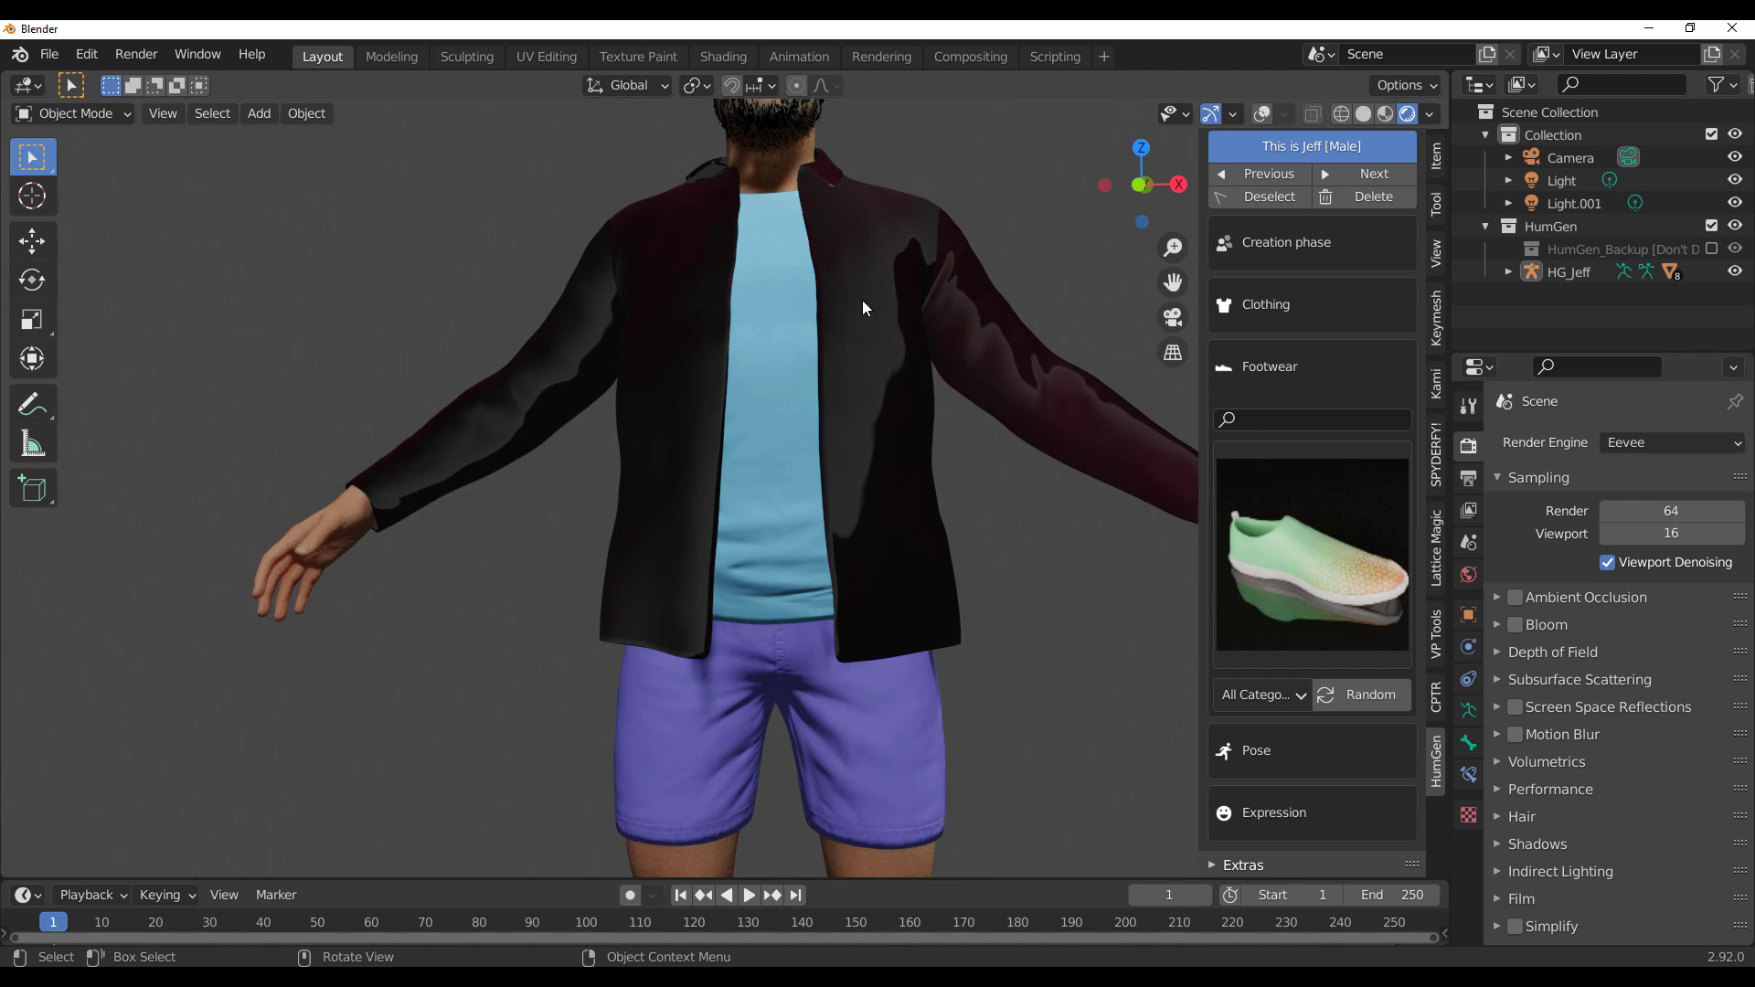
scroll(759, 438, "up", 3)
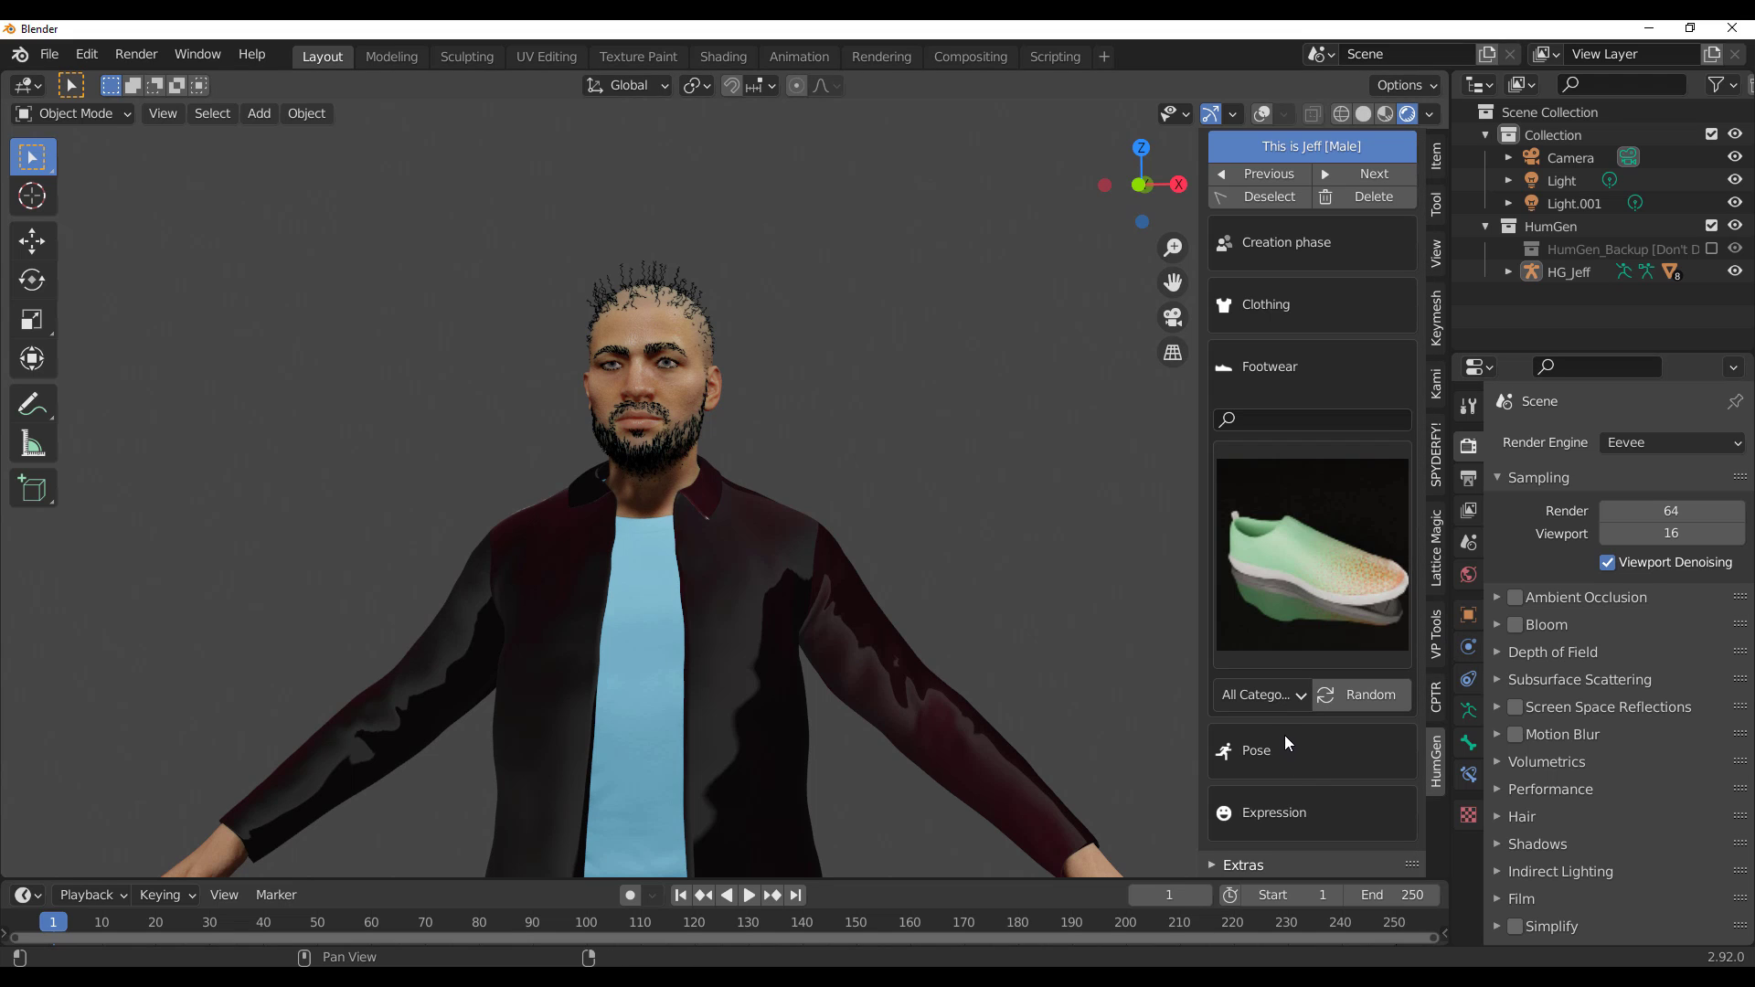
Step: Open the pose library and choose the sitting body forward pose for the human
left_click(1256, 752)
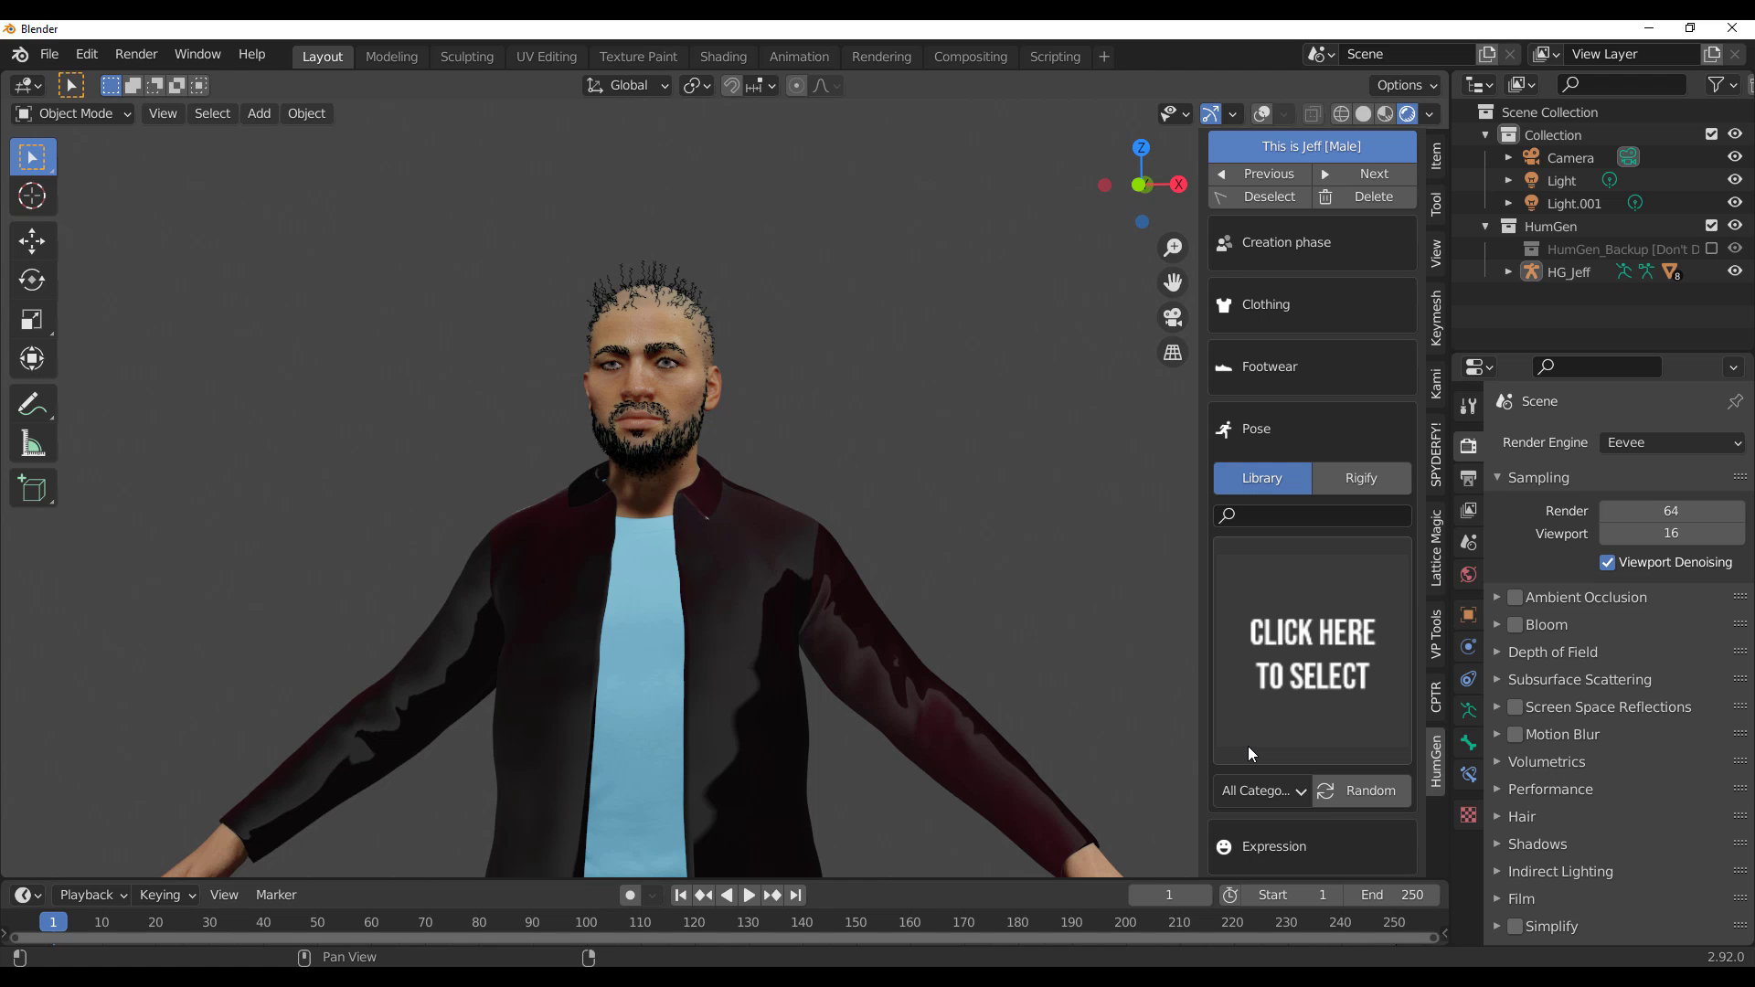
left_click(1297, 679)
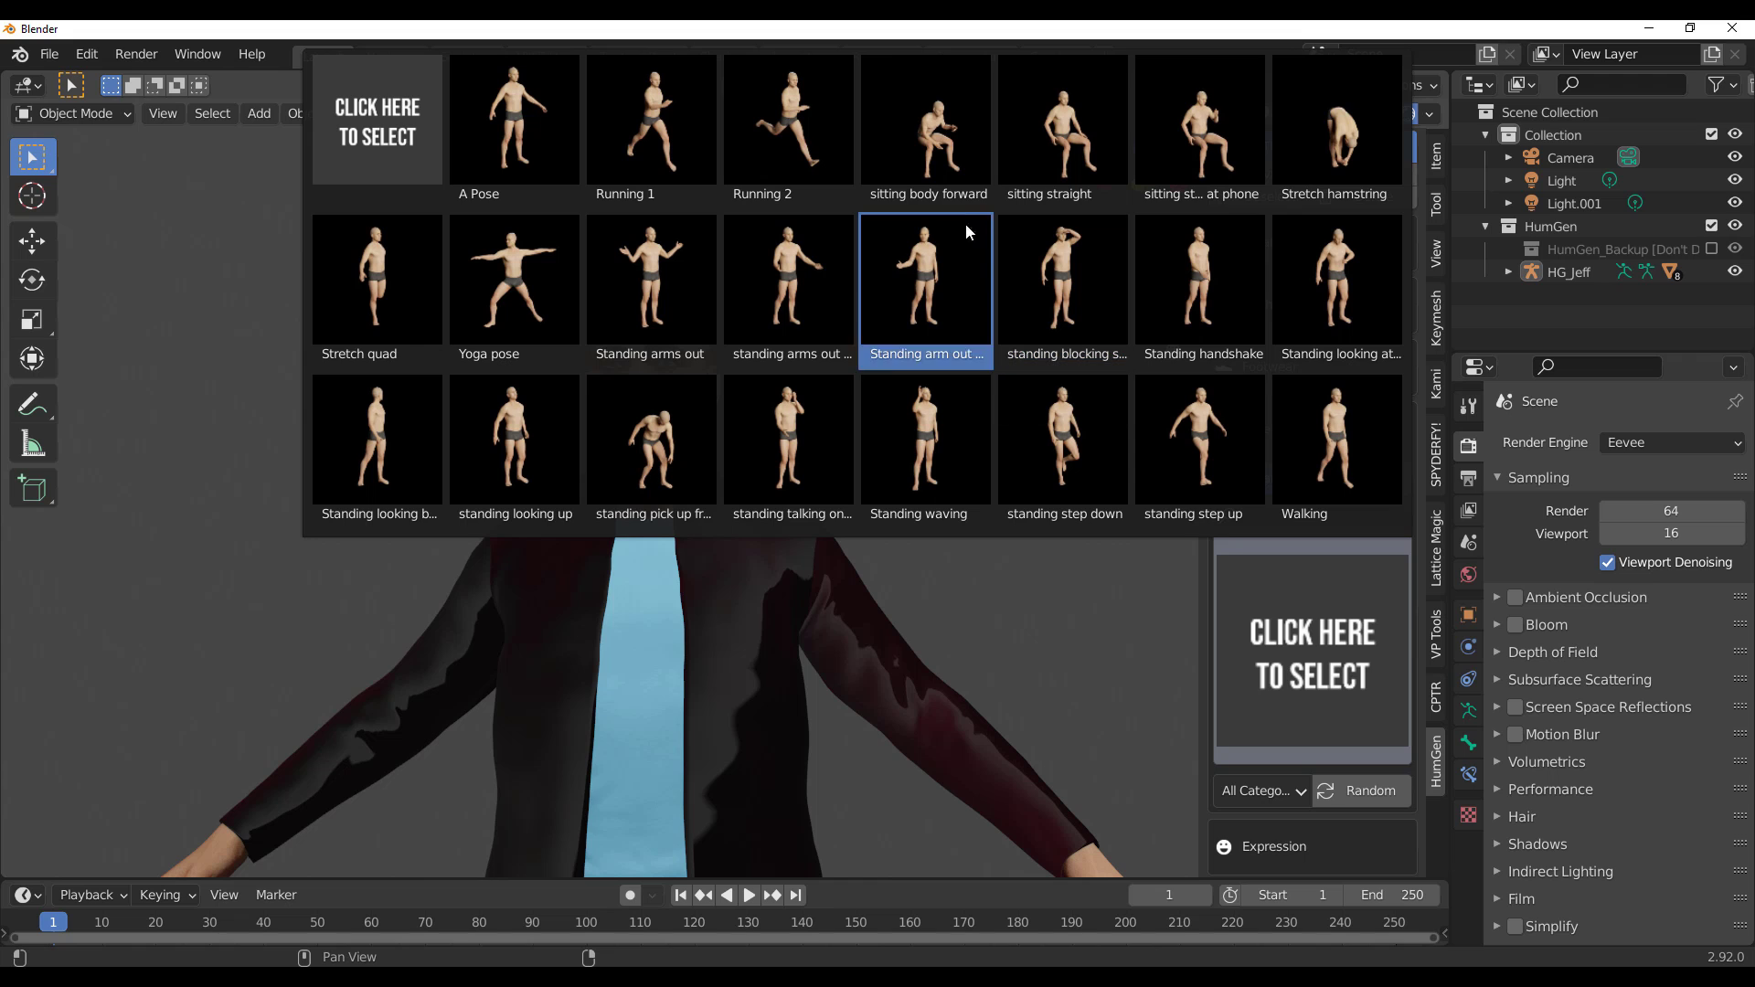
left_click(942, 162)
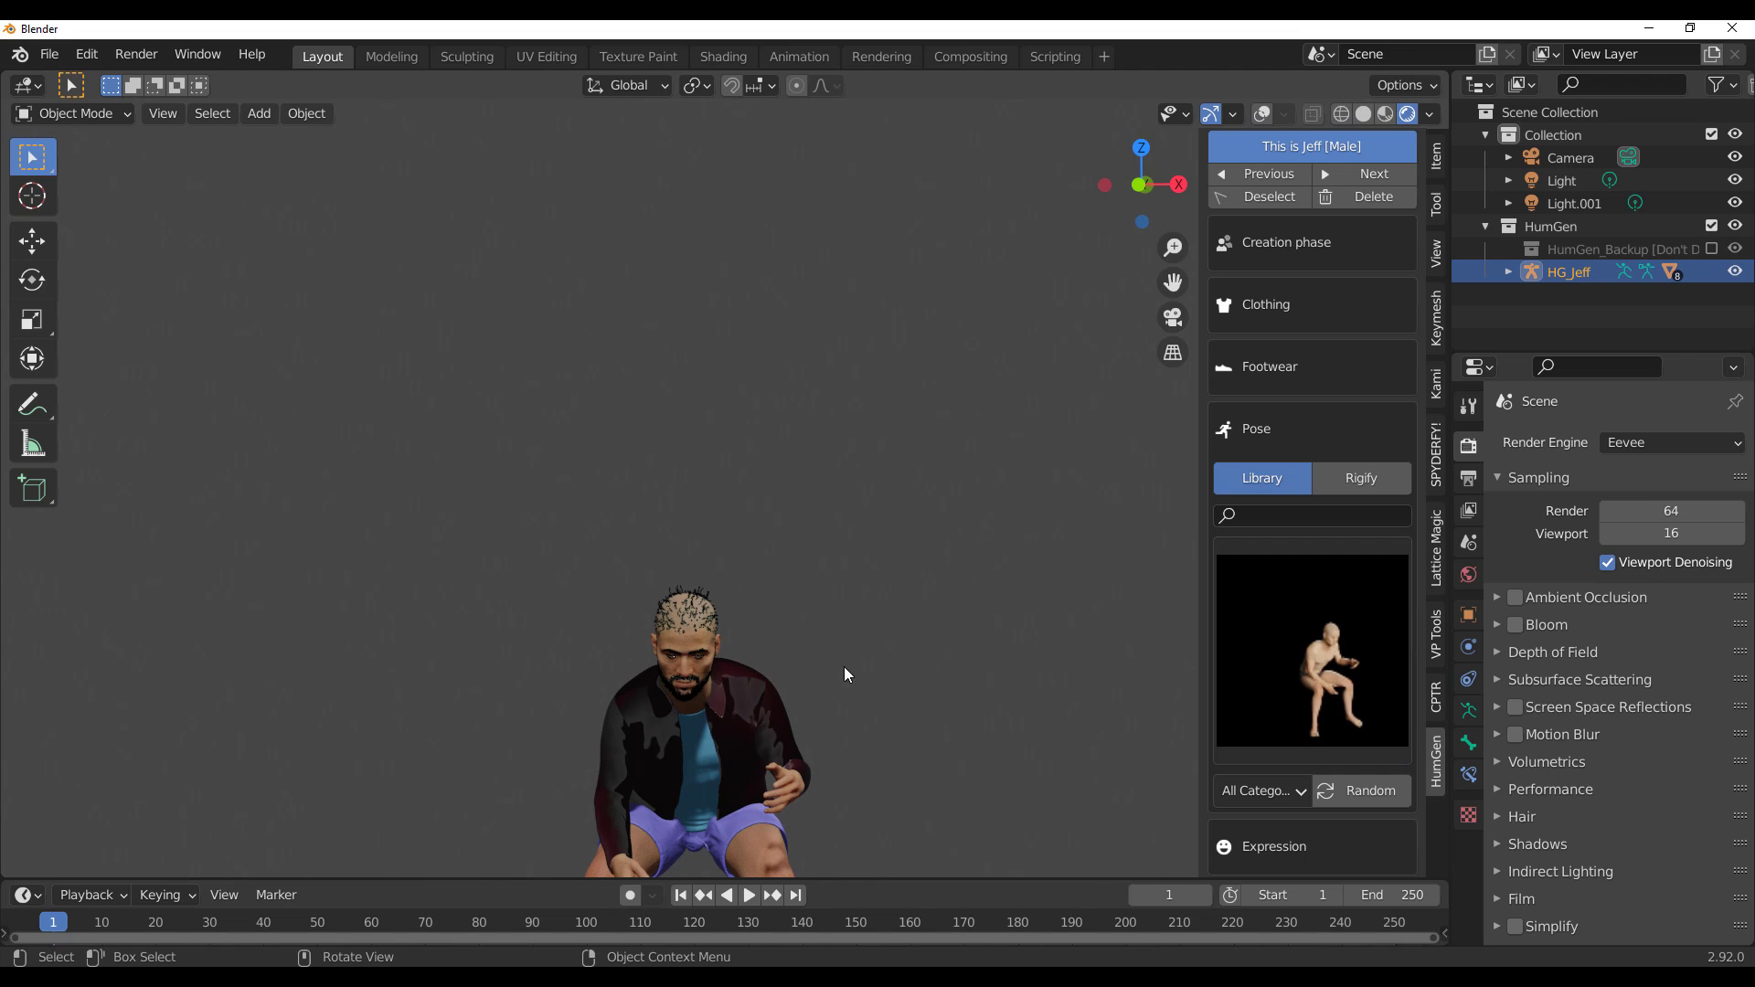
Step: Add a cube mesh to the scene and show the viewport overlays
middle_click_drag(848, 675, 795, 513)
key("shift+a")
mouse_move(795, 513)
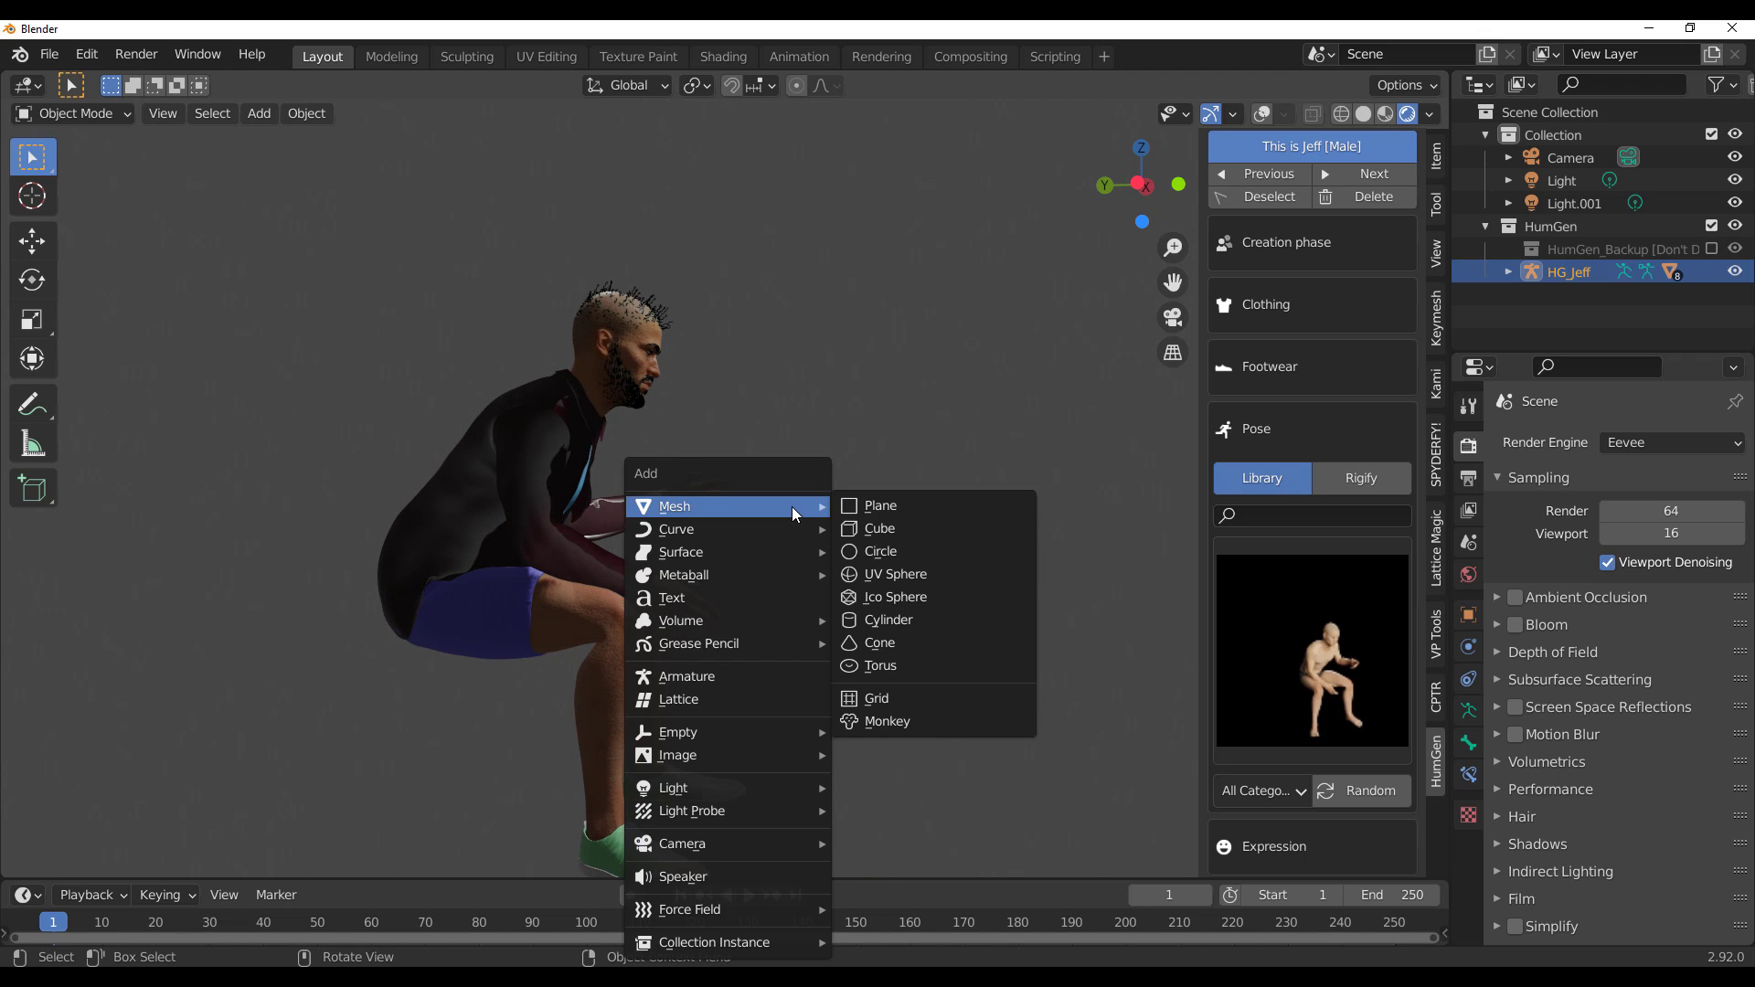
left_click(914, 529)
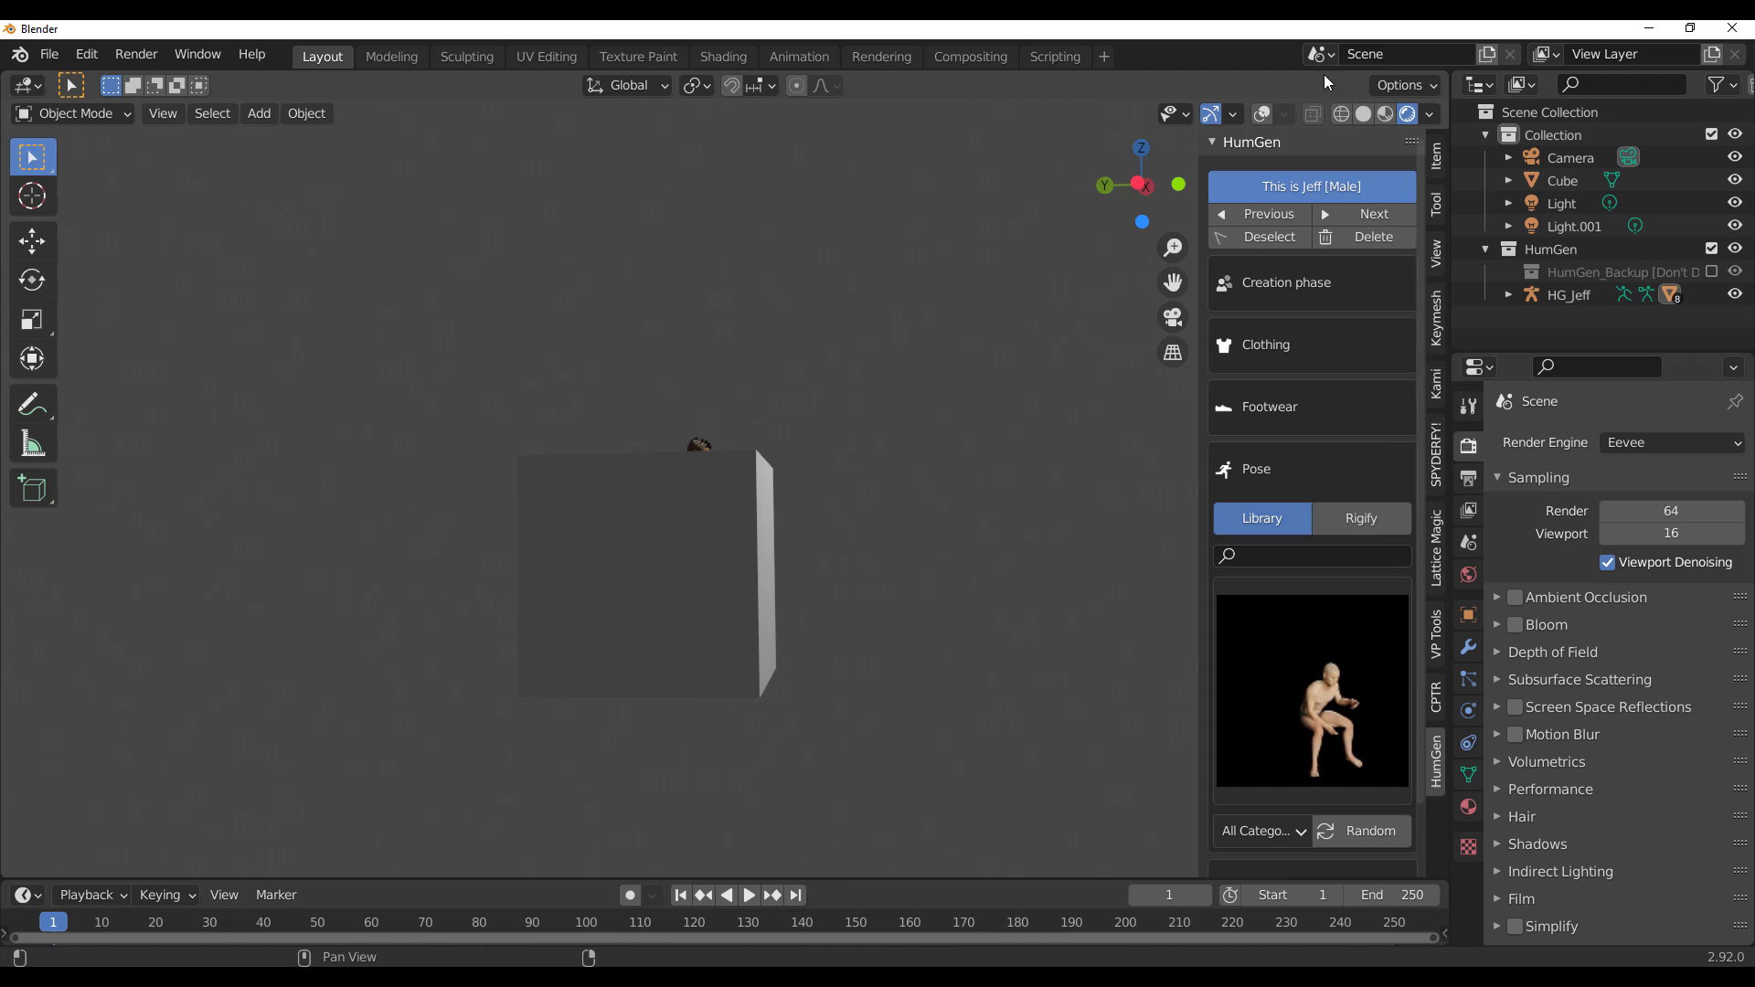
left_click(1263, 113)
Step: Scale the cube down to seat size and position it beneath the seated human
left_click(630, 610)
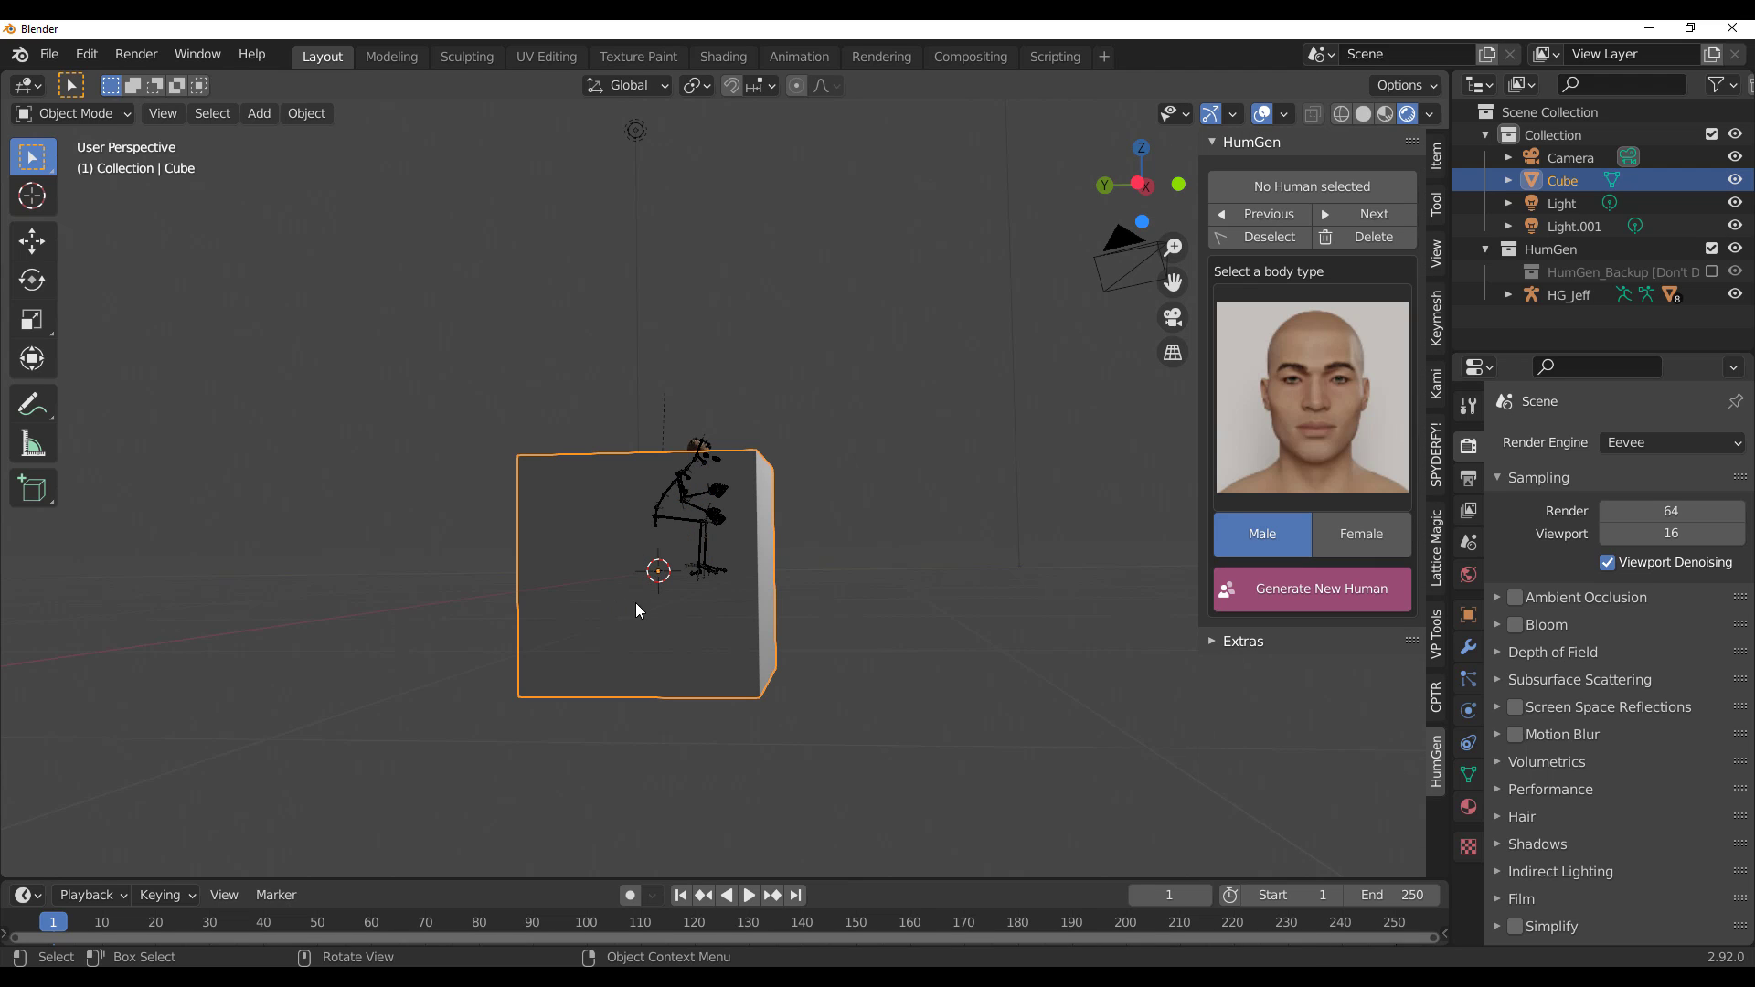
key("s")
left_click(585, 528)
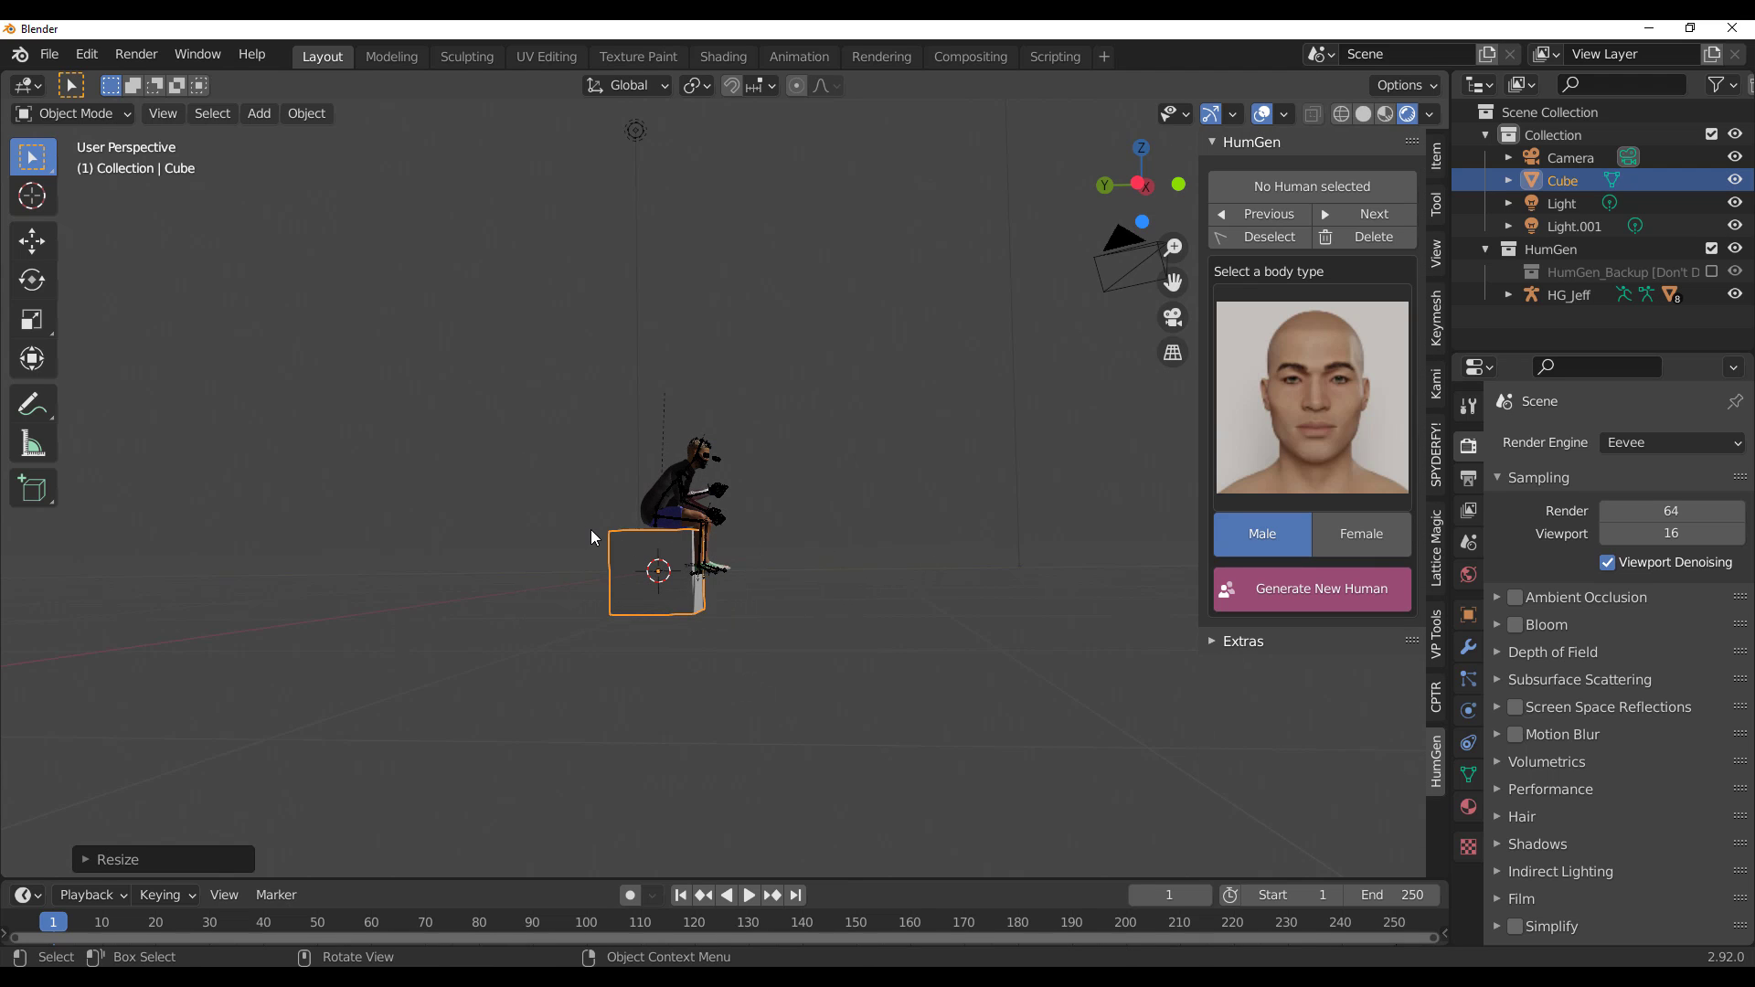
scroll(584, 527, "up", 3)
middle_click_drag(640, 576, 764, 590)
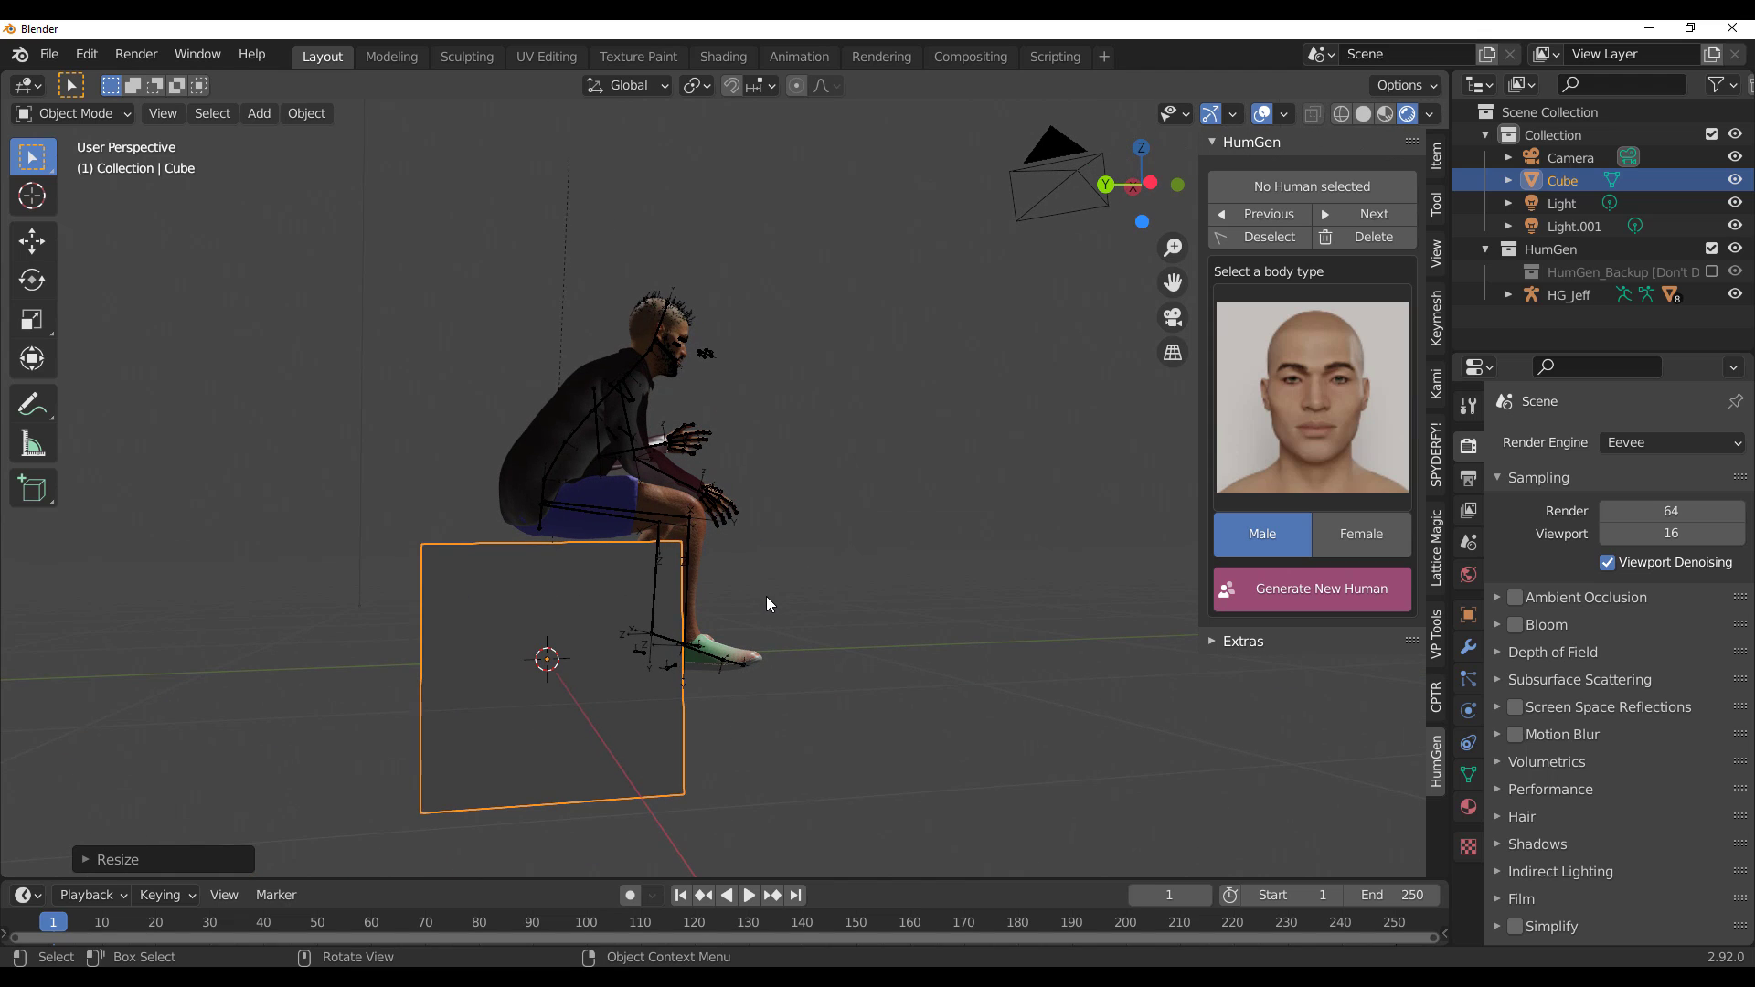
left_click(32, 241)
left_click_drag(507, 653, 470, 656)
middle_click_drag(718, 574, 677, 564)
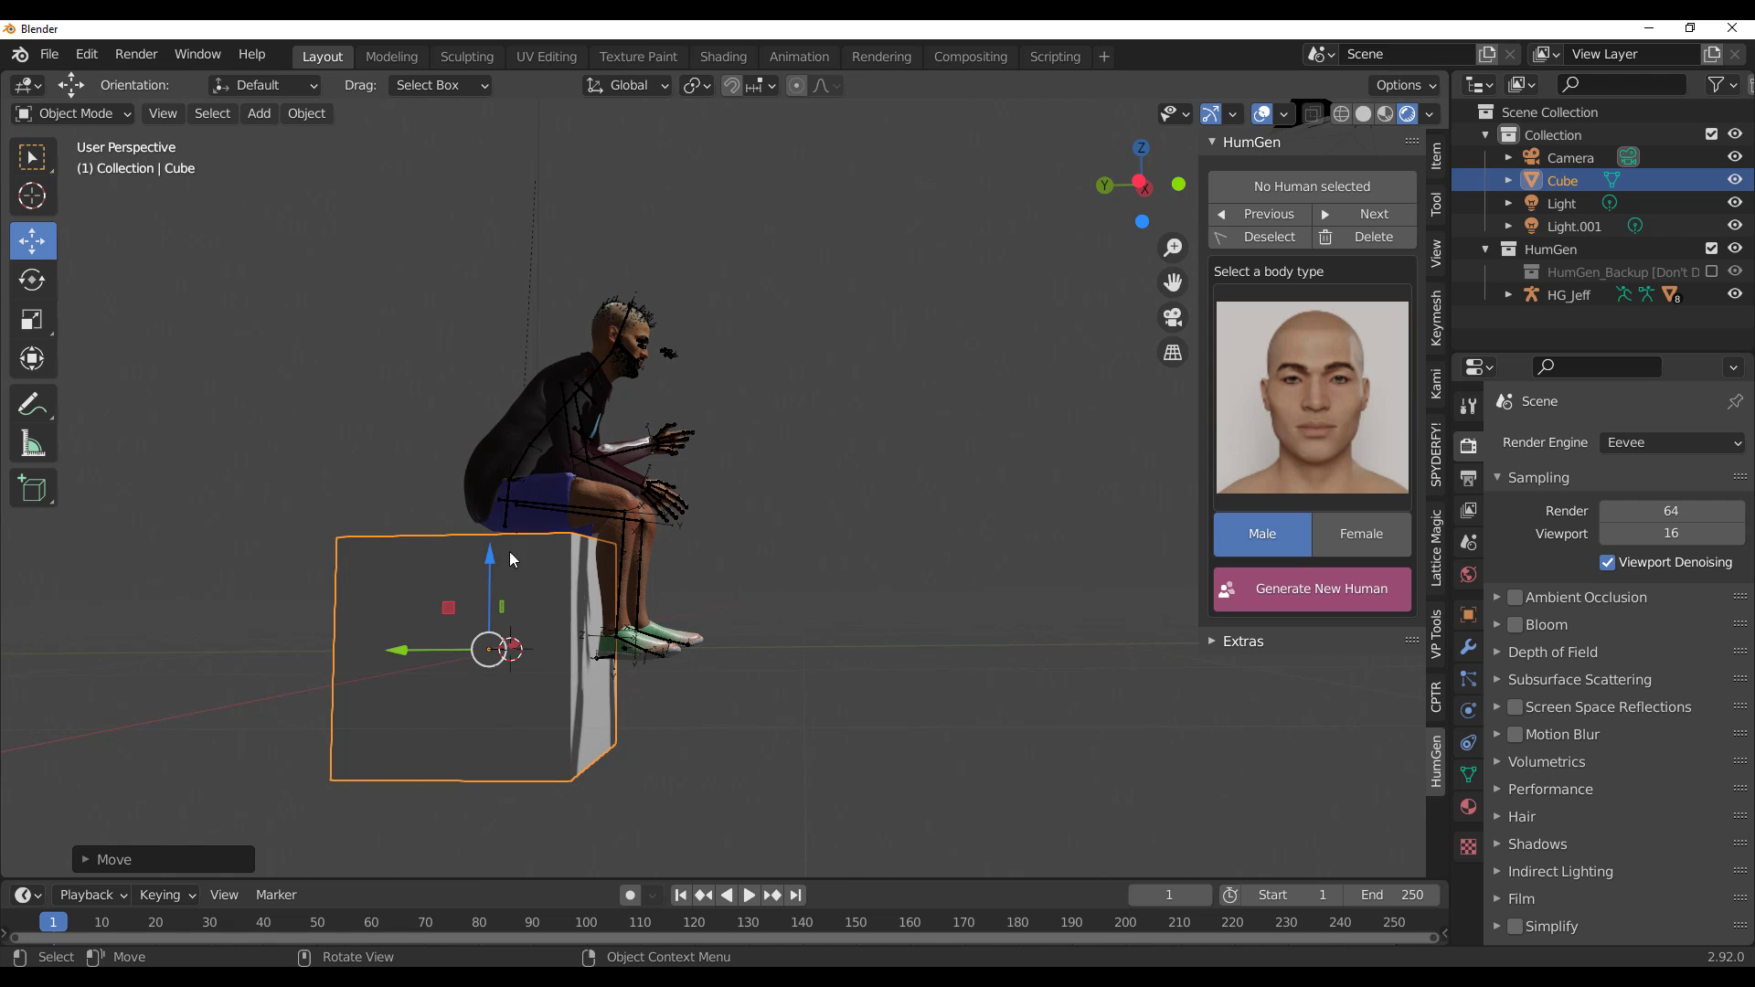
left_click_drag(485, 564, 485, 555)
left_click(984, 490)
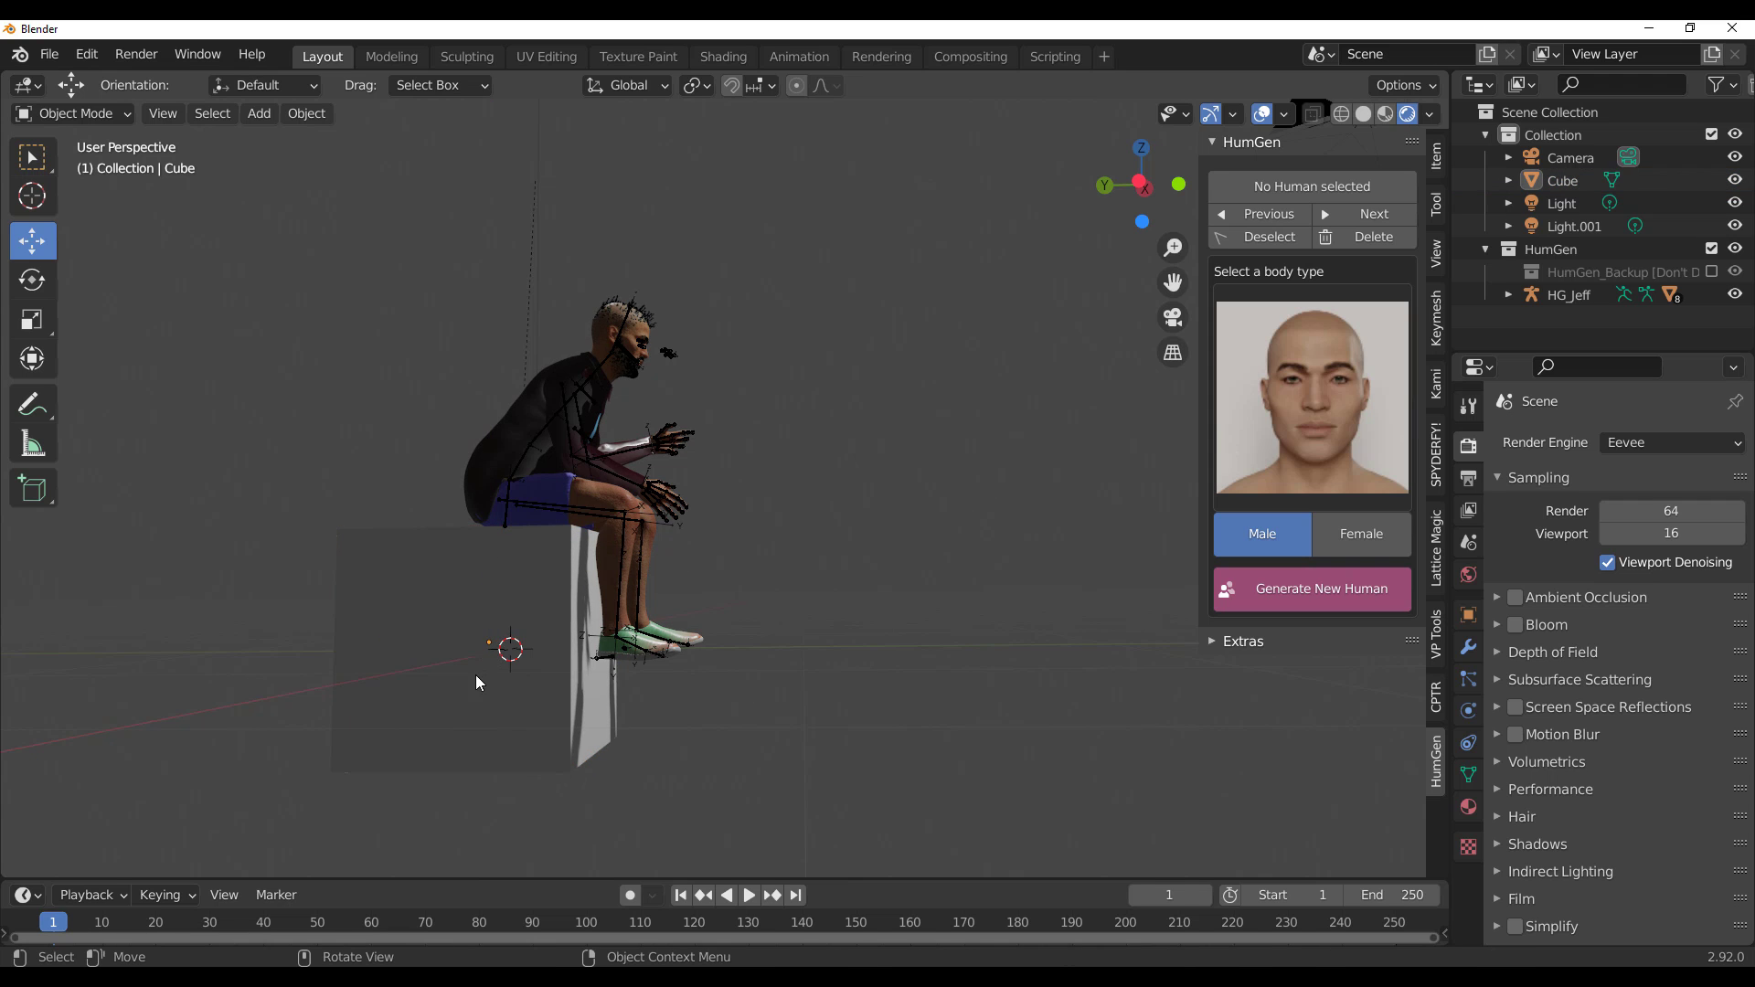
Step: Raise the cube's bottom face to the level of the human's feet, forming a lower seat block
left_click(476, 674)
middle_click_drag(792, 644, 845, 627)
key("Tab")
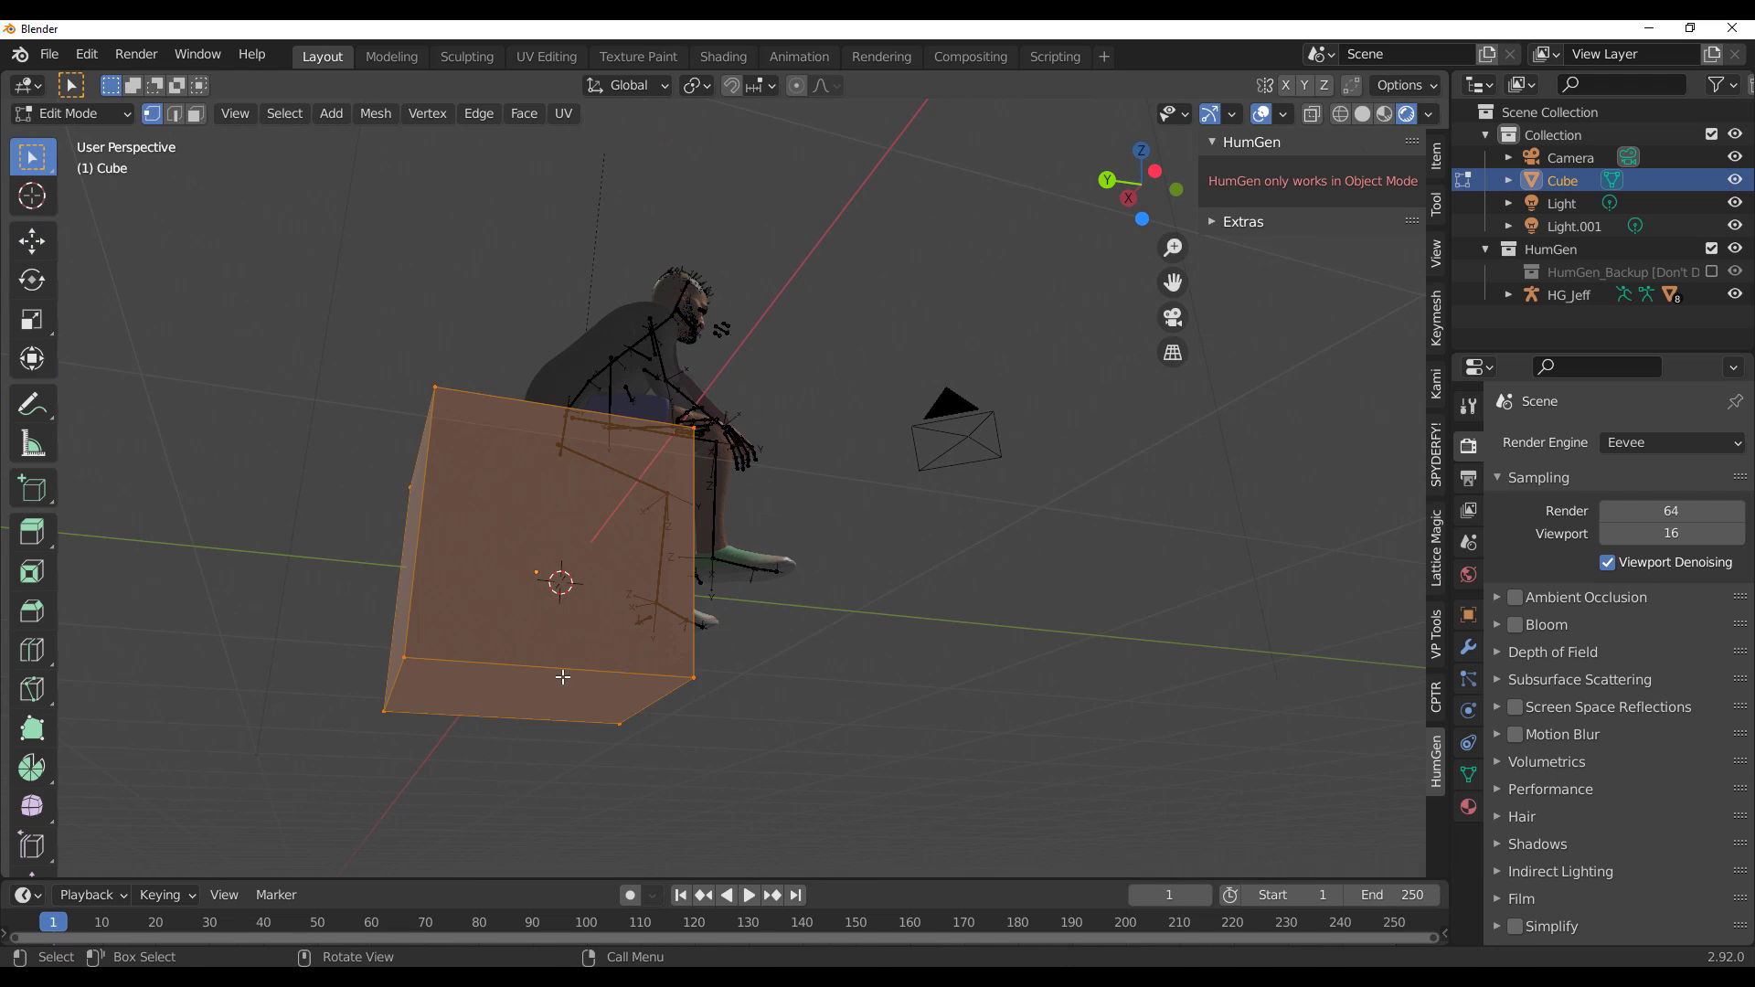
key("3")
left_click(496, 708)
middle_click_drag(700, 622, 653, 670)
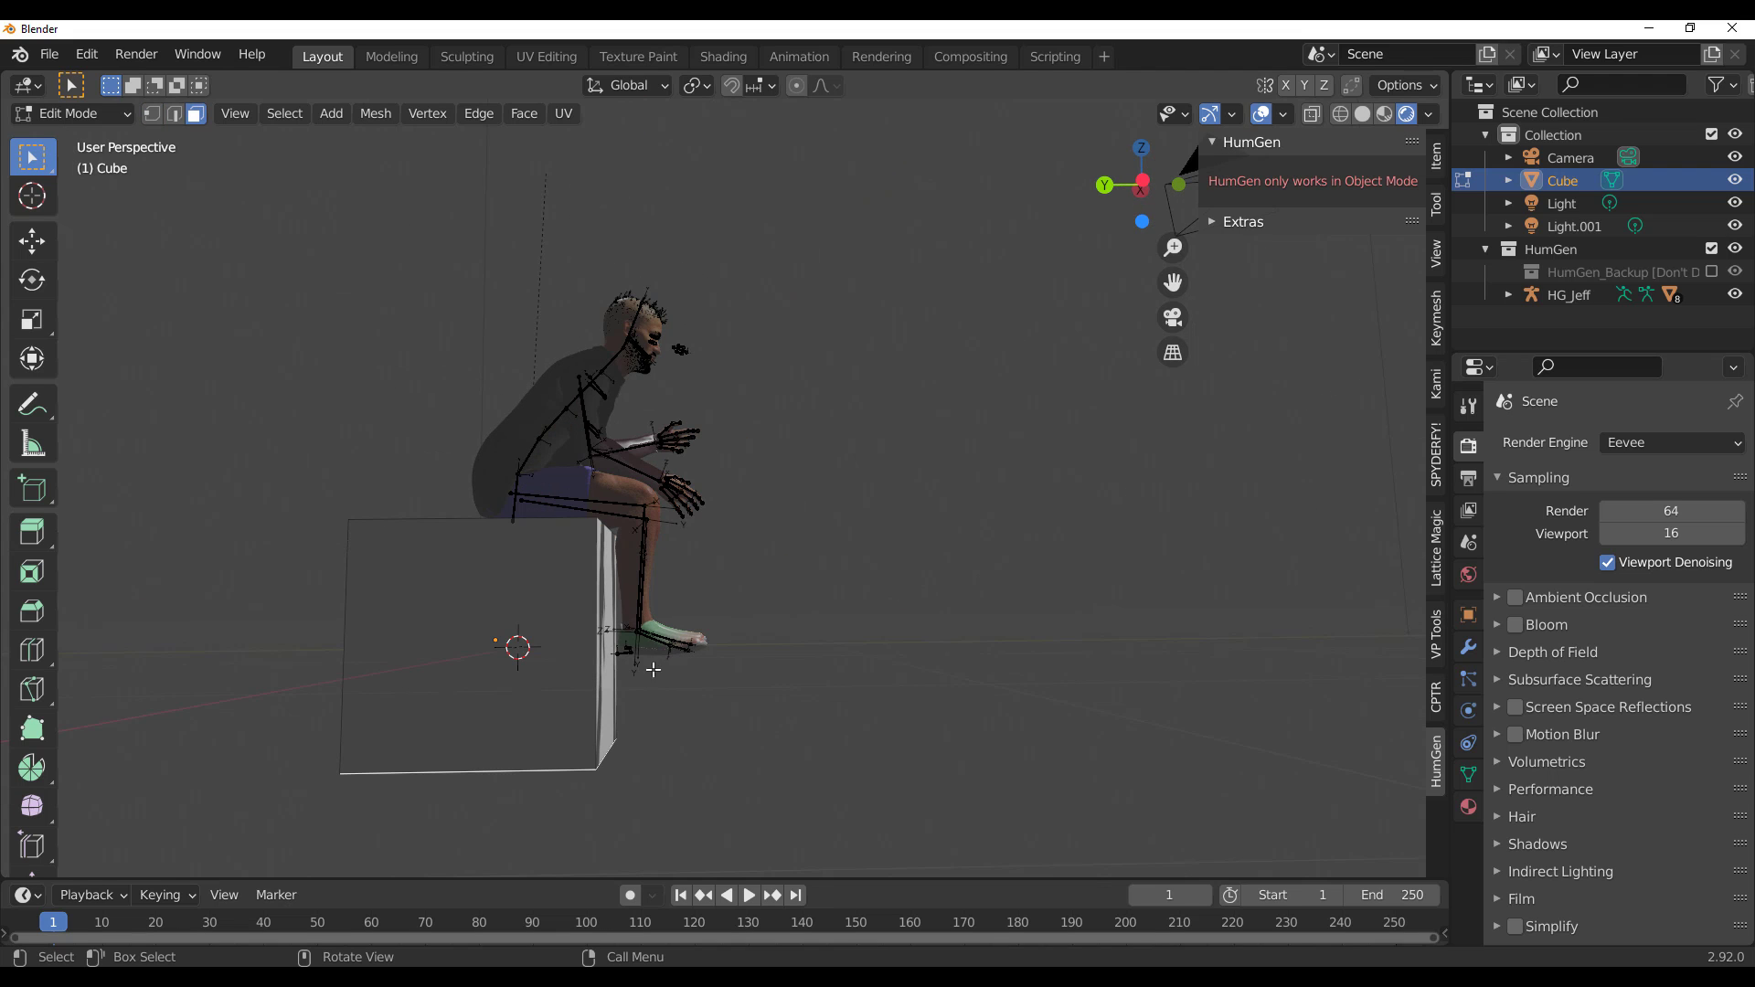
left_click(26, 245)
left_click_drag(488, 693, 510, 585)
key("Tab")
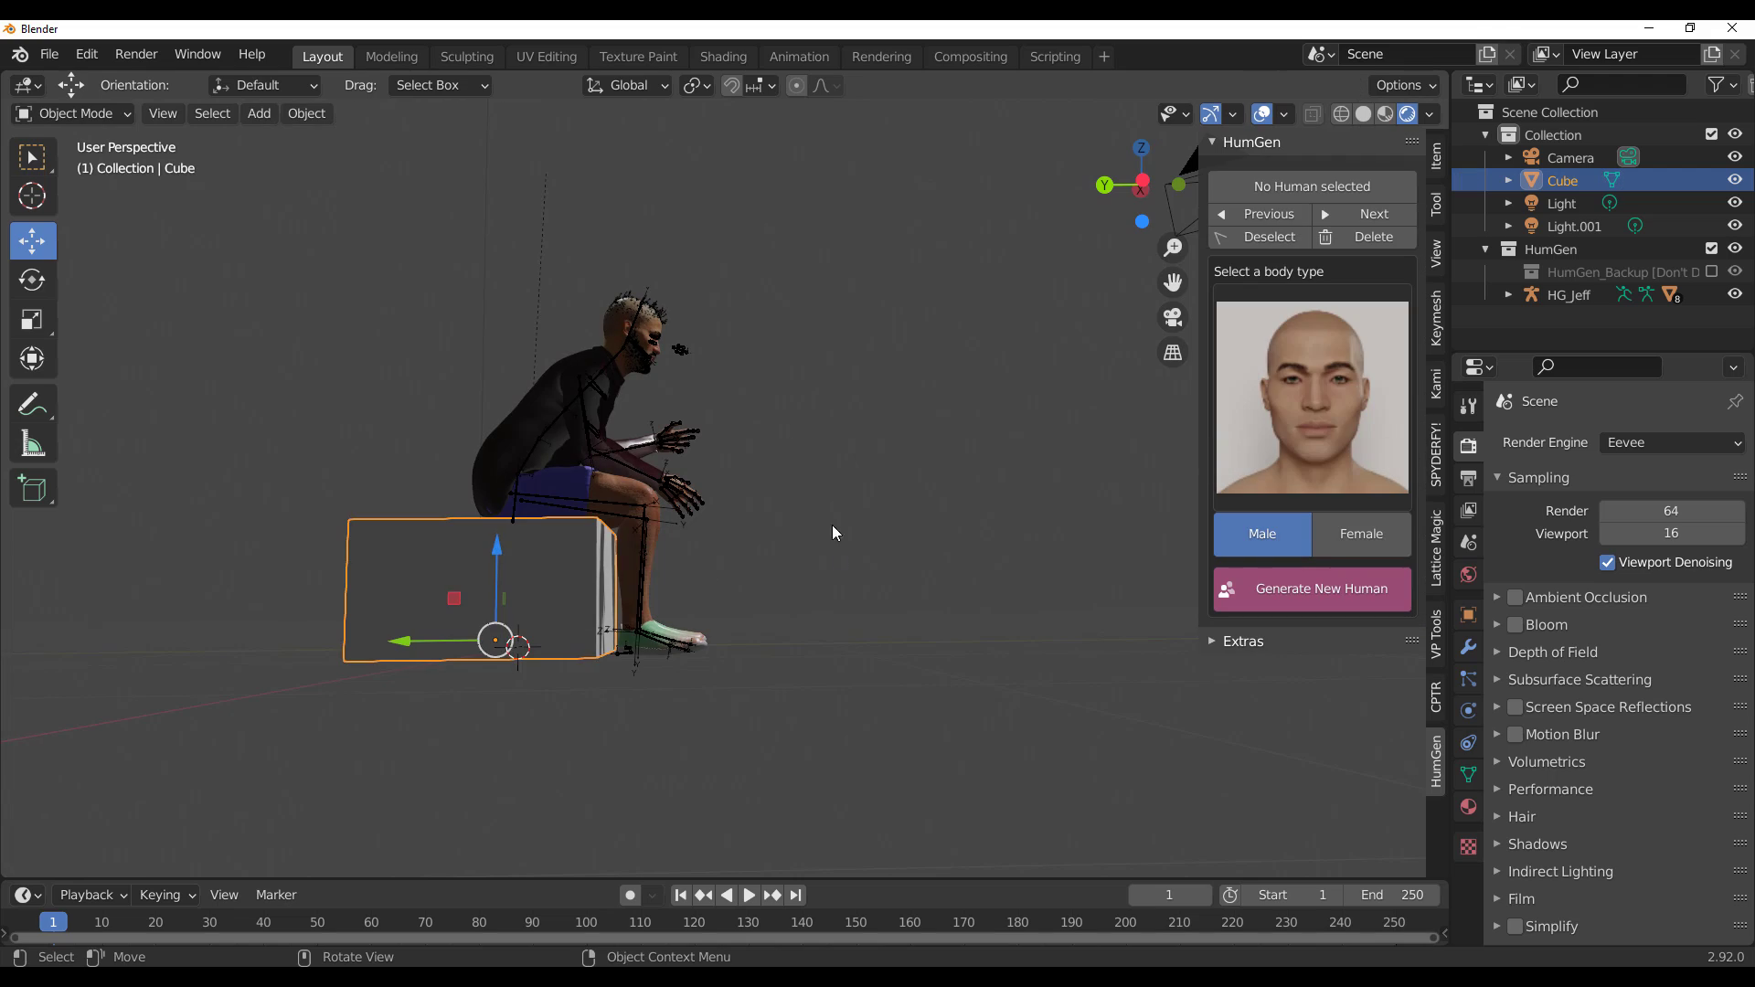
Step: Look over the seated human, select the body, and open and browse the facial expression library
middle_click_drag(832, 525, 1017, 527)
scroll(923, 489, "down", 3)
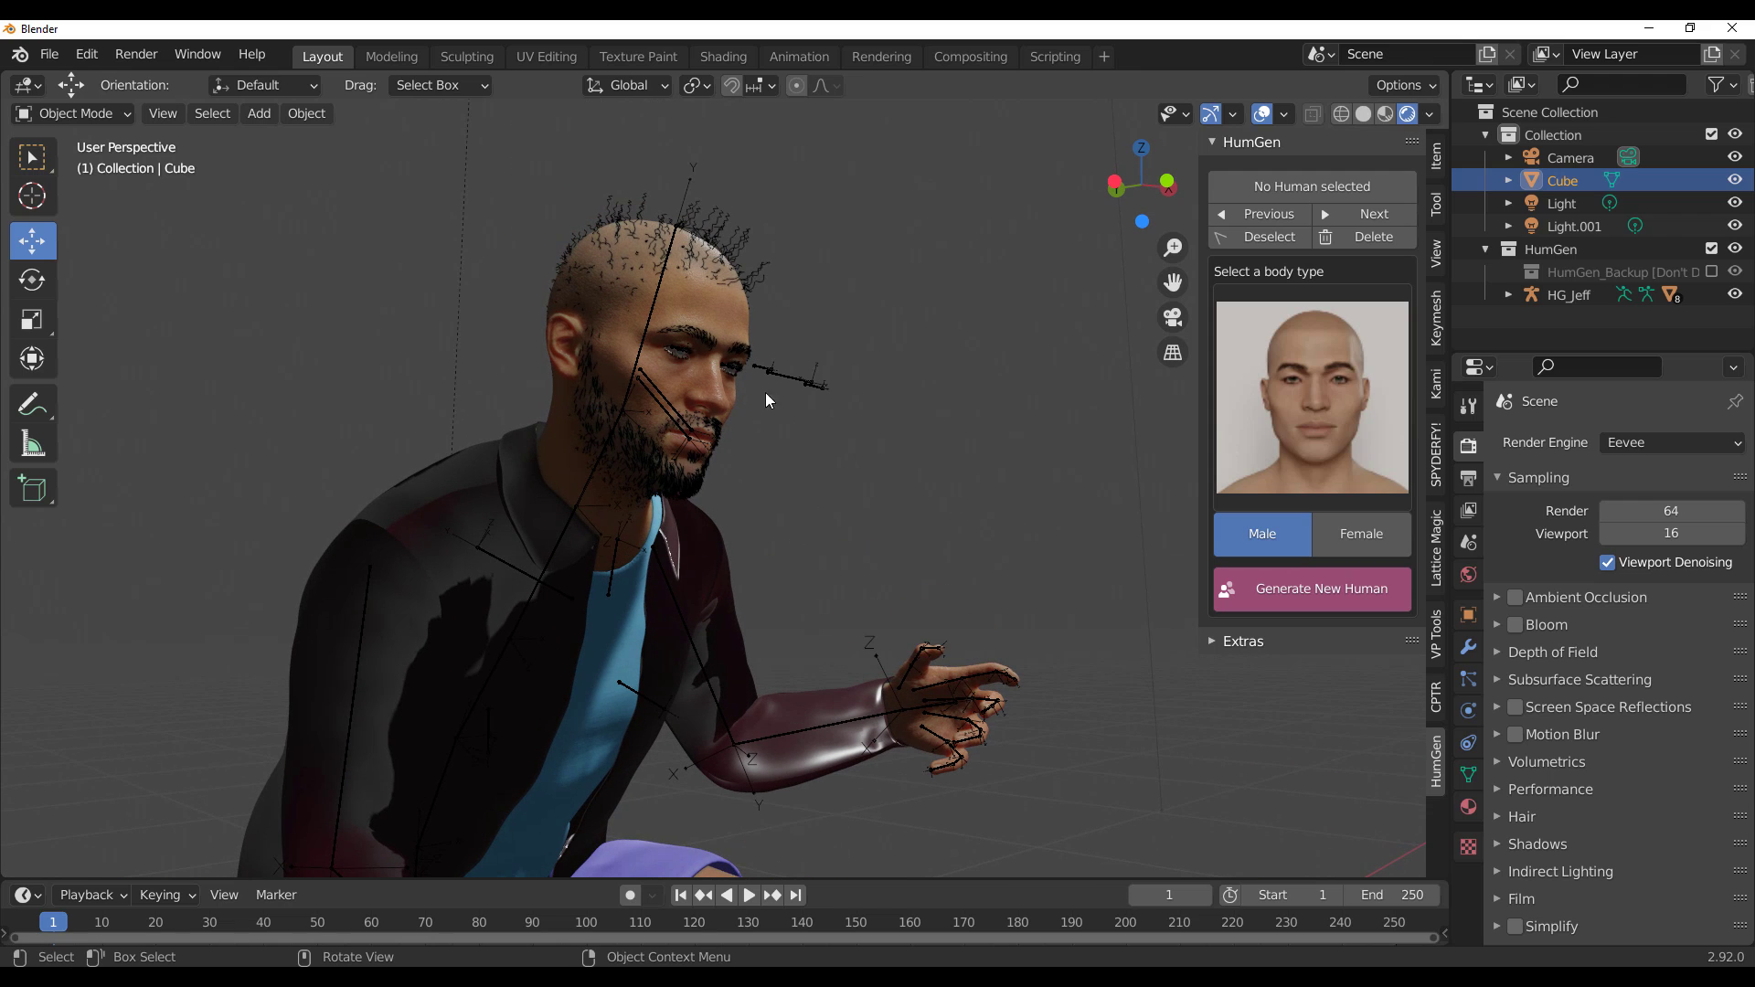
mouse_move(776, 454)
middle_mouse_down()
mouse_move(698, 245)
mouse_move(880, 288)
mouse_move(874, 488)
mouse_move(682, 397)
mouse_move(787, 424)
middle_mouse_up()
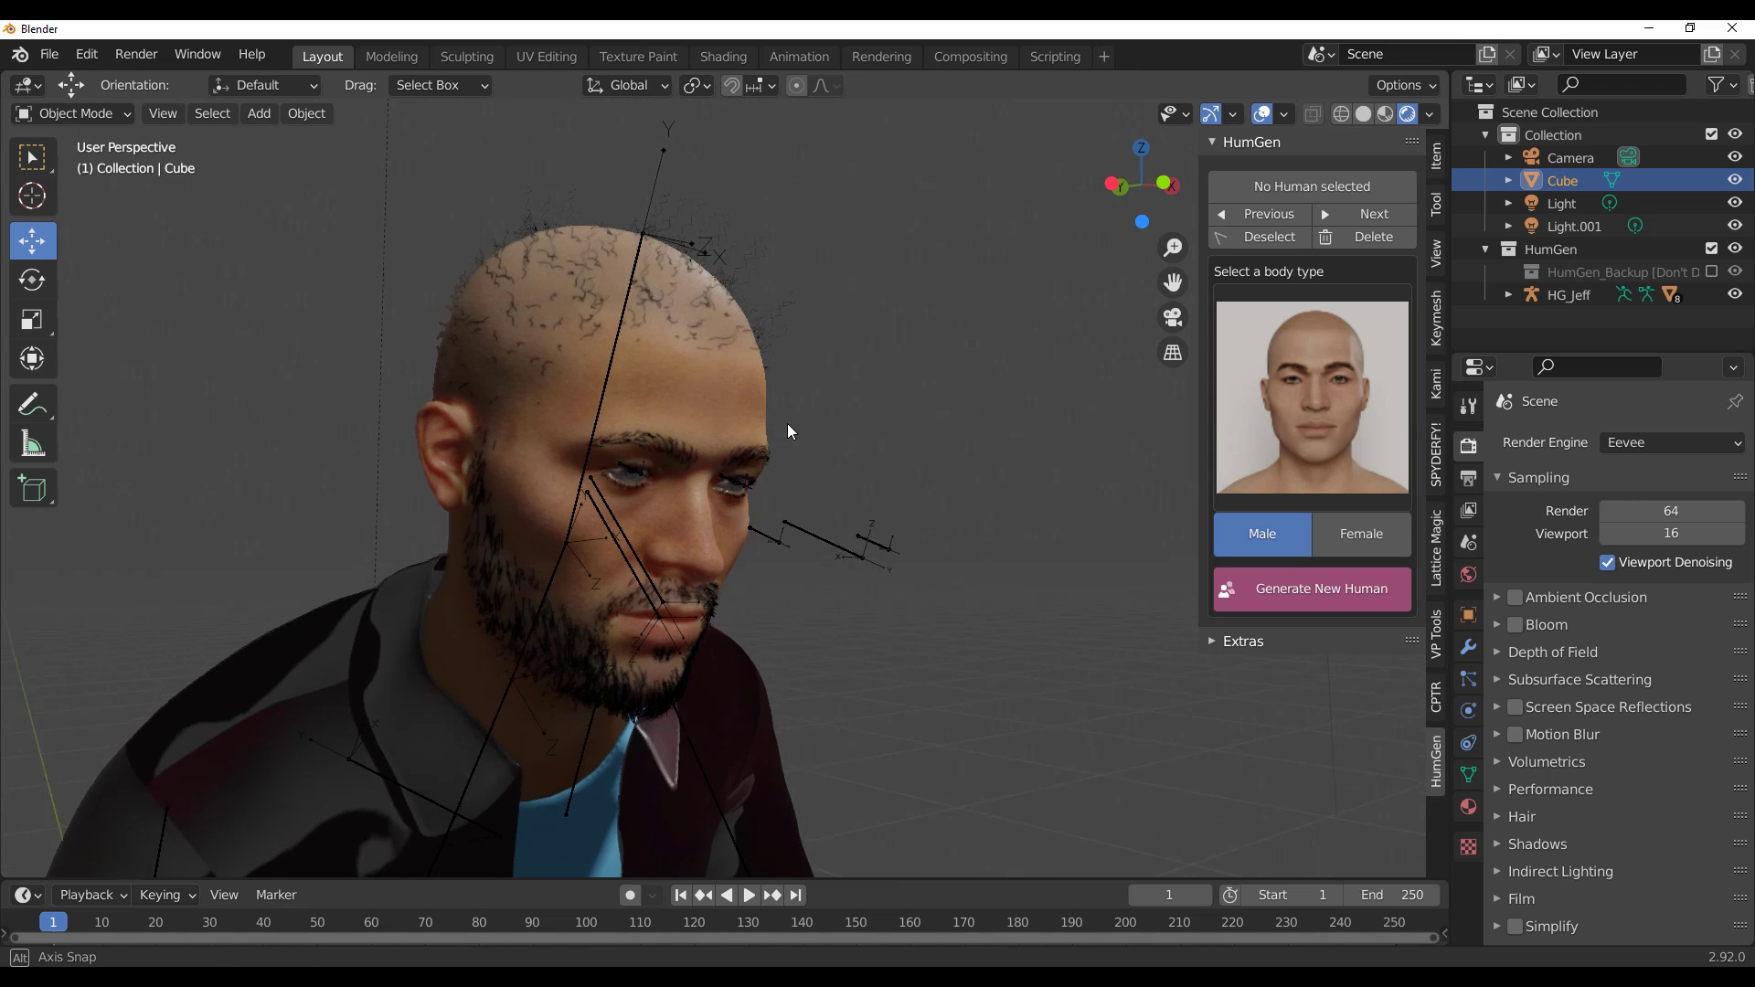
left_click(655, 397)
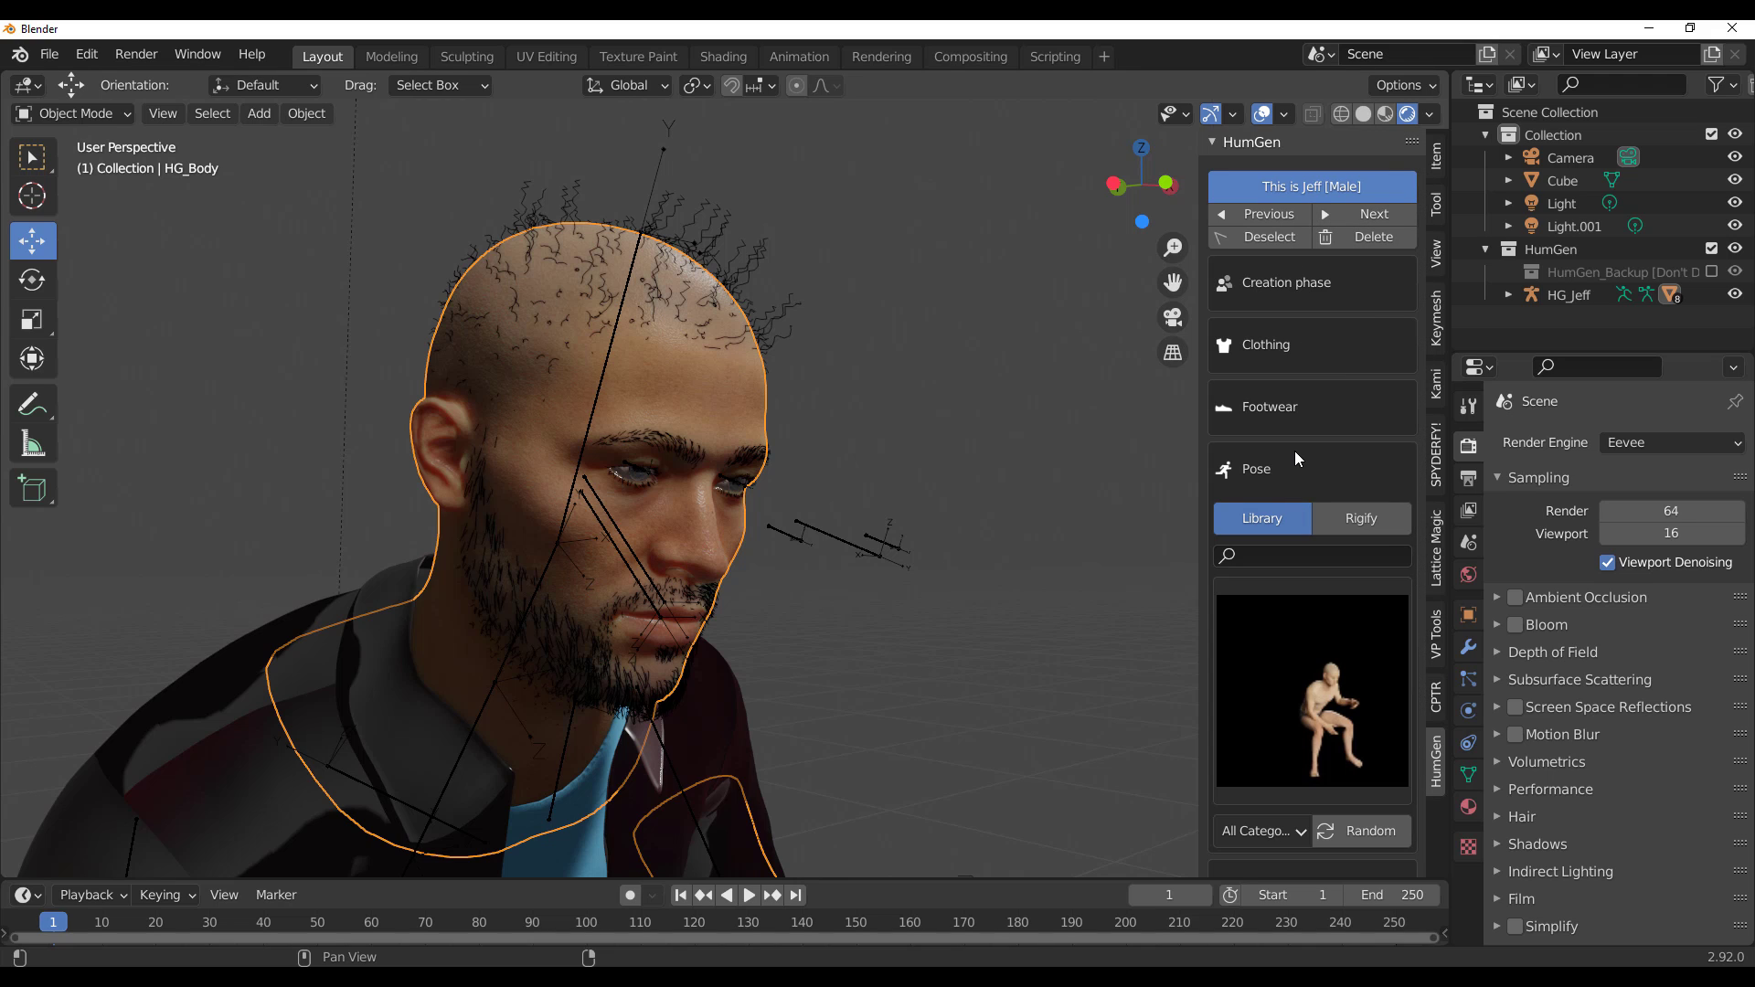
scroll(1295, 452, "down", 2)
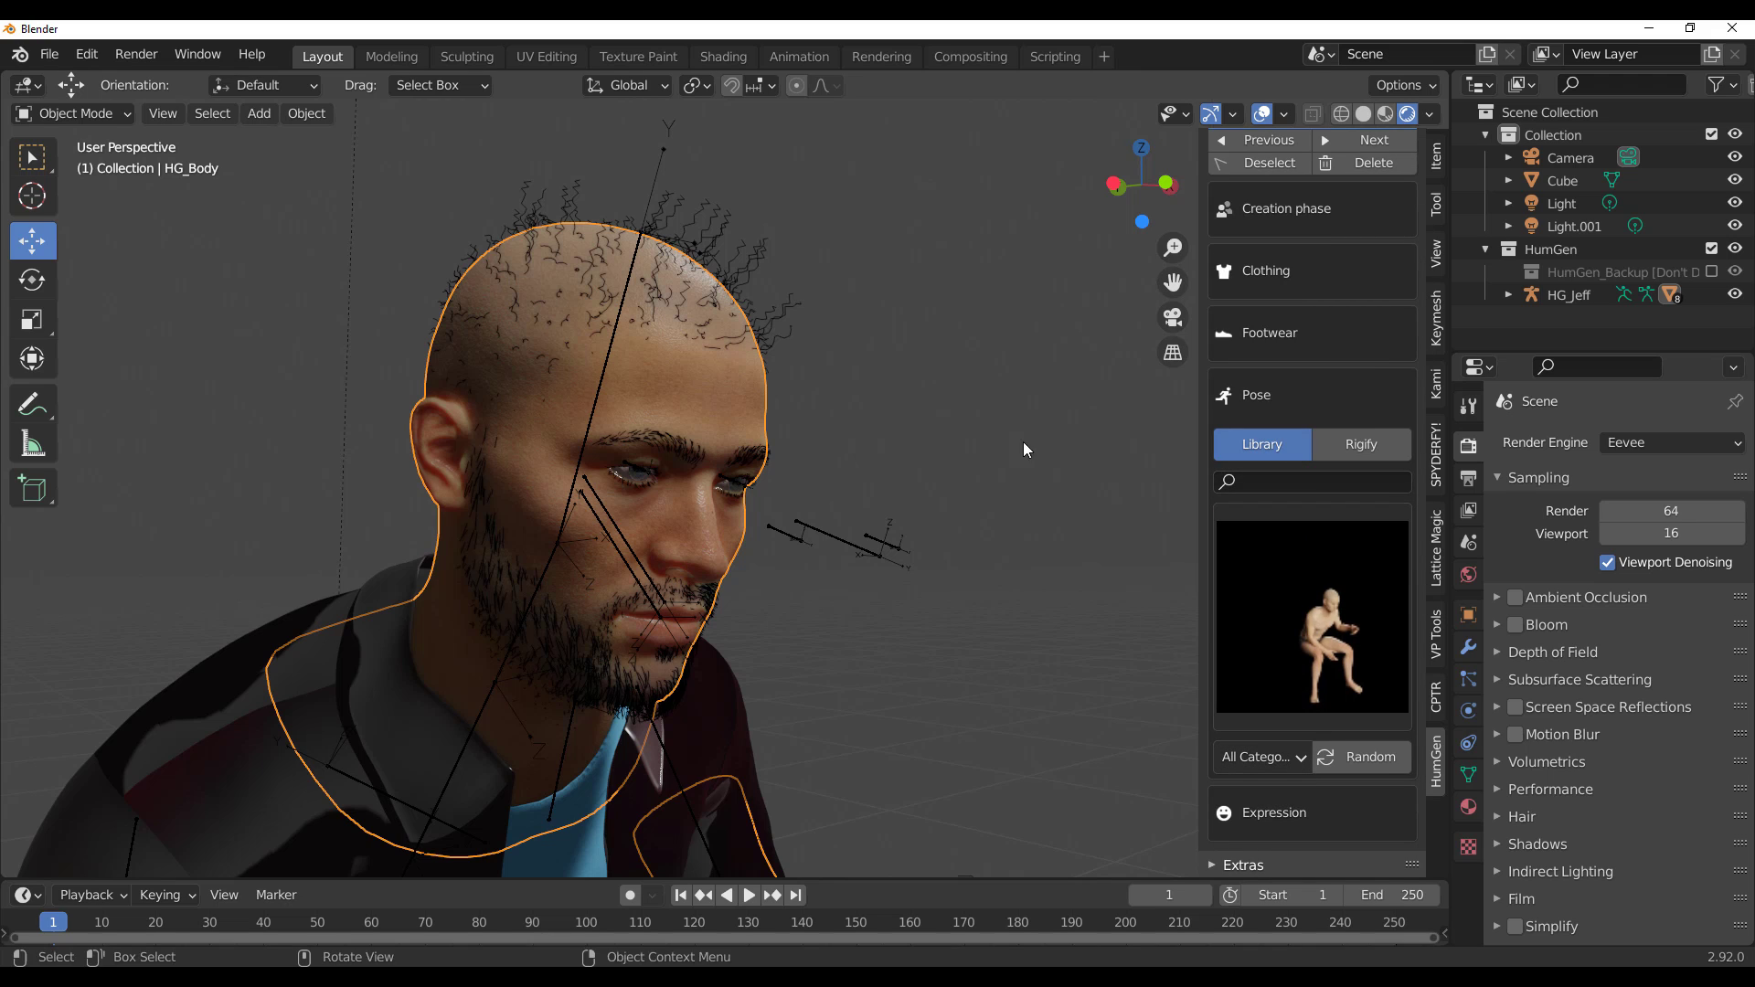
left_click(1283, 812)
left_click(1286, 694)
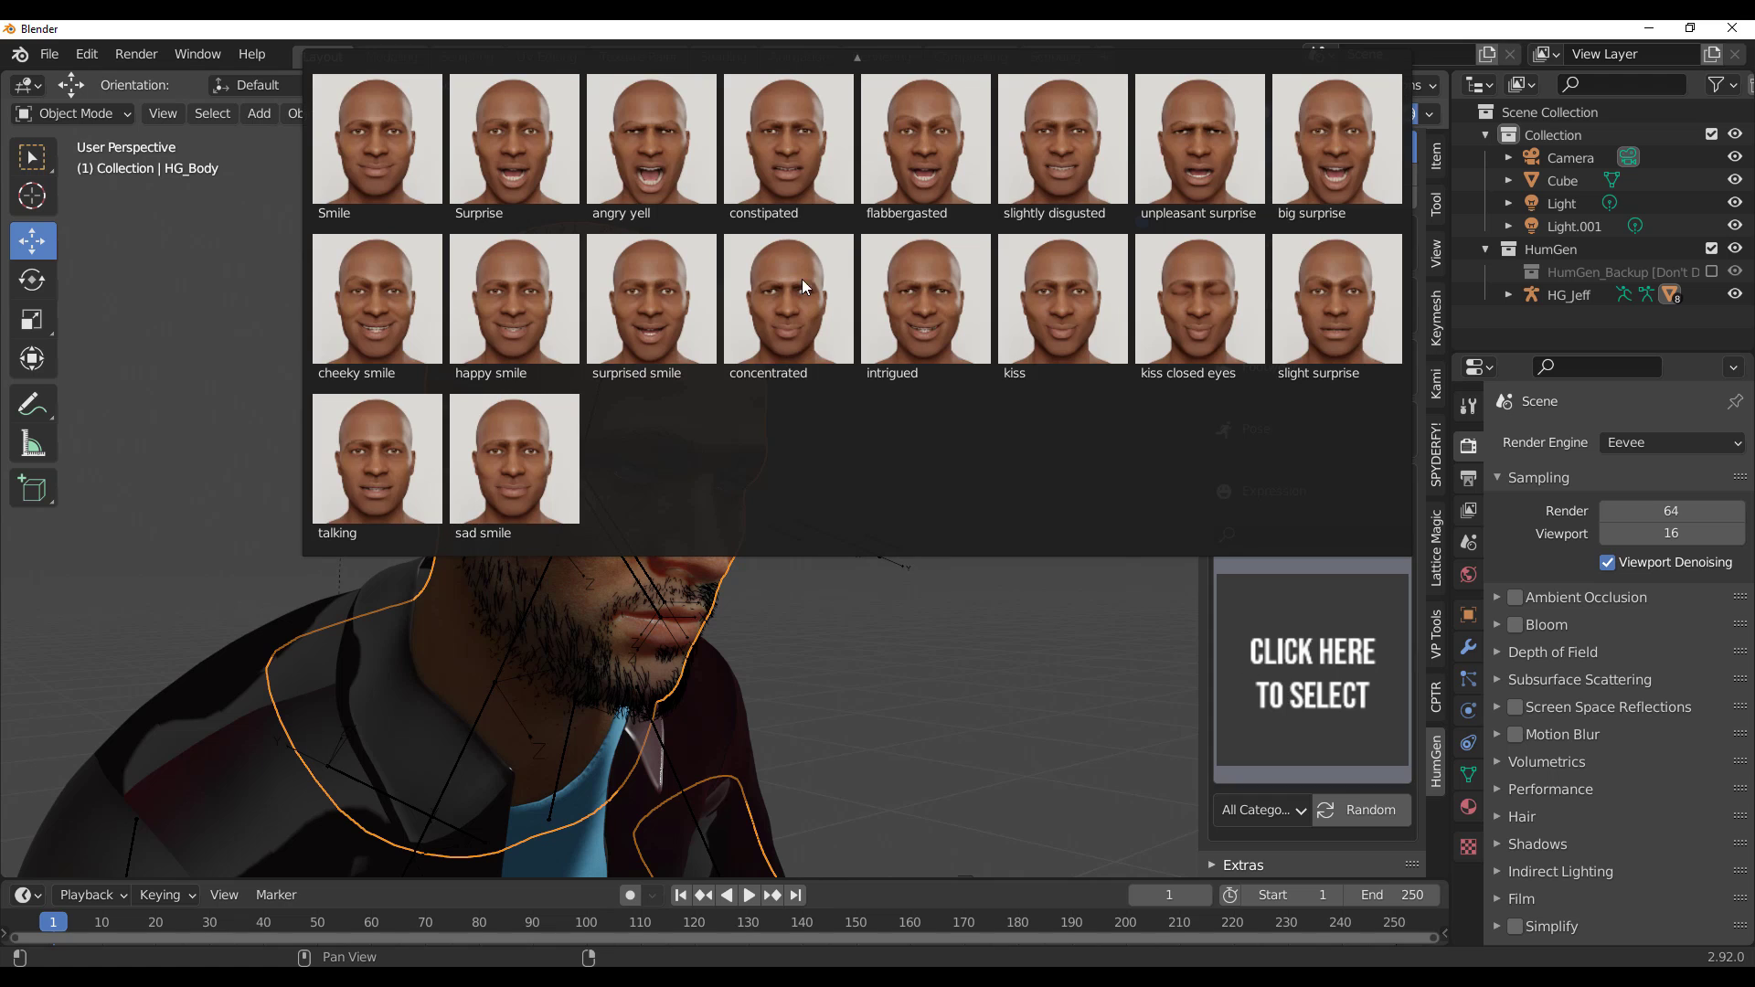
scroll(715, 226, "up", 1)
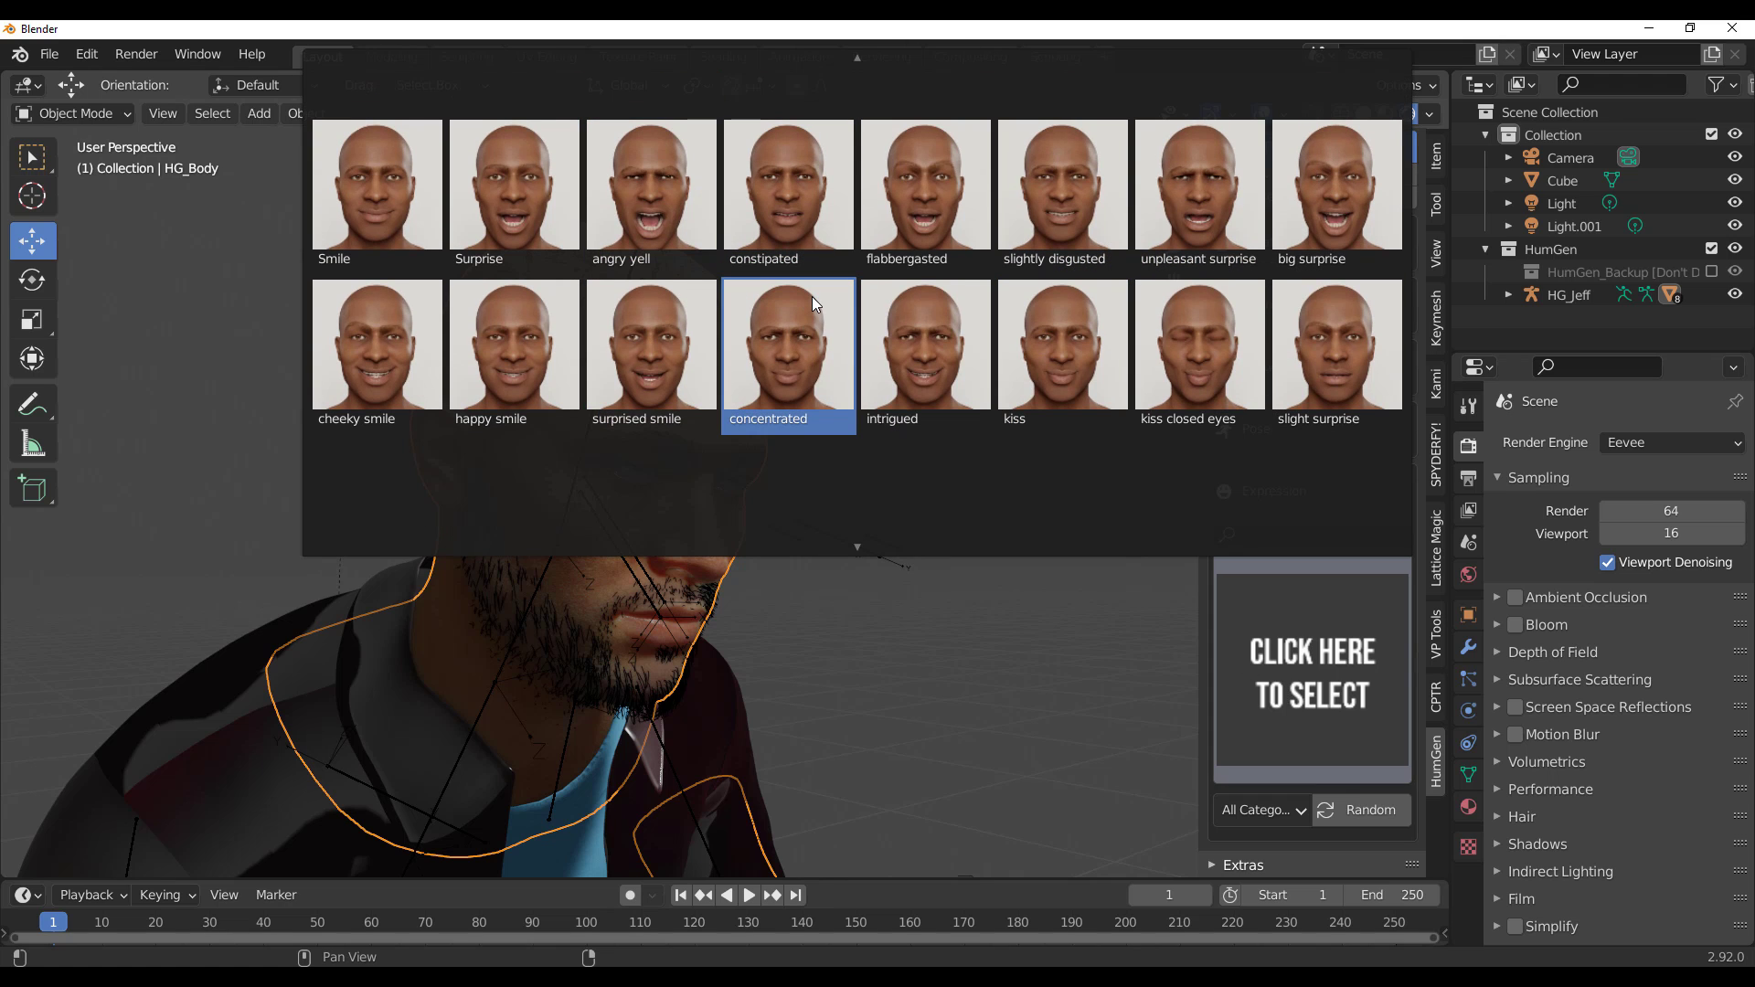
scroll(811, 296, "up", 5)
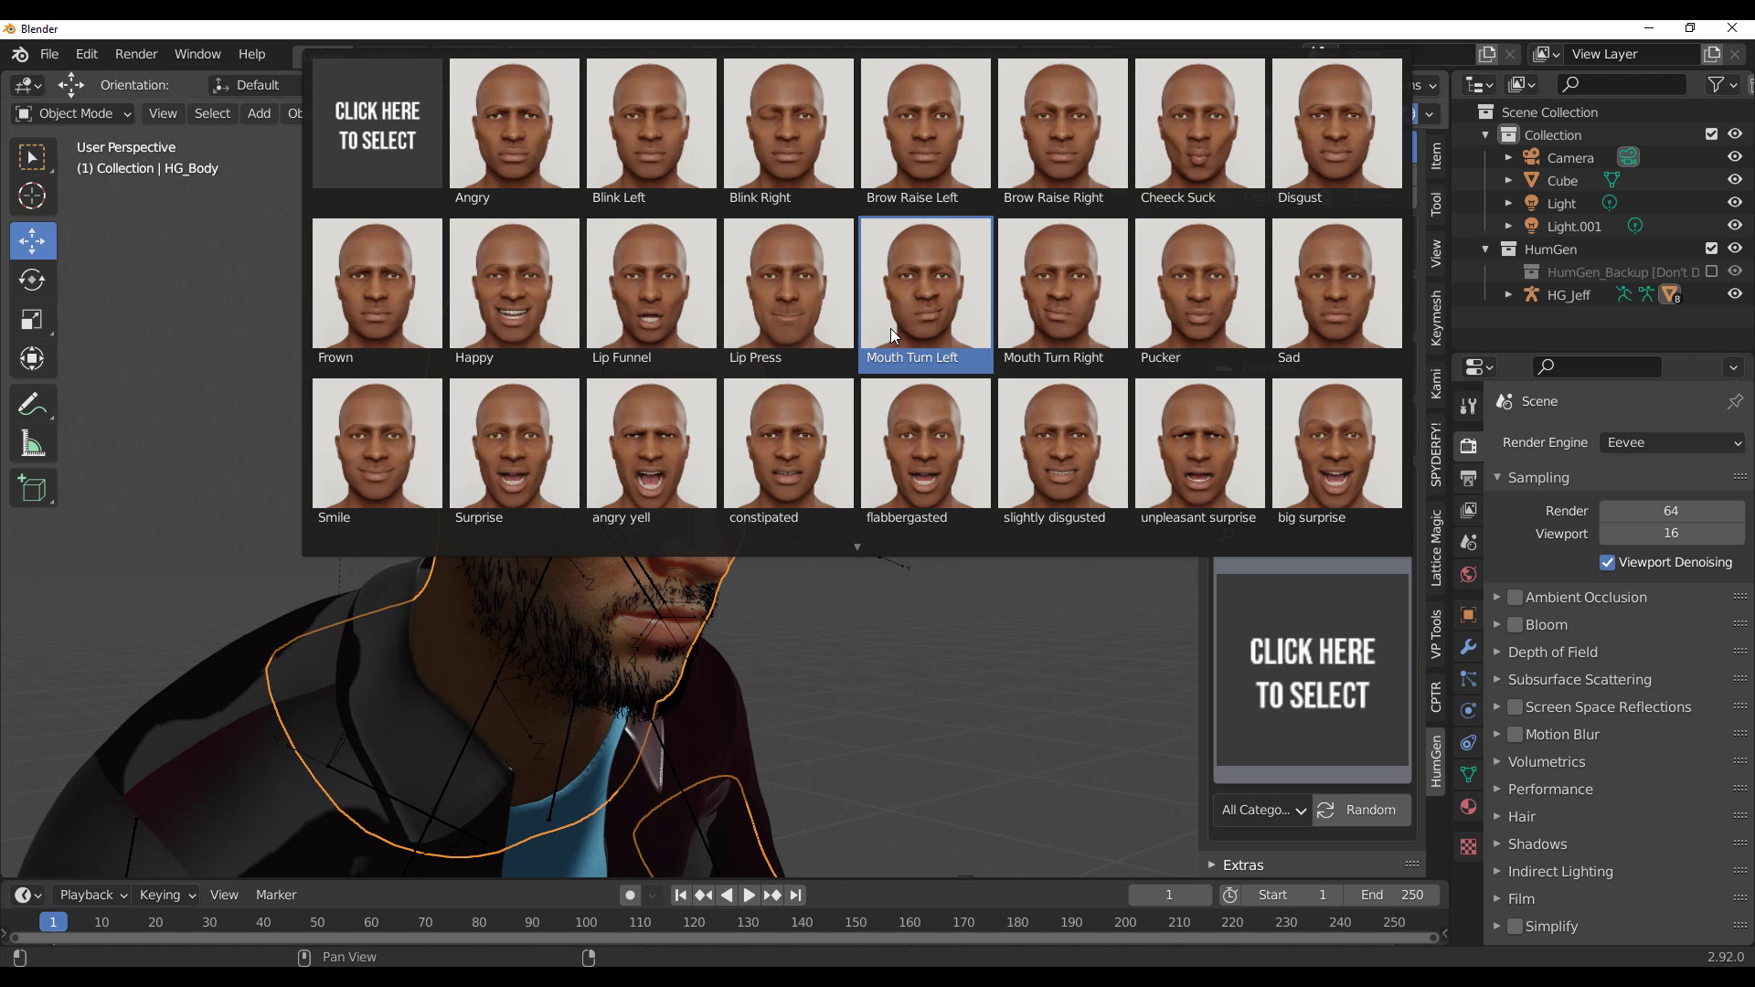
scroll(839, 513, "down", 2)
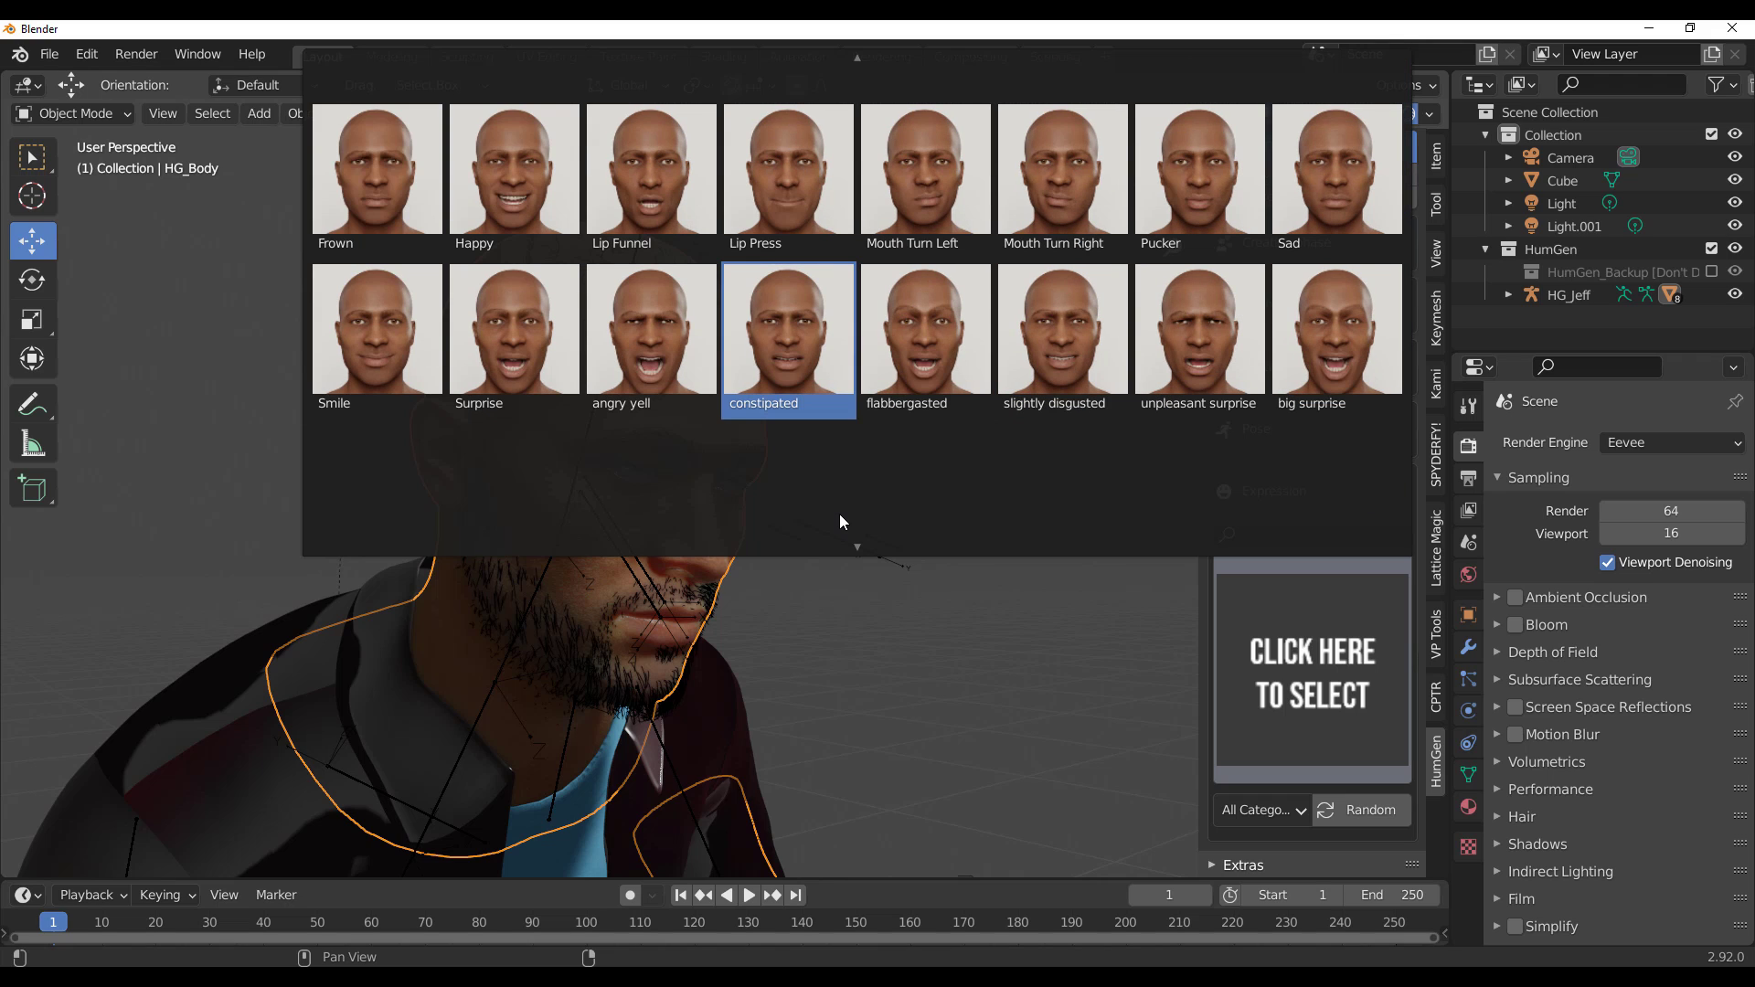
scroll(854, 525, "down", 1)
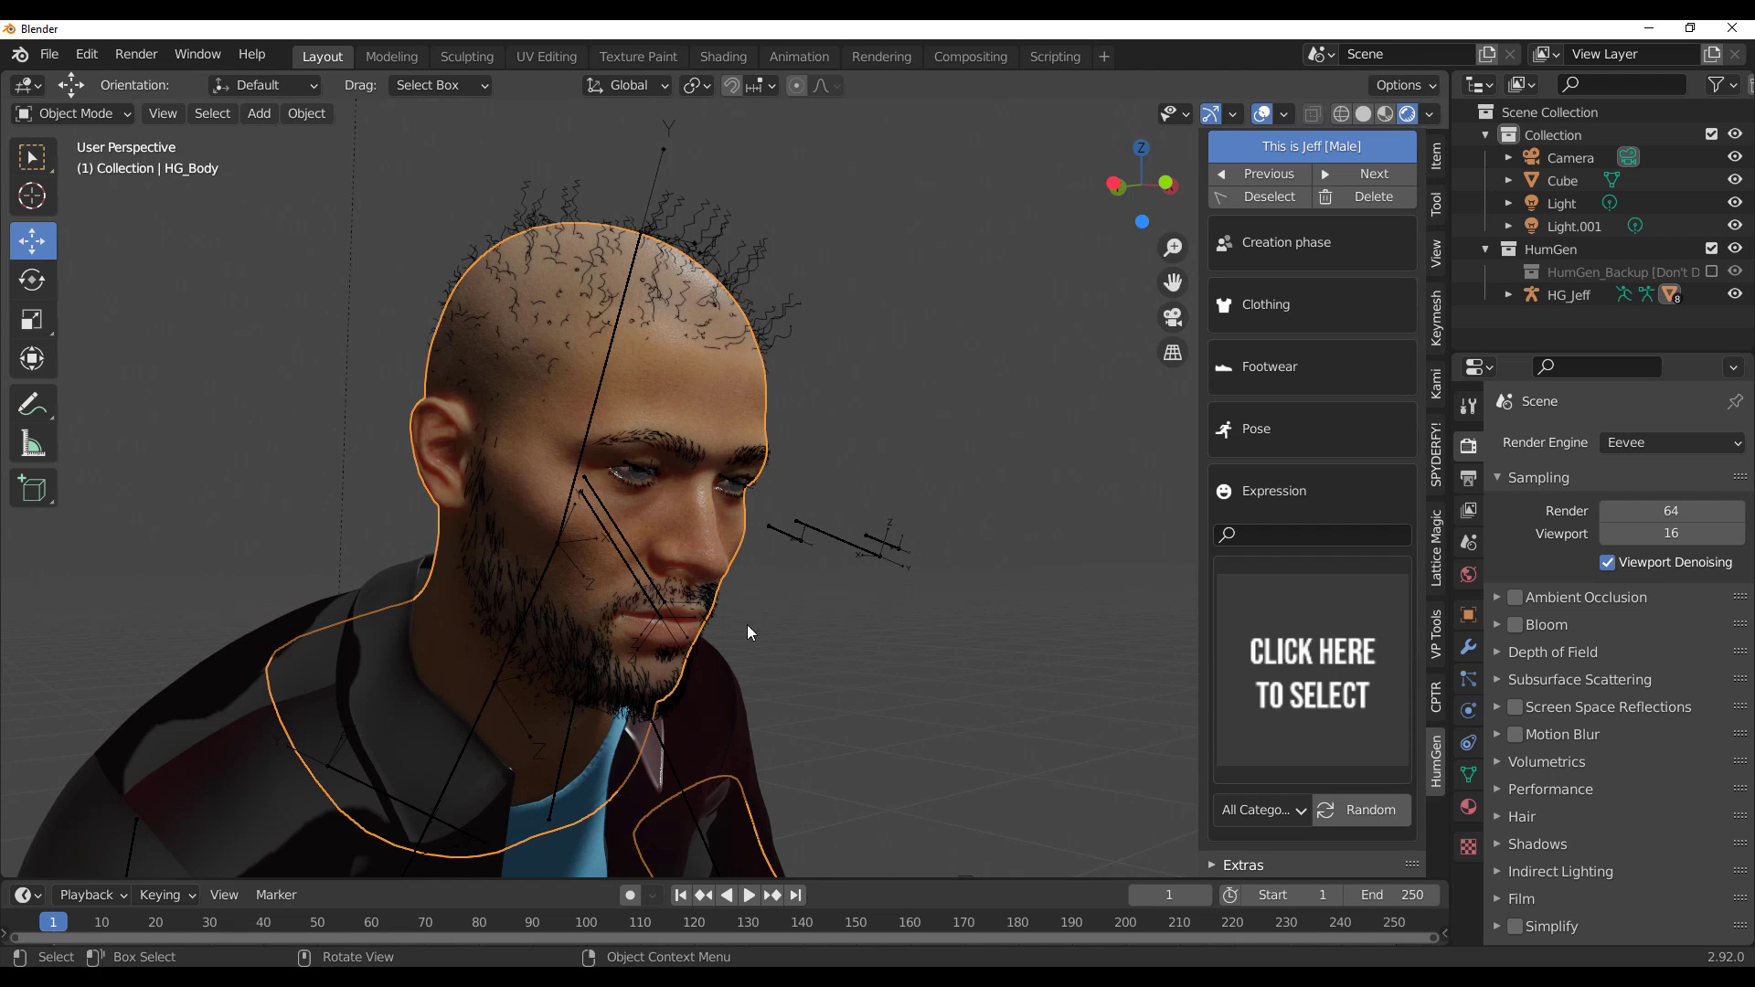
Step: Open the add-on's extras and examine the developer tools for cloth, saving, hair and thumbnails
middle_click_drag(750, 632, 893, 388)
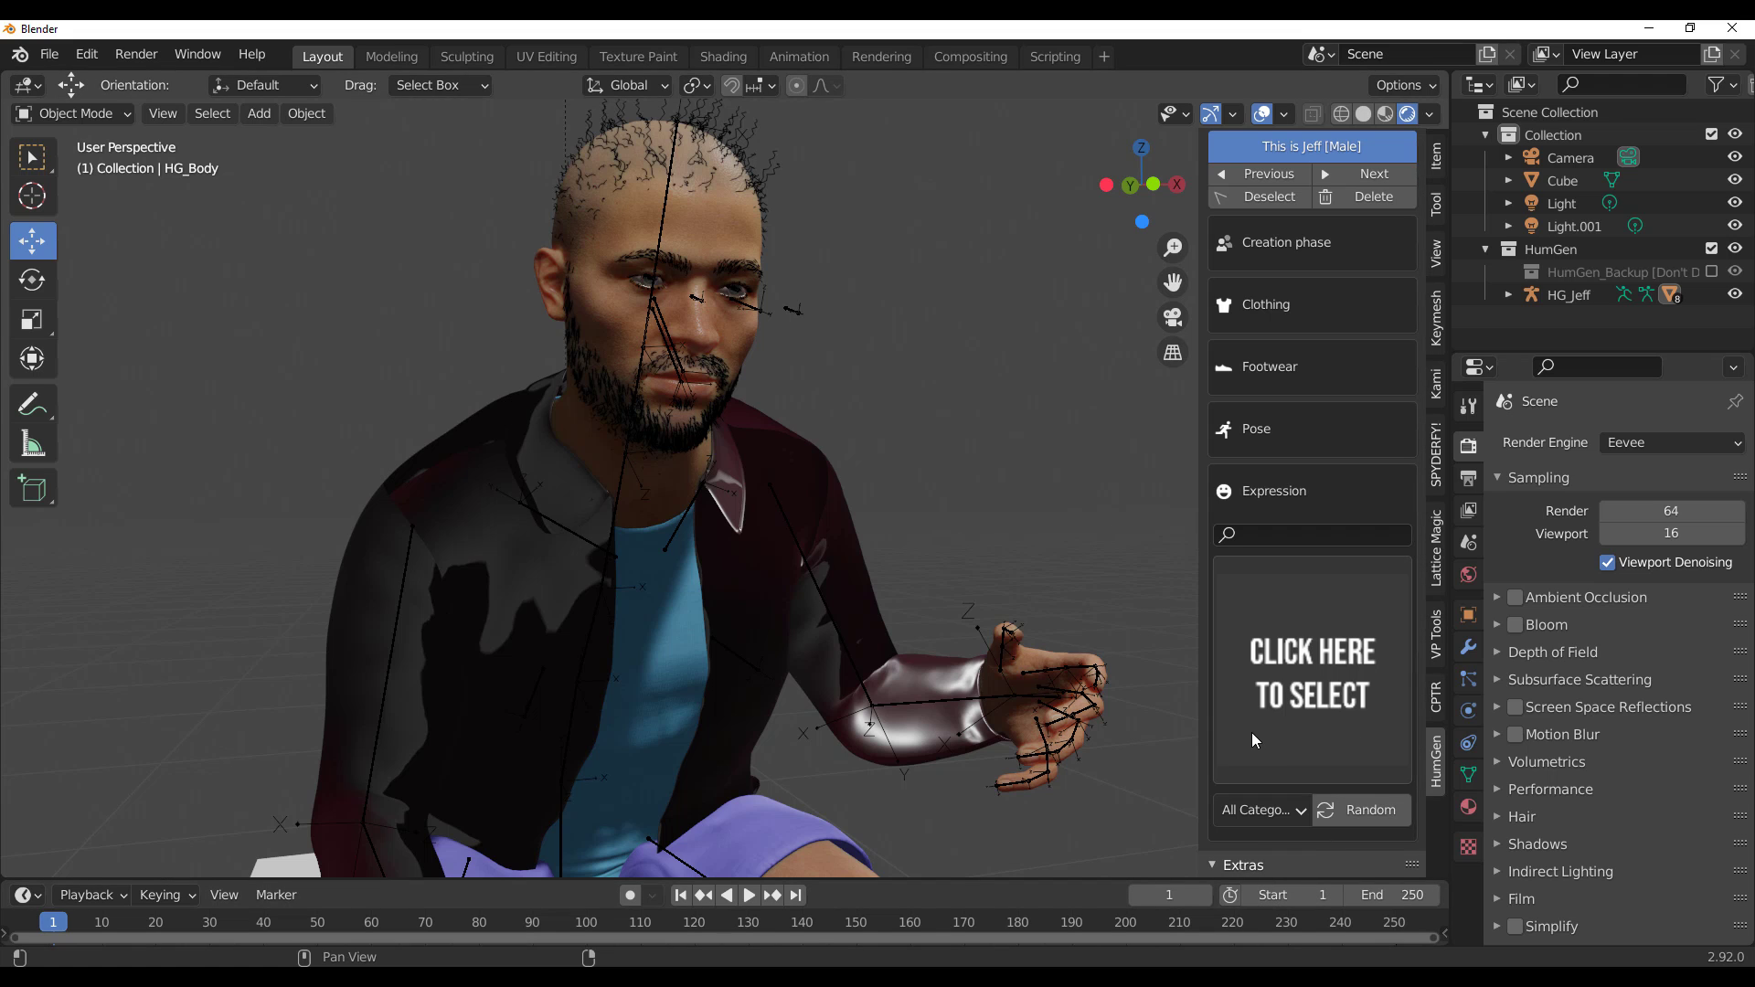
left_click(1243, 865)
scroll(1253, 732, "down", 12)
scroll(1307, 457, "down", 4)
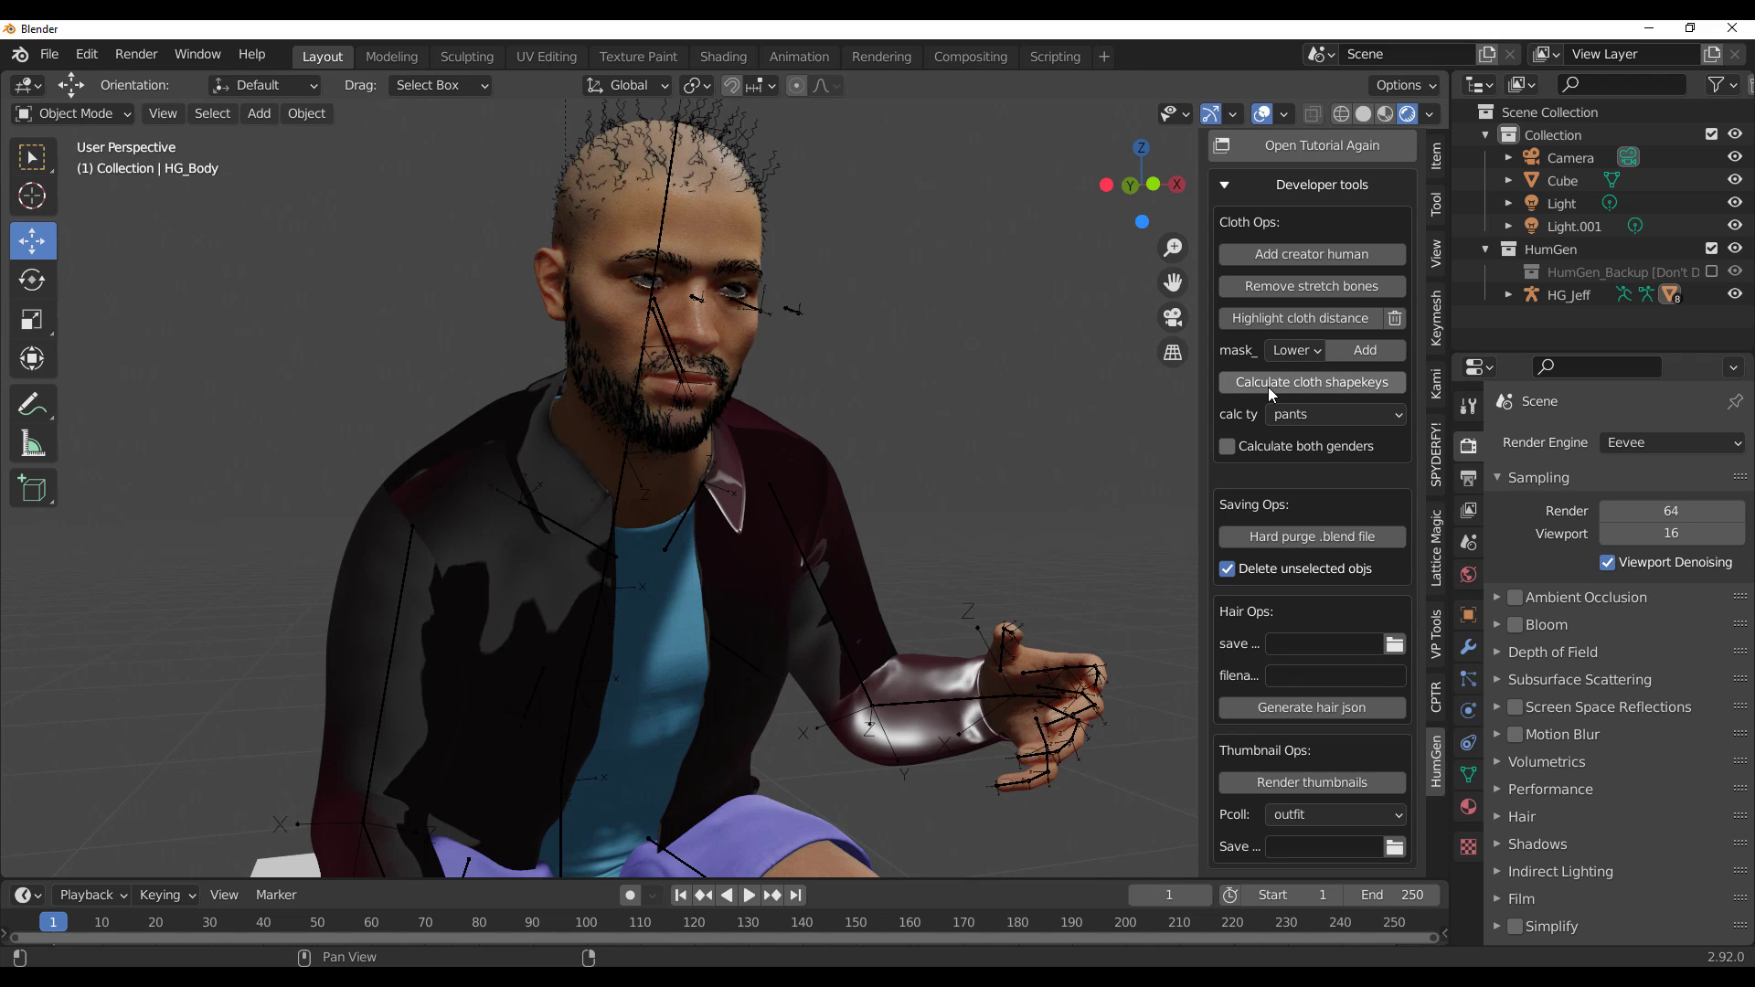
scroll(896, 472, "down", 5)
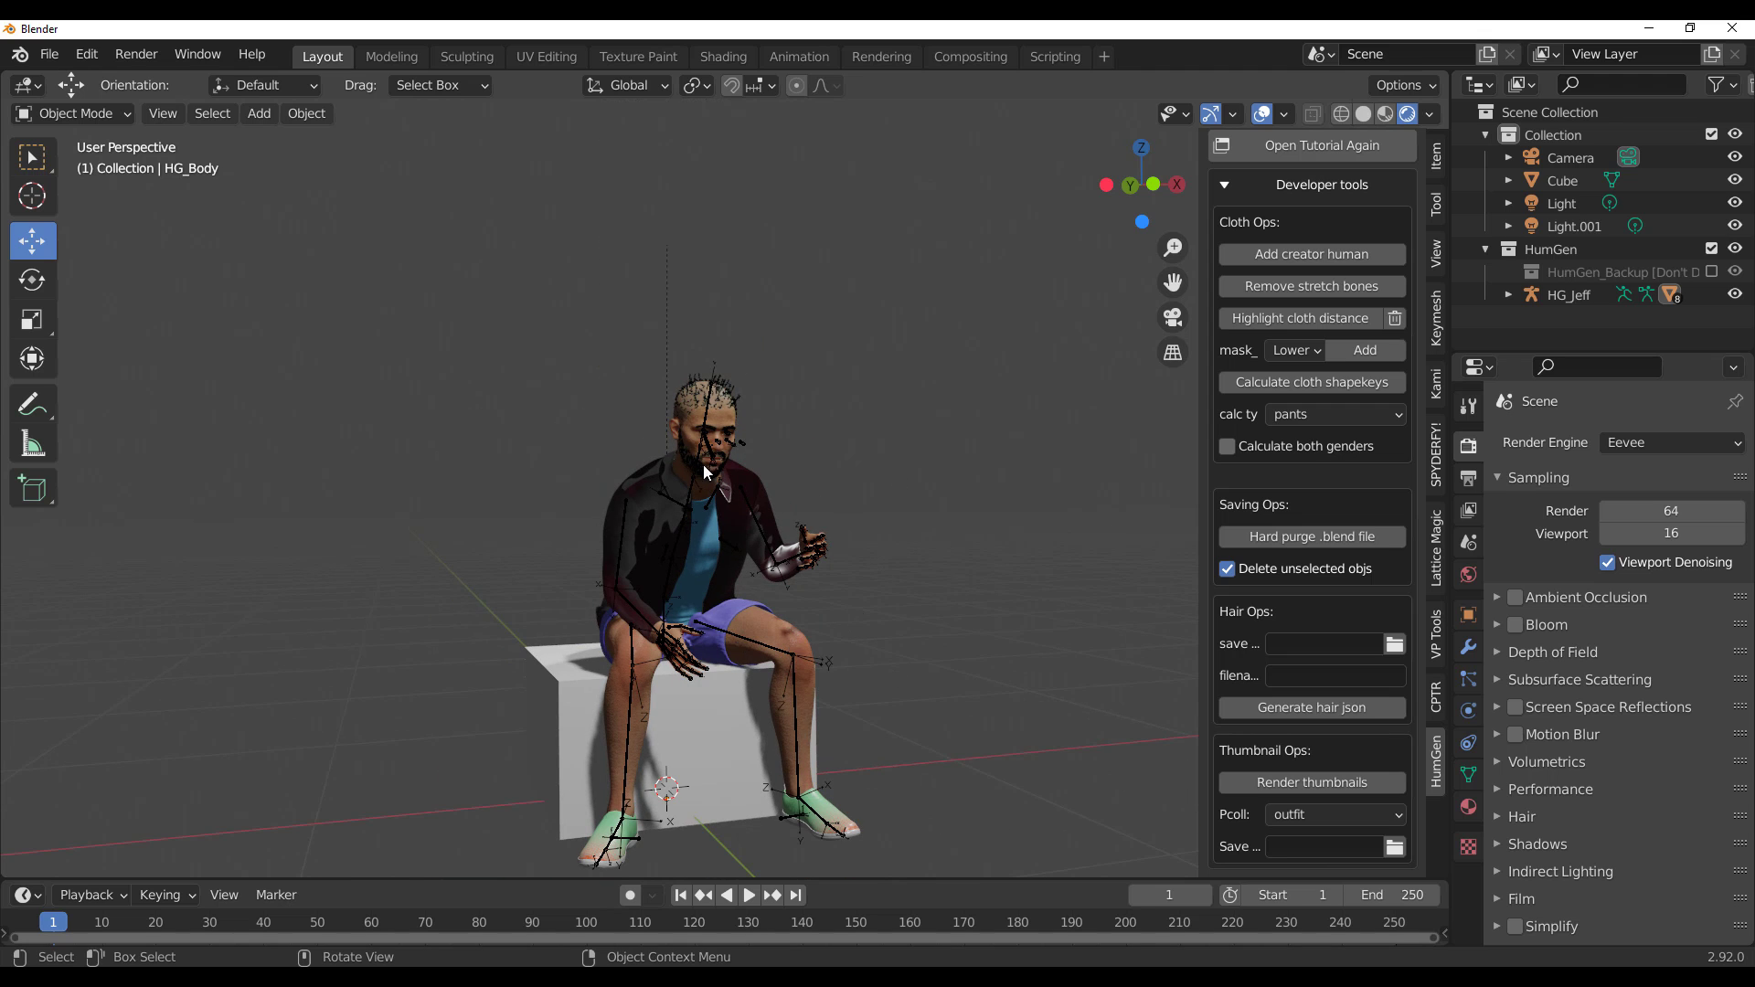
scroll(737, 689, "up", 3)
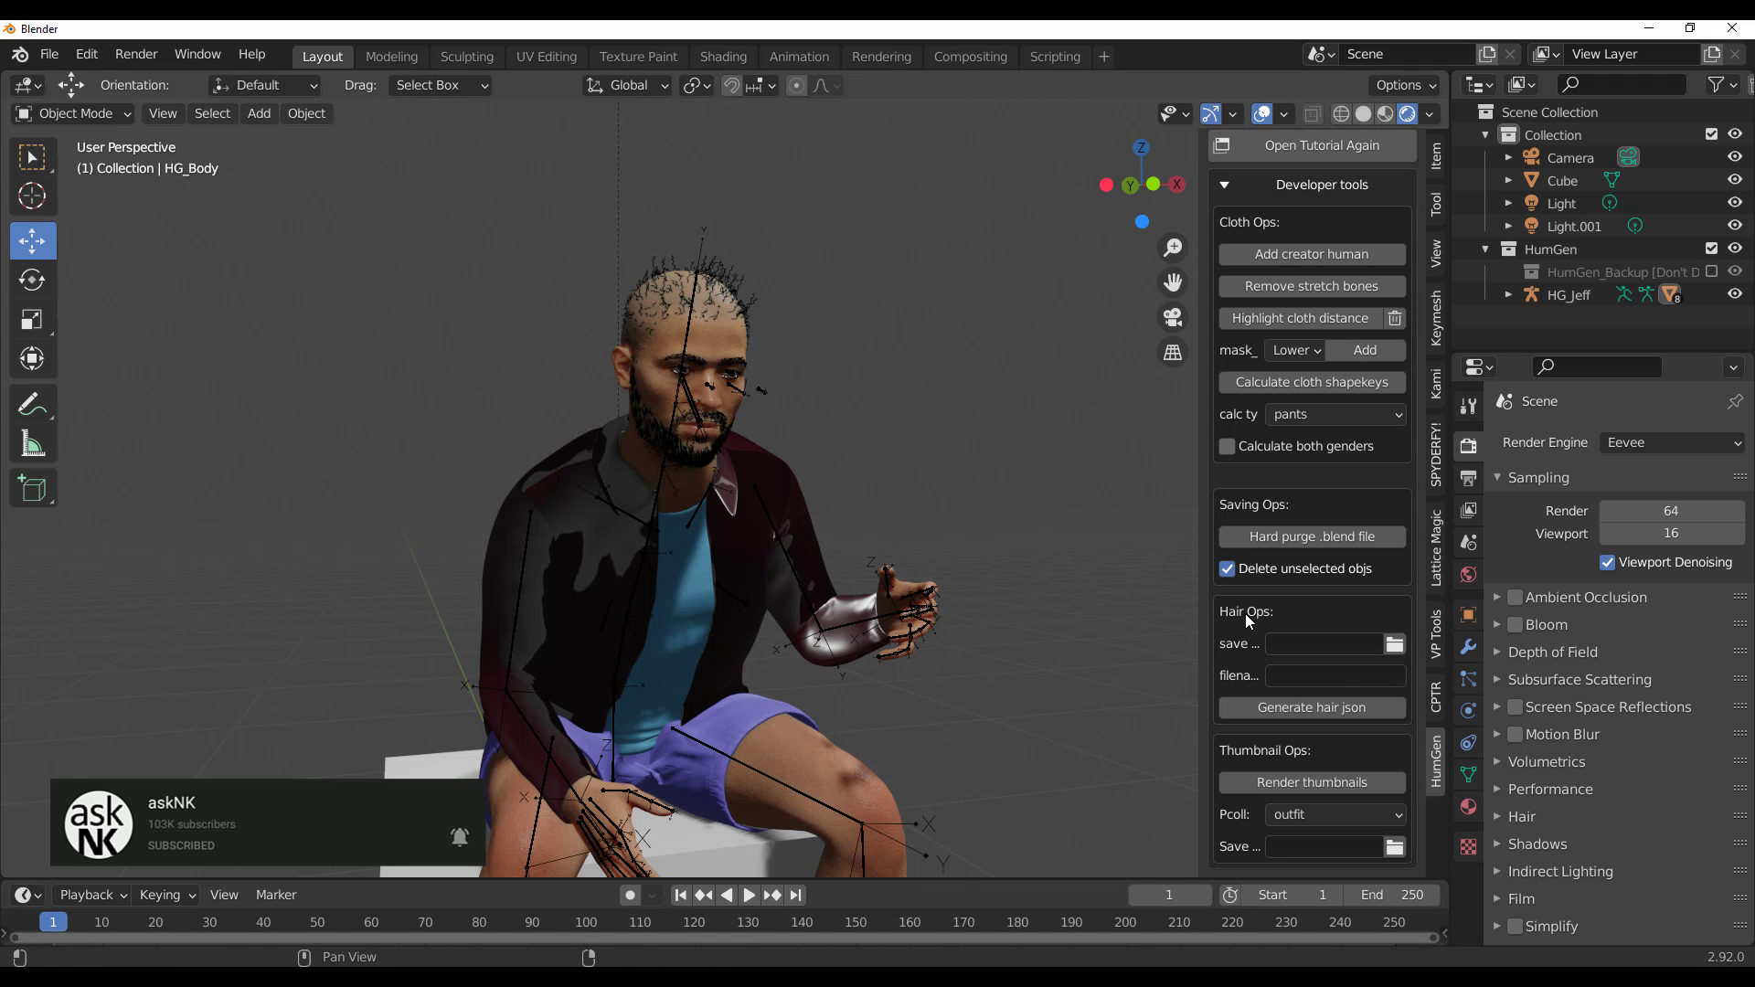
Step: Open the creation phase settings and make the human's hair children visible
scroll(1269, 393, "up", 5)
scroll(1275, 354, "up", 15)
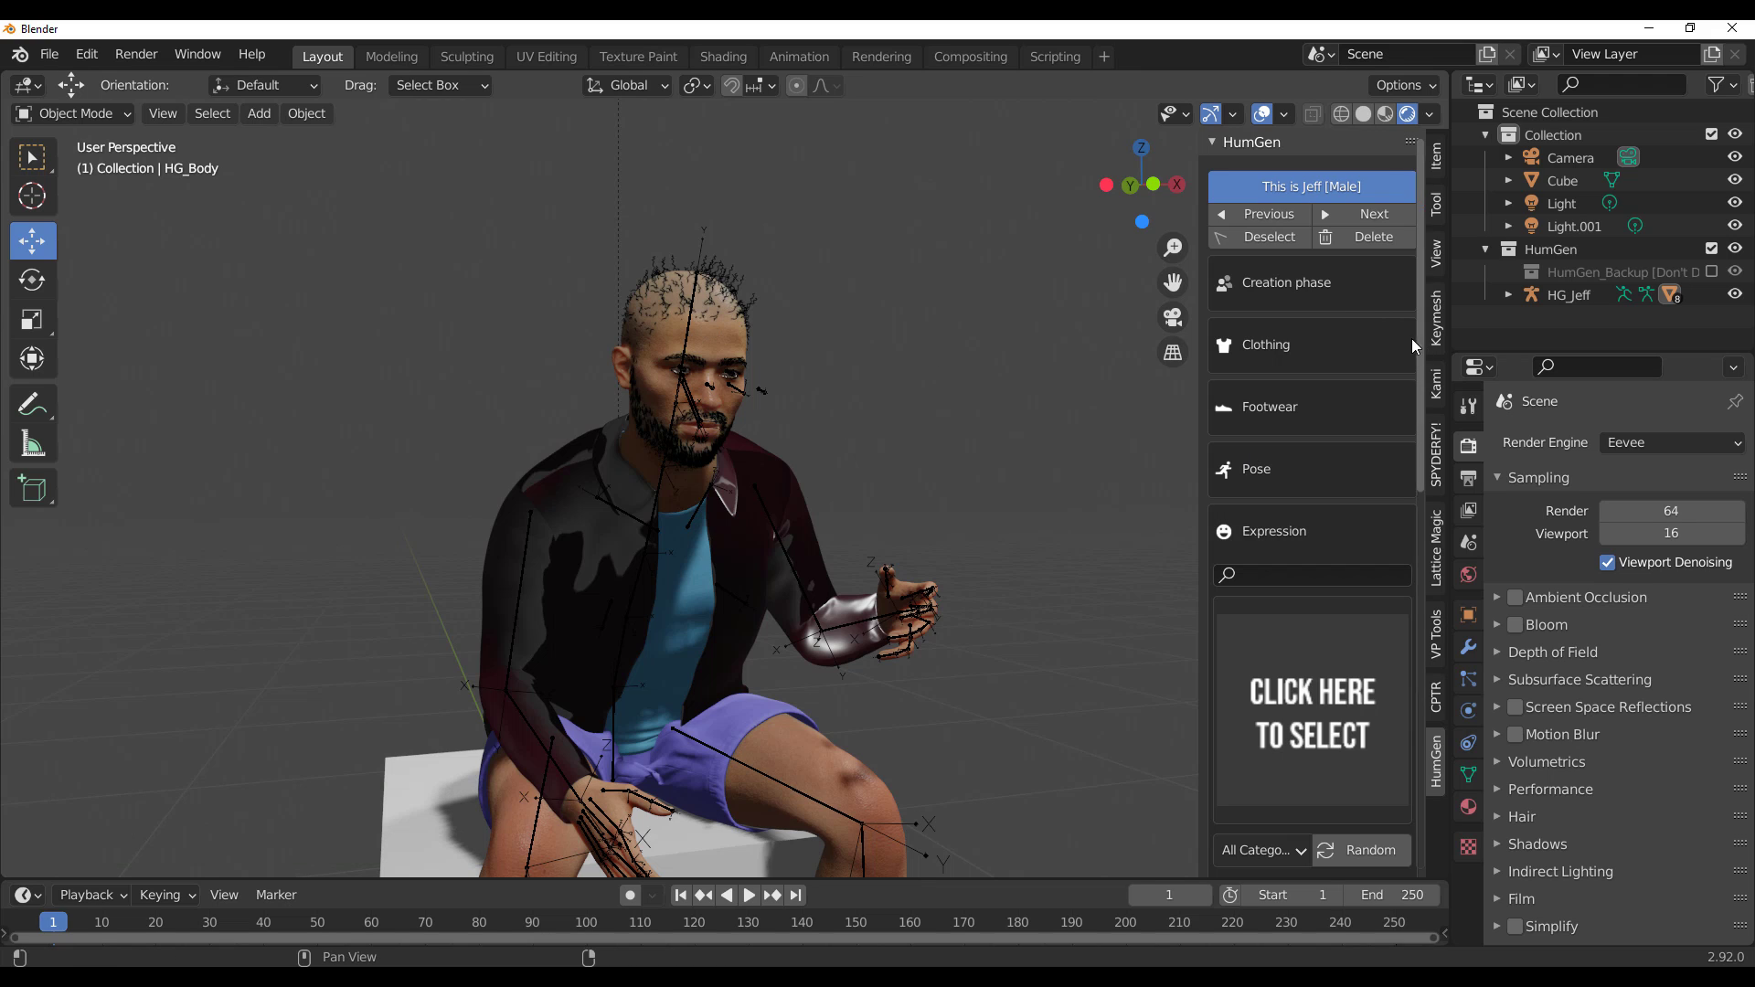
left_click(1307, 285)
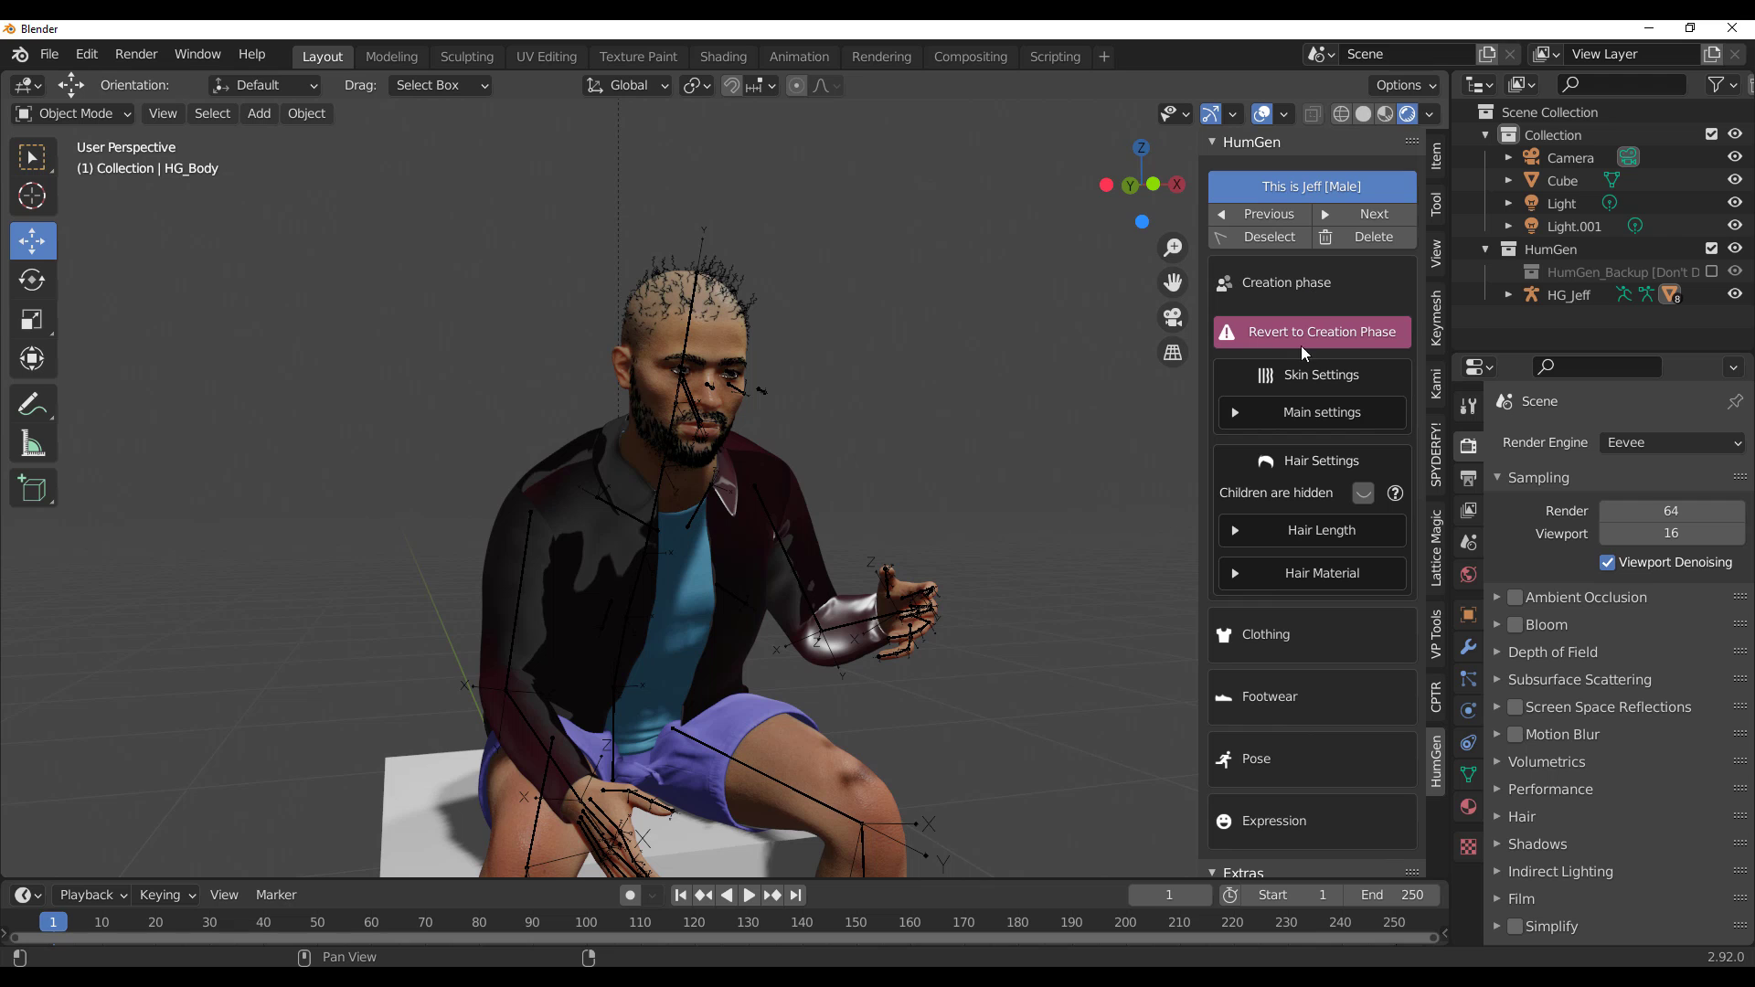
middle_click_drag(681, 265, 773, 288)
scroll(772, 288, "up", 2)
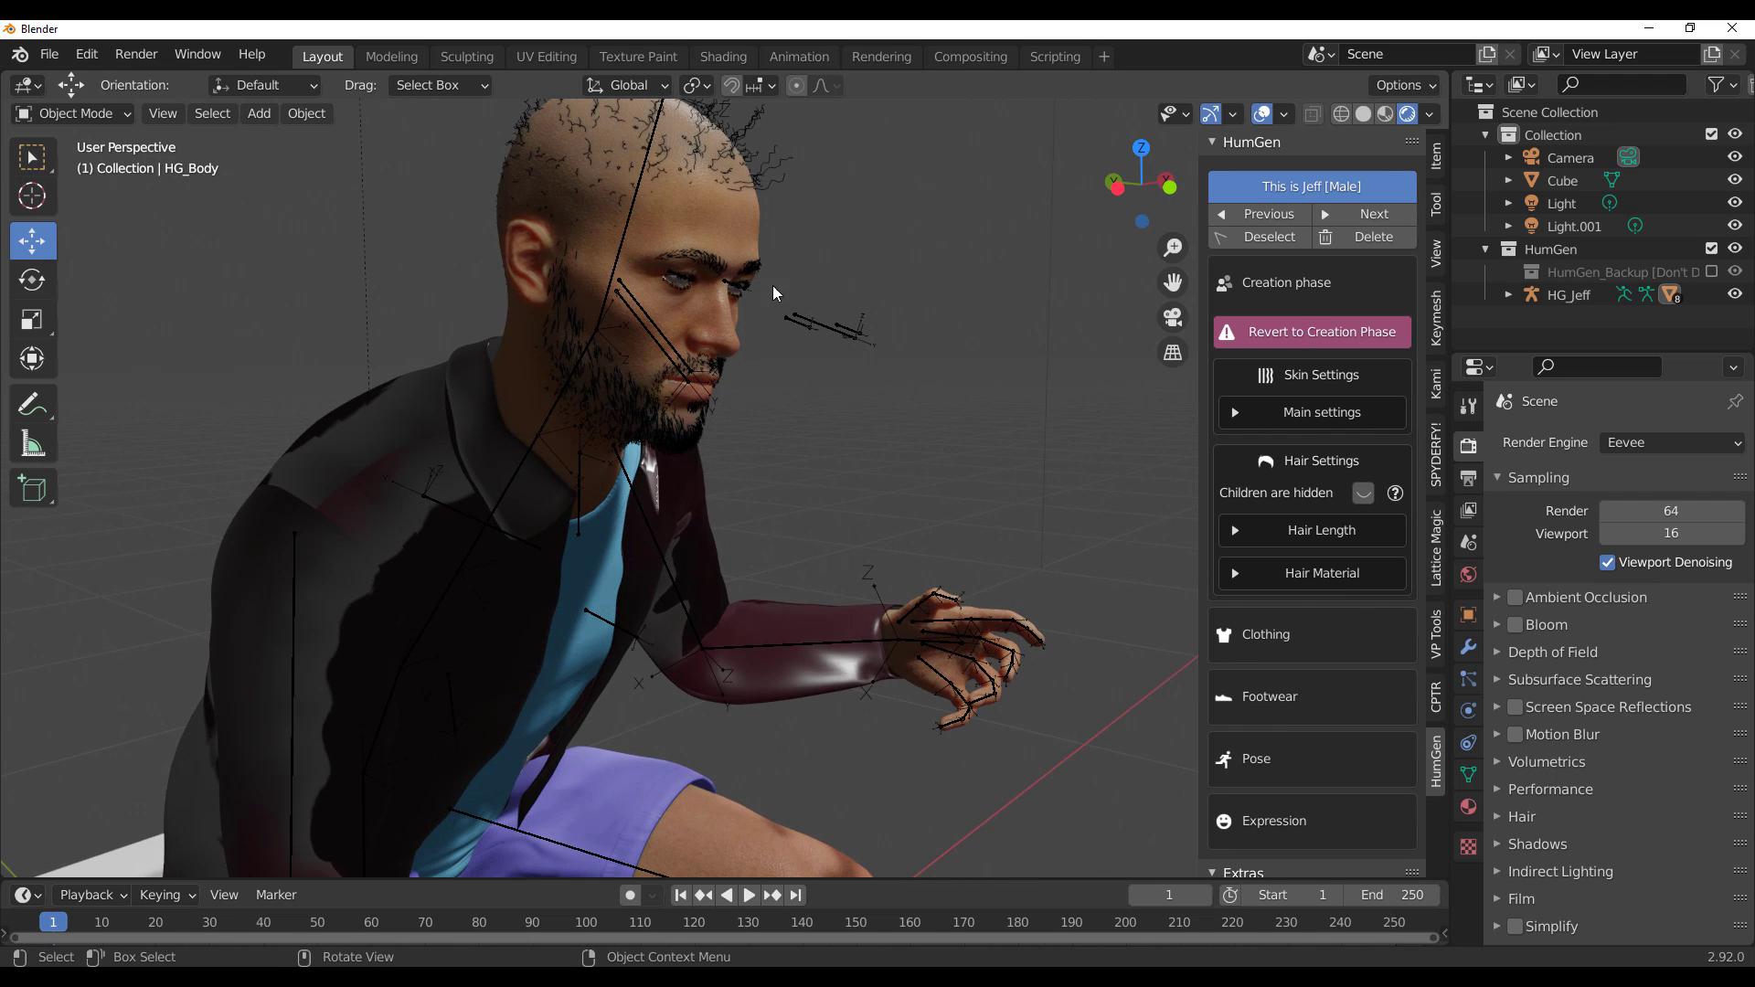
middle_click_drag(887, 297, 867, 502, "shift")
left_click(1362, 494)
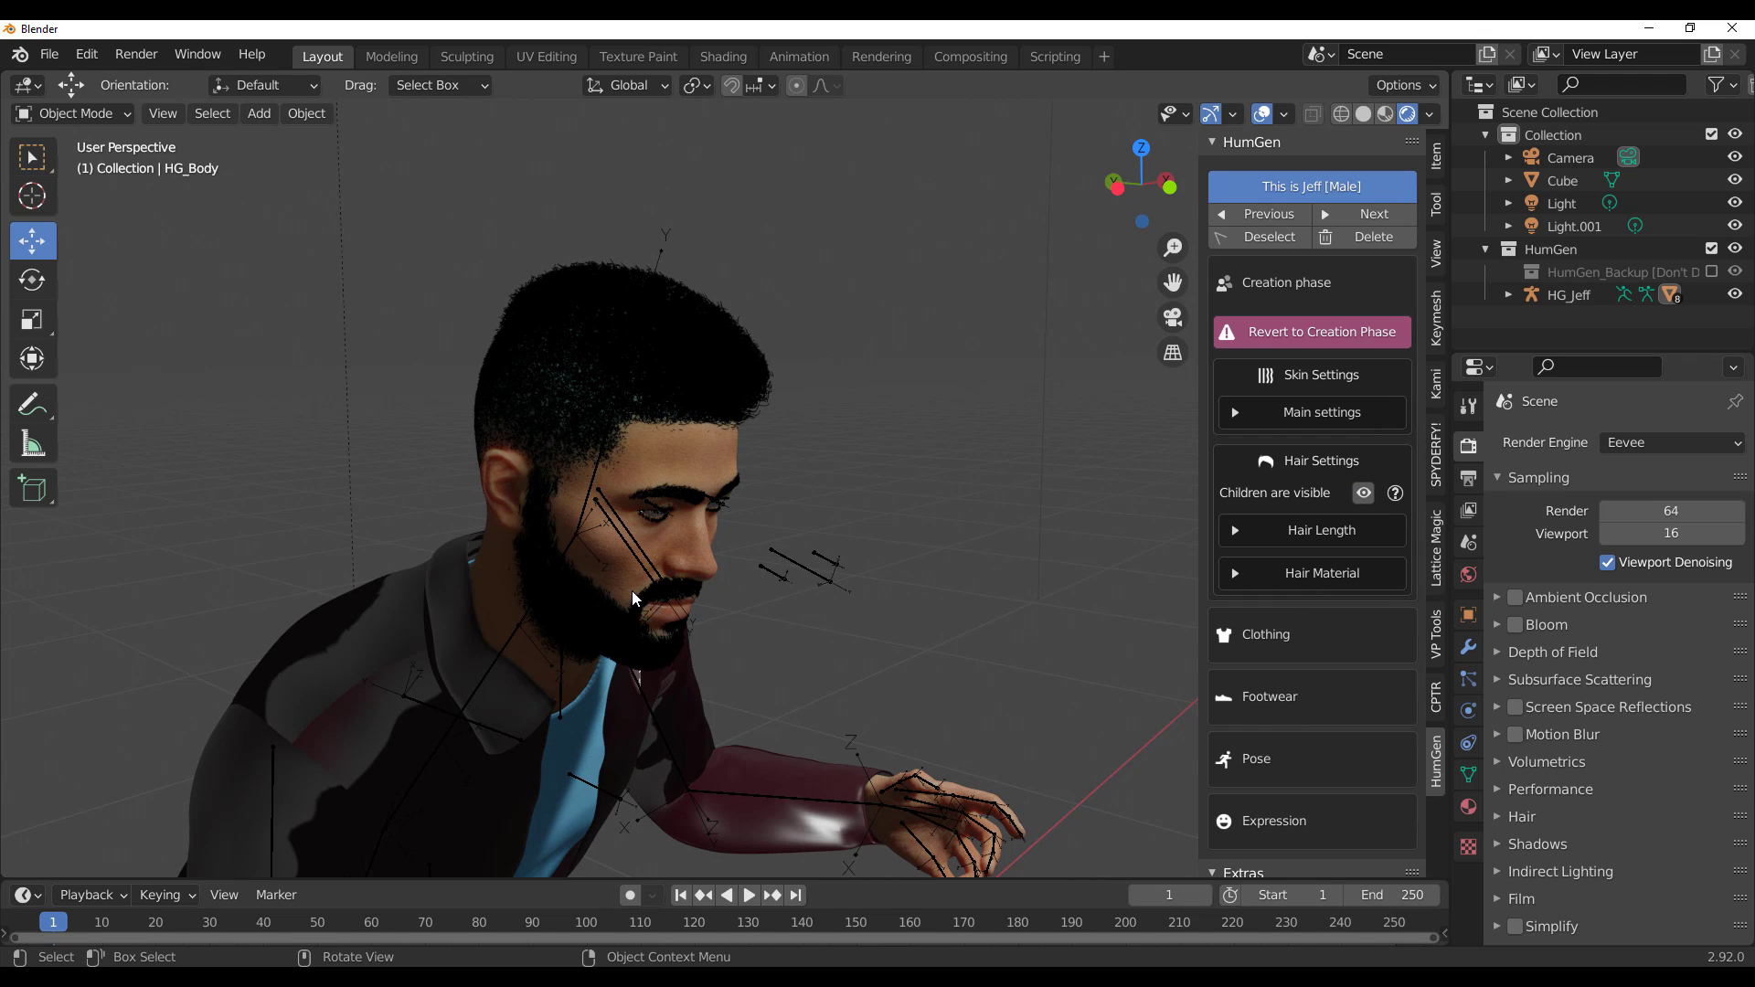
middle_click_drag(796, 562, 854, 444)
Step: Open the pose library and give the human the A Pose
left_click(1271, 766)
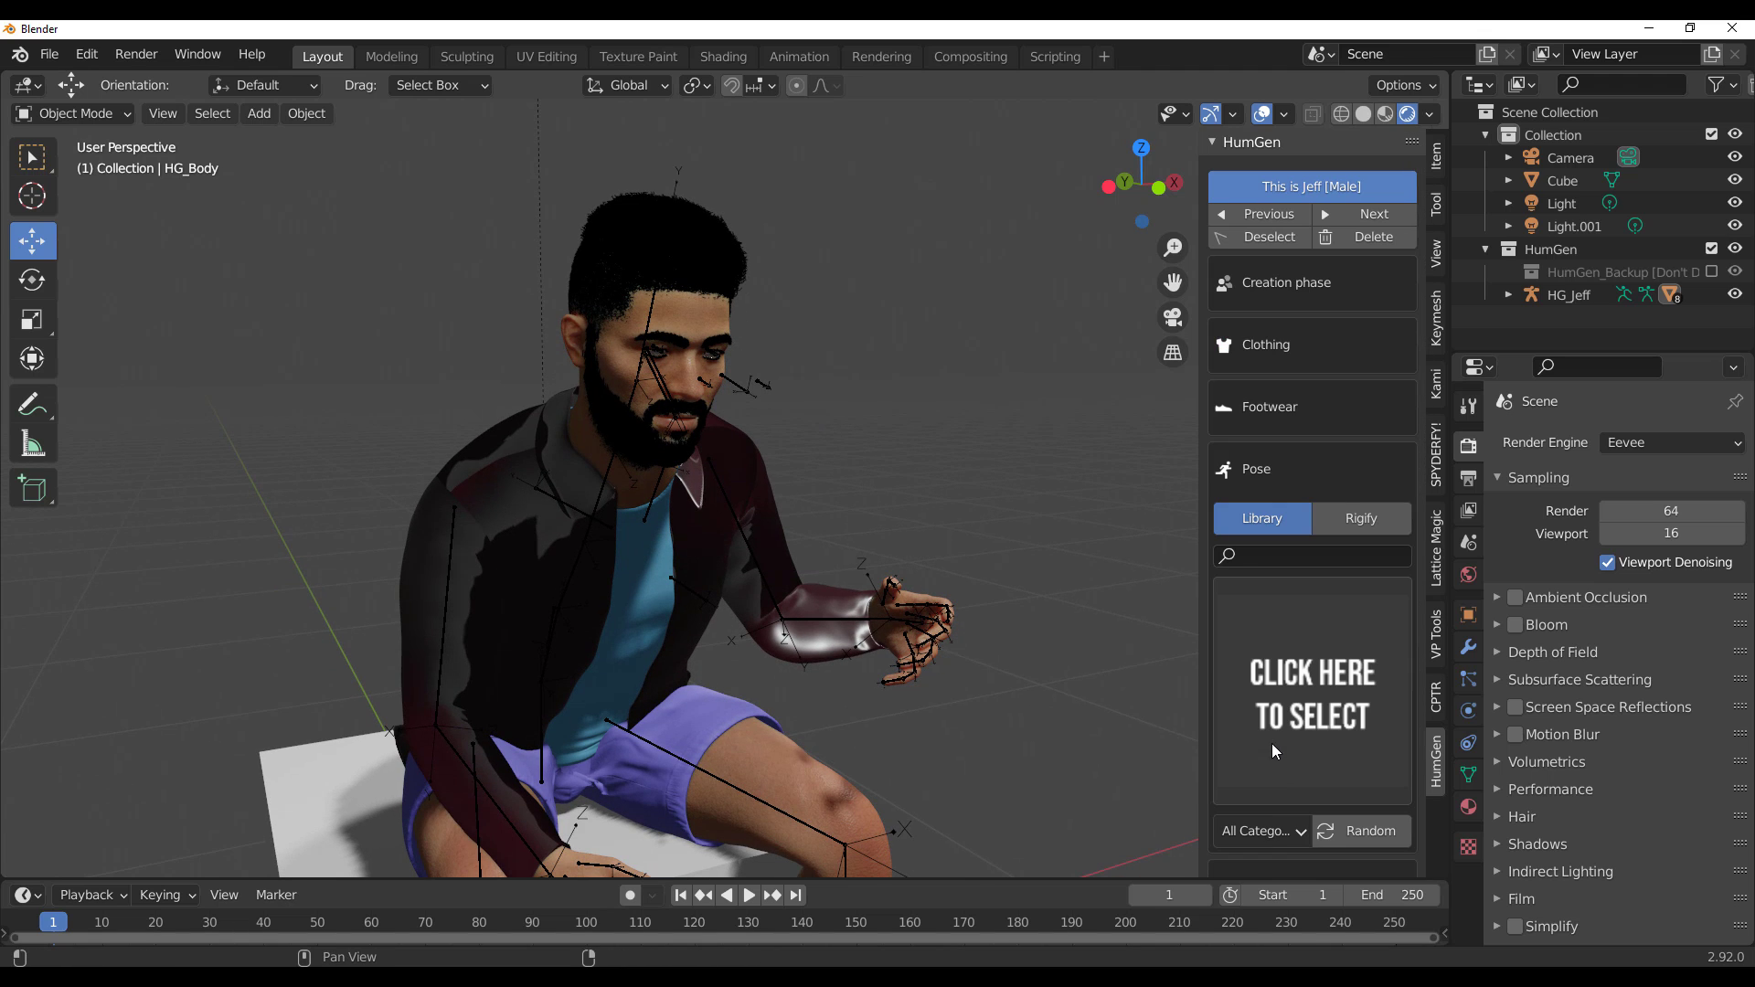
left_click(1287, 671)
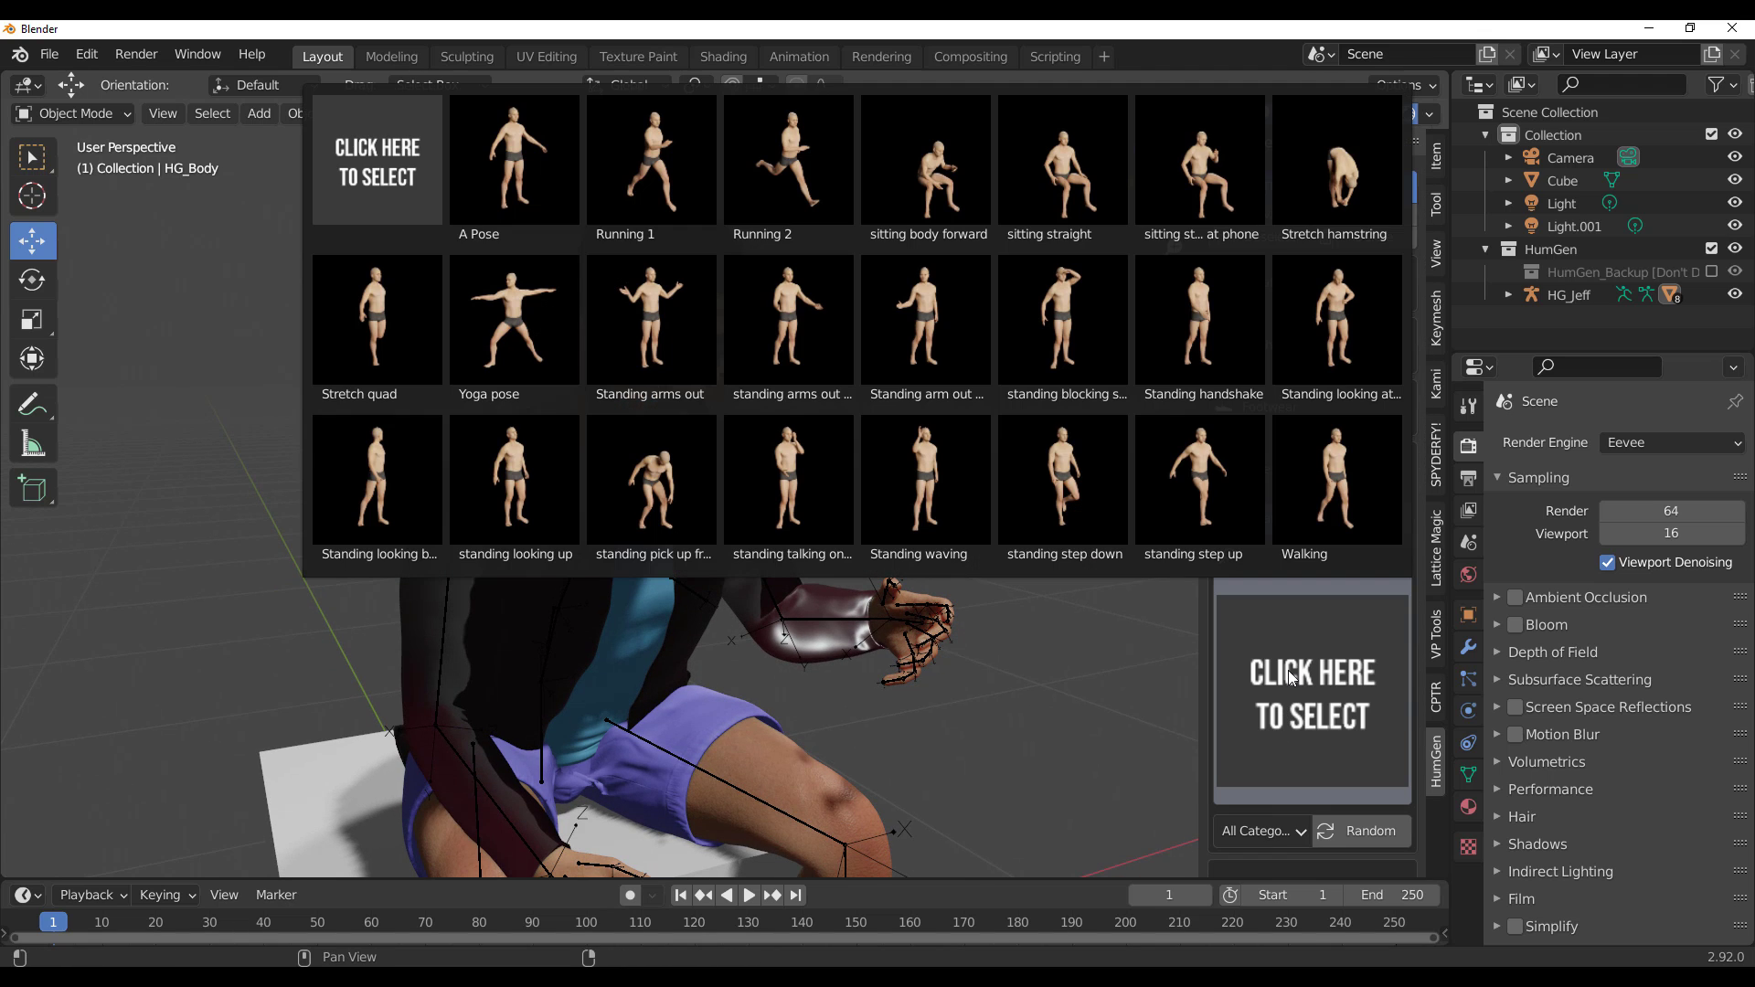
left_click(529, 162)
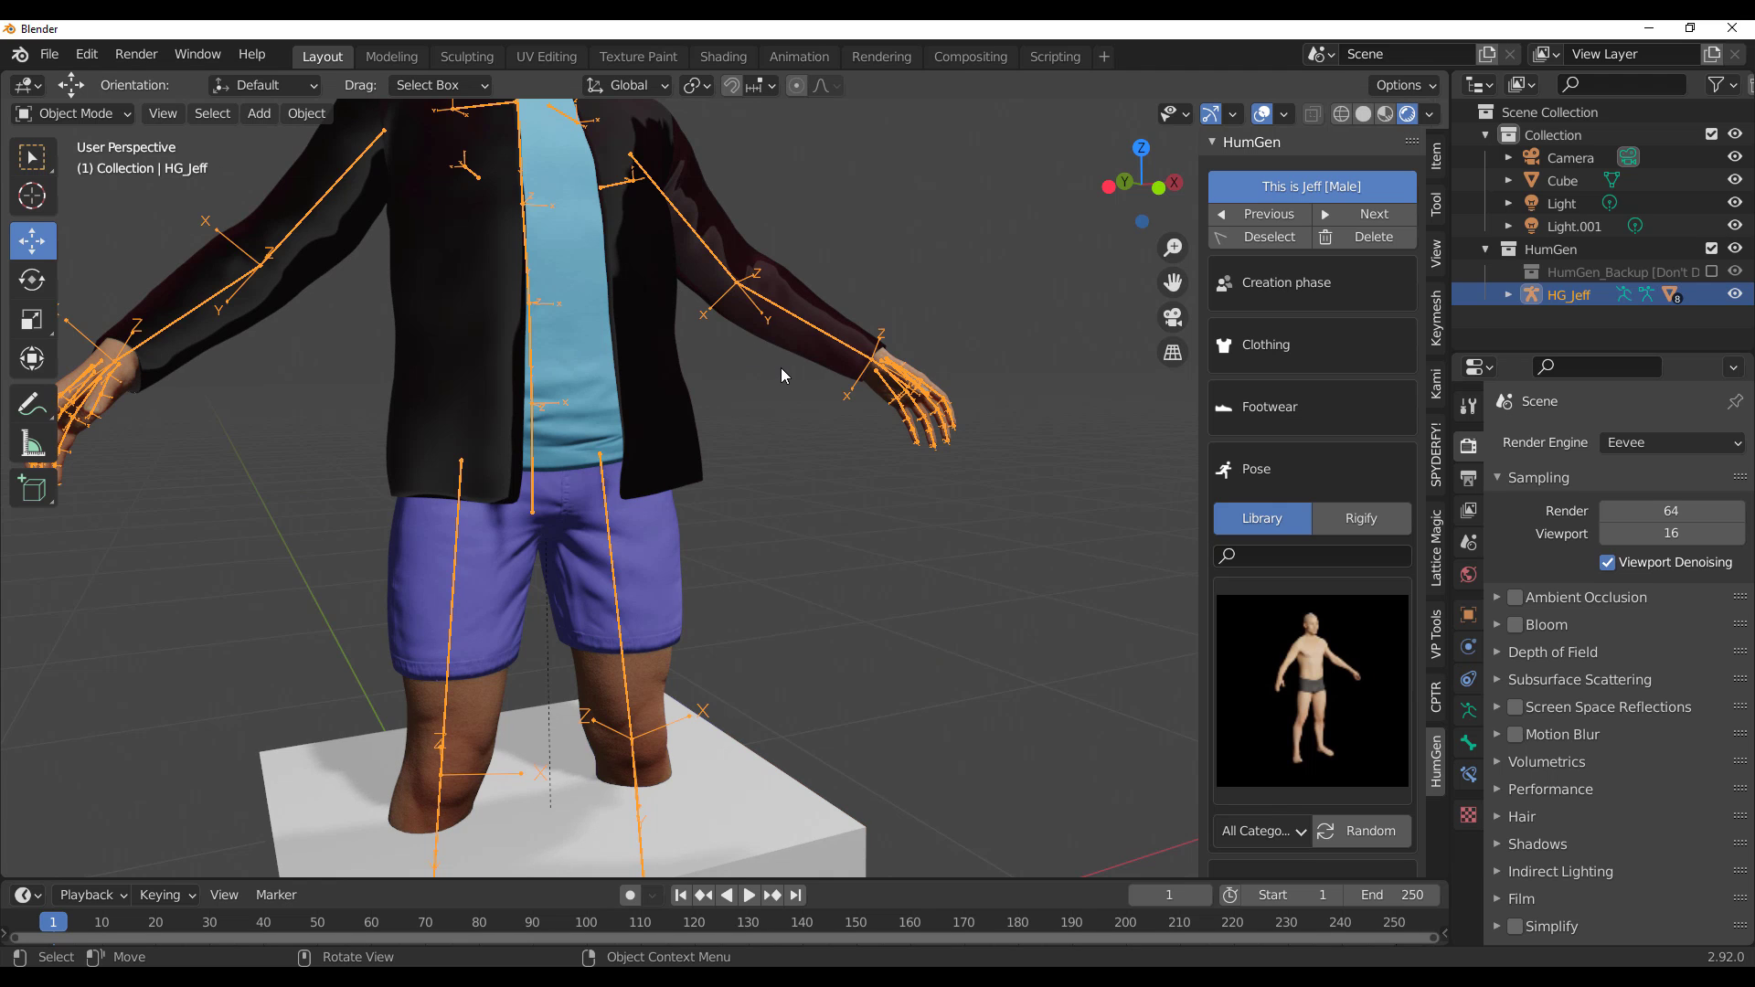
Step: Delete the cube around the standing human's legs
scroll(781, 368, "down", 5)
left_click(748, 681)
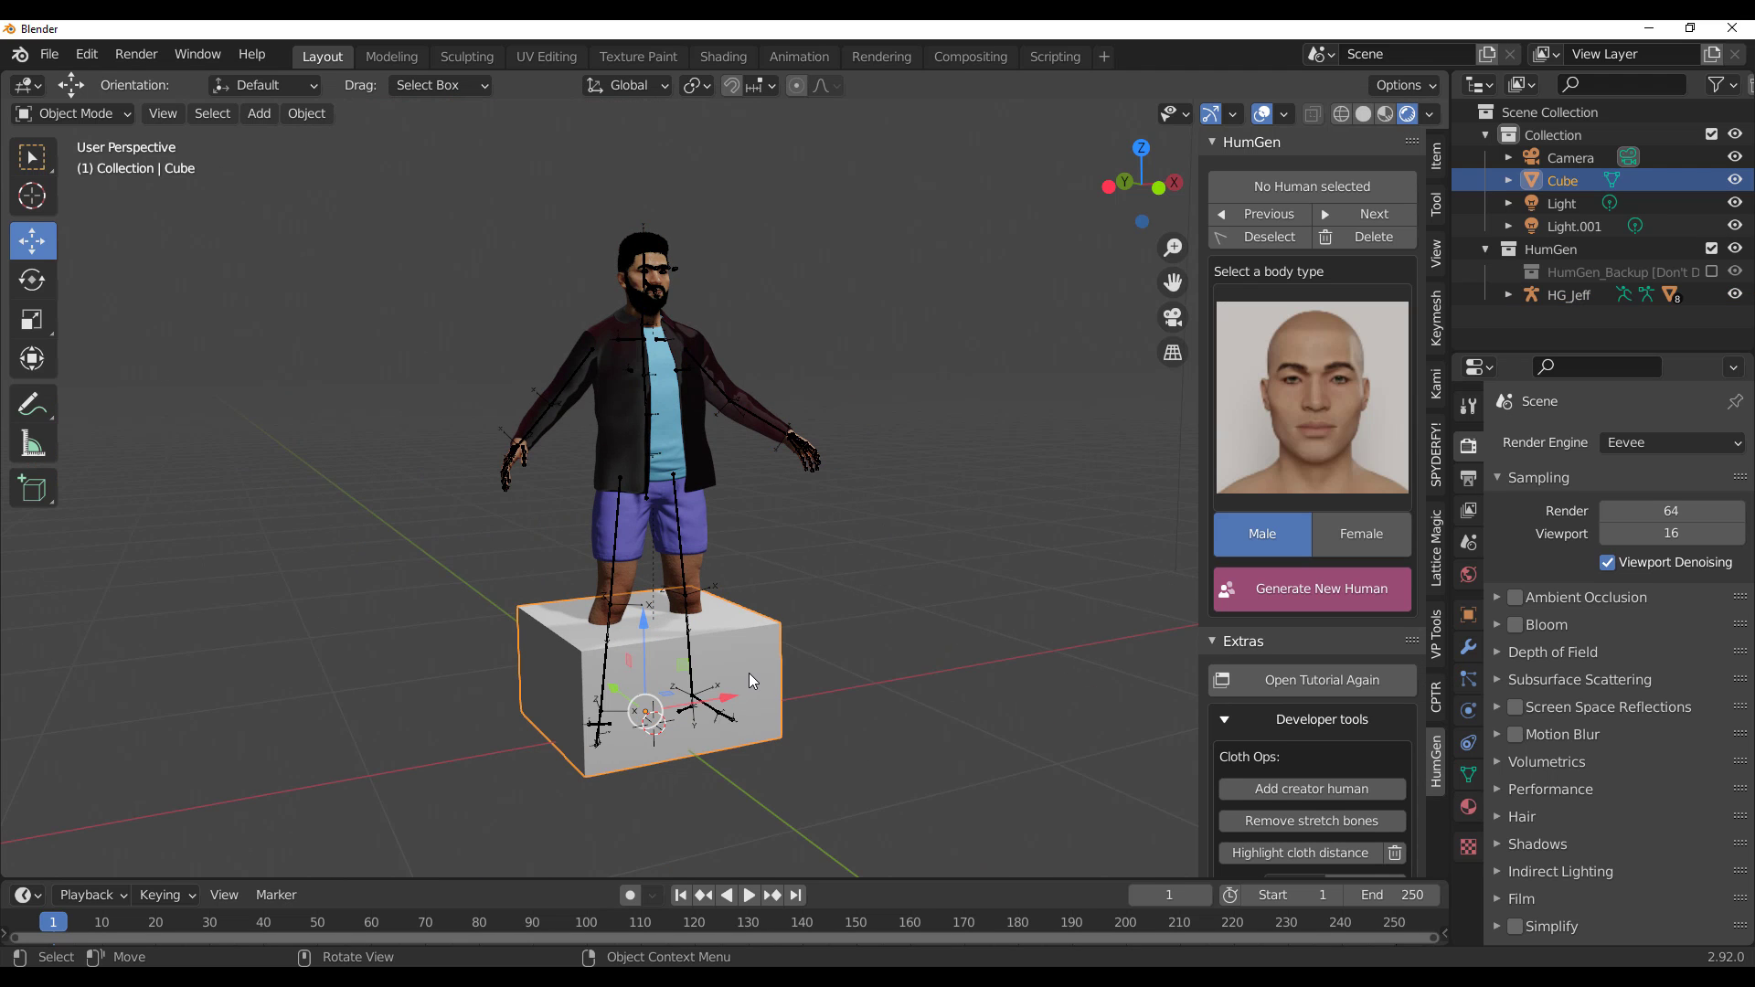
key("Delete")
scroll(753, 260, "up", 5)
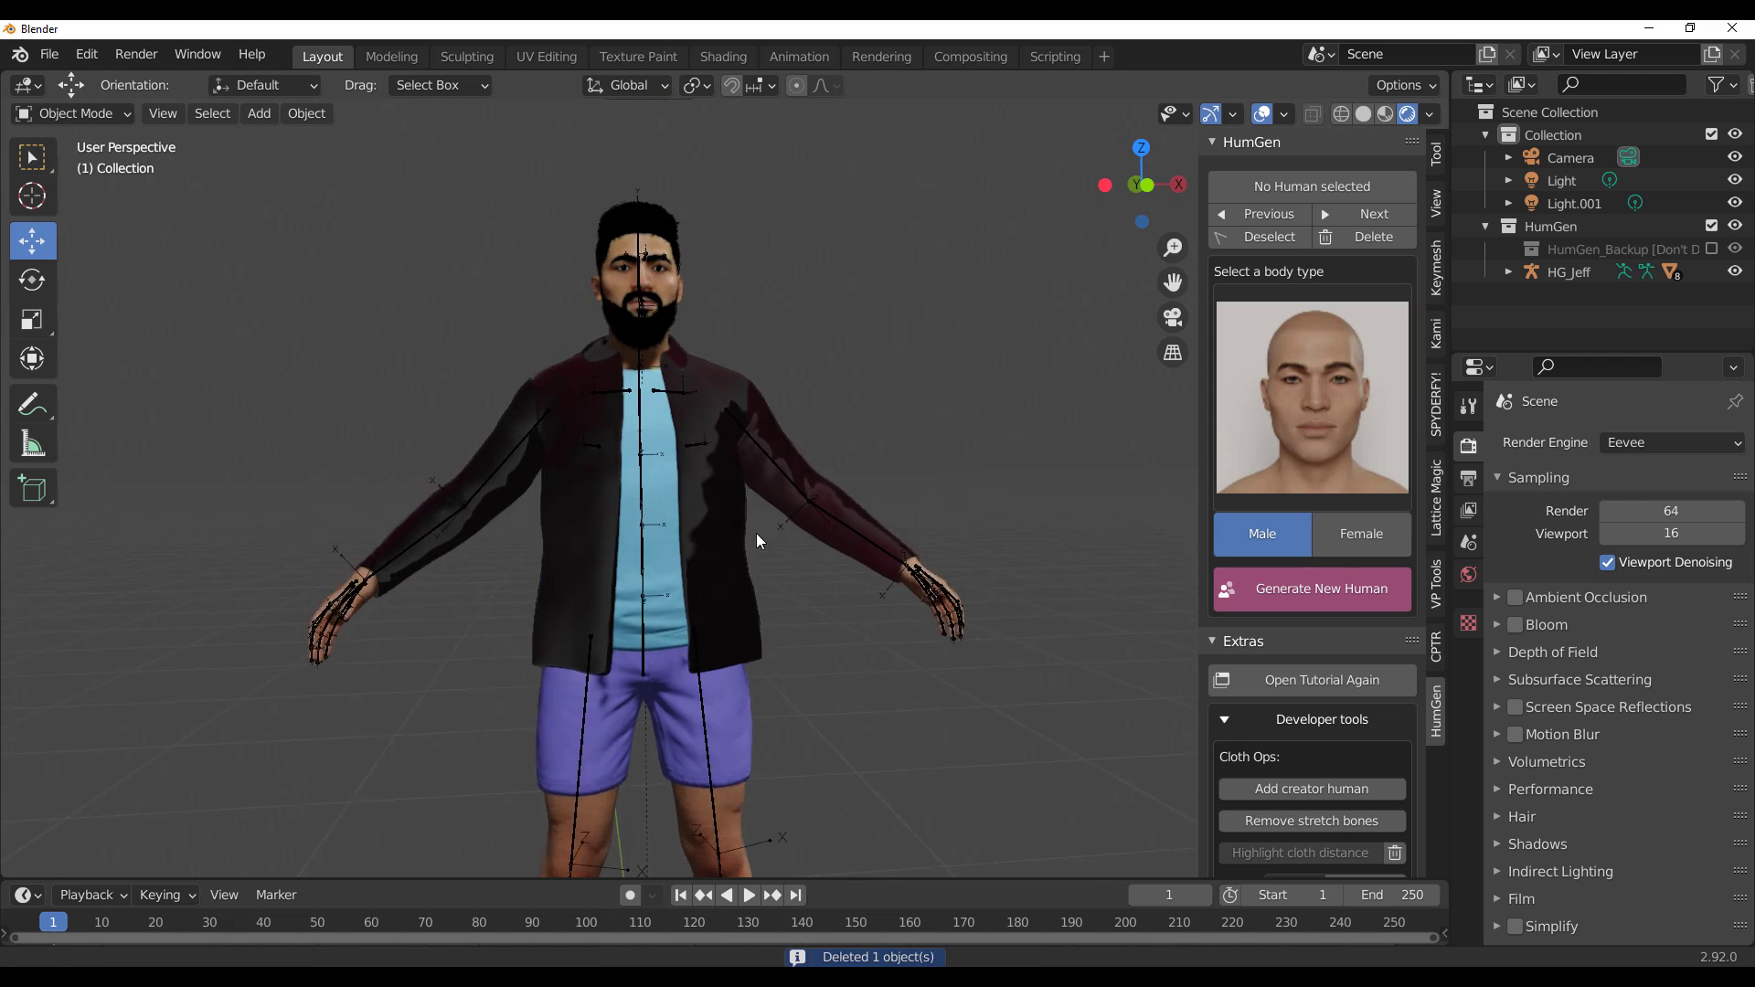
Step: Select the human's HG_Jeff armature and switch it to Pose Mode
scroll(755, 534, "up", 8)
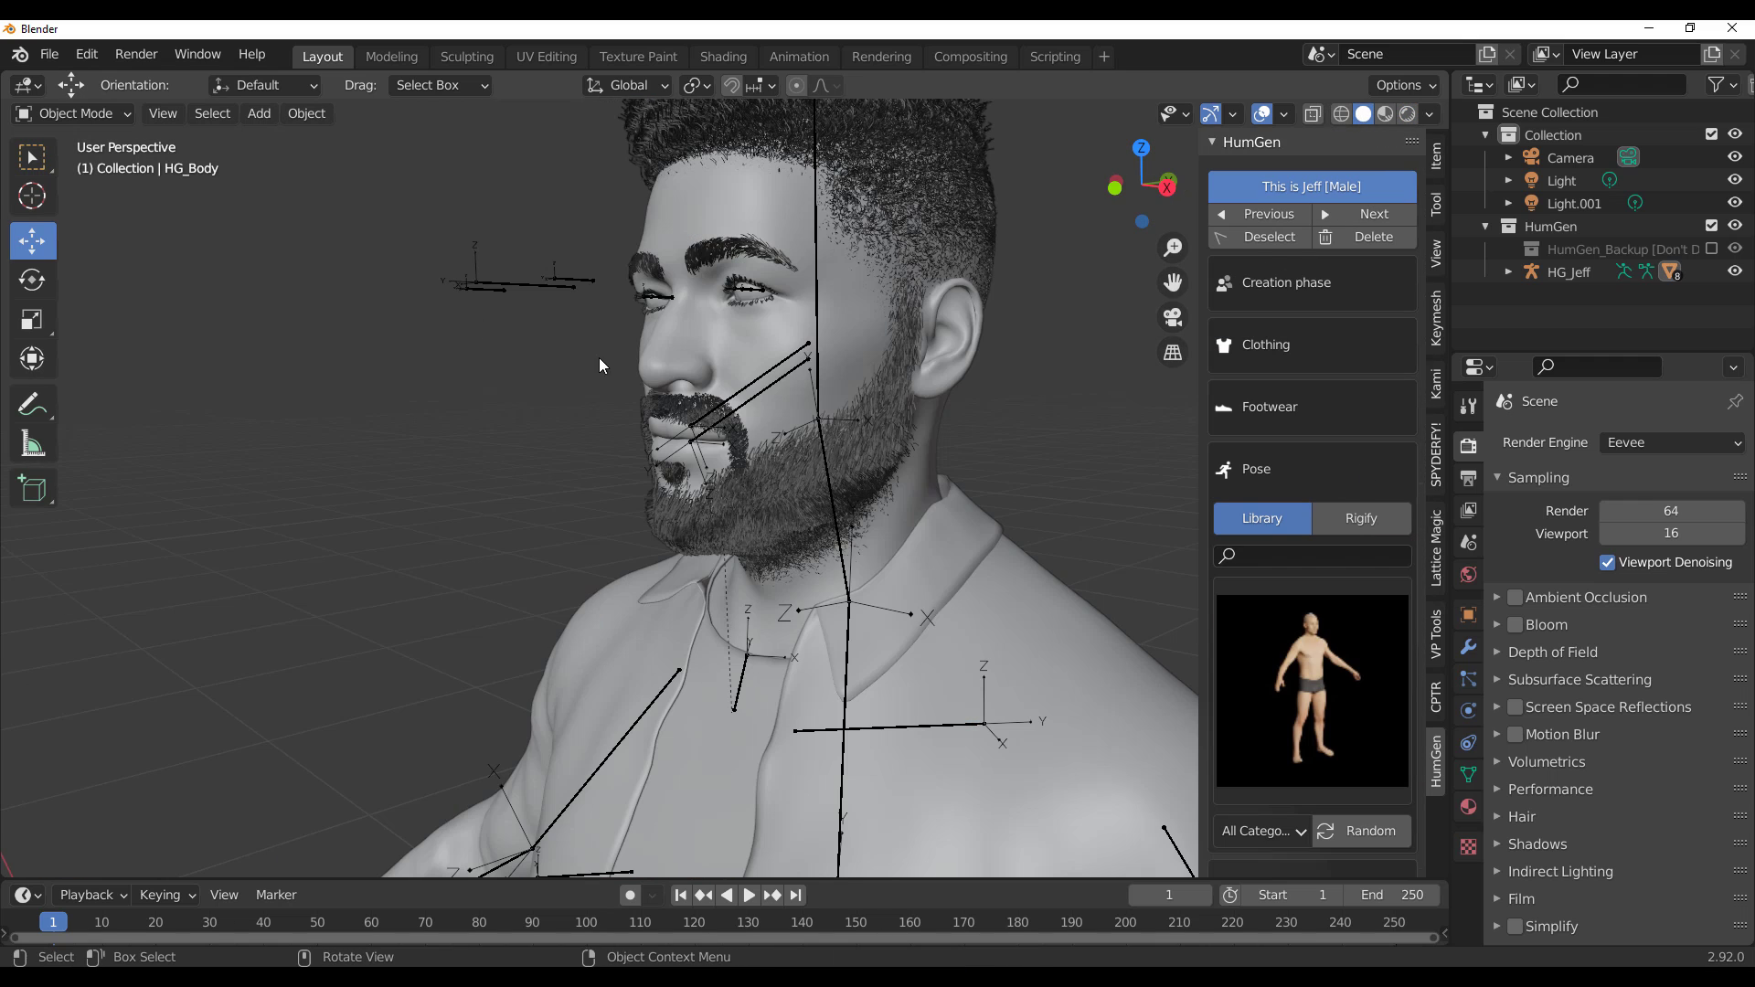
left_click_drag(601, 266, 488, 398)
left_click(539, 492)
left_click(1561, 275)
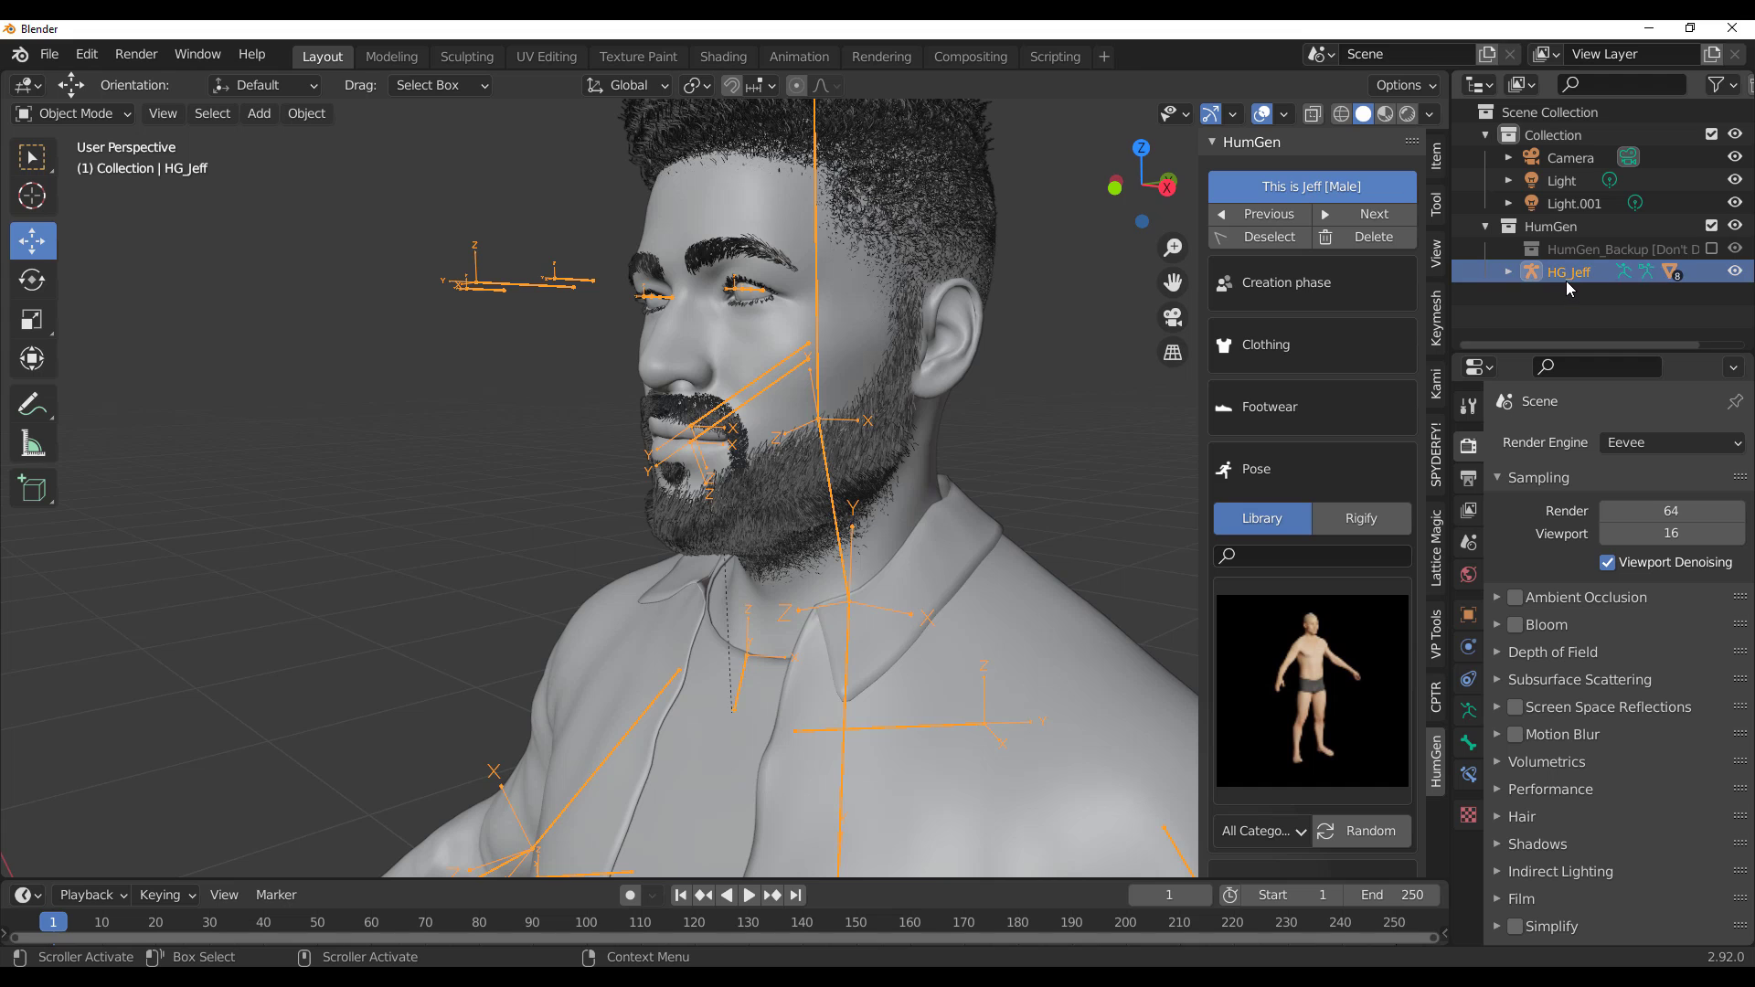
left_click(101, 114)
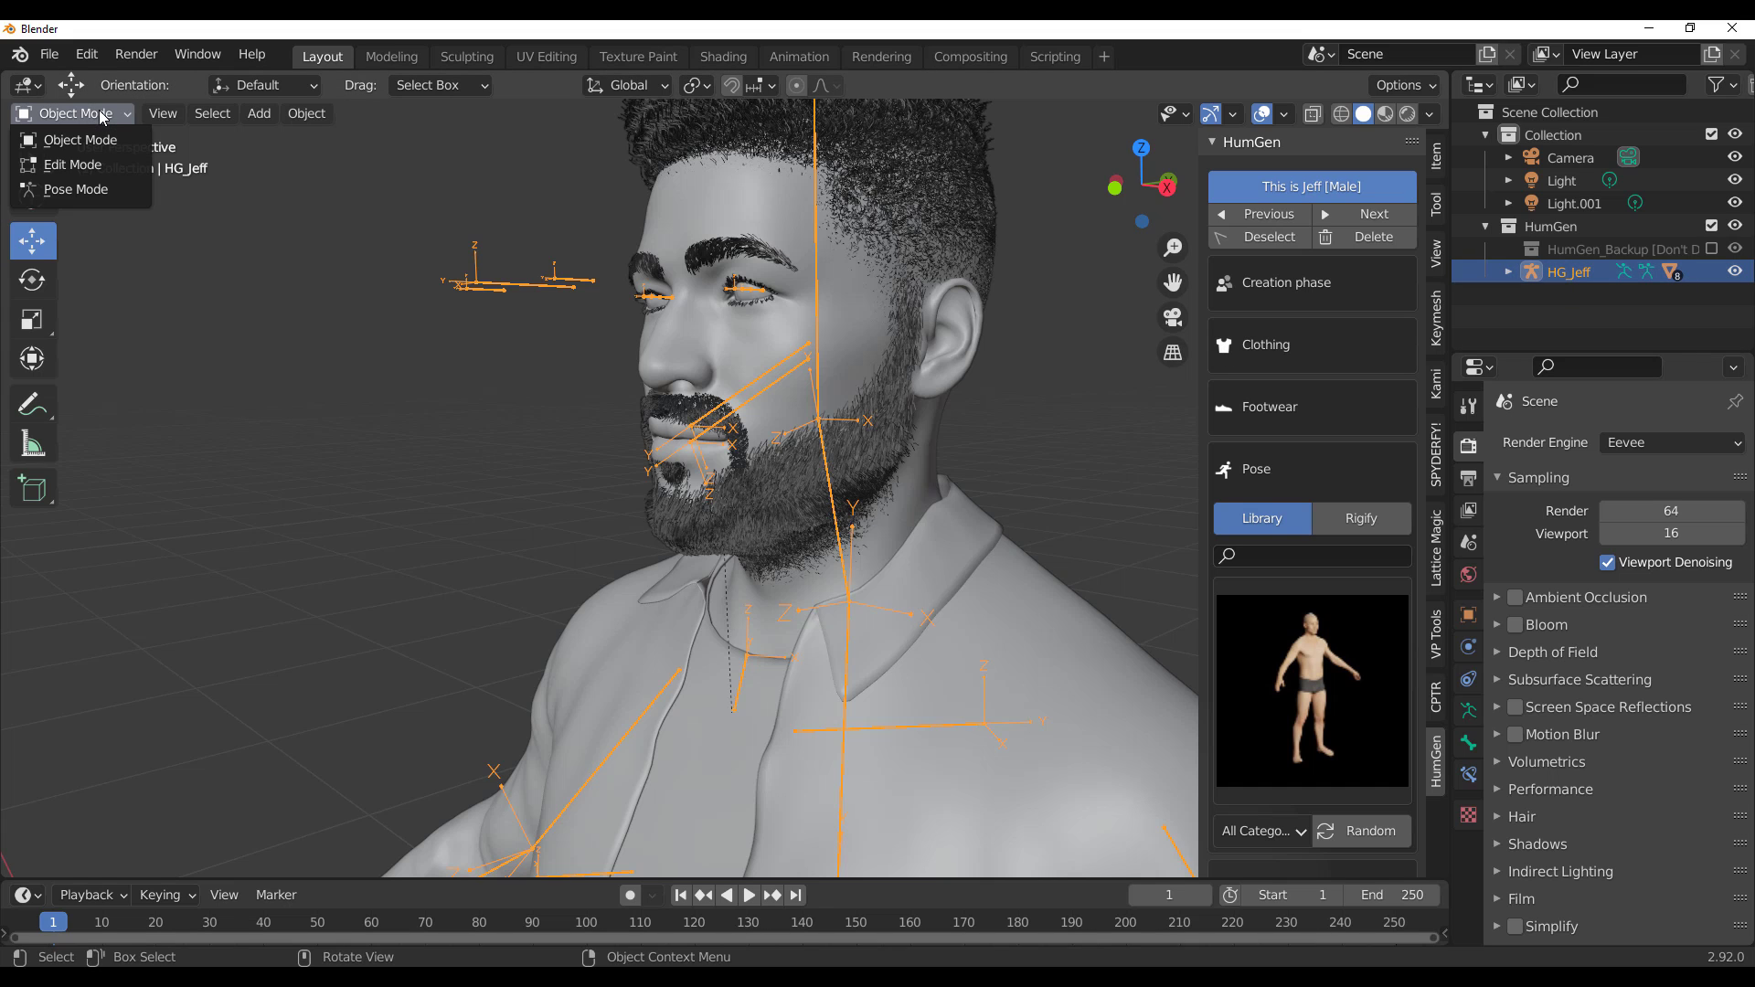
left_click(103, 189)
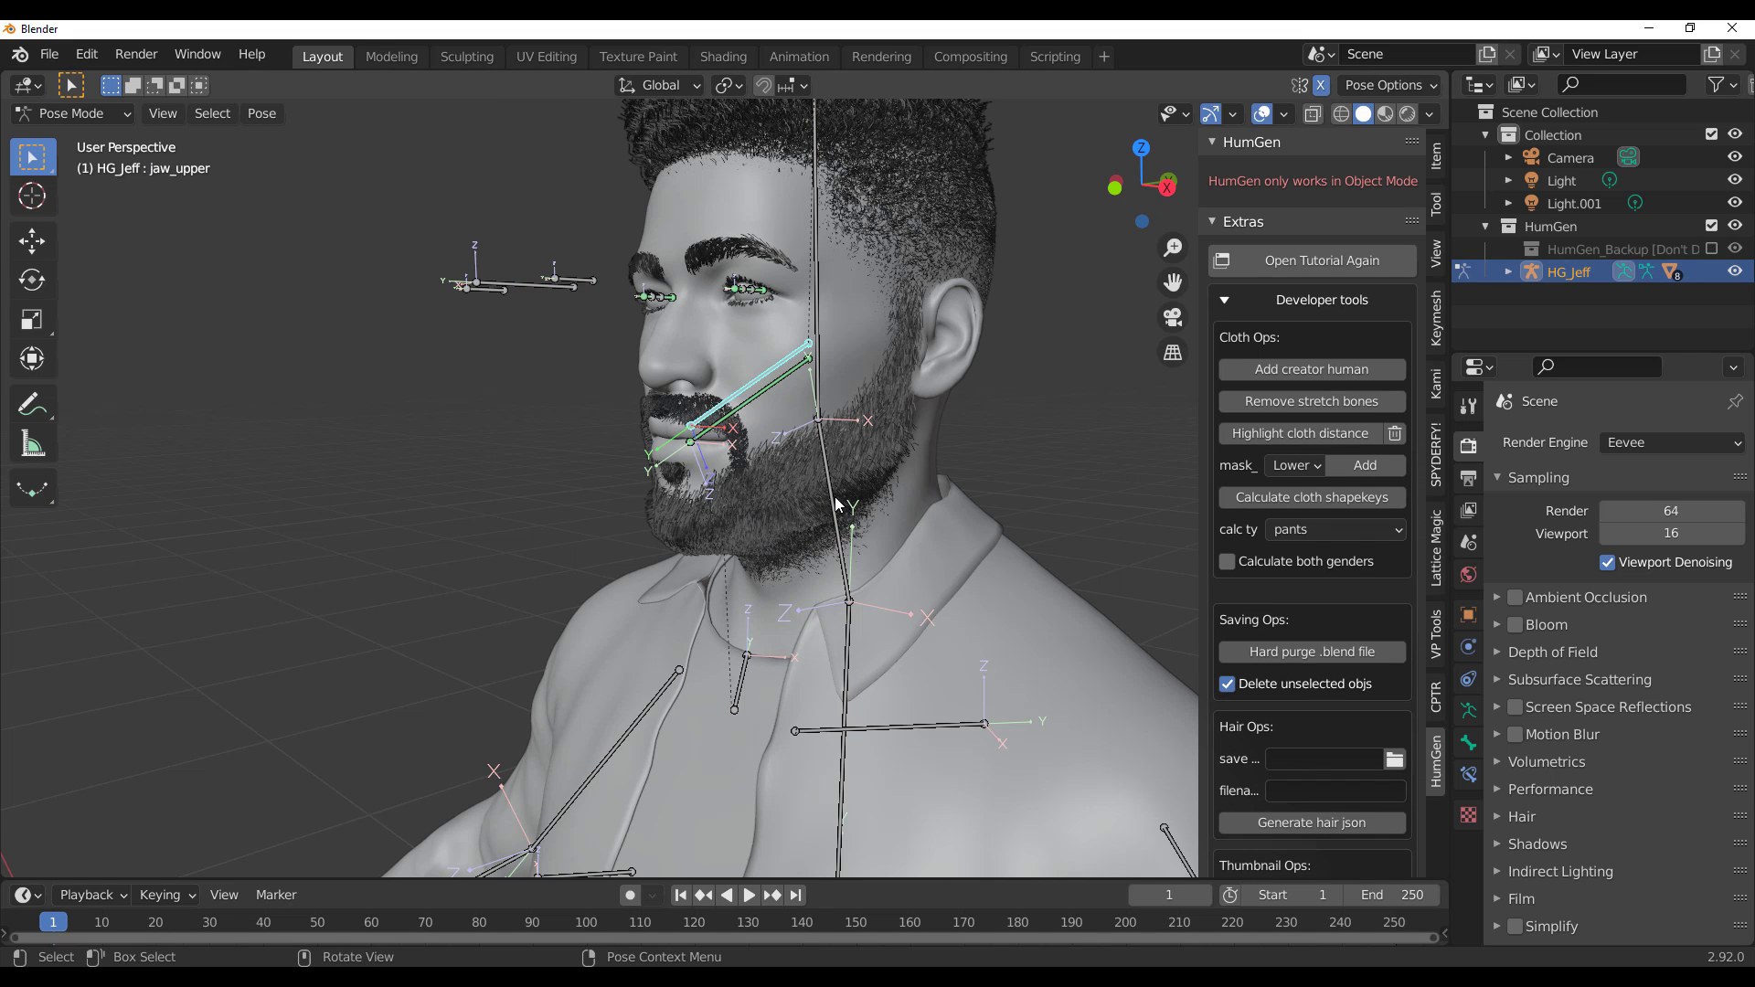
Step: Rotate the neck bone spine.004 freely to turn the human's head towards his left shoulder
left_click(32, 280)
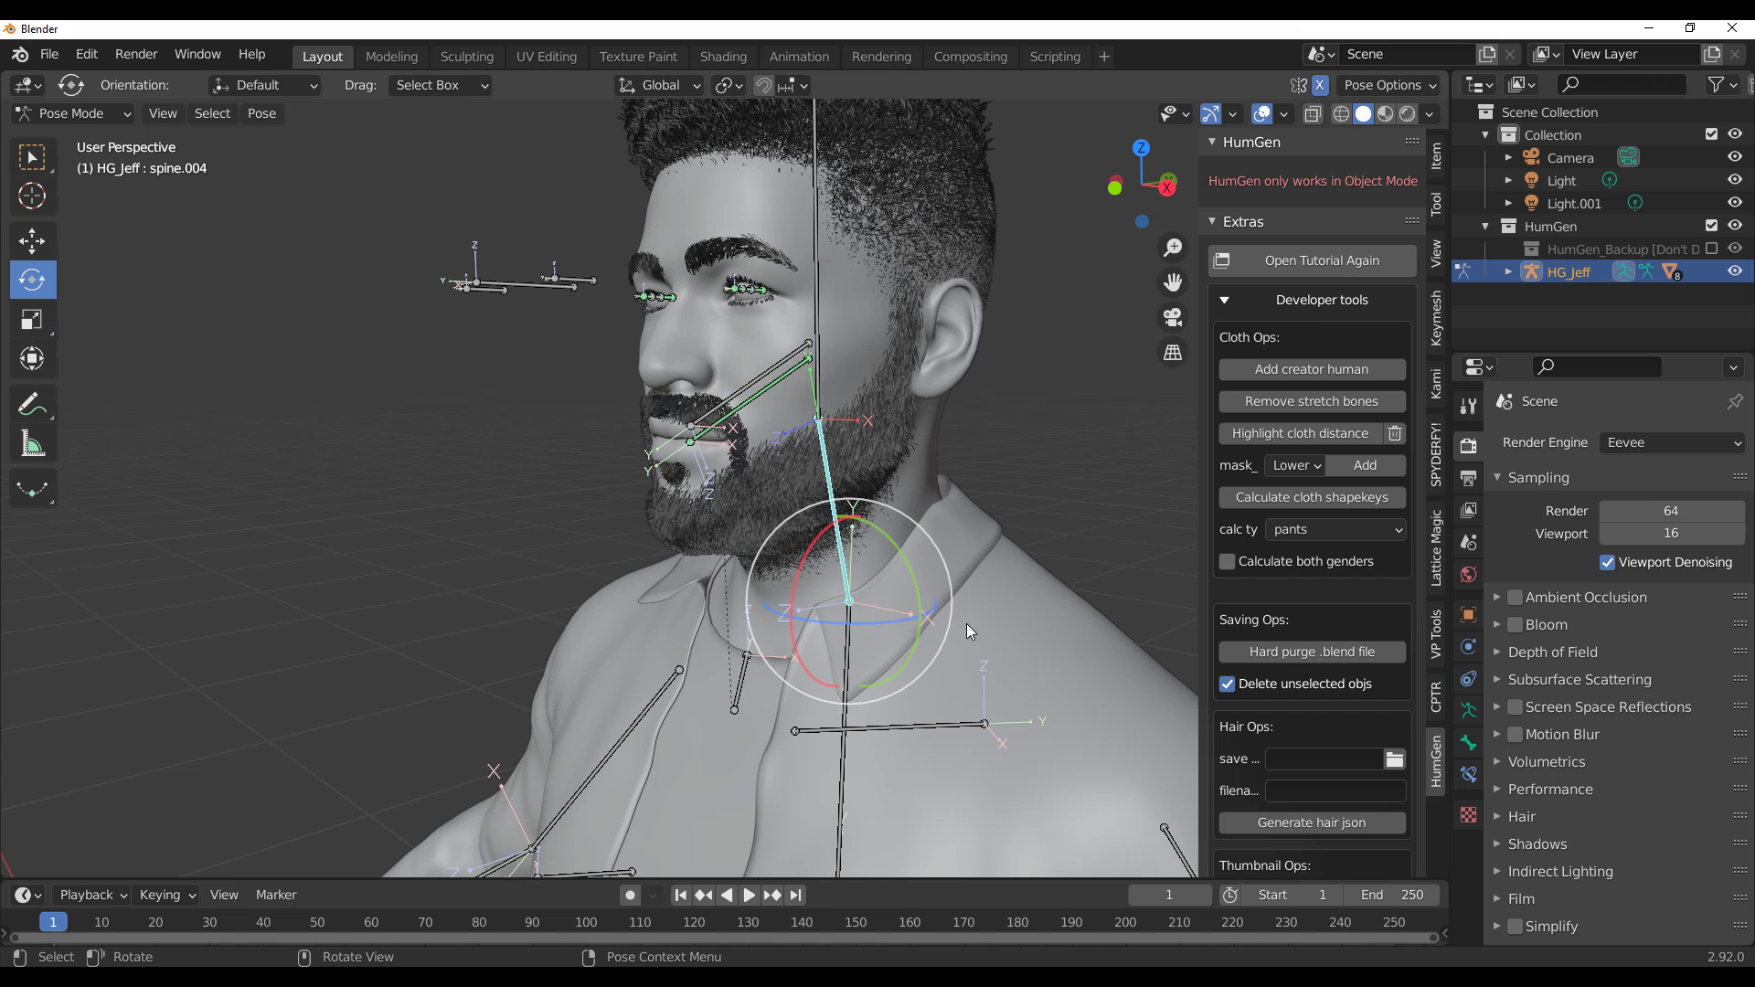
left_click_drag(792, 572, 794, 557)
scroll(795, 560, "down", 3)
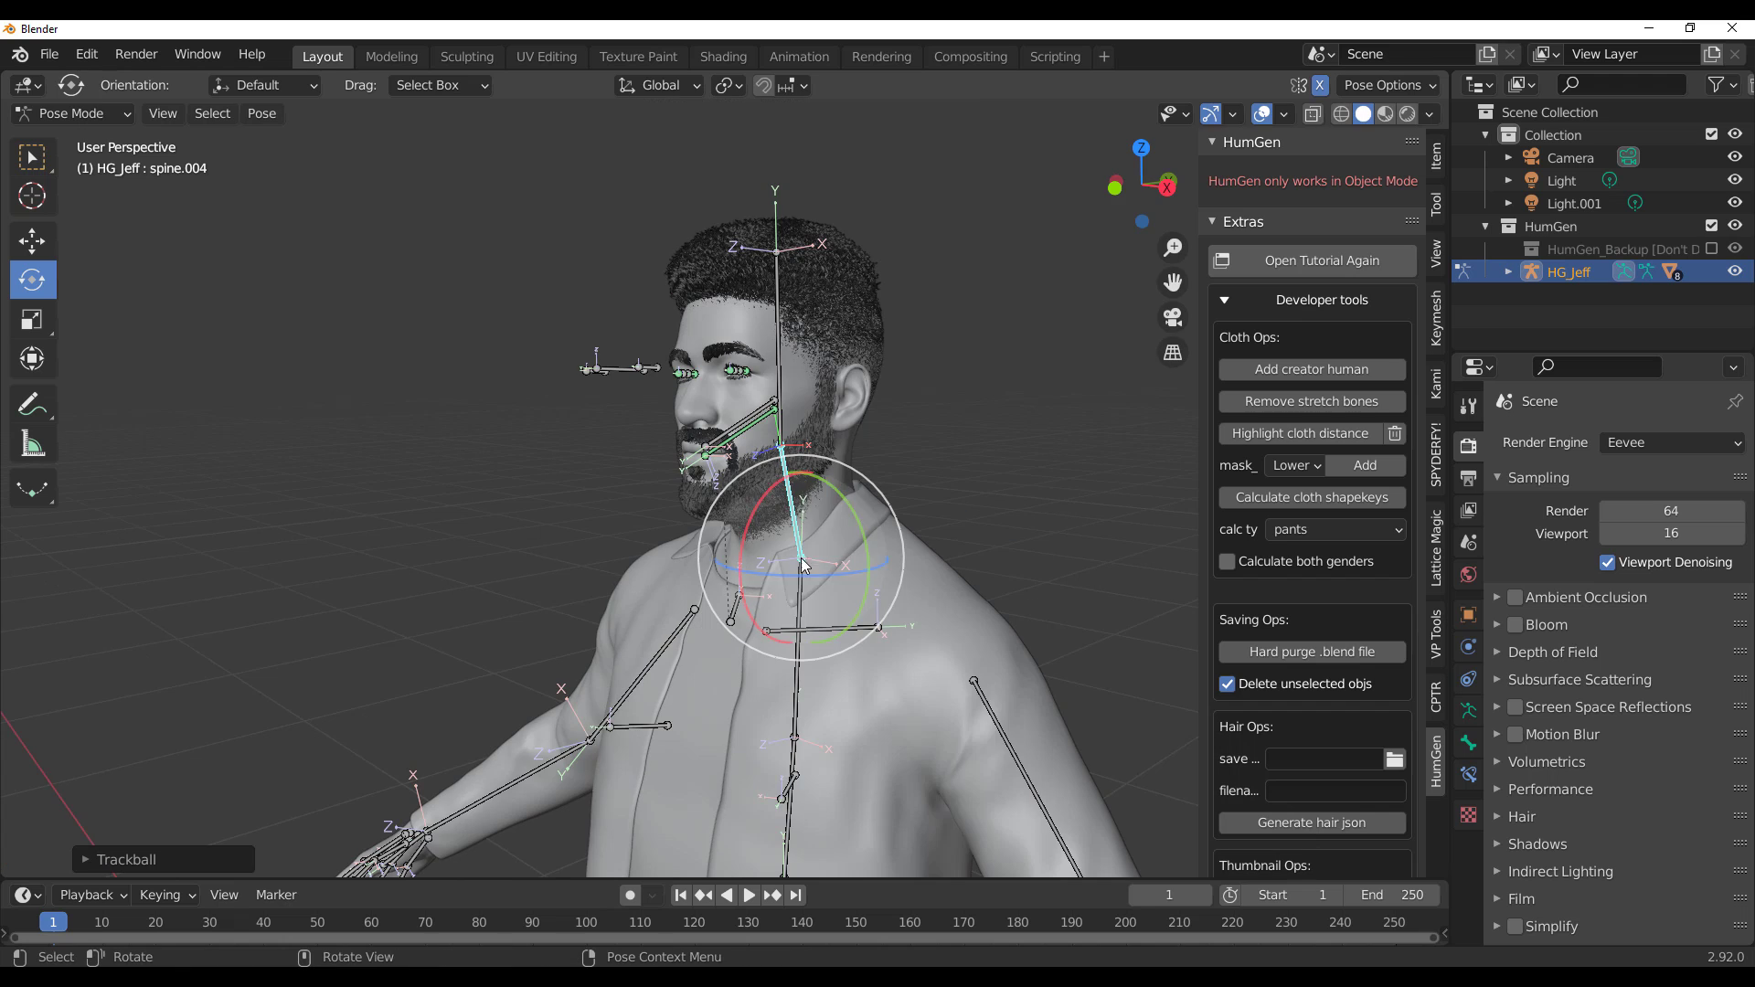
middle_click_drag(991, 587, 1134, 585)
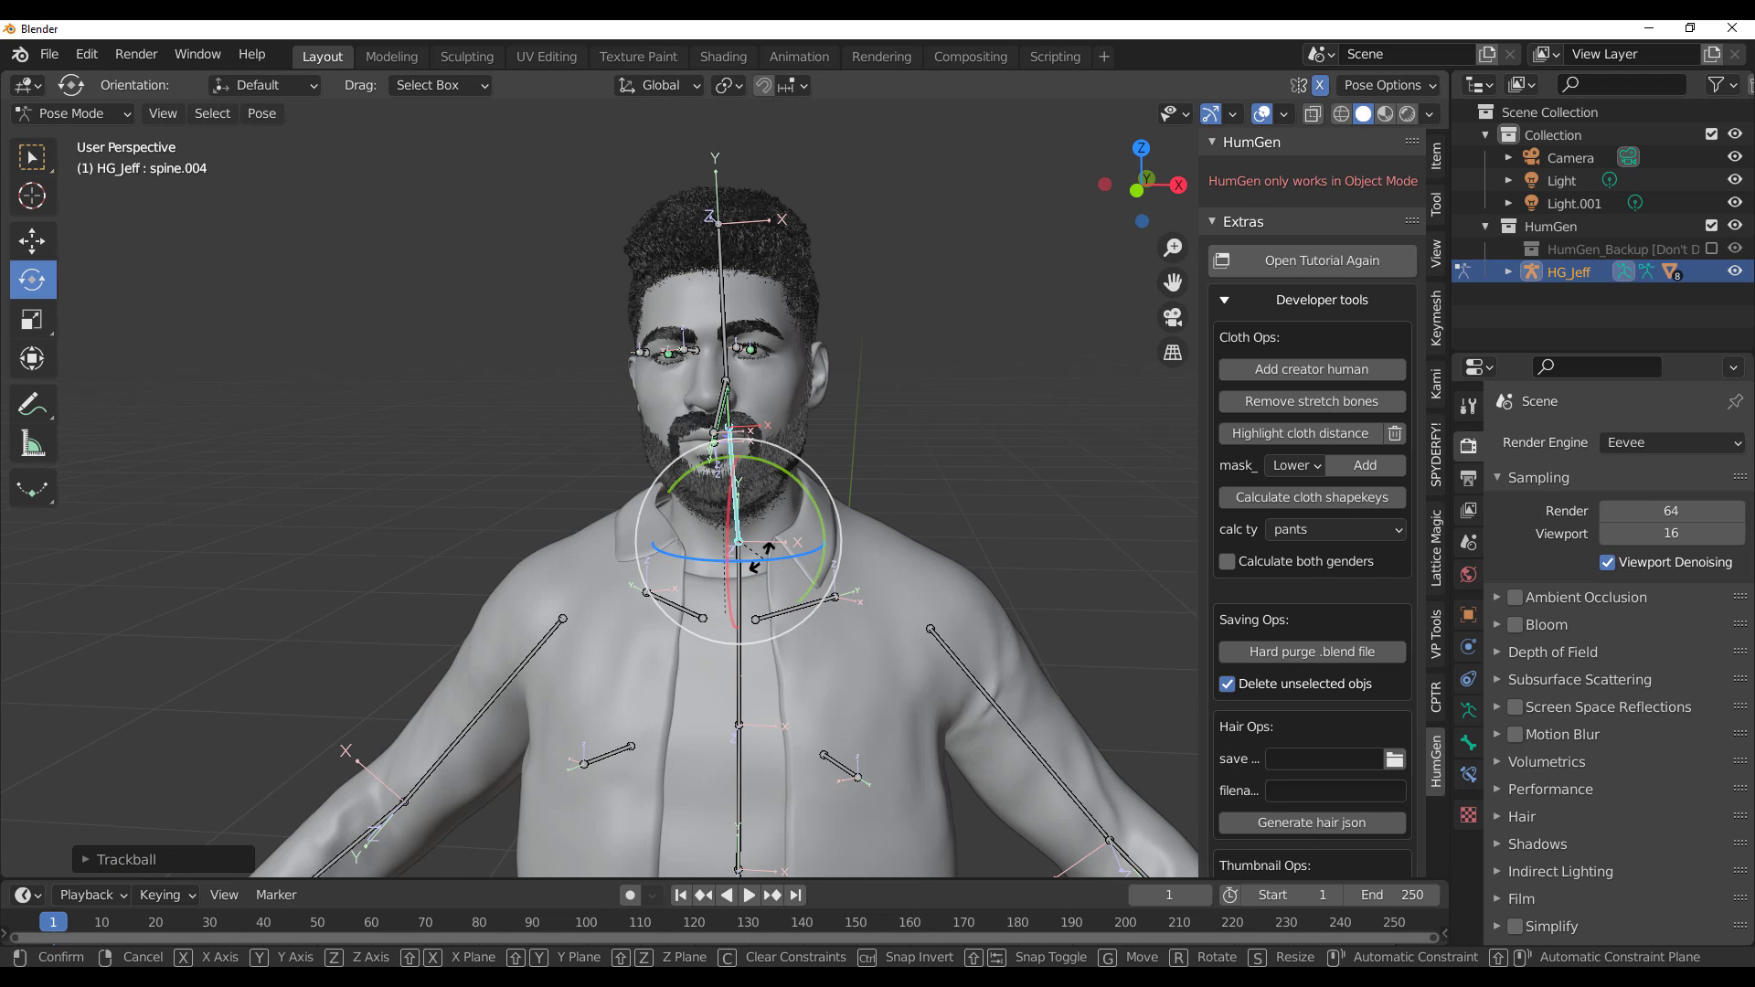
mouse_move(764, 567)
left_mouse_down()
mouse_move(794, 553)
mouse_move(737, 546)
left_mouse_up()
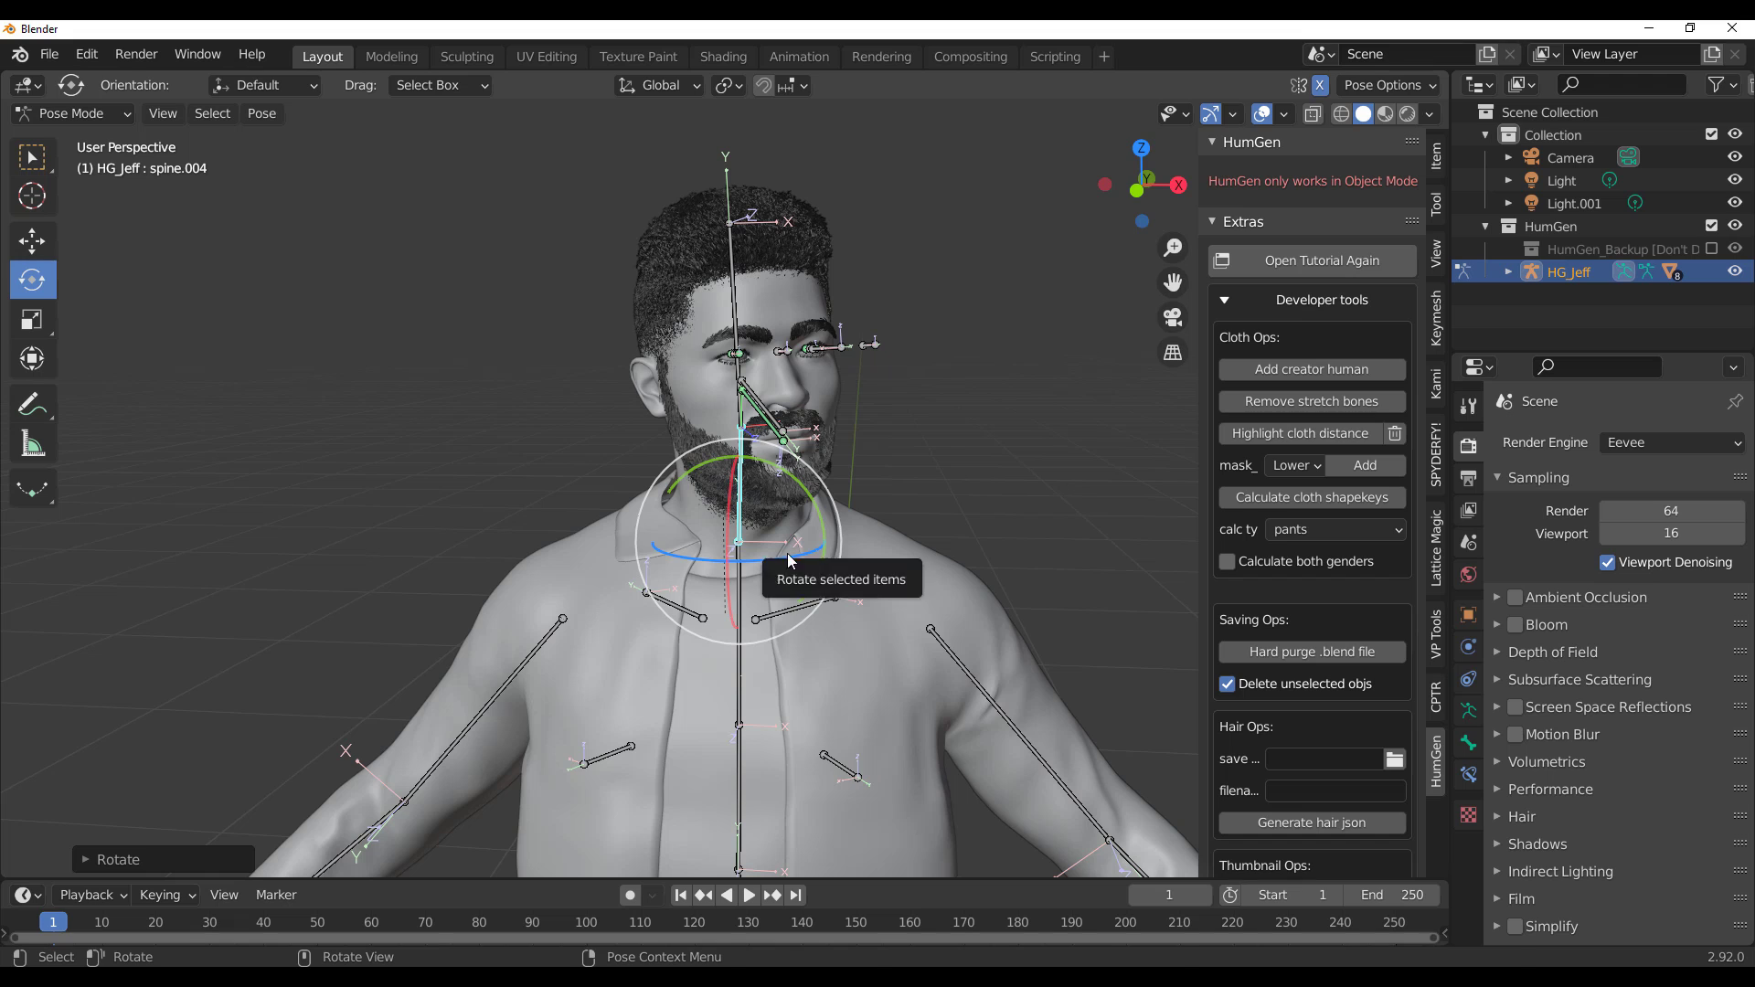
mouse_move(766, 555)
left_mouse_down()
mouse_move(784, 554)
mouse_move(766, 546)
left_mouse_up()
left_click_drag(1013, 542, 1005, 535)
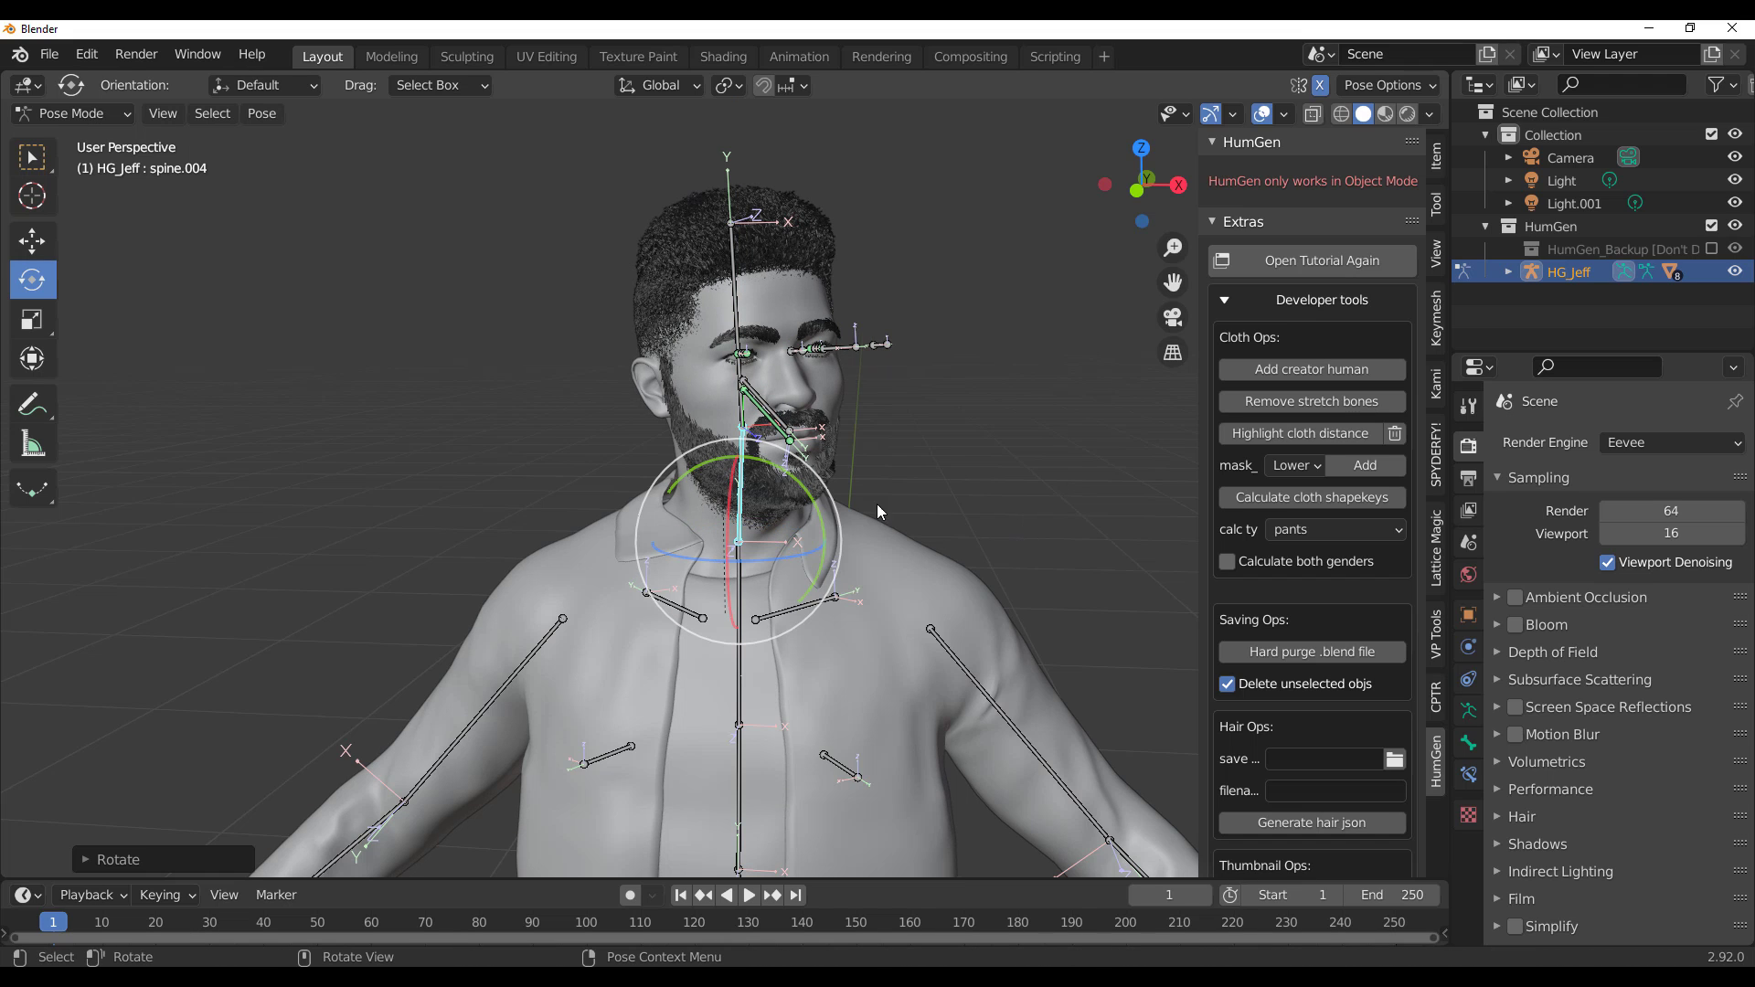
Step: Hide the human's hair children, and in Pose Mode rotate the neck bone to turn the head towards his right shoulder
left_click(73, 114)
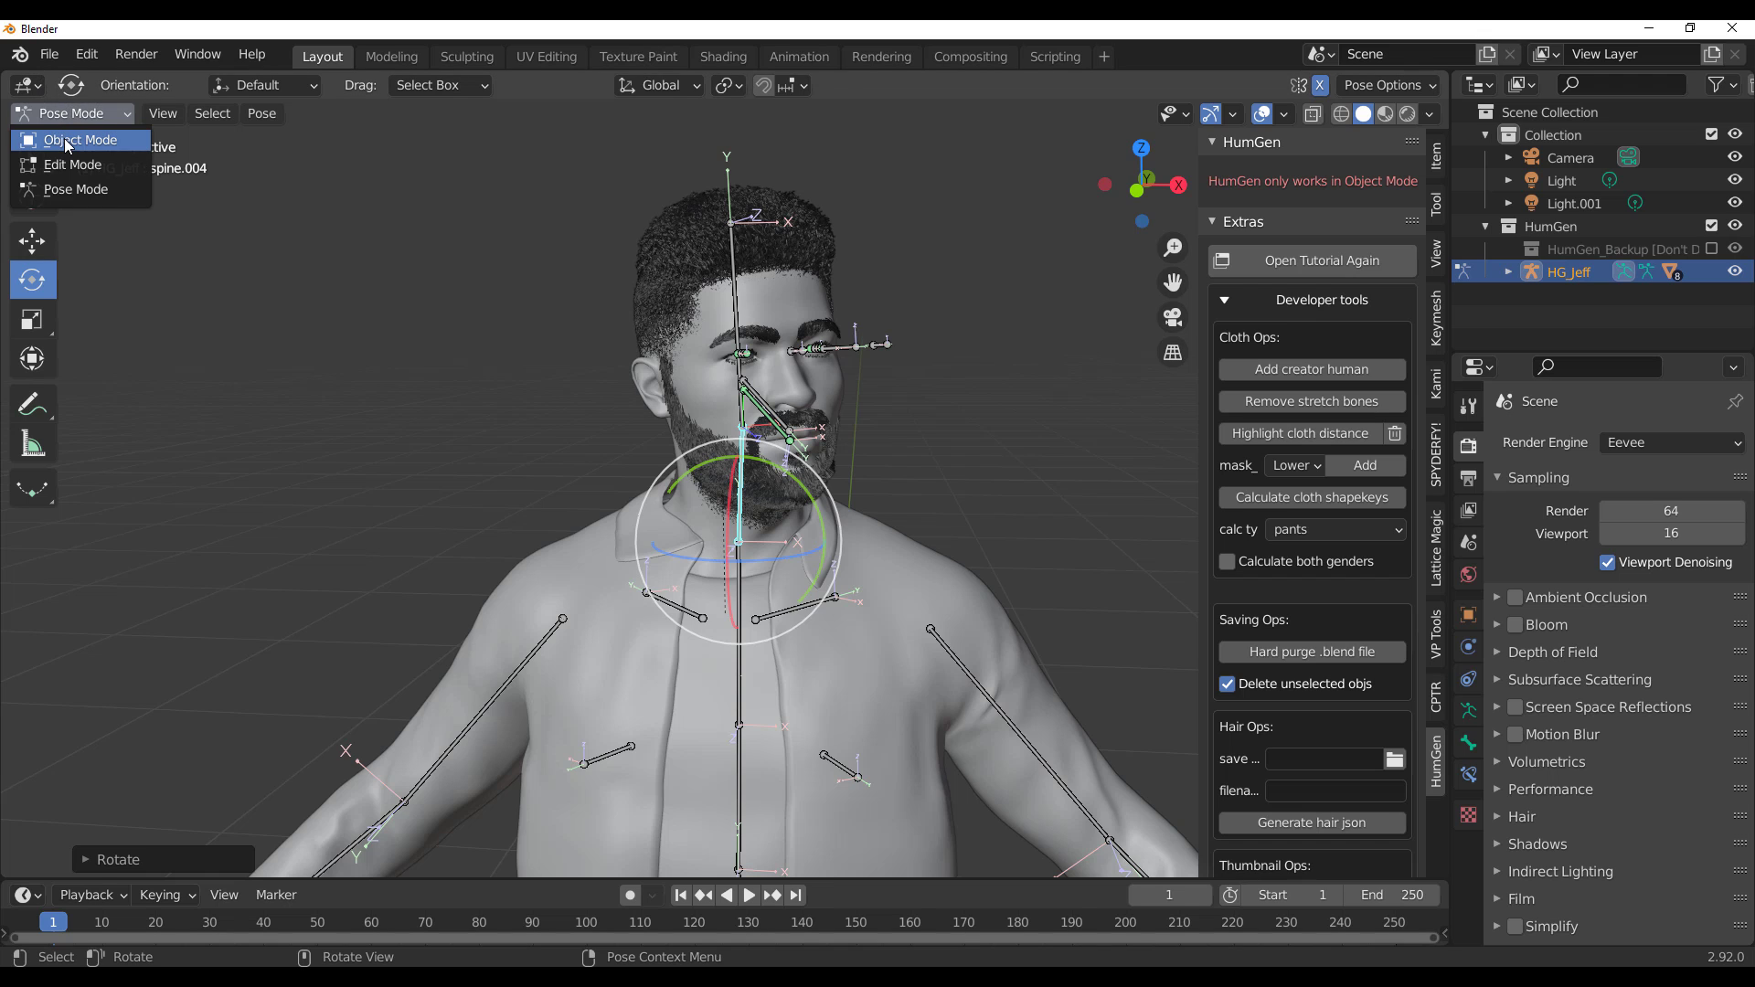
left_click(68, 143)
key("ctrl+Tab")
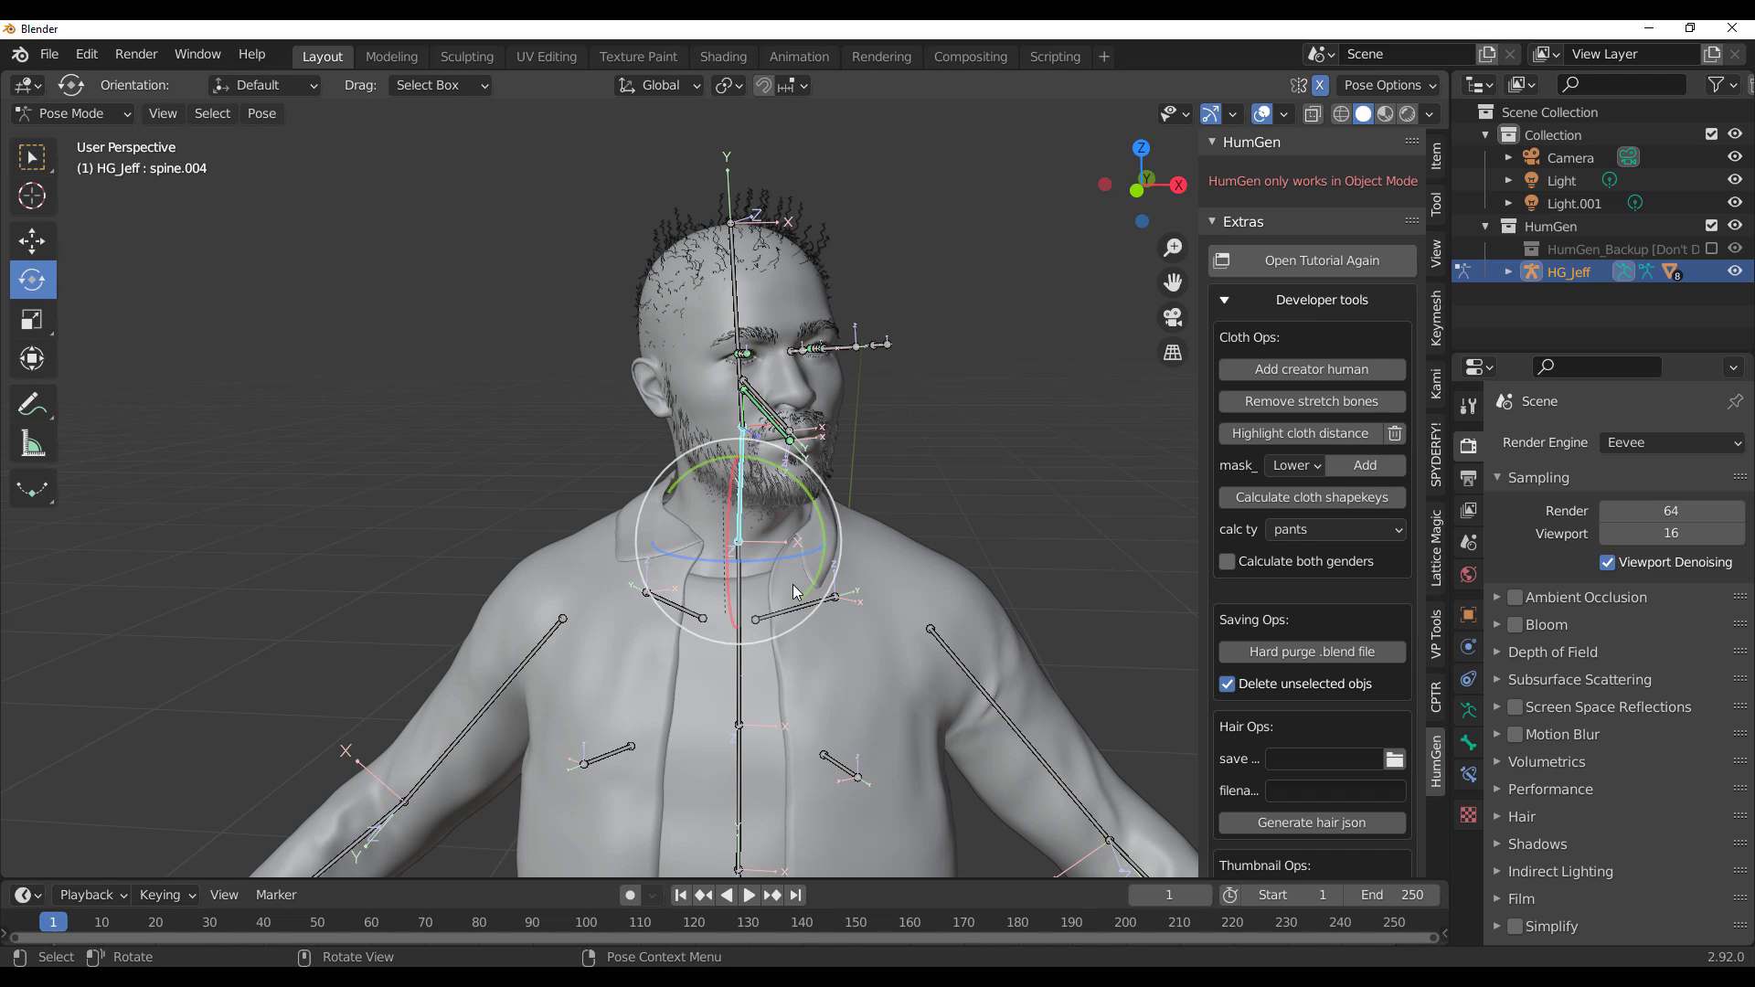
left_click_drag(783, 546, 743, 551)
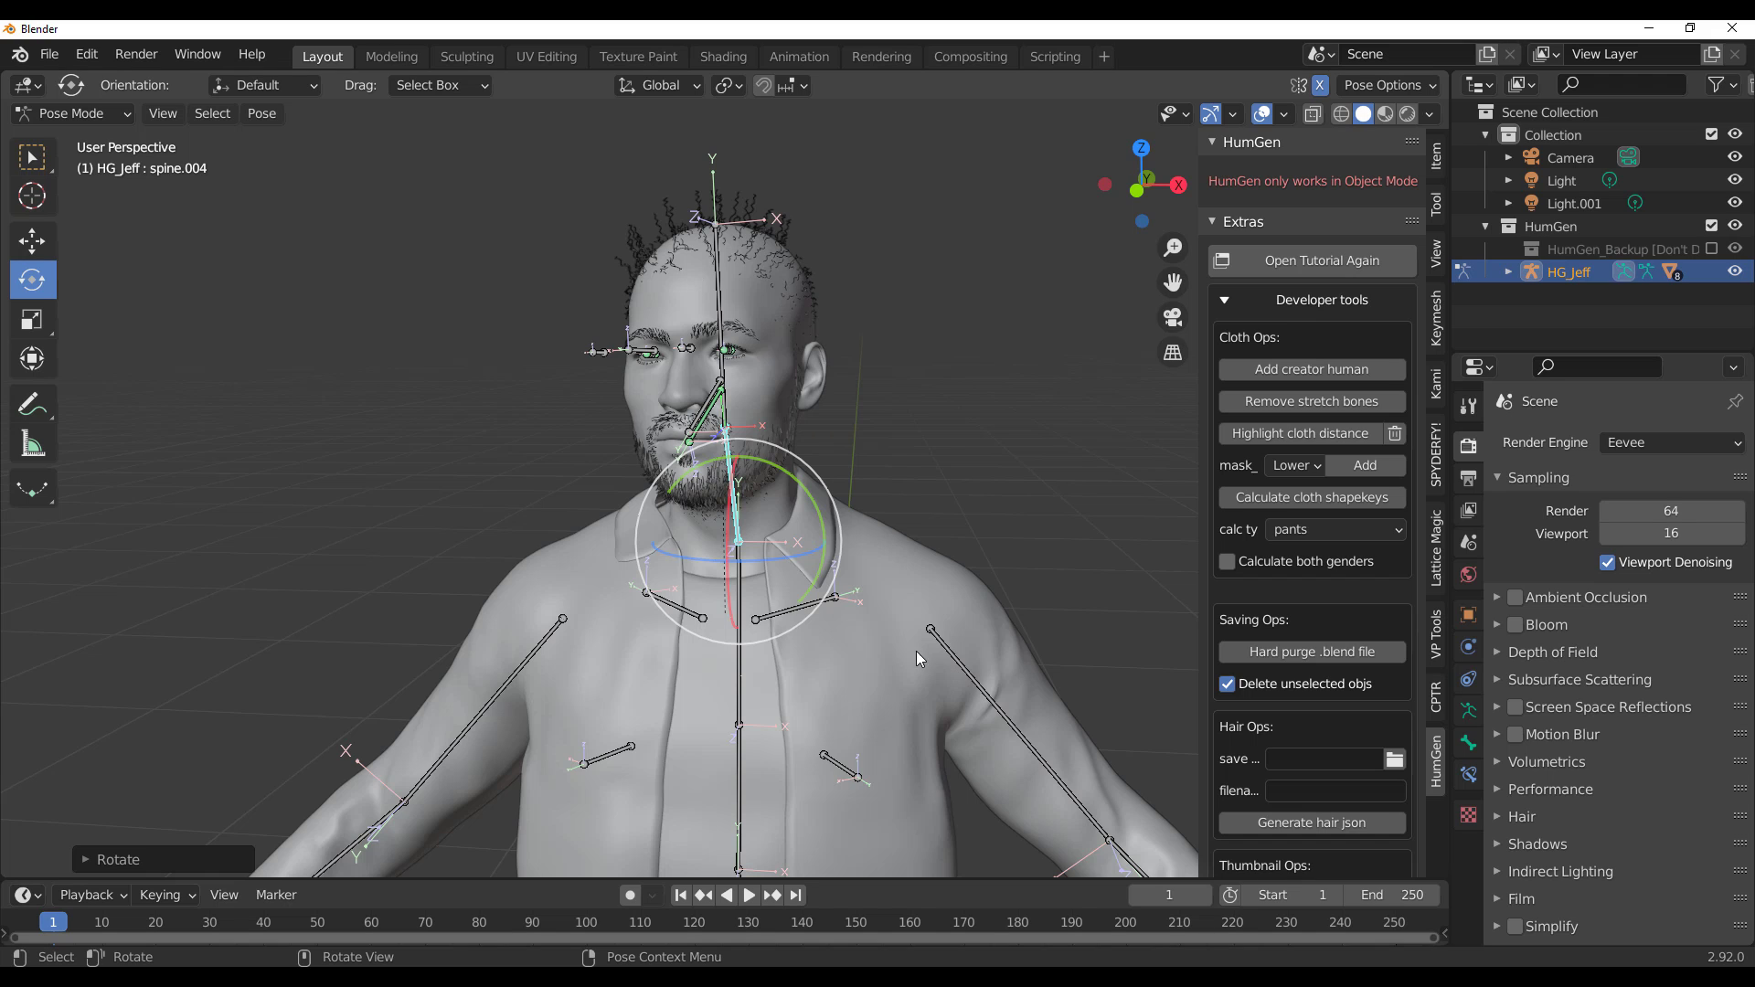
Step: Return the rig to Object Mode and make the human's hair children visible
left_click(92, 113)
left_click(101, 138)
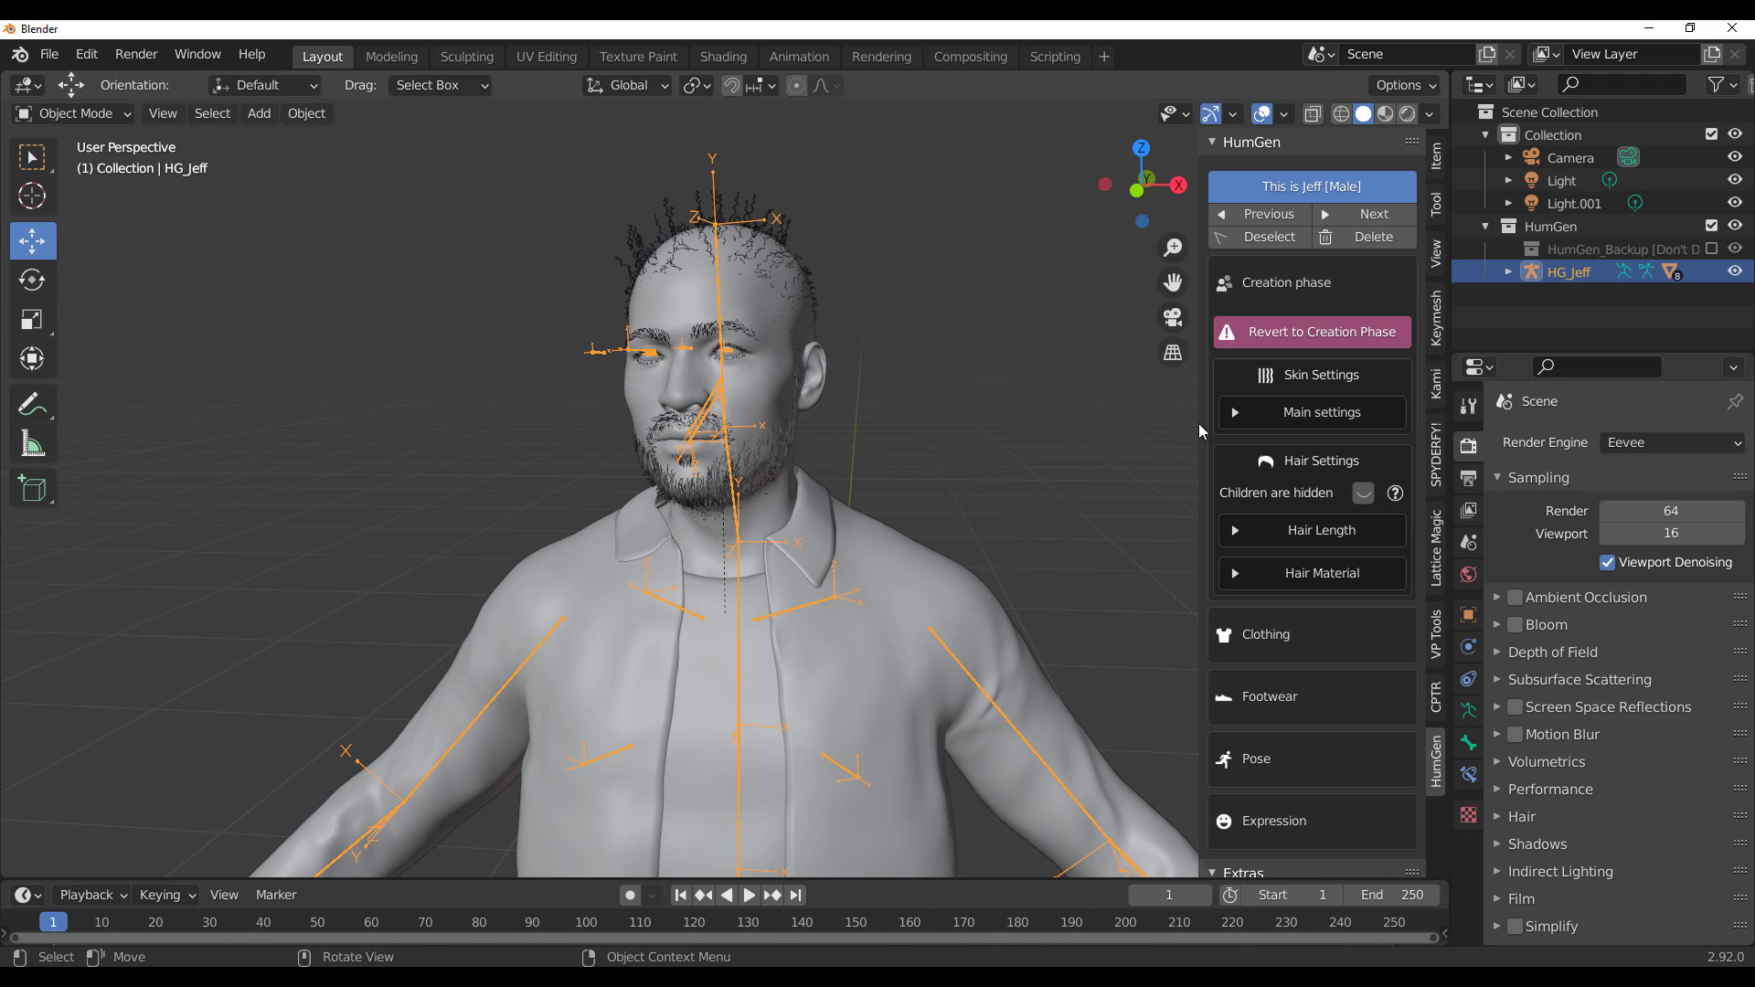
left_click(1363, 494)
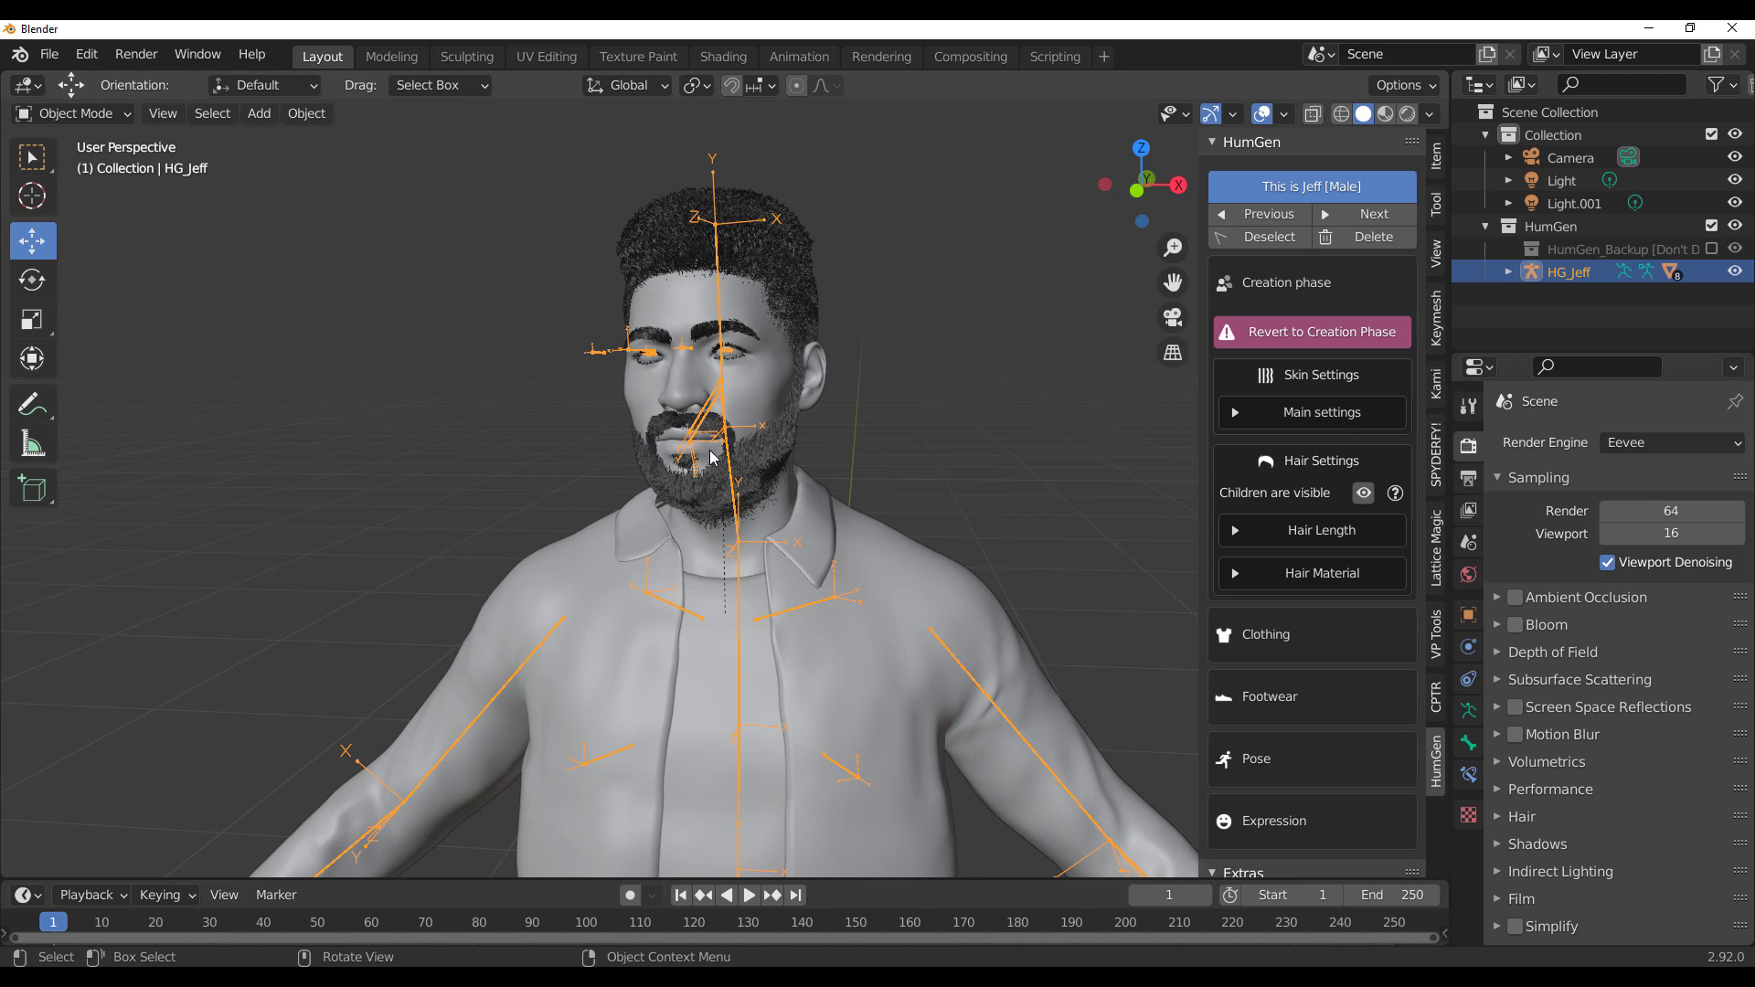
left_click(521, 462)
scroll(678, 598, "down", 1)
scroll(678, 598, "down", 1)
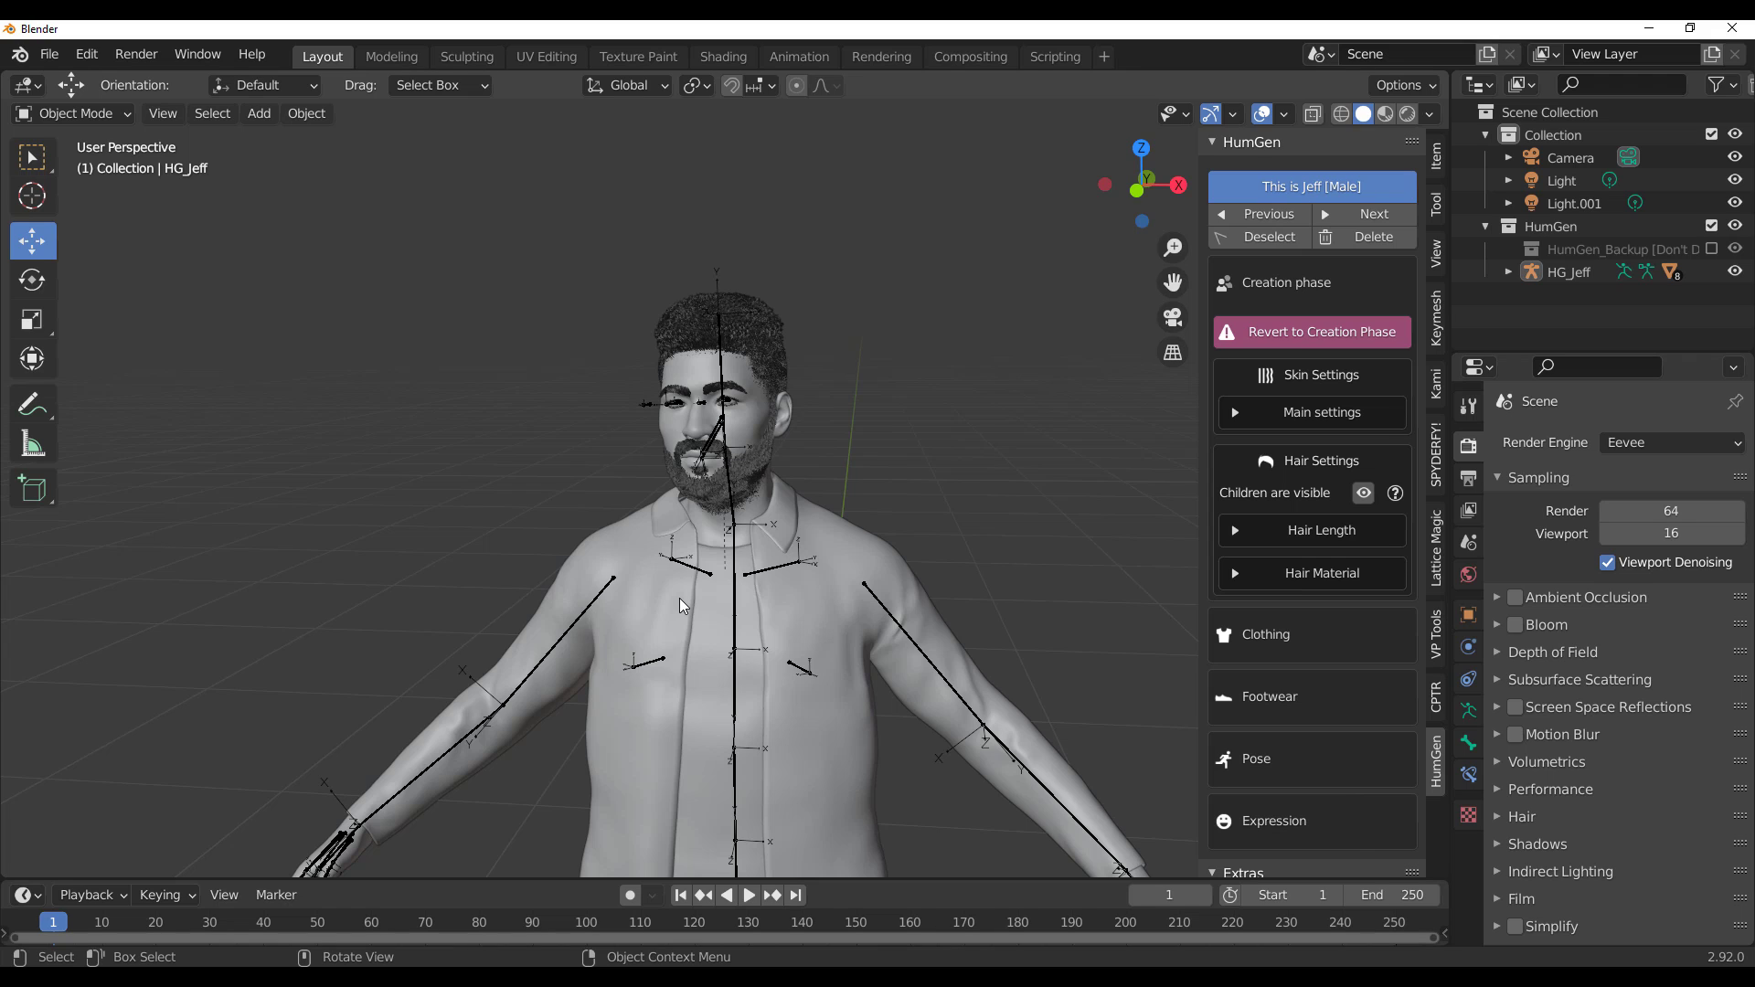
left_click(782, 336)
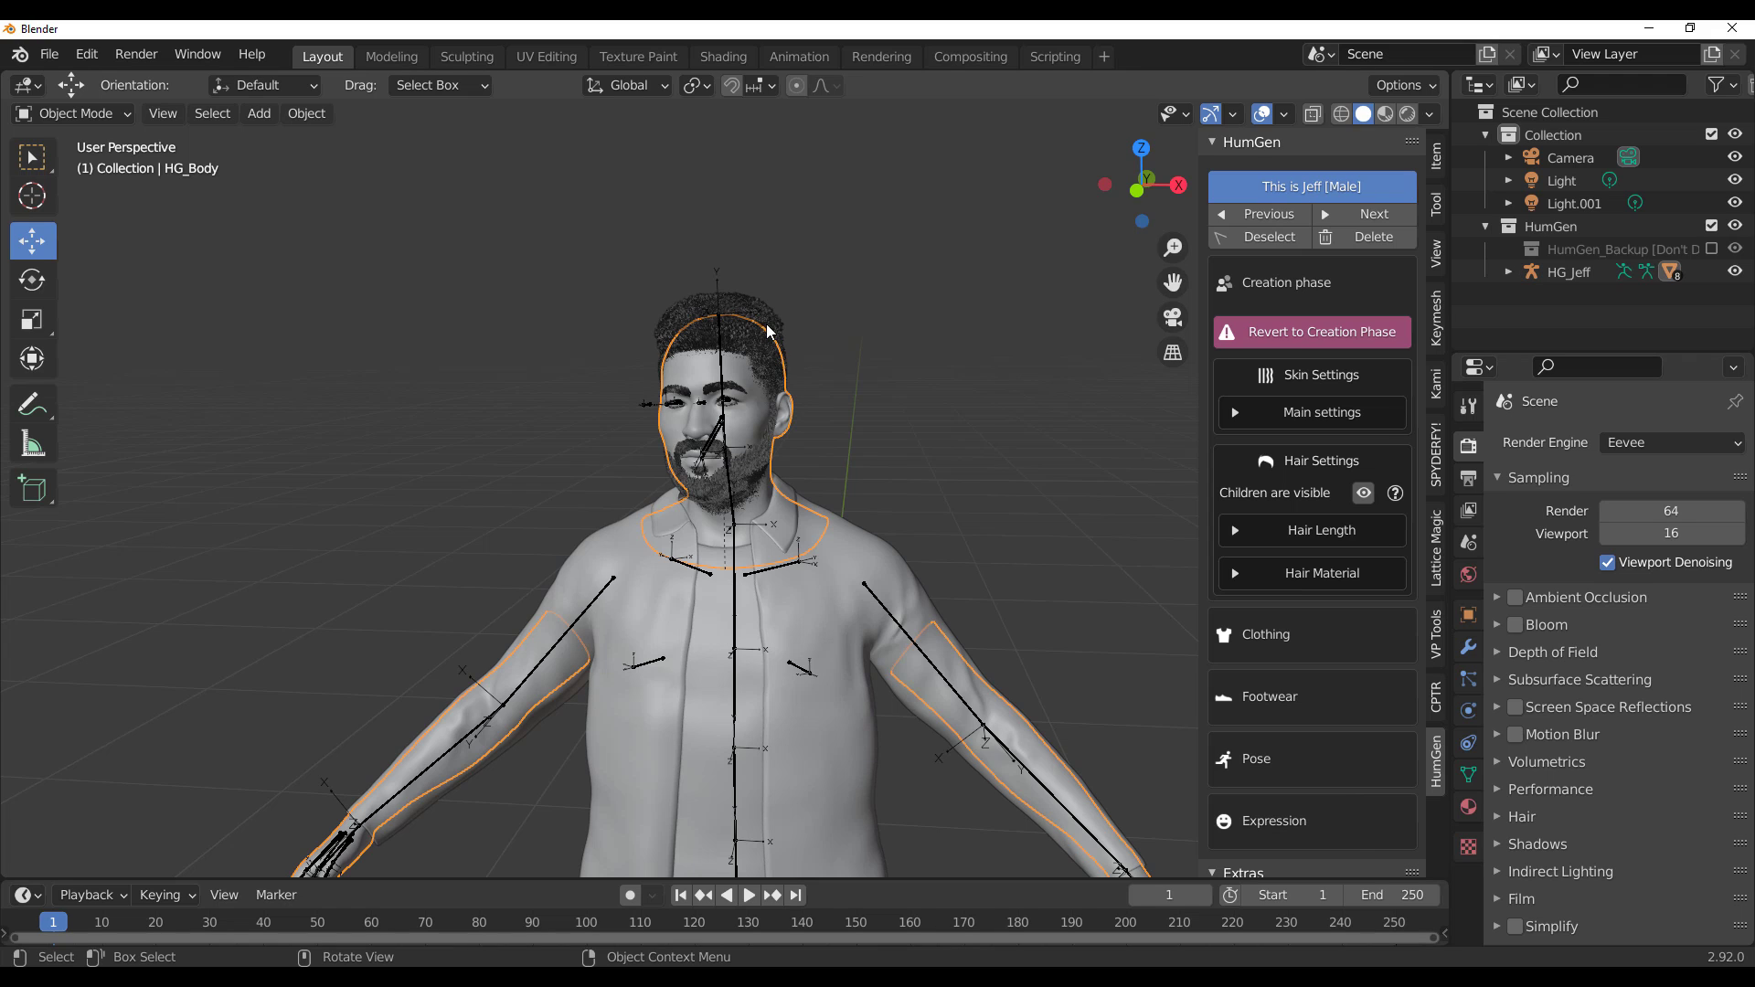
left_click(832, 344)
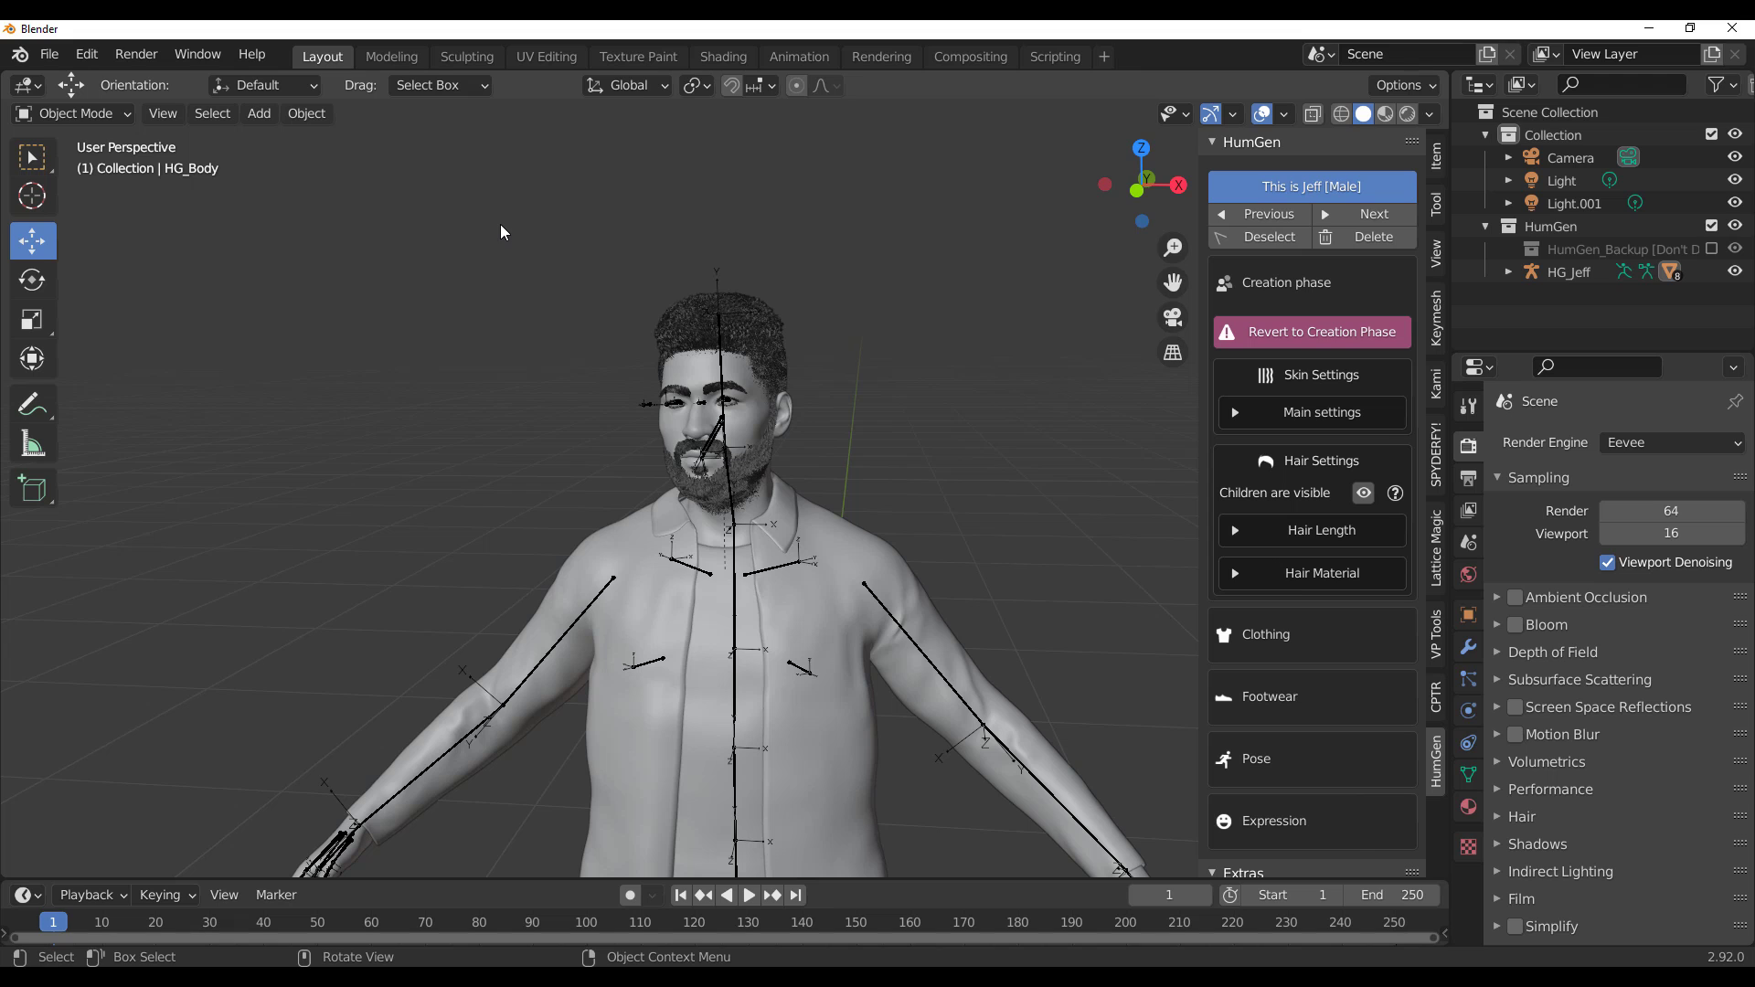
Step: Export the scene in FBX format as jeff.fbx with Add Leaf Bones turned off in the armature options
left_click(52, 57)
mouse_move(203, 387)
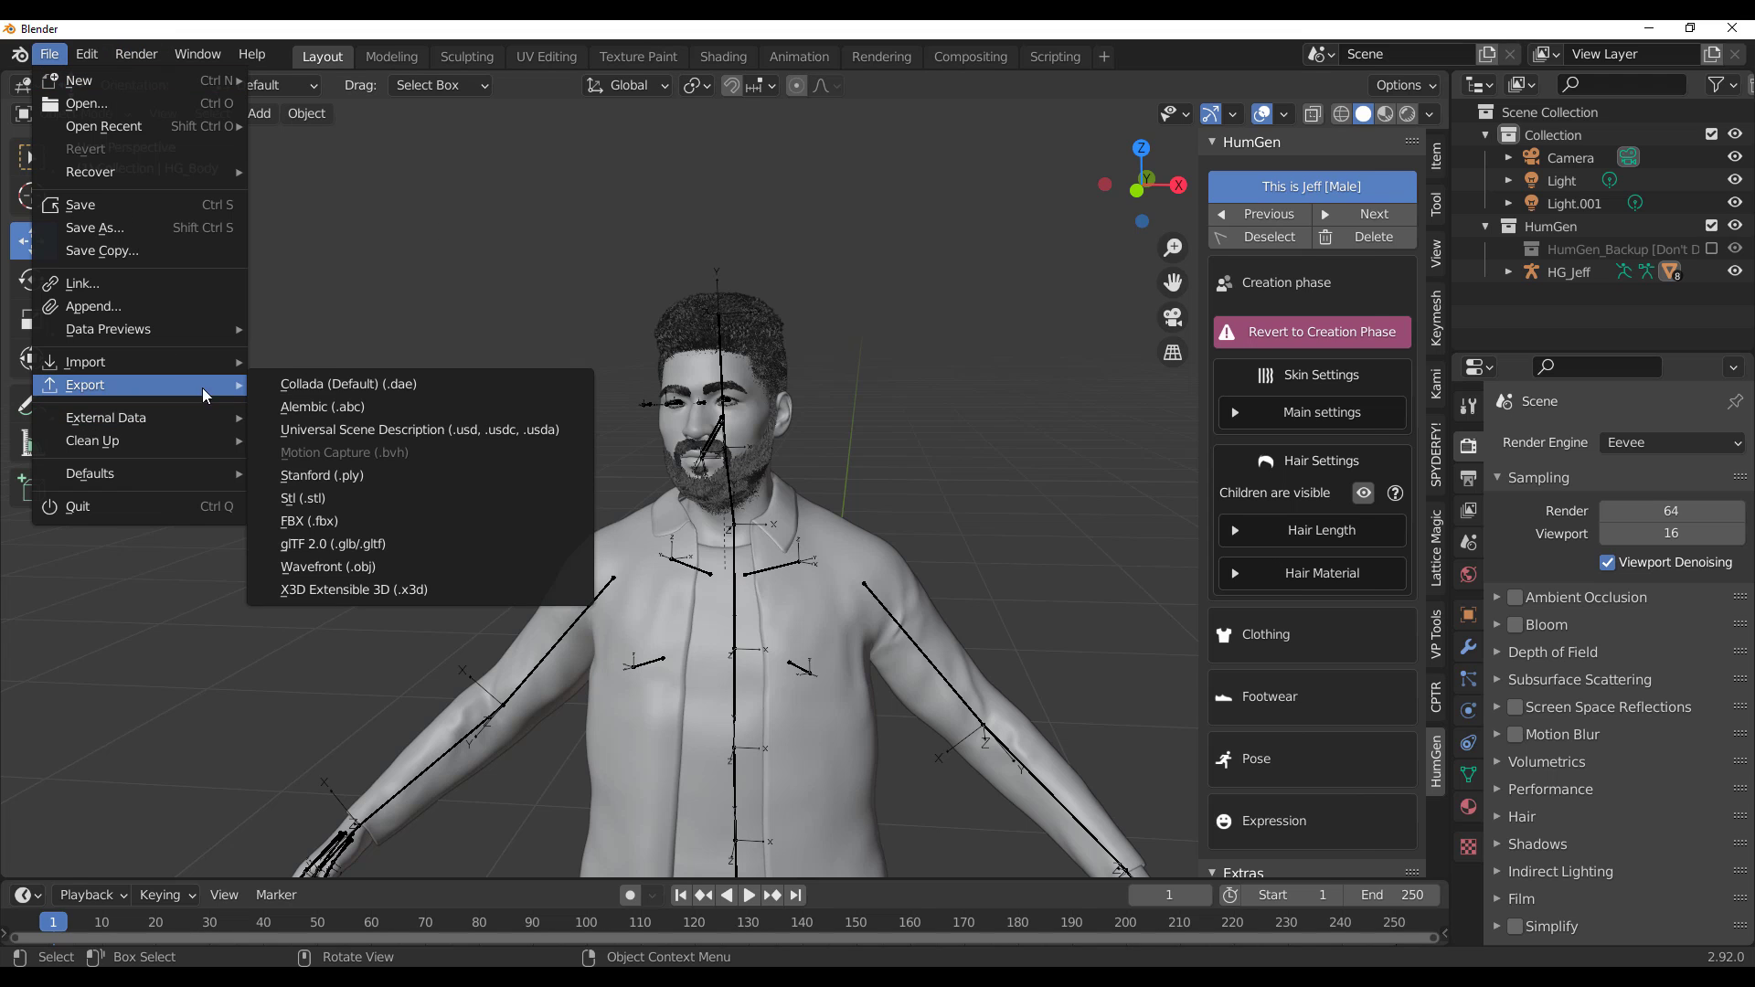
left_click(311, 521)
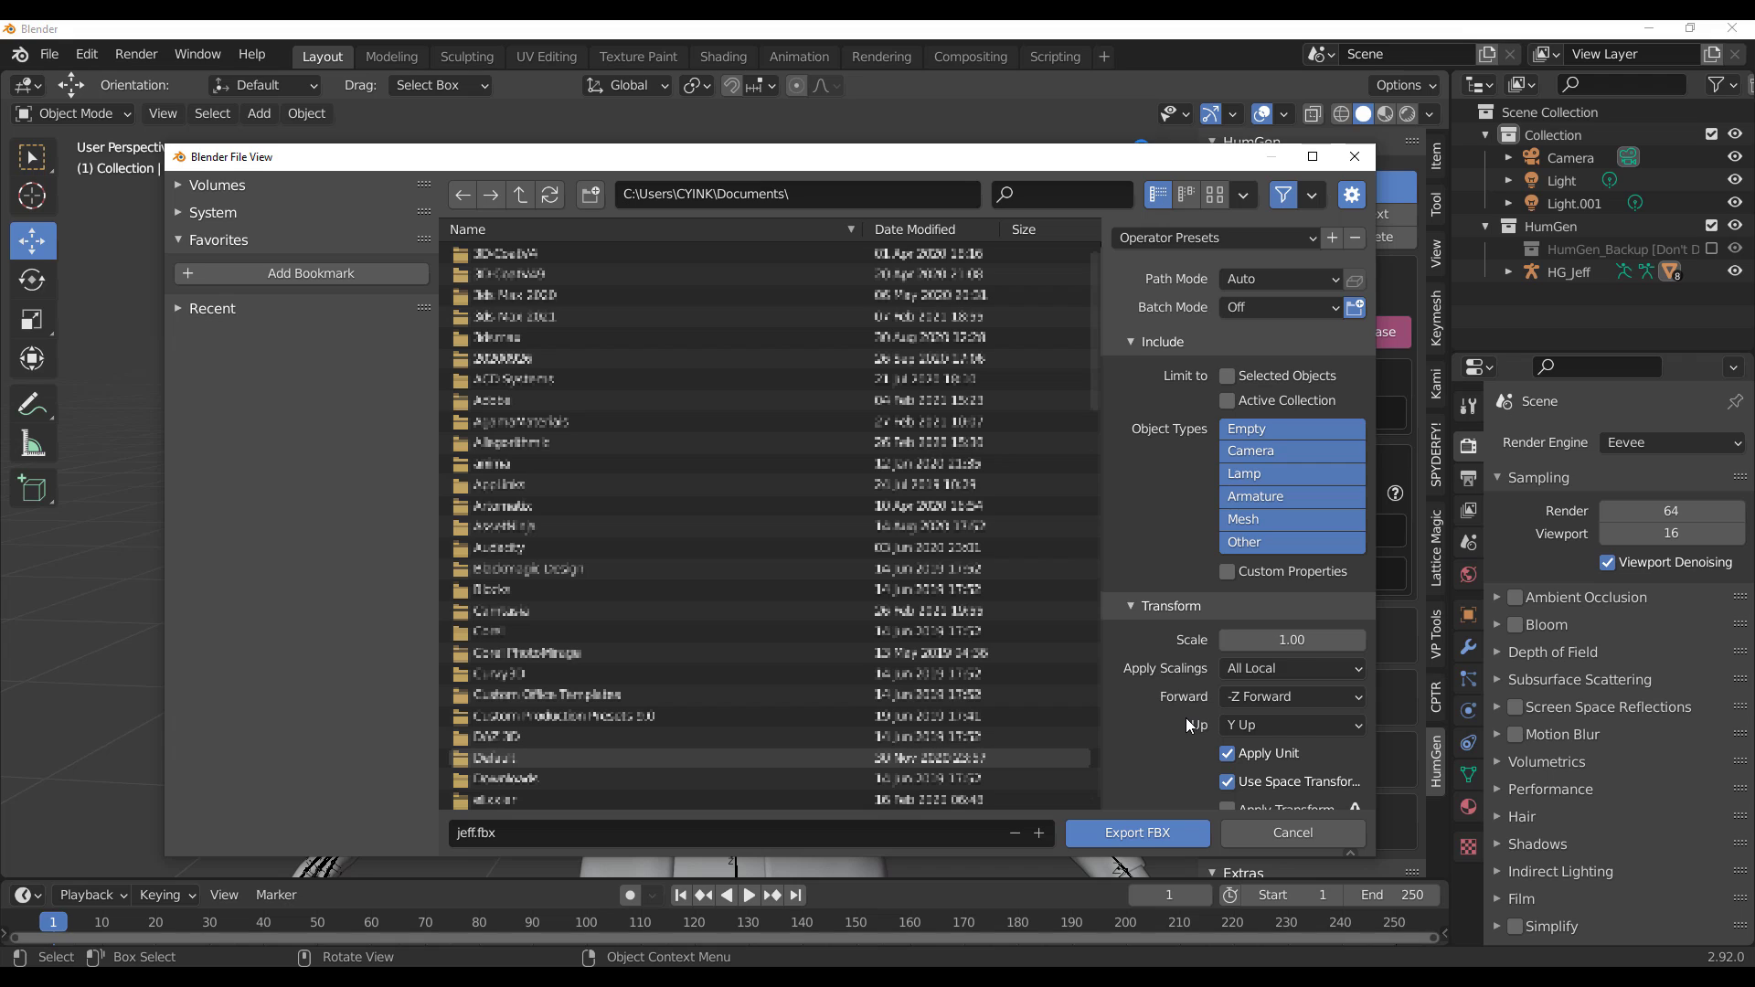
scroll(1187, 717, "down", 5)
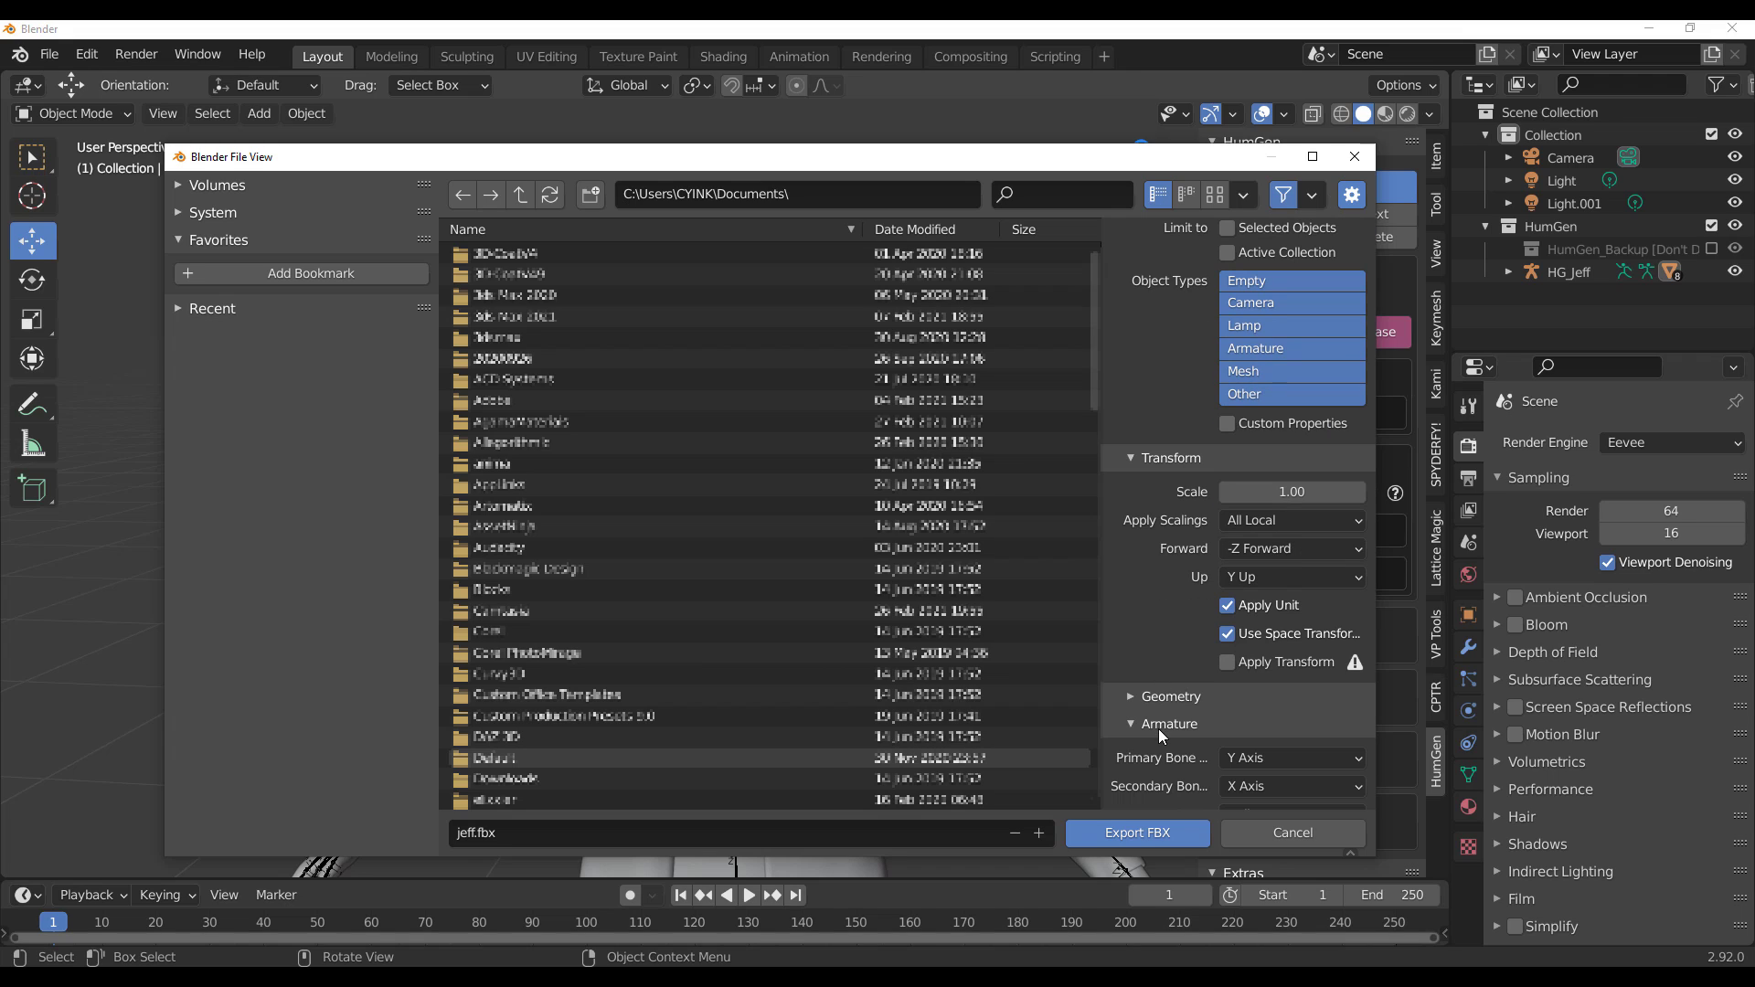
scroll(1156, 716, "down", 3)
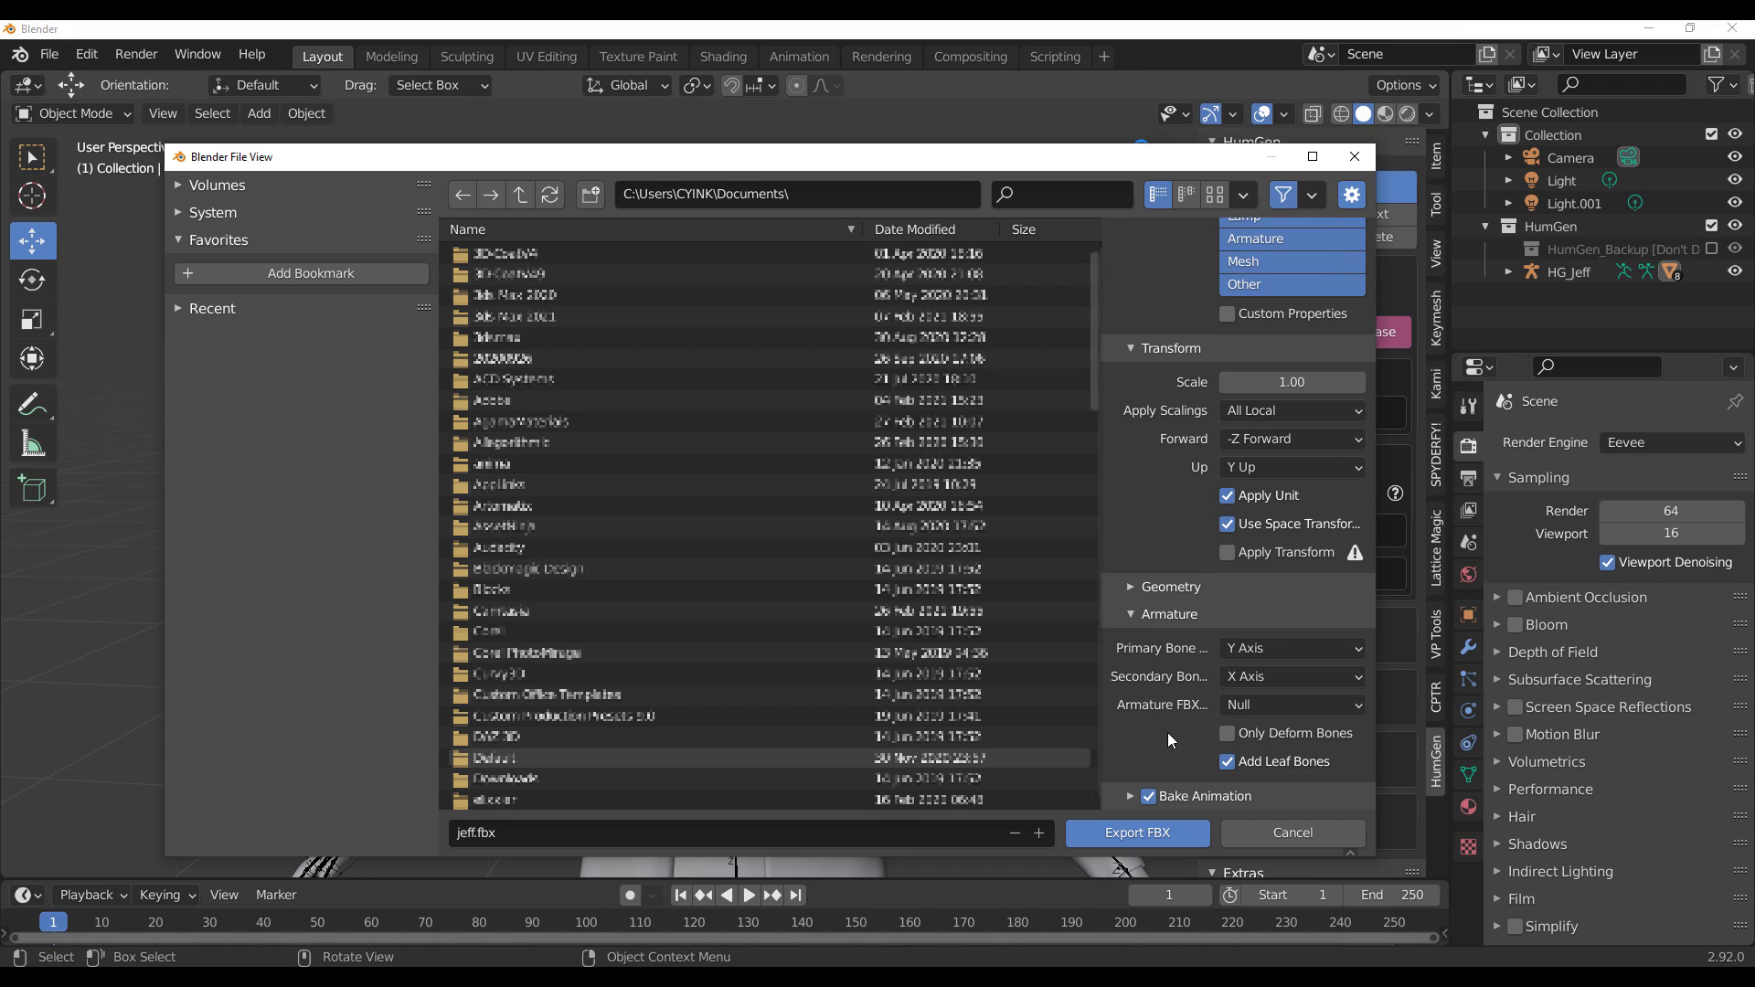
left_click(1225, 763)
left_click(1187, 827)
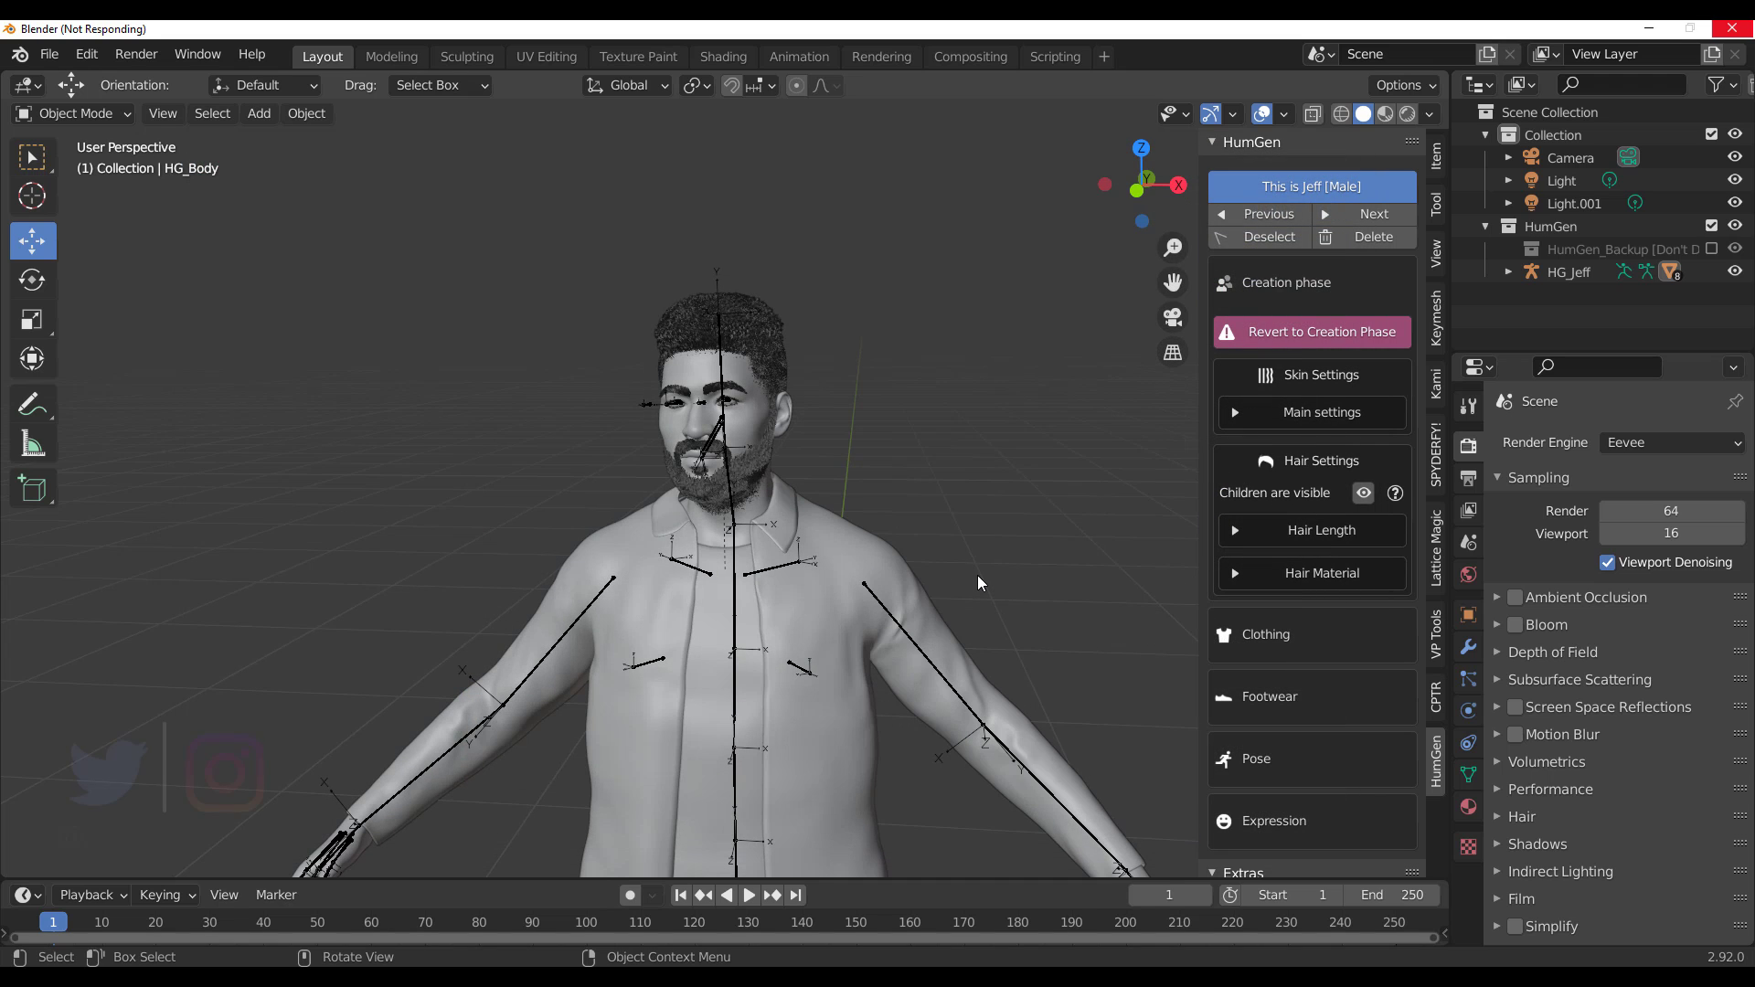
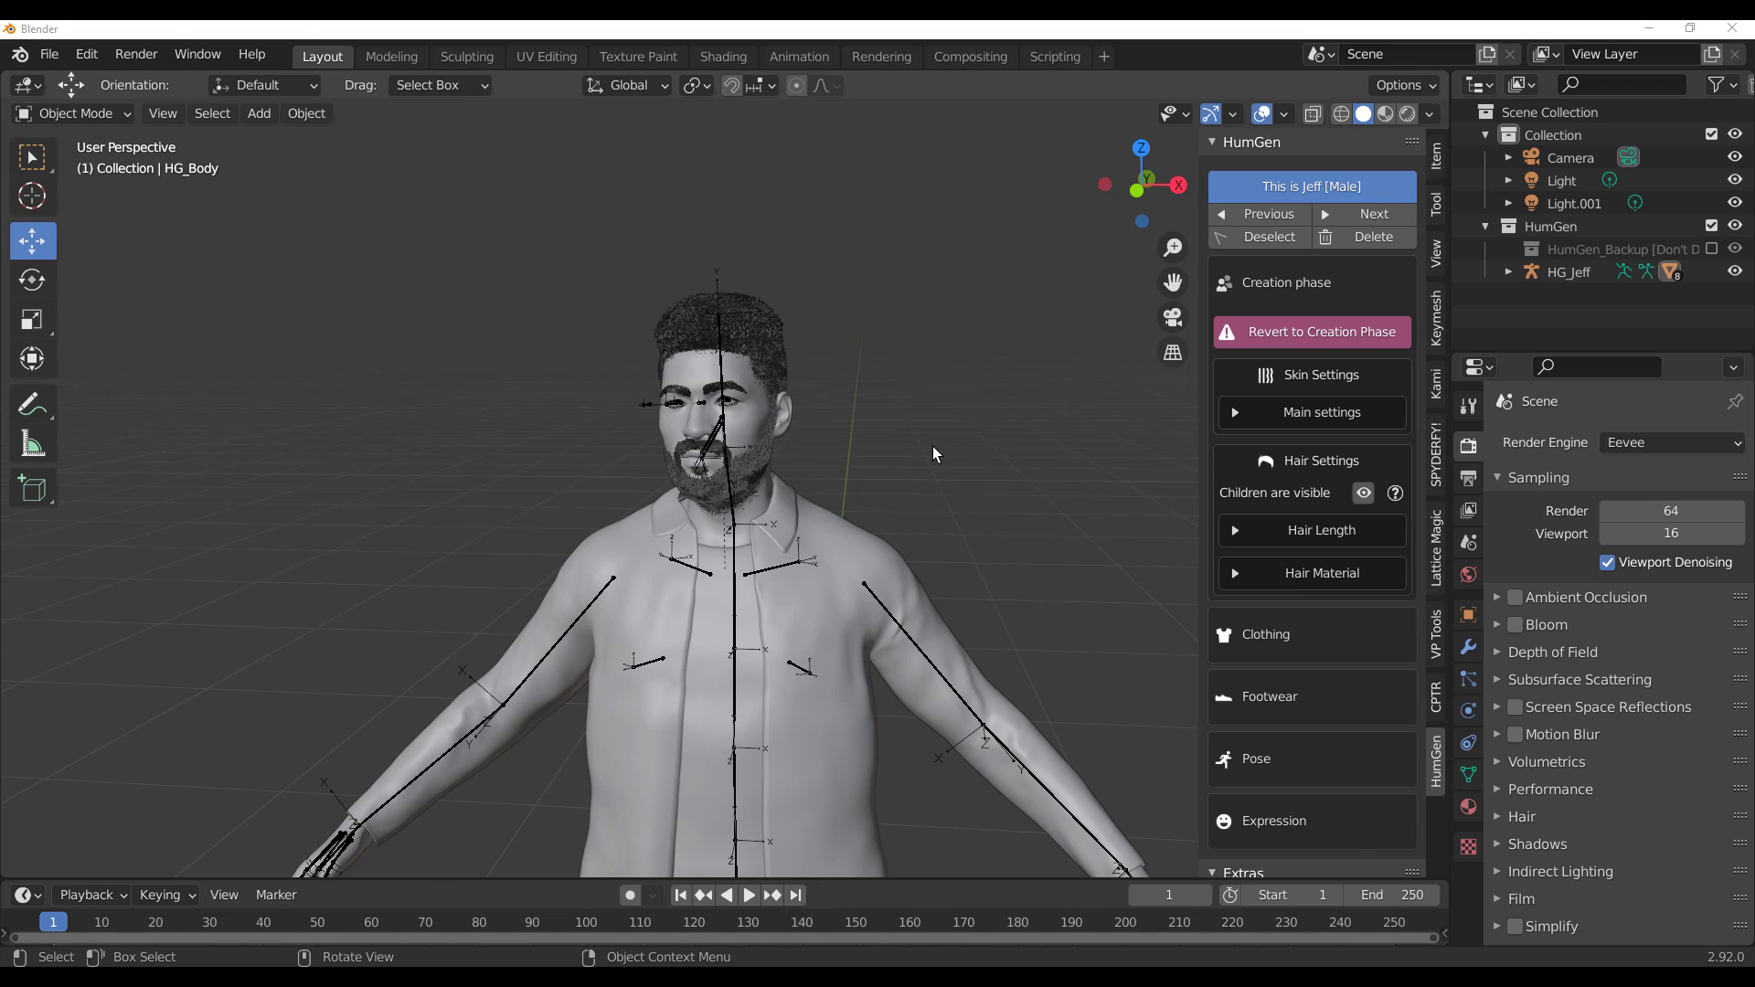
Step: Switch to Maya and select the head joint of the imported human
key("alt+Tab")
scroll(930, 413, "down", 3)
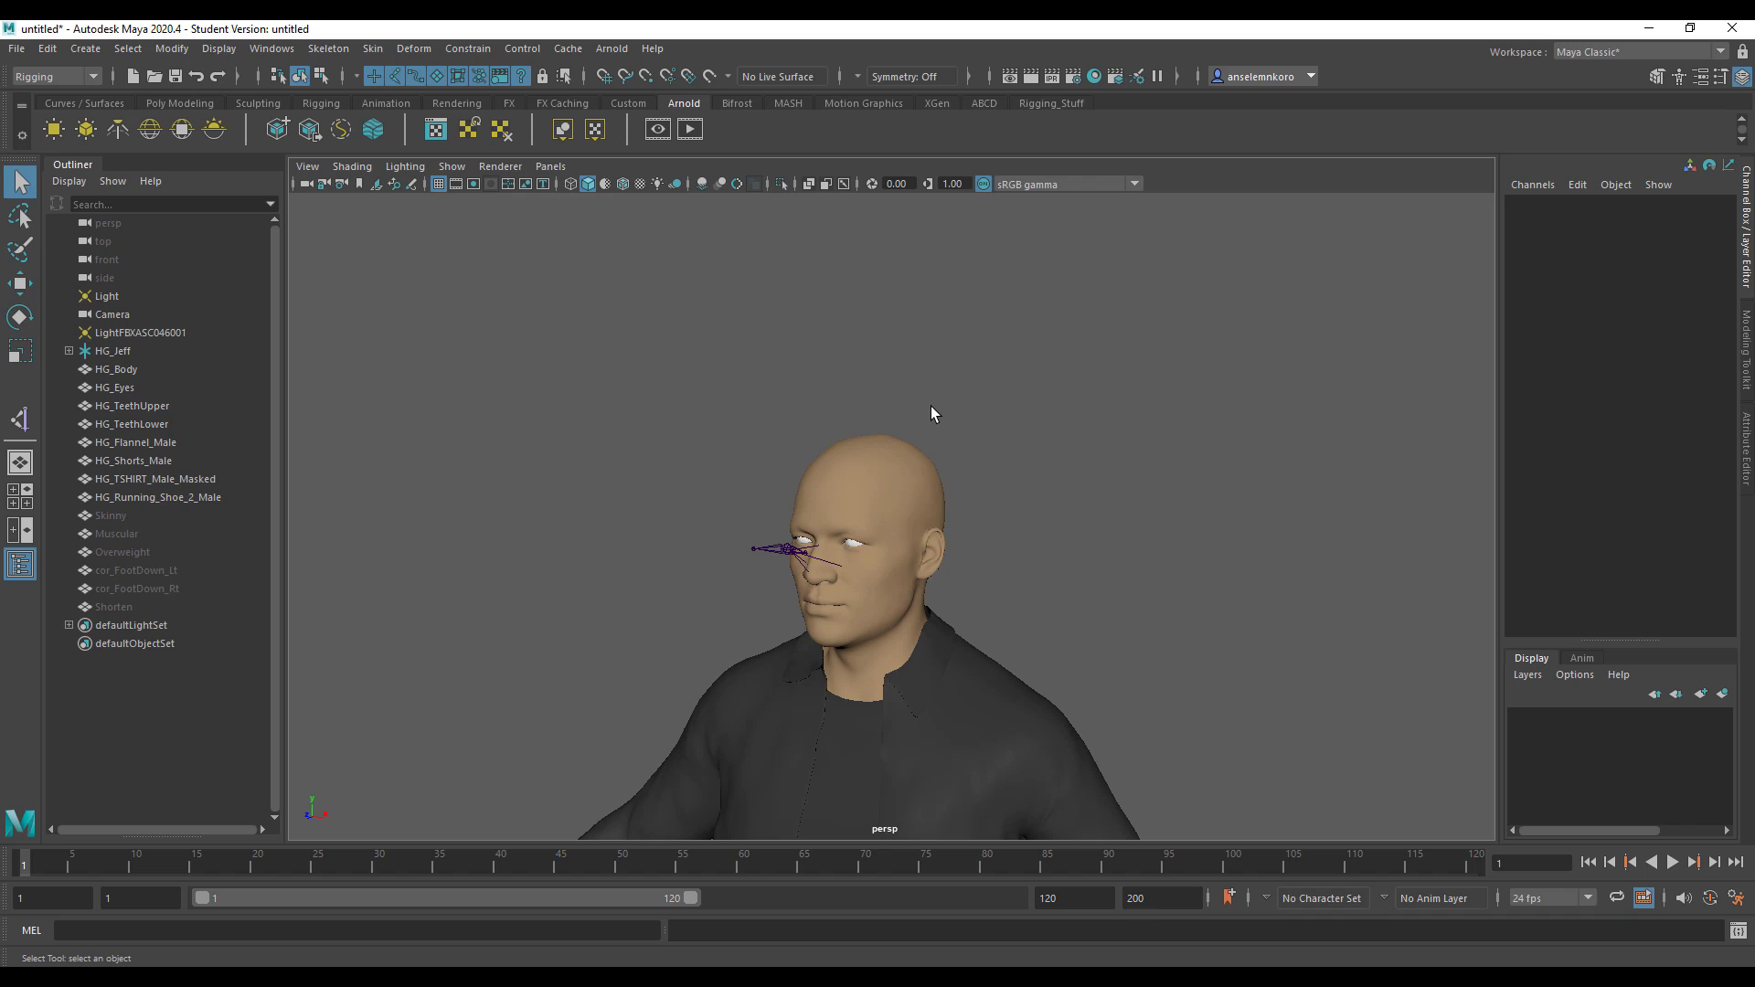
scroll(1017, 415, "up", 3)
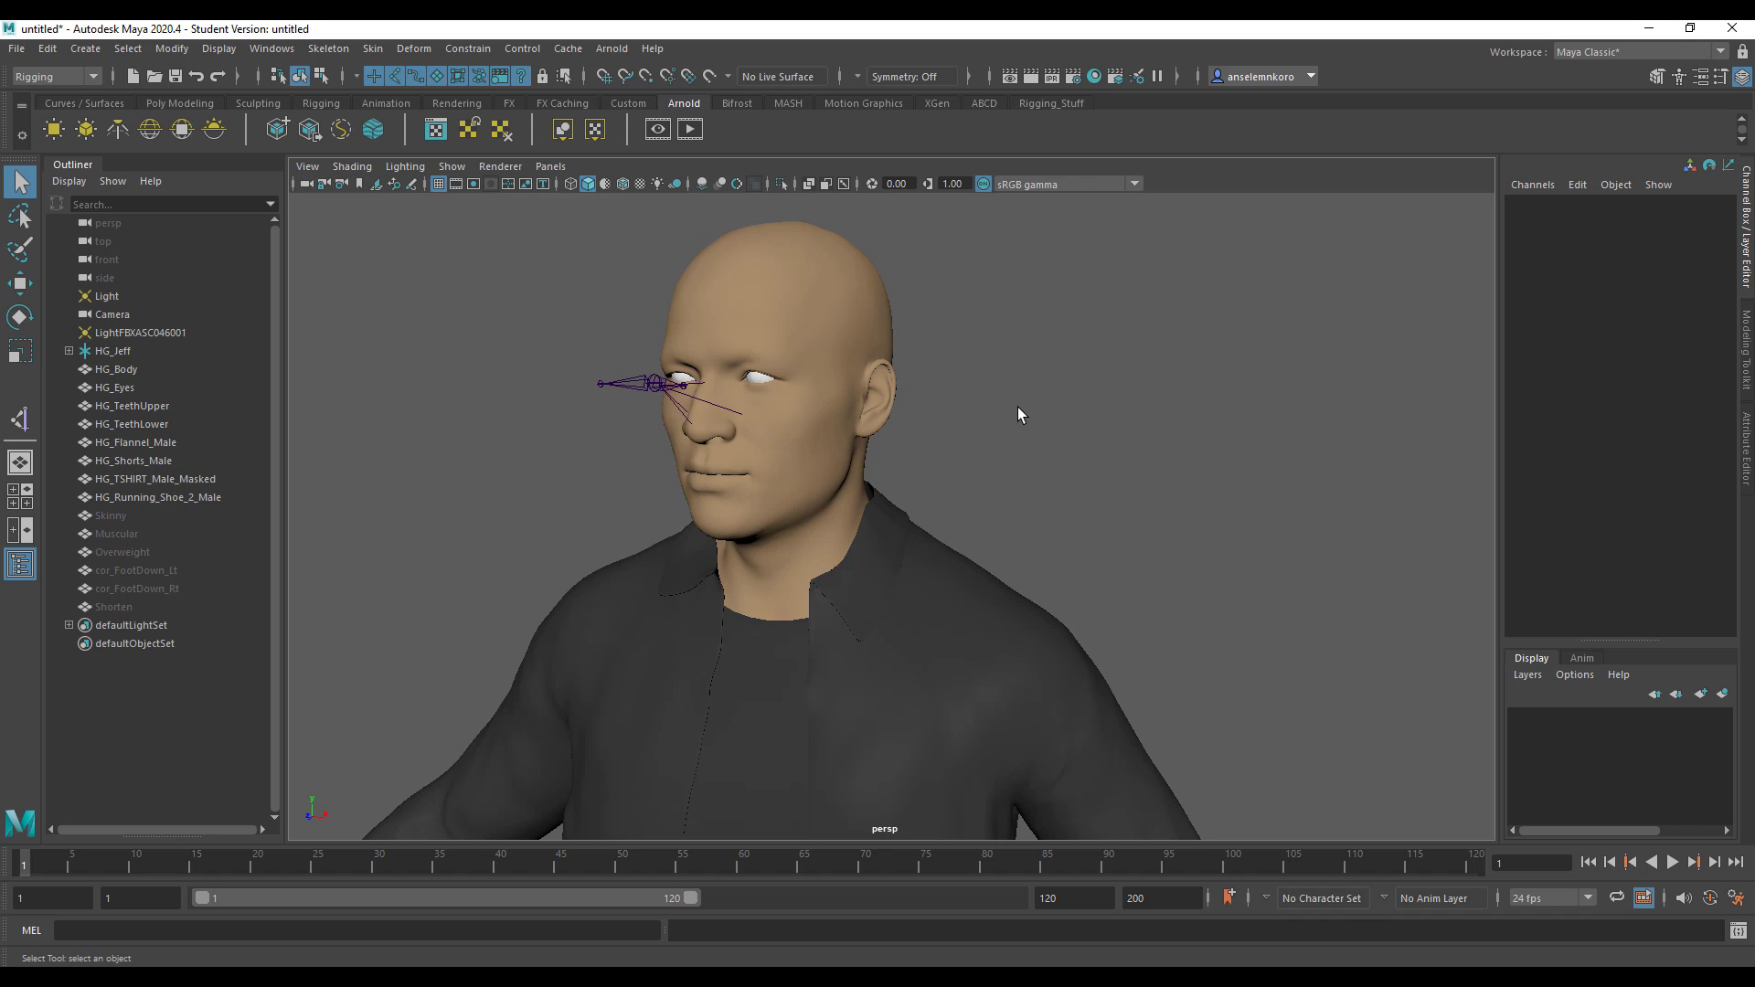
left_click(872, 348)
left_click(1109, 409)
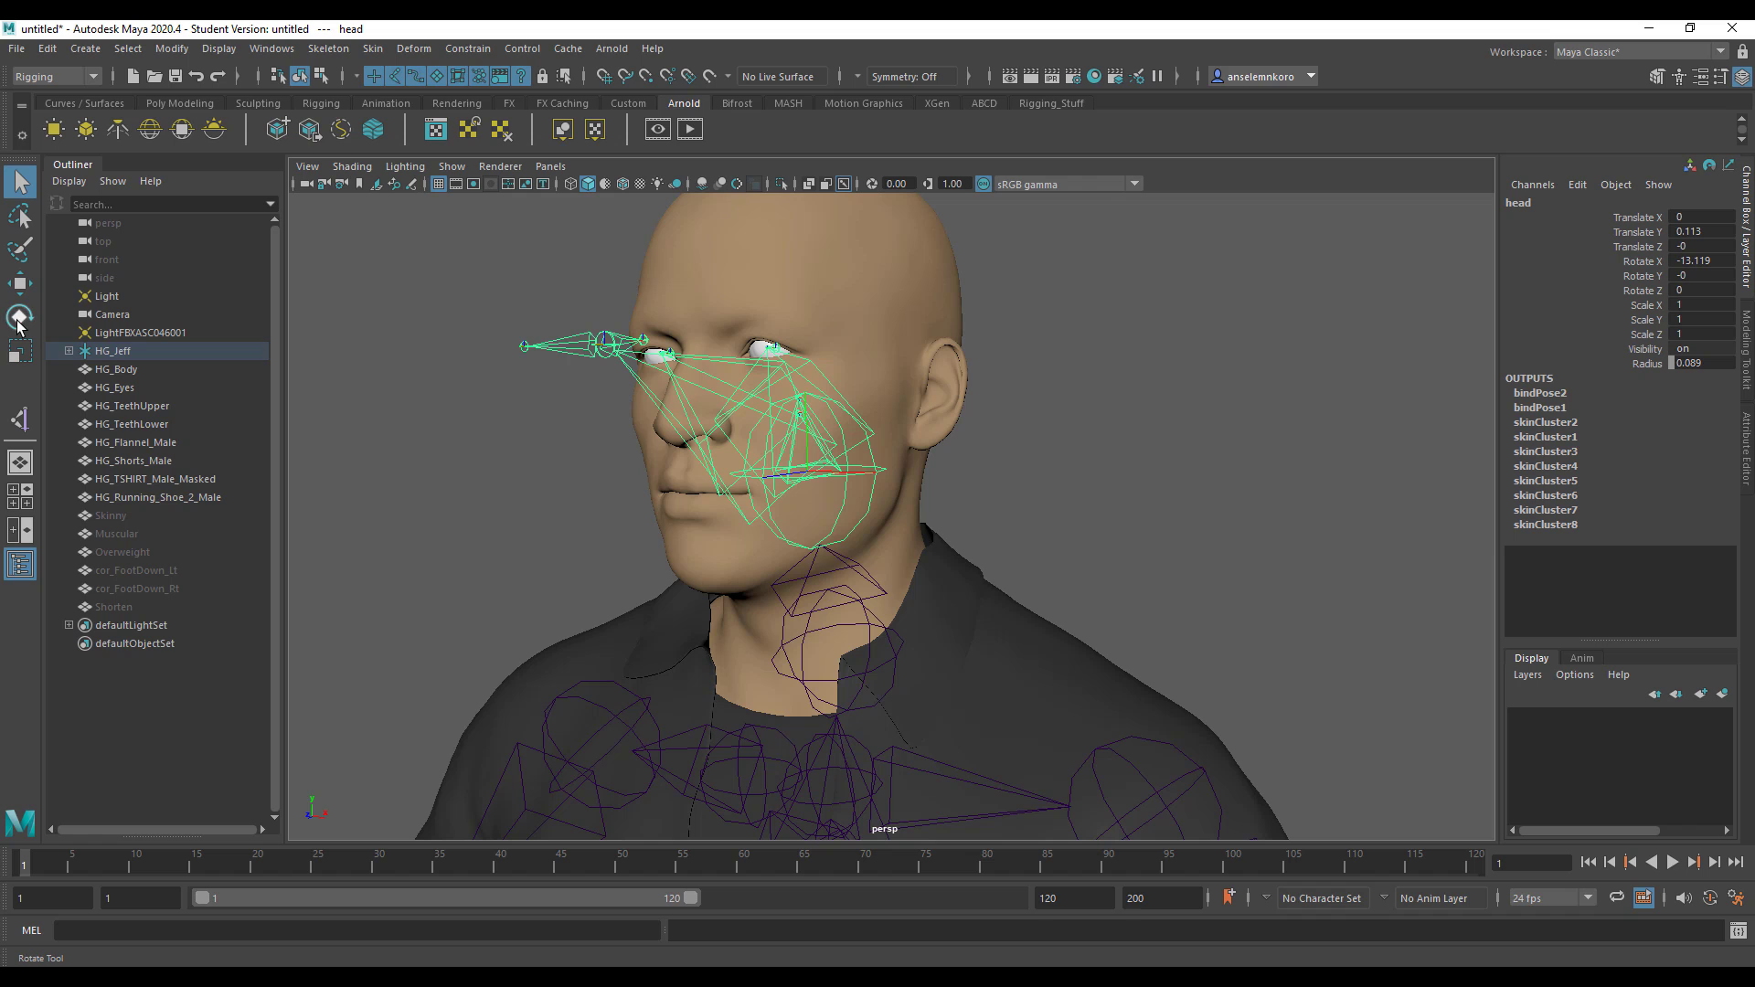
Step: Rotate the head joint freely to turn the human's head towards his left shoulder
left_click(19, 320)
mouse_move(851, 480)
left_mouse_down()
mouse_move(805, 484)
mouse_move(831, 490)
left_mouse_up()
mouse_move(913, 576)
right_mouse_down("alt")
mouse_move(803, 502)
mouse_move(912, 564)
right_mouse_up("alt")
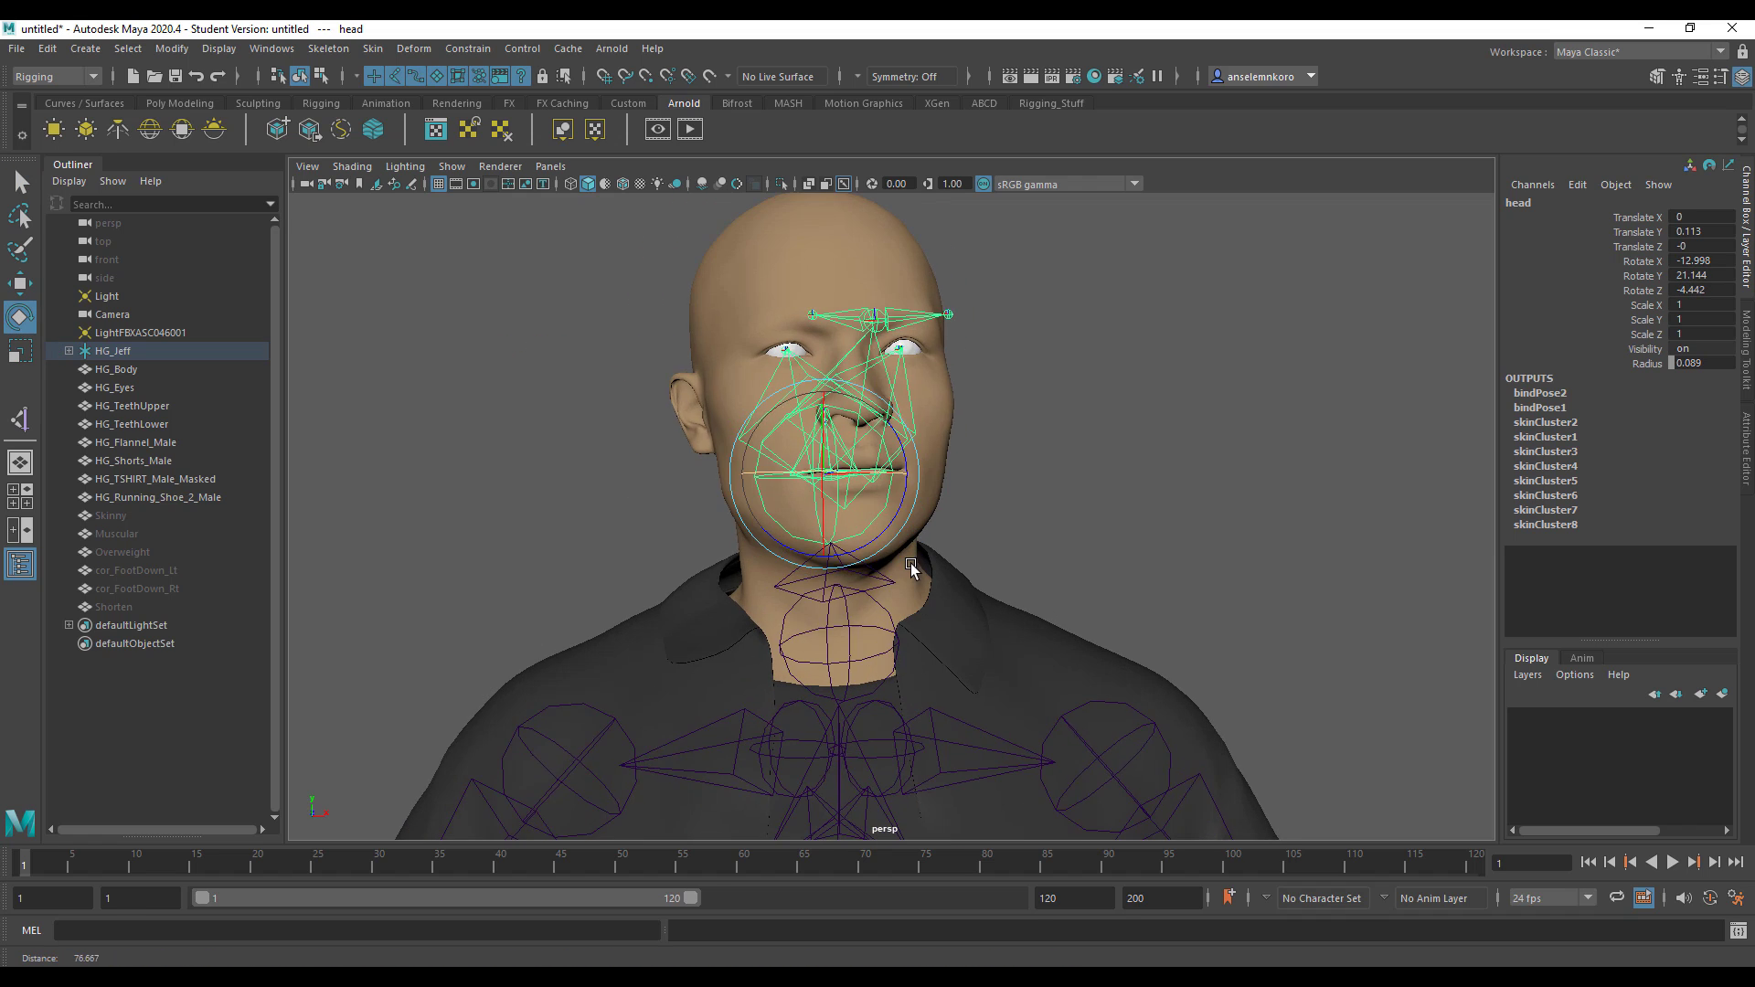
left_click_drag(911, 564, 841, 554, "alt")
mouse_move(894, 464)
left_mouse_down()
mouse_move(909, 498)
mouse_move(902, 477)
left_mouse_up()
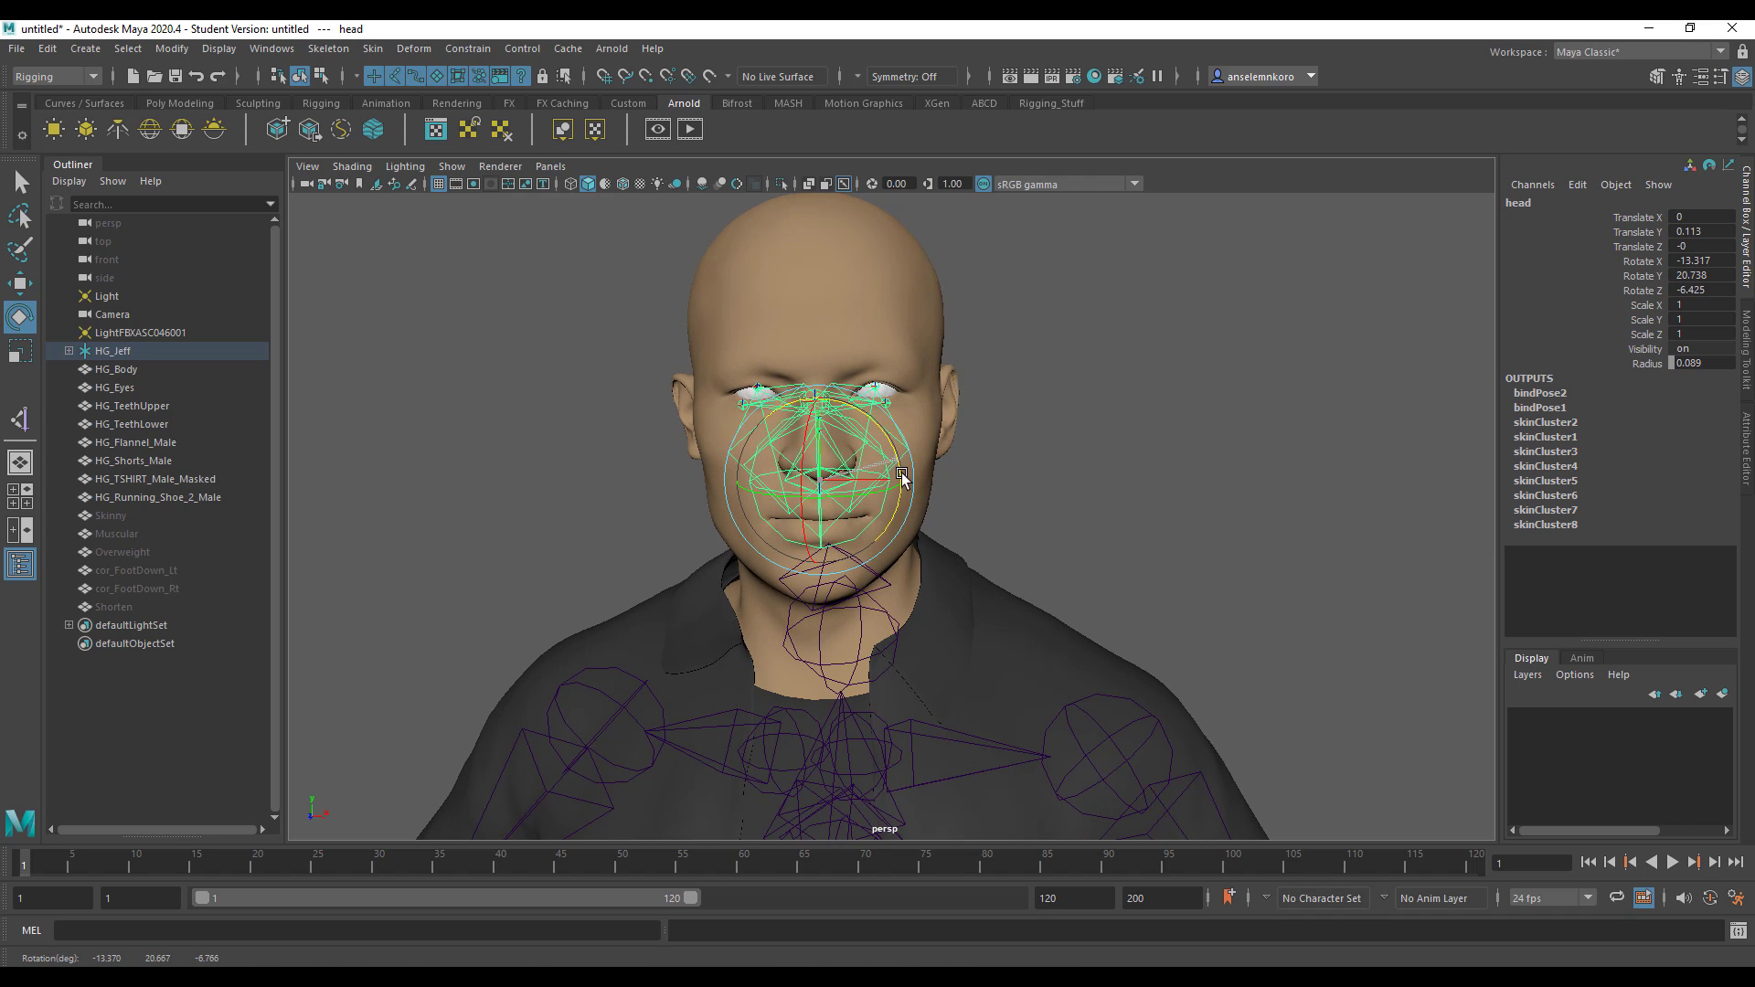
Step: Select the left forearm joint and rotate it freely to bend the human's left arm at the elbow
scroll(905, 494, "down", 5)
scroll(842, 537, "up", 3)
left_click(842, 542)
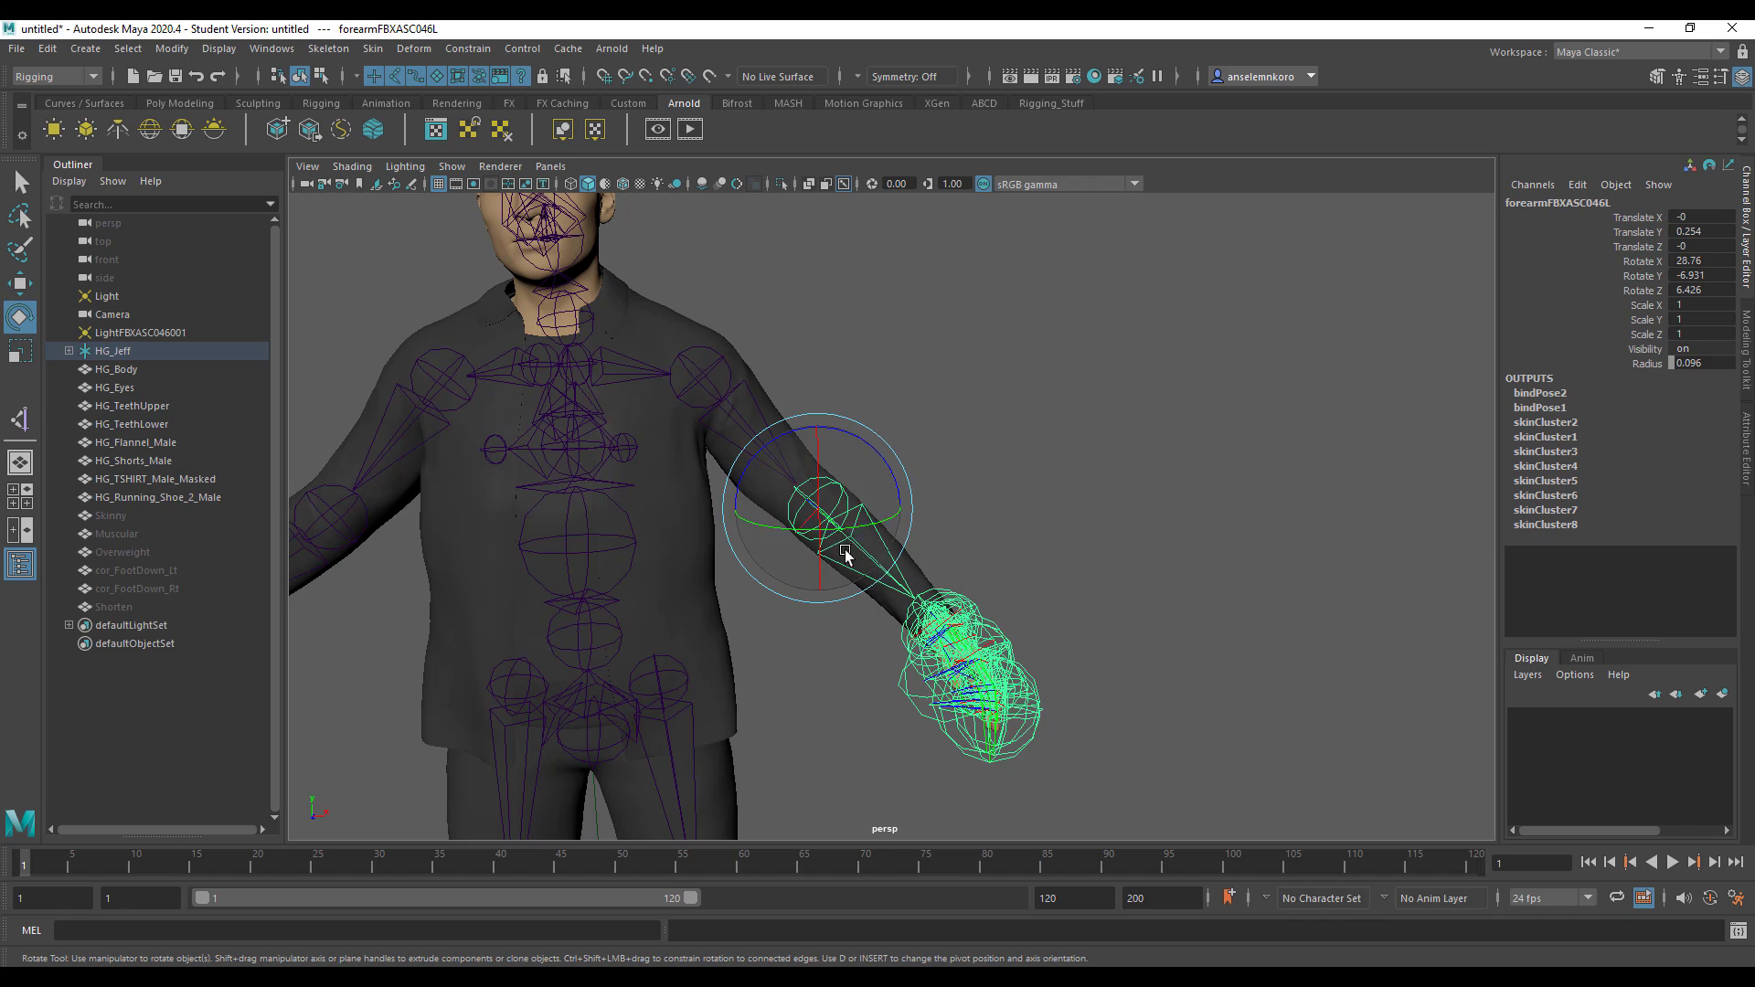
left_click_drag(844, 553, 812, 572)
scroll(831, 572, "down", 4)
scroll(850, 594, "up", 2)
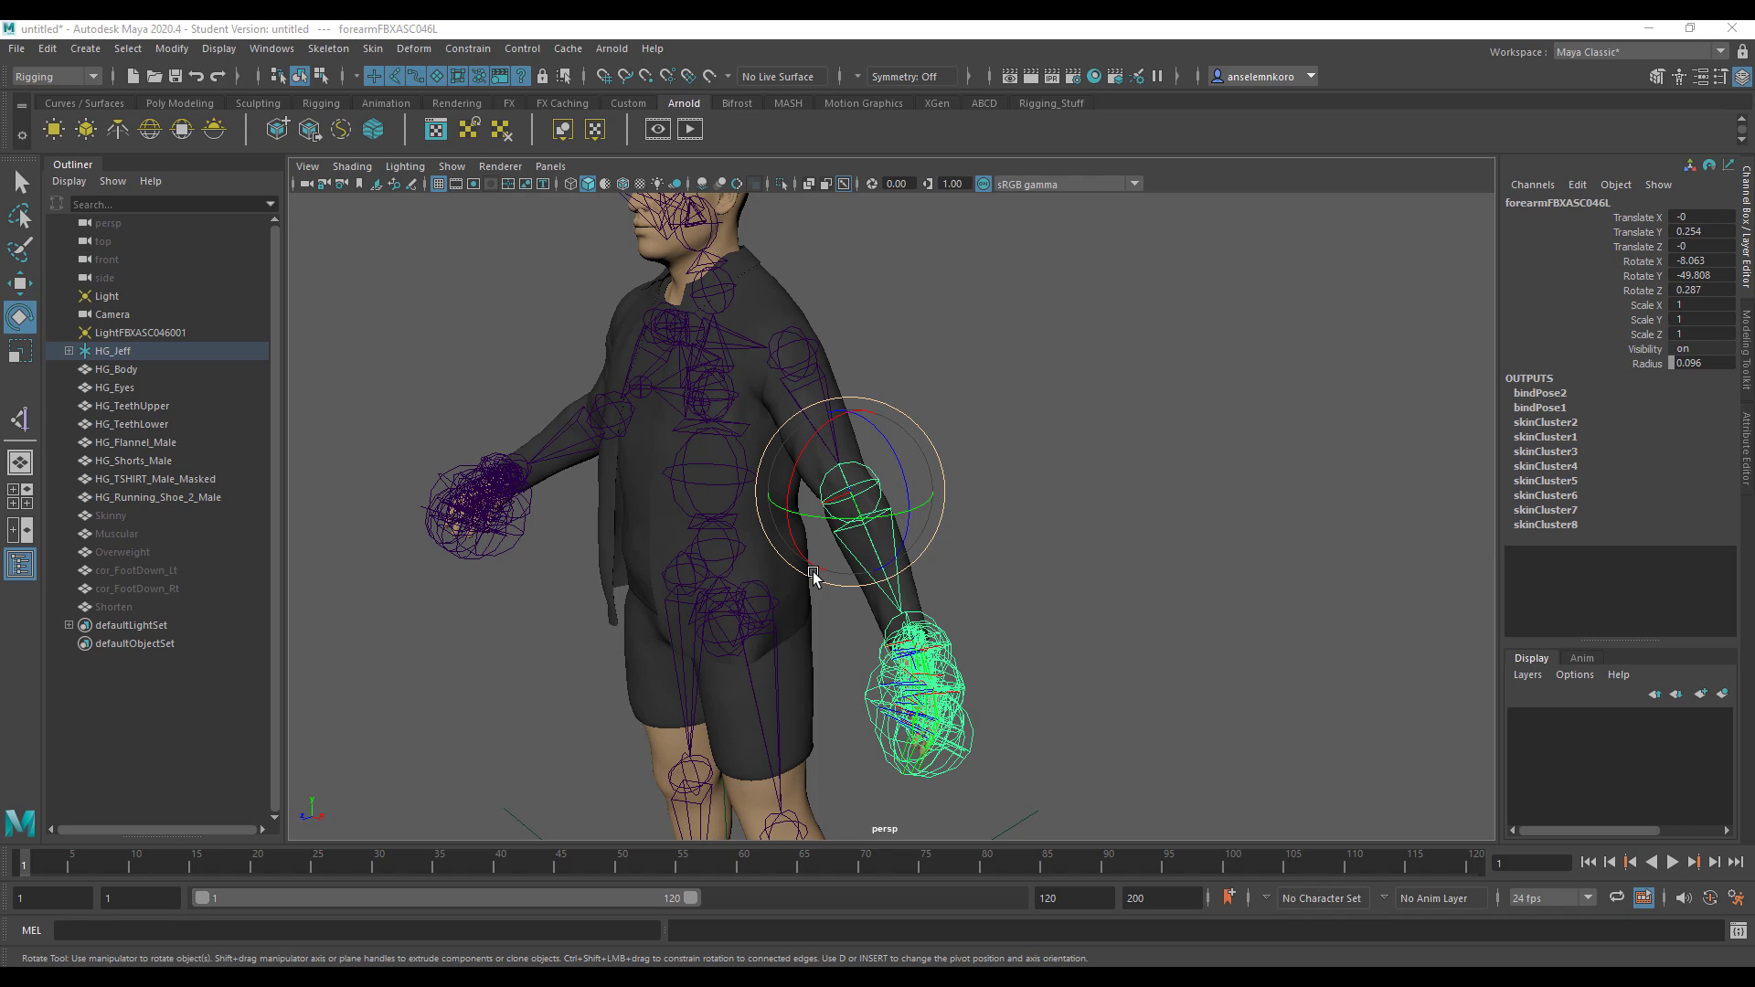
Step: Switch to Blender and display the human in rendered shading with the viewport overlays hidden
key("alt+Tab")
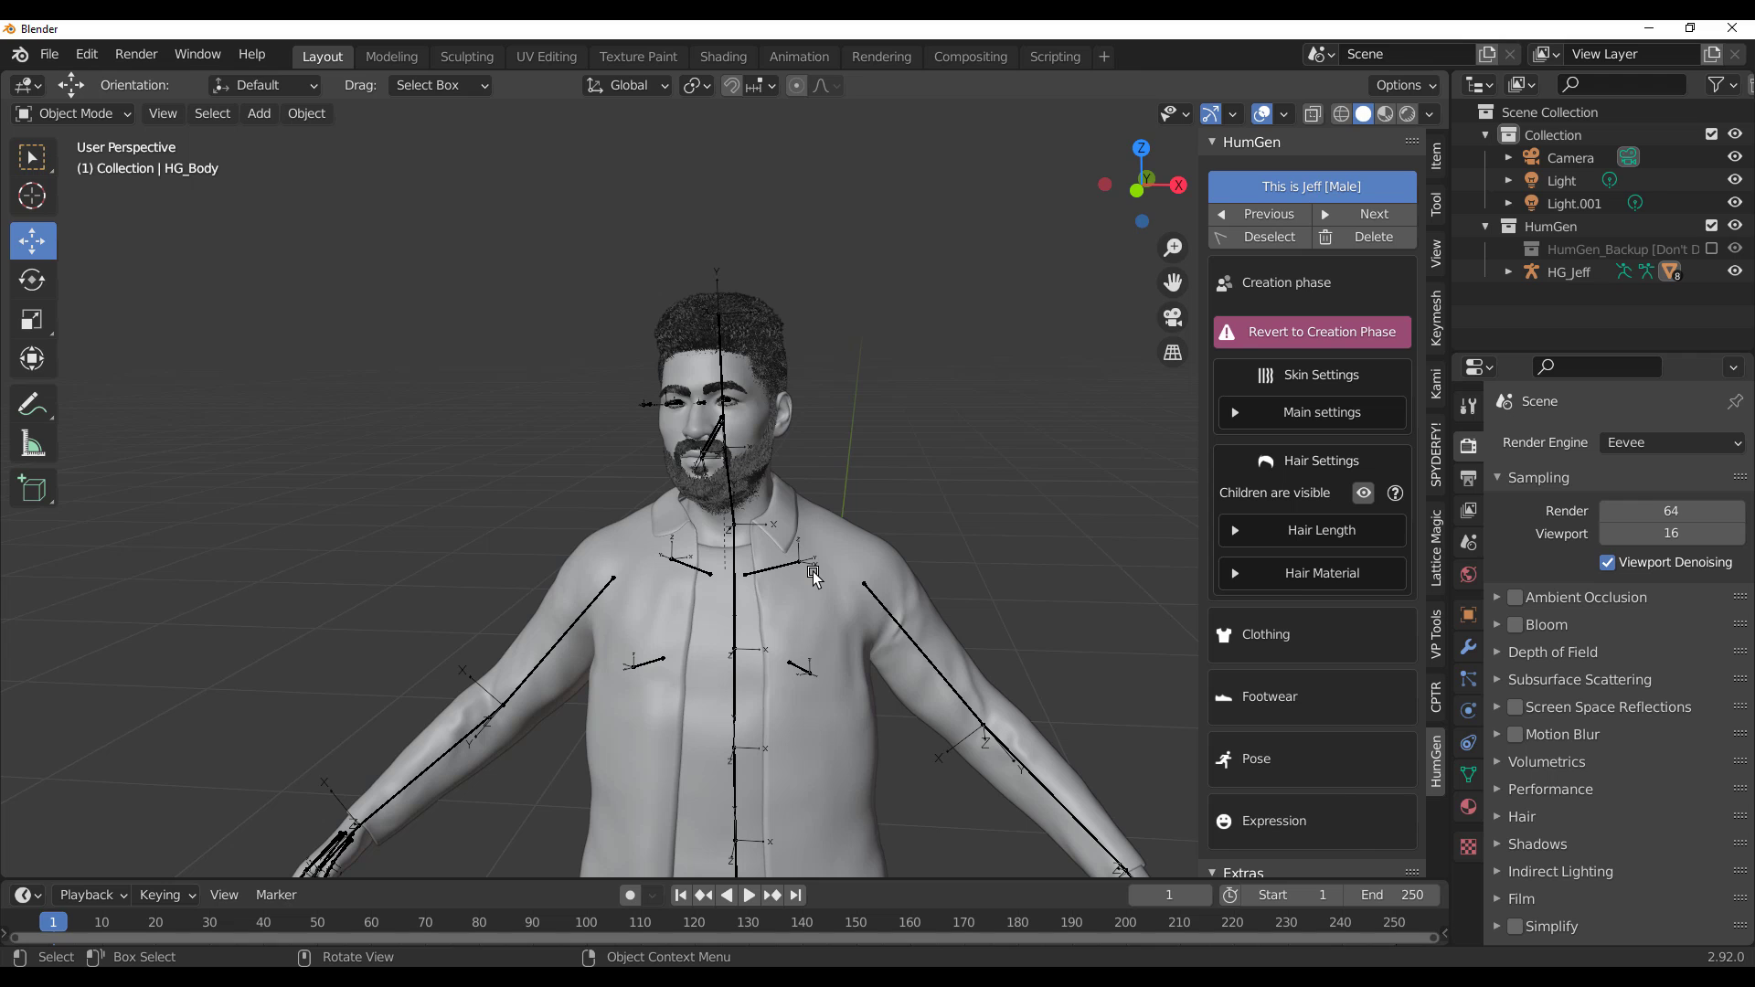
scroll(818, 585, "down", 5)
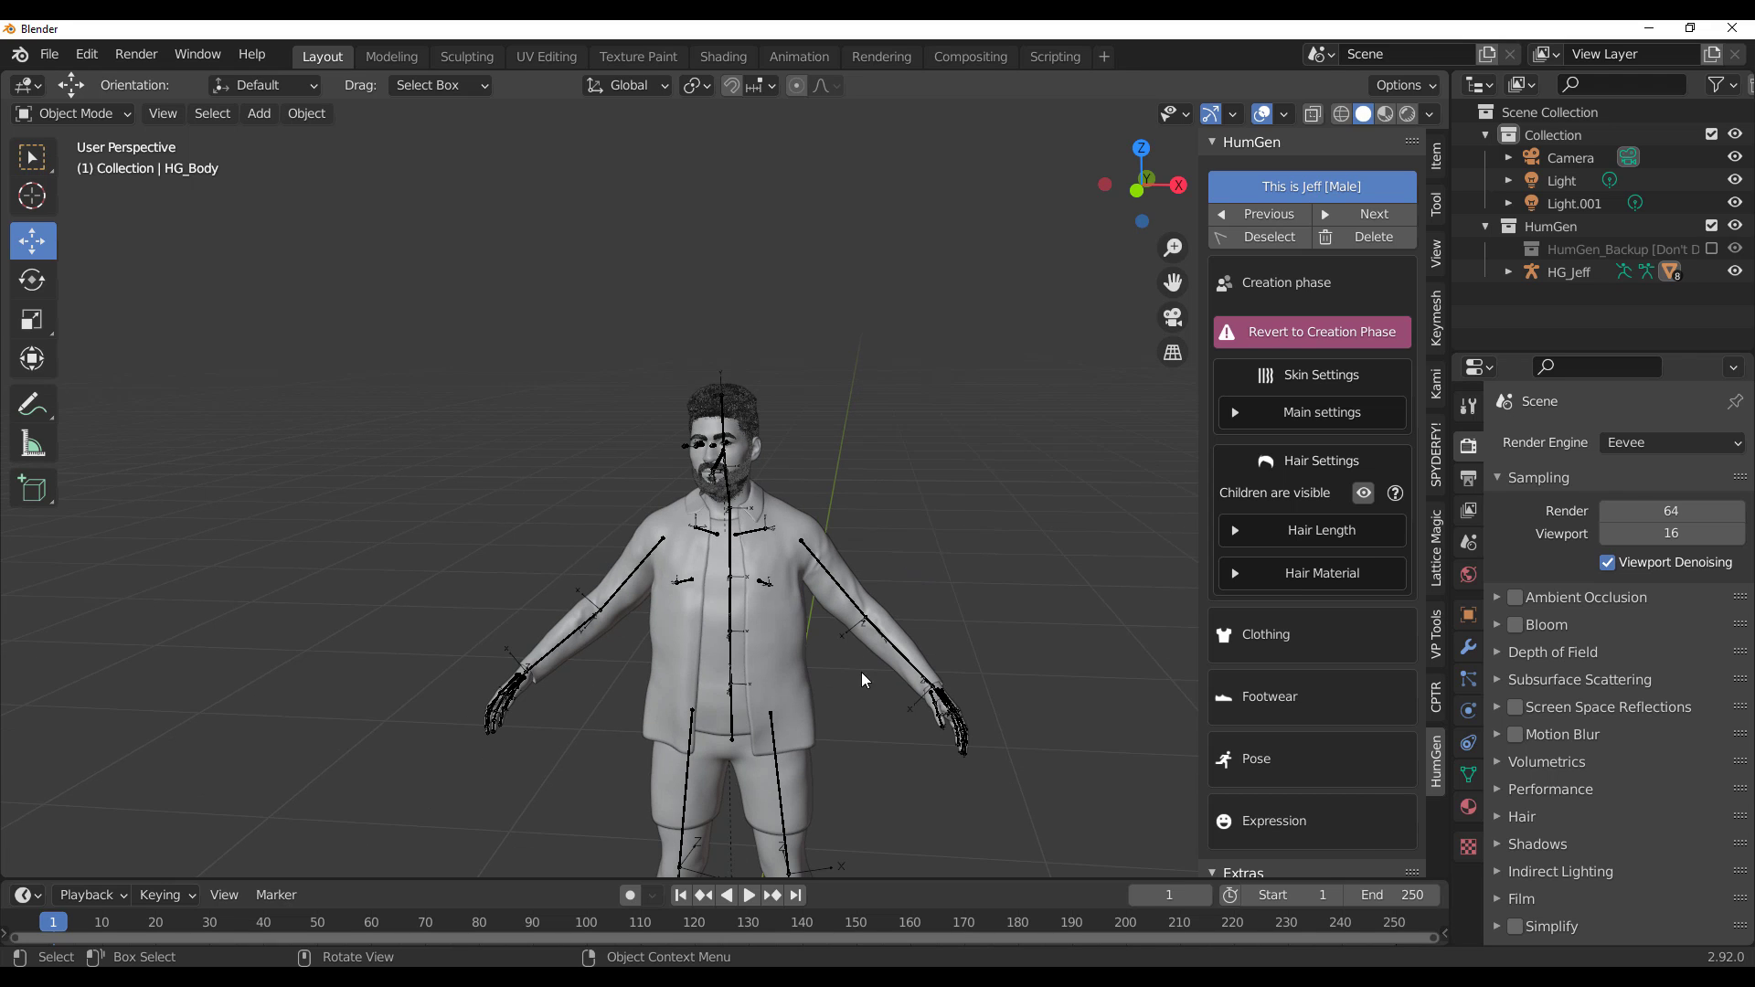
key("KP_3")
middle_click_drag(761, 635, 957, 595)
scroll(914, 680, "up", 4)
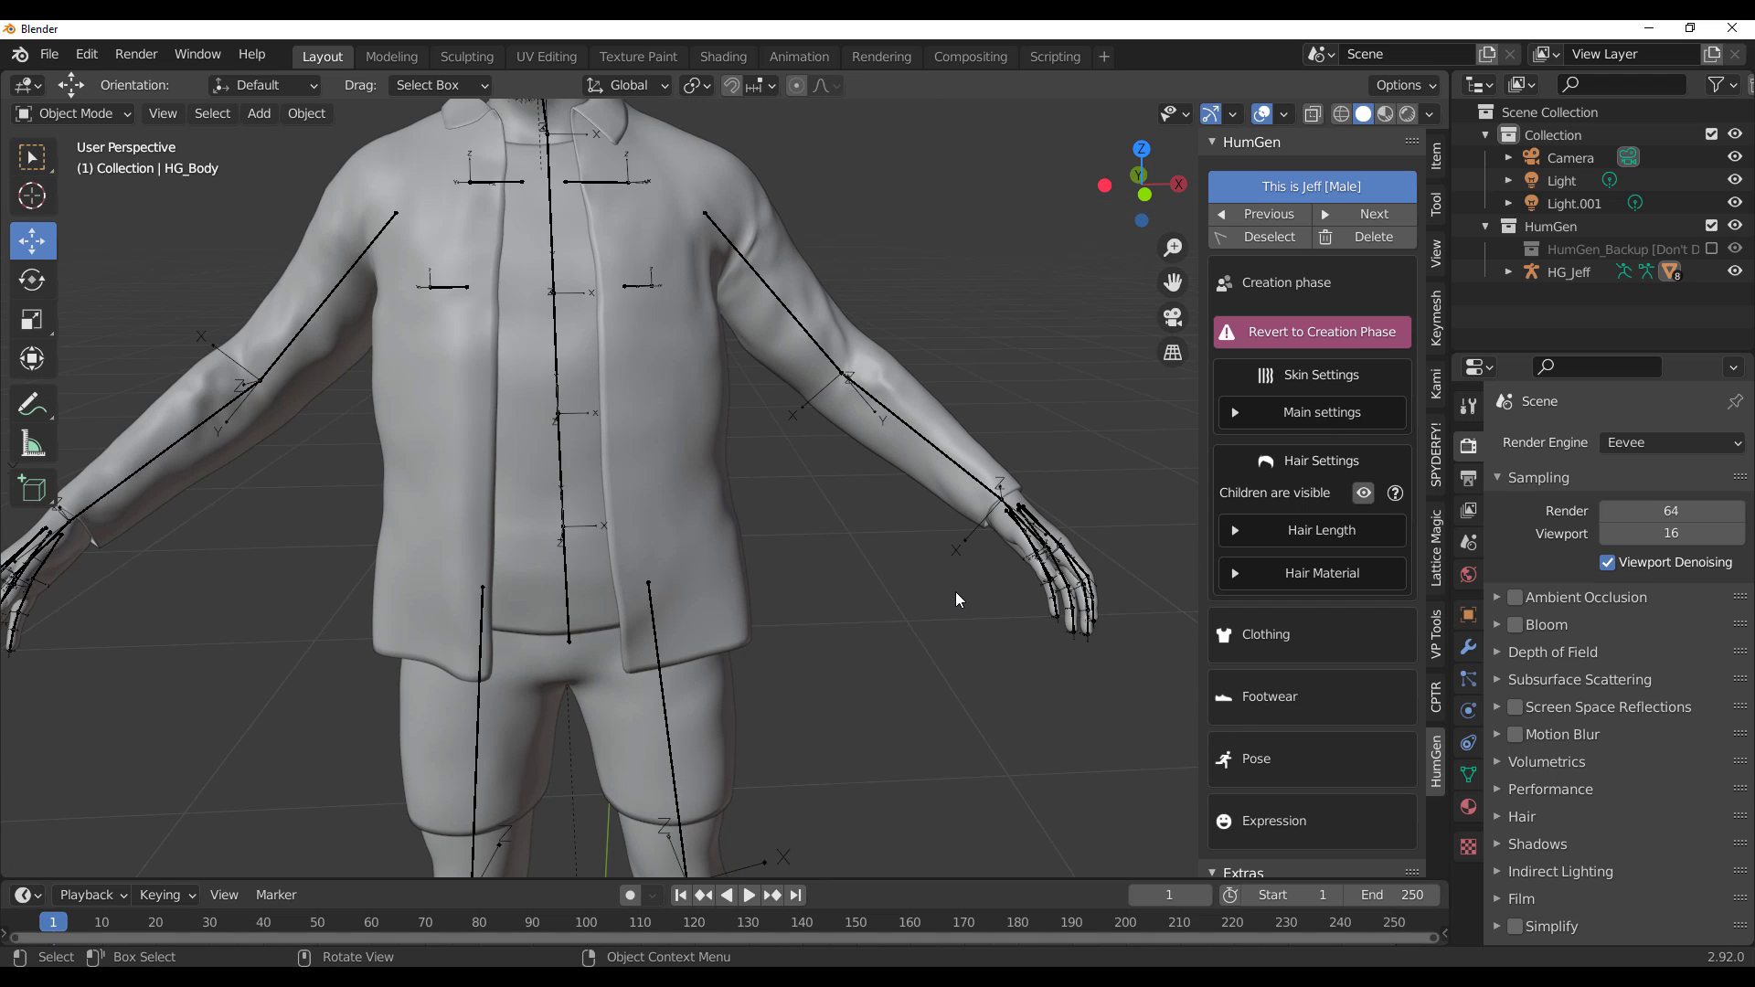
left_click(1407, 114)
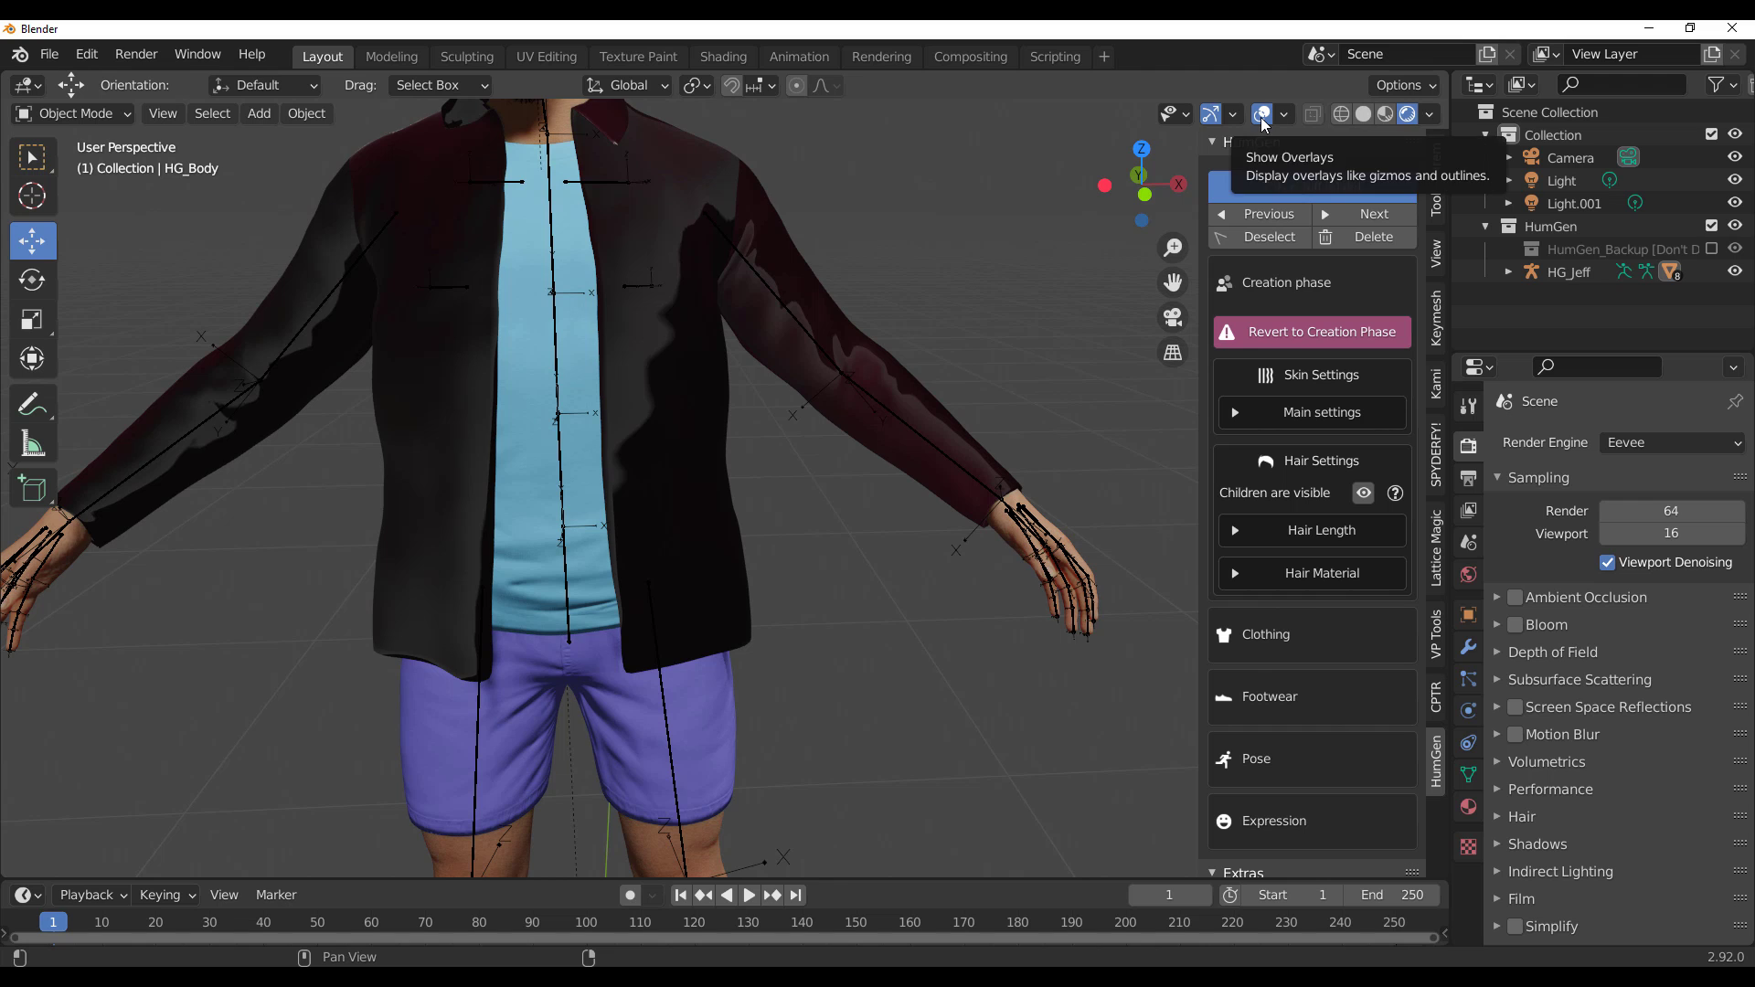
left_click(1263, 113)
Step: Examine the rendered human's clothing, hair and beard from the front and both sides
scroll(607, 326, "up", 3)
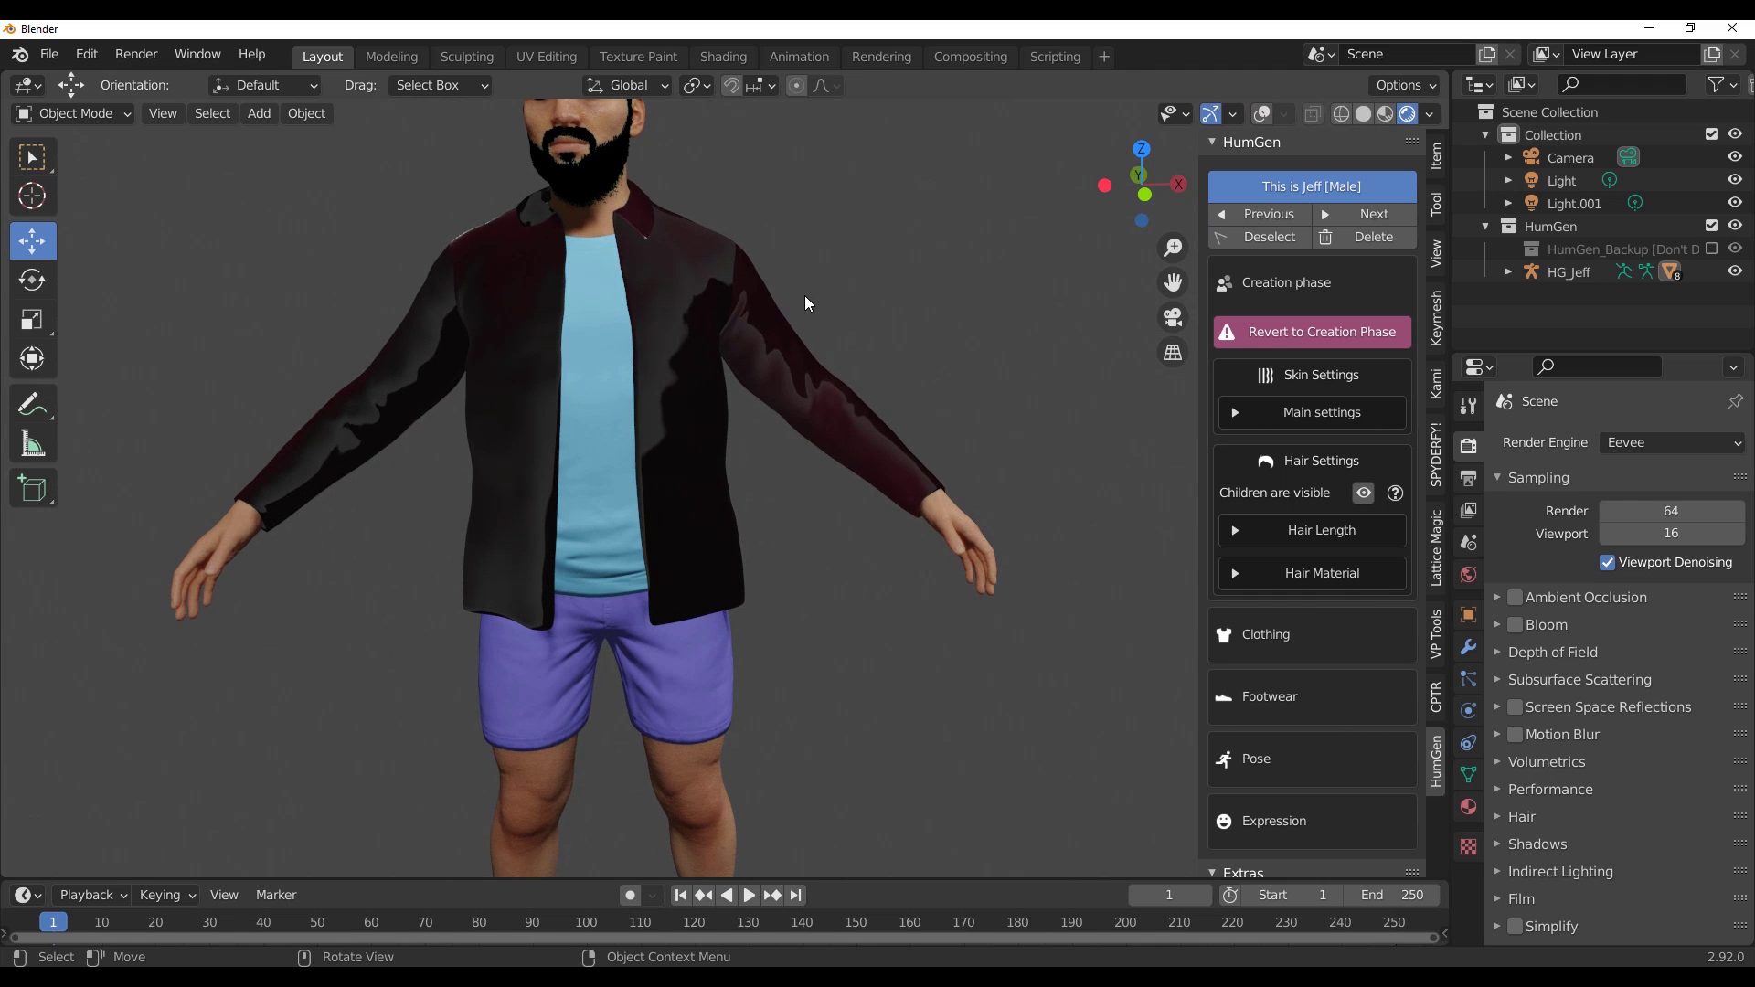
scroll(870, 326, "up", 4)
middle_click_drag(439, 426, 612, 426)
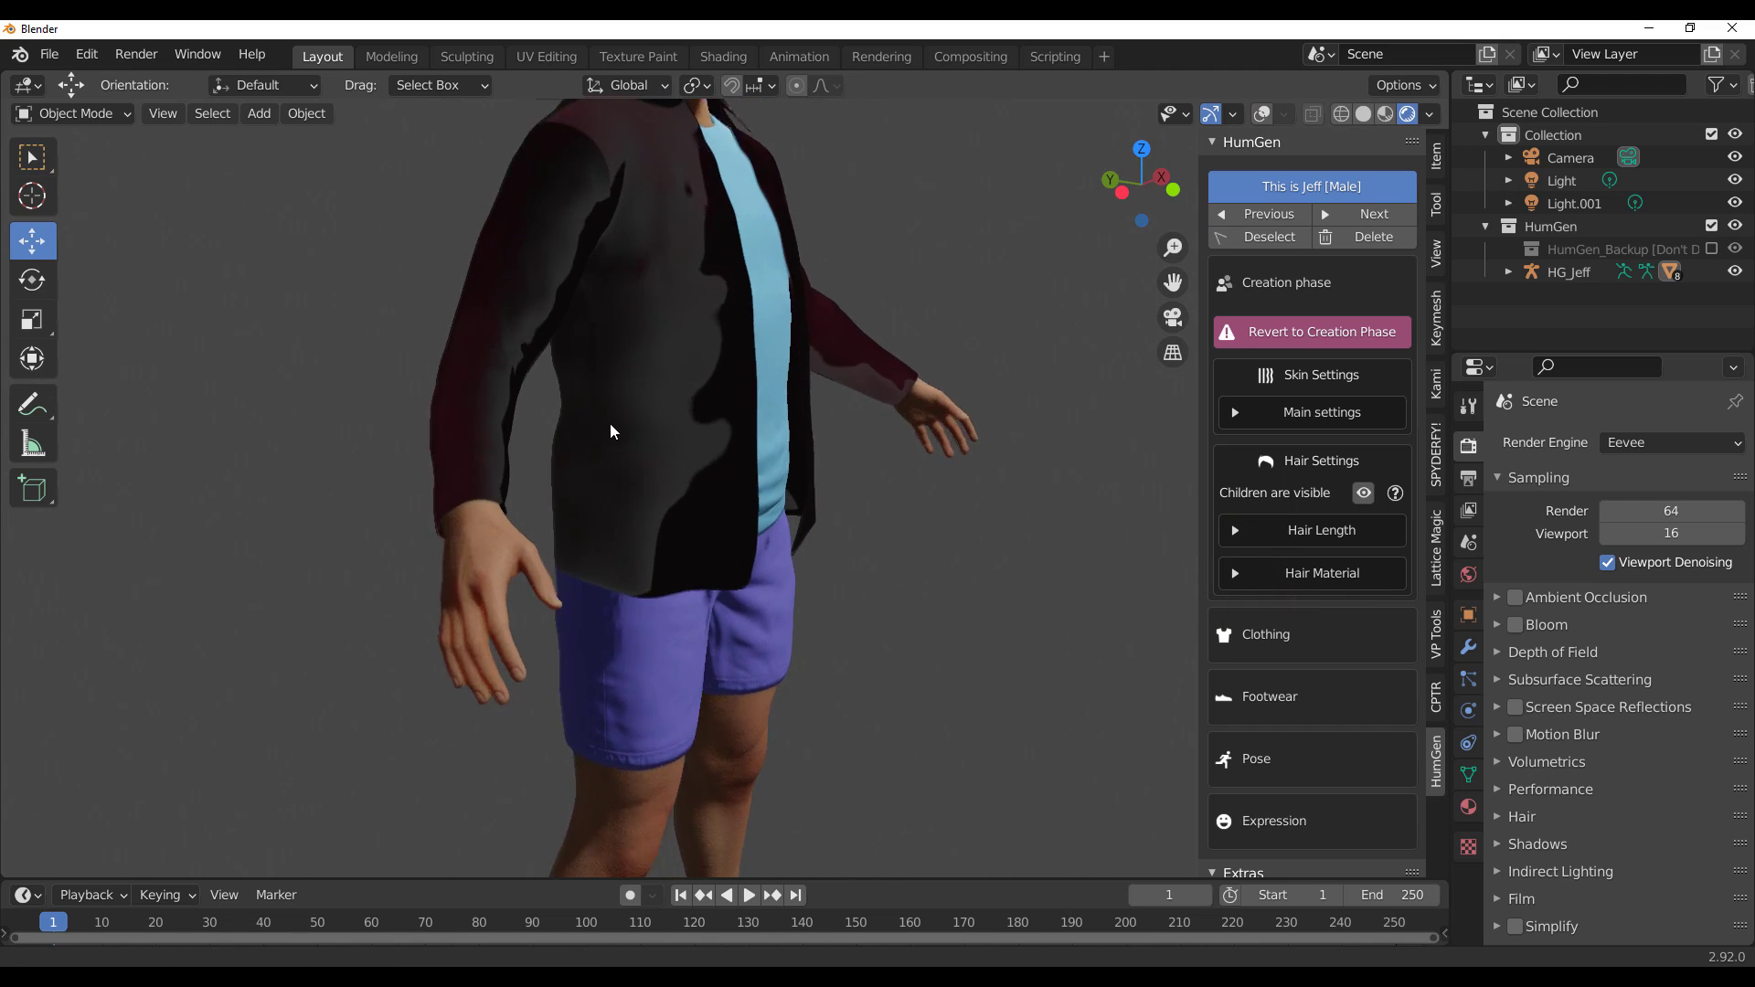
scroll(612, 427, "up", 3)
middle_click_drag(756, 331, 776, 537, "shift")
middle_click_drag(918, 457, 877, 595, "shift")
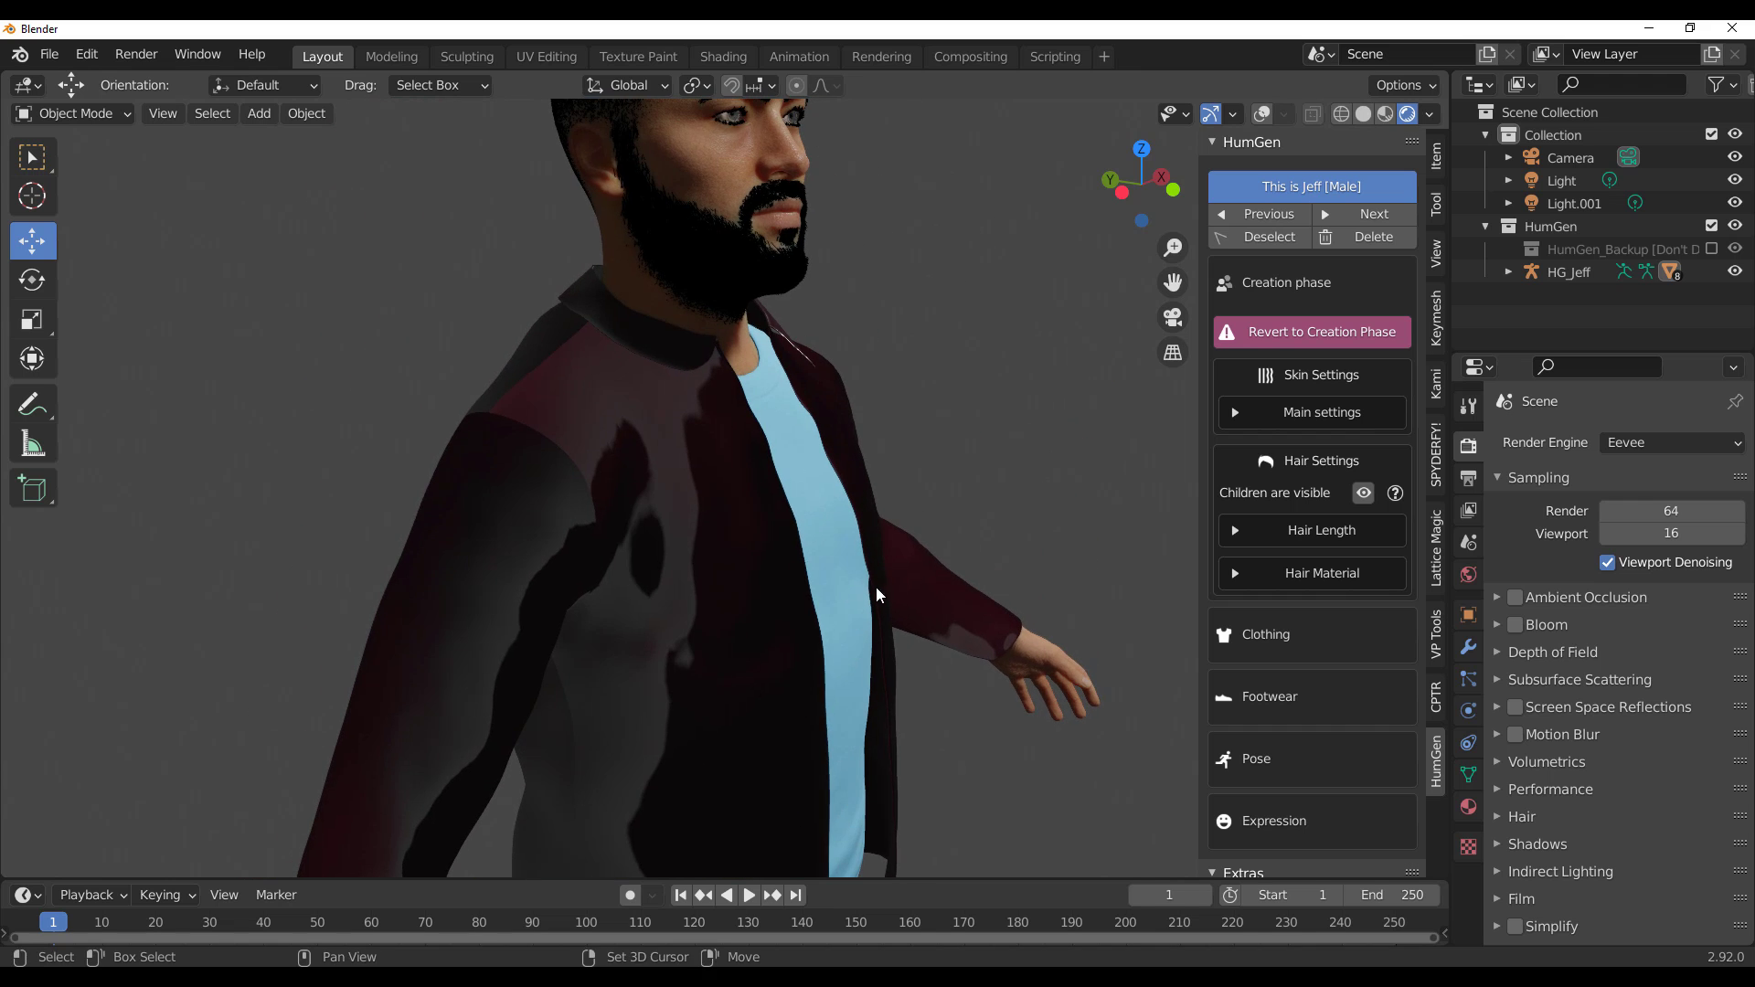
middle_click_drag(1028, 510, 905, 509)
middle_click_drag(982, 327, 714, 625, "shift")
scroll(714, 624, "down", 2)
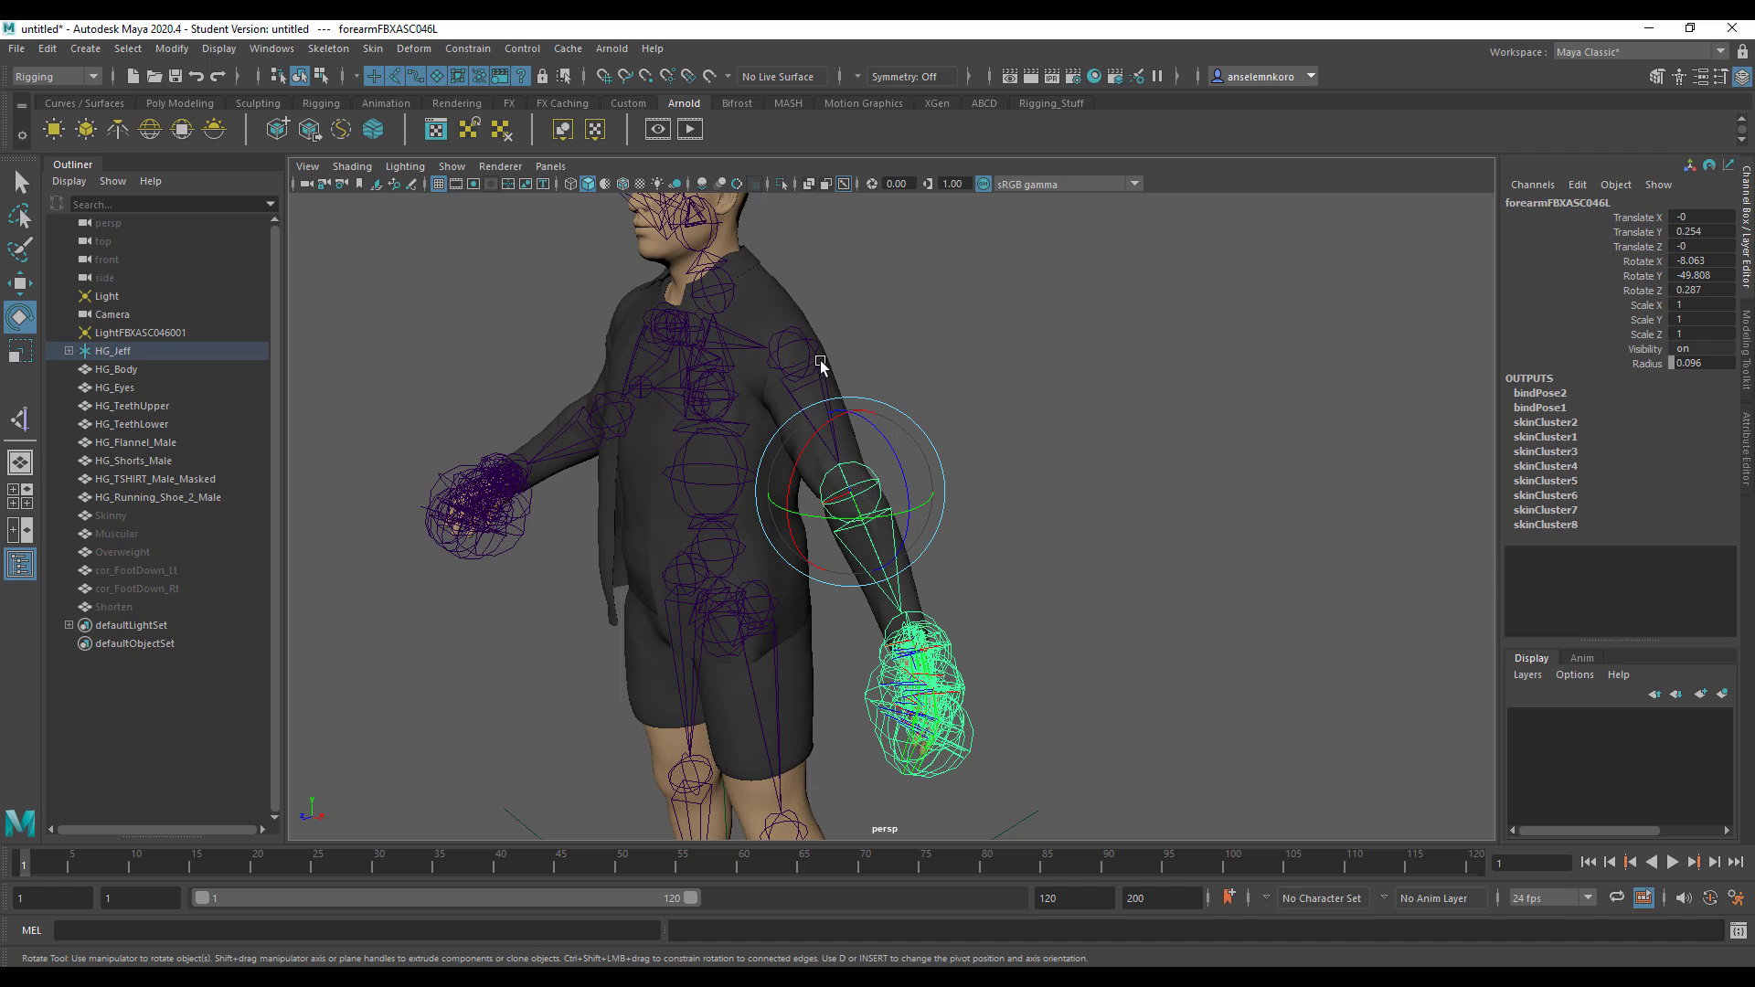
Step: Switch to Maya and examine the head of the imported human for comparison with the original
middle_click_drag(955, 302, 1097, 768, "alt")
scroll(831, 519, "up", 4)
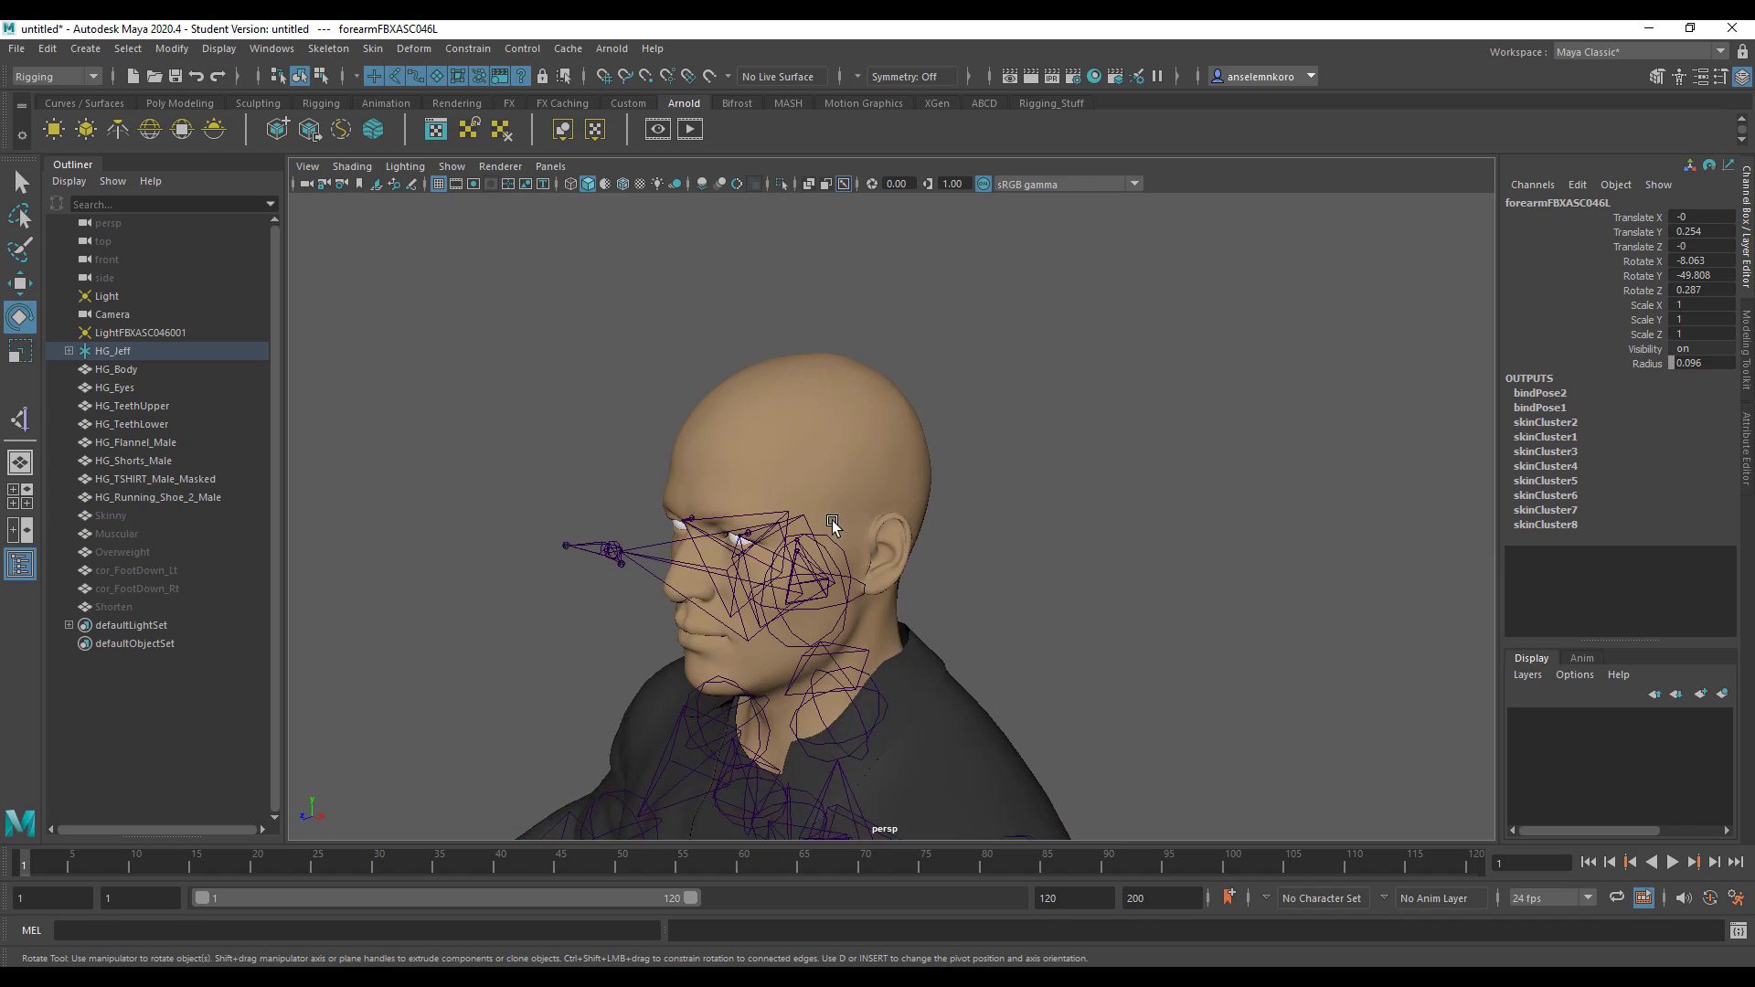
left_click(825, 458)
left_click_drag(951, 606, 976, 618, "alt")
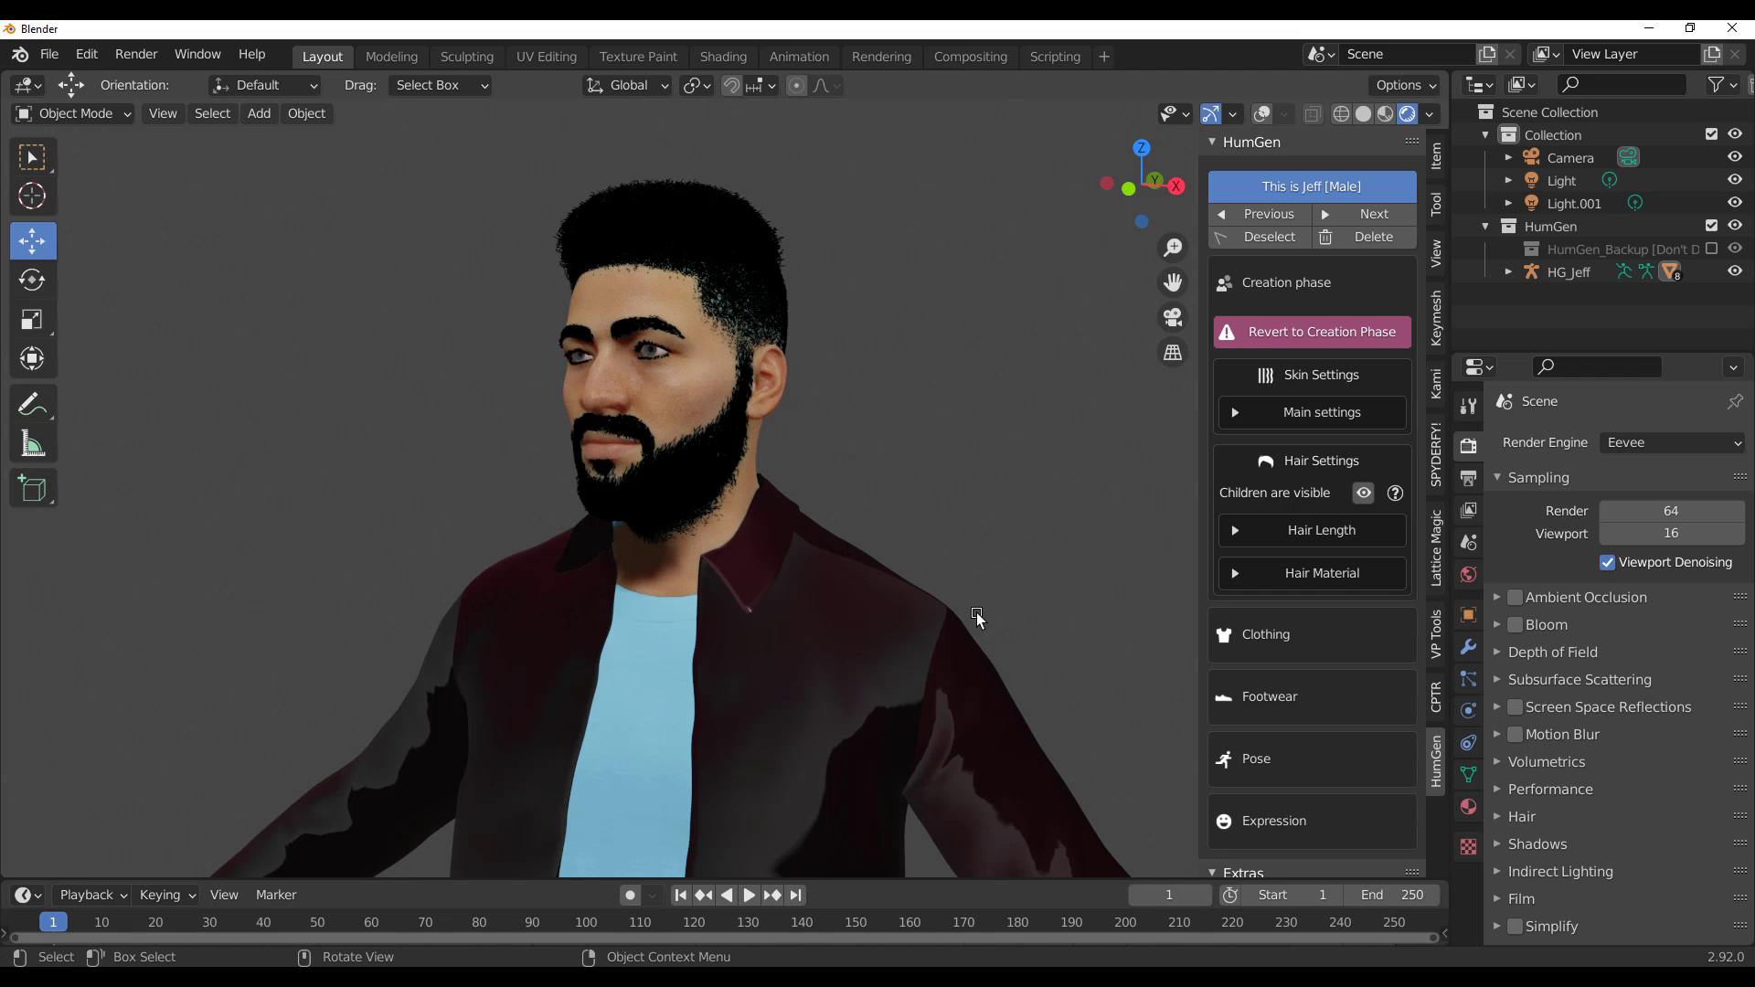
Step: Switch back to Blender and examine the human's beard and hair up close from the side
scroll(976, 612, "up", 3)
middle_click_drag(977, 612, 830, 468)
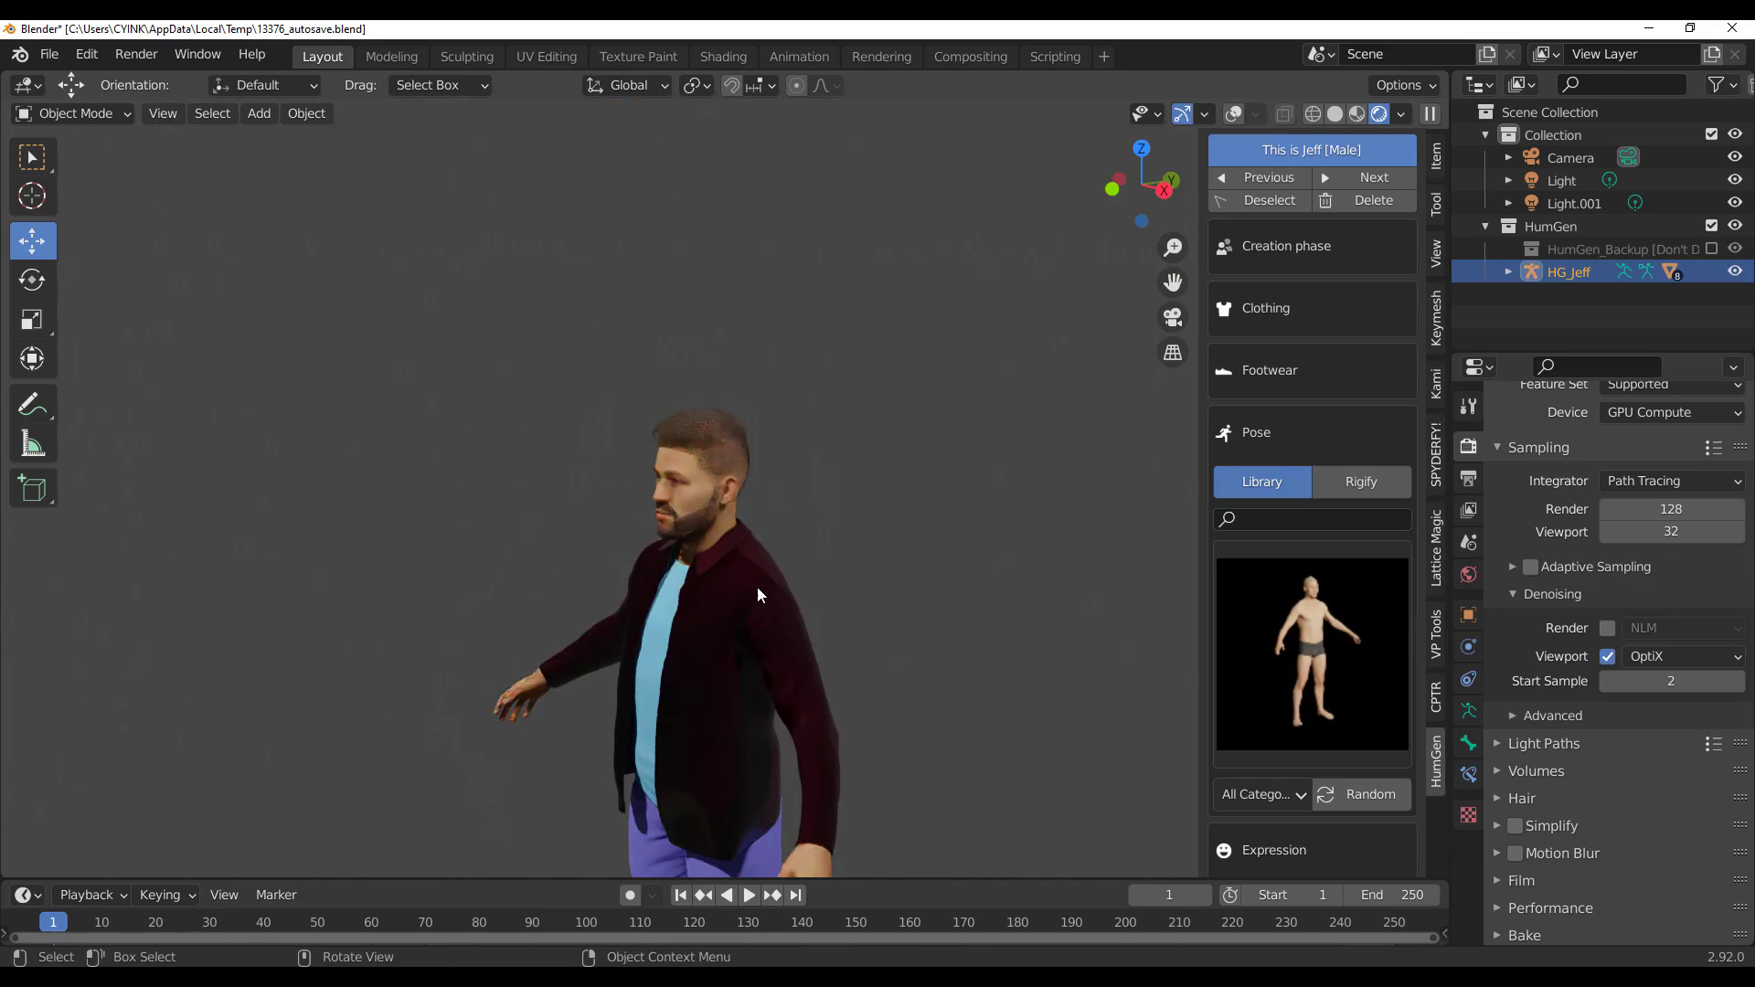
middle_click_drag(757, 585, 774, 523)
scroll(849, 519, "up", 2)
scroll(849, 520, "up", 3)
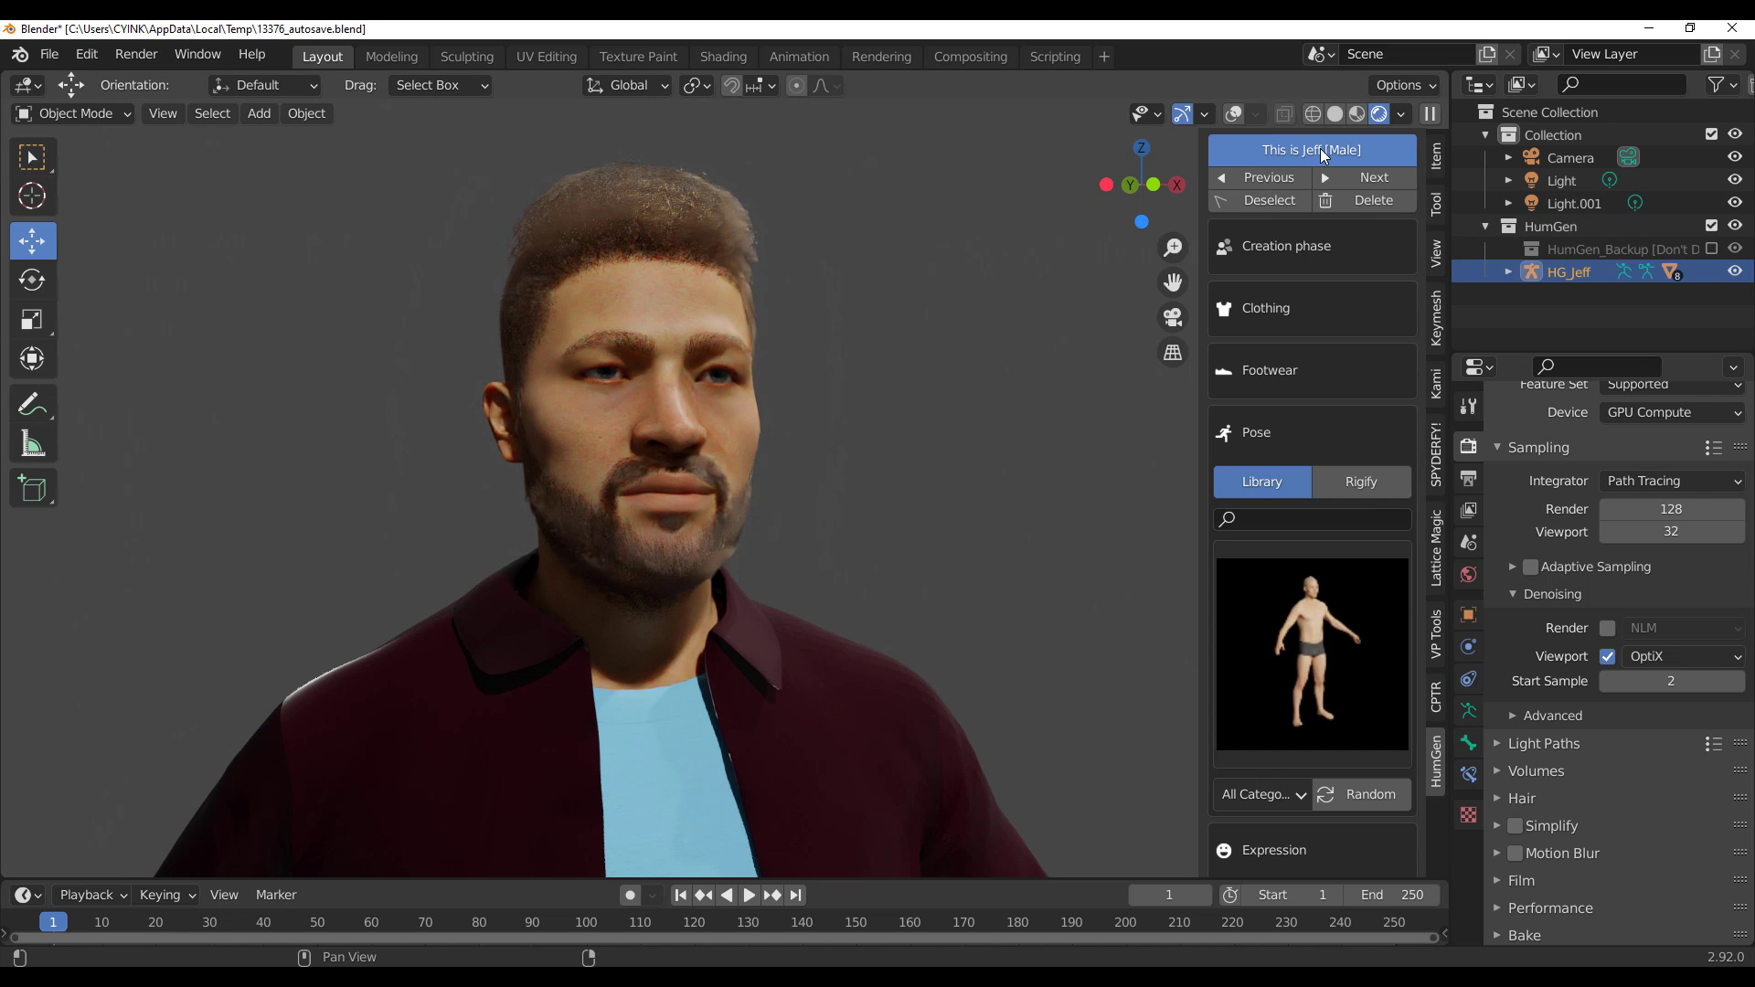
Step: Set the viewport to solid shading and show the overlays so the human's armature is displayed
left_click(1337, 119)
scroll(969, 474, "down", 4)
mouse_move(969, 473)
middle_mouse_down()
mouse_move(808, 572)
mouse_move(898, 445)
mouse_move(828, 487)
middle_mouse_up()
scroll(897, 444, "up", 2)
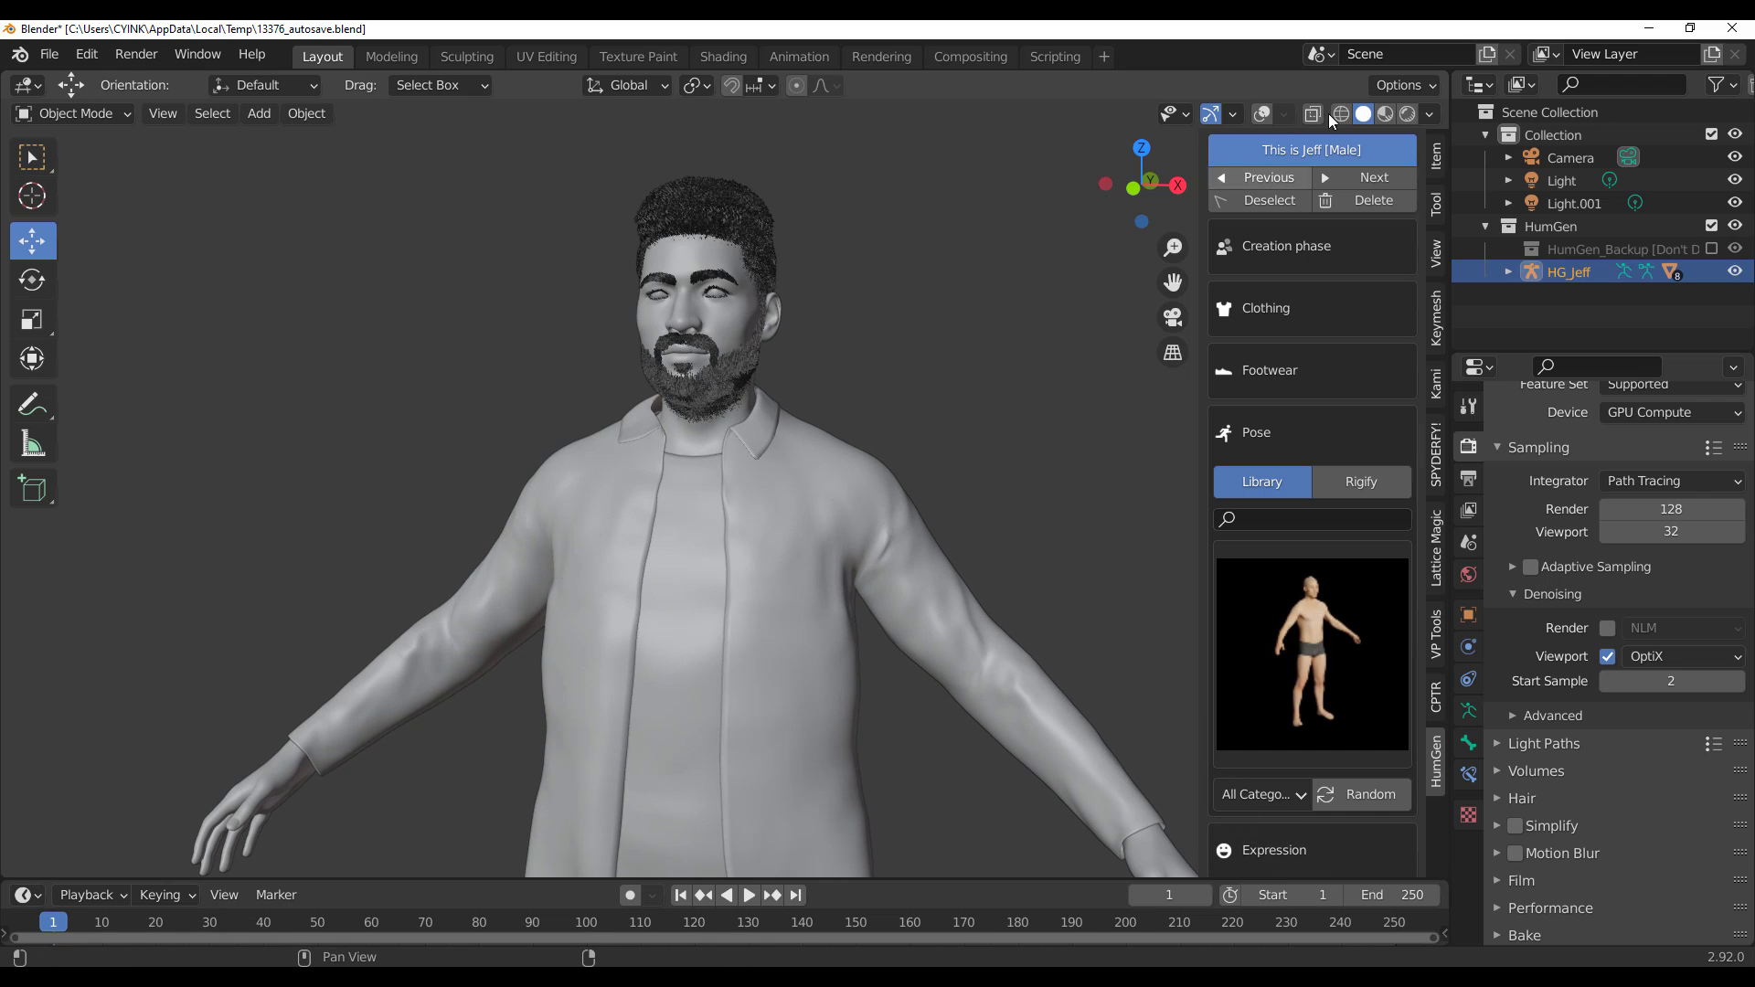
left_click(1262, 116)
Step: Set the human's pose option to Rigify and try to generate a Rigify rig
middle_click_drag(930, 384, 866, 411)
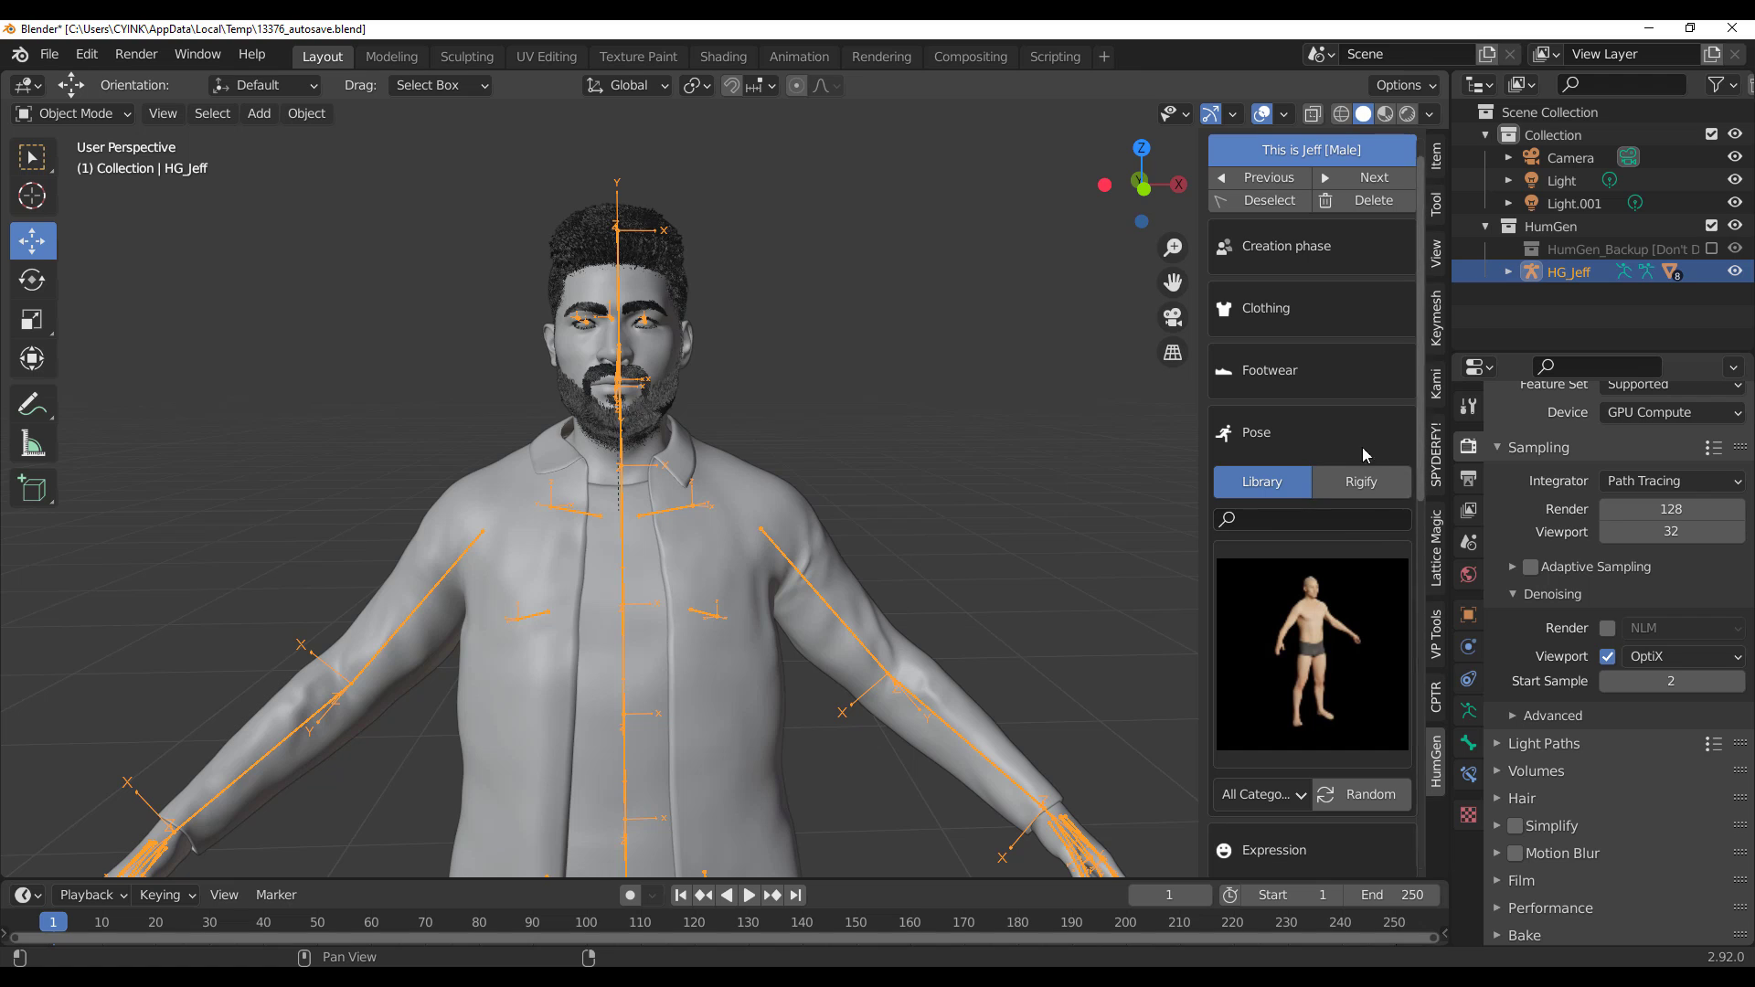
left_click(1359, 489)
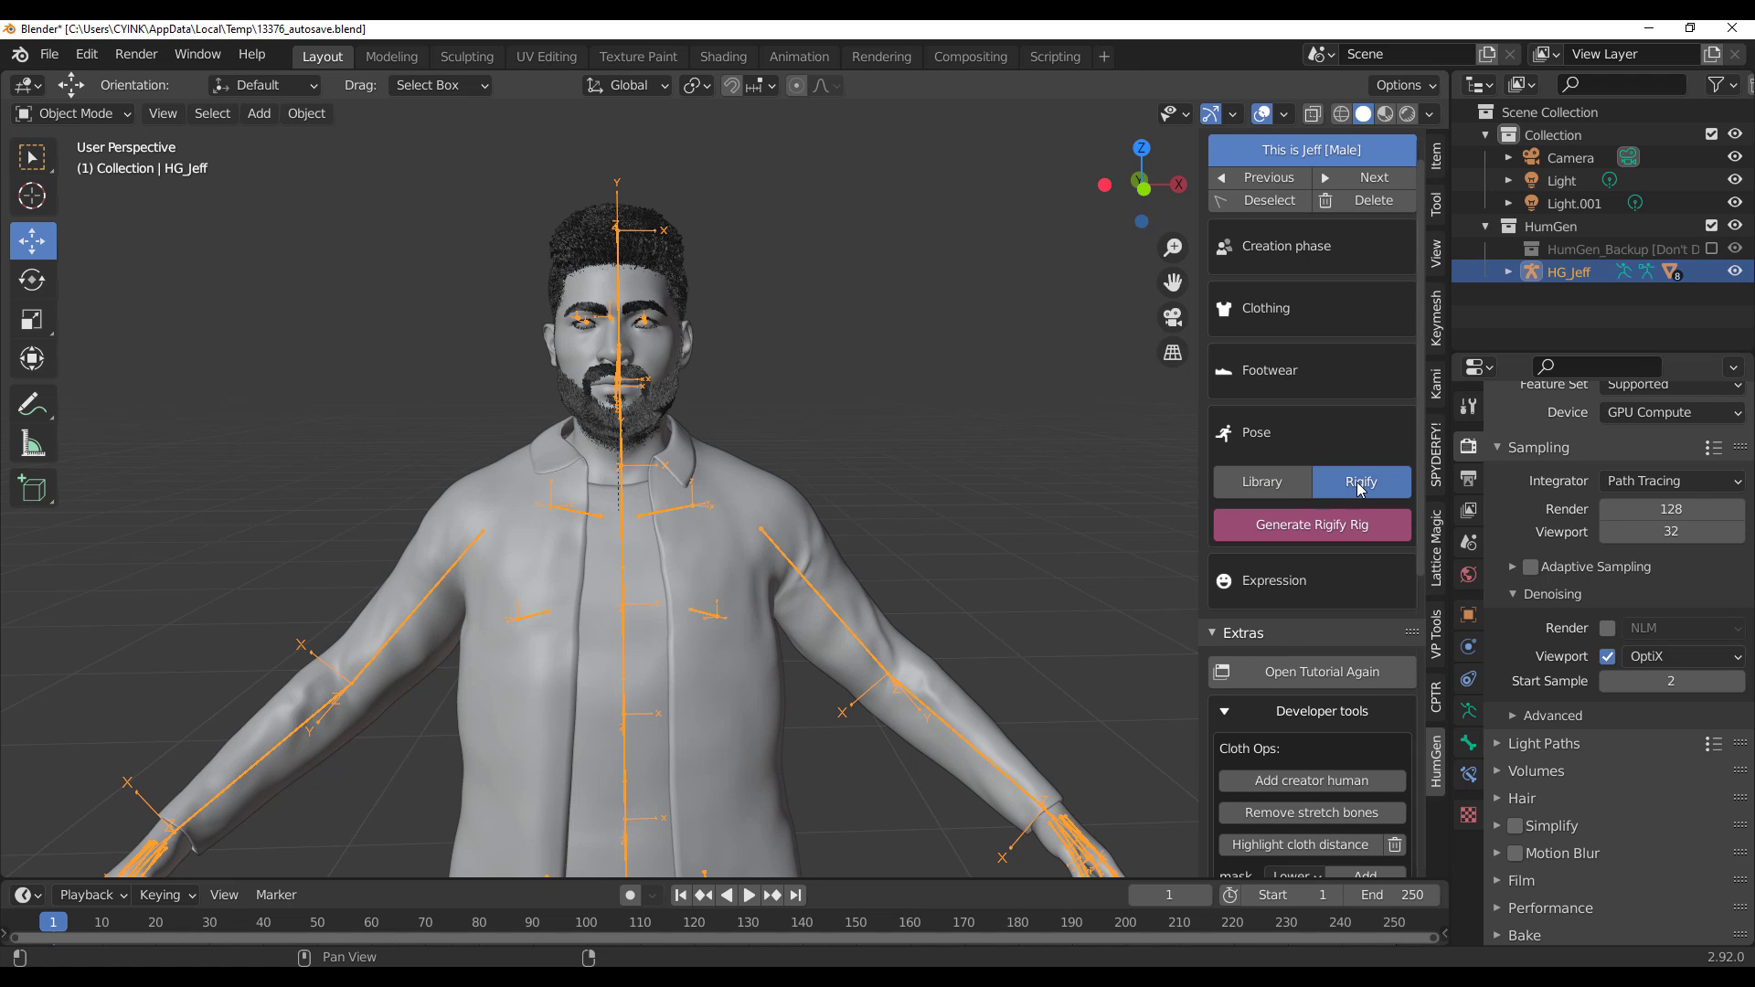
left_click(1309, 529)
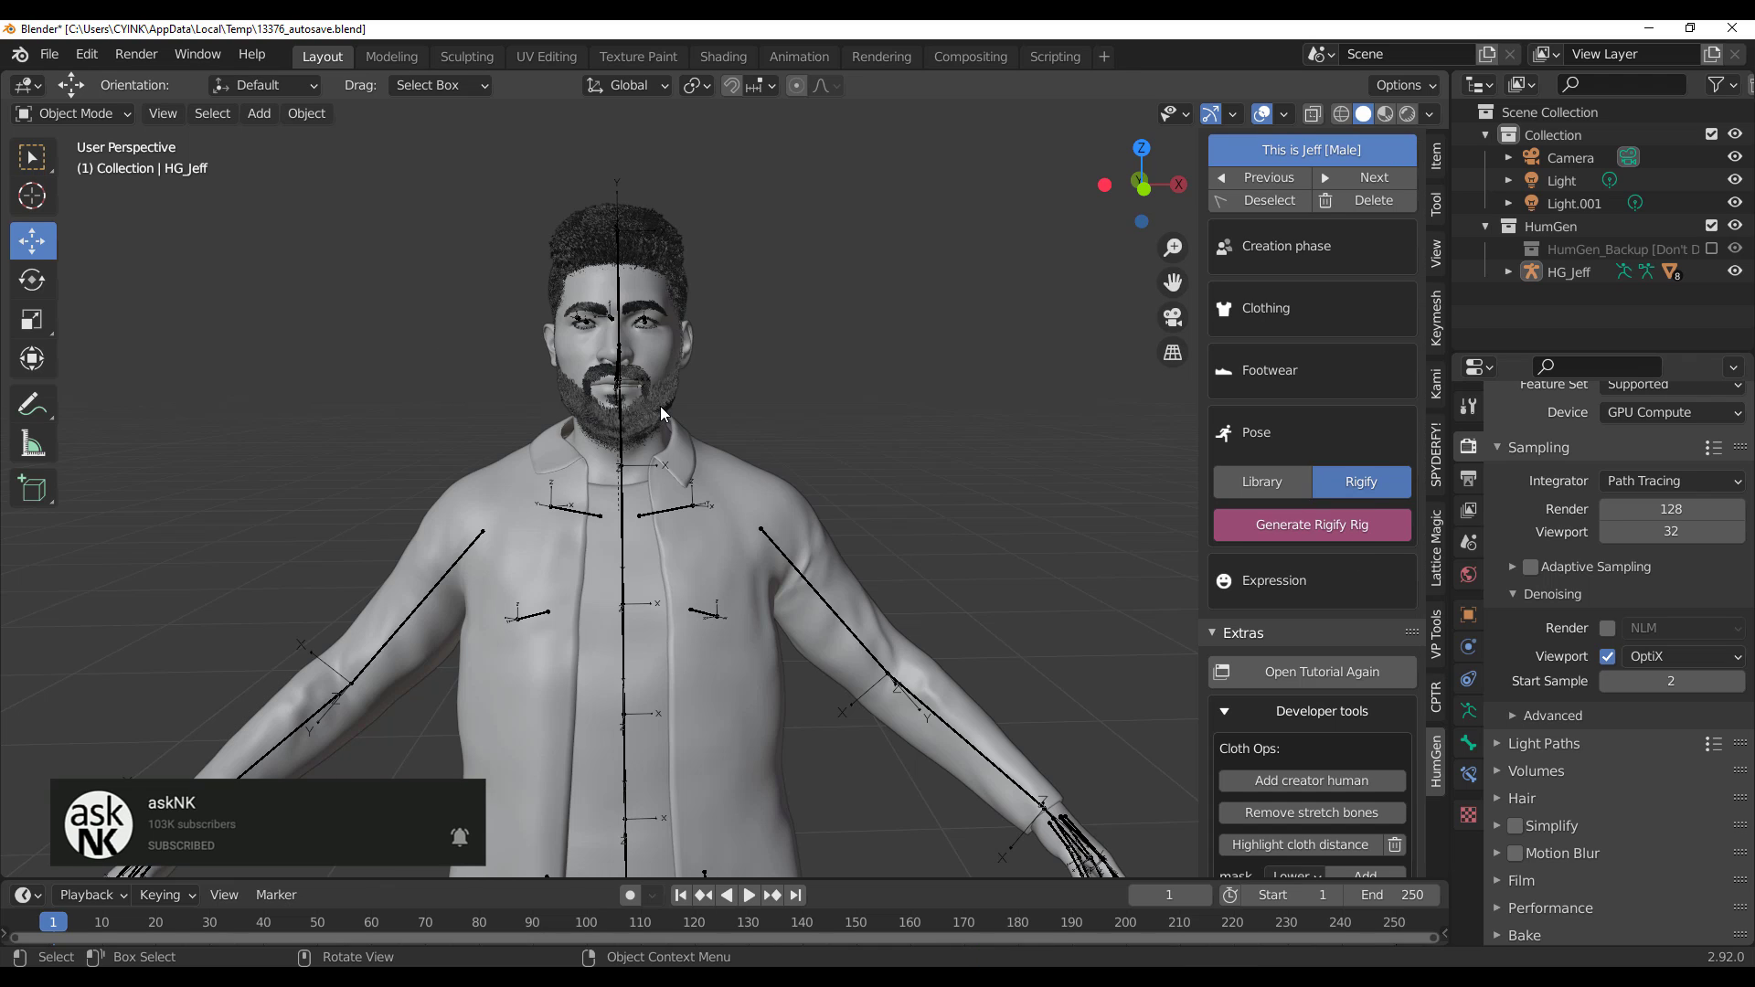
Step: Search the add-on preferences for "rig" and enable the Rigging: Rigify add-on
left_click(87, 54)
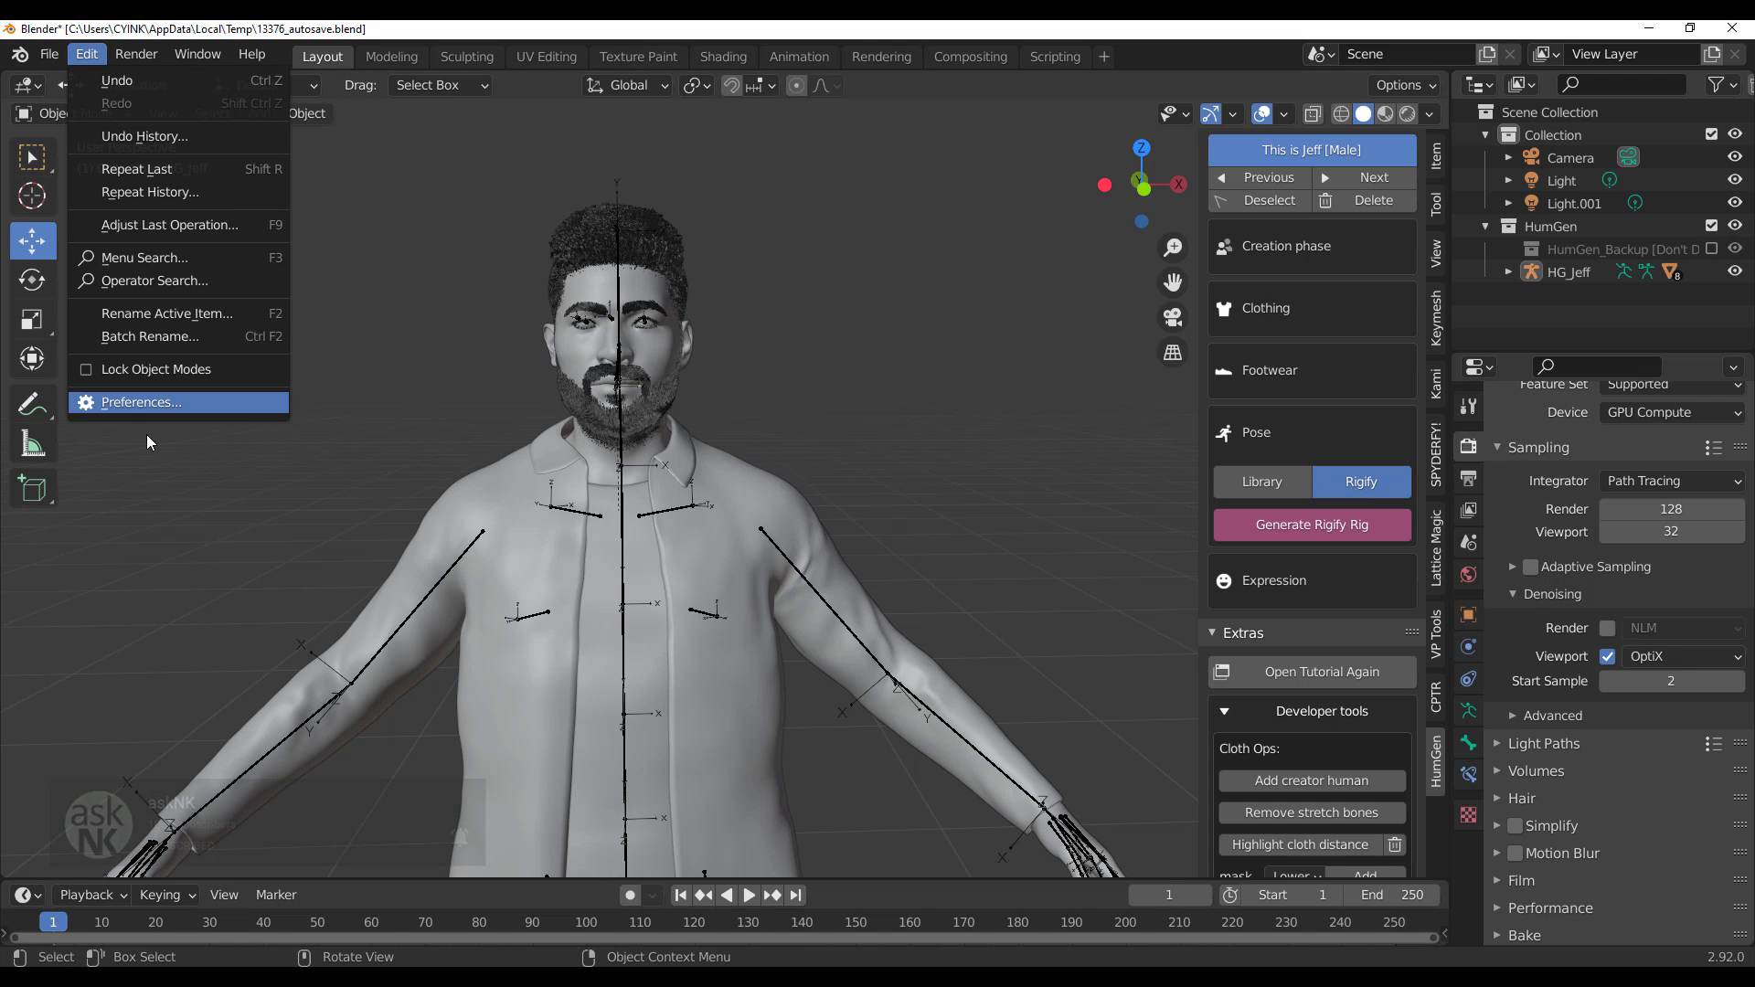
left_click(151, 403)
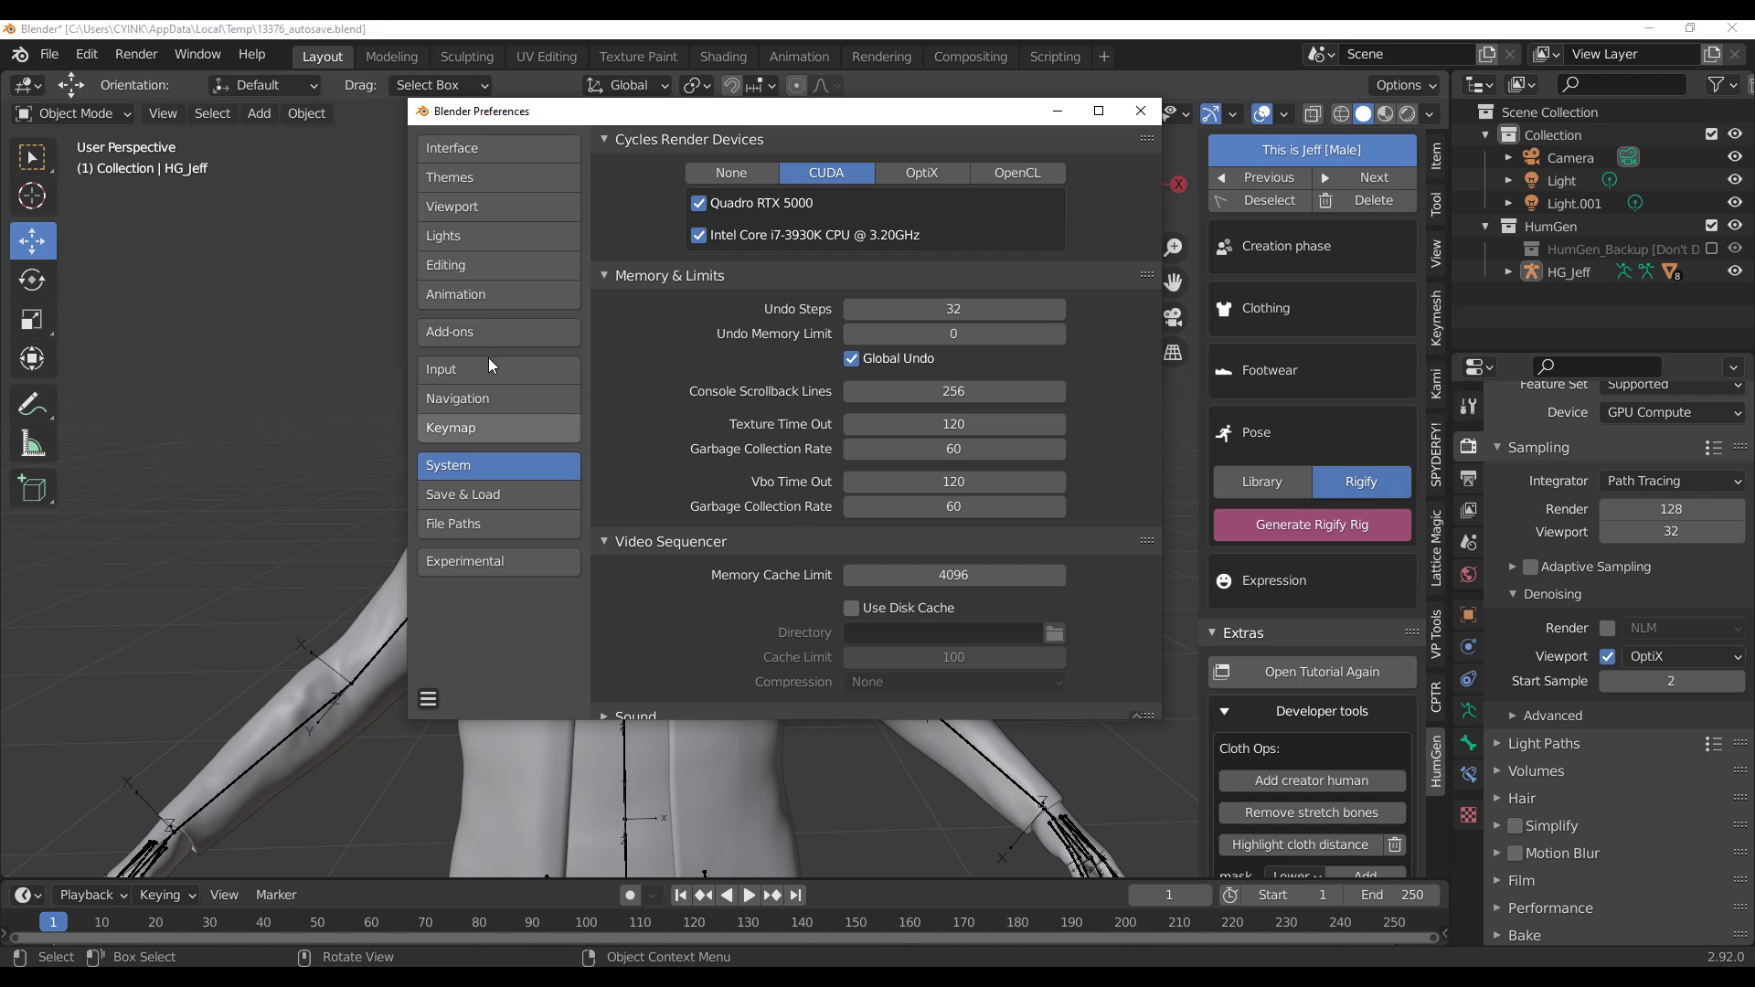
left_click(494, 340)
left_click(1037, 175)
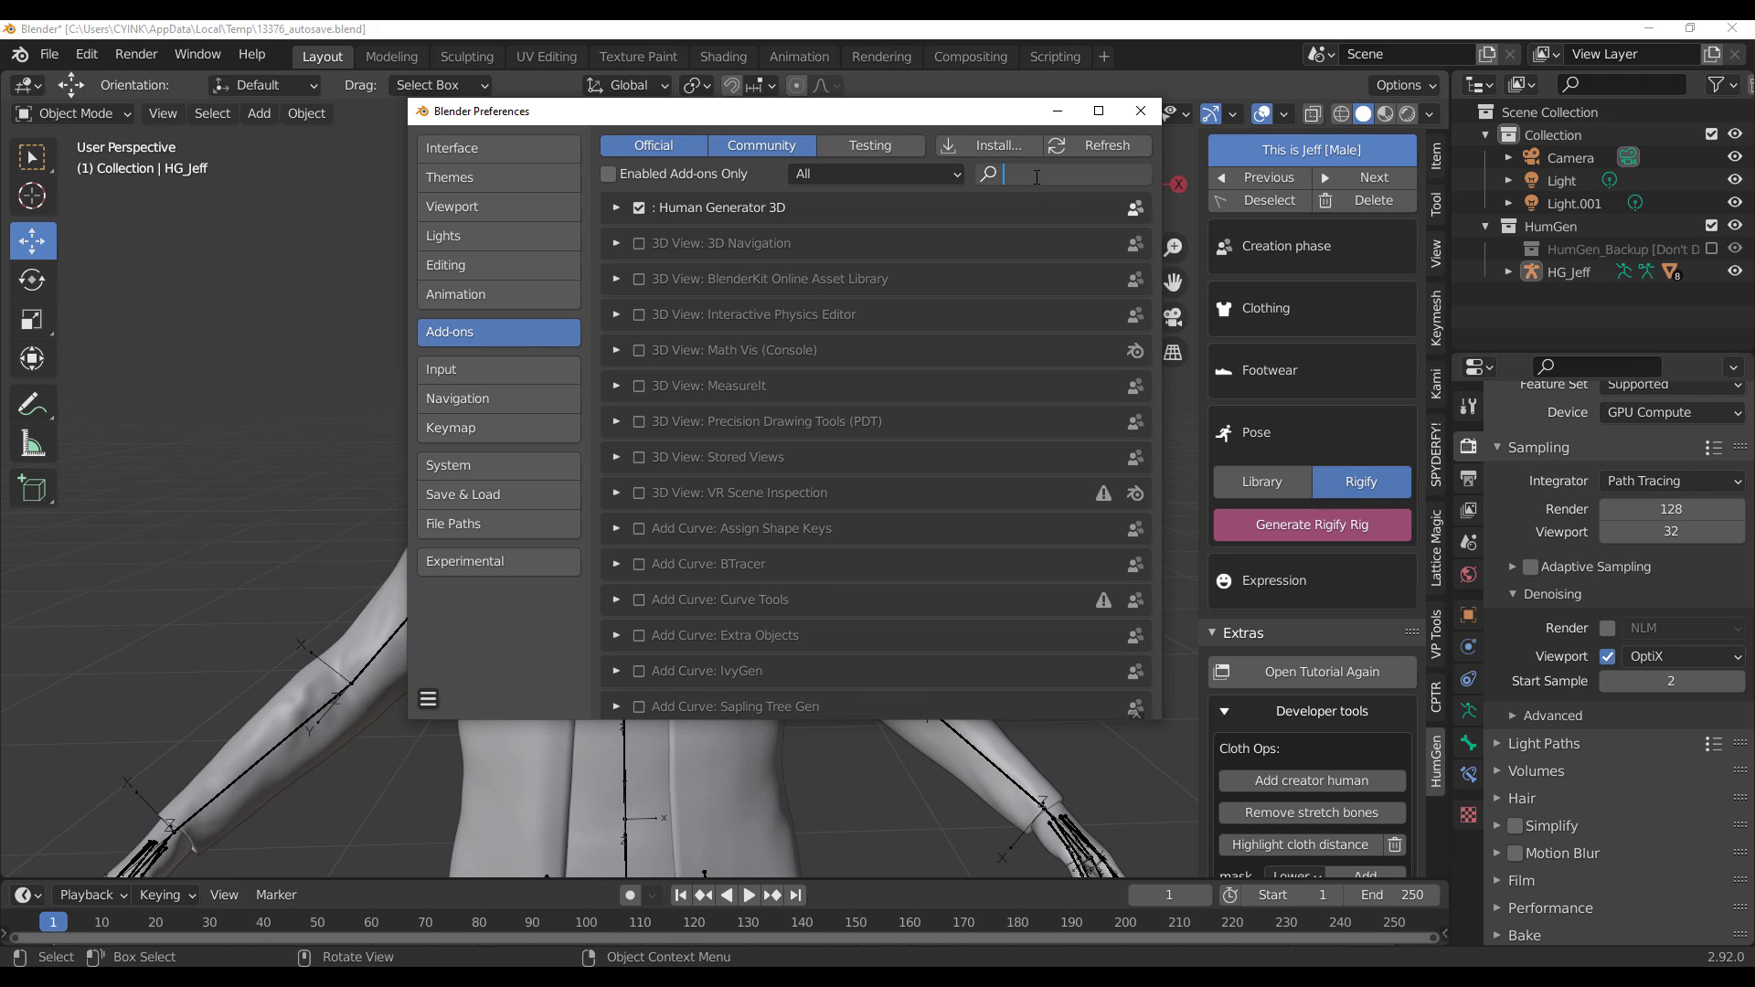
type("rig")
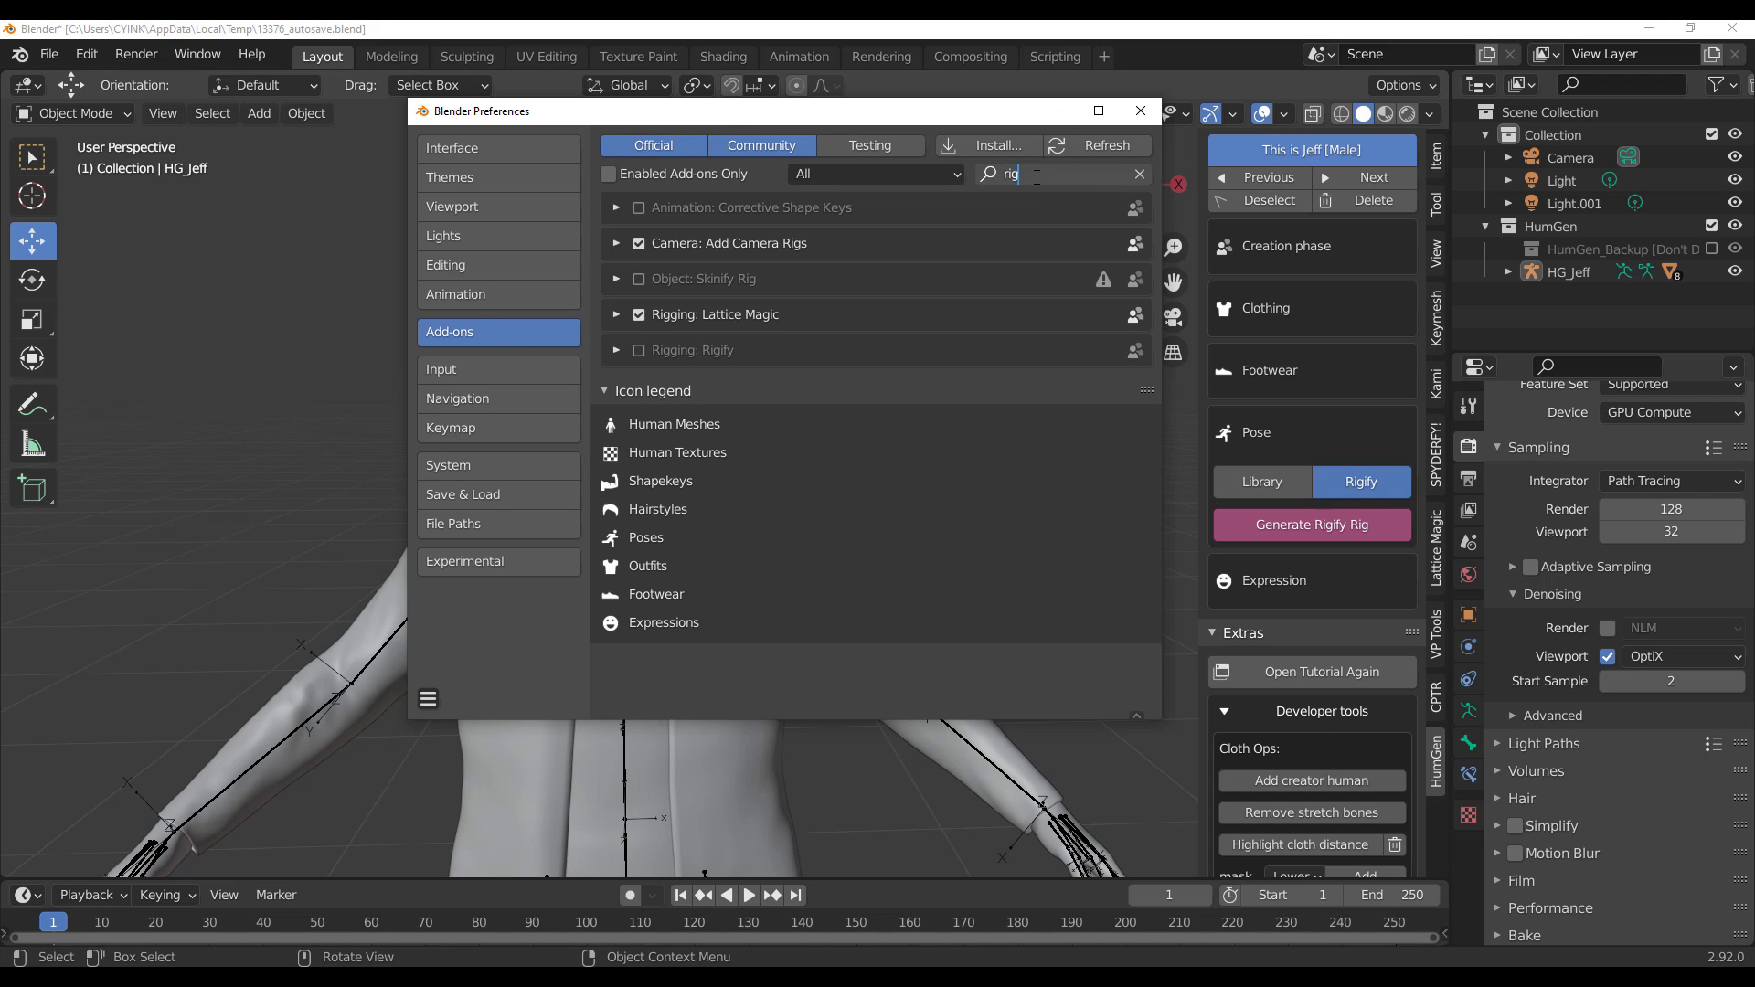
key("Return")
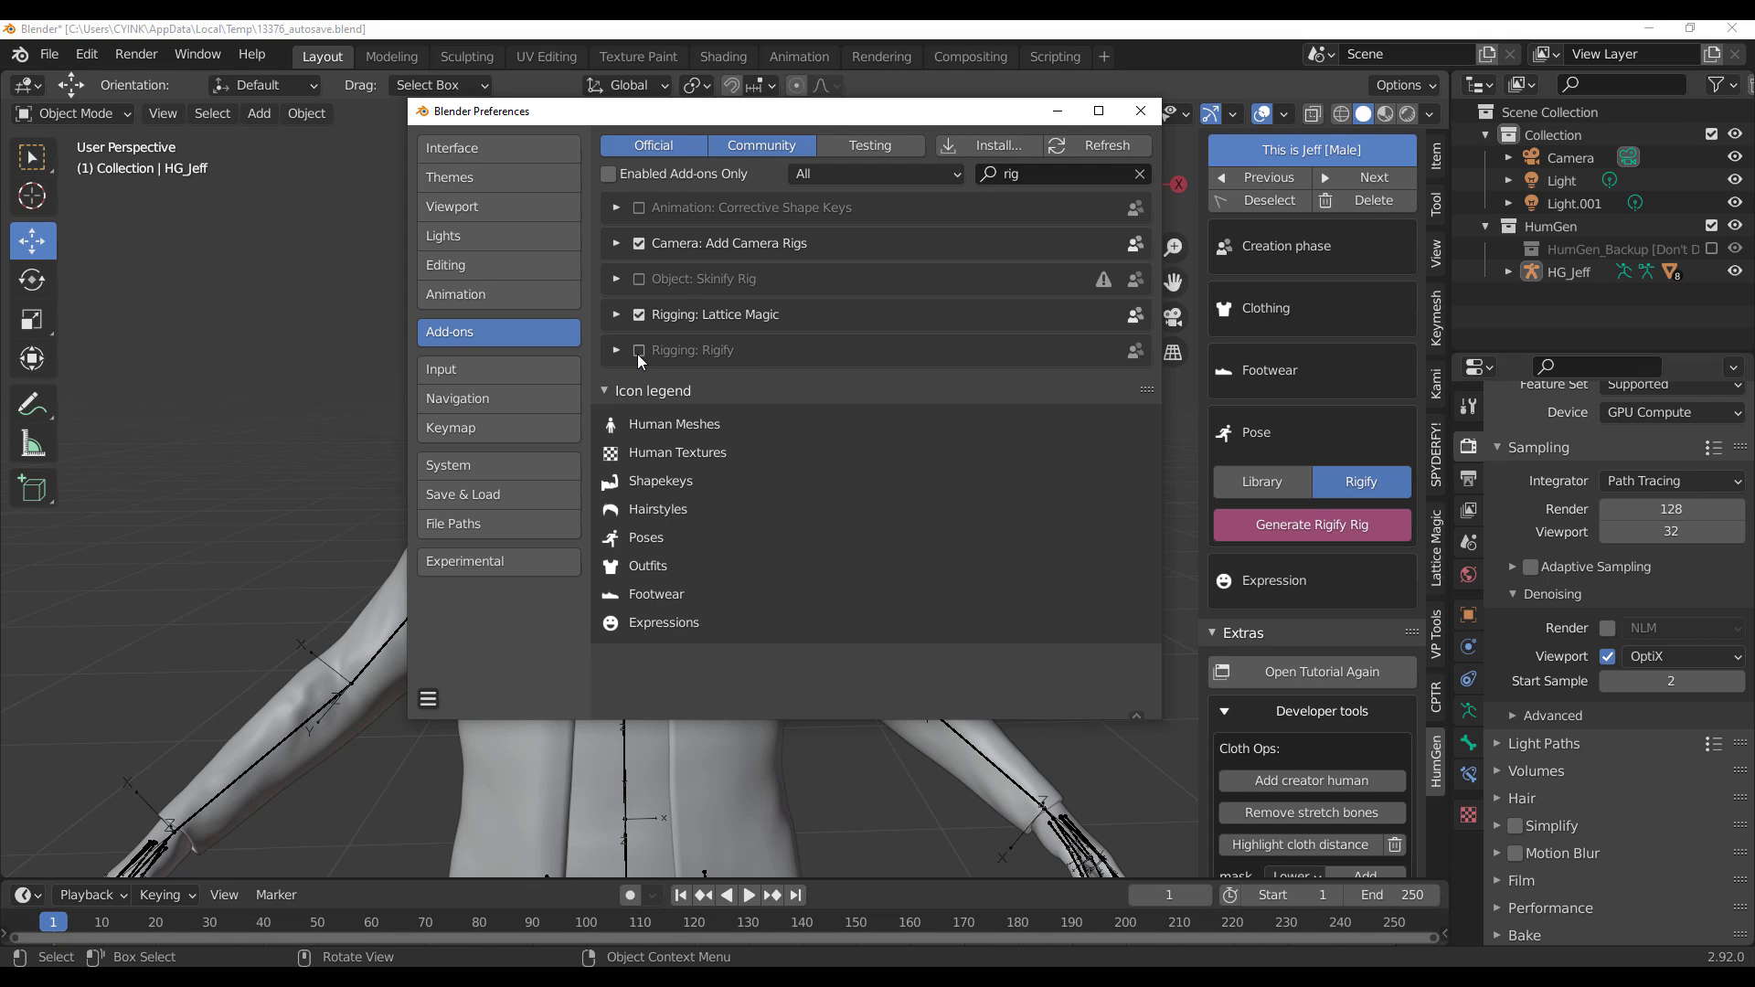
left_click(650, 356)
left_click(618, 351)
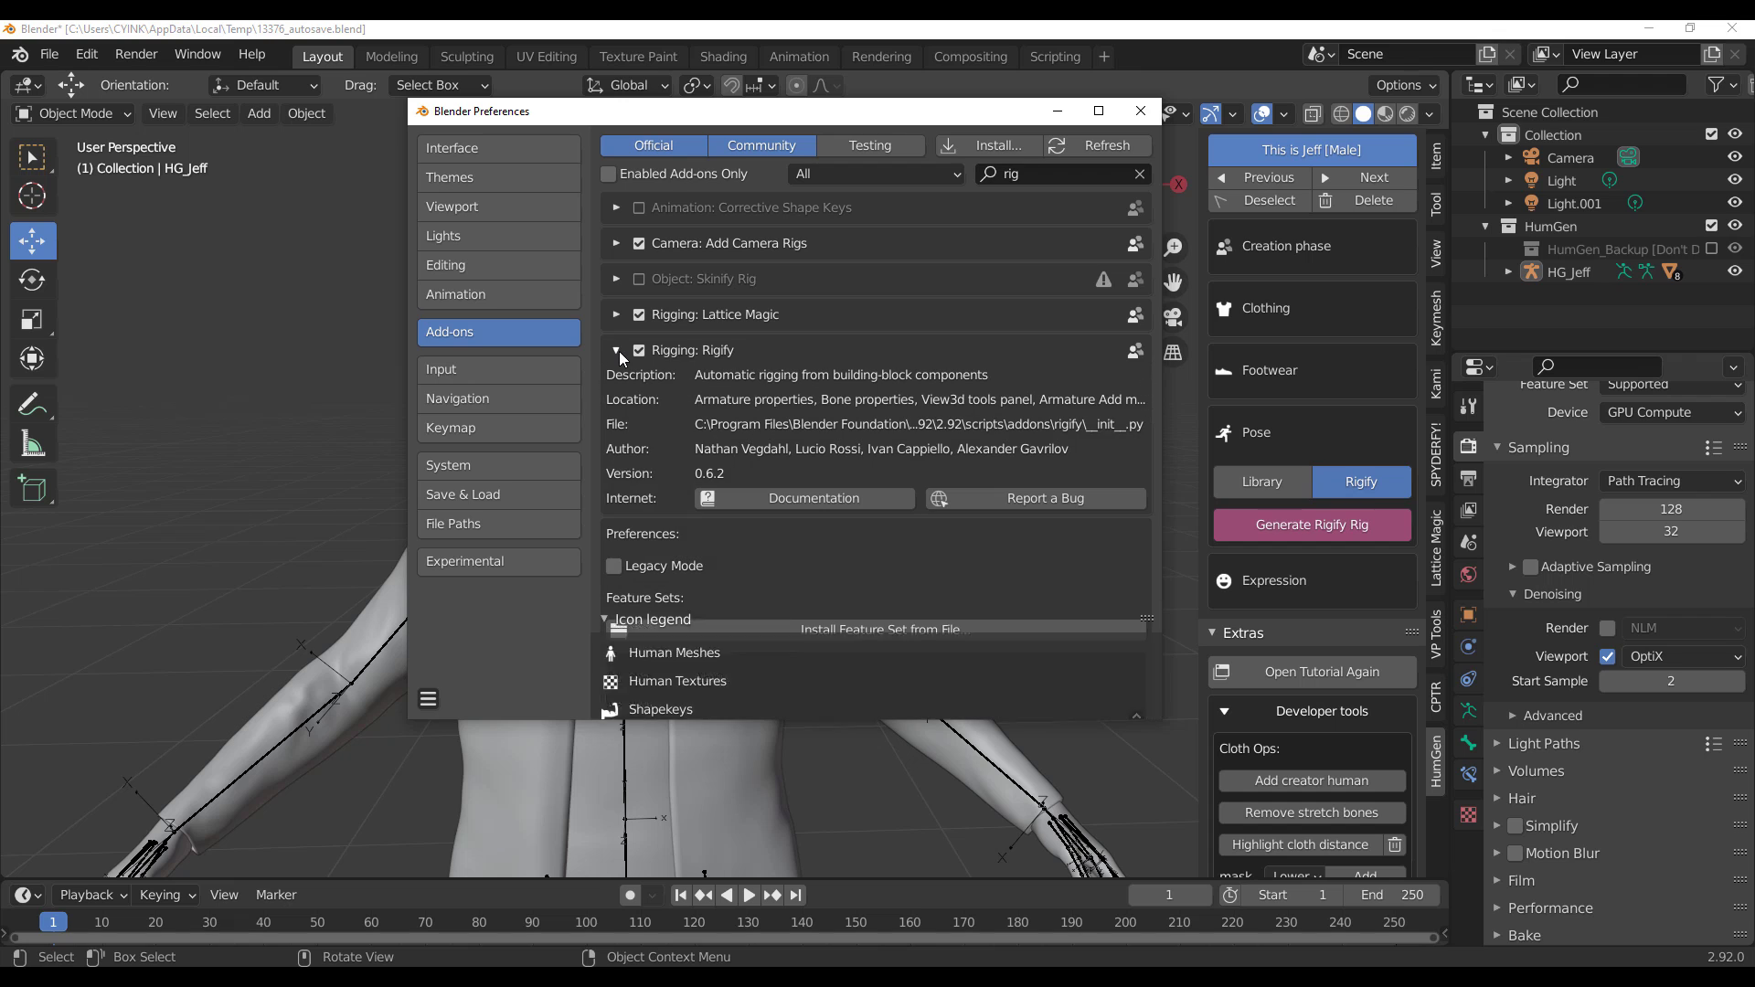
left_click(618, 351)
Step: Save the Blender preferences and close their window
left_click(428, 698)
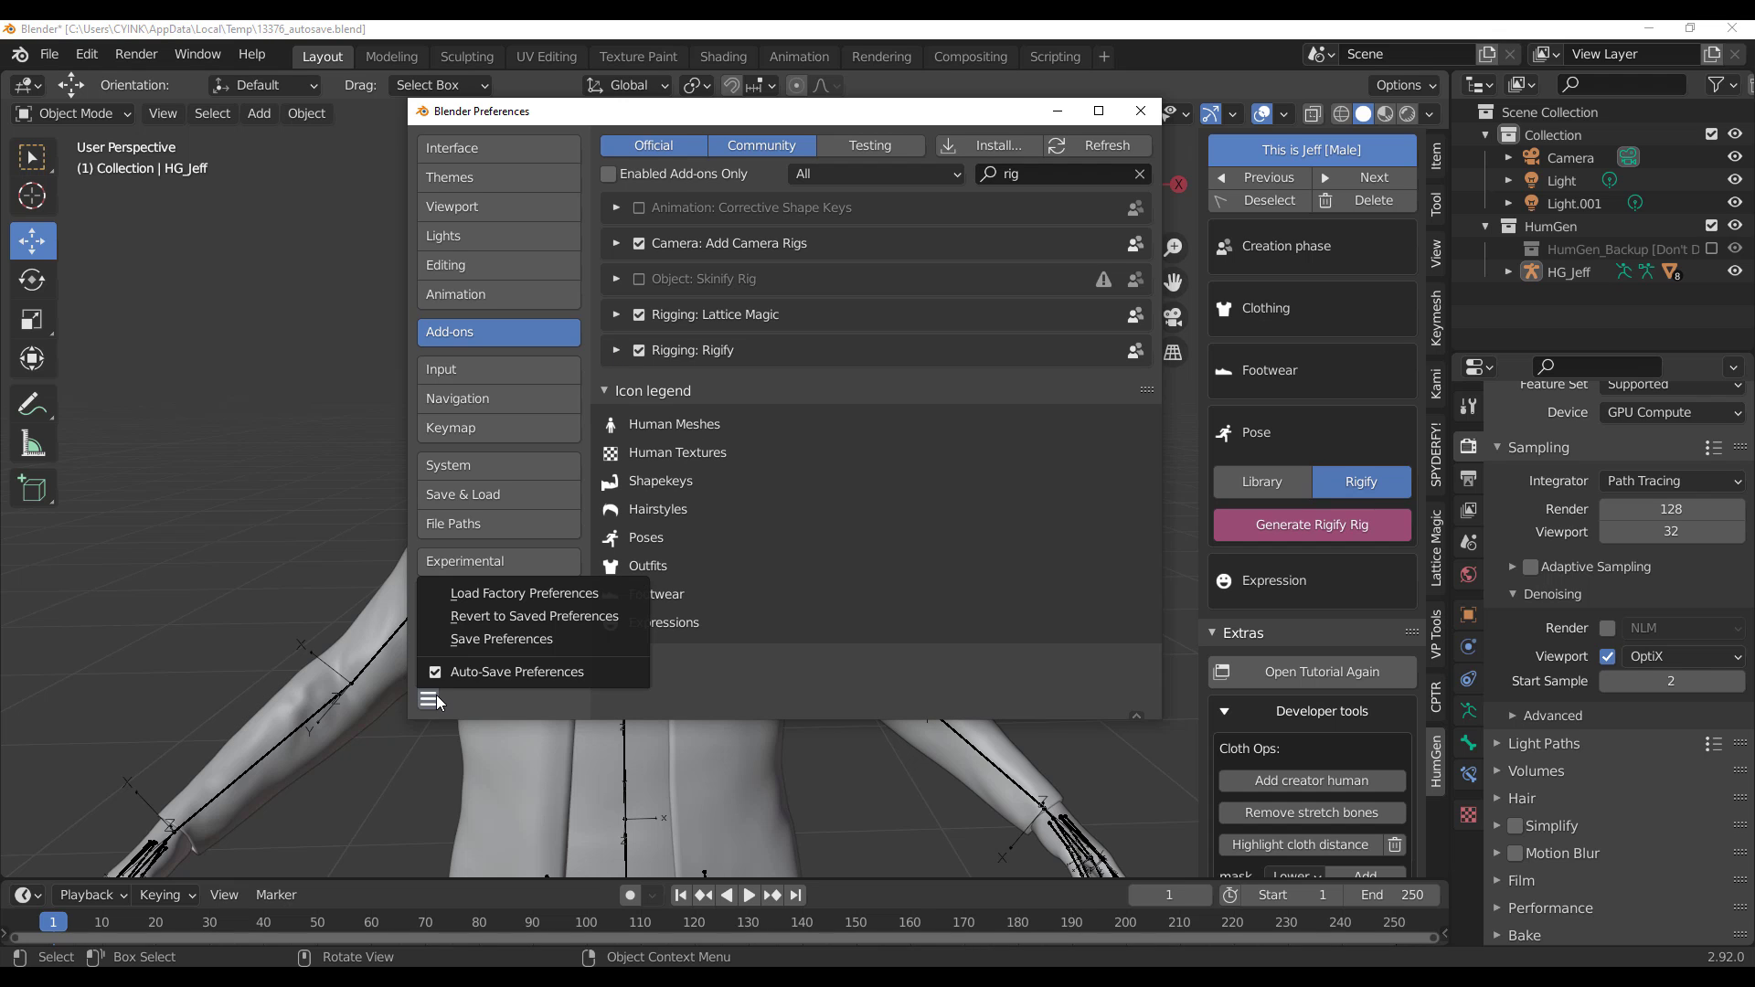
left_click(549, 640)
left_click(1139, 113)
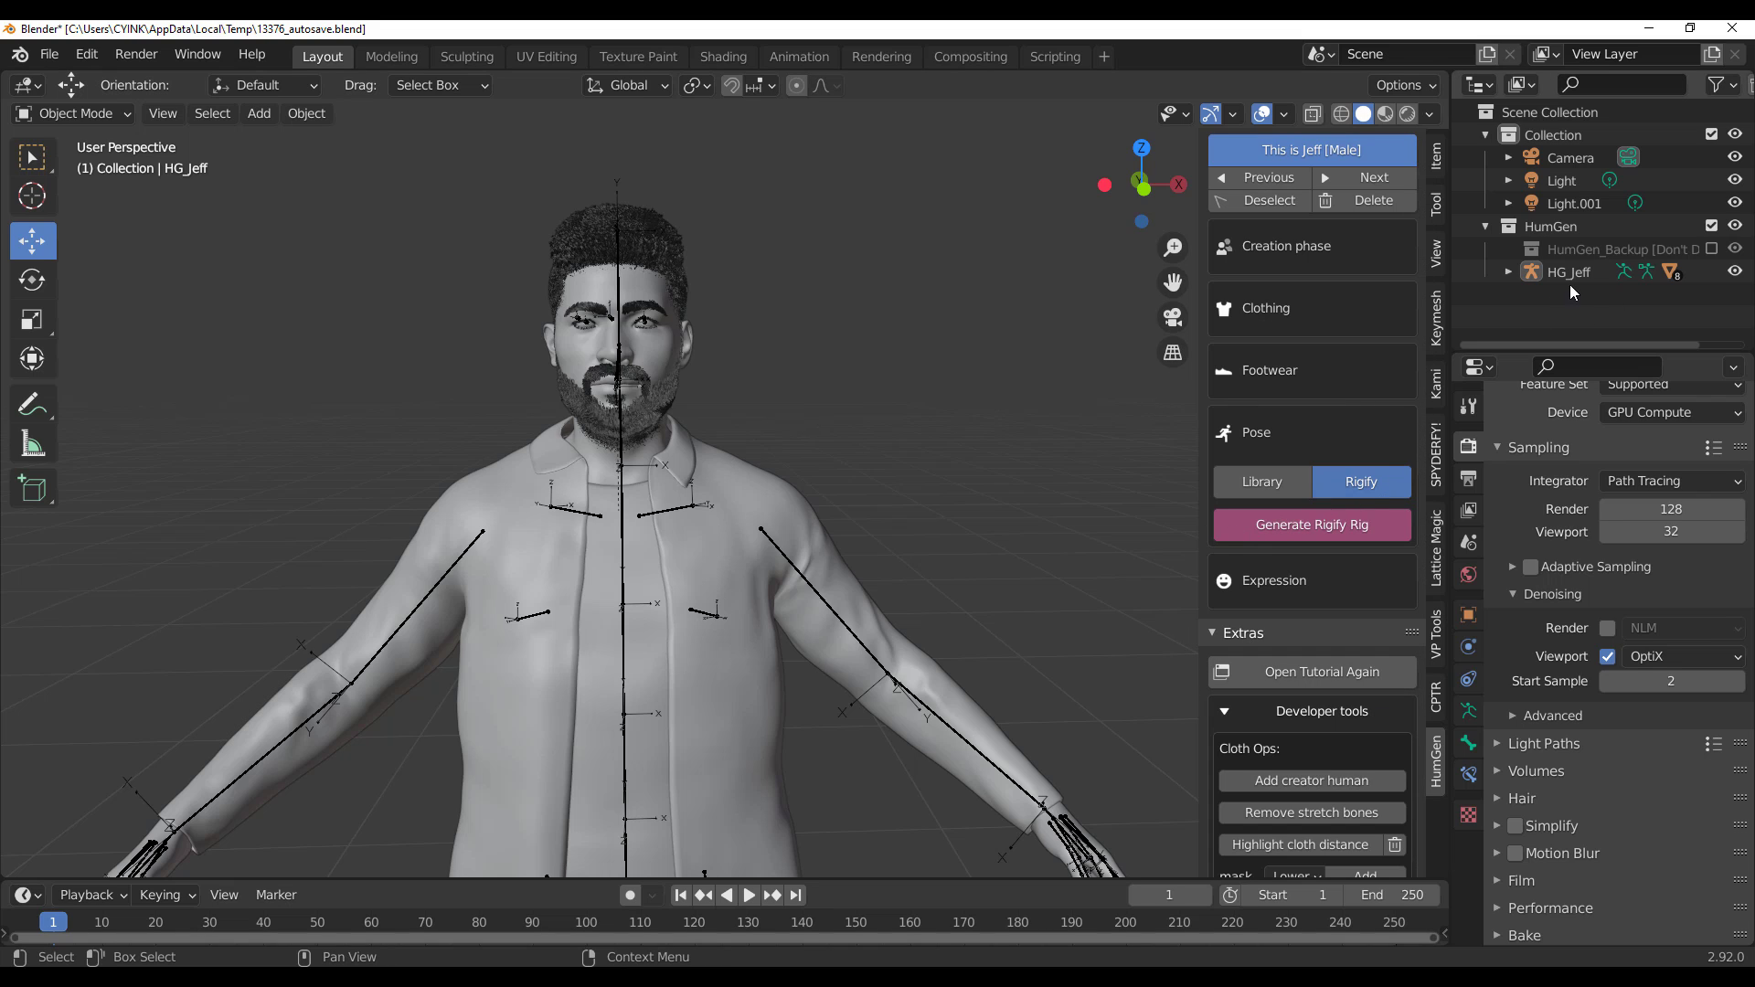
Step: Generate the Rigify rig for HG_Jeff and put the HG_Jeff_RIGIFY armature into Pose Mode
left_click(1545, 271)
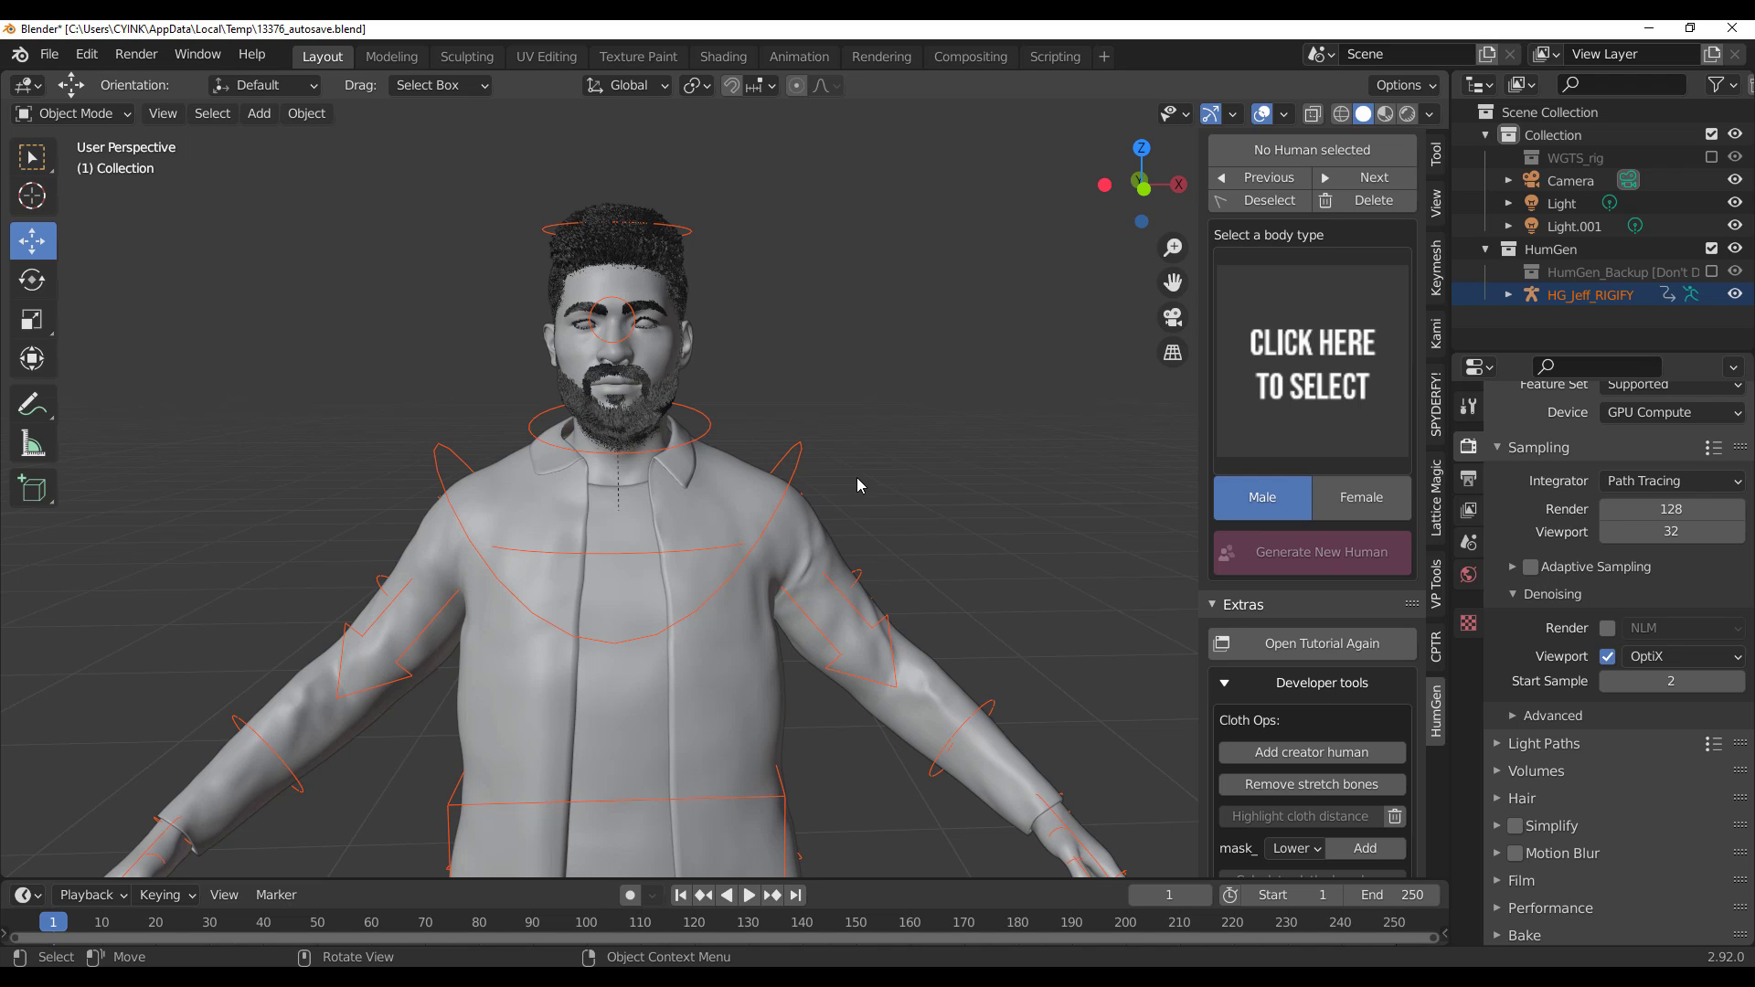
left_click(1574, 294)
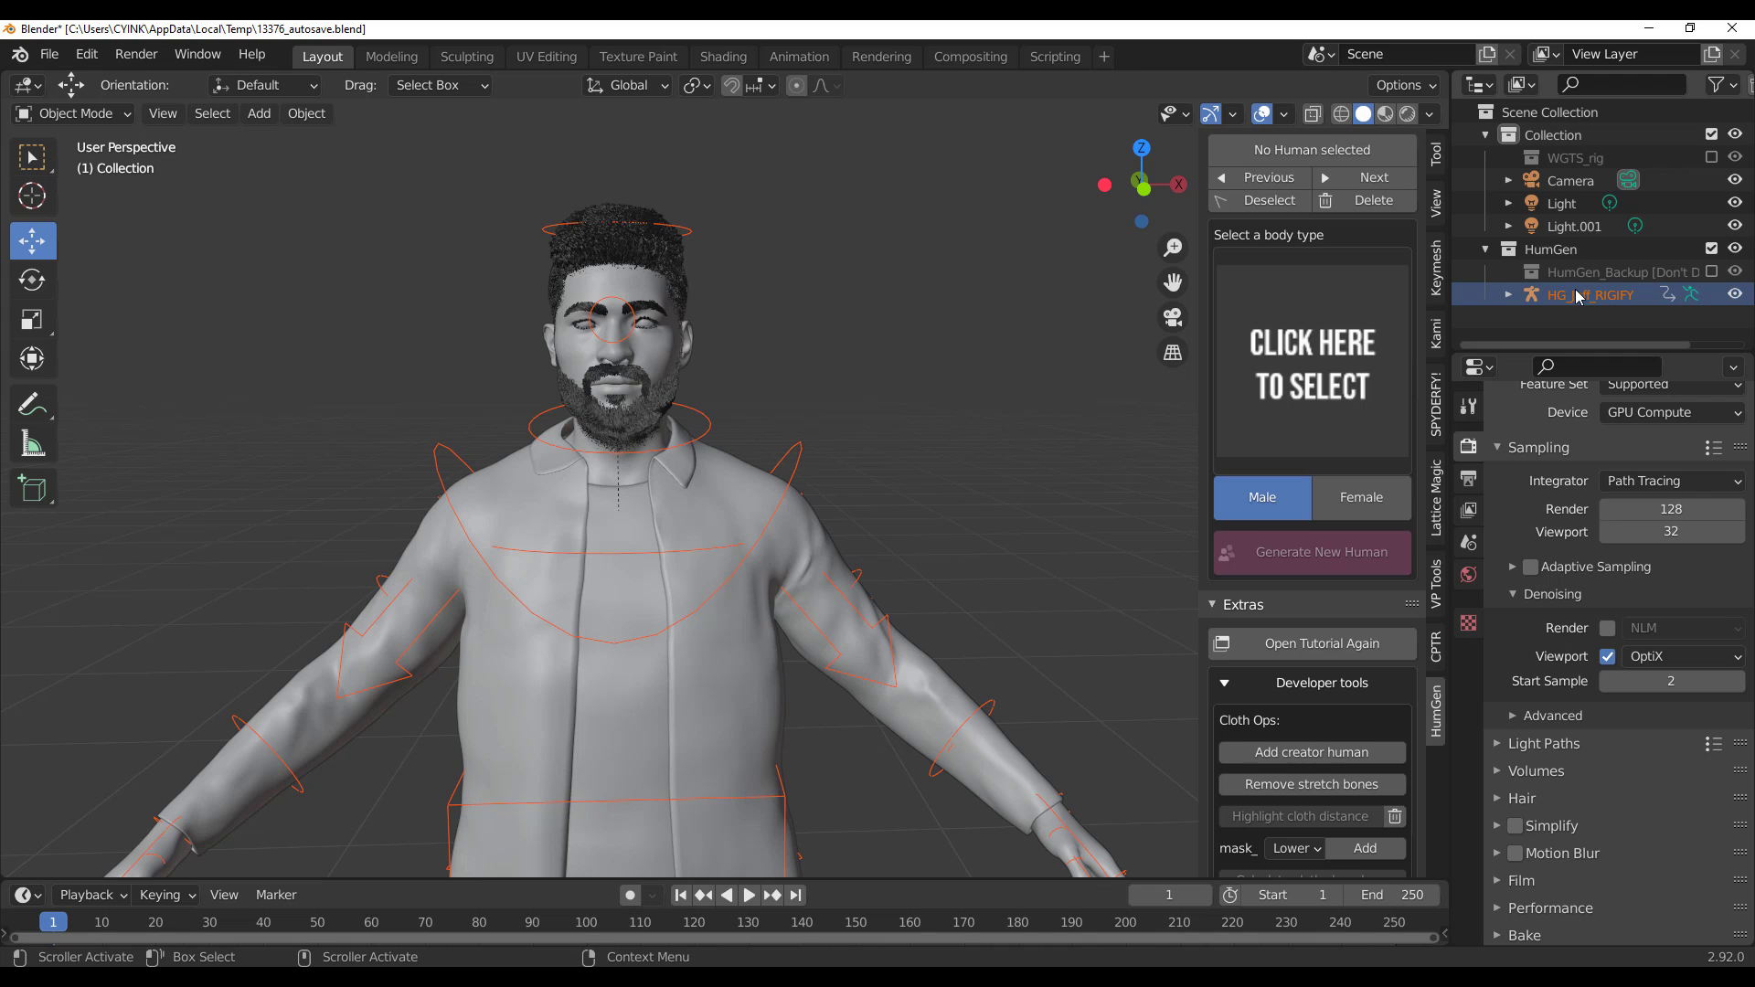
left_click(62, 114)
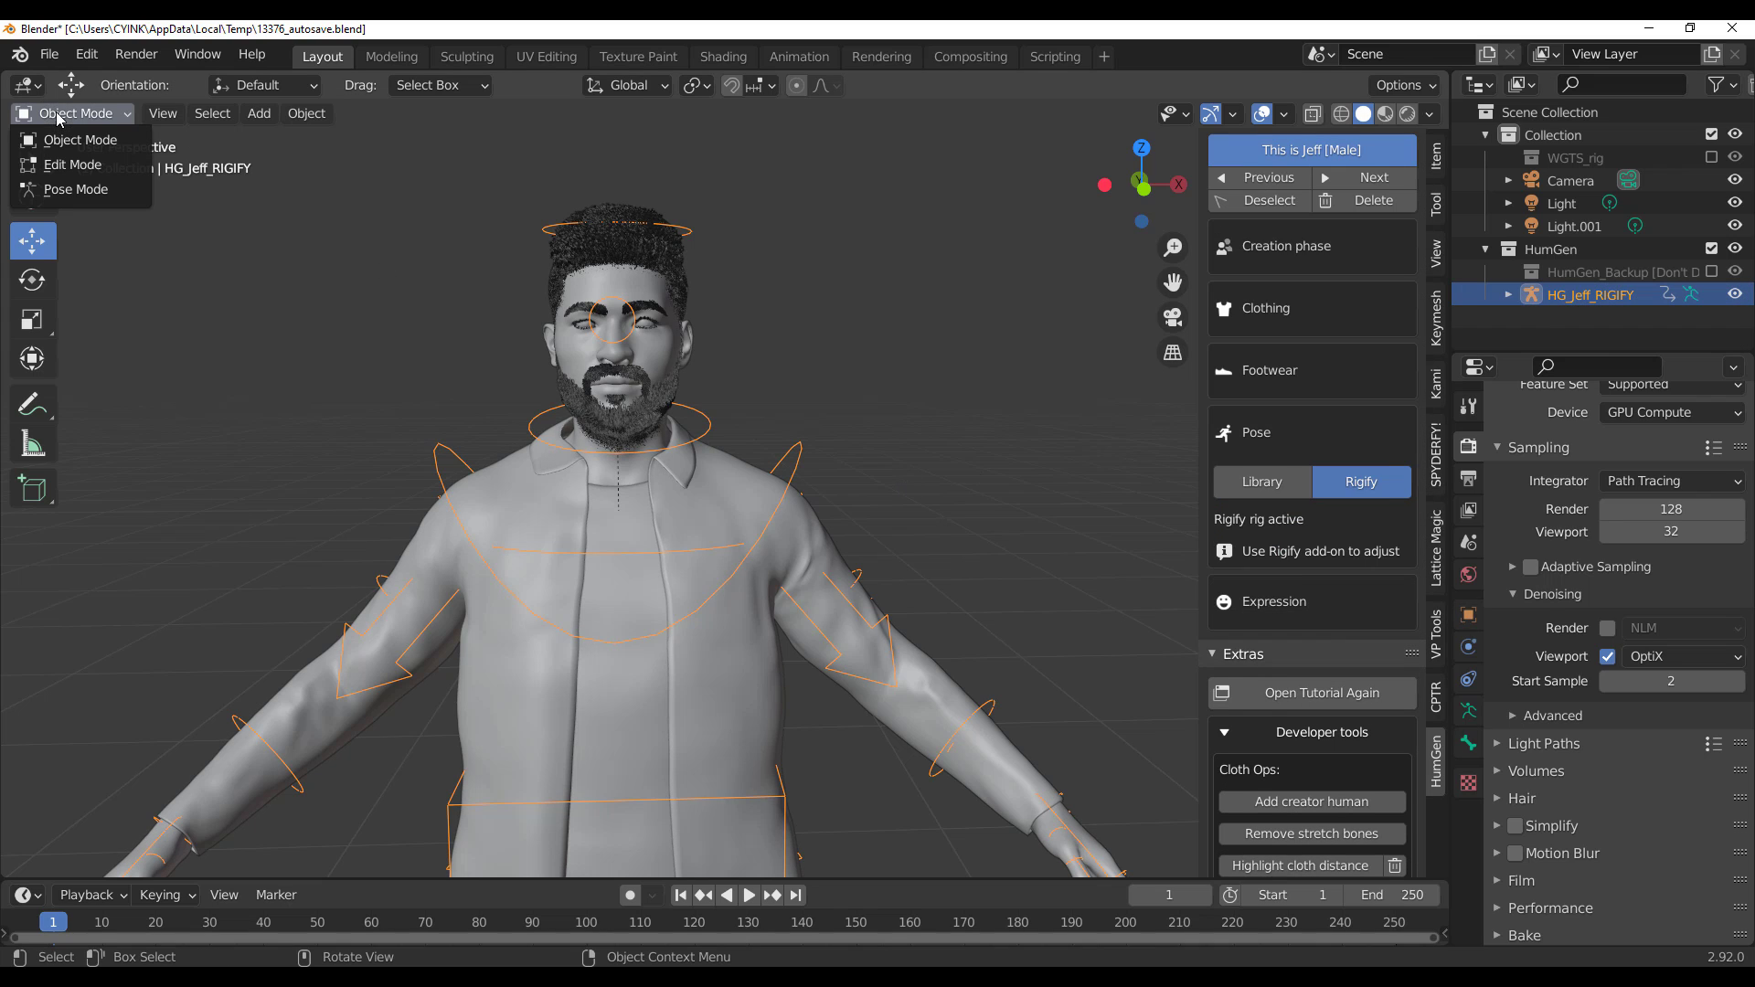
left_click(95, 190)
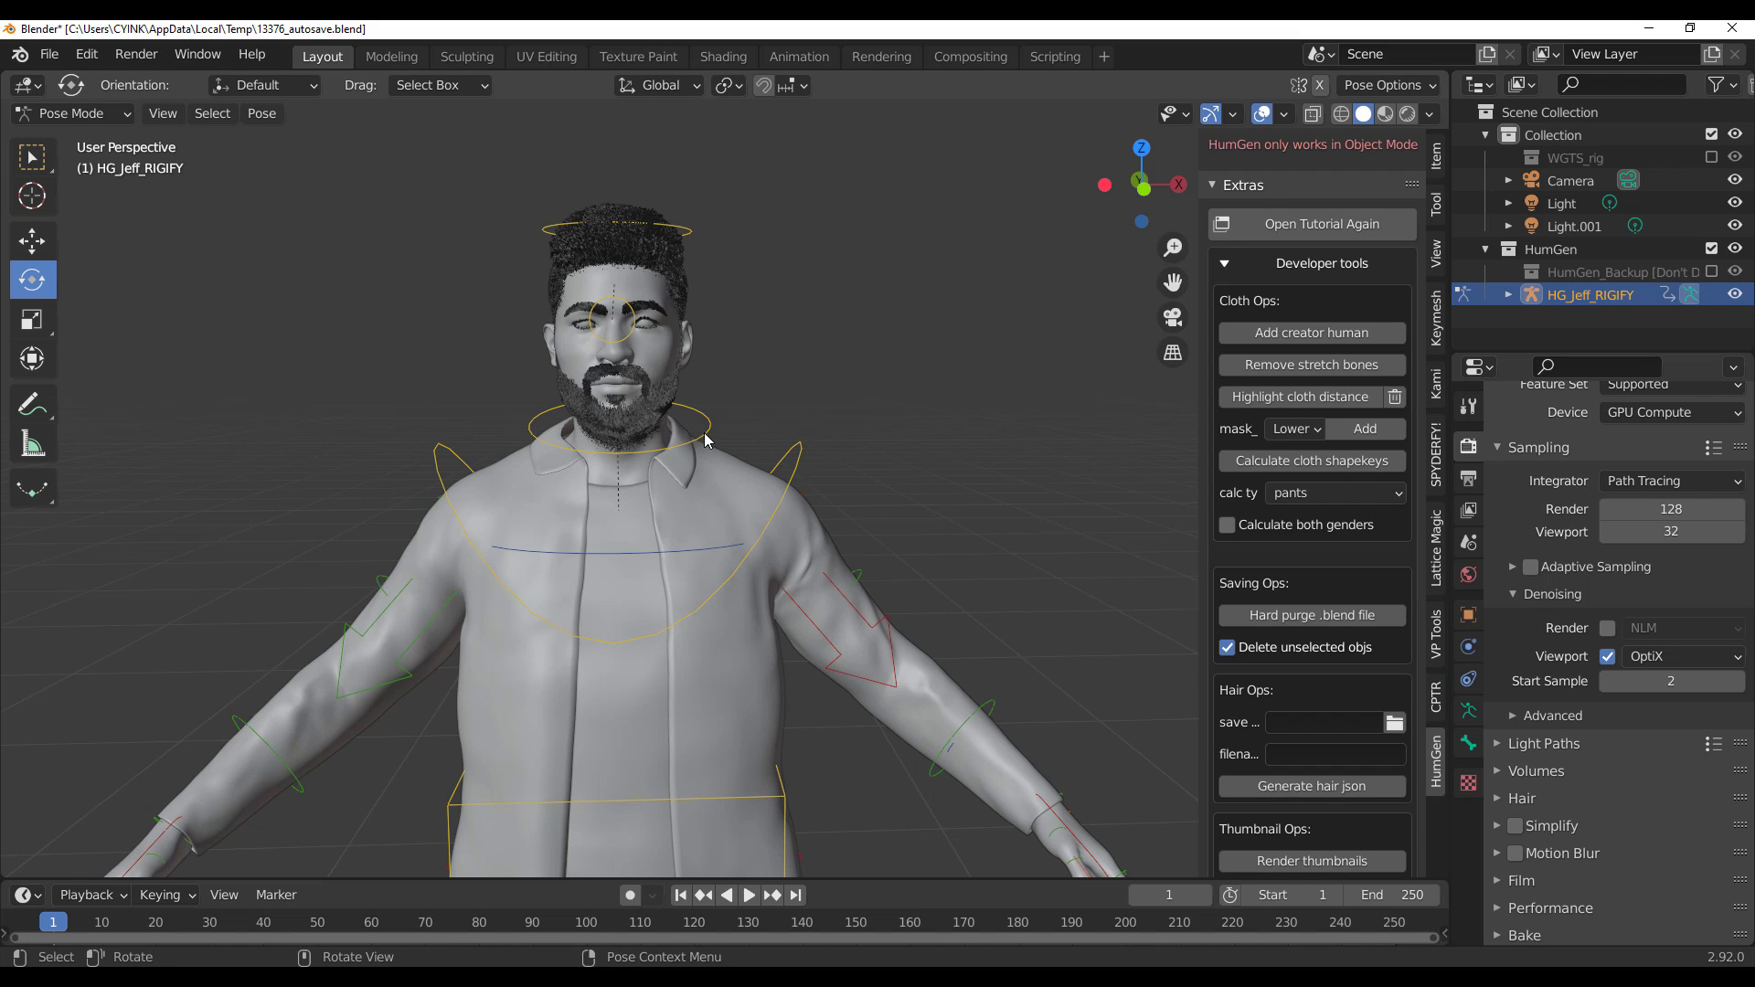
Step: Select the neck control, then select the left hand's hand_ik.L control and activate the Move tool
left_click(705, 439)
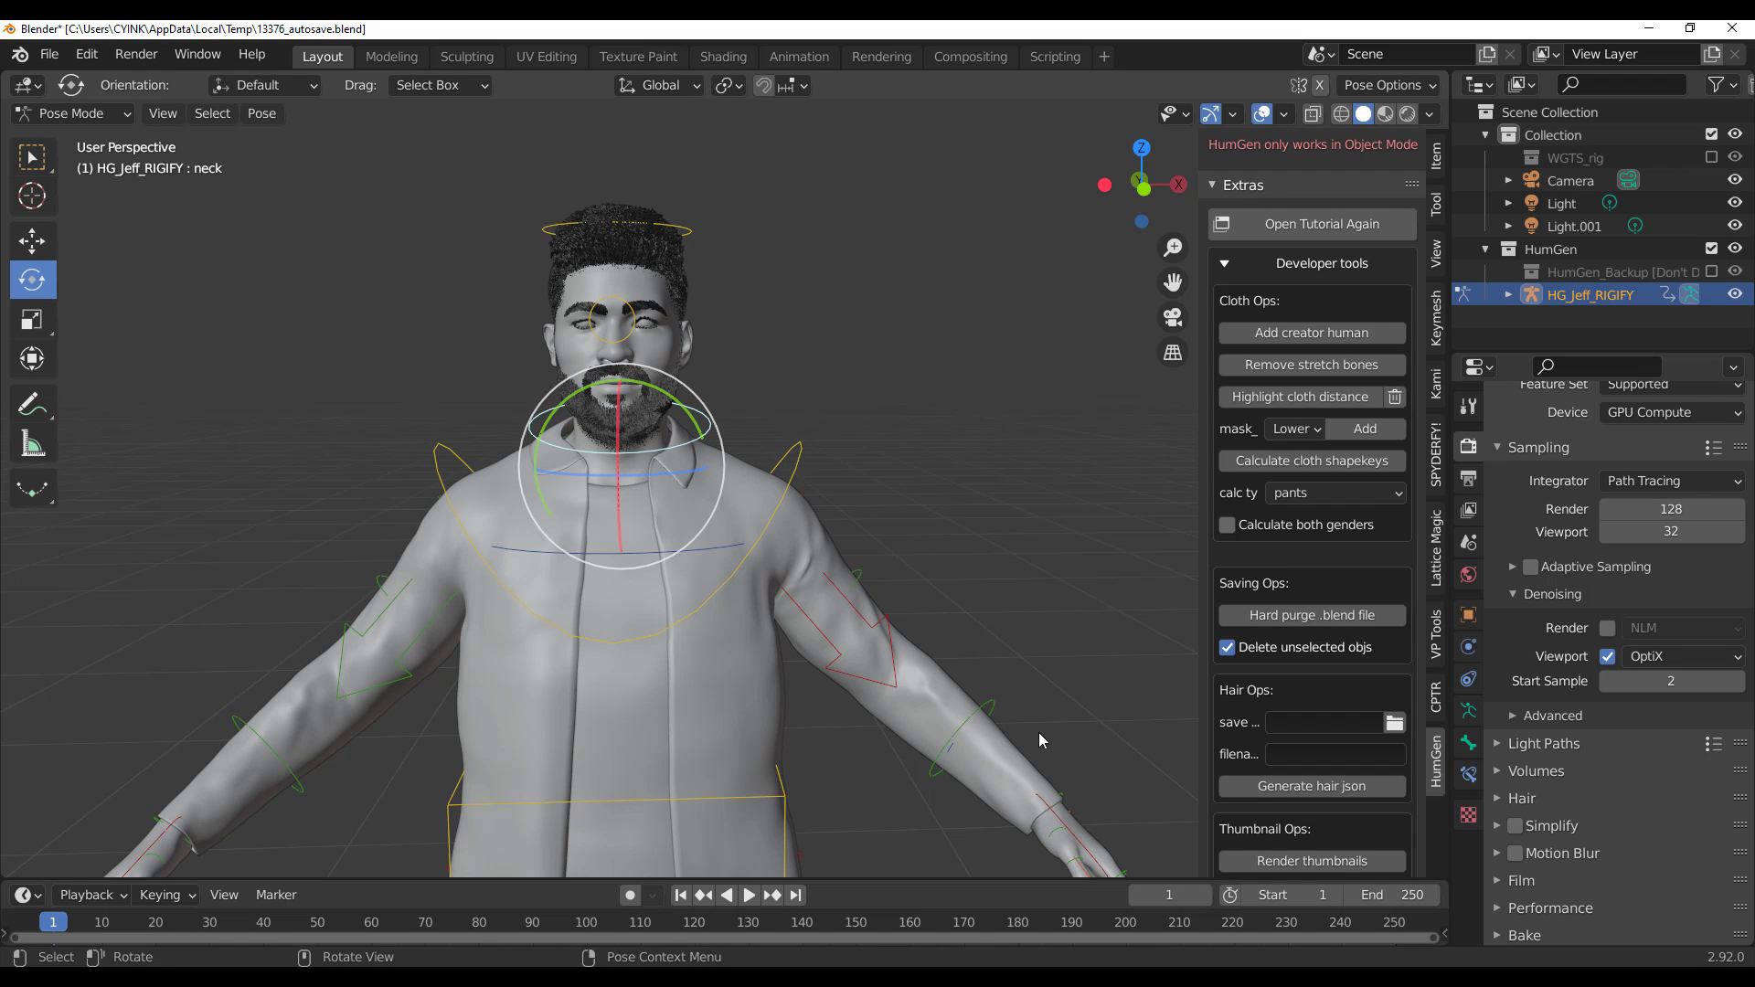
middle_click_drag(991, 742, 886, 595)
scroll(699, 589, "up", 4)
left_click(415, 521)
key("shift+space")
key("g")
scroll(675, 606, "down", 6)
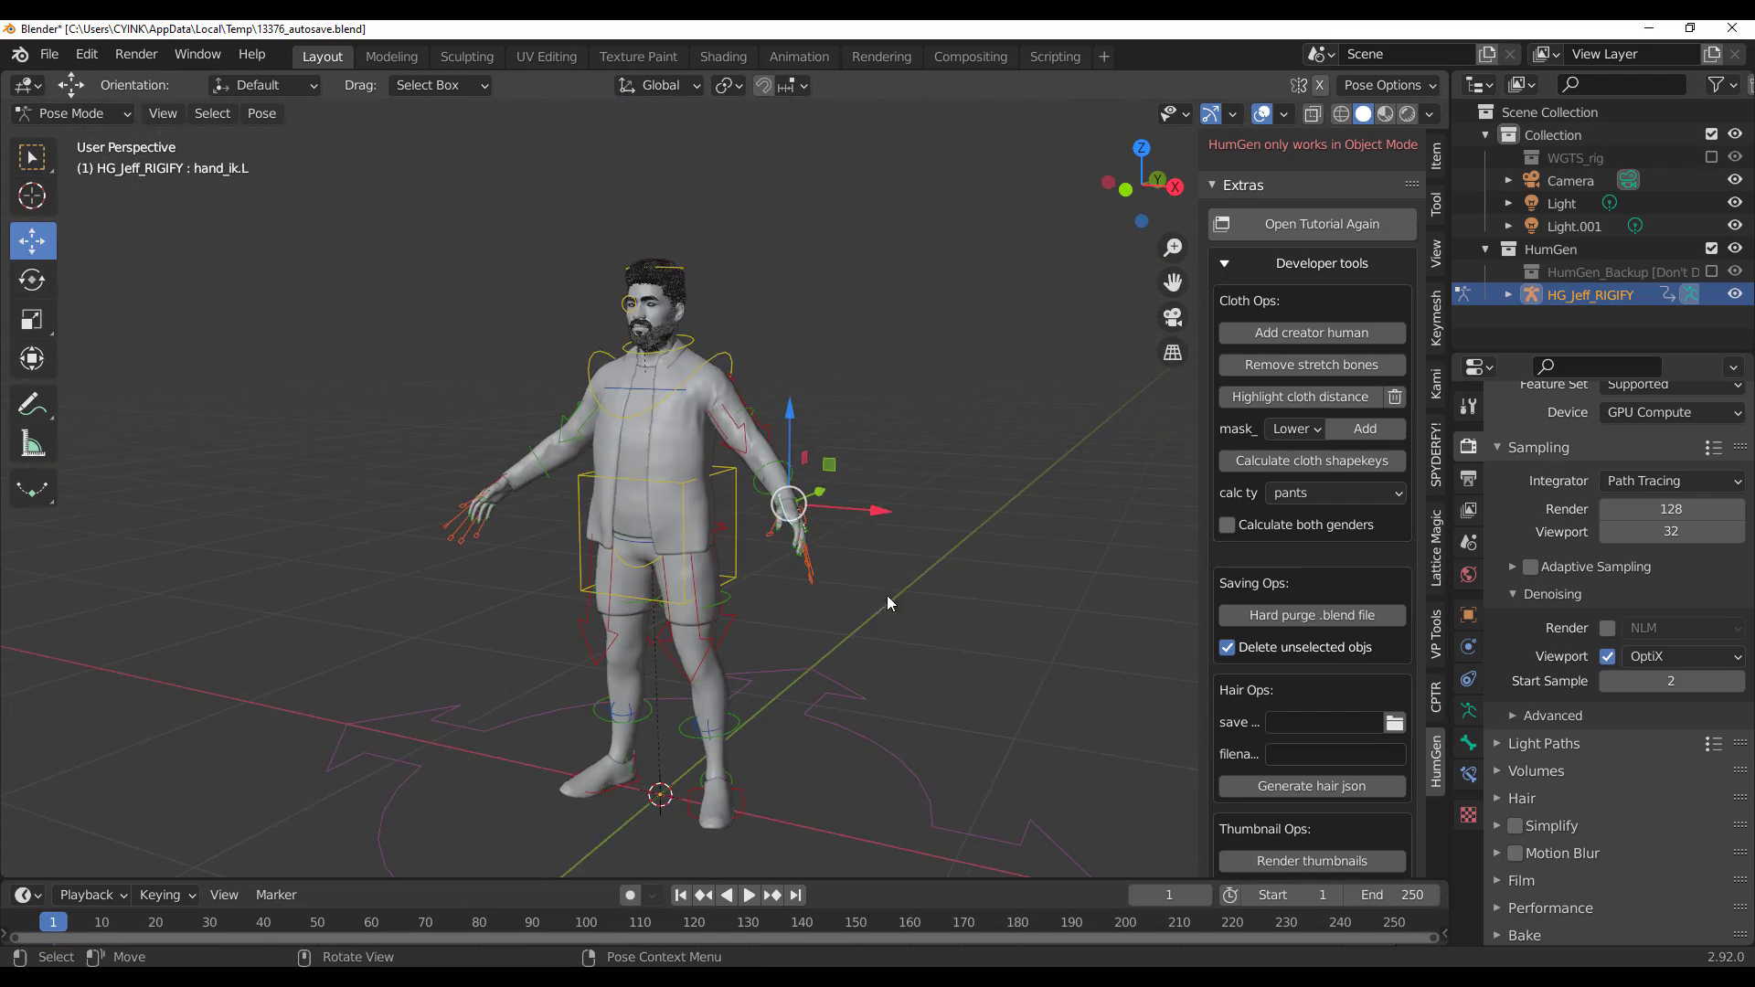
Step: Select the left foot's foot_ik.L control and move it slightly upward so the knee bends
scroll(886, 595, "up", 3)
middle_click_drag(802, 859, 832, 534, "shift")
middle_click_drag(946, 688, 848, 694)
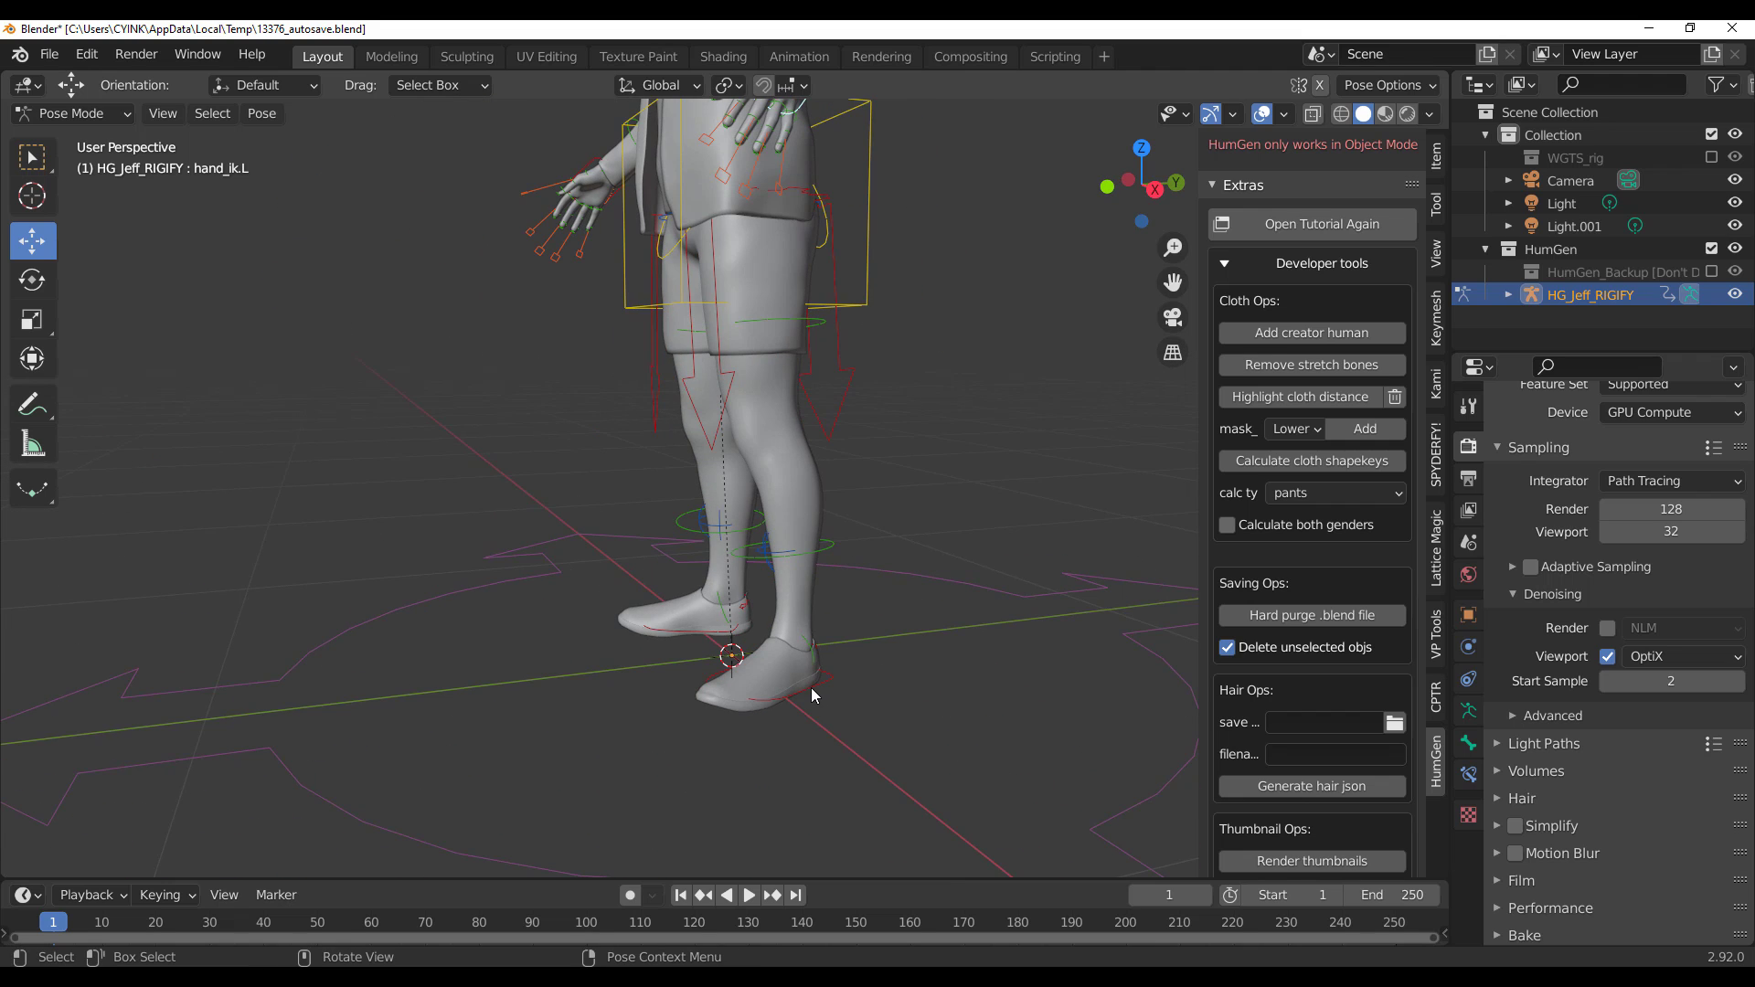
left_click(812, 687)
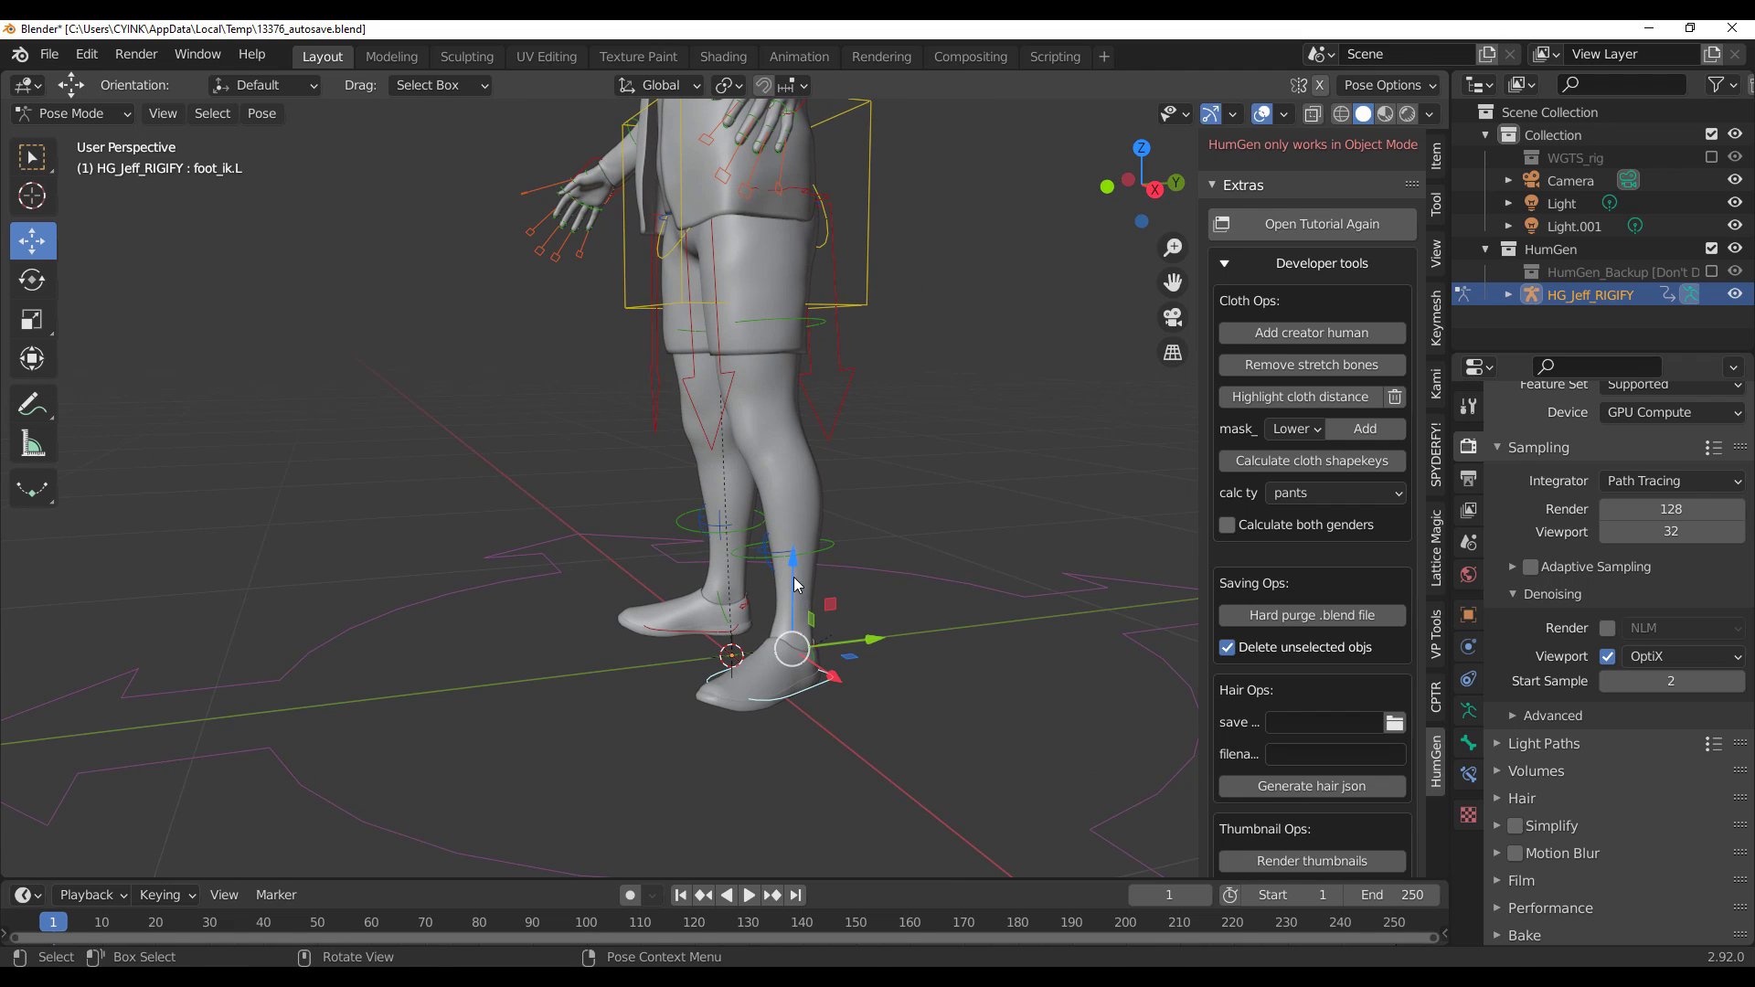
left_click_drag(794, 579, 798, 541)
Step: Rotate the left foot's IK control with the Rotate tool
key("r")
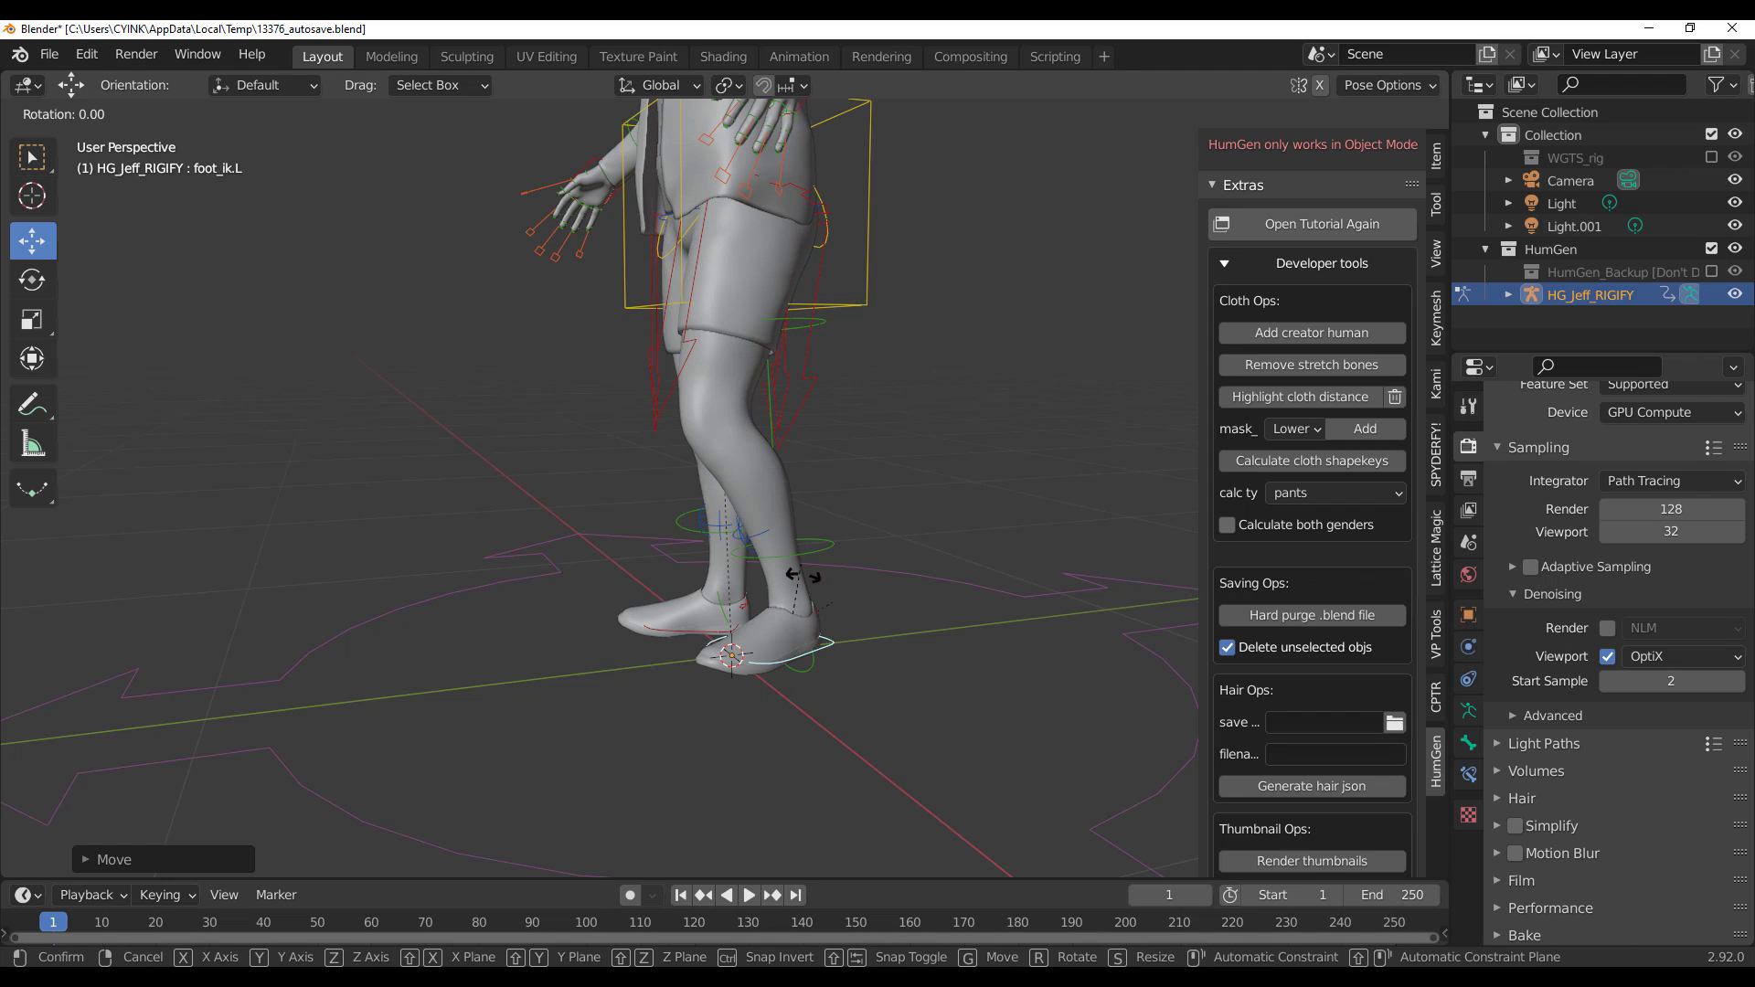
mouse_move(804, 577)
key("Escape")
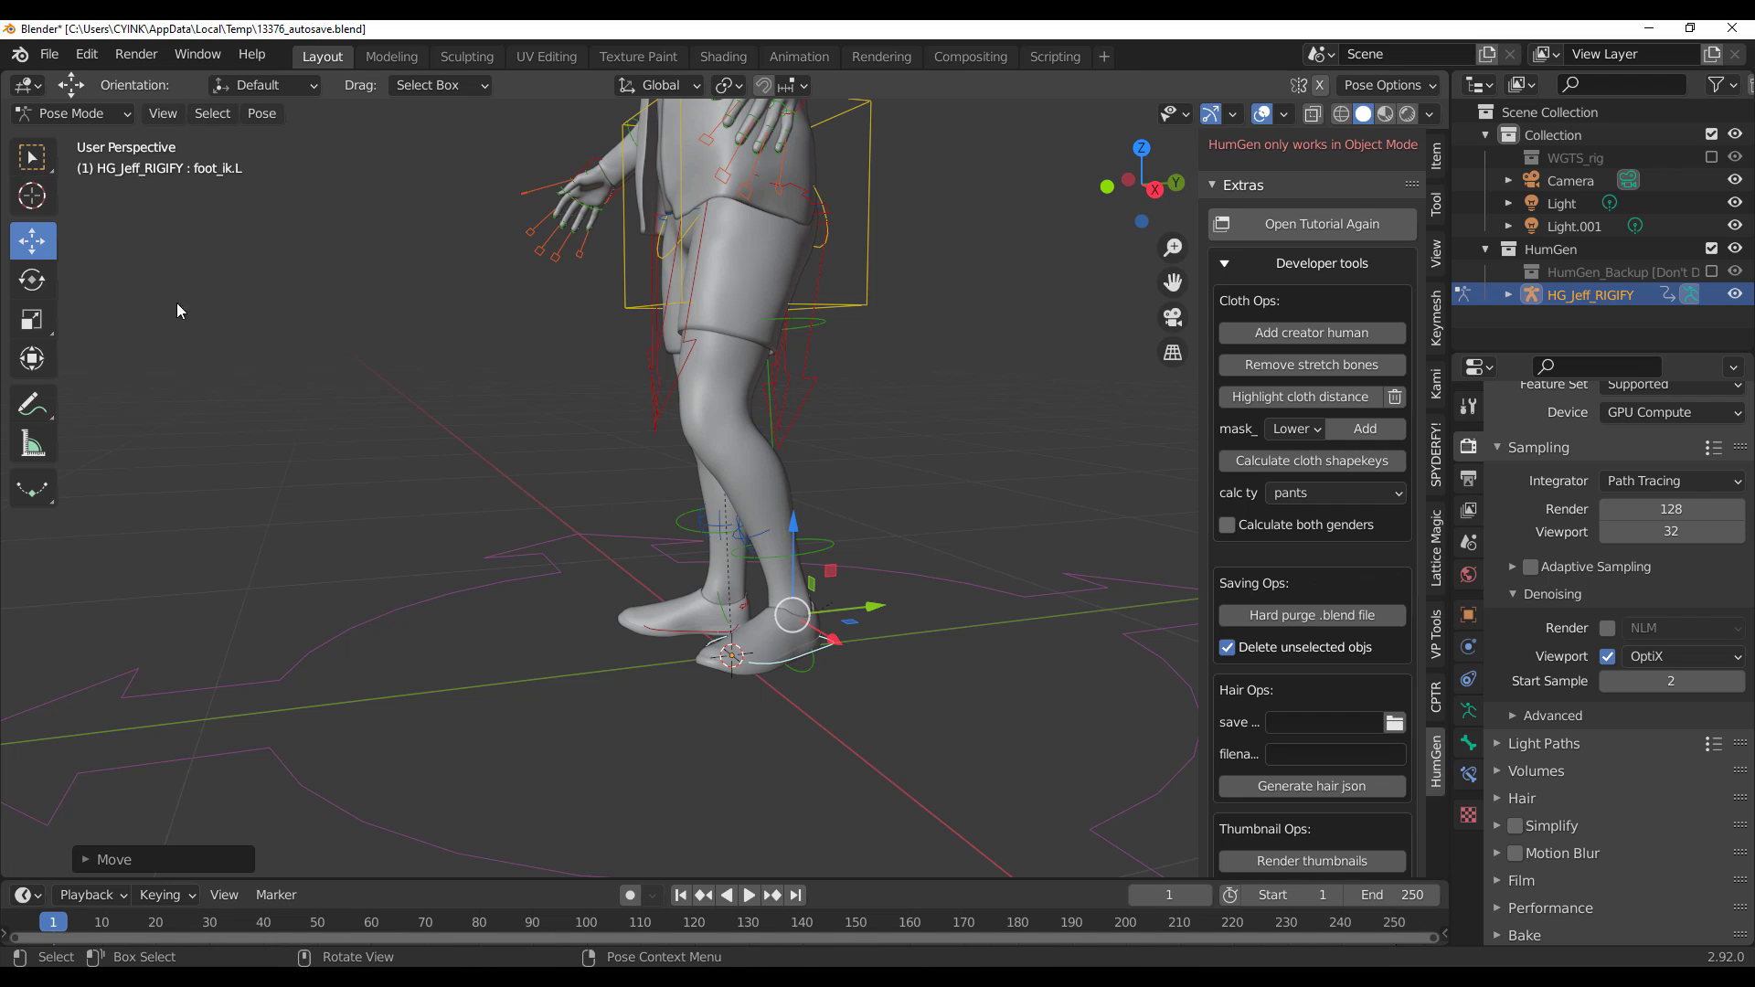
left_click(24, 288)
left_click_drag(748, 550, 728, 572)
middle_click_drag(375, 469, 605, 482)
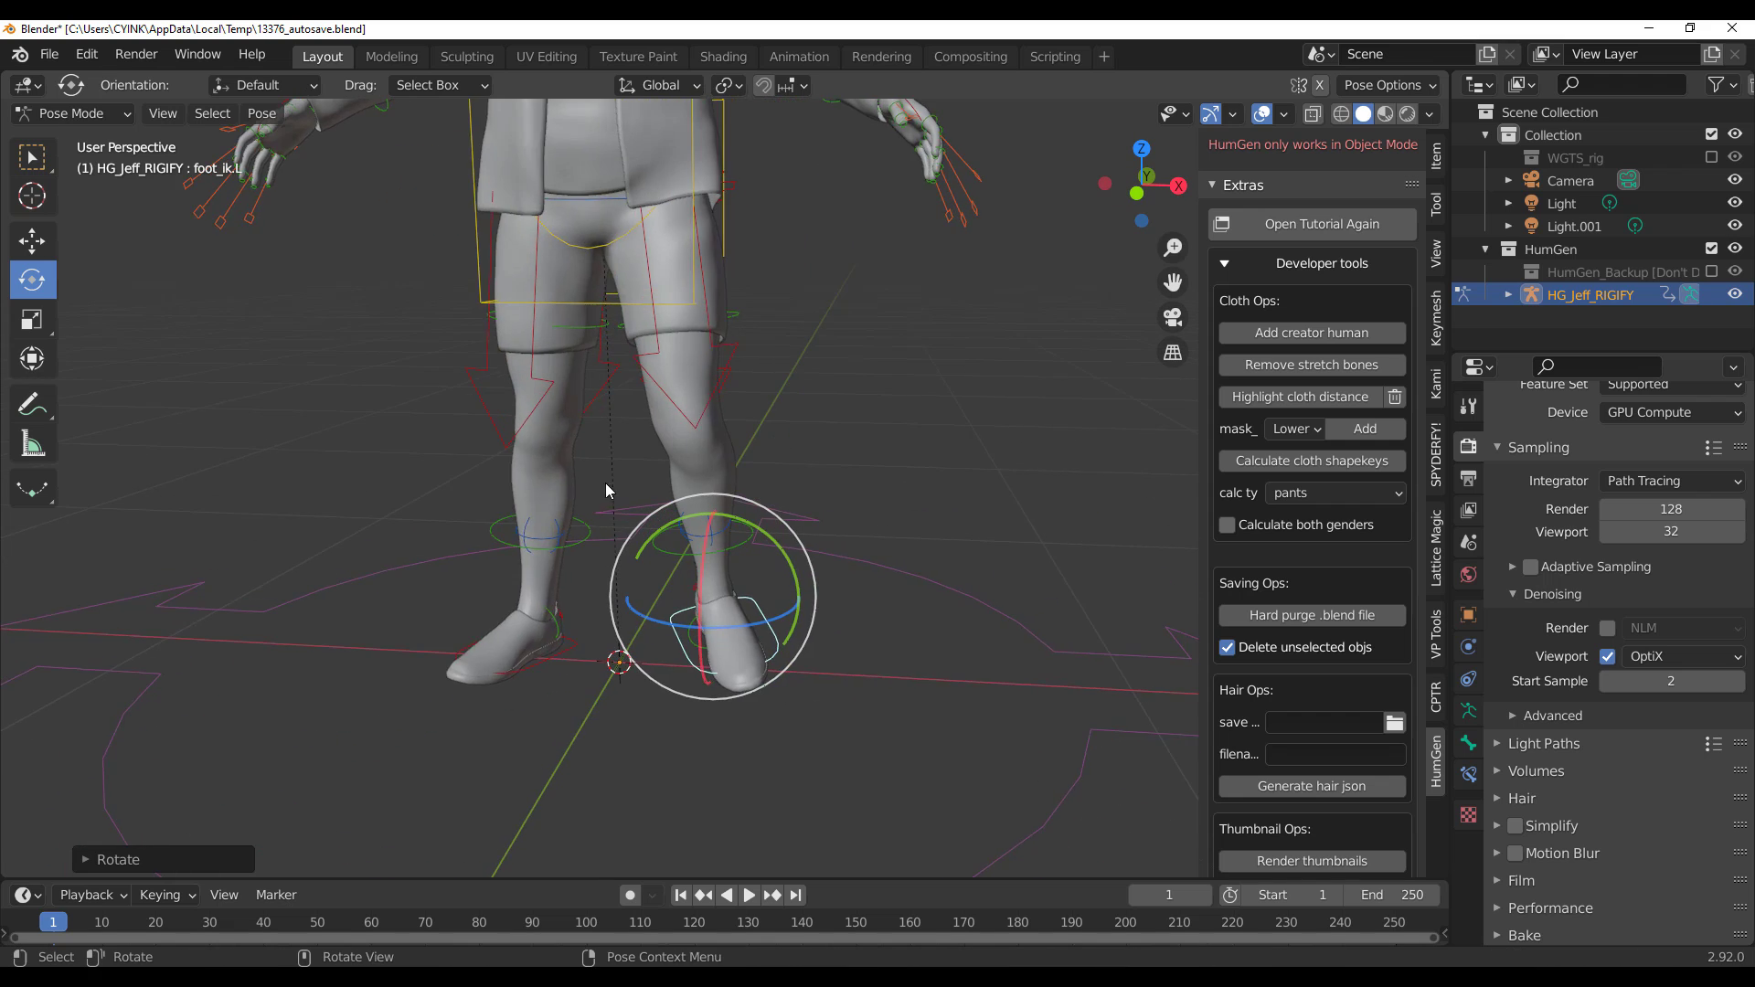
Step: Select the neck control and rotate it so the head turns to the side
scroll(605, 483, "down", 4)
middle_click_drag(633, 370, 677, 462, "shift")
scroll(677, 462, "up", 6)
middle_click_drag(689, 382, 748, 424, "shift")
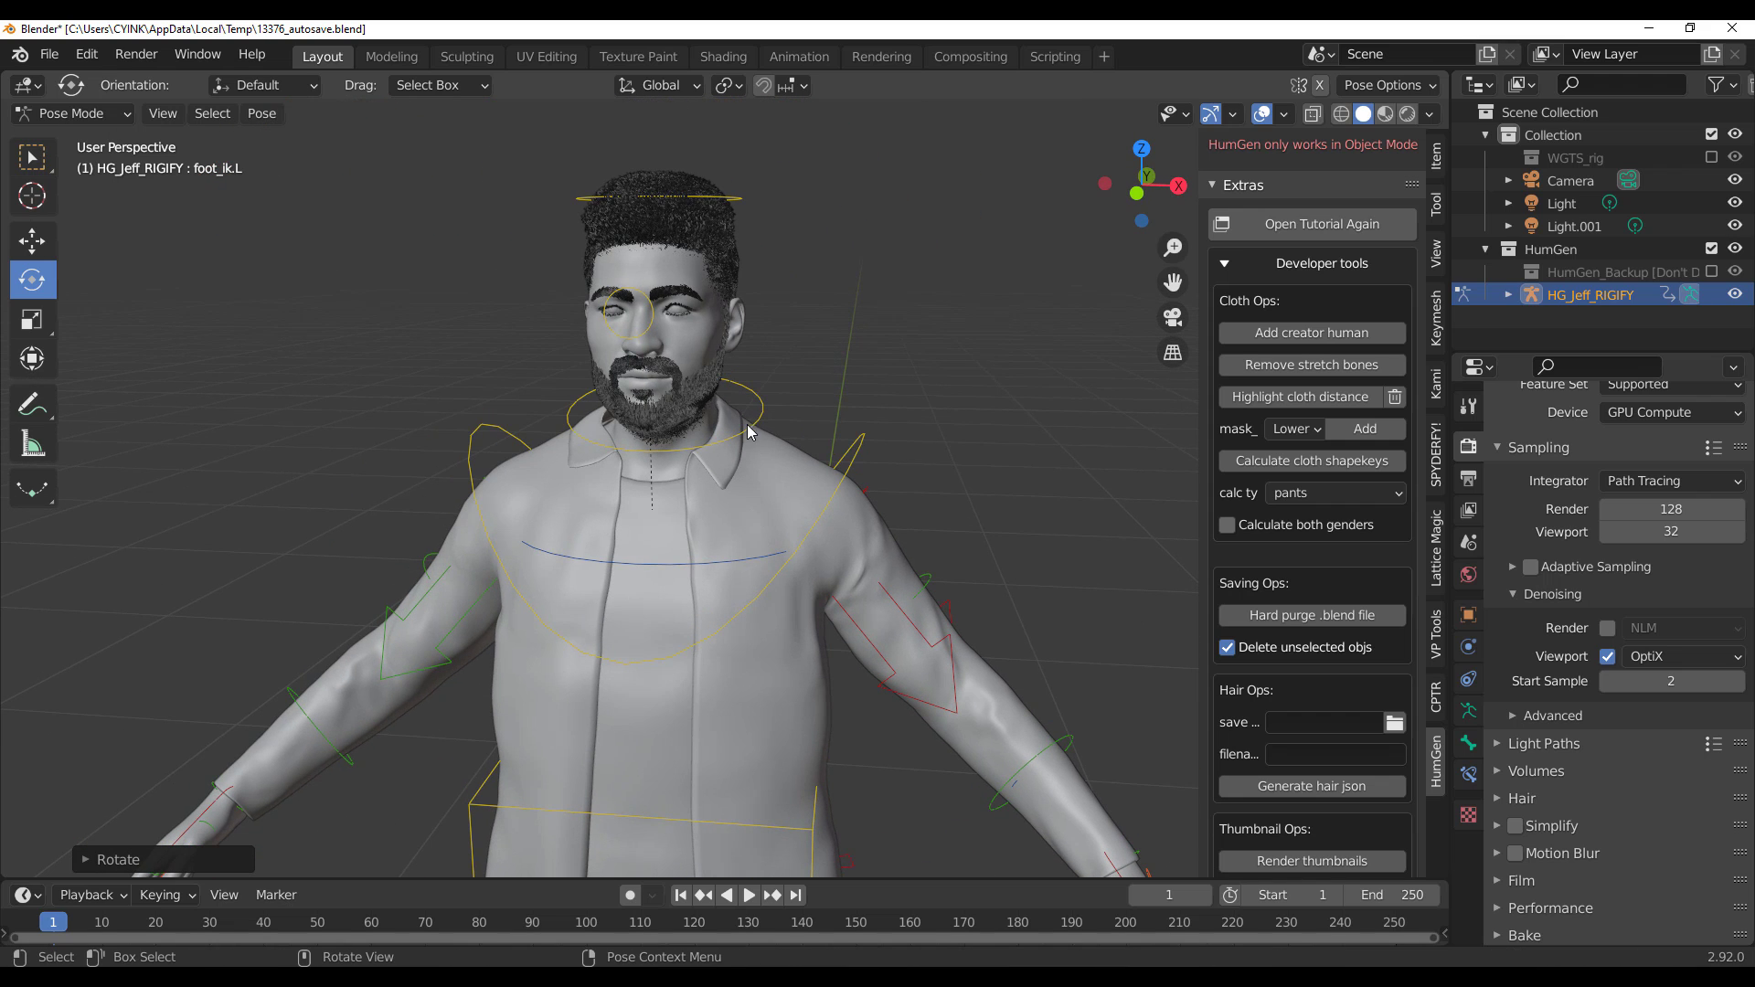
left_click(755, 423)
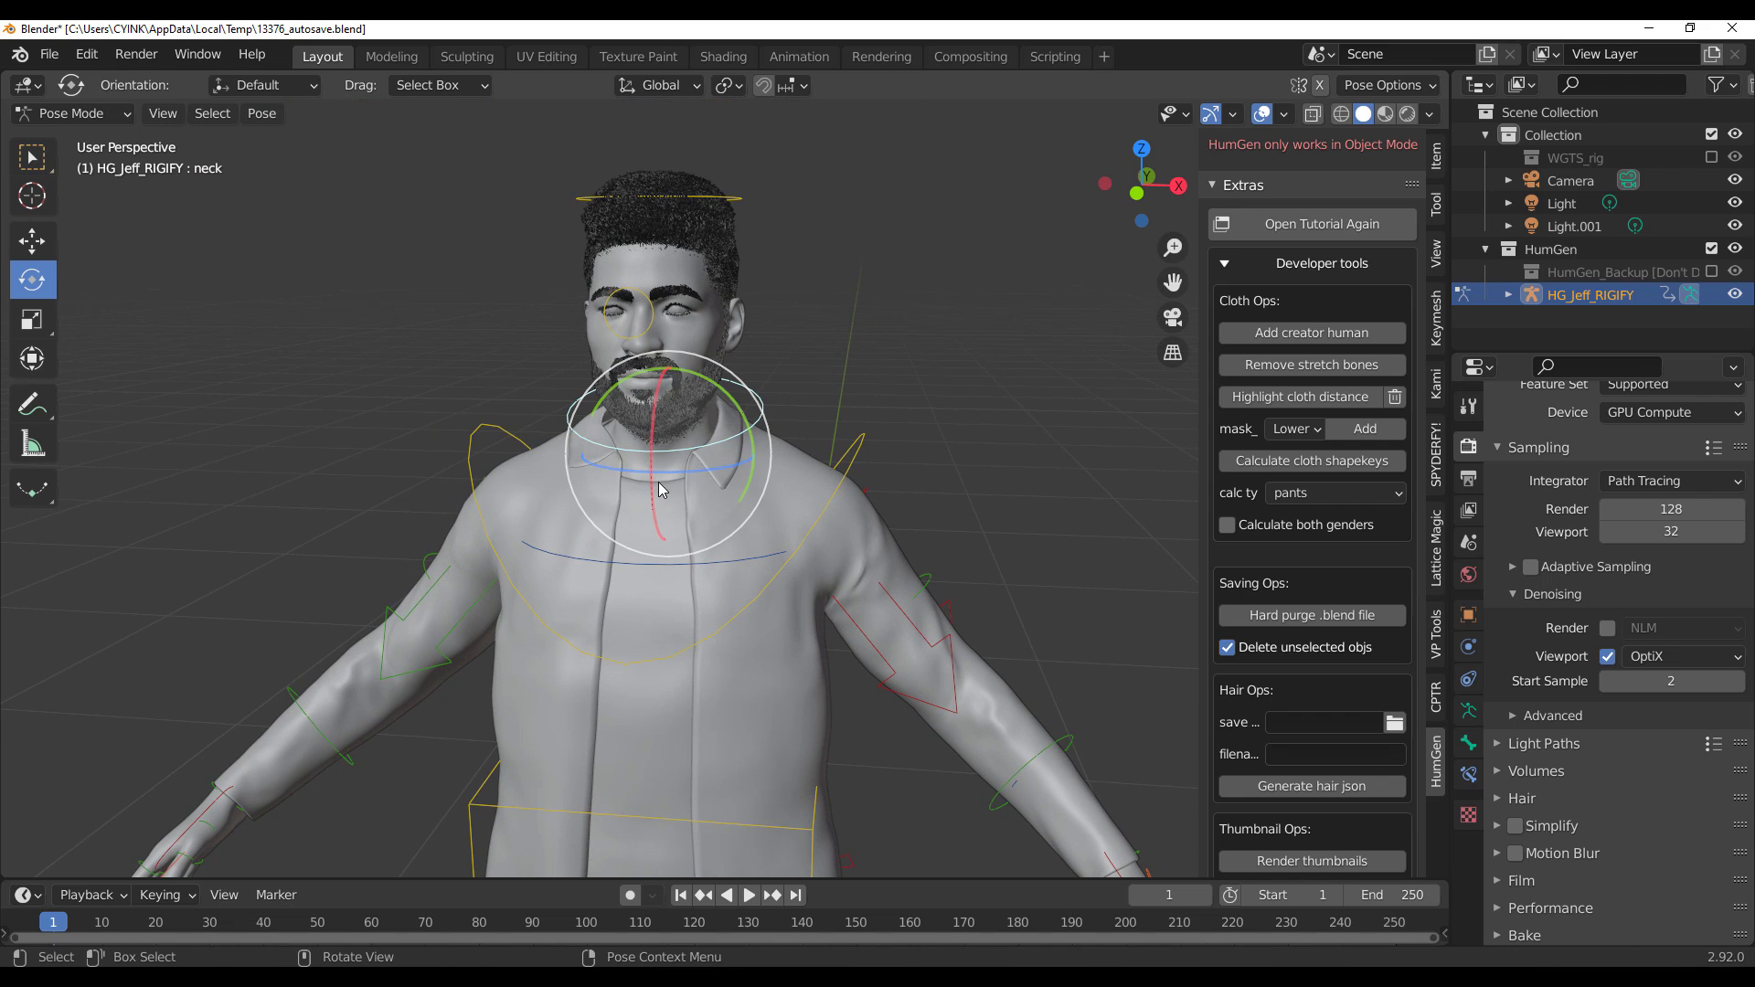
left_click_drag(649, 472, 773, 490)
middle_click_drag(772, 490, 776, 393)
scroll(735, 448, "up", 6)
scroll(738, 384, "down", 5)
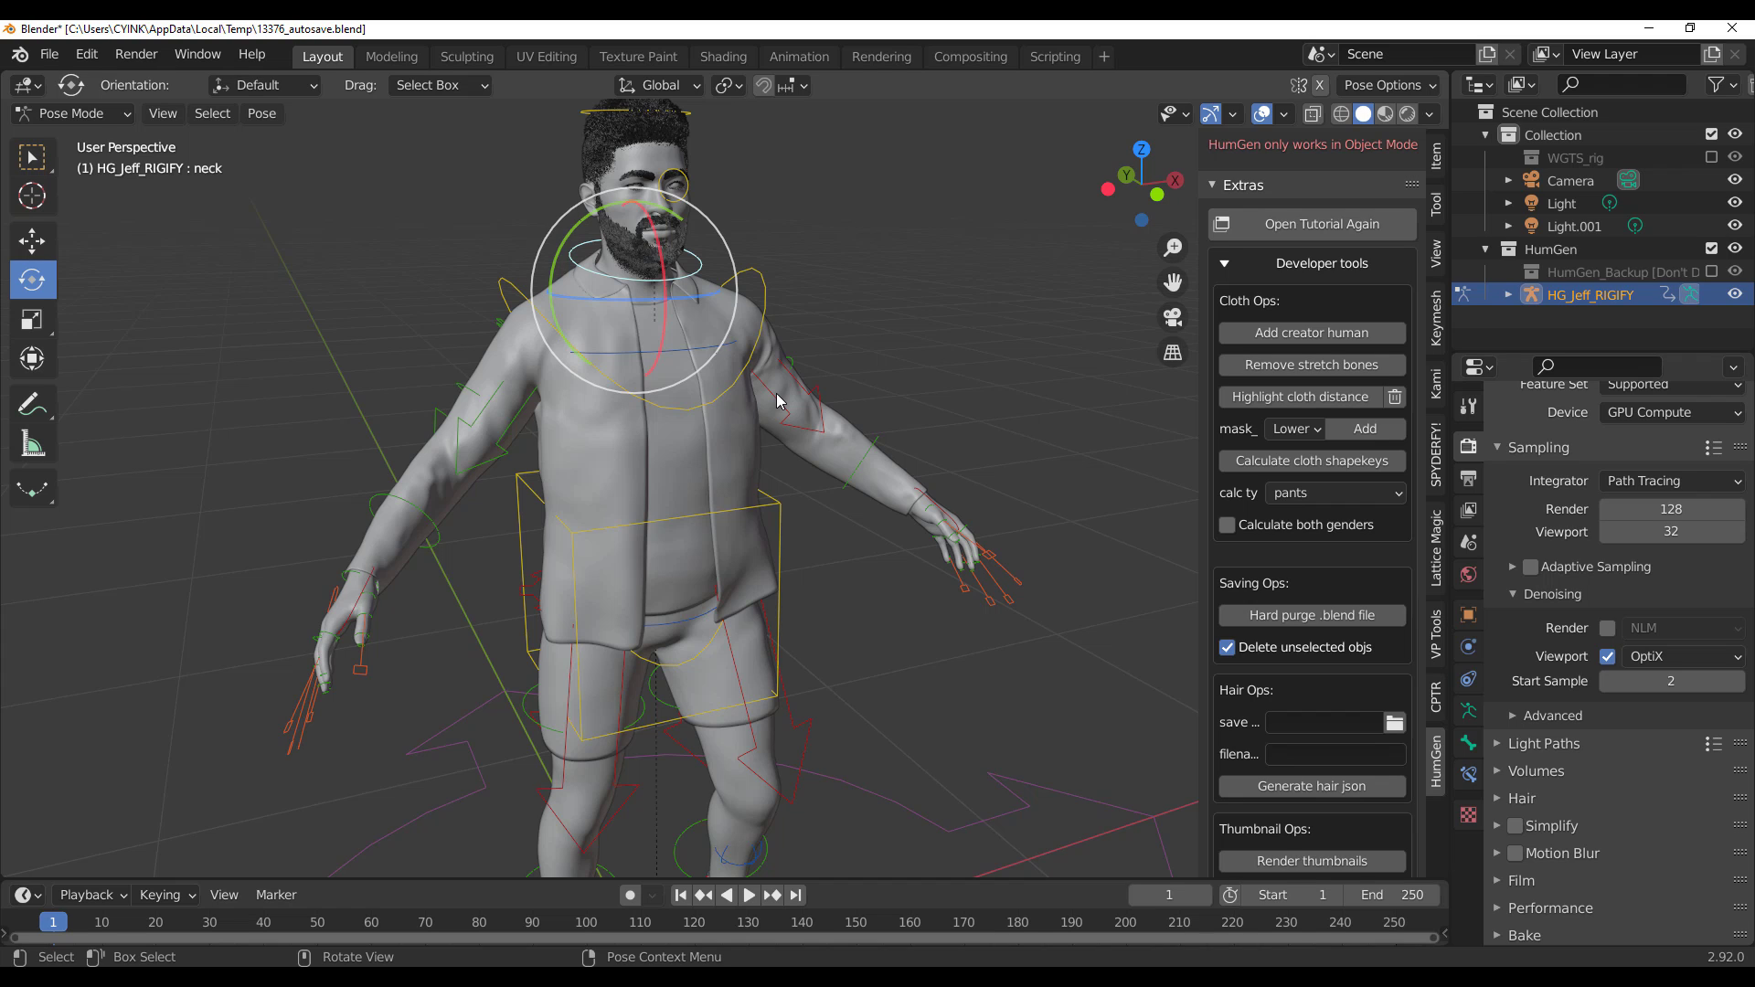
Step: Start a new file without saving the current changes and delete the default cube
left_click(49, 54)
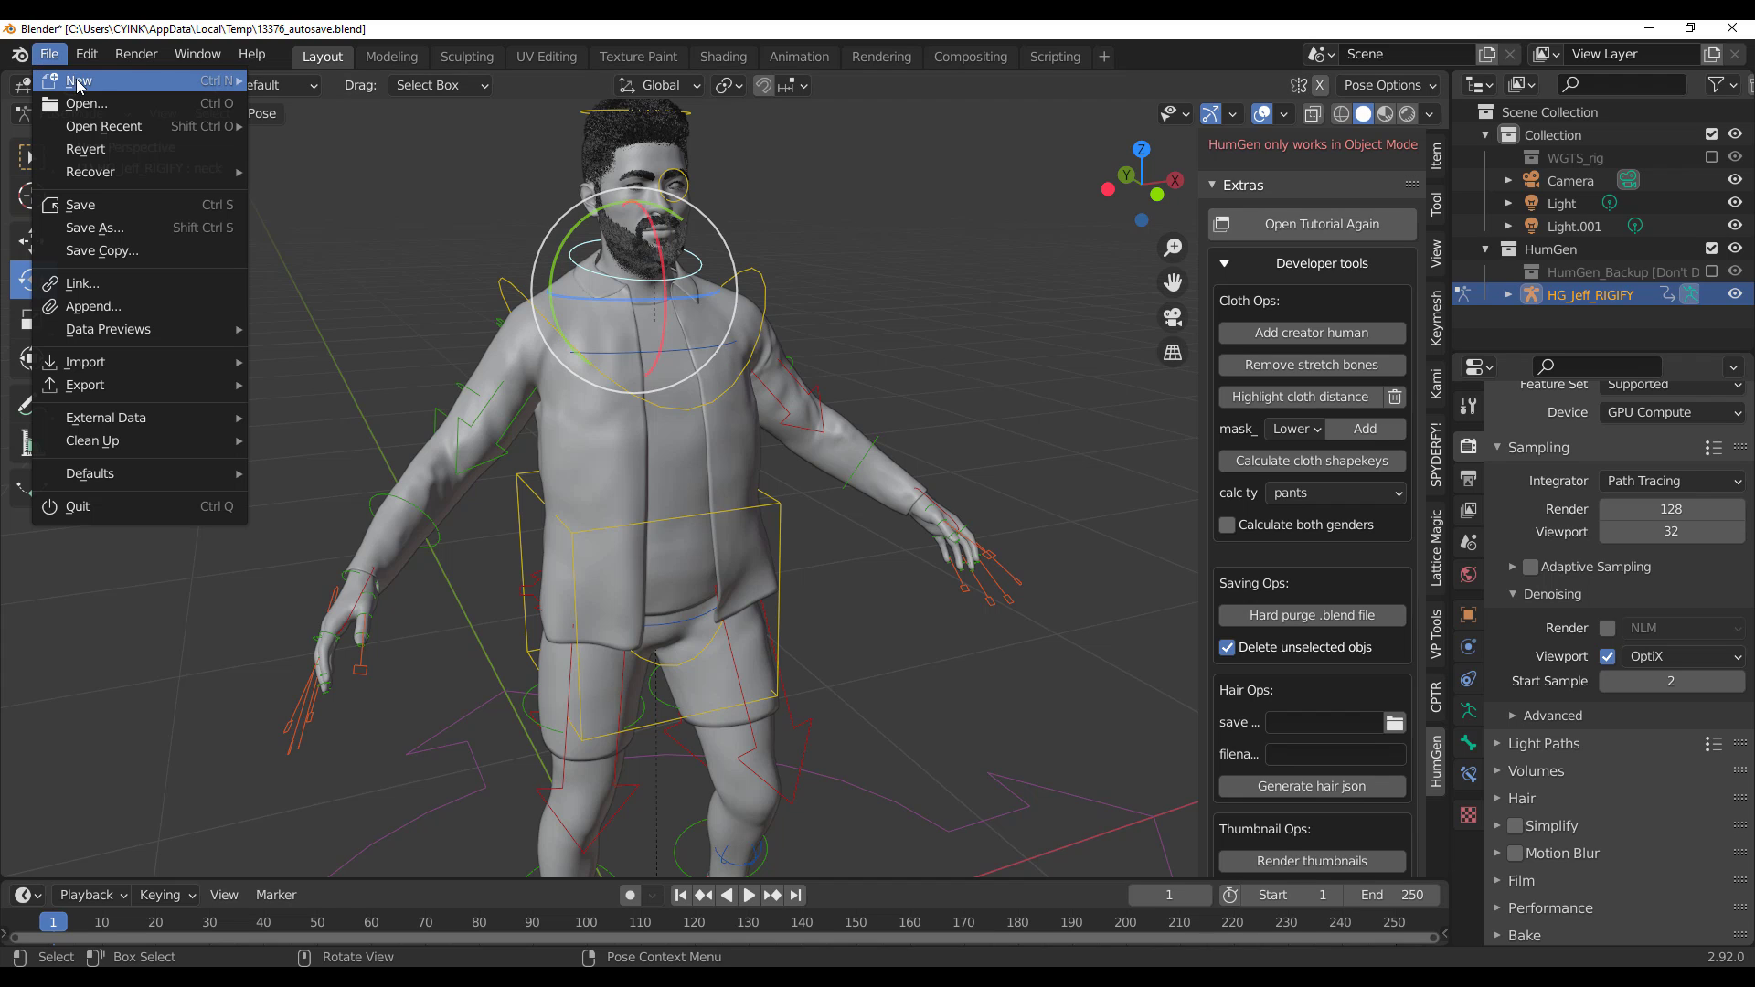
mouse_move(79, 86)
left_click(359, 84)
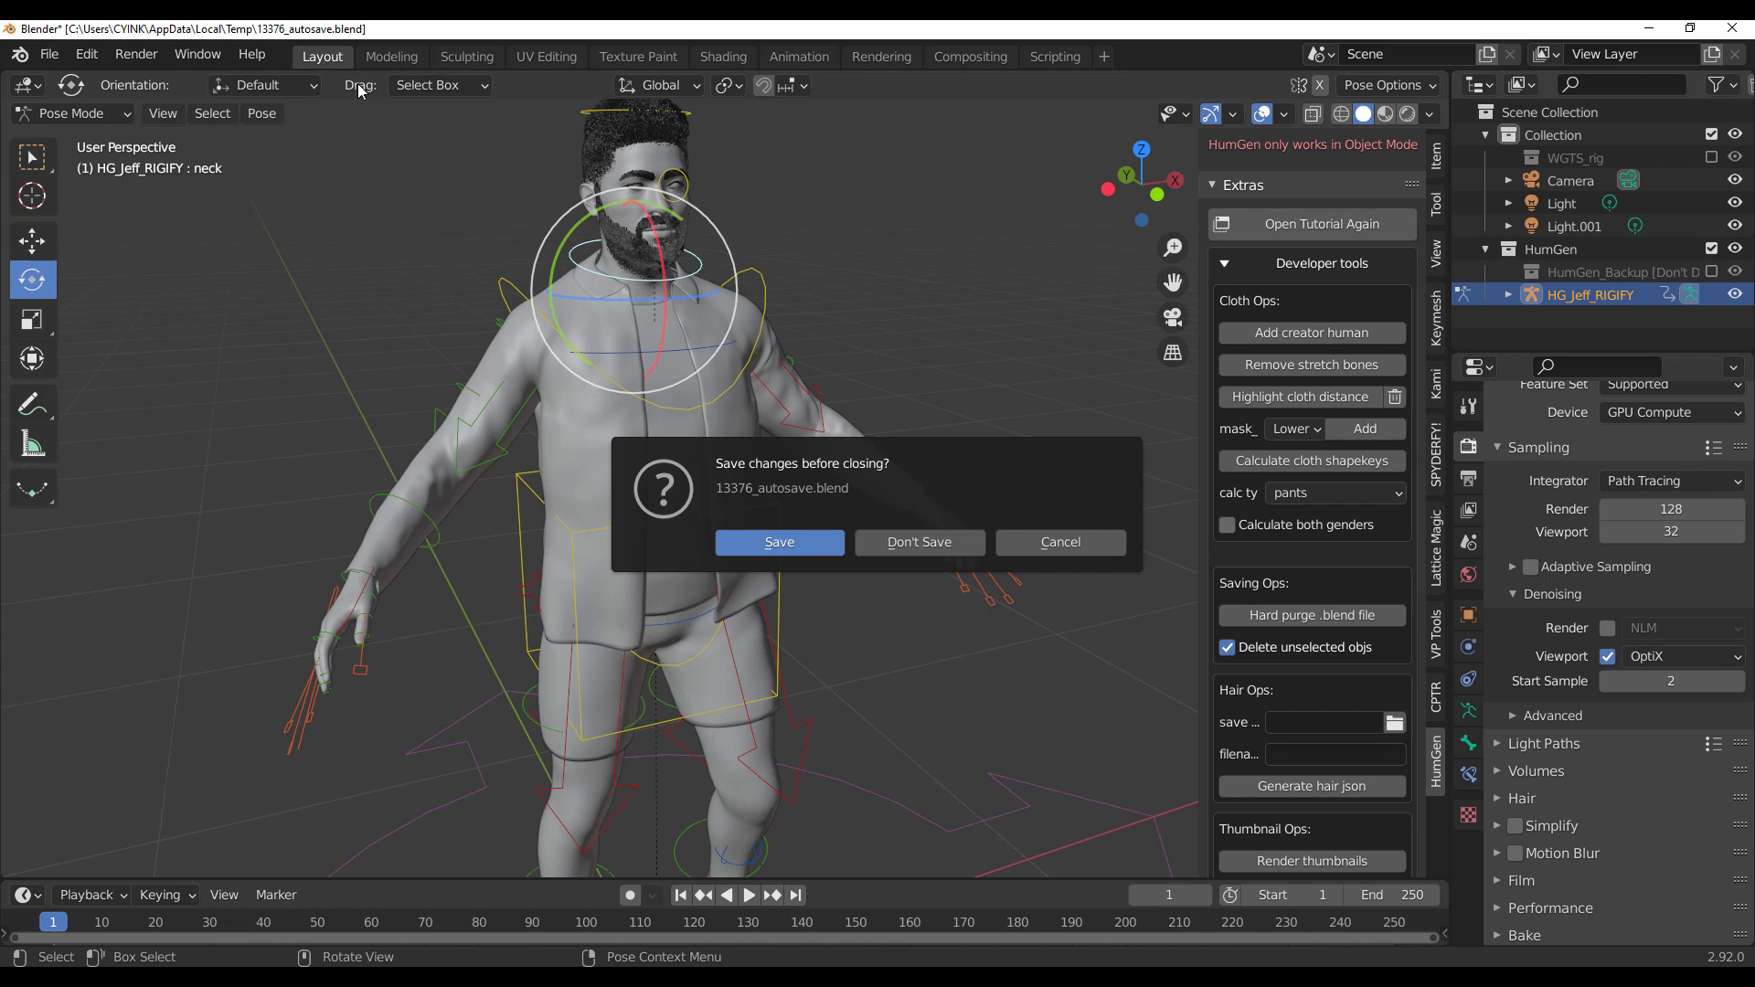
left_click(919, 542)
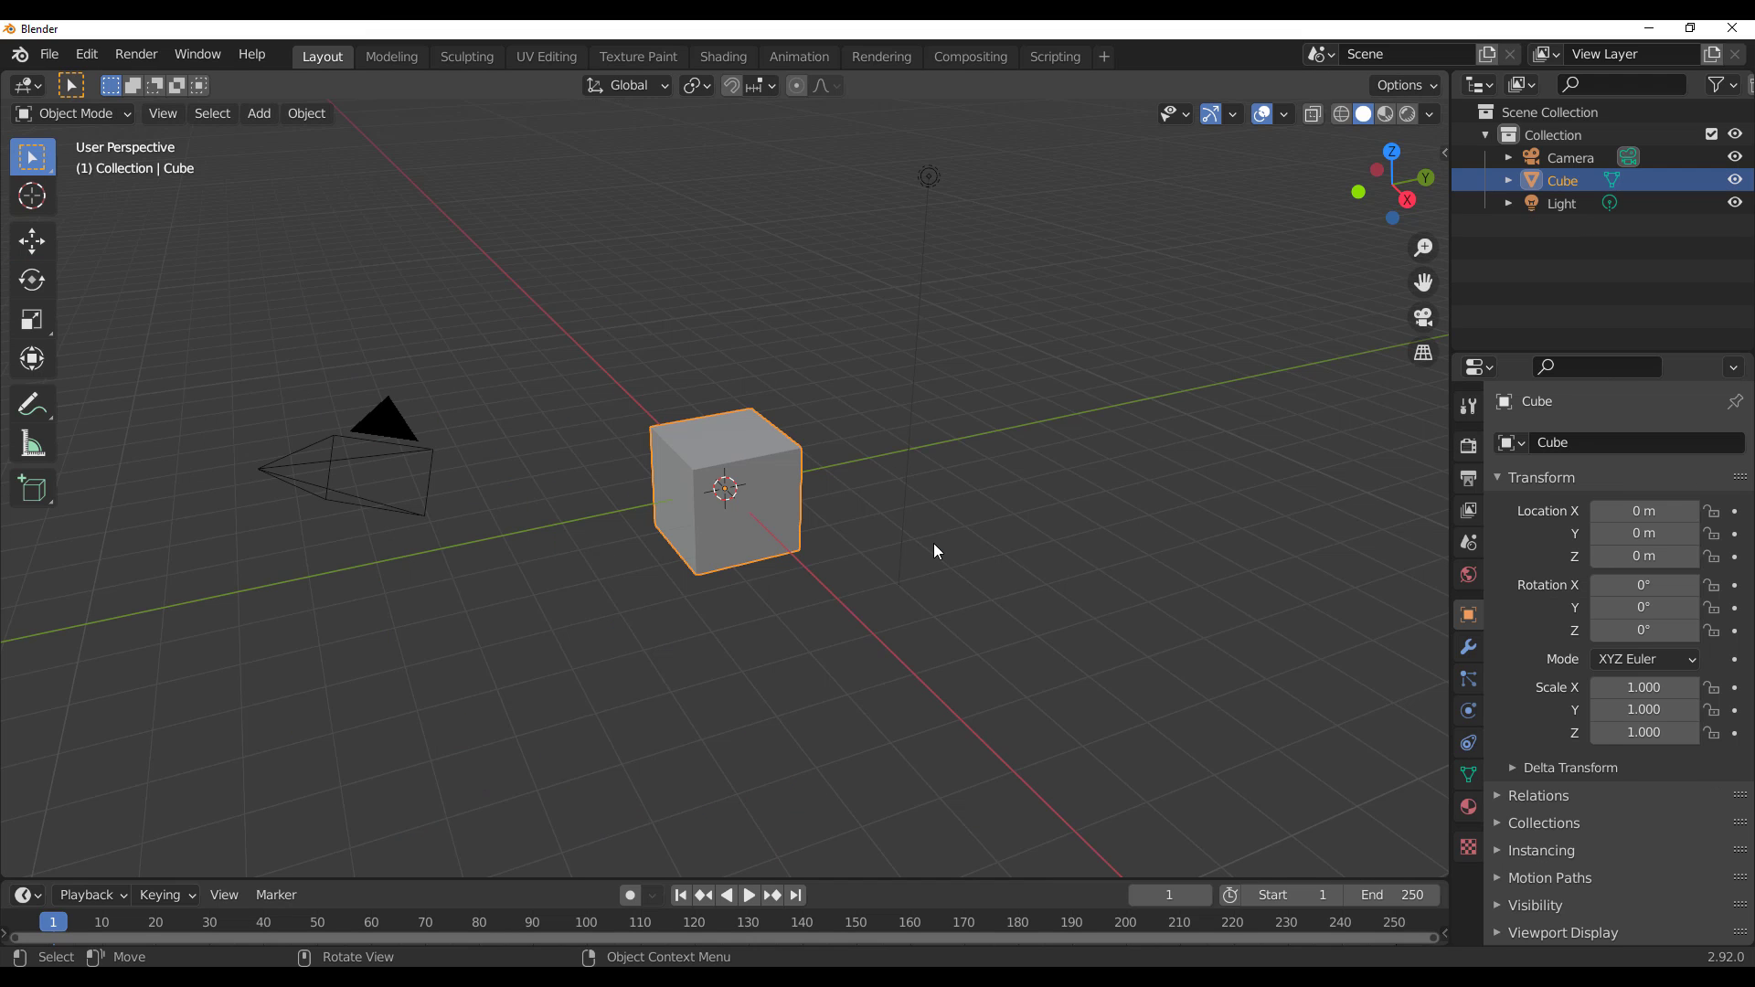
key("Delete")
Step: Generate a new female human with the Human Generator add-on, using a dark-skinned body type
key("n")
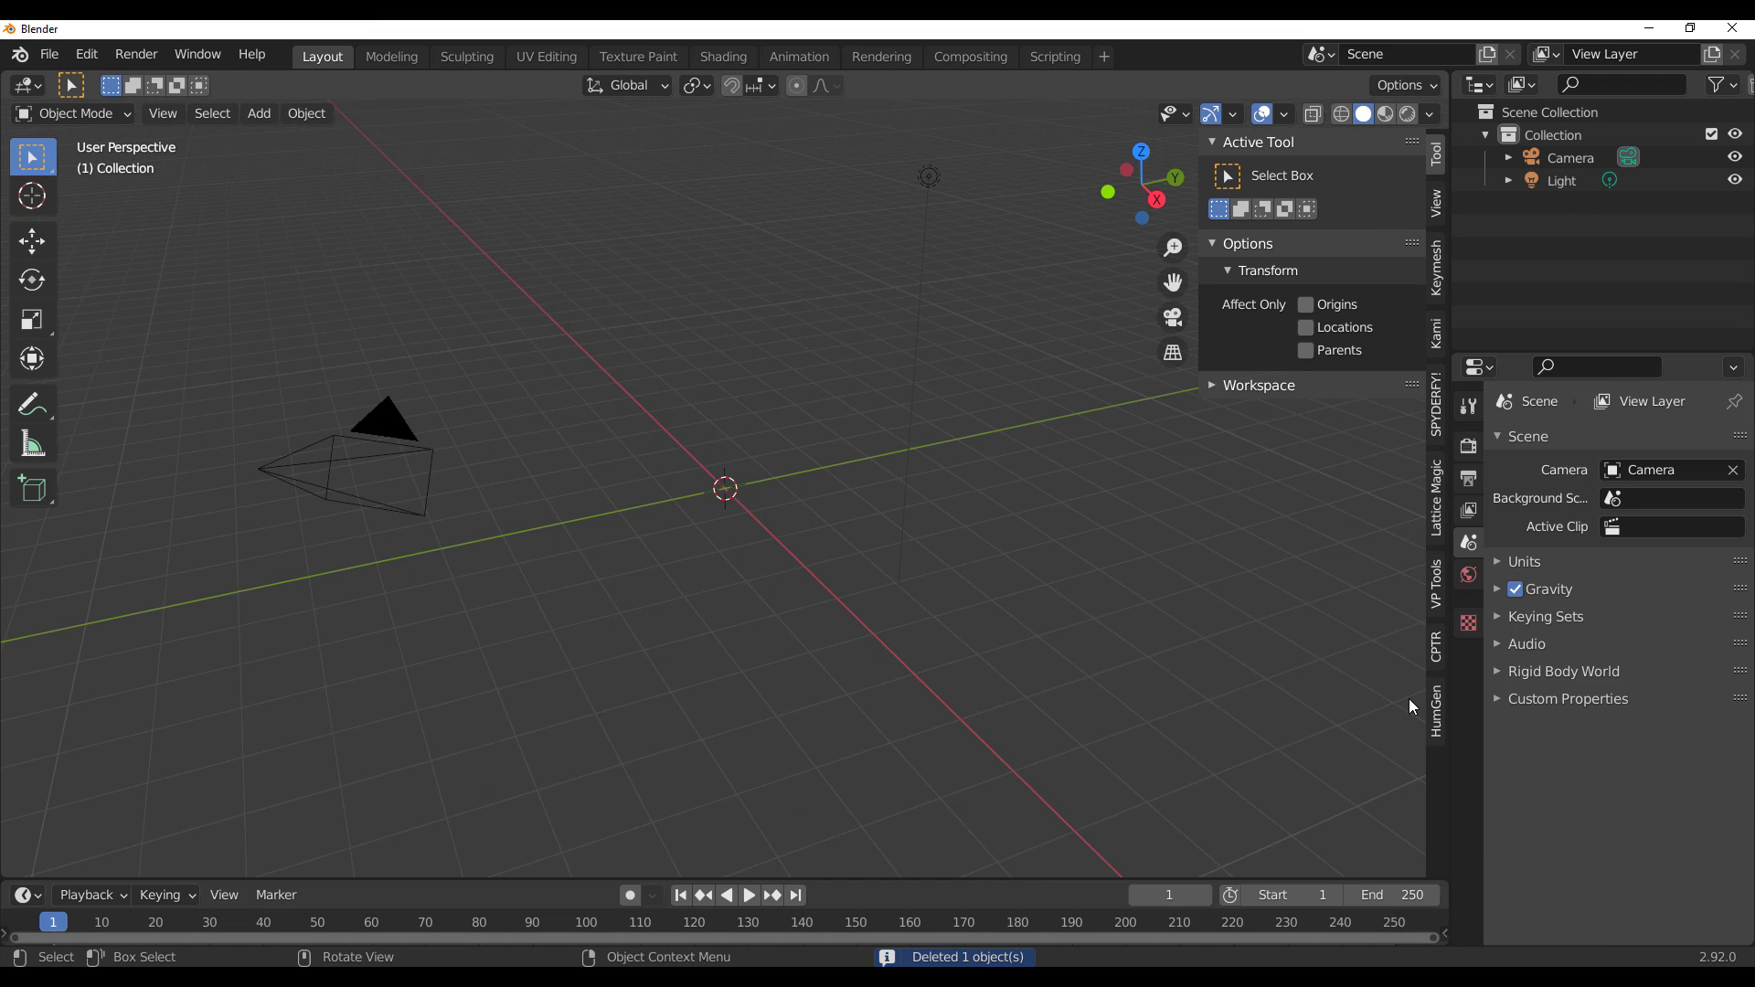
left_click(1434, 727)
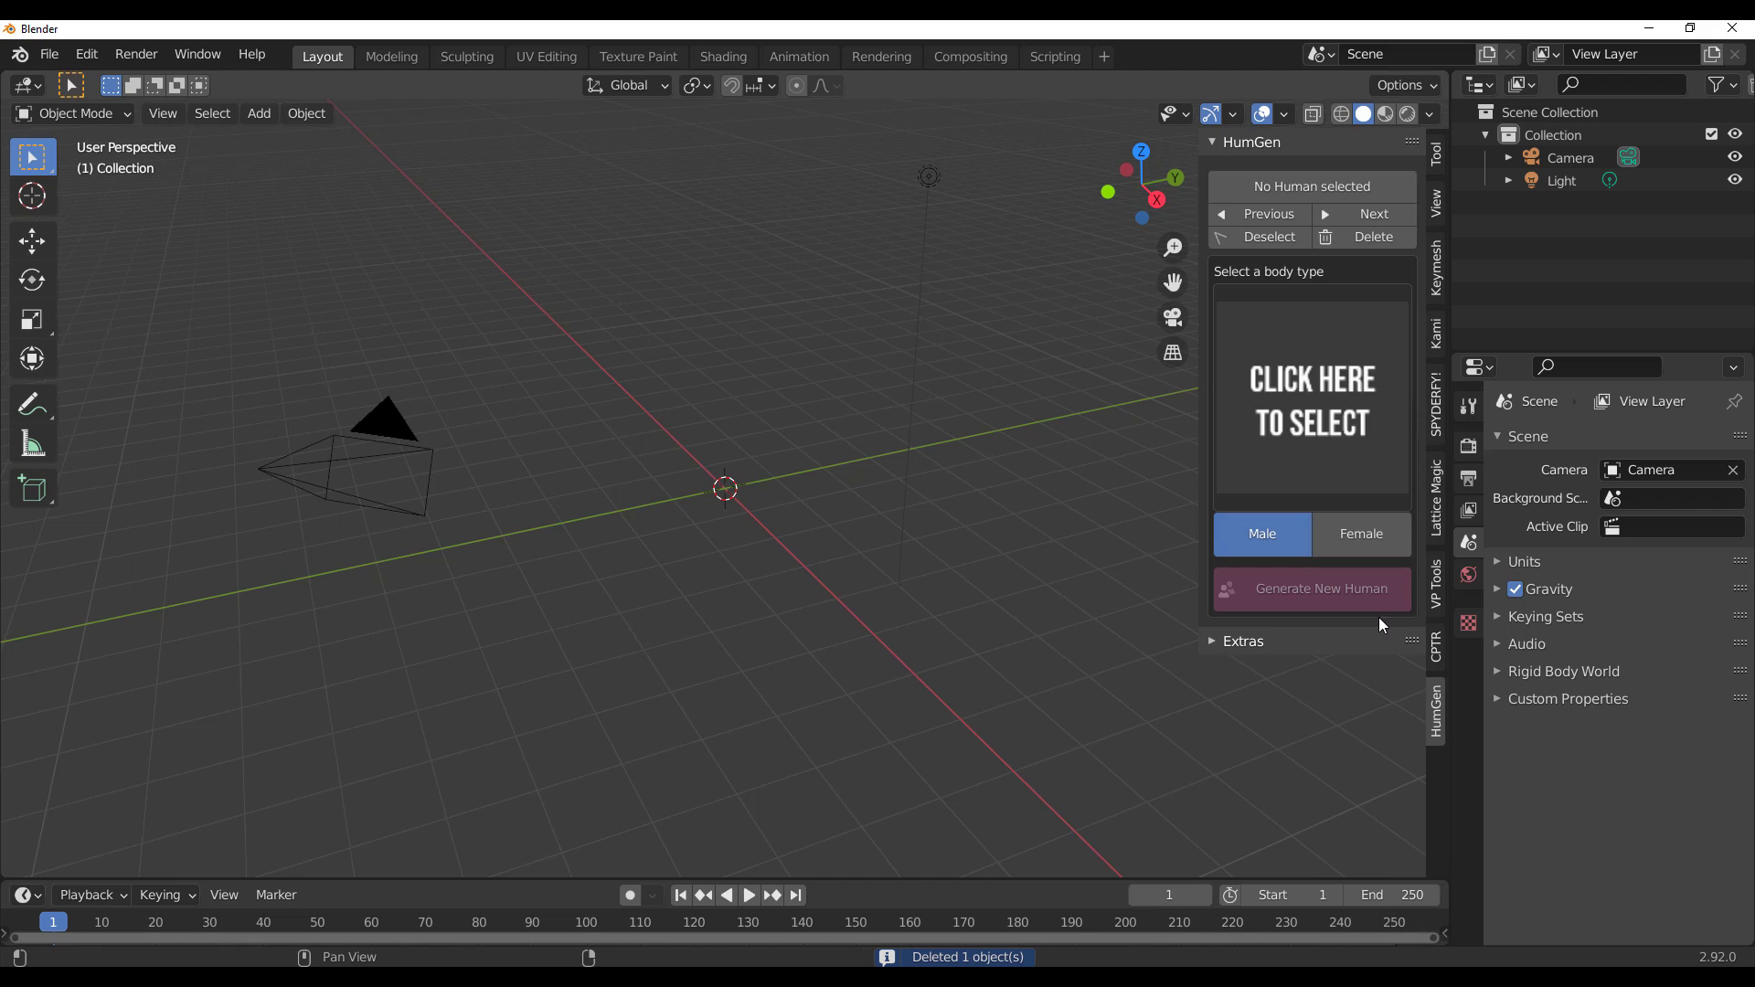
left_click(1350, 542)
left_click(1306, 426)
left_click(1225, 611)
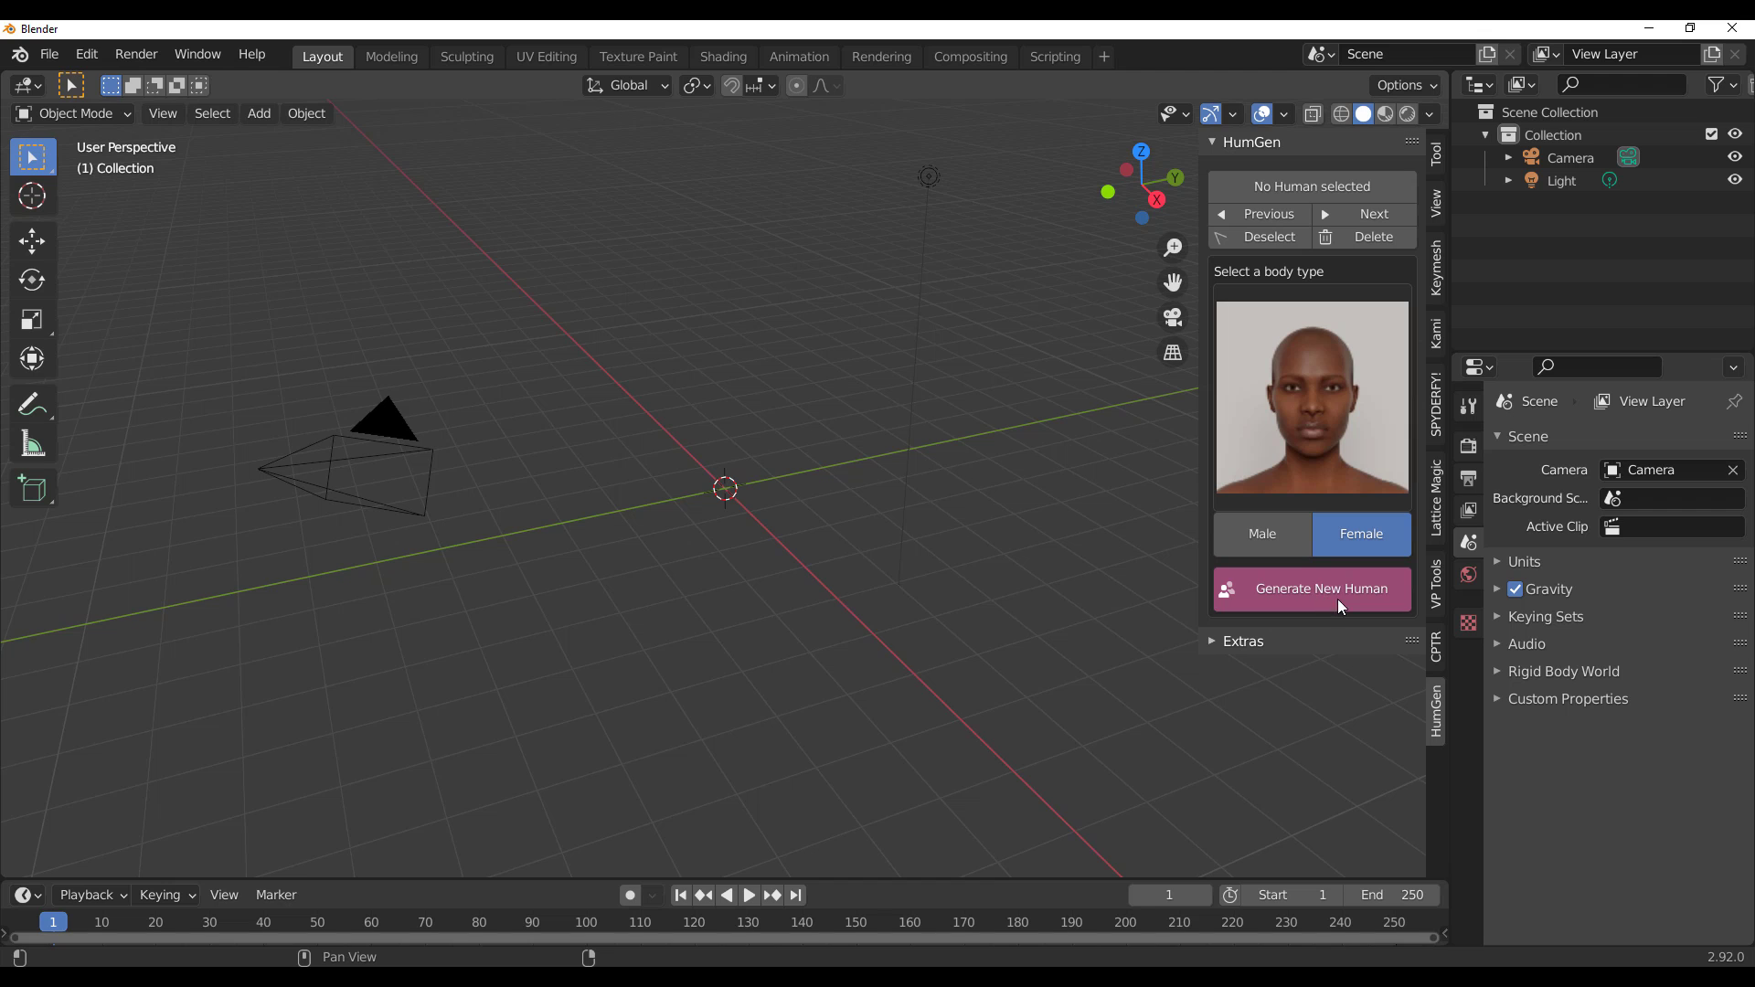
left_click(1322, 589)
Step: Proceed past the face and shader settings and apply the Dreads 1 hairstyle to the female human
left_click(1271, 530)
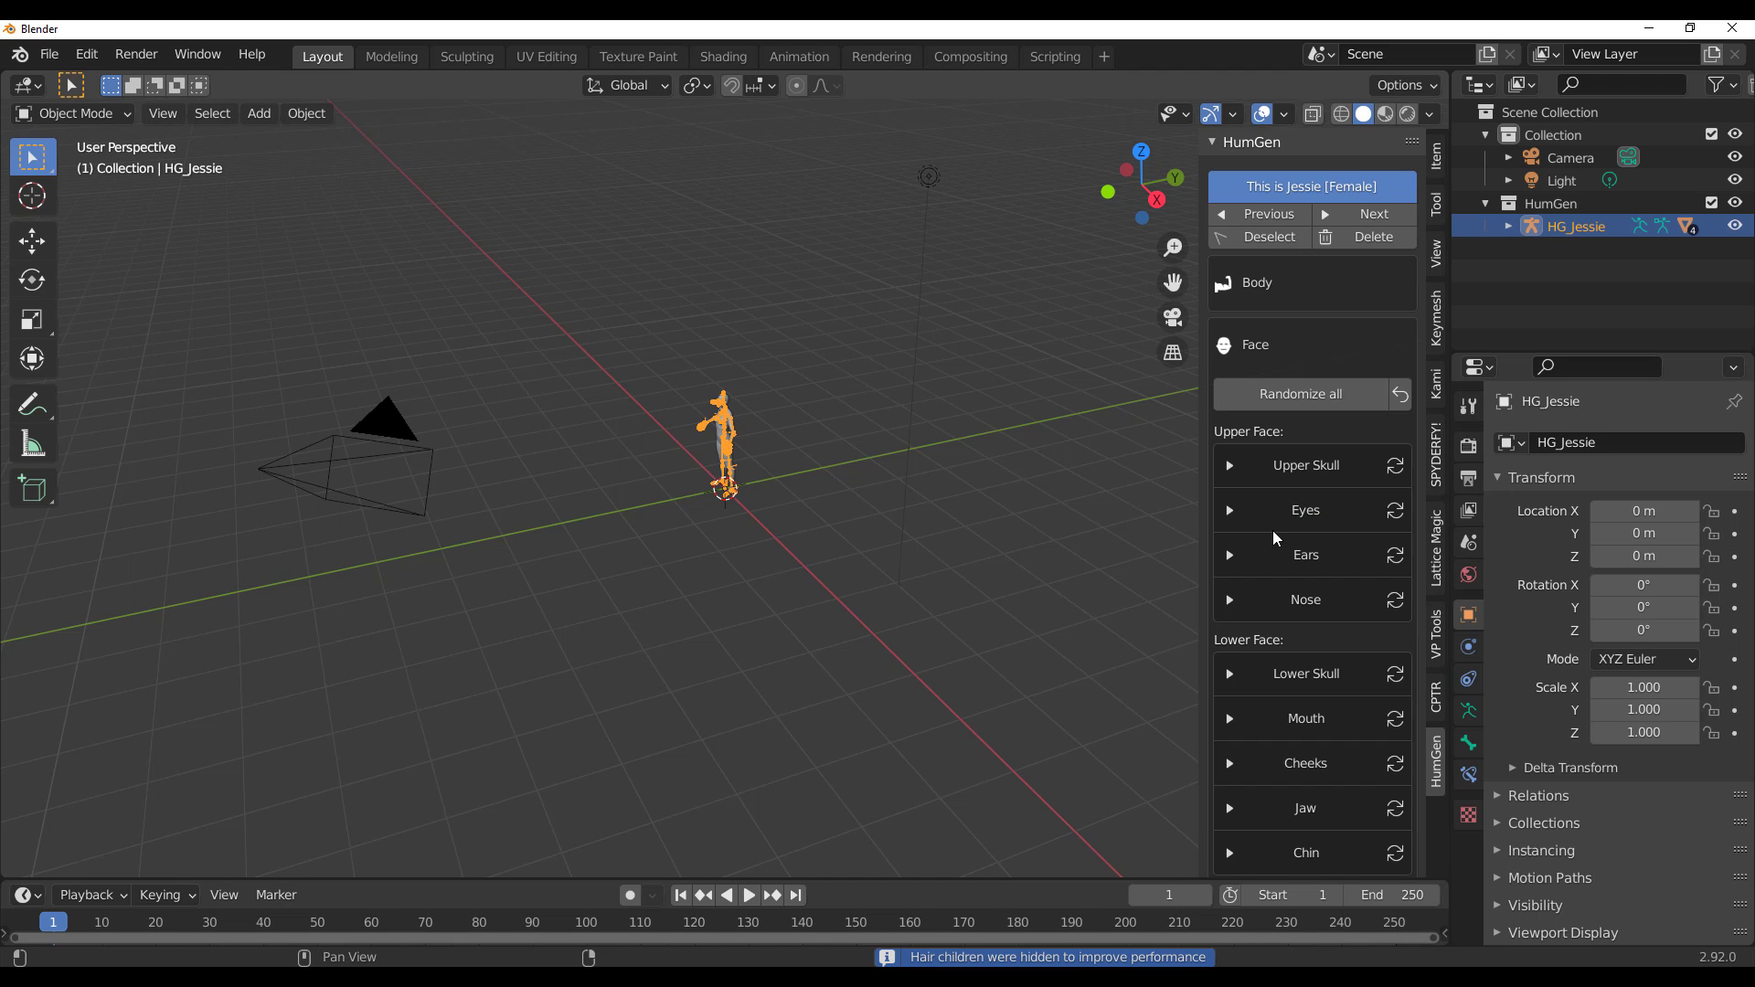
scroll(1307, 548, "down", 5)
left_click(1323, 751)
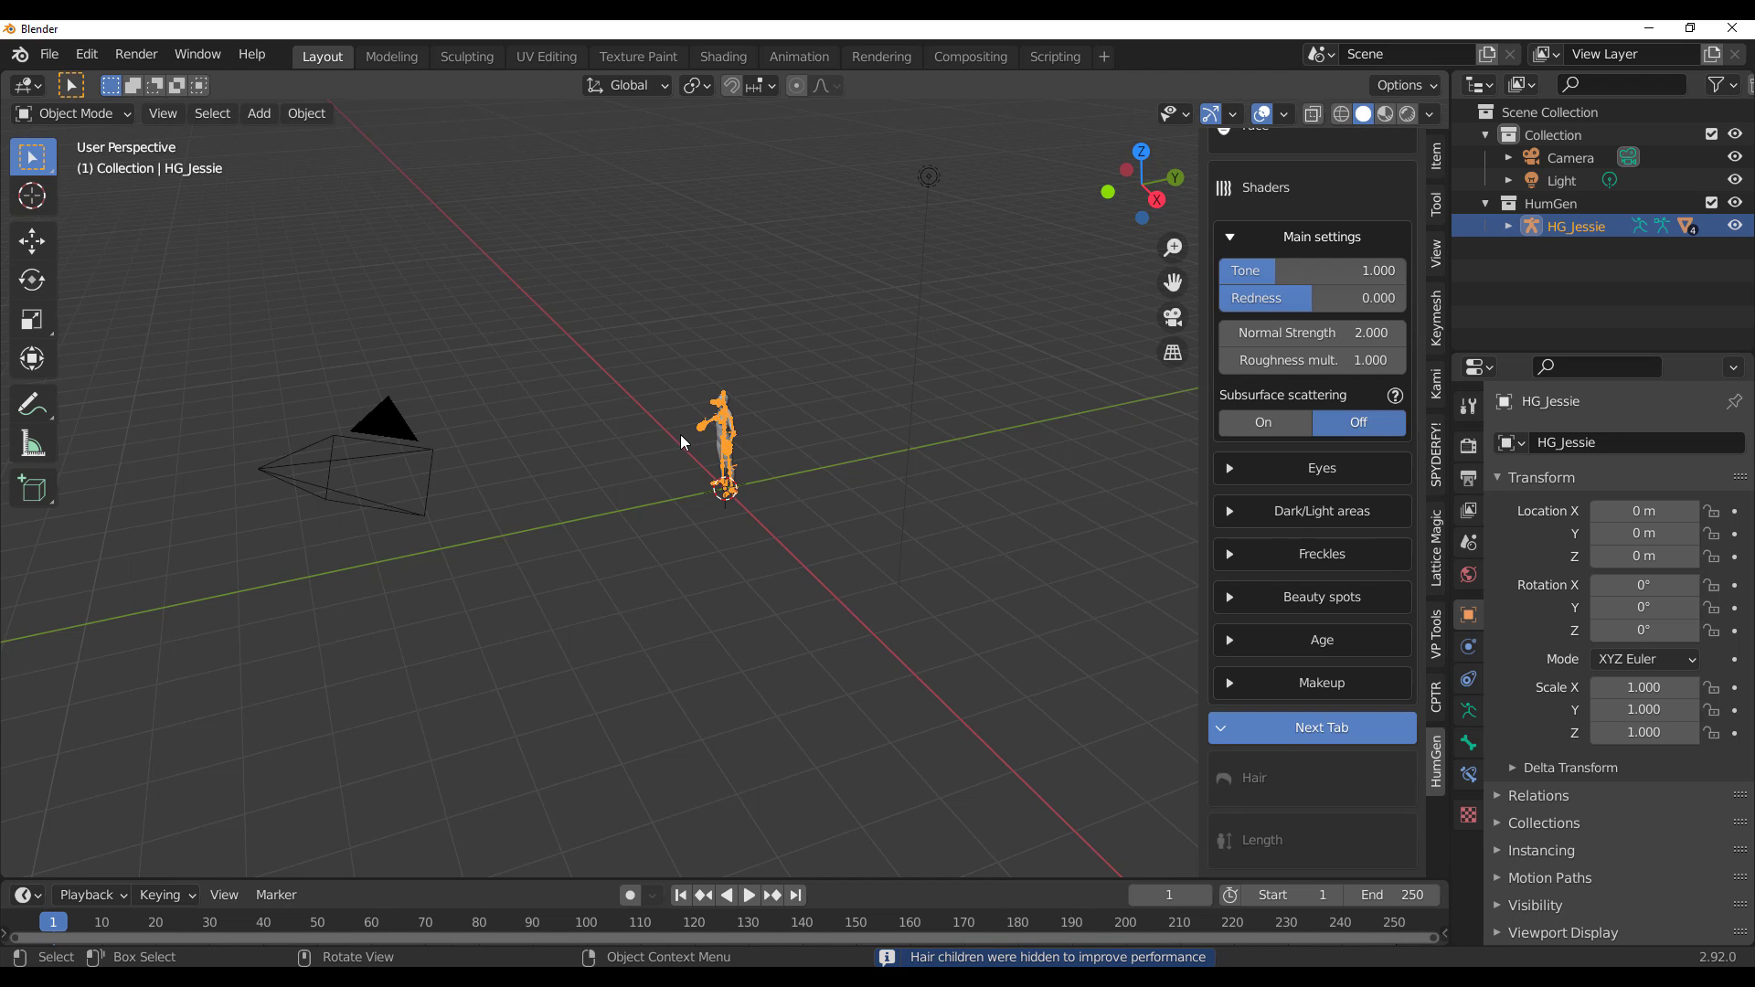
left_click(1303, 731)
left_click(1312, 494)
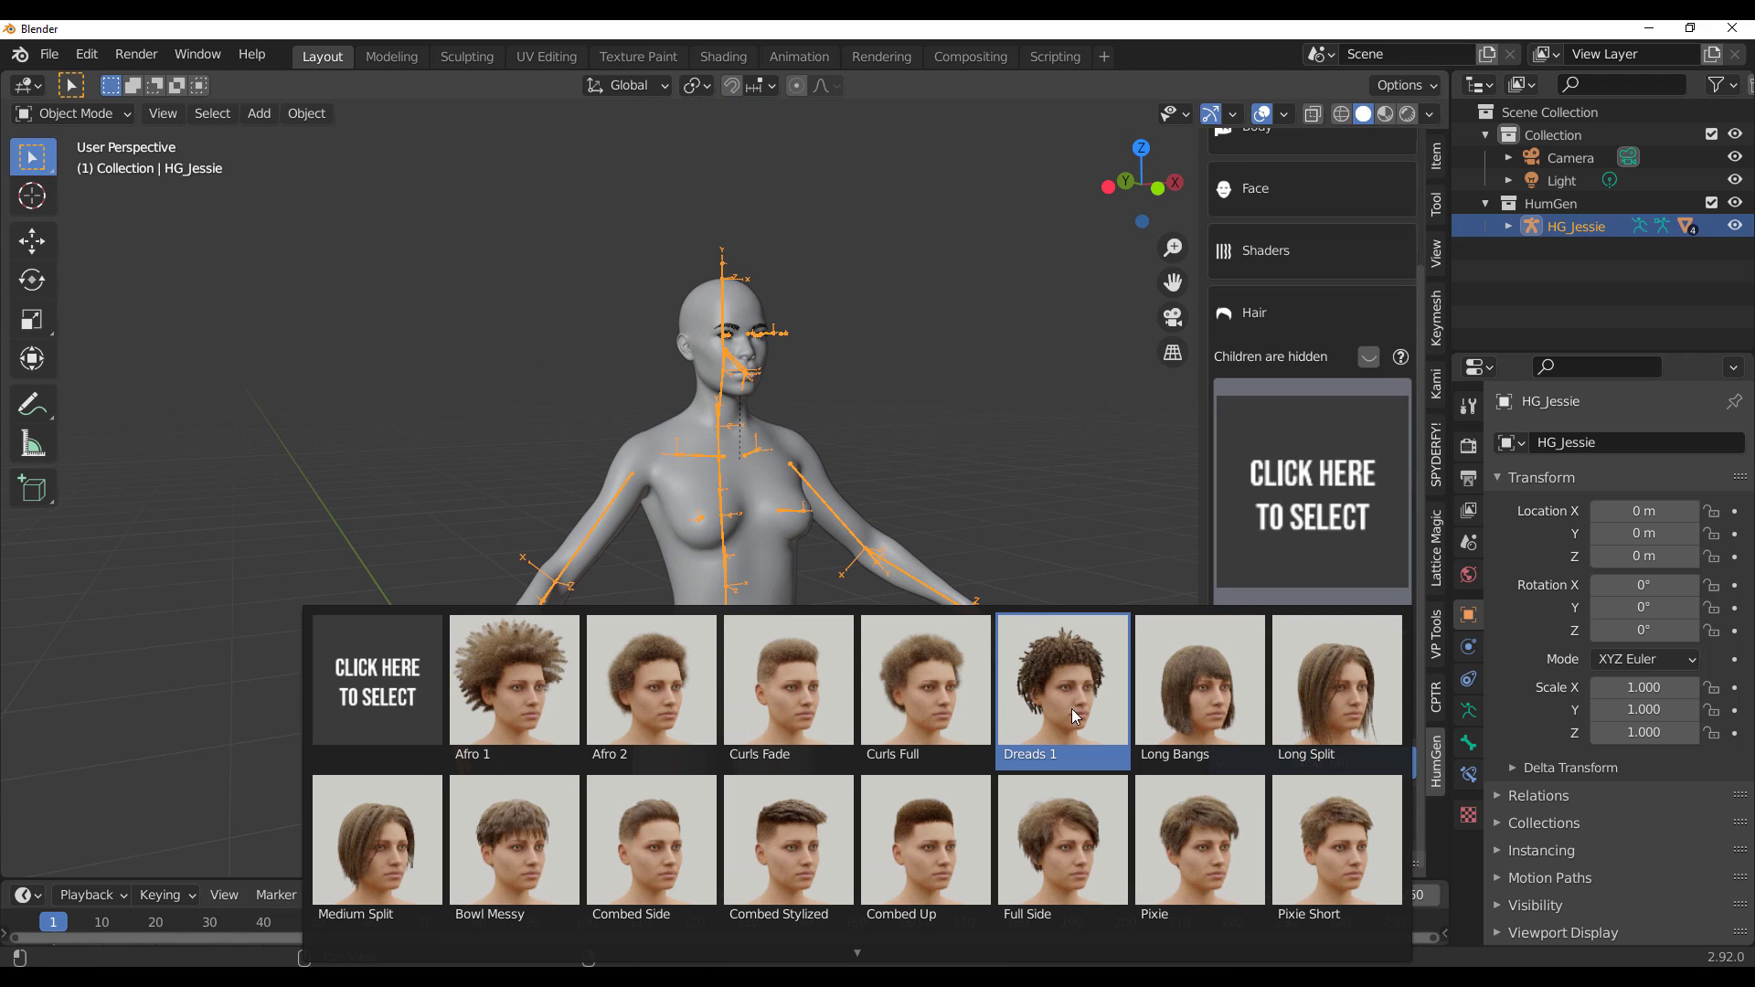
left_click(1085, 773)
Step: Finish the female human's creation phase and dress her in a blue long-sleeved top with jeans
left_click(1299, 717)
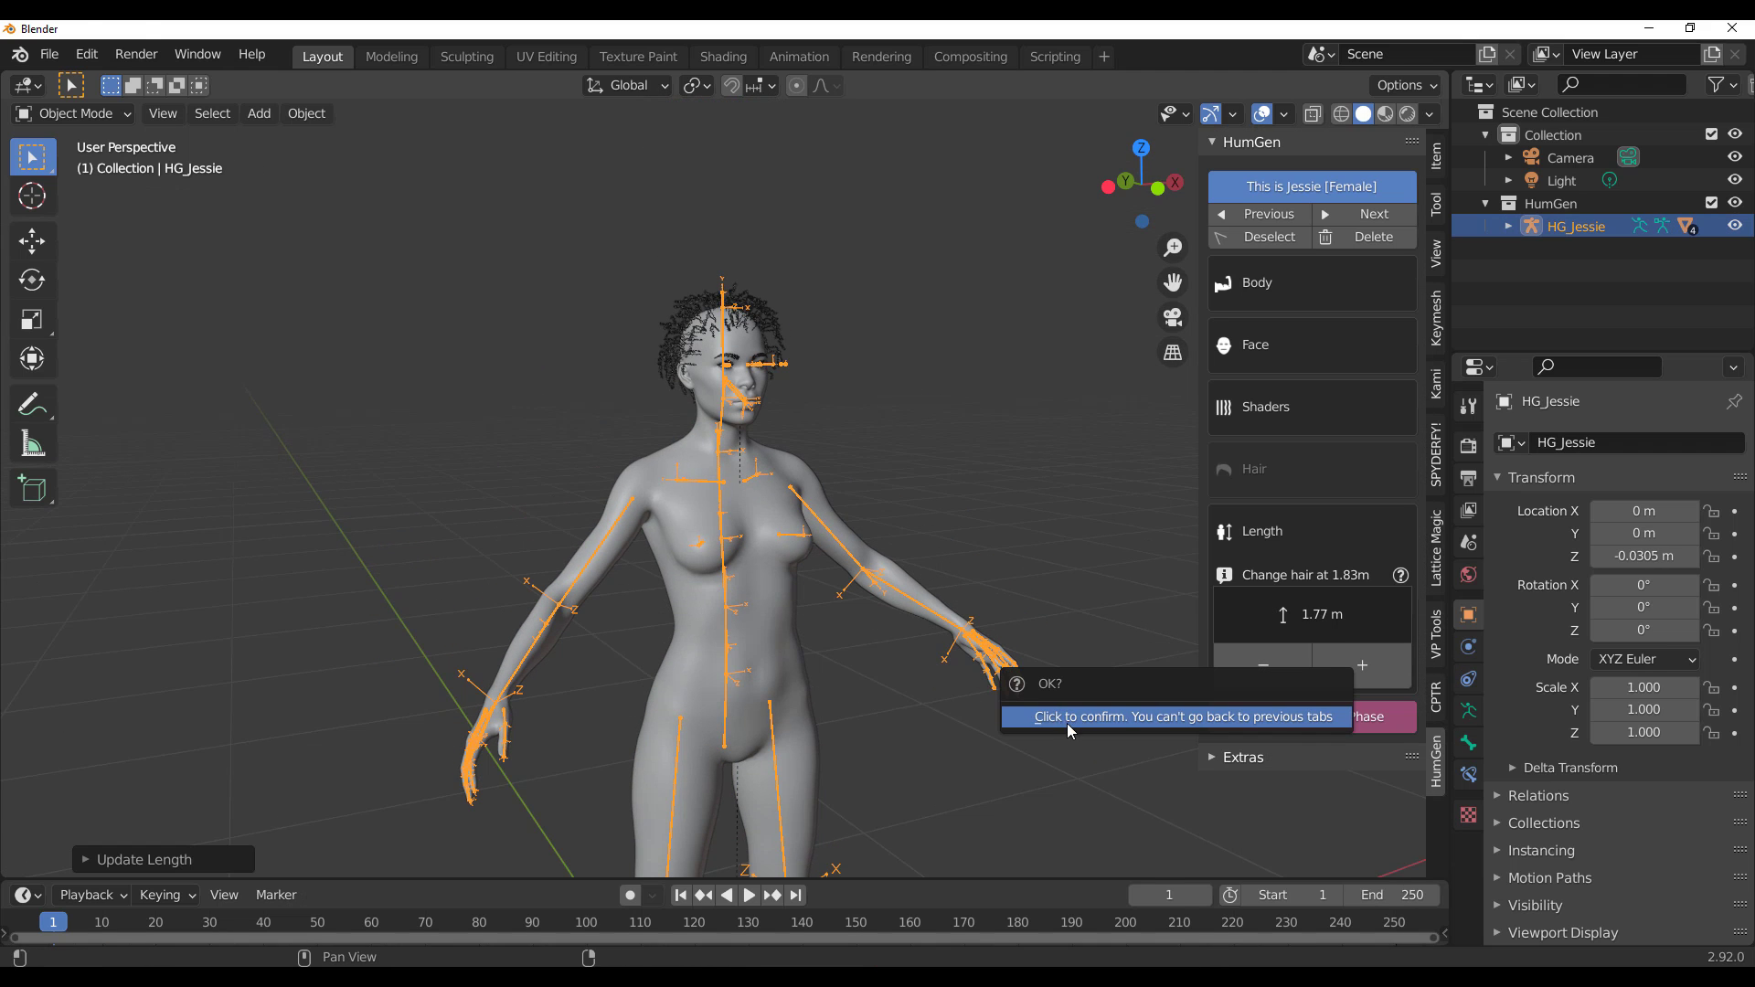
left_click(1066, 722)
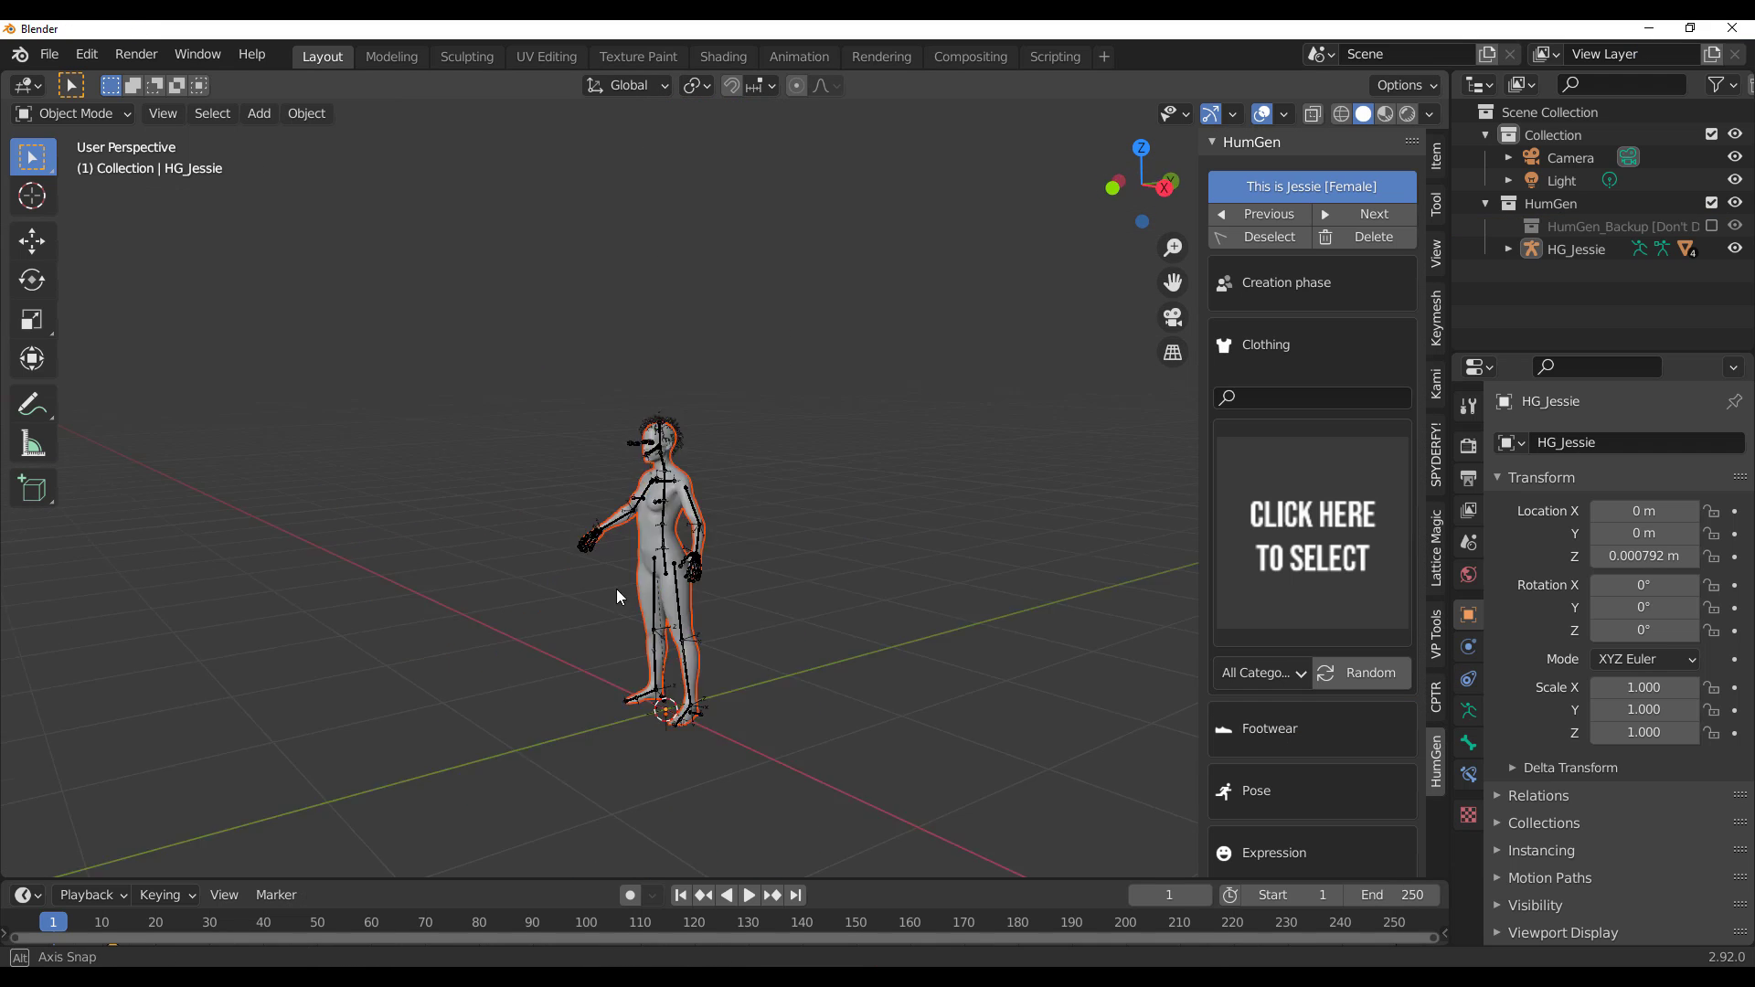
scroll(615, 595, "up", 6)
middle_click_drag(616, 595, 963, 499)
left_click(1293, 521)
left_click(653, 182)
Step: Give the female human the Suede Sneakers footwear
left_click(1270, 367)
left_click(1288, 594)
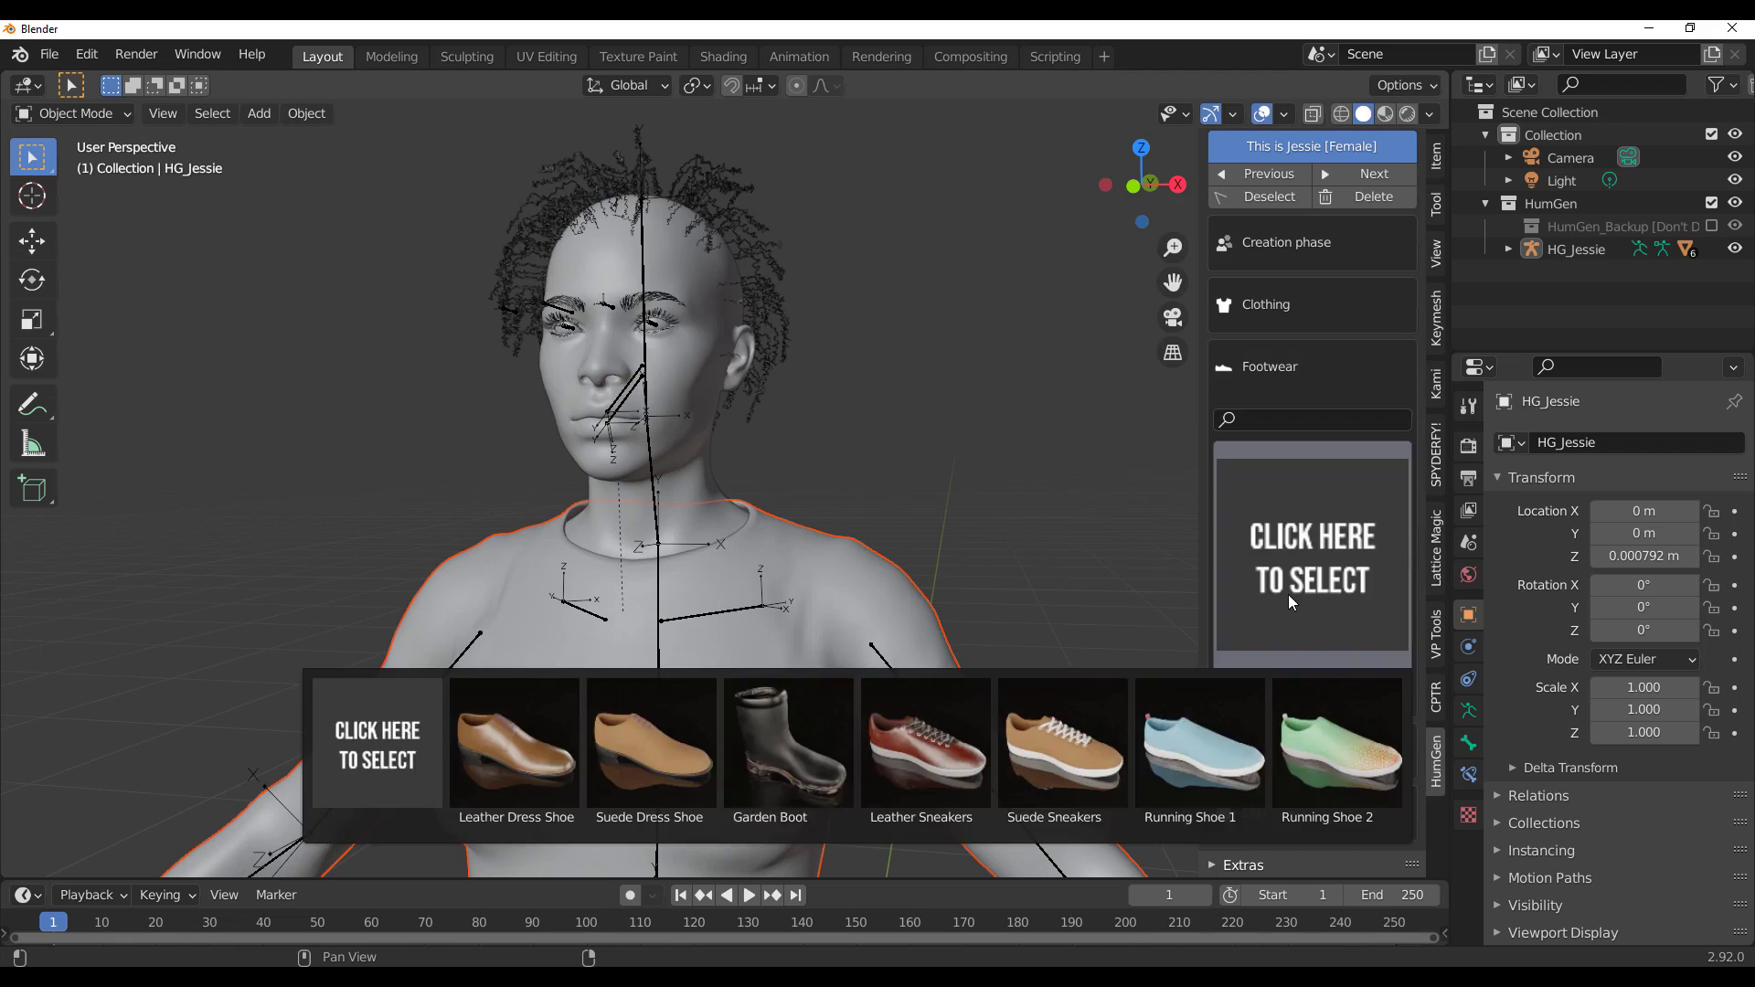
left_click(1062, 749)
Step: Show the viewport in rendered shading and add a floor plane under the human, scaled to about 4.646
scroll(890, 722, "down", 5)
left_click(1407, 113)
key("shift+a")
left_click(971, 505)
key("s")
left_click(808, 507)
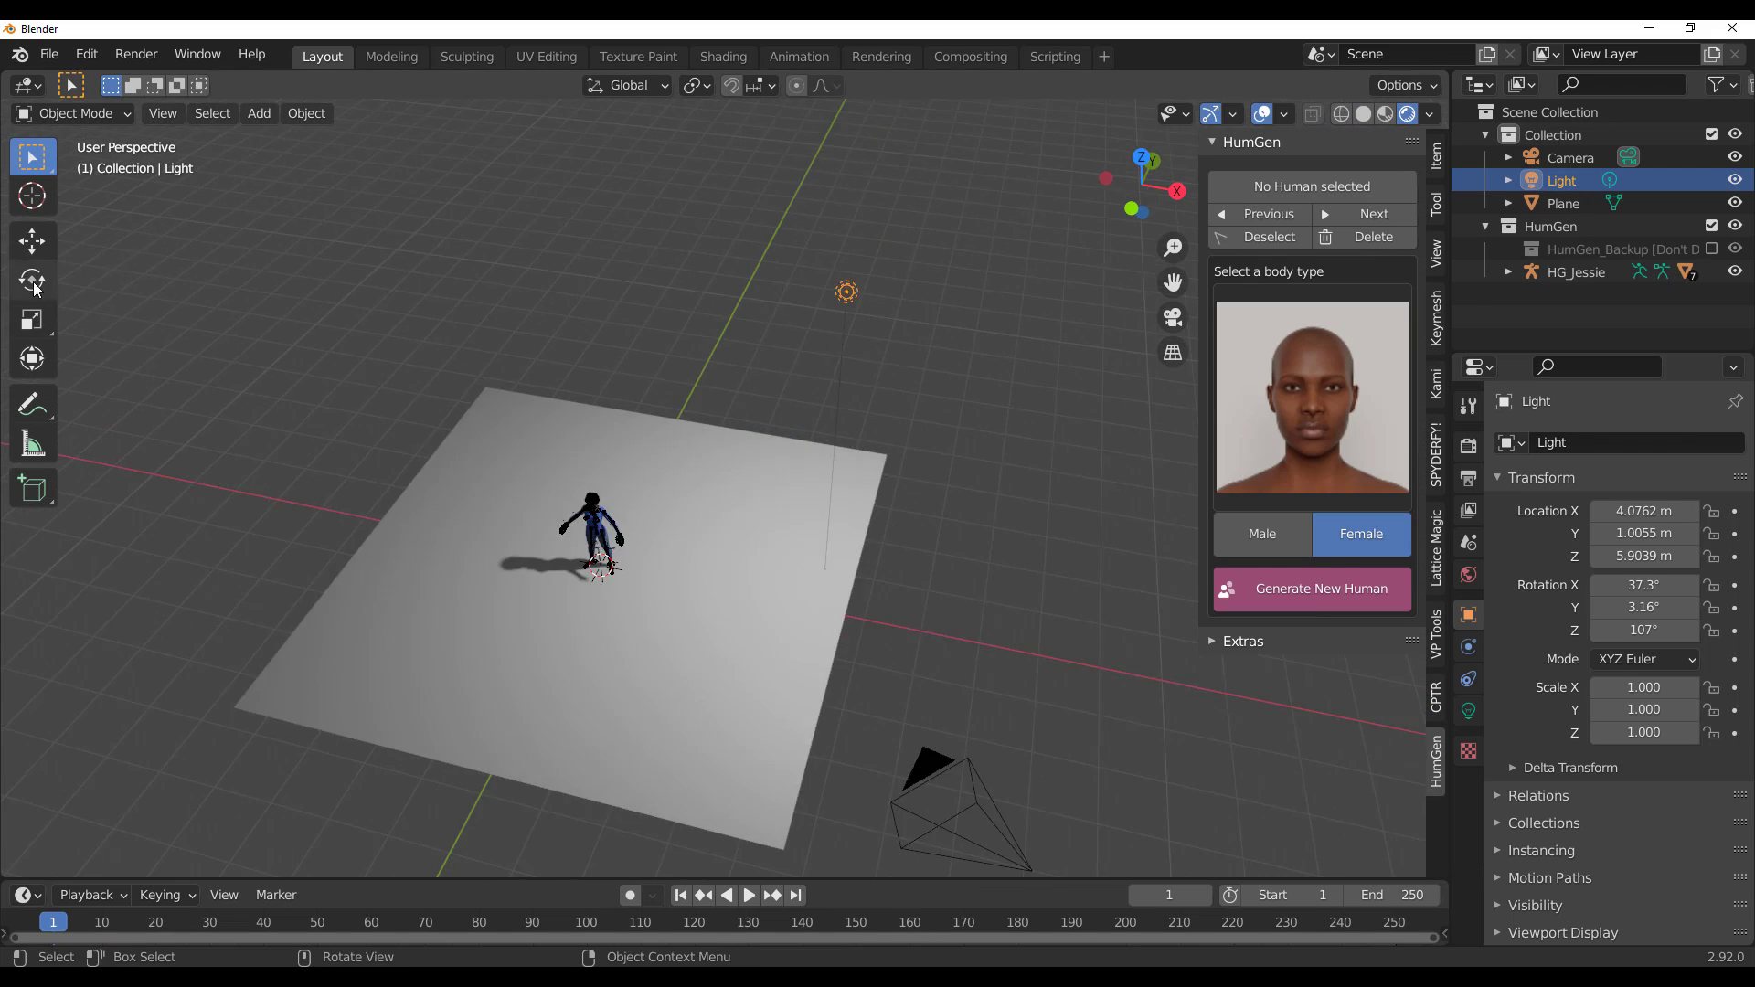
middle_click_drag(823, 430, 671, 535)
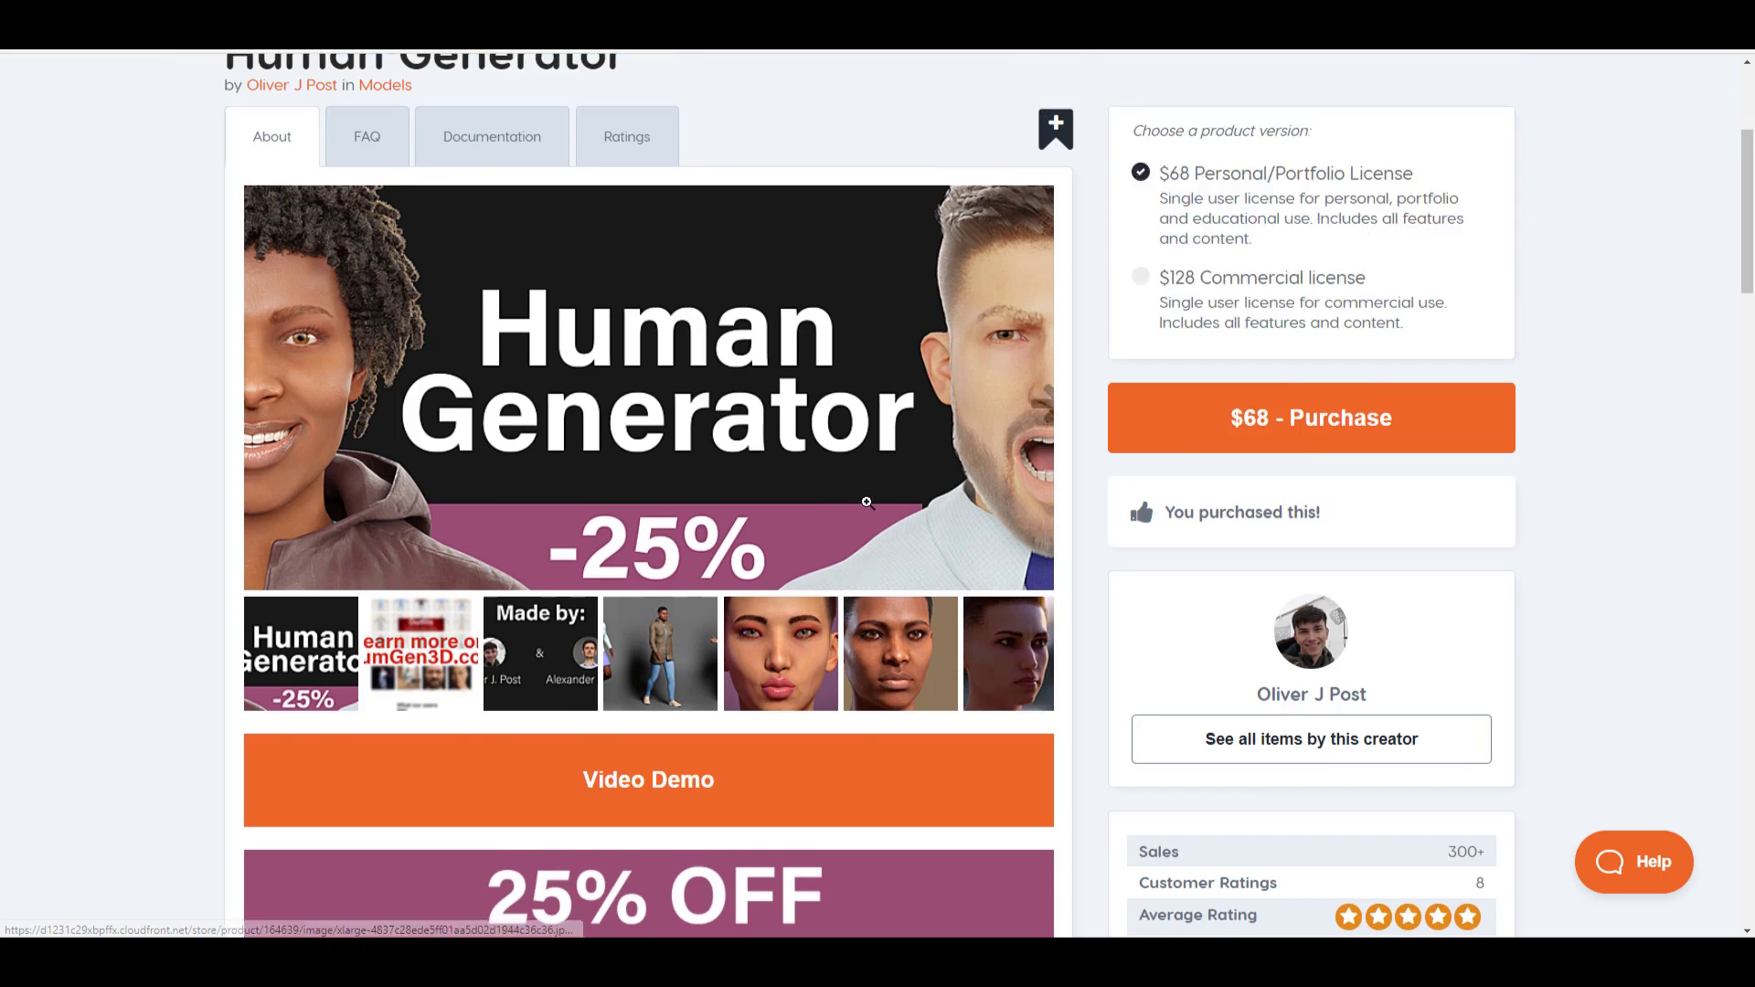
Step: Examine the Human Generator product page in the browser, including its sales, publication date and supported software versions
scroll(867, 502, "down", 3)
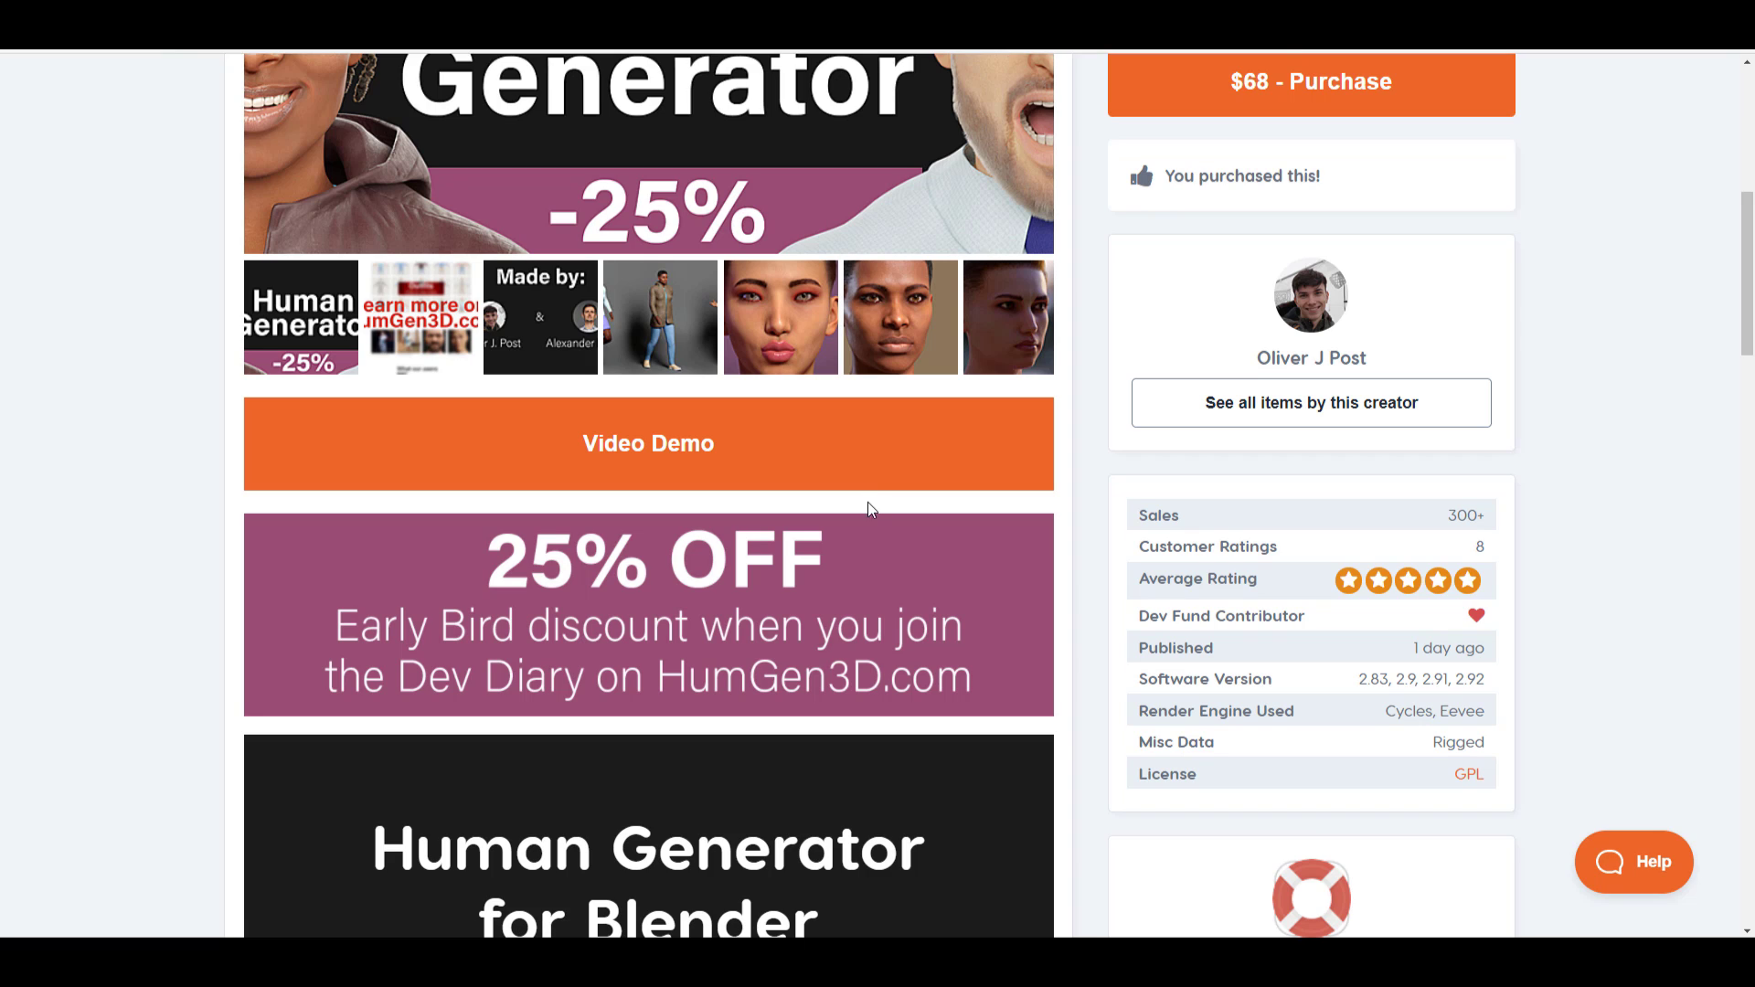
left_click_drag(1406, 651, 1528, 646)
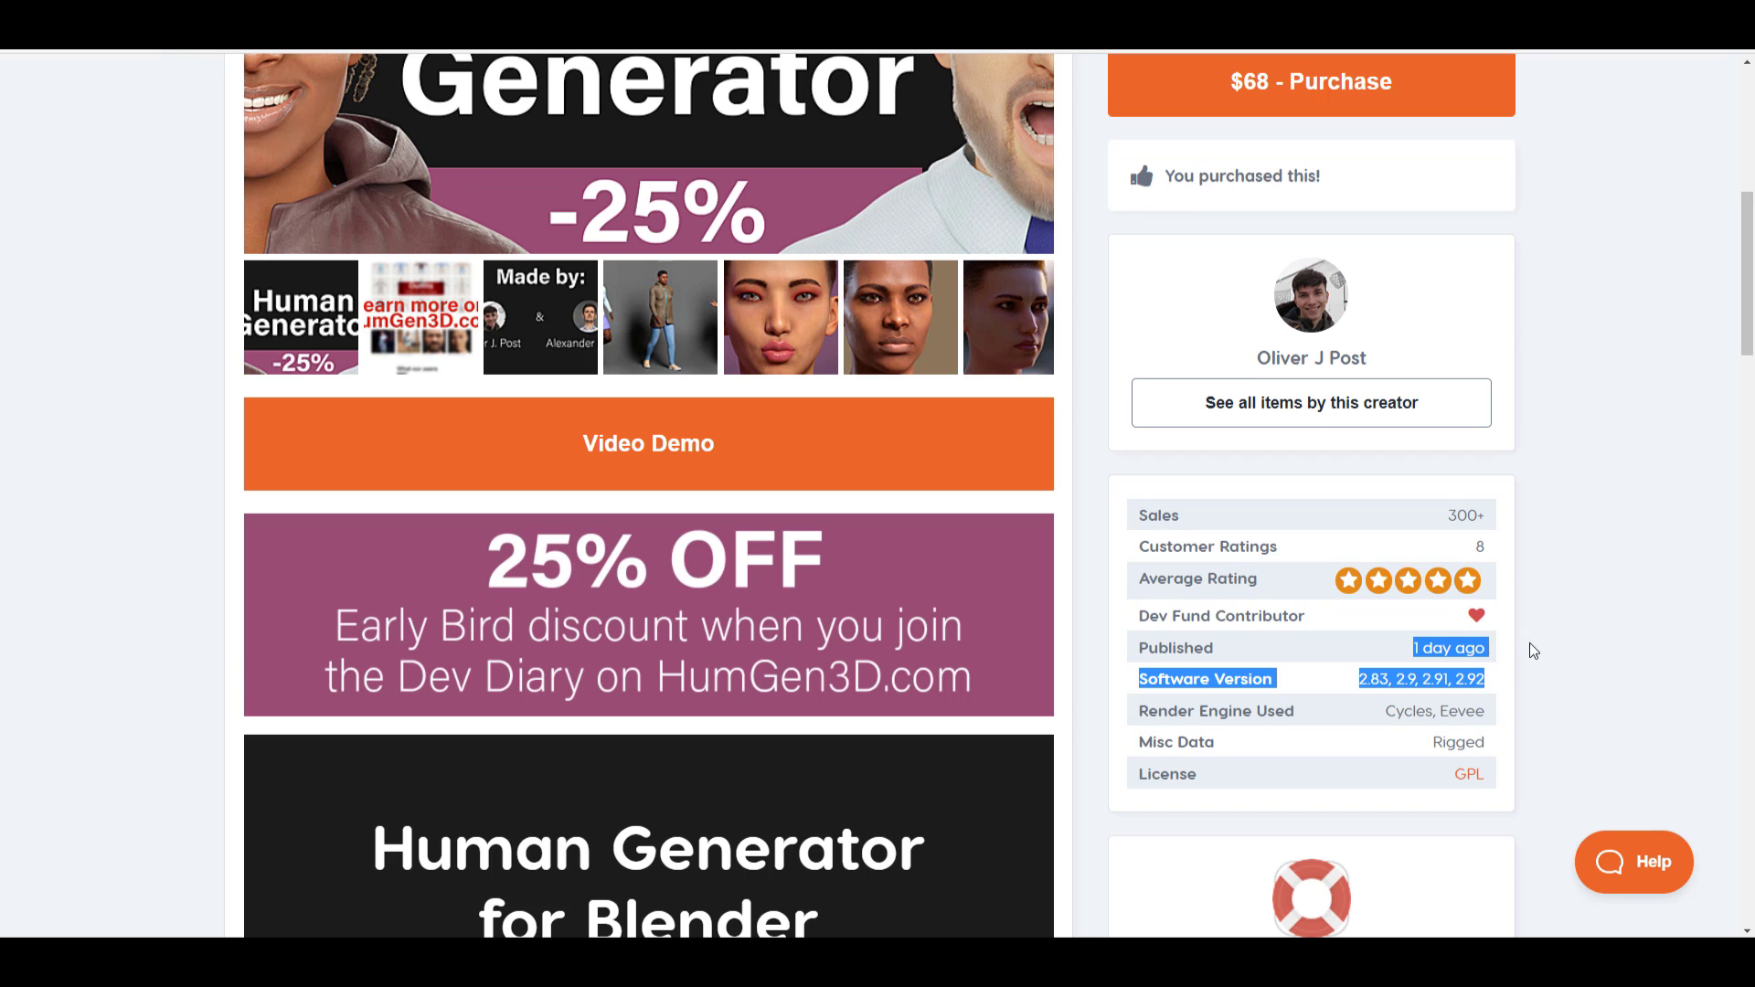
left_click(1547, 613)
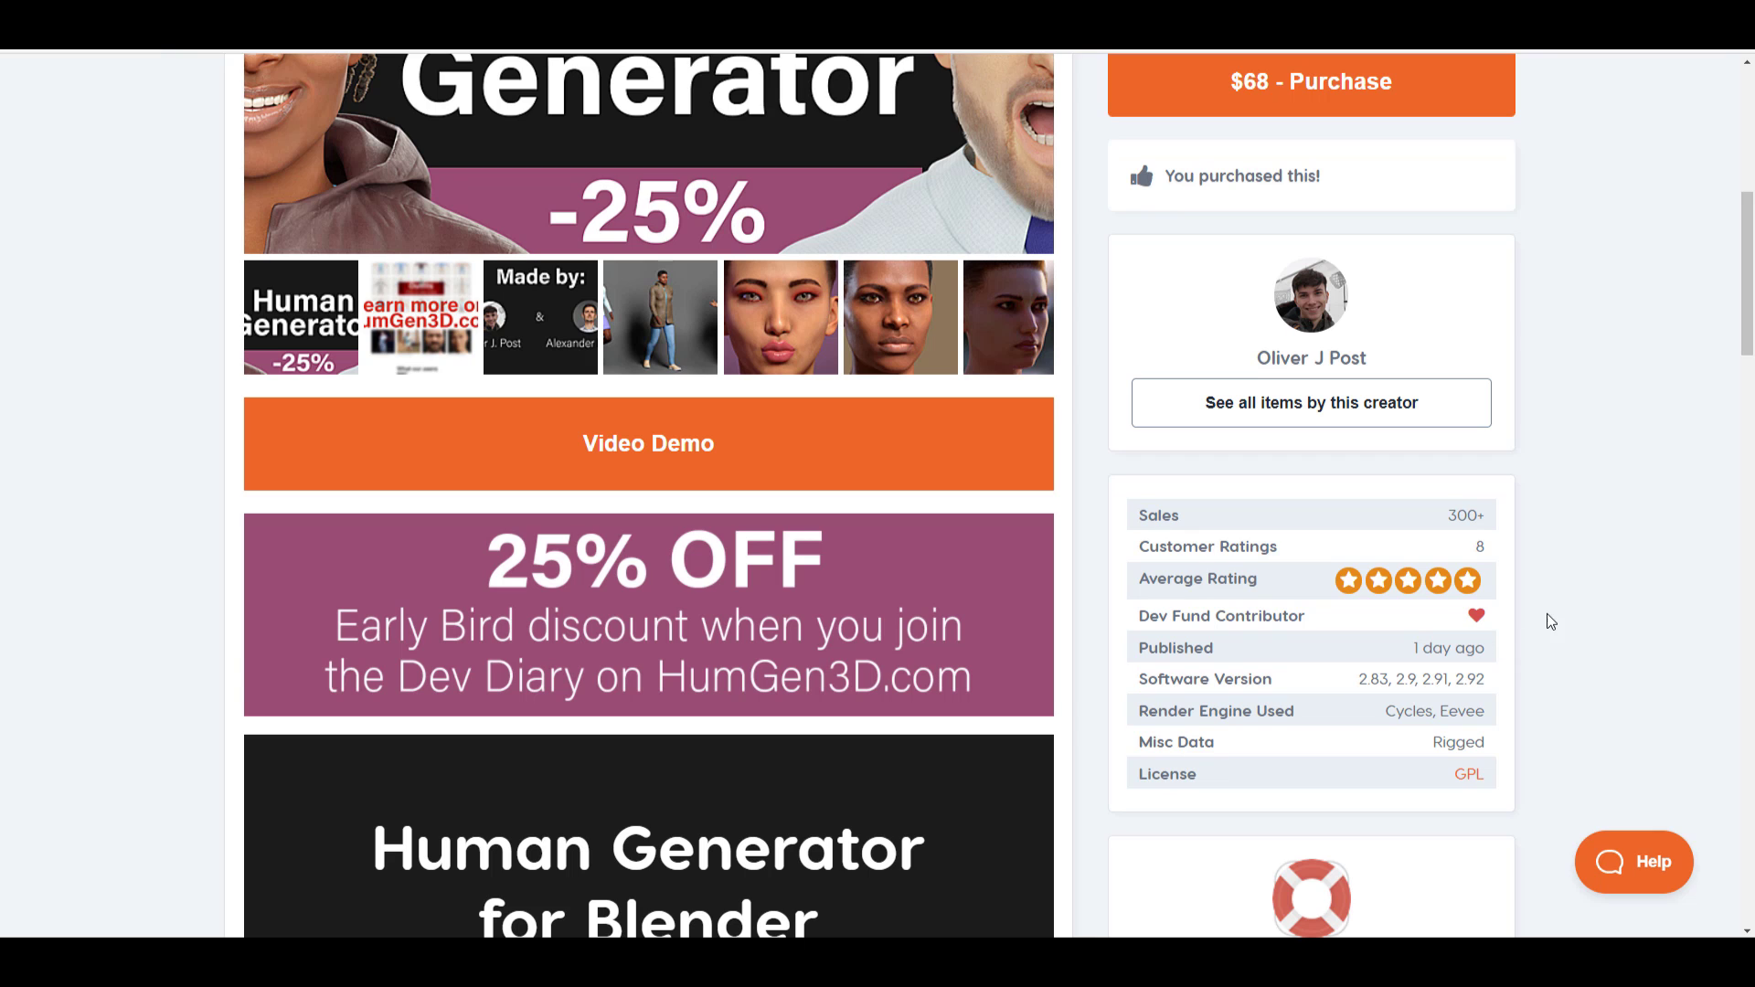
left_click(1493, 519)
scroll(1303, 604, "down", 2)
scroll(1351, 631, "up", 1)
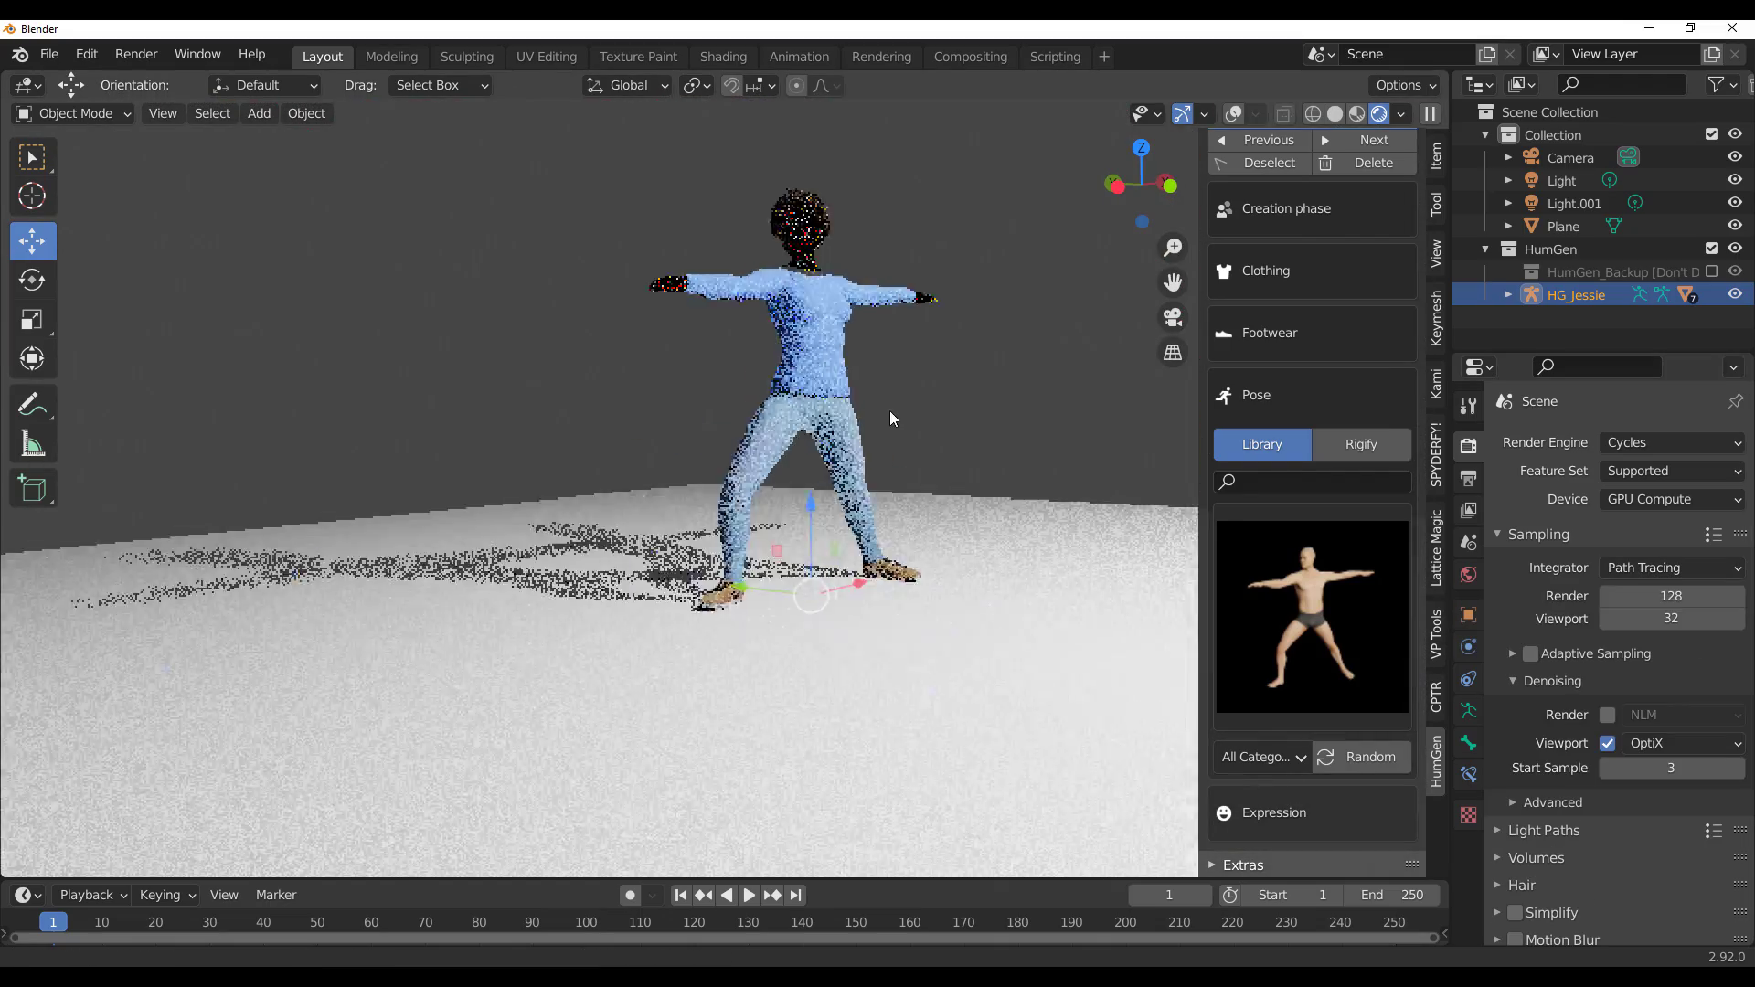
Step: Apply the library pose of standing and looking at the wrist to the female human
left_click(1283, 665)
left_click(1336, 245)
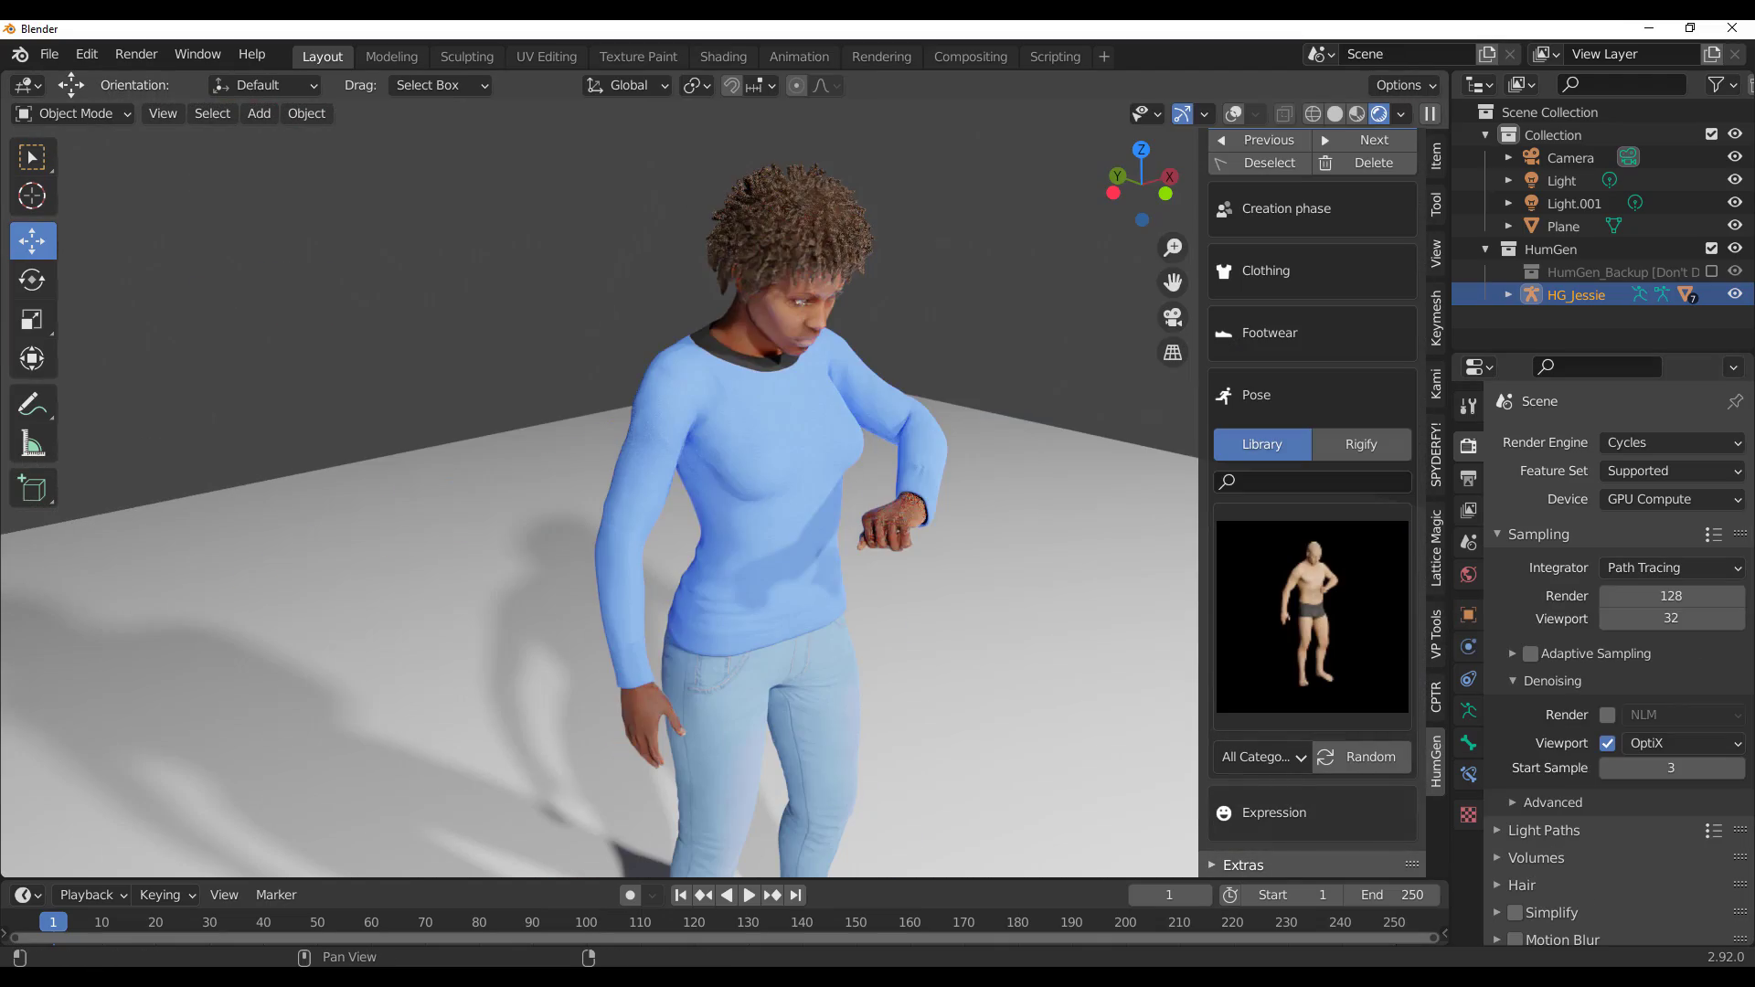
middle_click_drag(979, 357, 725, 524)
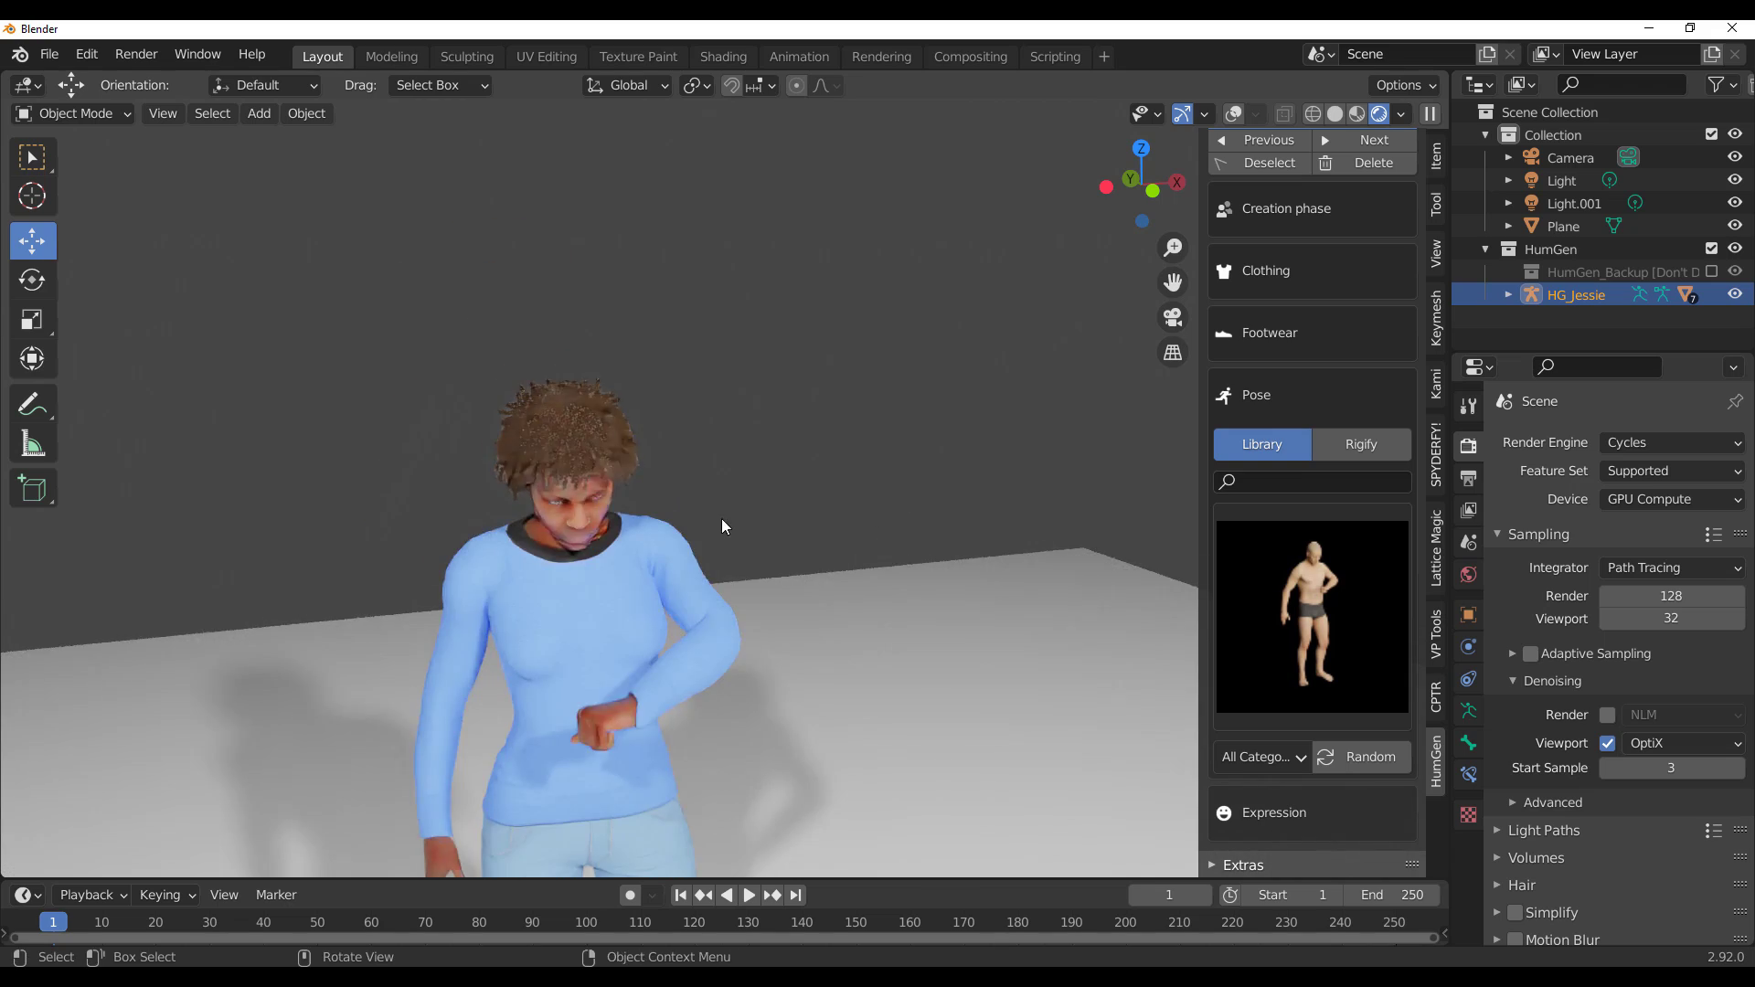
Step: Apply the A Pose from the pose library to the female human
left_click(1332, 595)
scroll(529, 107, "up", 1)
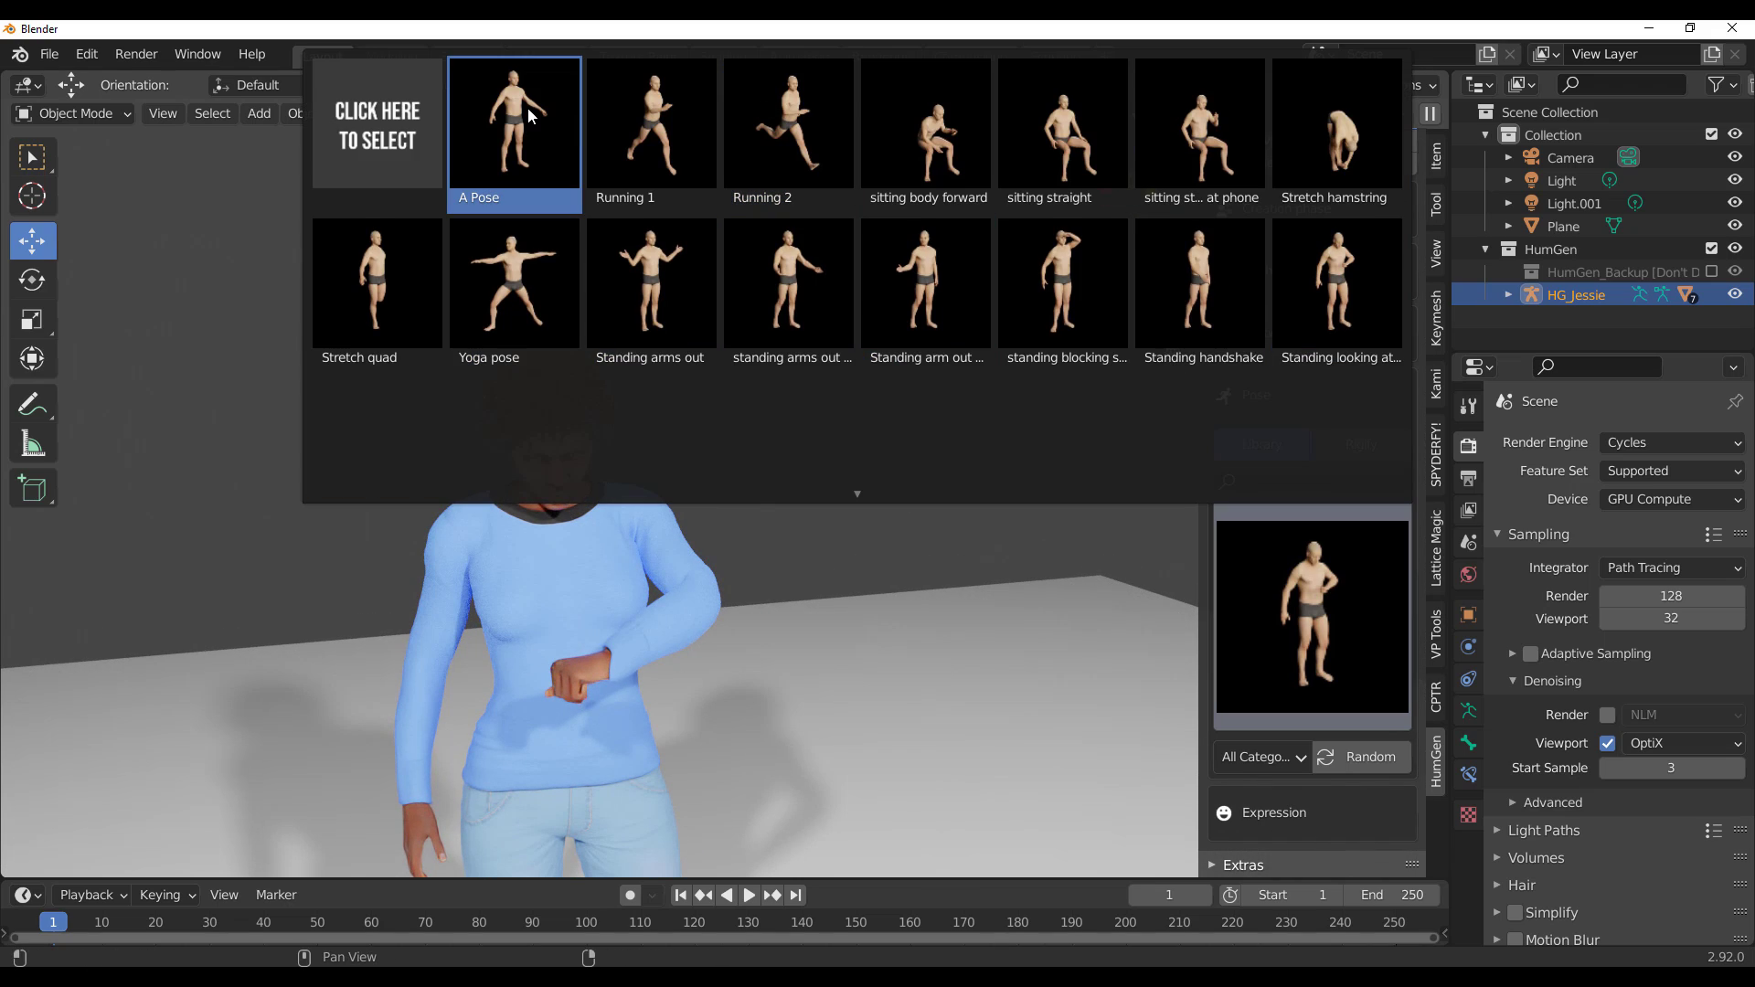
left_click(528, 110)
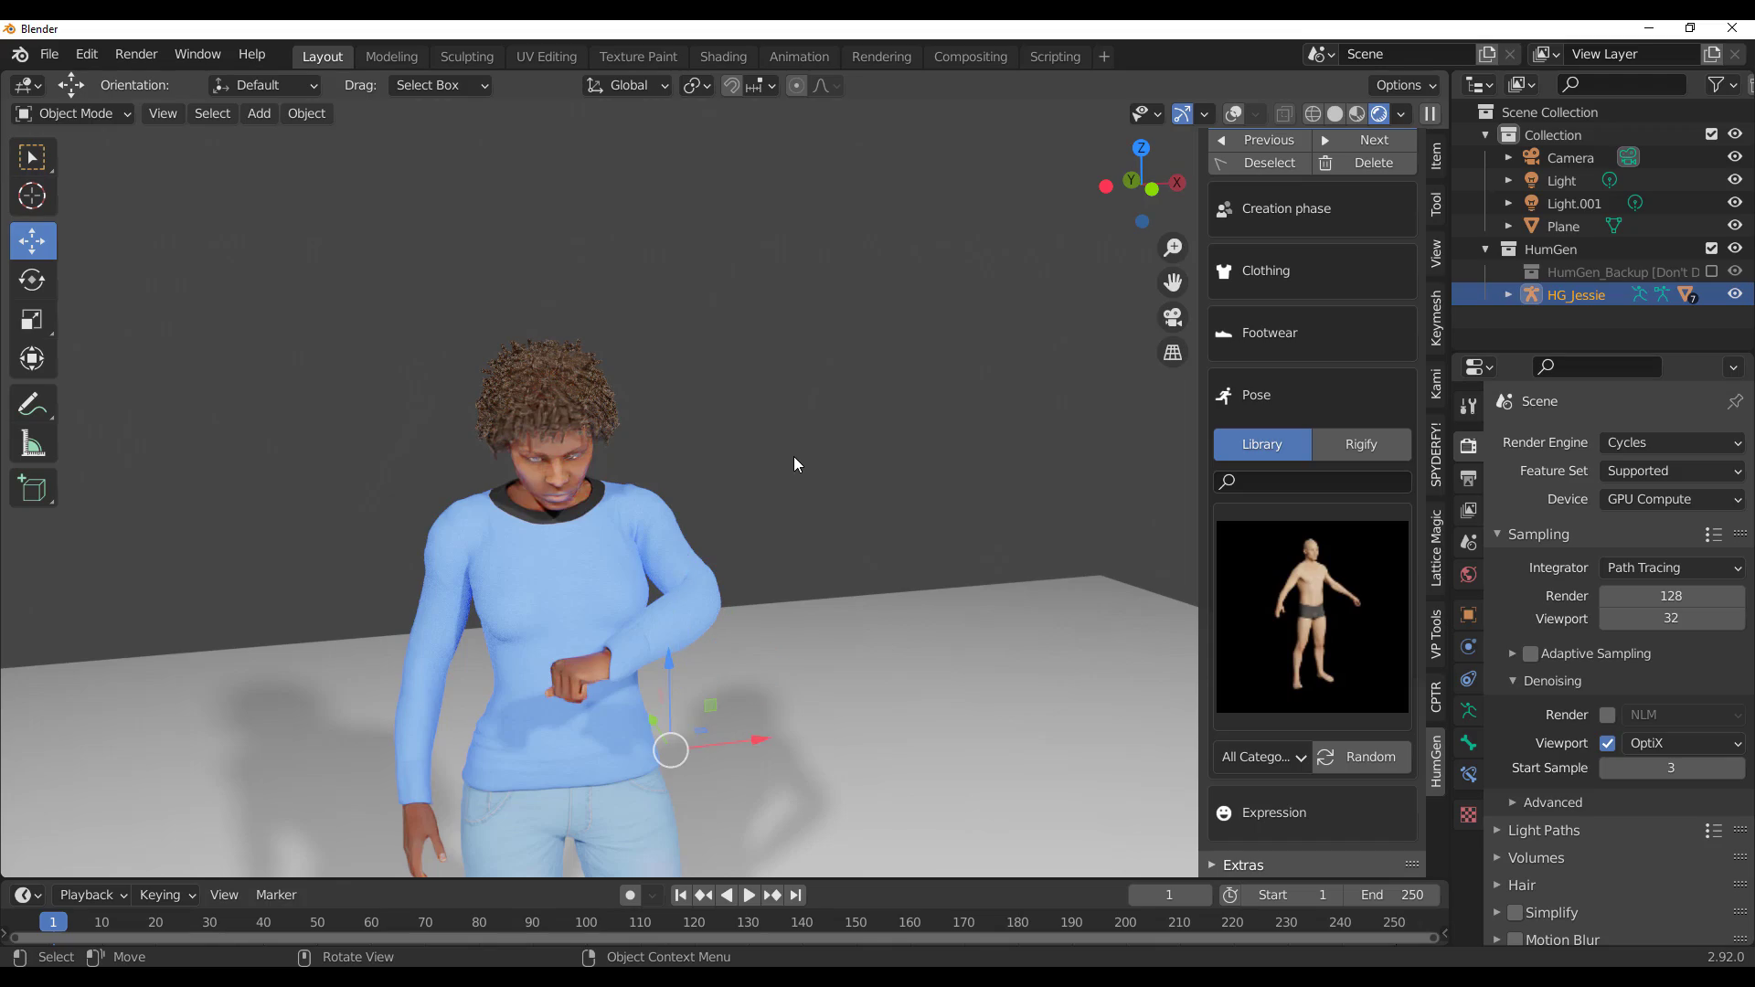
scroll(774, 436, "up", 5)
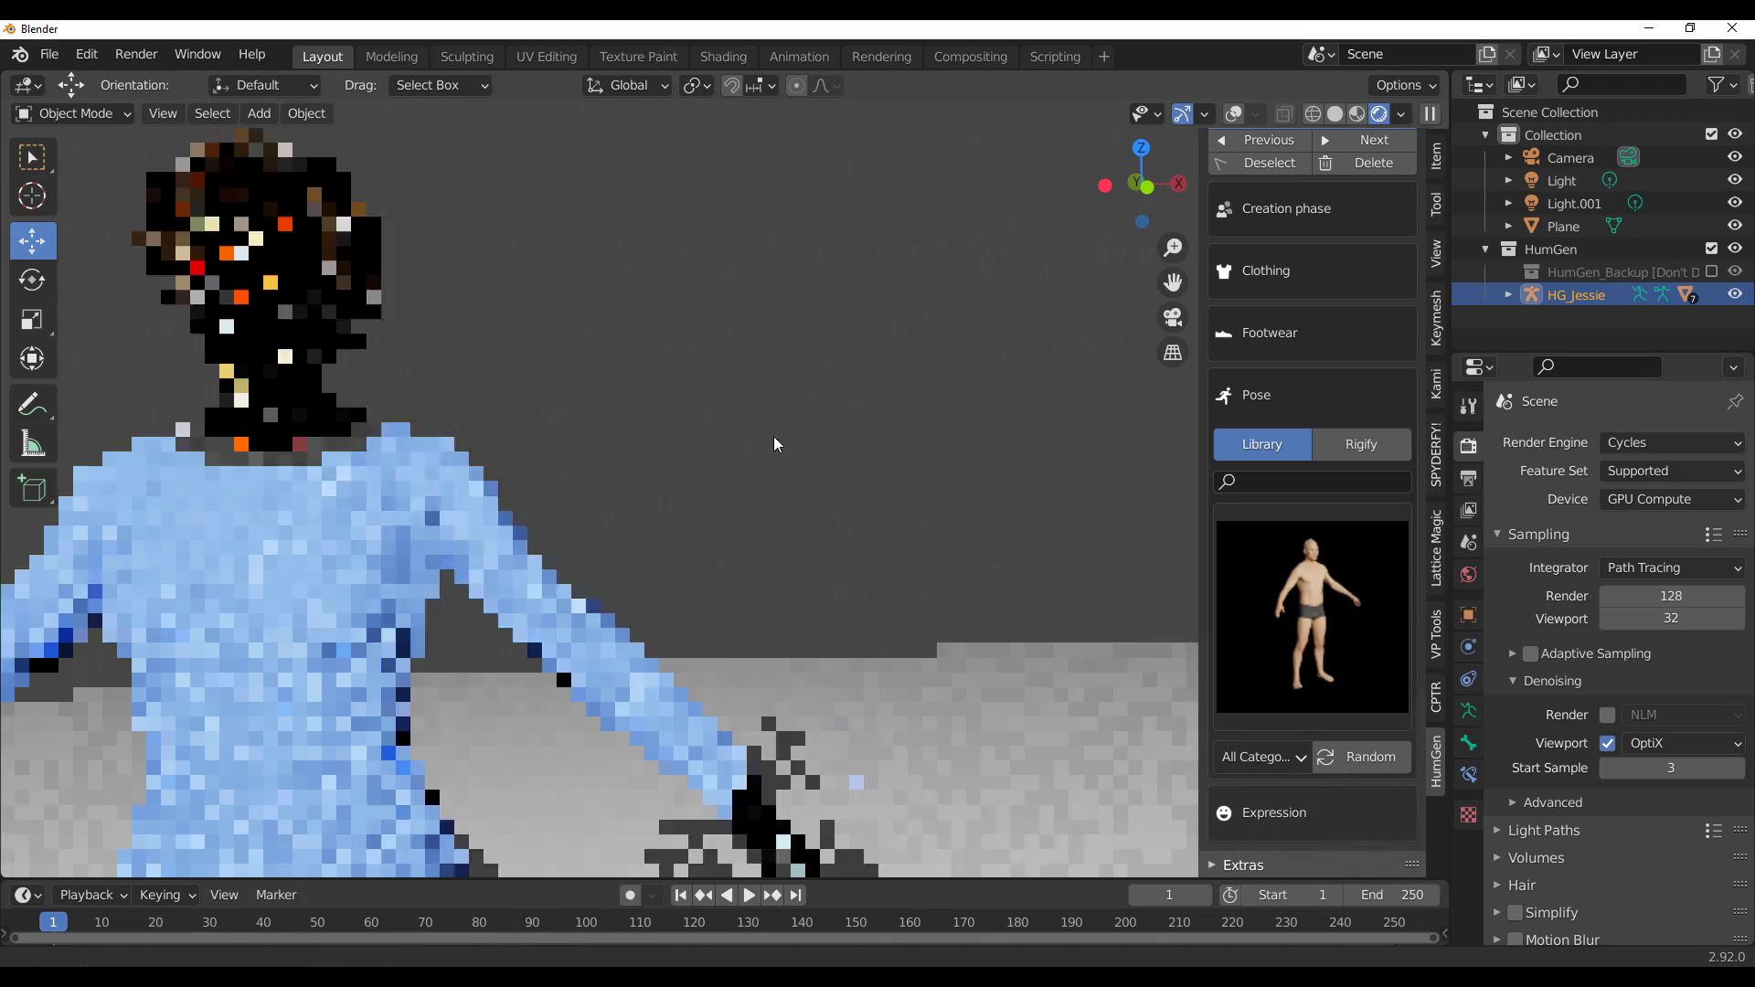
scroll(774, 436, "down", 5)
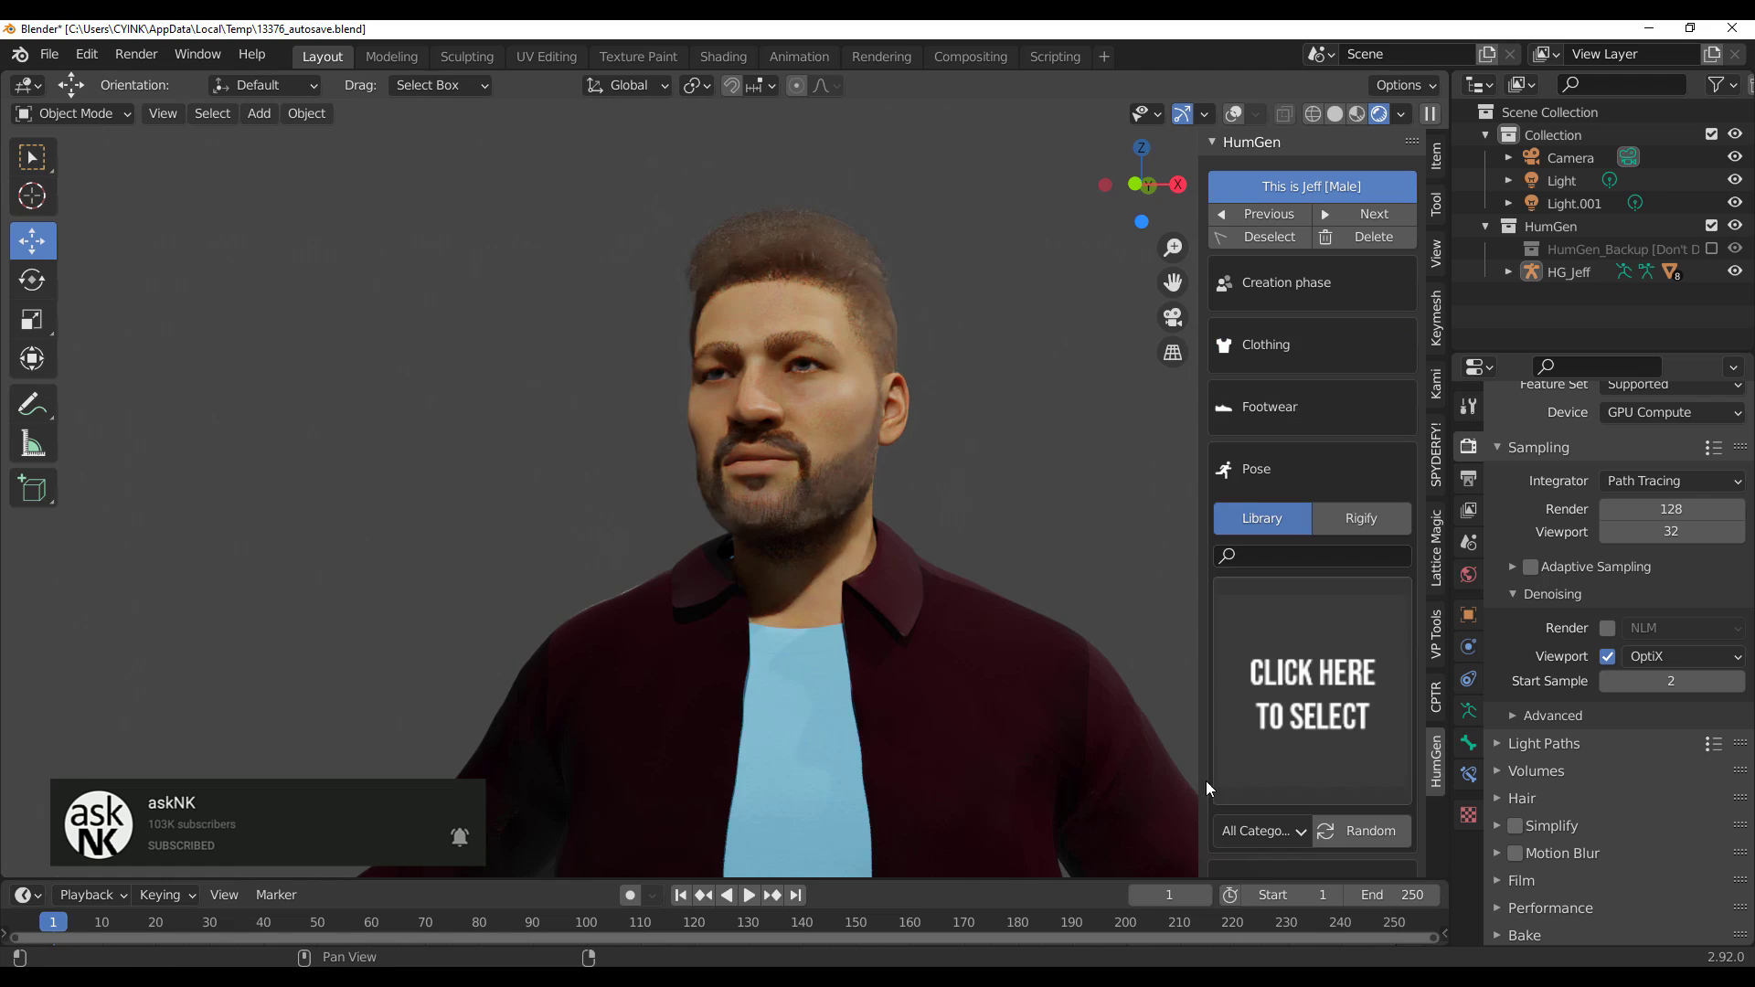
Step: Apply a hunched-over standing pose from the pose library to HG_Jeff
left_click(1218, 783)
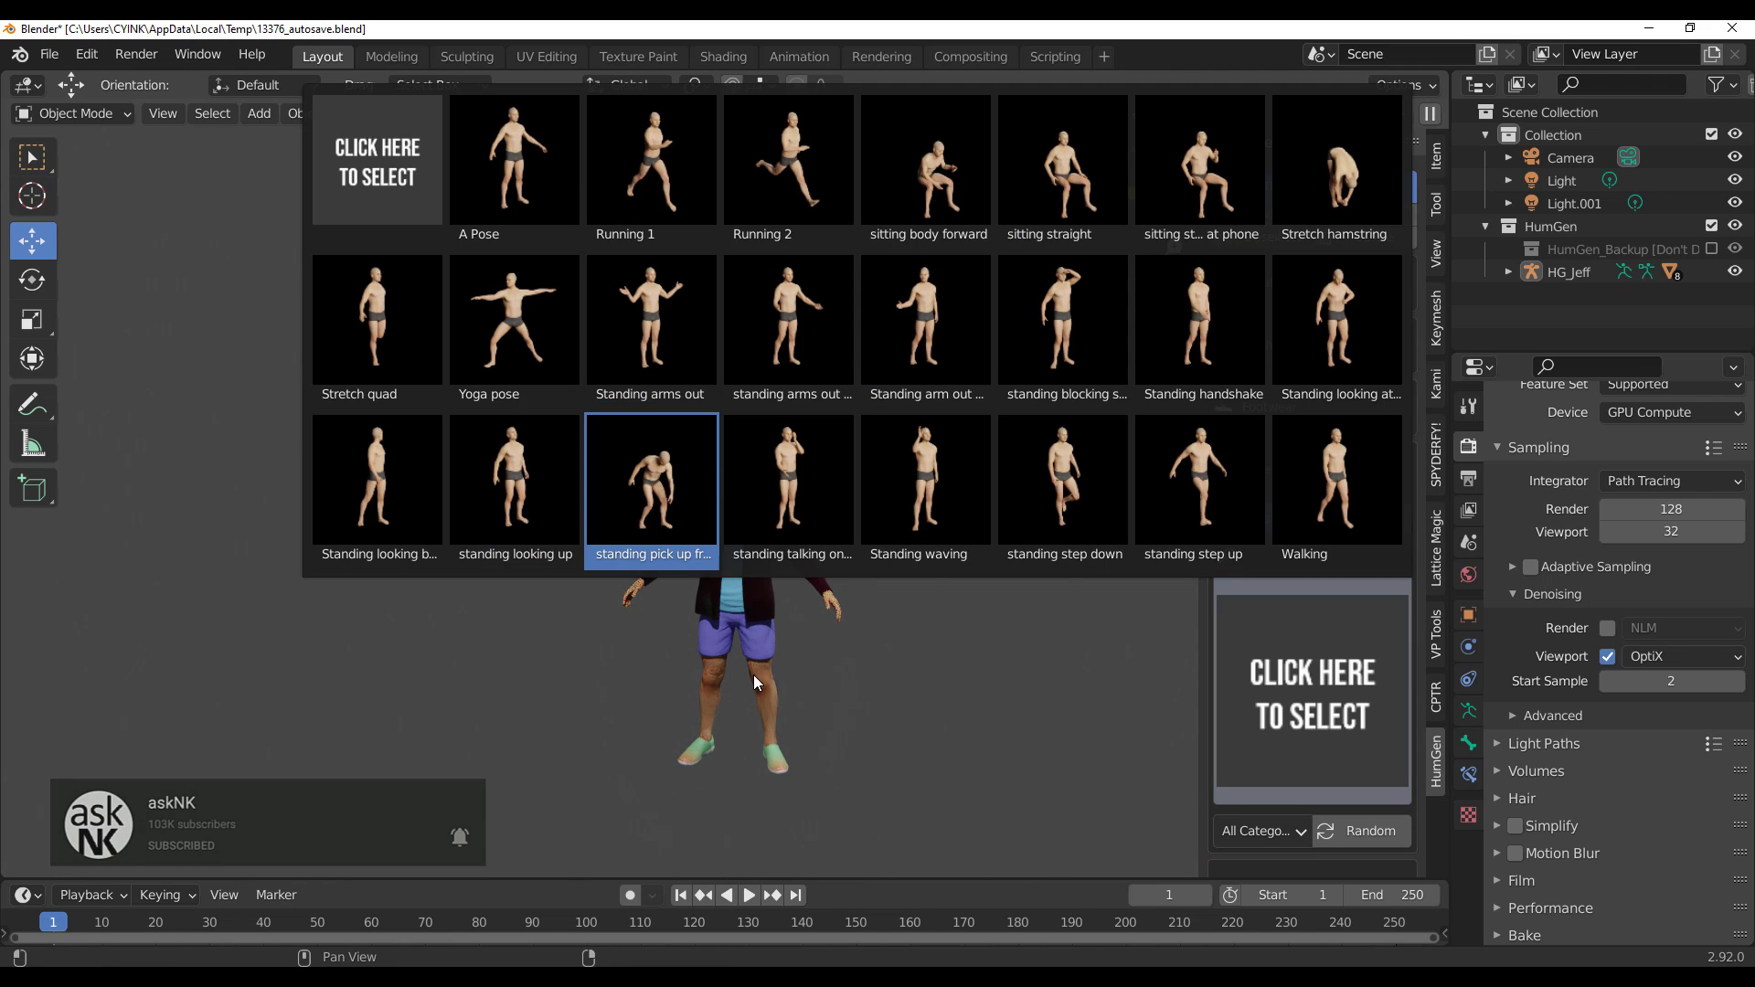
left_click(652, 480)
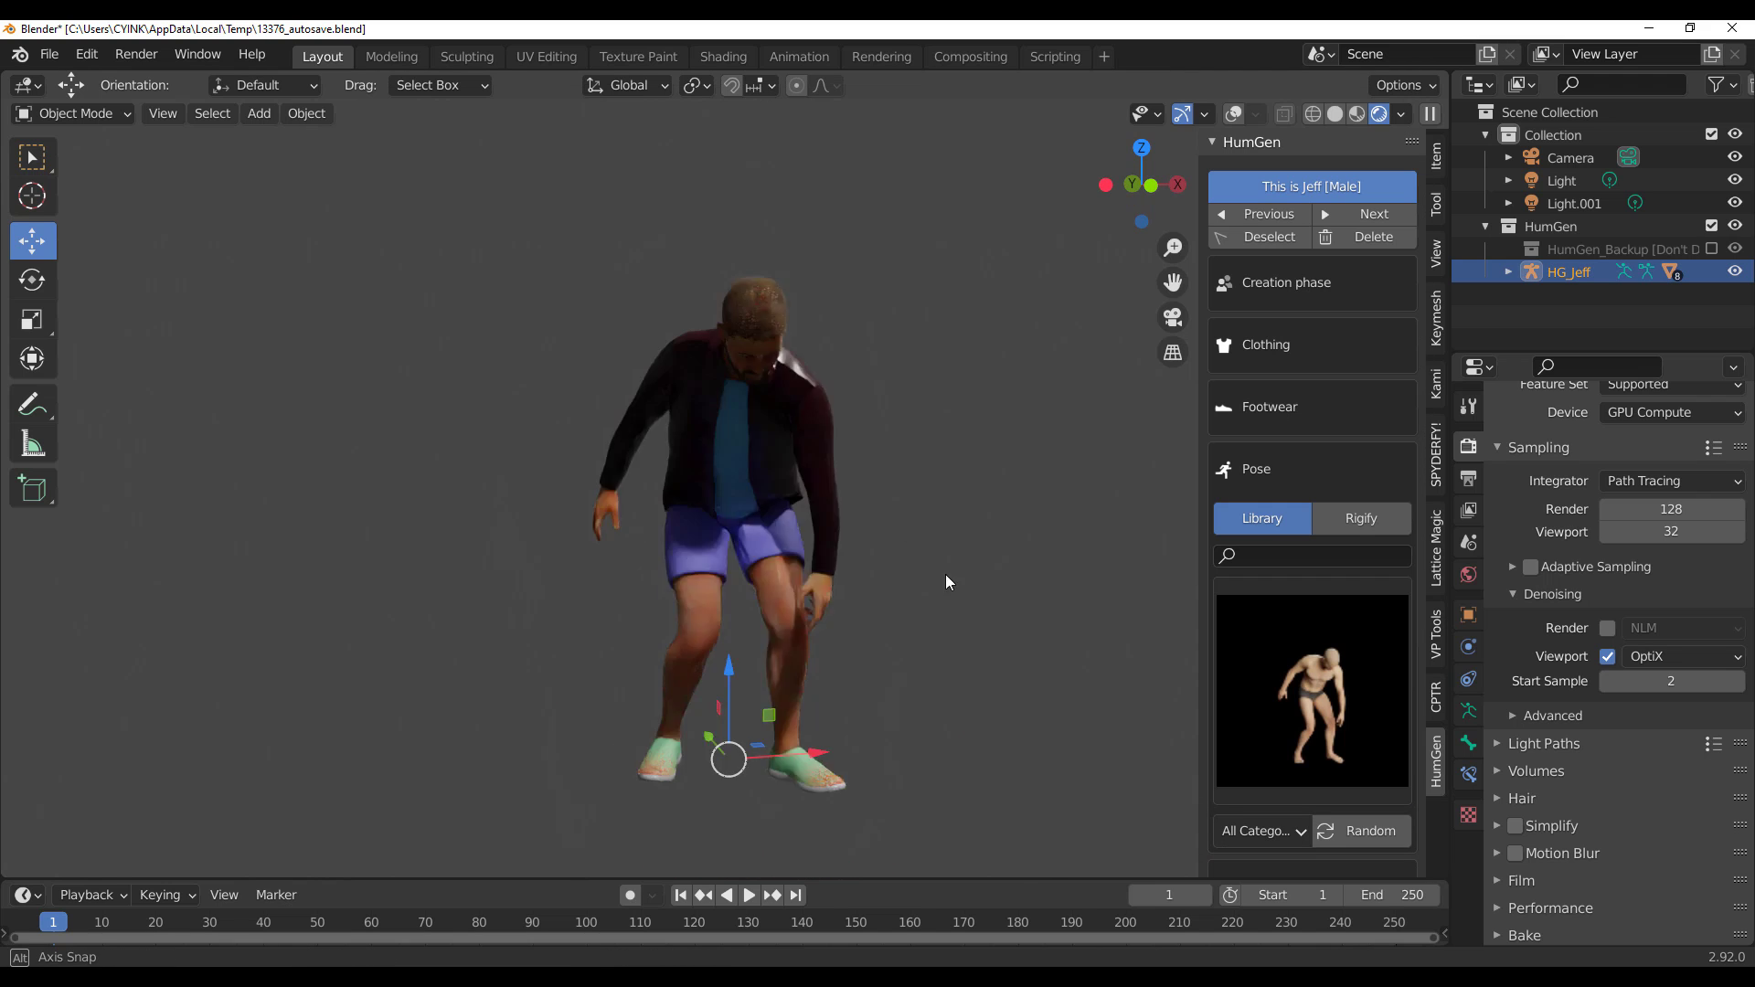
middle_click_drag(945, 582, 768, 594)
Step: Apply the Stretch hamstring pose from the pose library to HG_Jeff
left_click(1336, 706)
left_click(1339, 172)
middle_click_drag(830, 674, 1040, 762)
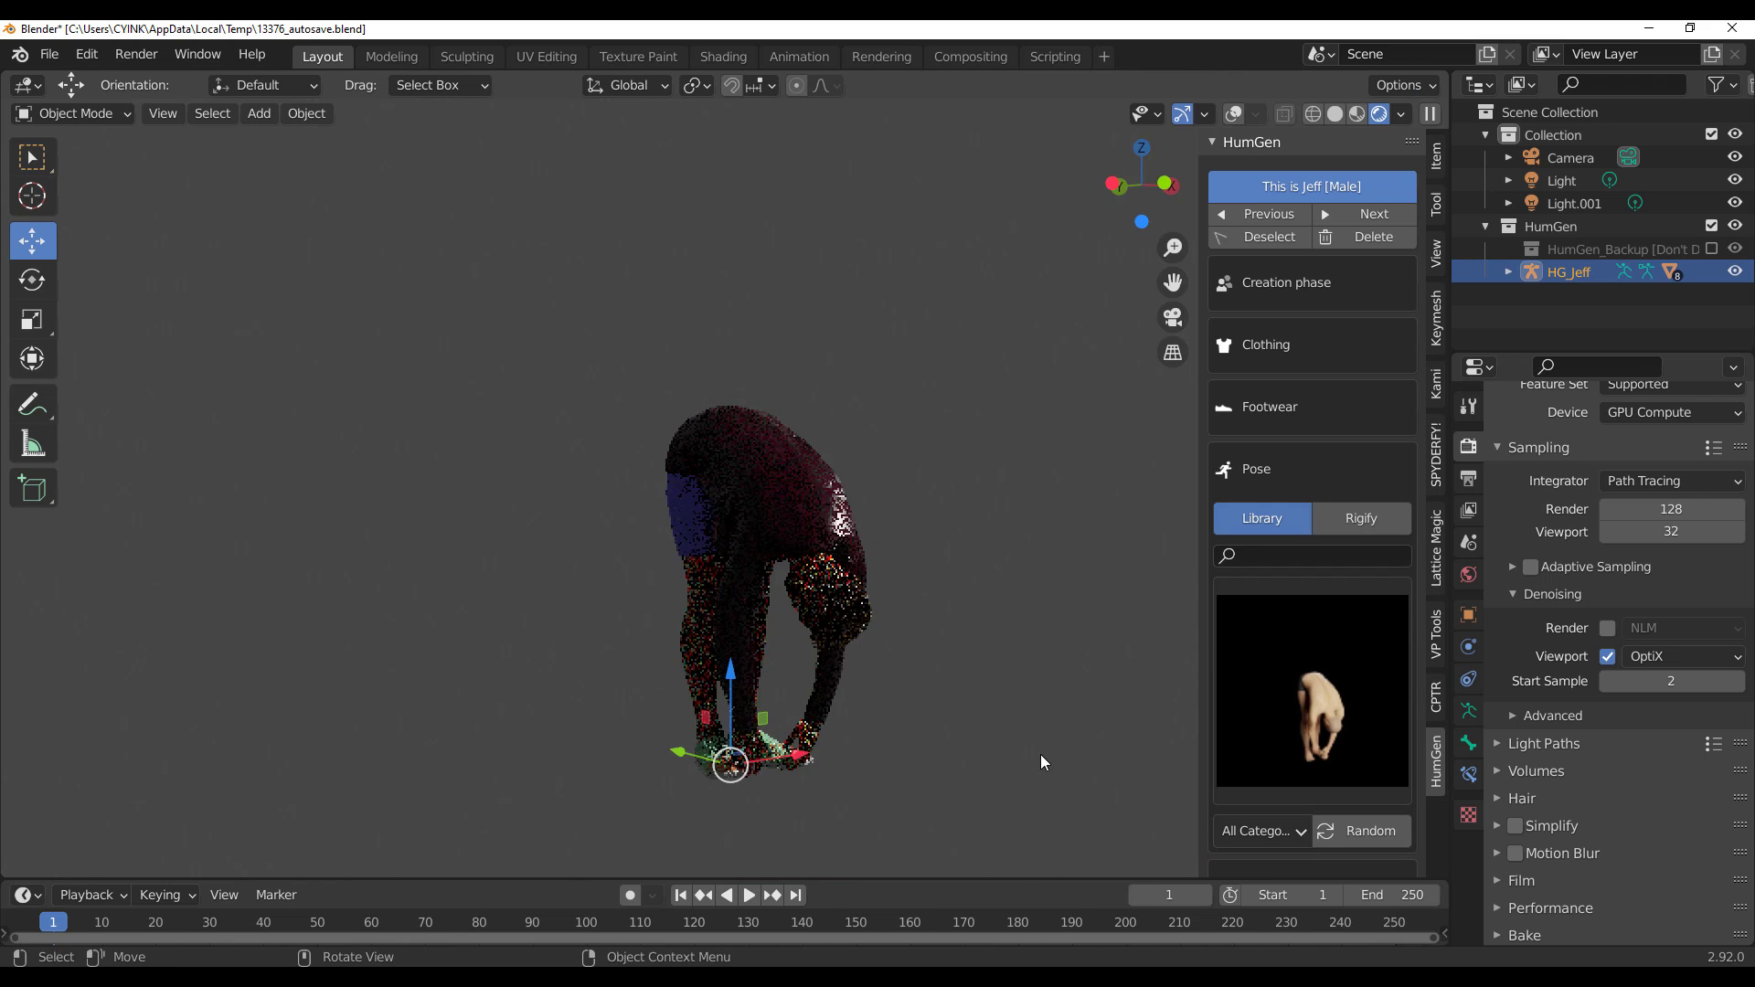
Step: Return HG_Jeff to an upright pose with arms slightly away from the body and set the pose option to Rigify
left_click(1313, 691)
left_click(378, 491)
left_click(1361, 517)
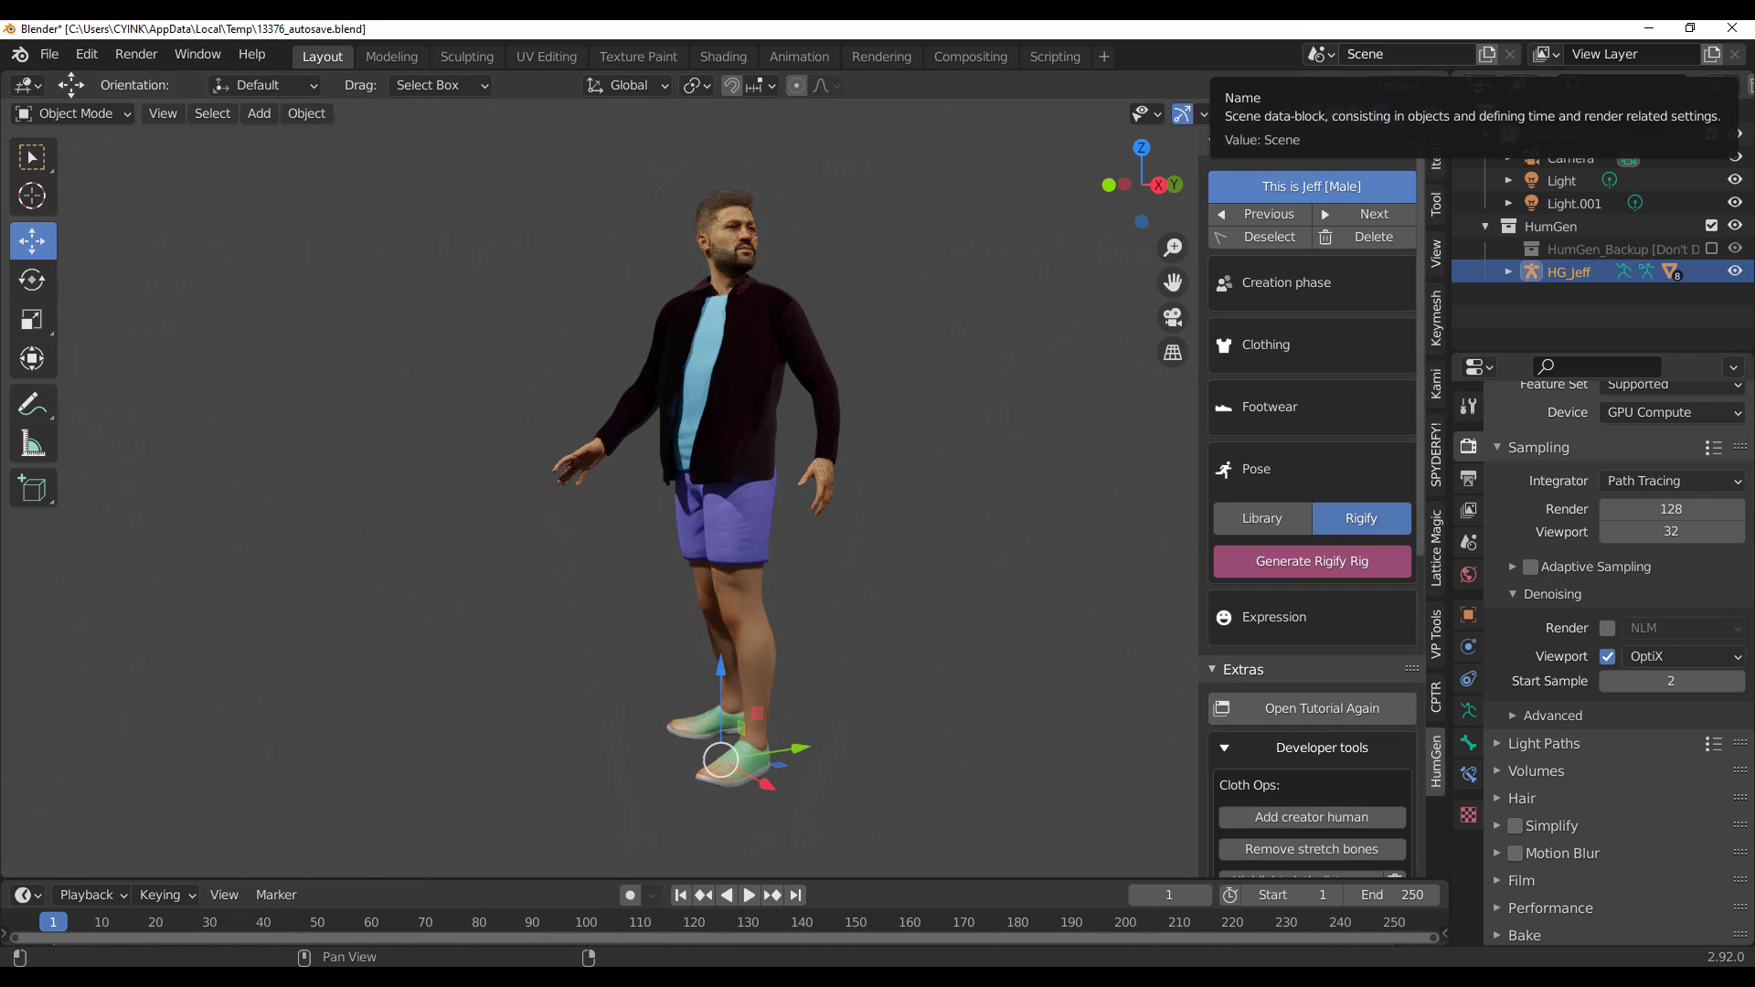
Step: Open the facial expression library for HG_Jeff
scroll(755, 219, "up", 4)
left_click(1273, 617)
left_click(1311, 711)
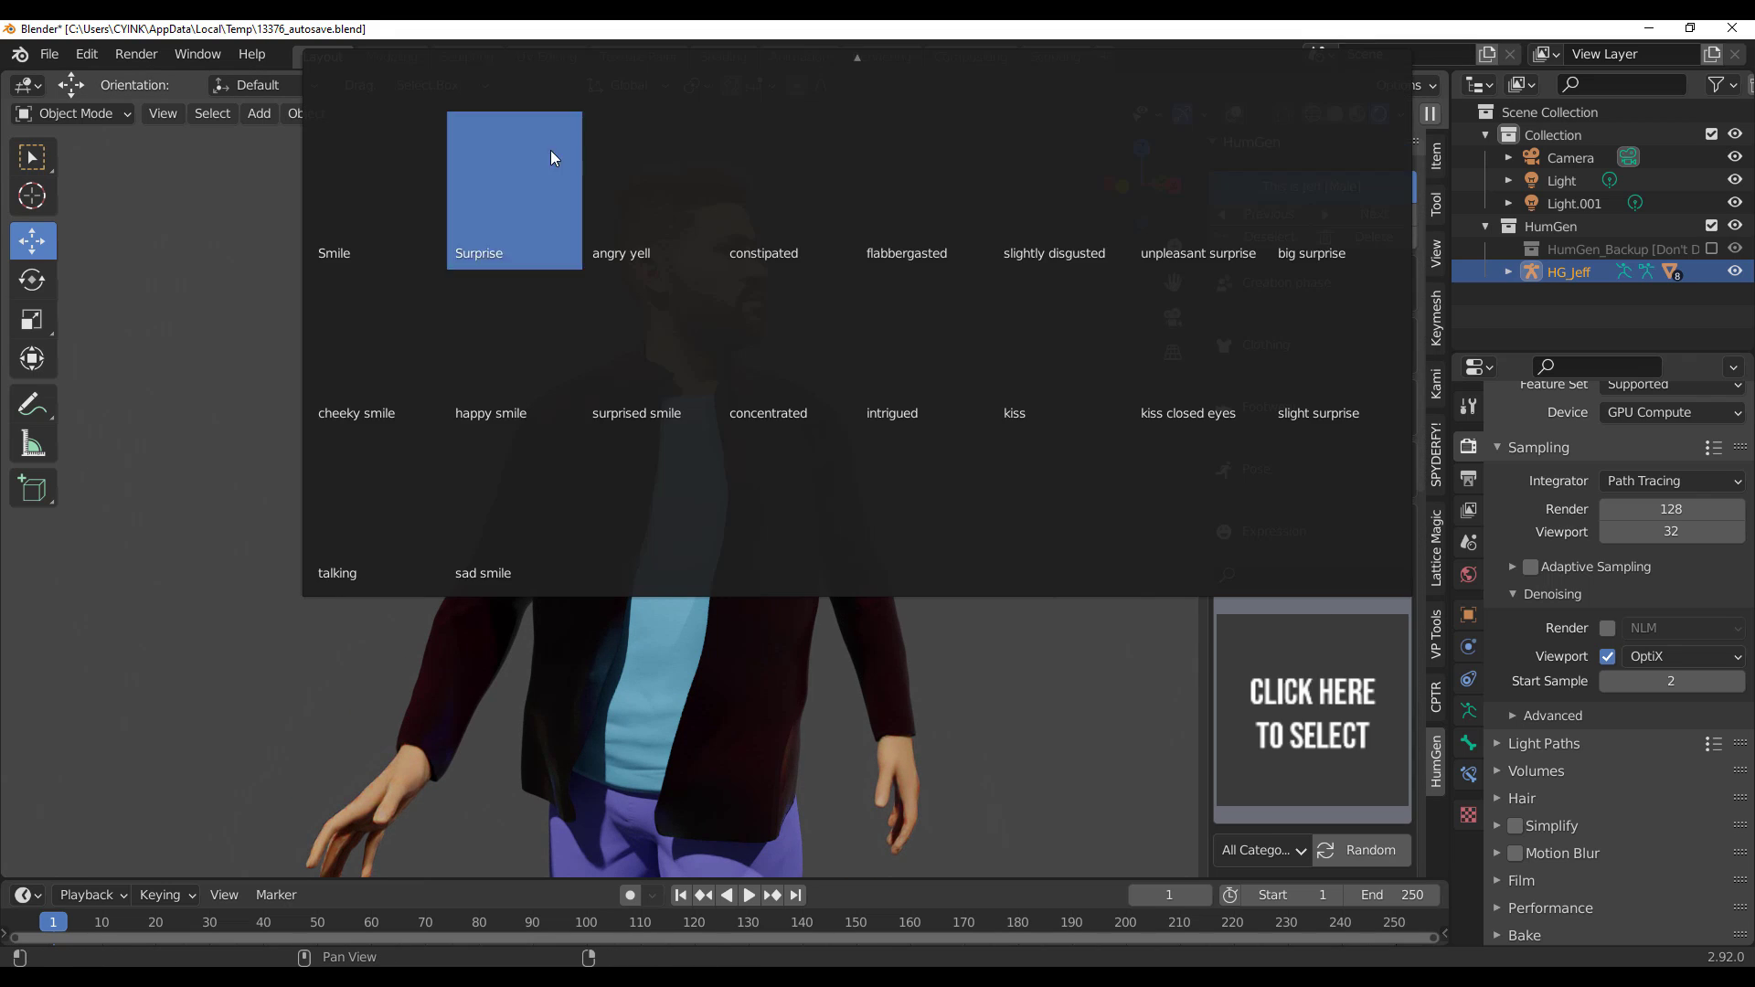